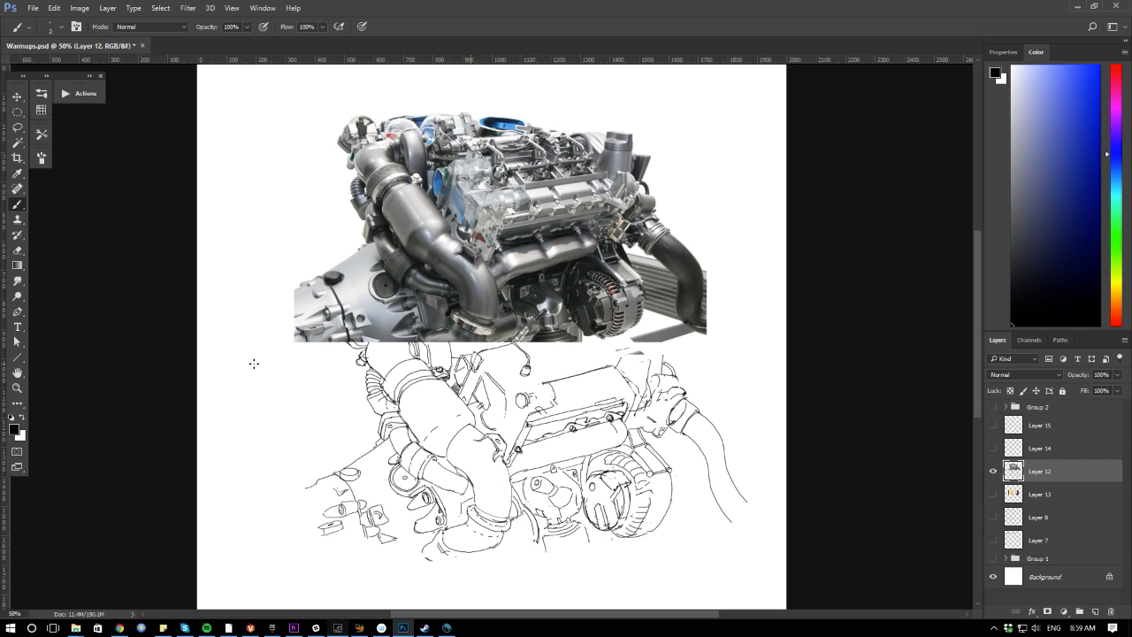
Erase the left contour of the hose in the engine line drawing and redraw it with a brush stroke
left_click_drag(289, 310, 286, 301)
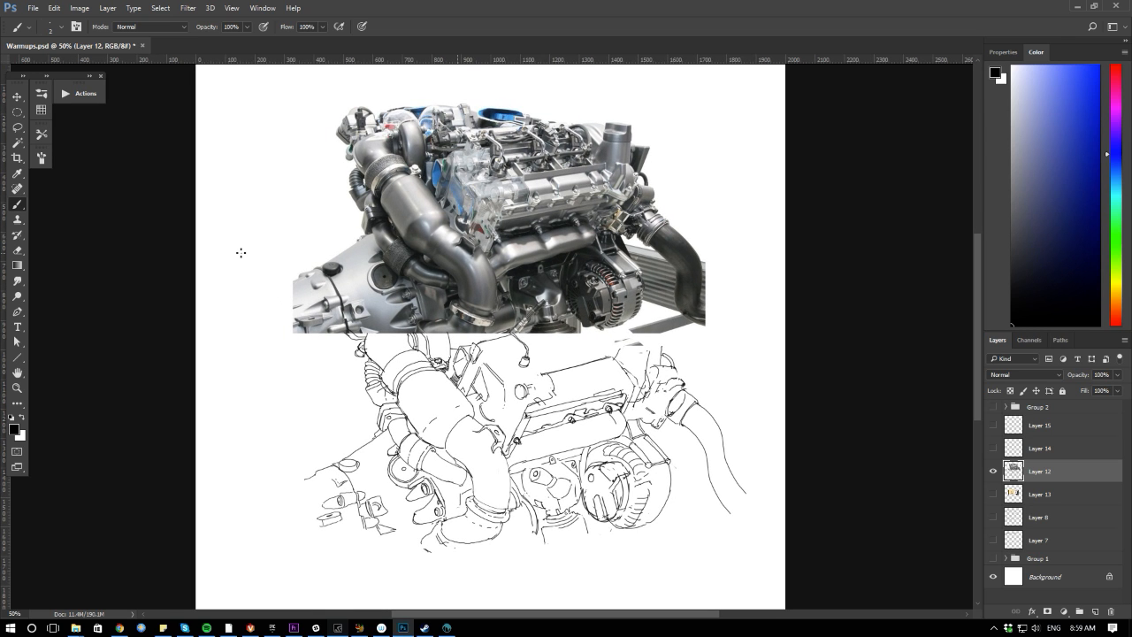
left_click(992, 470)
left_click(992, 470)
key("e")
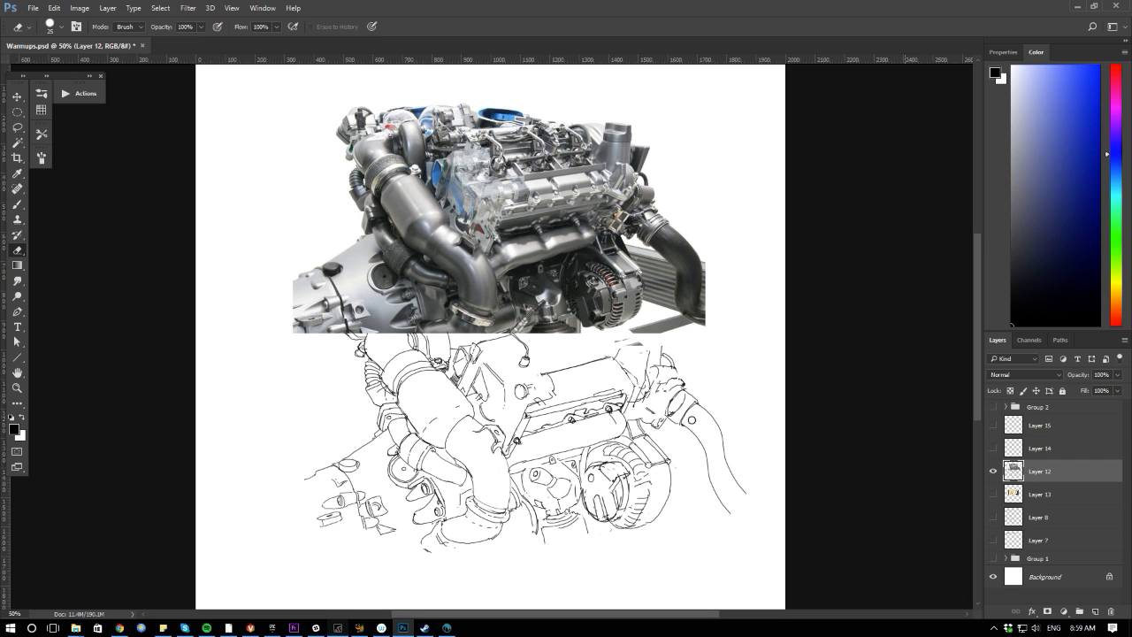
left_click_drag(688, 417, 726, 511)
key("b")
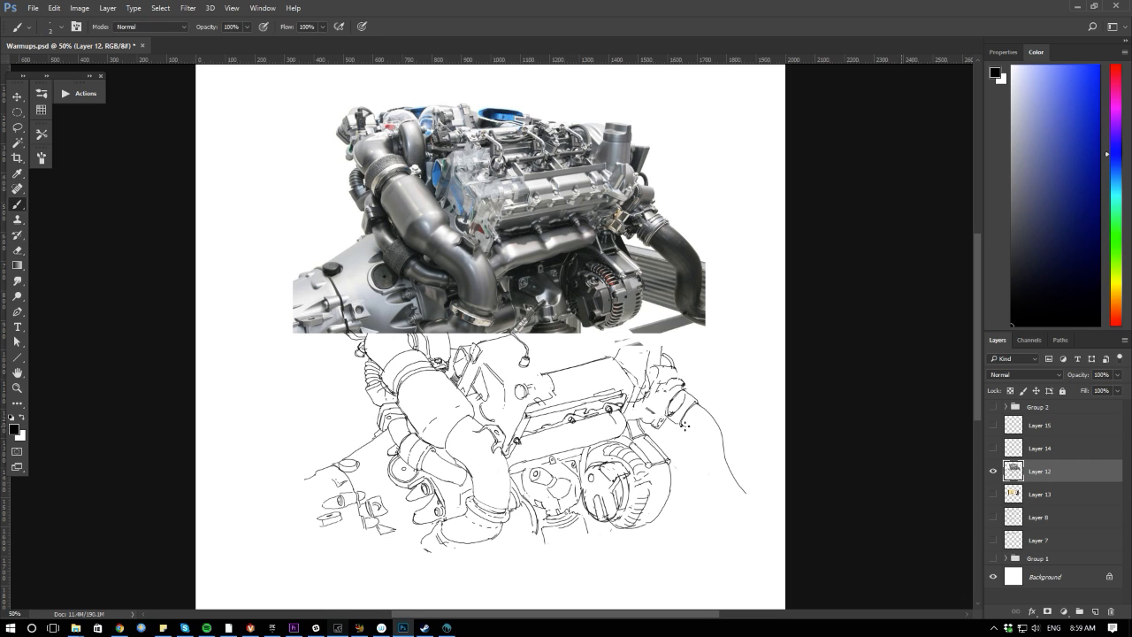
left_click_drag(692, 442, 738, 526)
key("ctrl+plus")
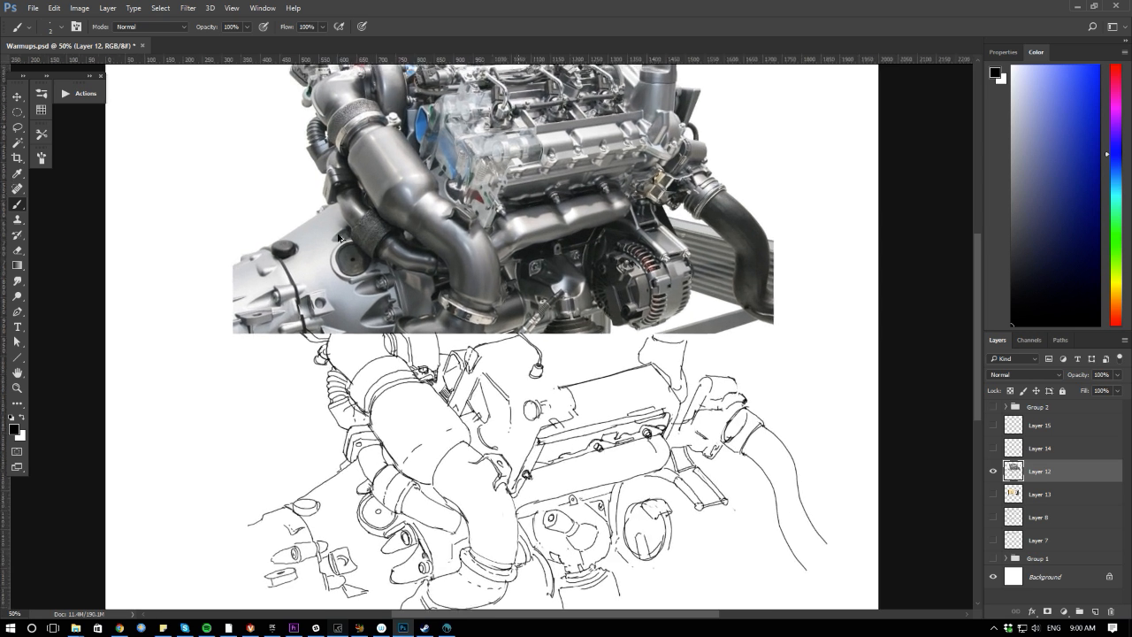
Erase stray line marks along the lower outline of the alternator in the engine drawing and return to the Brush tool
left_click_drag(350, 347, 314, 406)
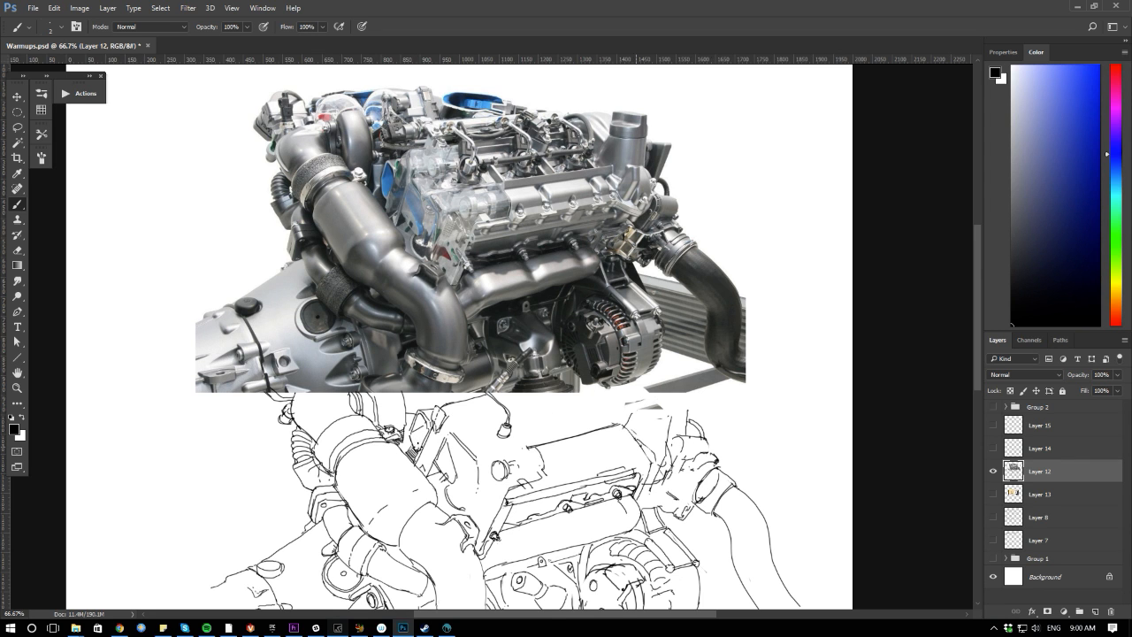
key("ctrl+minus")
scroll(389, 469, "down", 1)
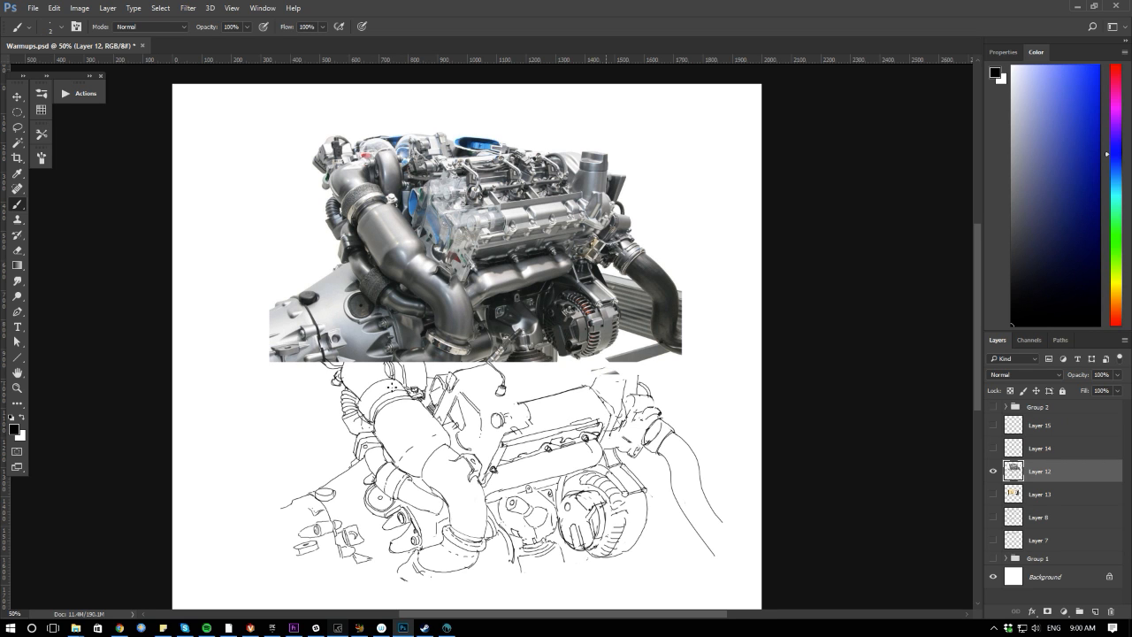
left_click_drag(495, 512, 445, 471)
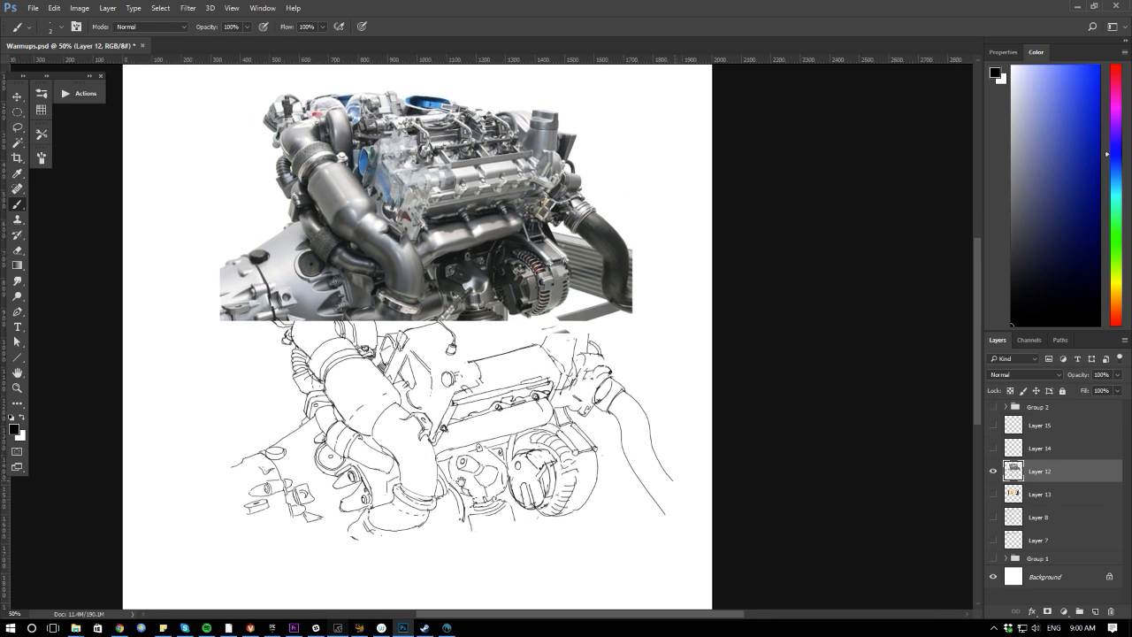
key("e")
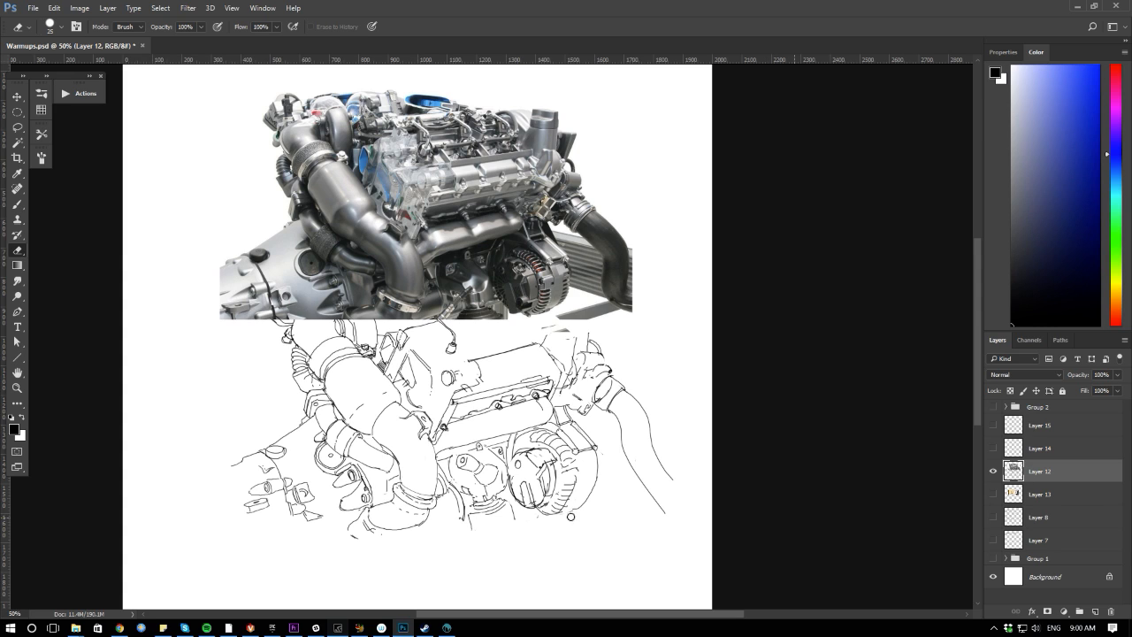
key("b")
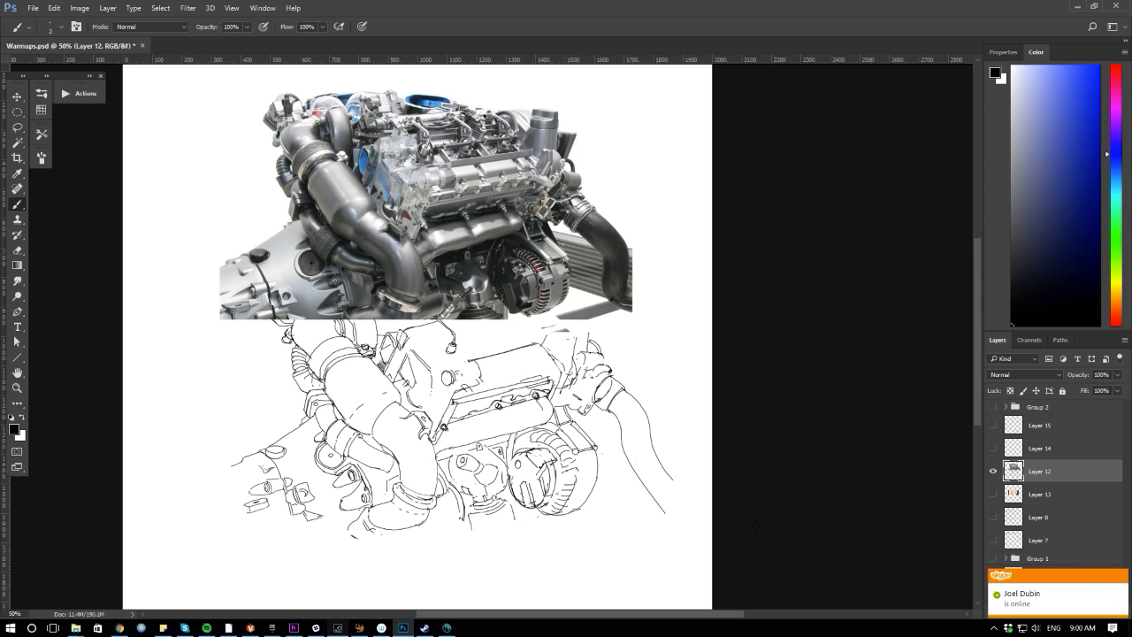
key("e")
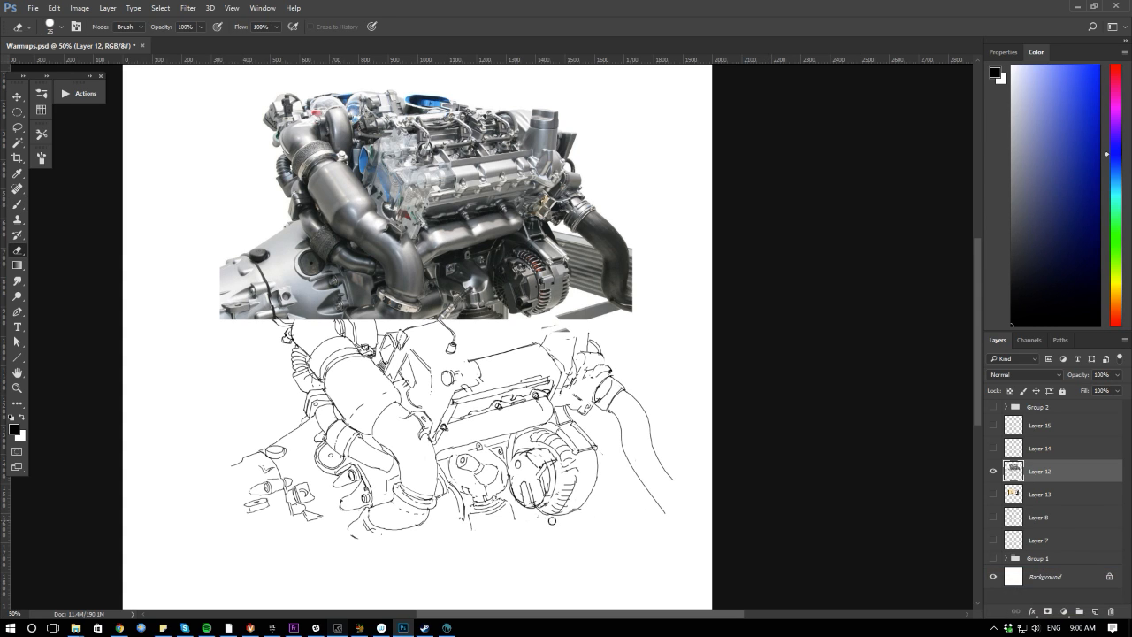
left_click_drag(554, 520, 579, 510)
key("b")
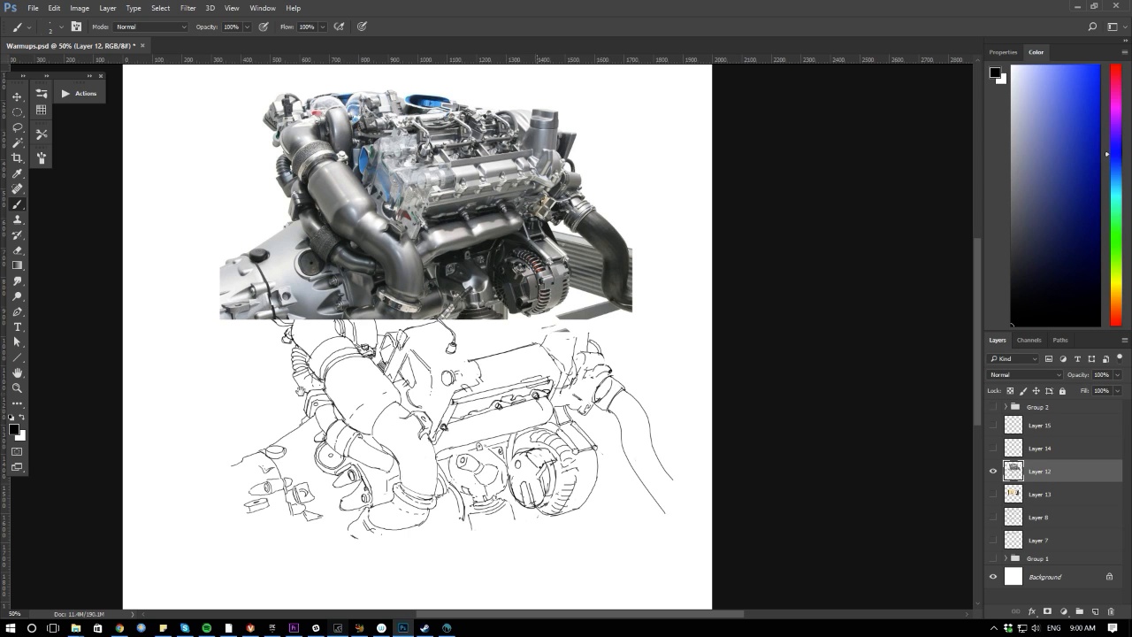
Brush a short diagonal line at the upper edge of the engine drawing, just beside the wire with the round plug
scroll(256, 405, "up", 2, "alt")
left_click_drag(357, 387, 331, 465)
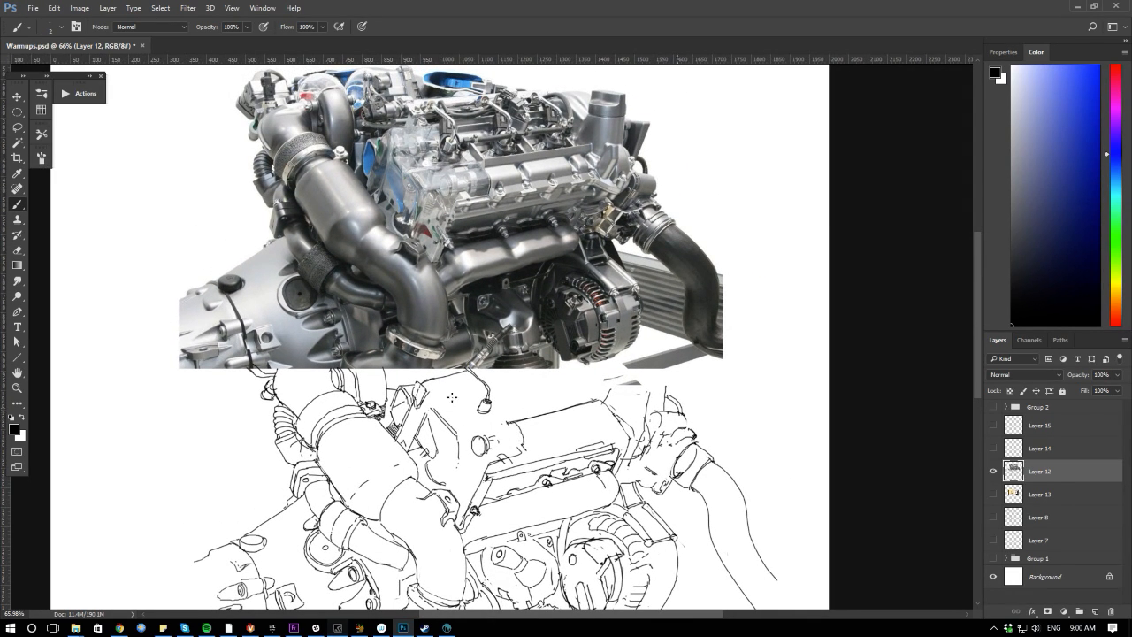
mouse_move(344, 396)
left_mouse_down()
mouse_move(335, 339)
mouse_move(328, 410)
left_mouse_up()
left_click_drag(505, 387, 520, 400)
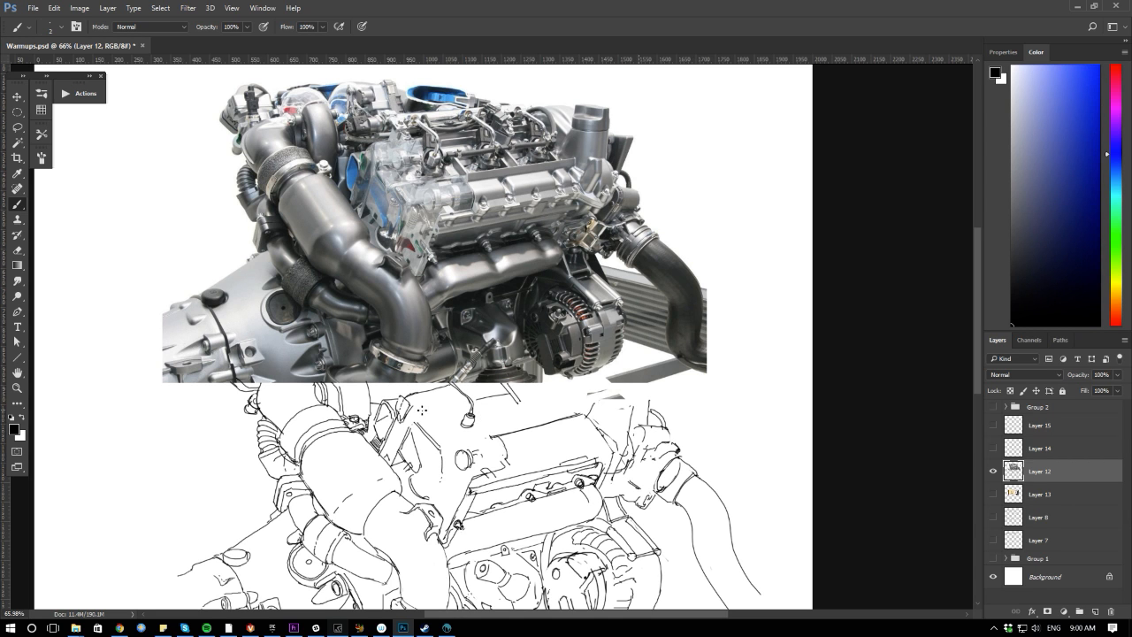
scroll(305, 432, "down", 2, "alt")
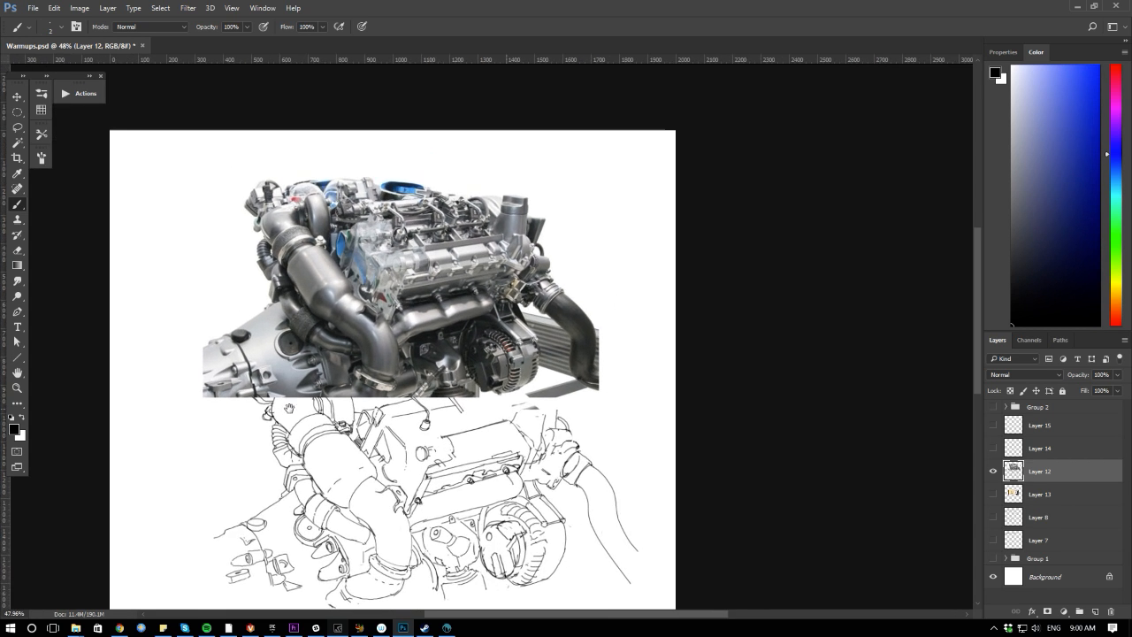
Hide the engine layer, Layer 12, and briefly show Layer 14 and Group 2 to check their contents
left_click(991, 470)
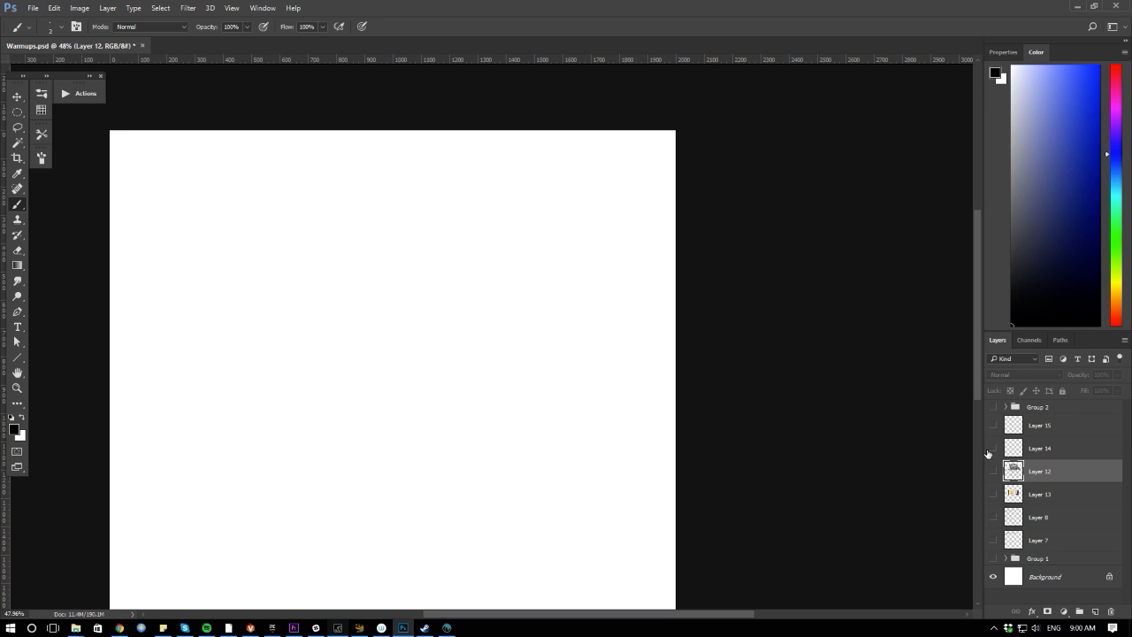
left_click(993, 448)
left_click(993, 448)
left_click(992, 407)
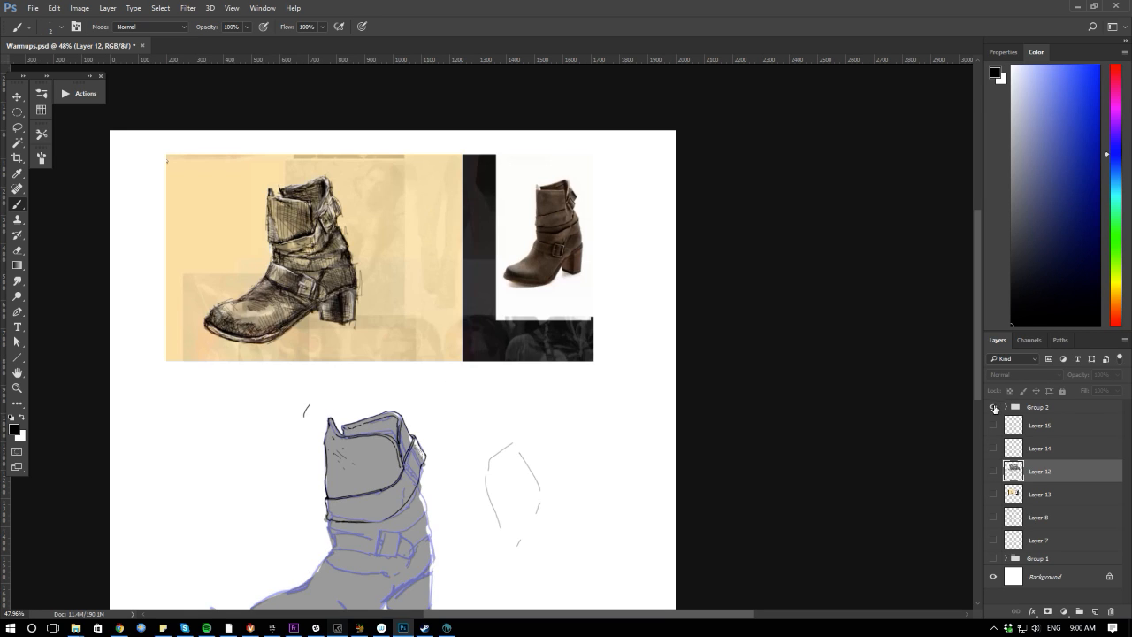
left_click(992, 407)
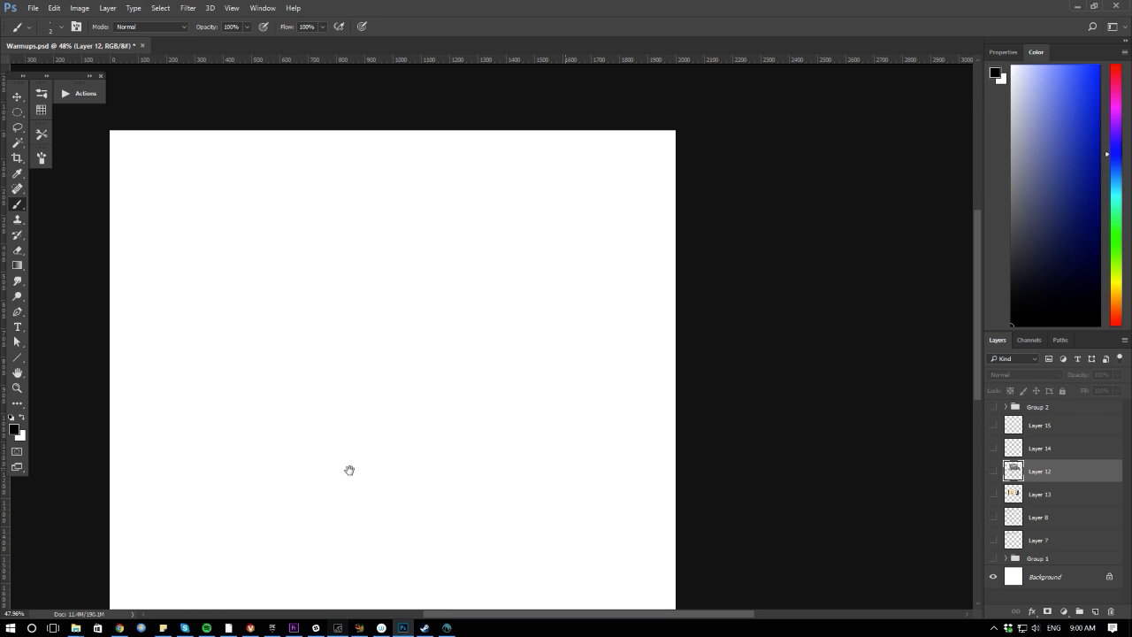
left_click_drag(351, 469, 354, 424)
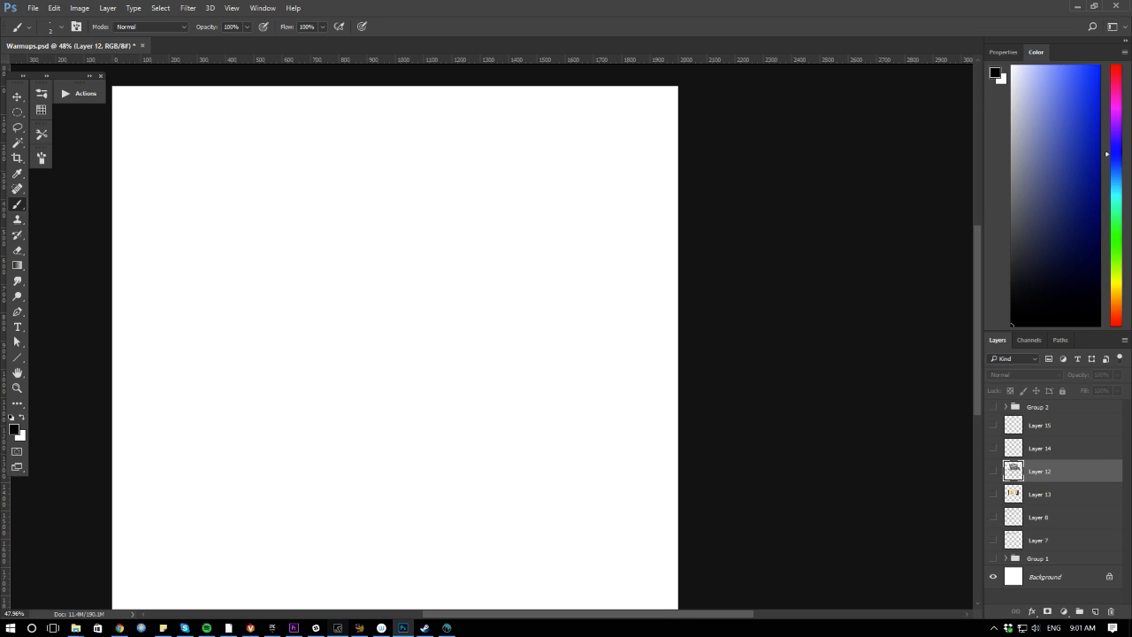
Bring the Google Hangouts window over to view the shared boot sketch, dismiss the message notifications, and move the window away again
left_click_drag(1131, 318, 885, 1)
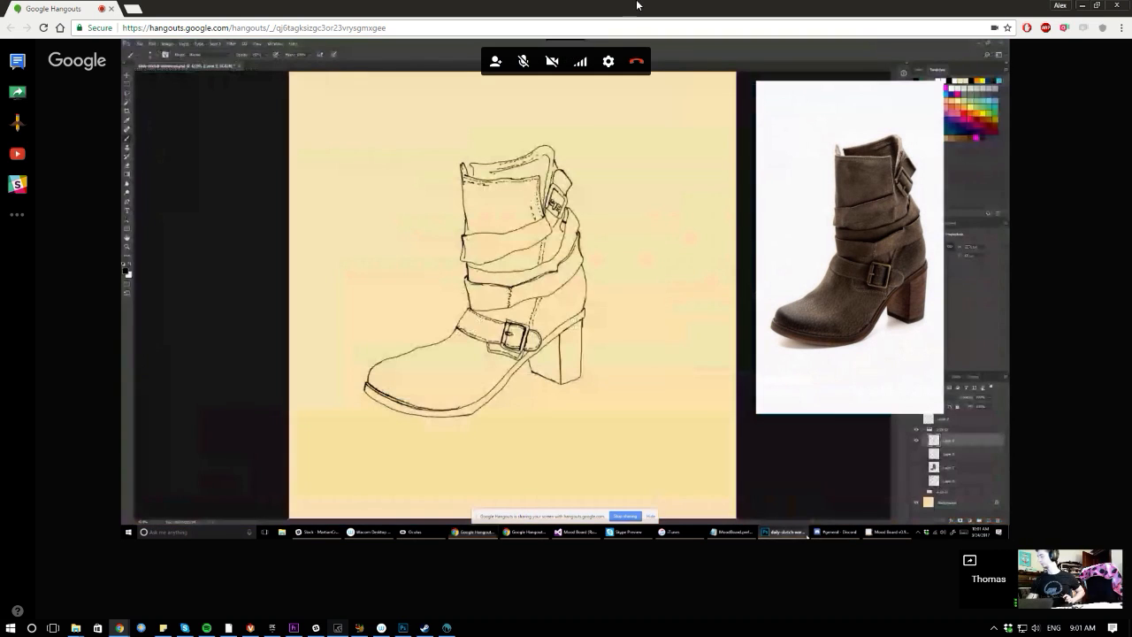
left_click_drag(648, 6, 653, 64)
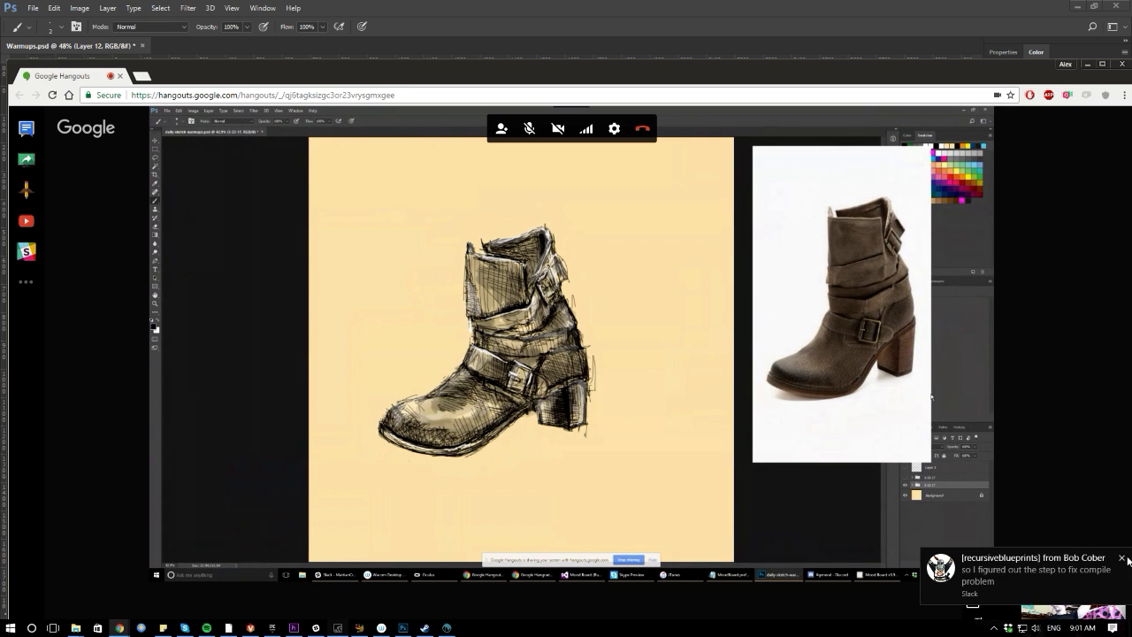
left_click(1121, 558)
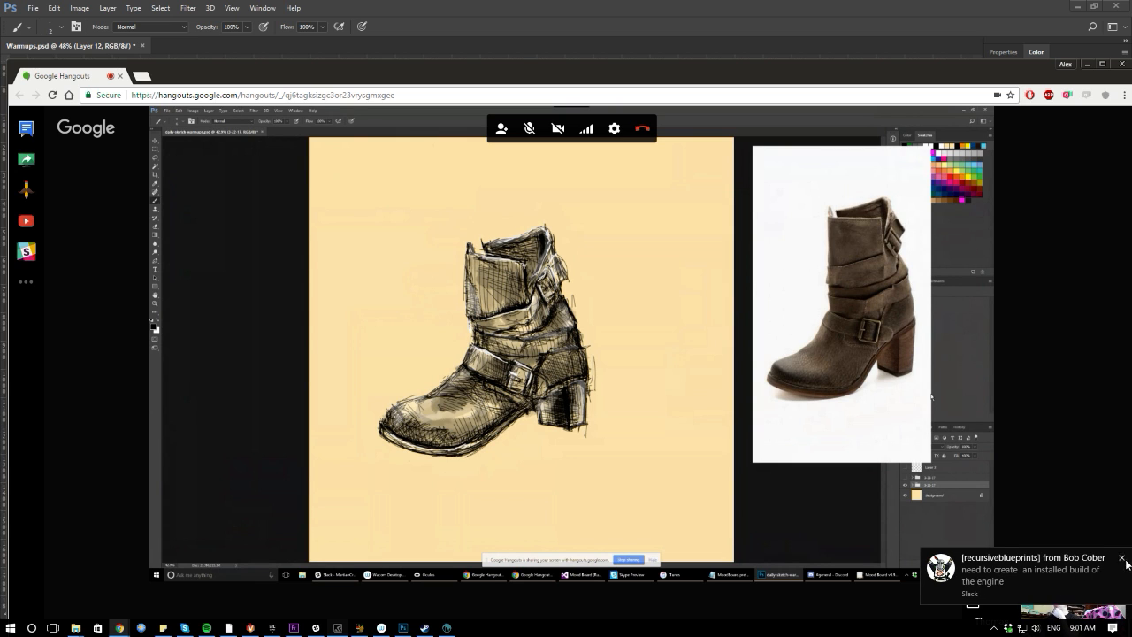
left_click(1121, 558)
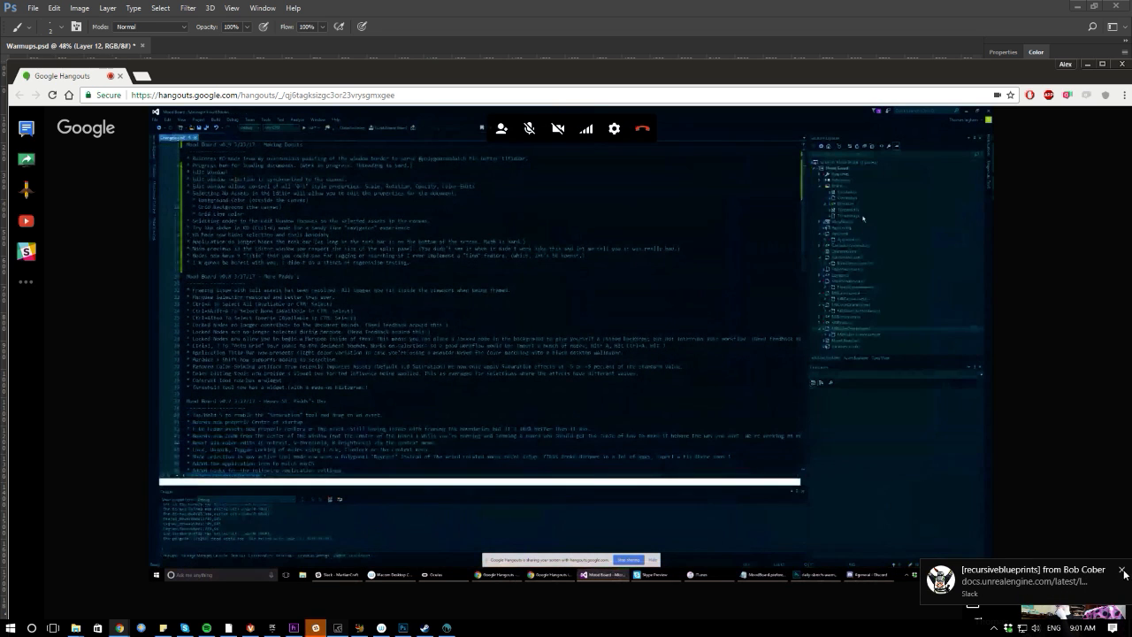
left_click(1123, 571)
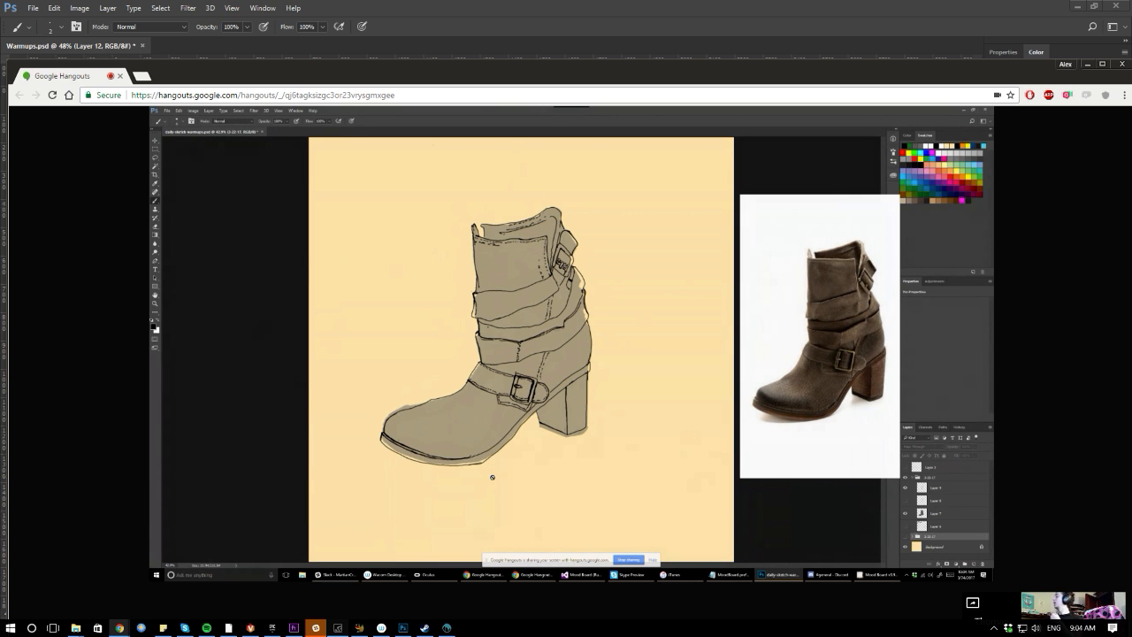
left_click_drag(209, 67, 1131, 274)
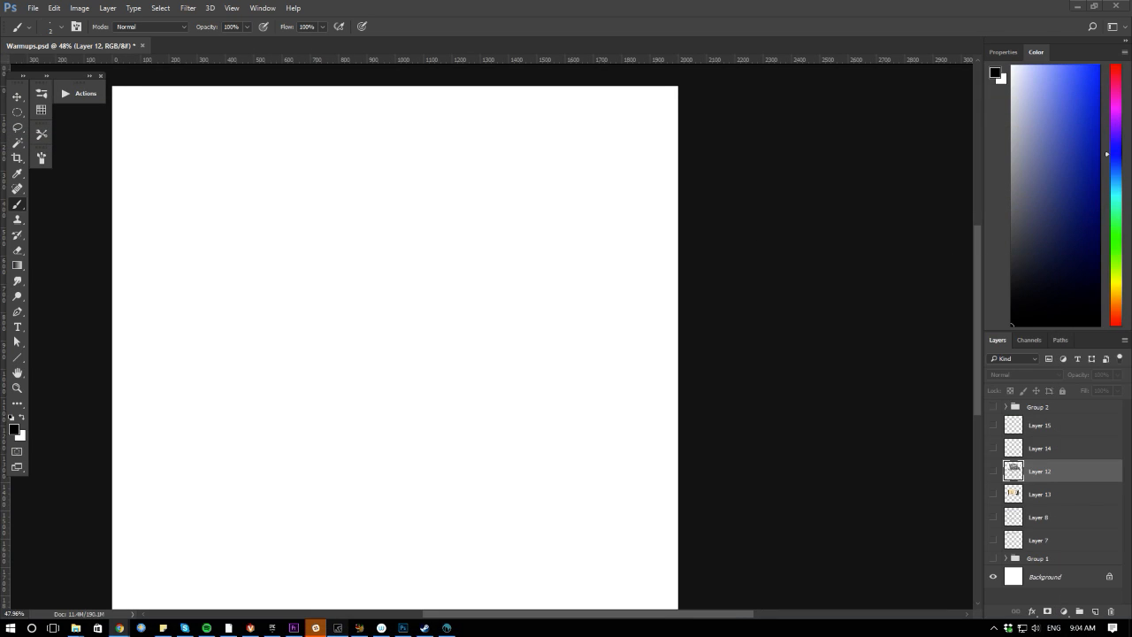
left_click(993, 473)
left_click(993, 473)
left_click(993, 473)
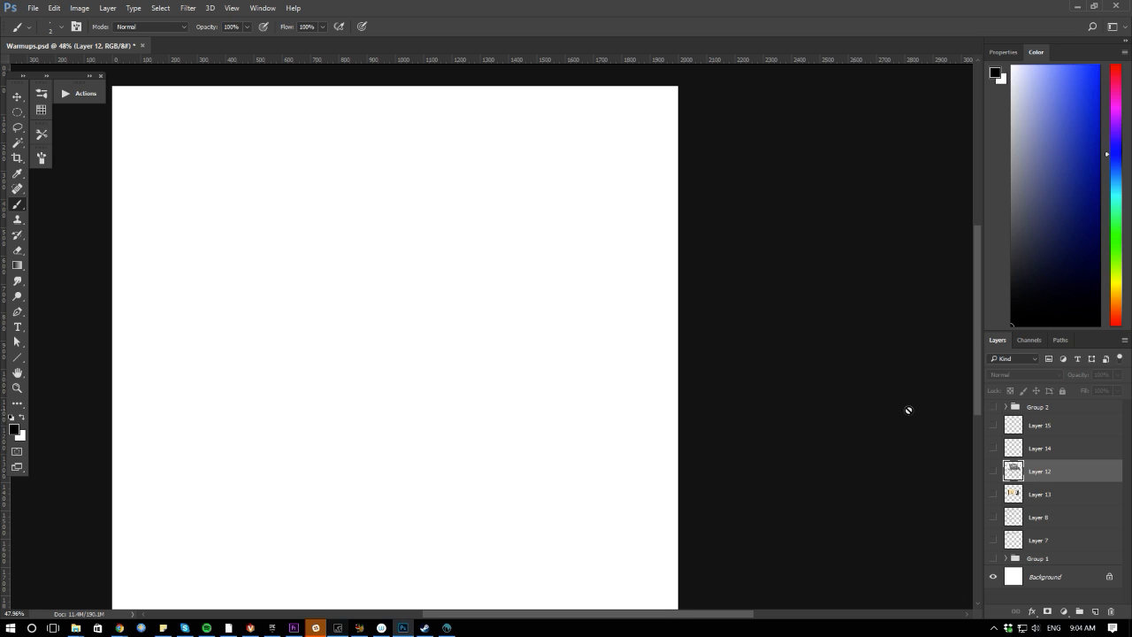
scroll(316, 384, "down", 3, "alt")
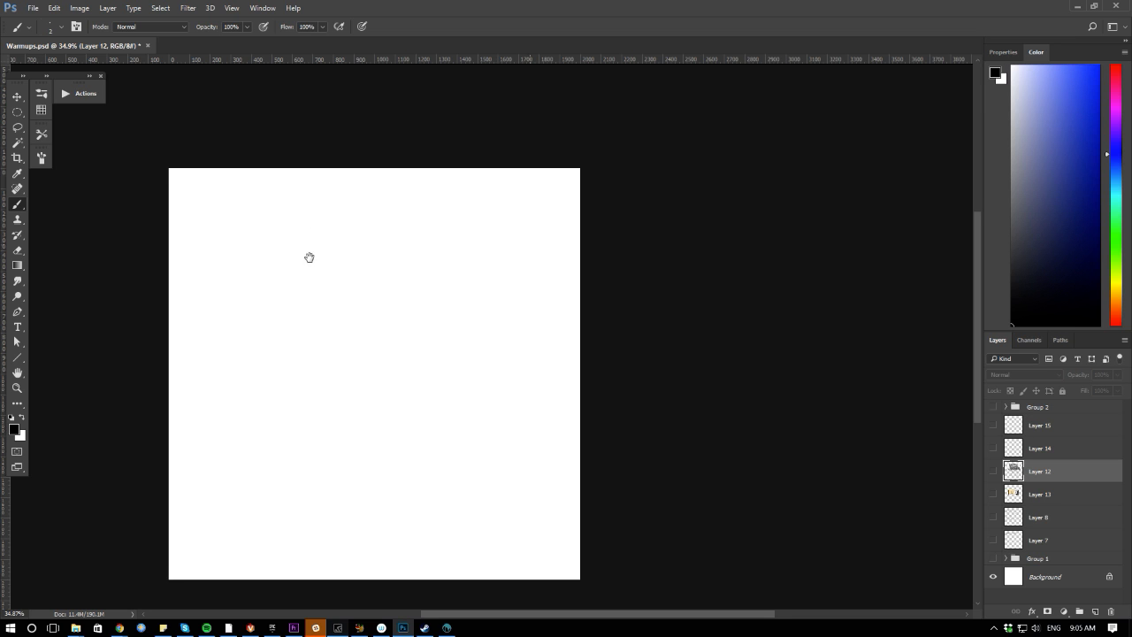
left_click_drag(300, 272, 382, 233)
left_click_drag(285, 292, 312, 309)
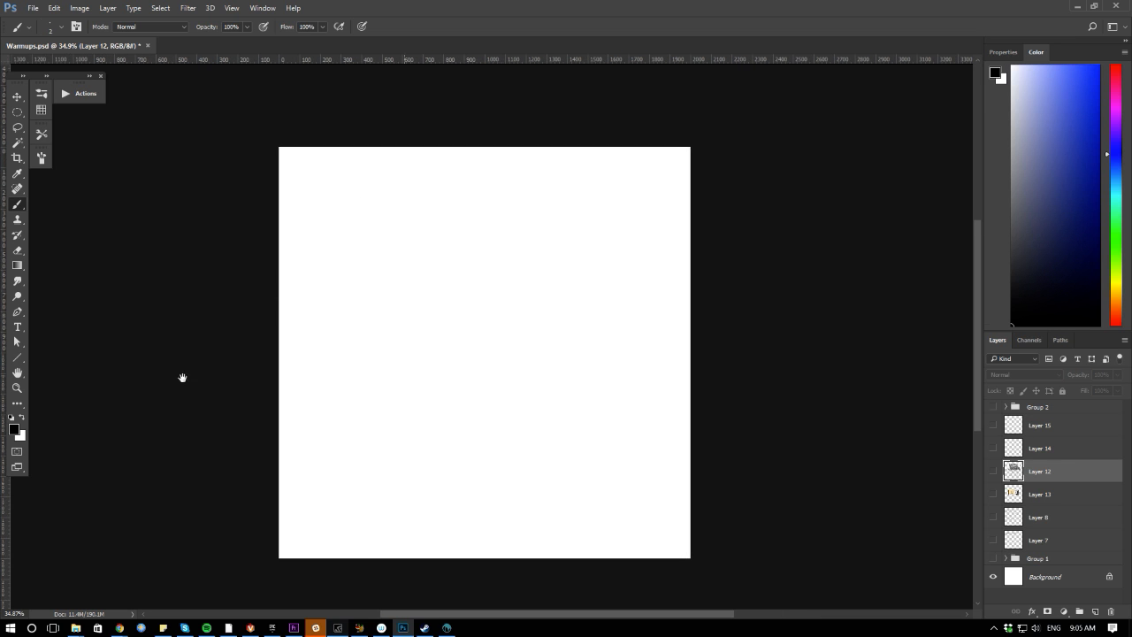
Switch to 3D-Coat and start a Voxel Sculpting scene with the cube primitive
left_click(446, 626)
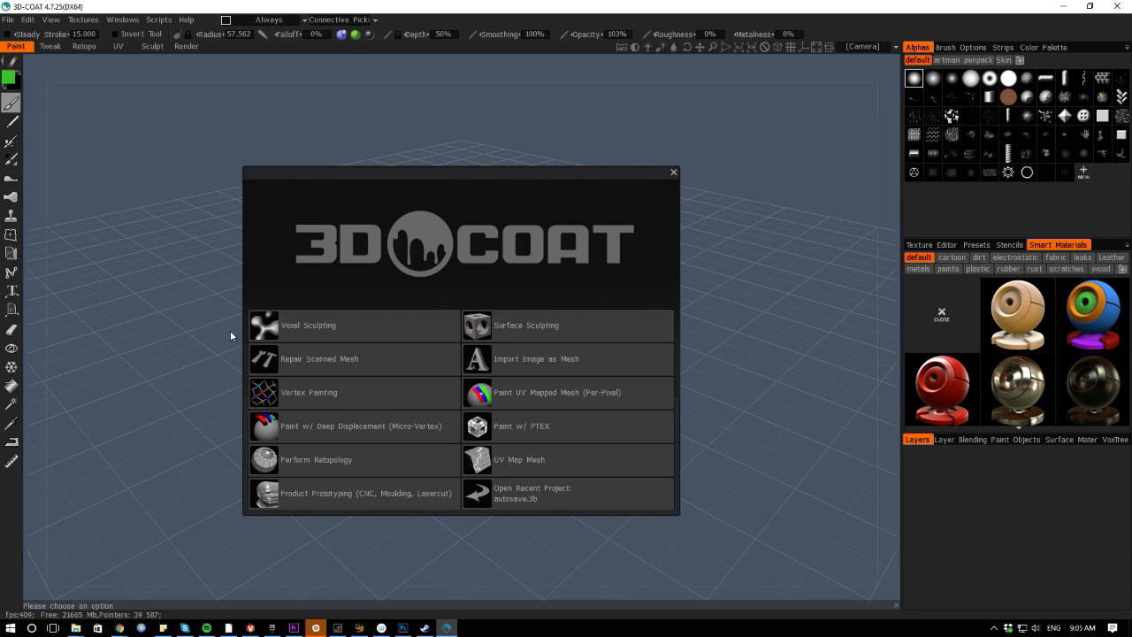
left_click(303, 328)
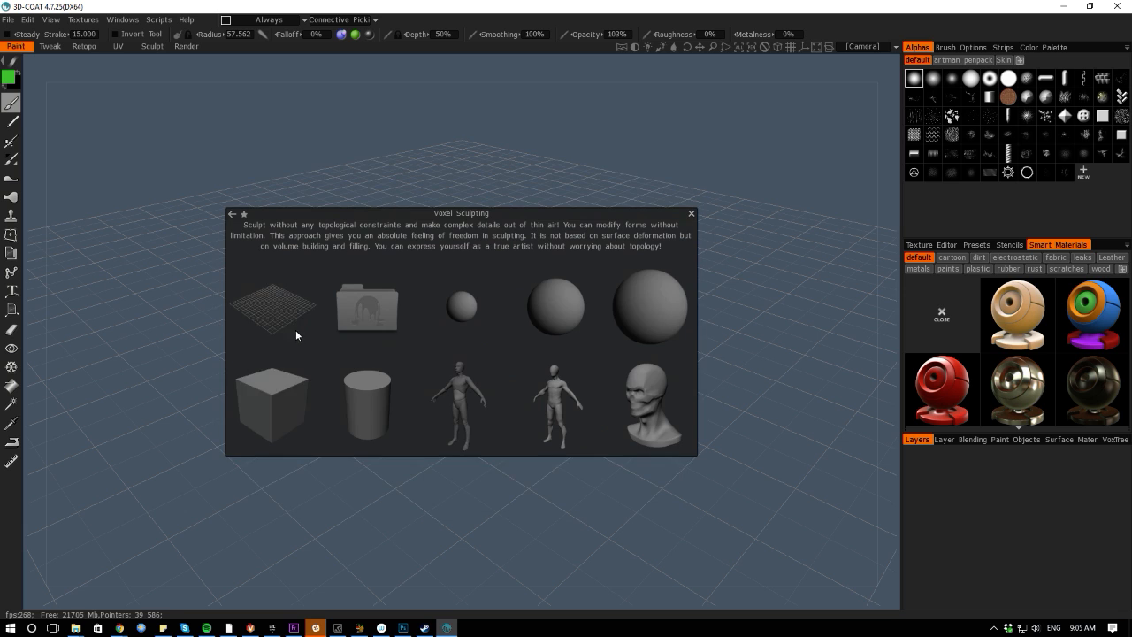
left_click(287, 437)
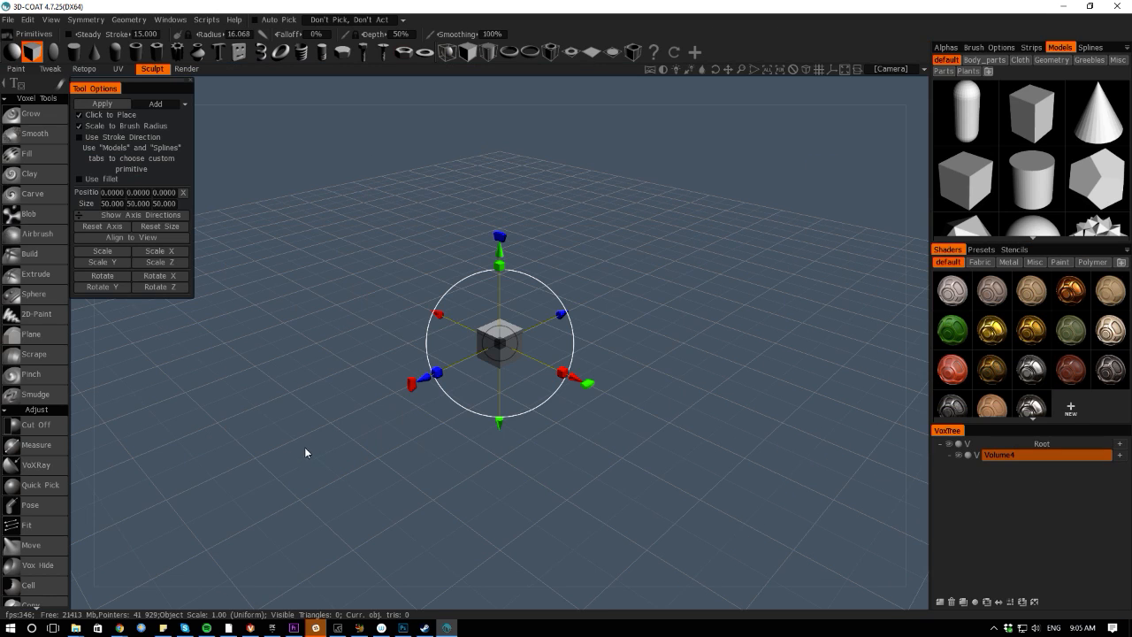
Stretch the cube primitive into a box sized about 102.15 × 50 × 60.045 and add it to the volume
right_click_drag(78, 379, 293, 364)
key("KP_5")
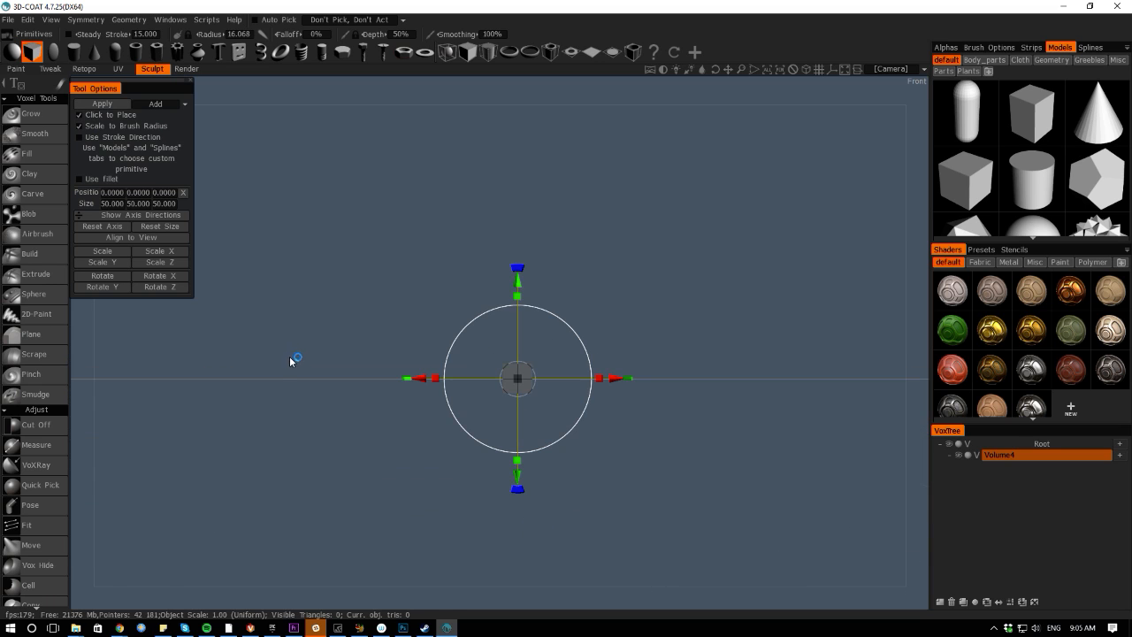
left_click_drag(325, 274, 314, 331)
left_click_drag(78, 345, 187, 449)
left_click_drag(530, 405, 546, 416)
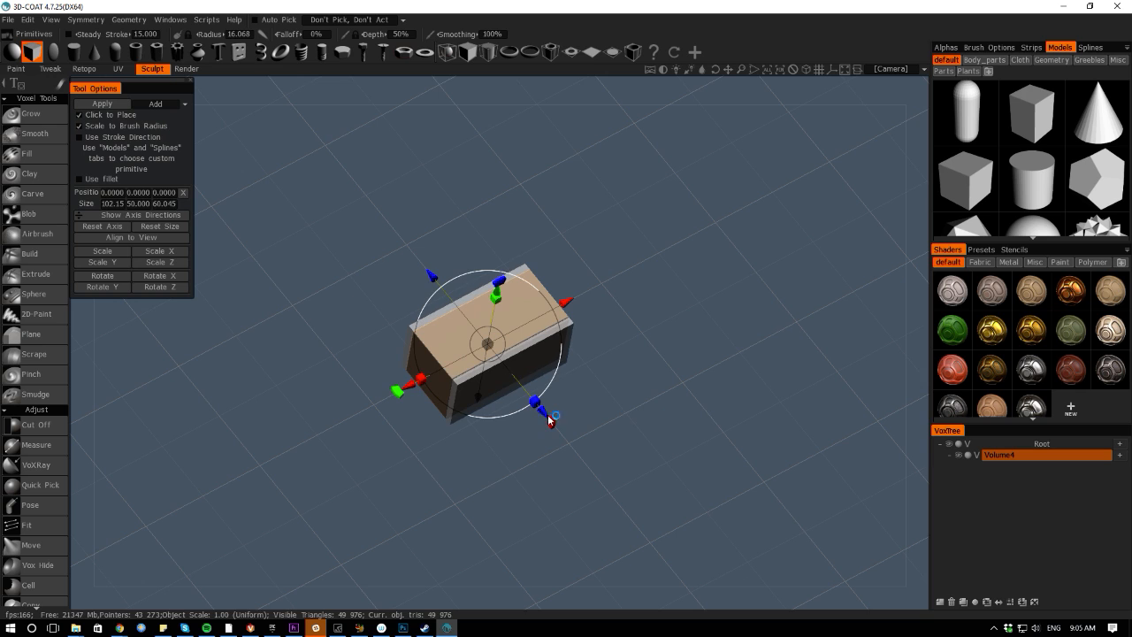
Leave the box primitive placement and activate the Grow tool for voxel sculpting
left_click_drag(452, 543, 364, 403, "shift")
scroll(363, 411, "up", 5)
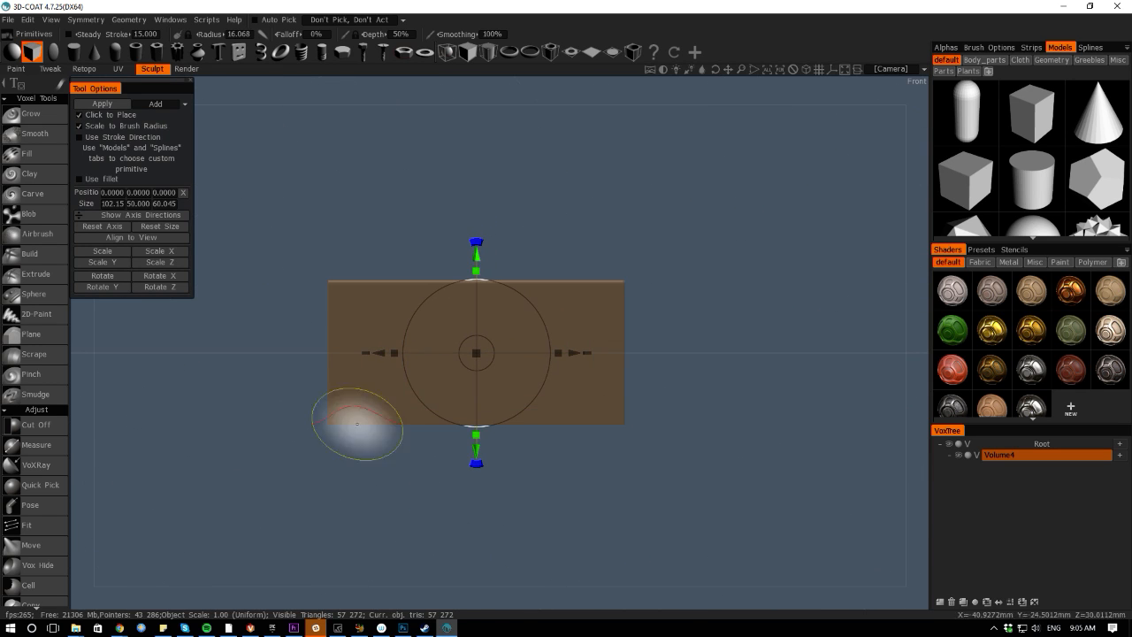
left_click_drag(113, 355, 93, 411)
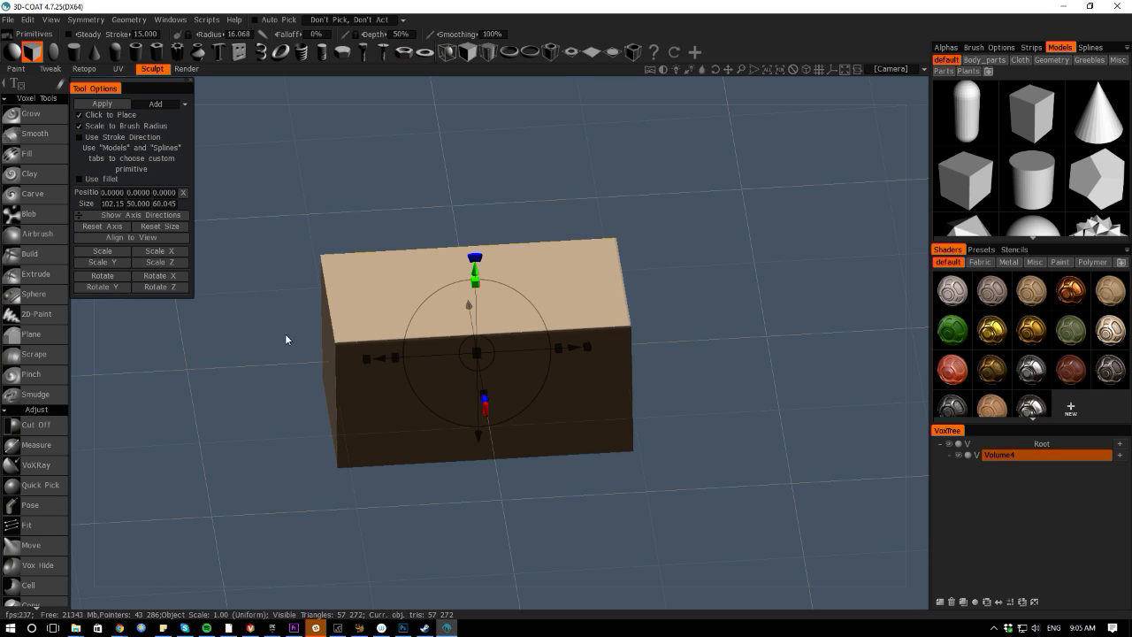
left_click(26, 115)
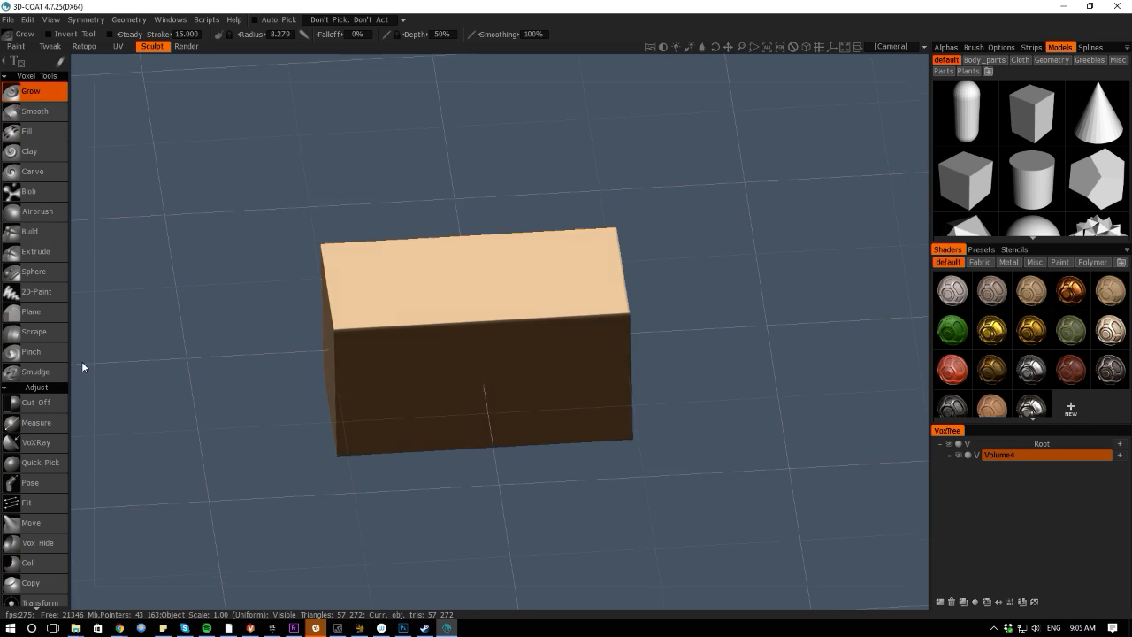
Switch to the Cut Off tool in the front view and enable mirror symmetry on the X and Z axes
left_click_drag(81, 361, 245, 326, "shift")
right_click_drag(112, 316, 190, 392)
key("space")
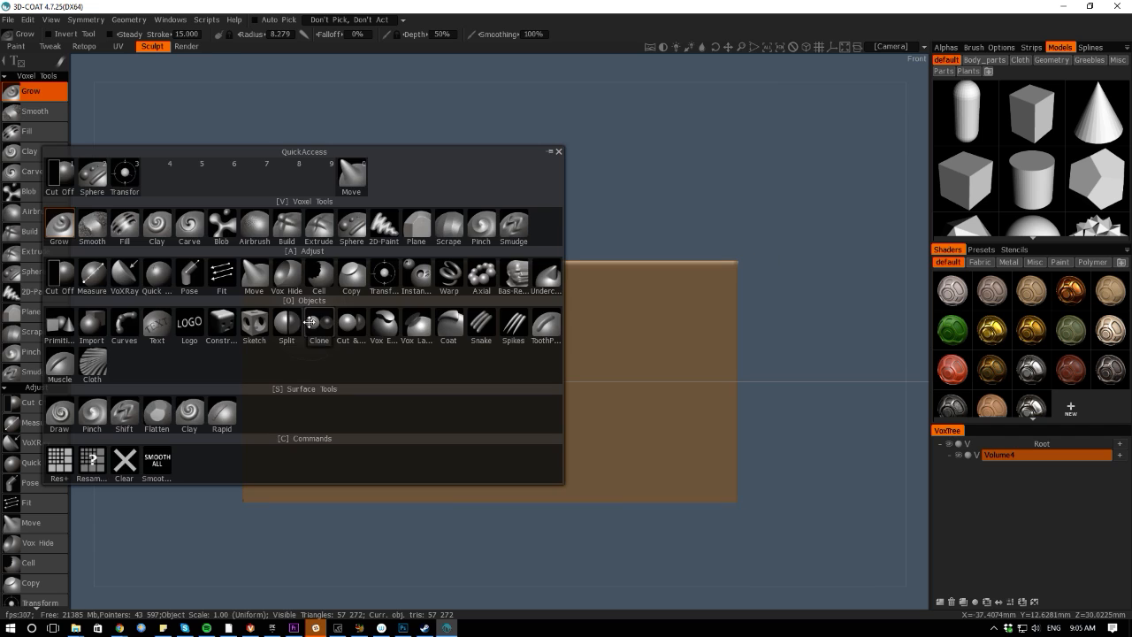
left_click(60, 274)
key("s")
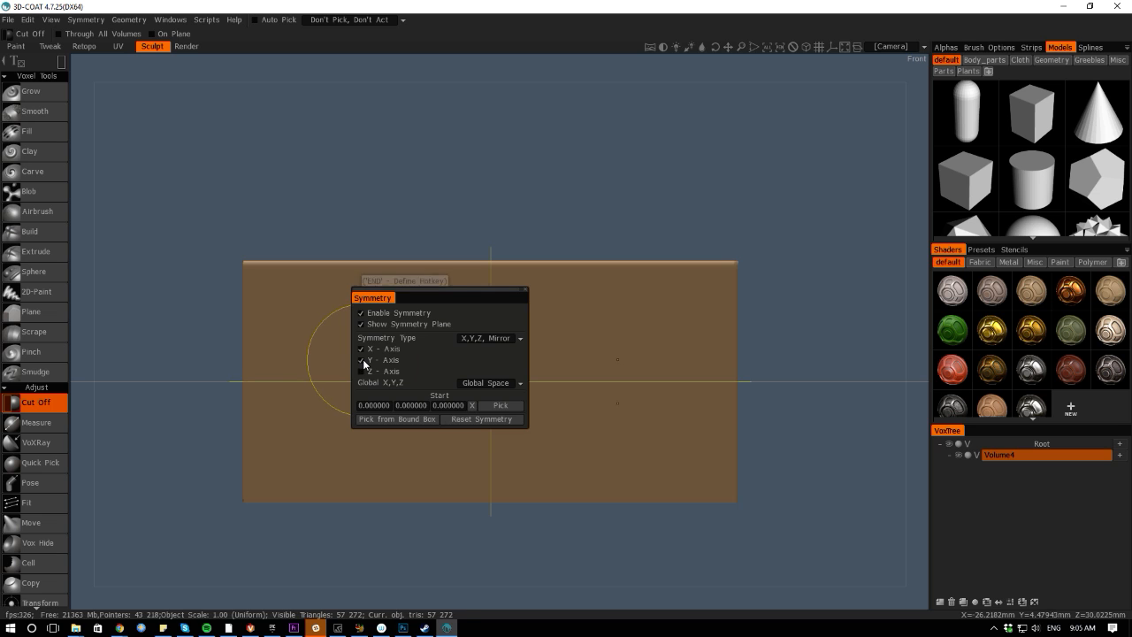
left_click(361, 372)
mouse_move(86, 299)
left_mouse_down()
mouse_move(100, 324)
mouse_move(96, 311)
left_mouse_up()
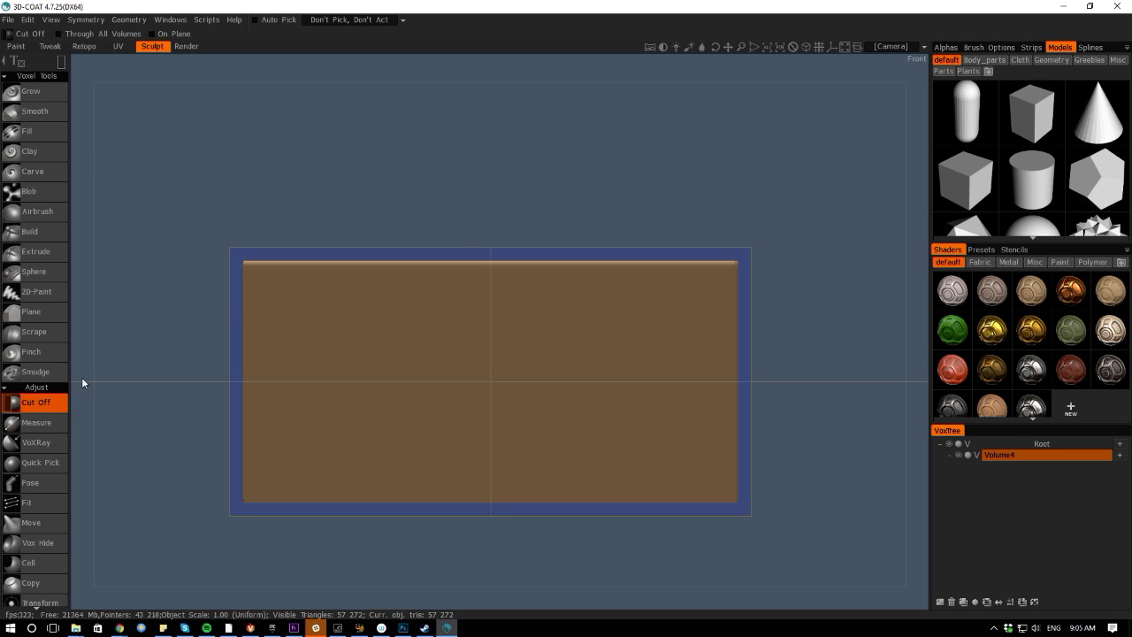
Cut the upper and lower corners off the box's front profile diagonally, using a polygonal lasso selection
left_click_drag(81, 377, 122, 366)
middle_click_drag(122, 366, 280, 375)
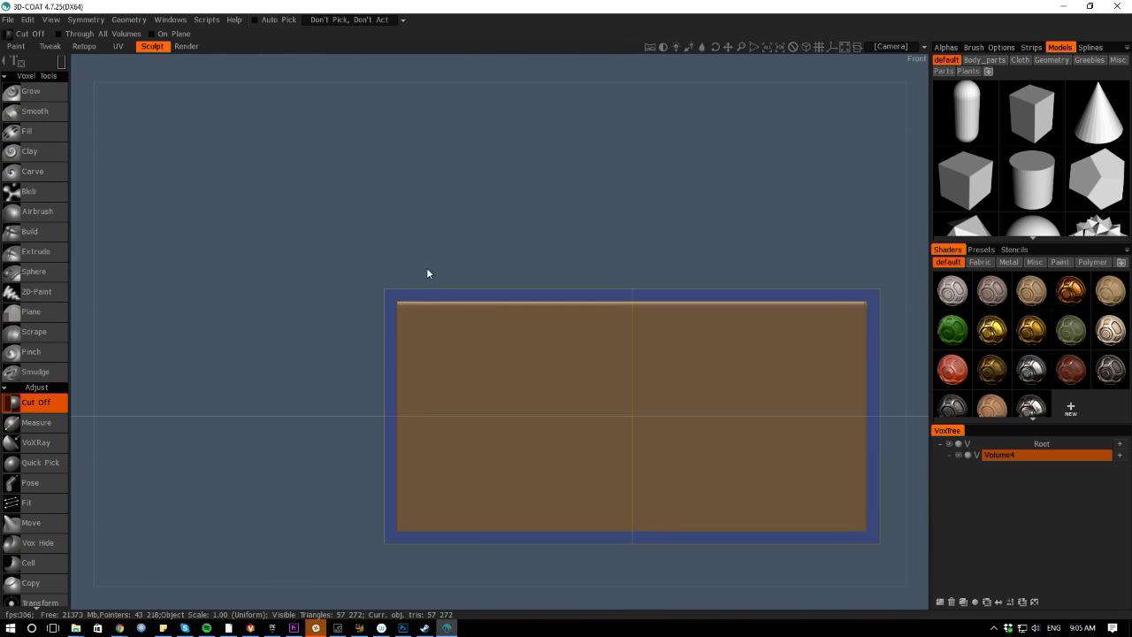
key("space")
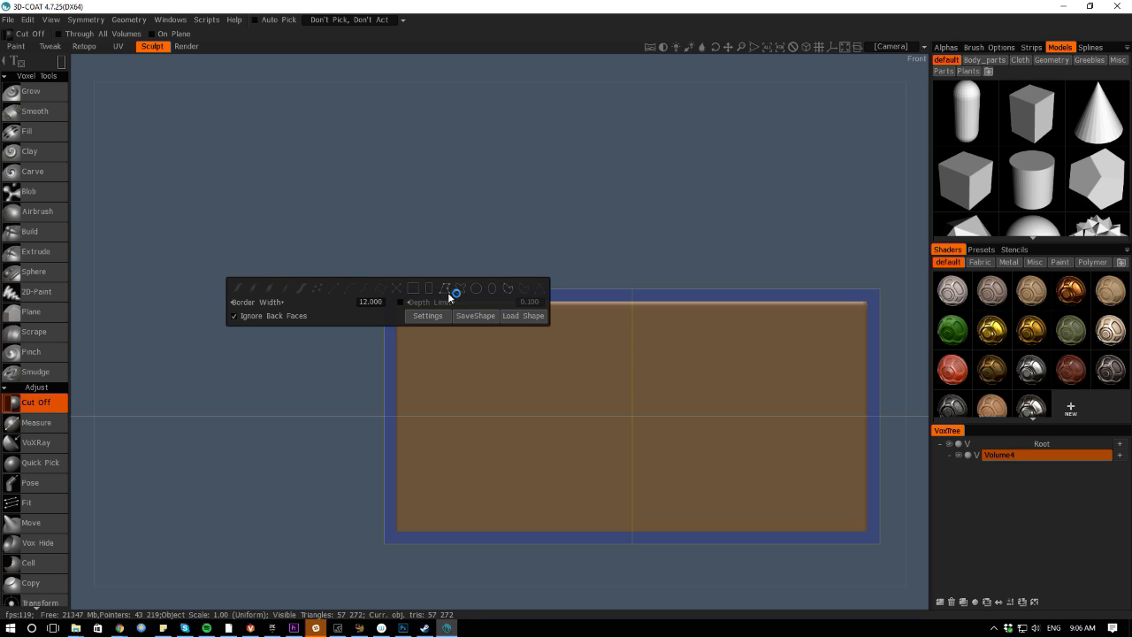
left_click(452, 289)
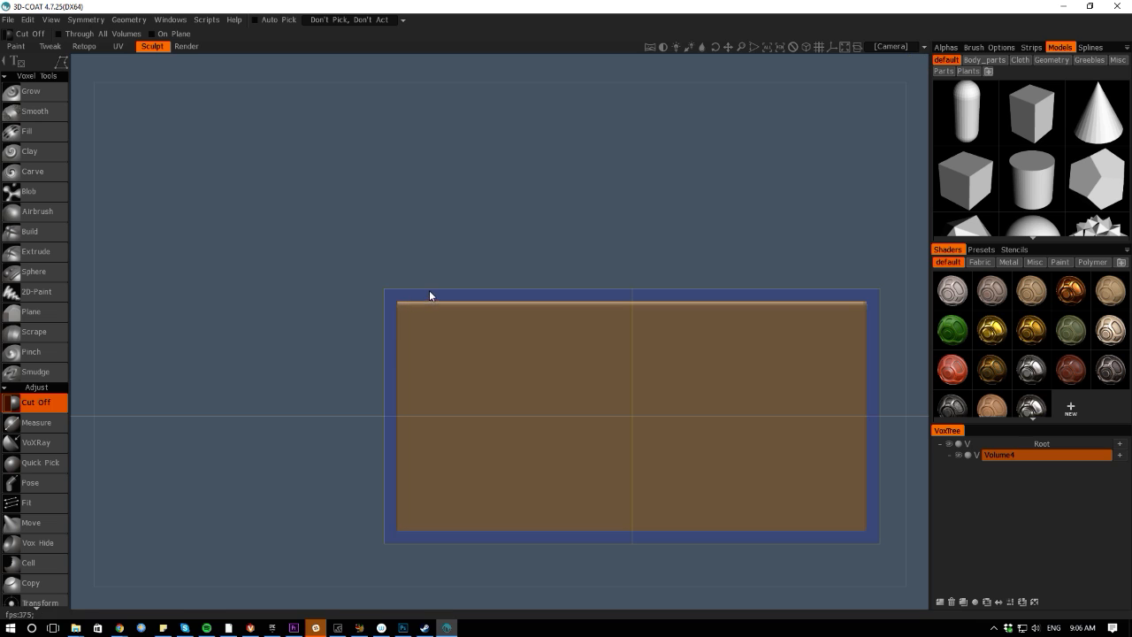
left_click(430, 292)
mouse_move(357, 329)
left_mouse_down()
mouse_move(424, 266)
mouse_move(423, 277)
left_mouse_up()
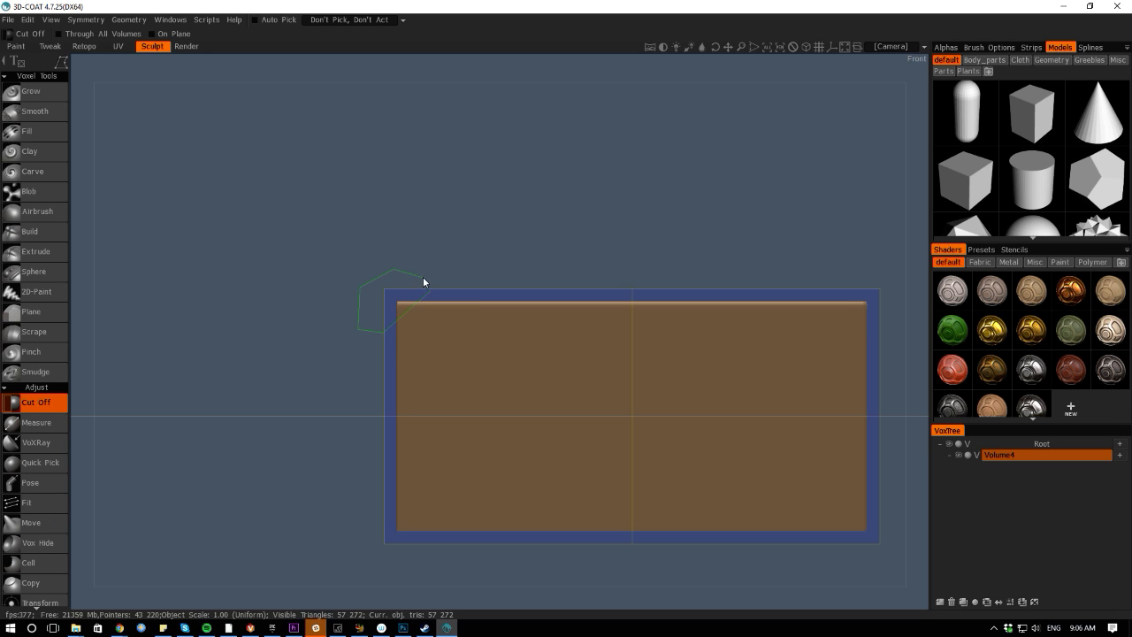
left_click_drag(83, 311, 200, 395, "alt")
middle_click_drag(200, 395, 164, 343, "alt")
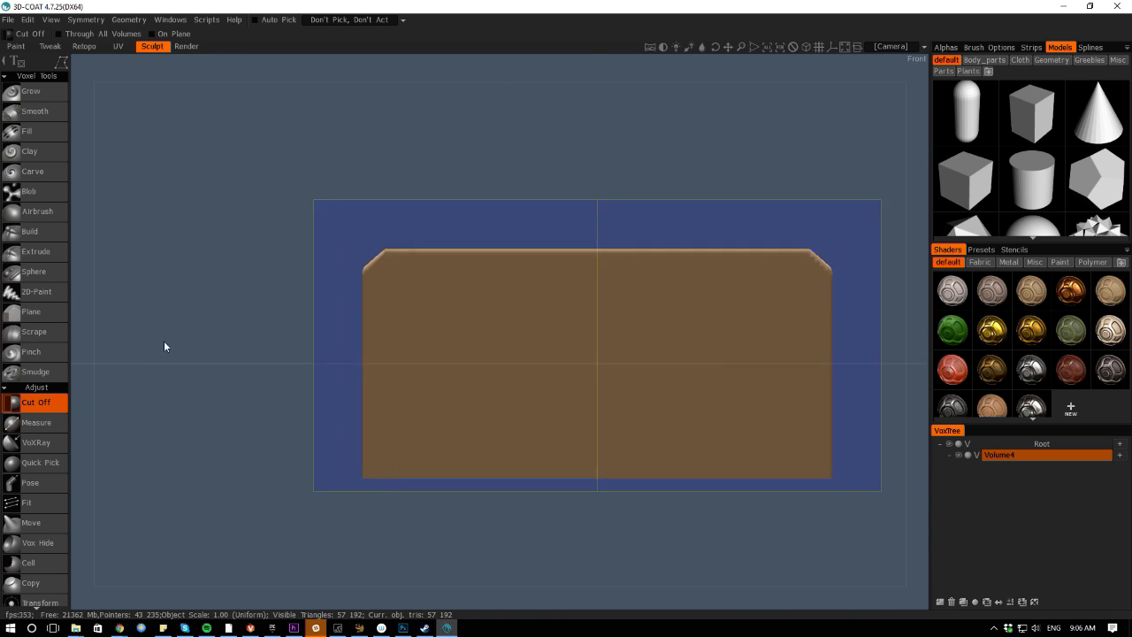
scroll(168, 345, "down", 1)
mouse_move(367, 421)
left_mouse_down()
mouse_move(411, 469)
mouse_move(354, 445)
left_mouse_up()
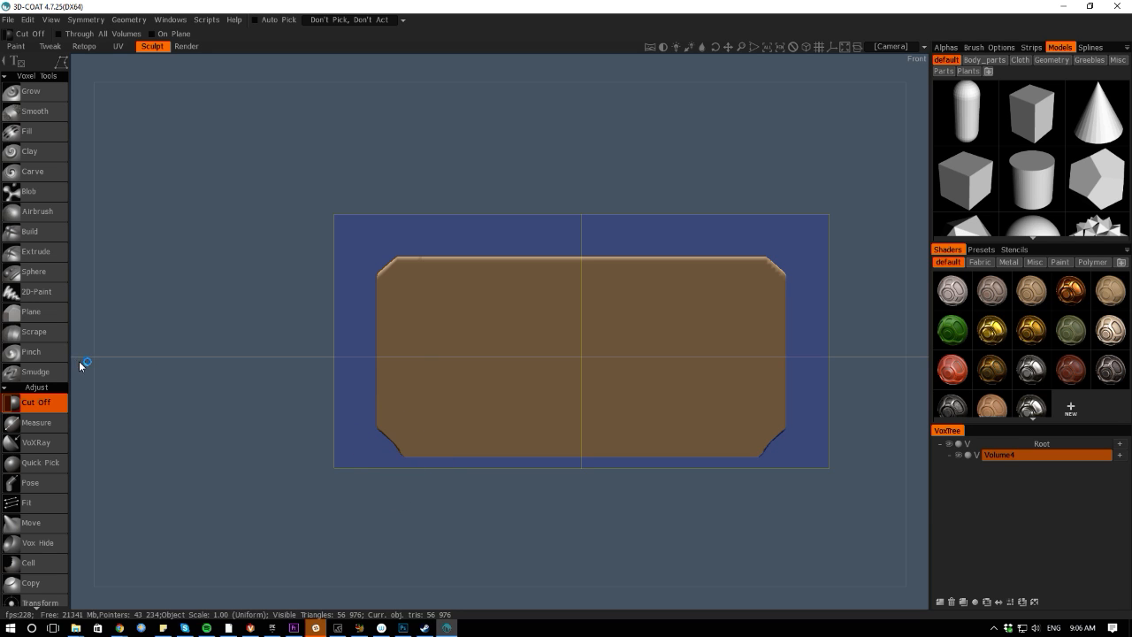
Cut the upper and lower corners of the box diagonally from the end view to bevel its long edges
left_click_drag(78, 361, 206, 366, "alt+shift")
middle_click_drag(207, 366, 222, 381, "alt")
right_click_drag(222, 381, 290, 416, "alt")
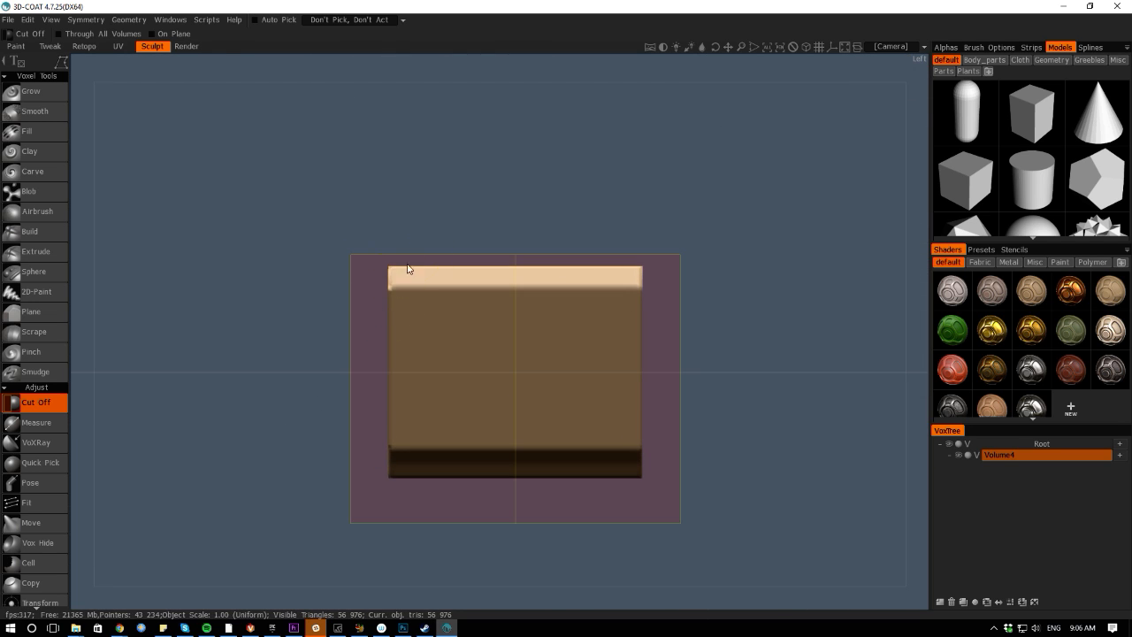
mouse_move(429, 265)
left_mouse_down()
mouse_move(381, 301)
mouse_move(440, 224)
mouse_move(432, 260)
left_mouse_up()
mouse_move(78, 328)
left_mouse_down("alt")
mouse_move(159, 361)
mouse_move(109, 353)
mouse_move(256, 433)
left_mouse_up("alt")
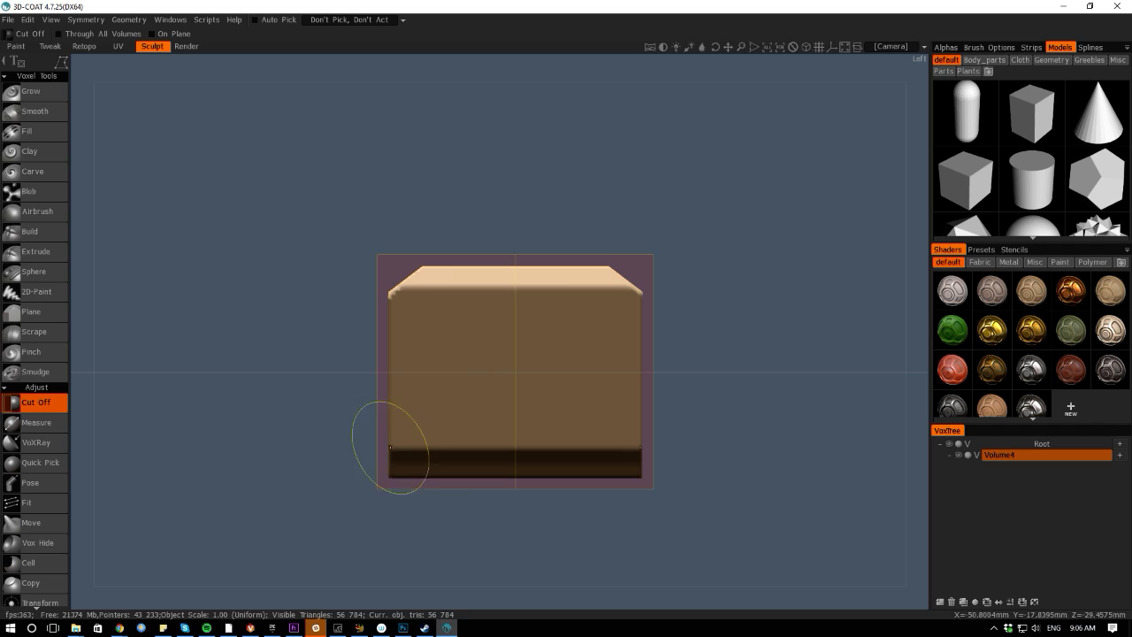
left_click(388, 450)
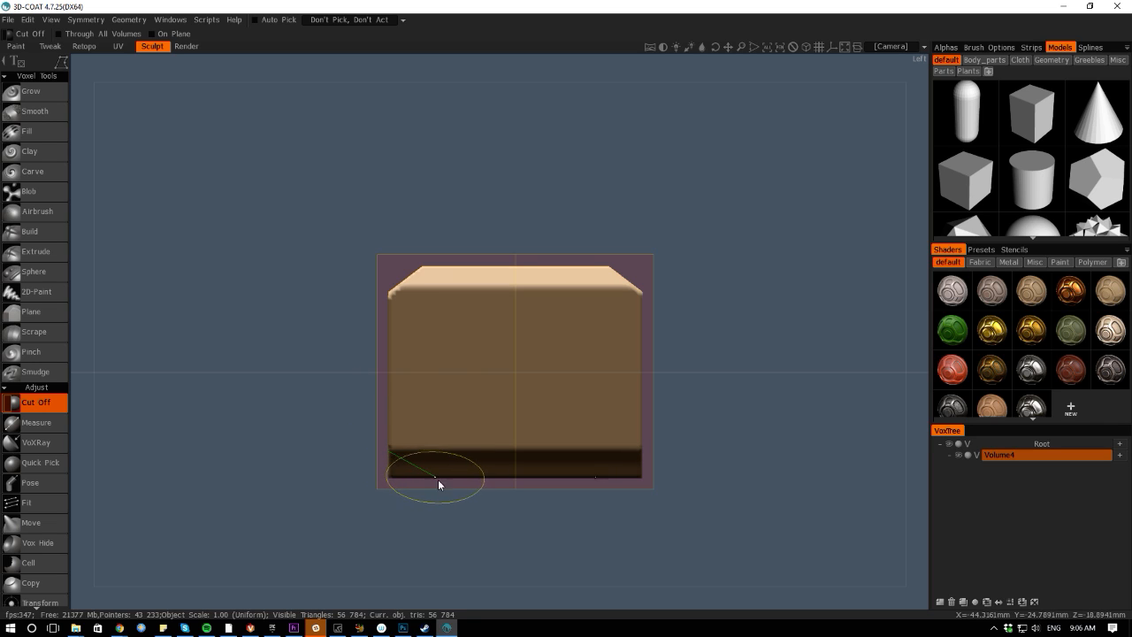
left_click(385, 452)
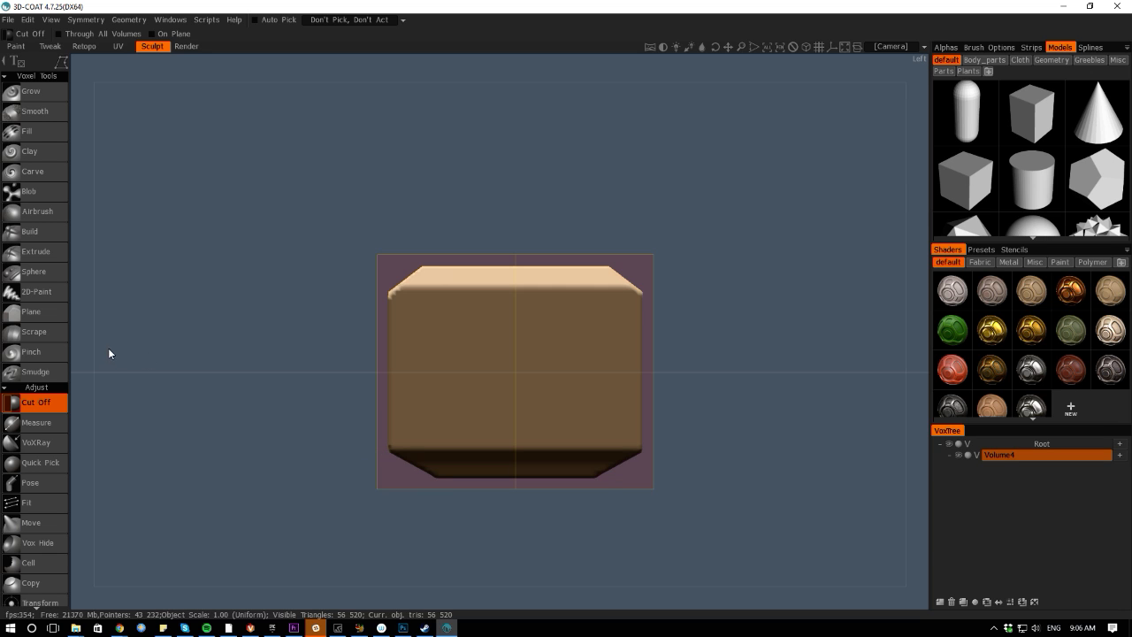
Cut off the vertical corner edges from the bottom view with a polygonal outline around one corner
left_click_drag(108, 349, 182, 498, "alt")
scroll(231, 424, "down", 2)
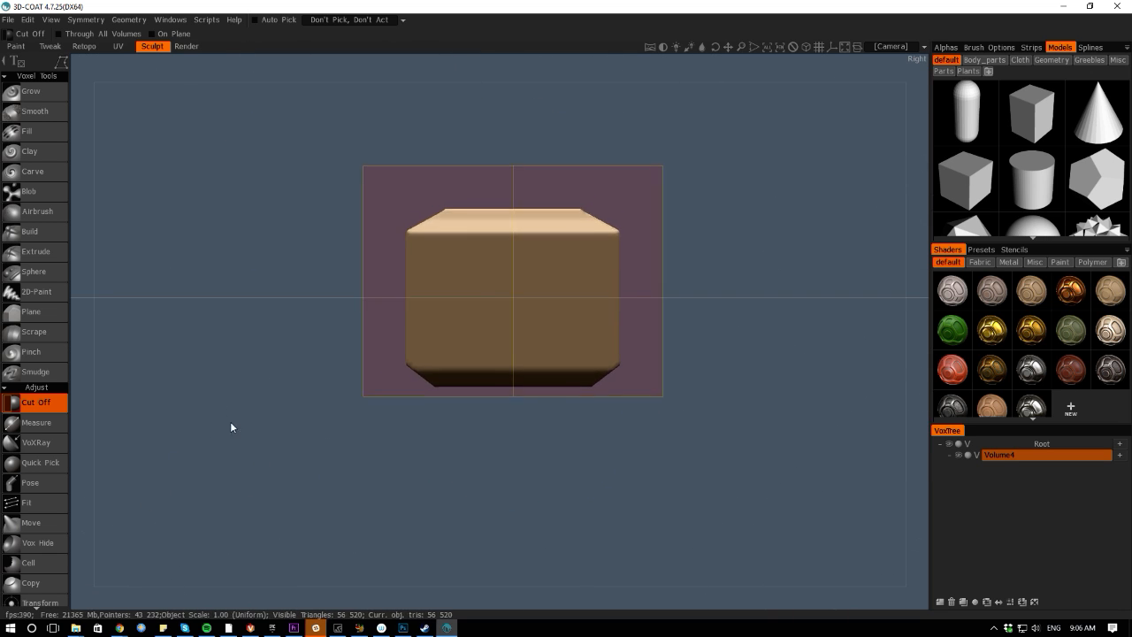
left_click_drag(230, 427, 232, 381, "alt")
scroll(265, 371, "up", 2)
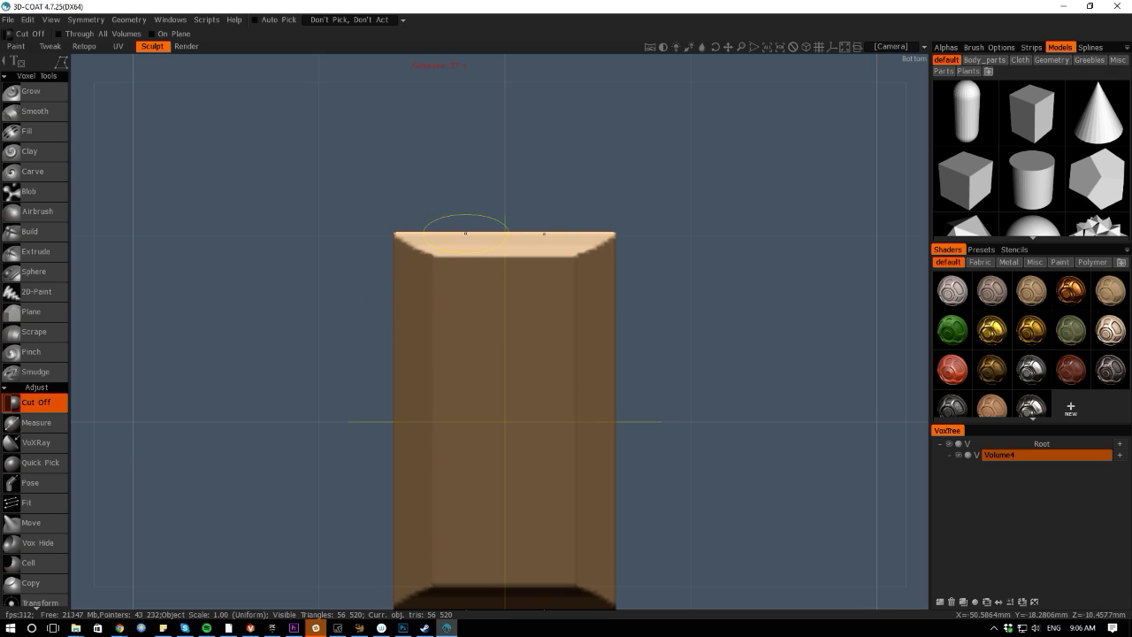
left_click(465, 233)
left_click(383, 336)
left_click(352, 292)
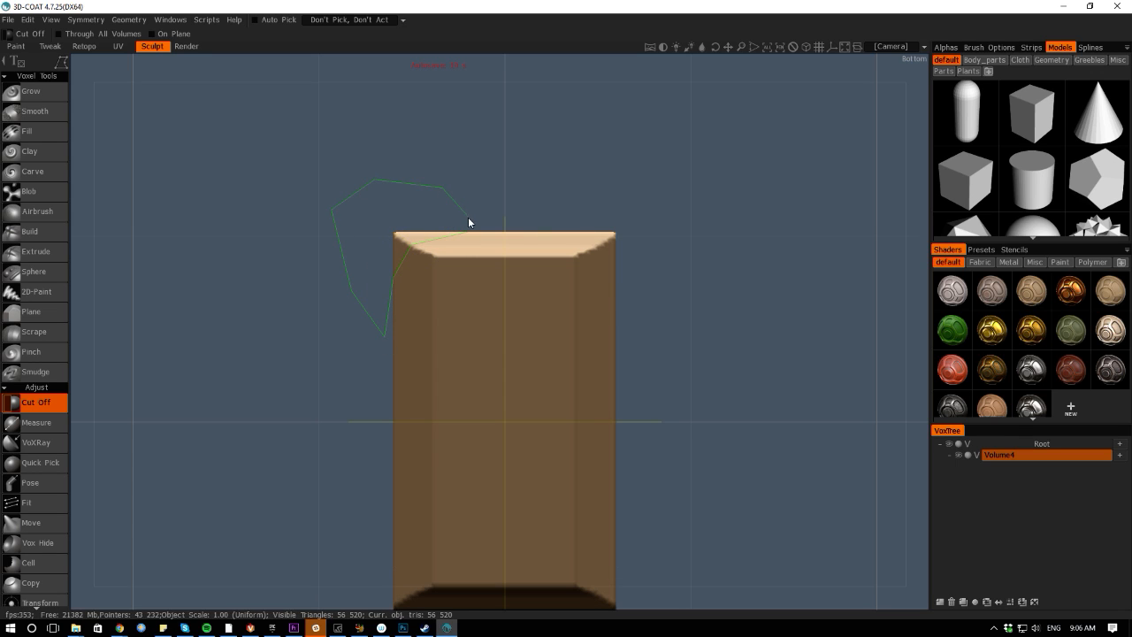
key("Return")
Soften the whole beveled block by applying Smooth All twice
middle_click_drag(98, 387, 204, 395)
key("space")
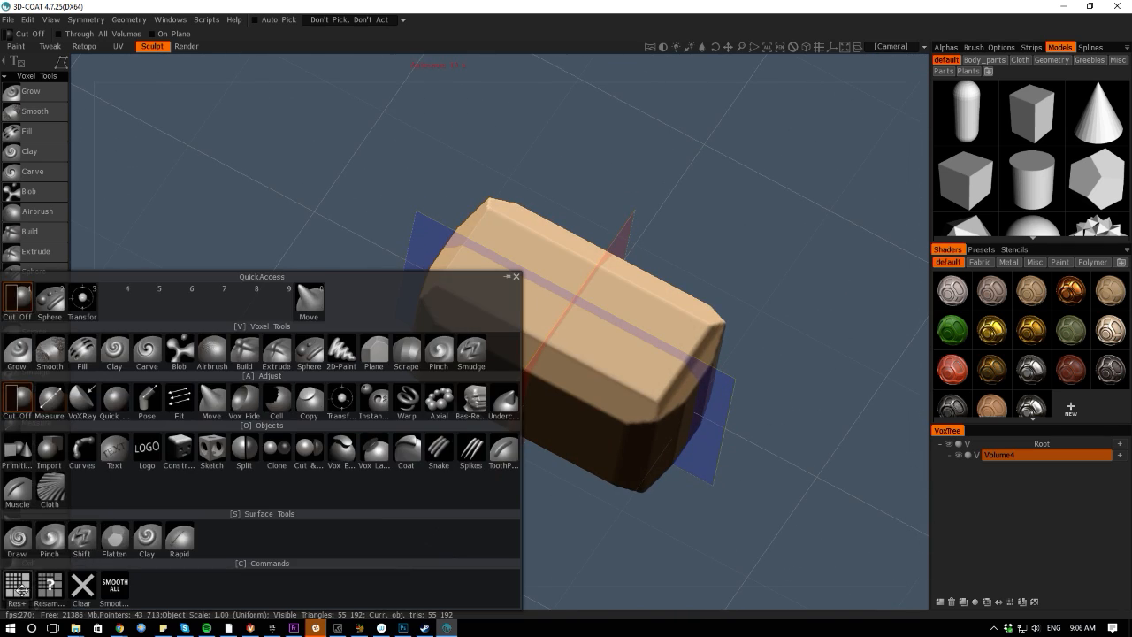
left_click(116, 585)
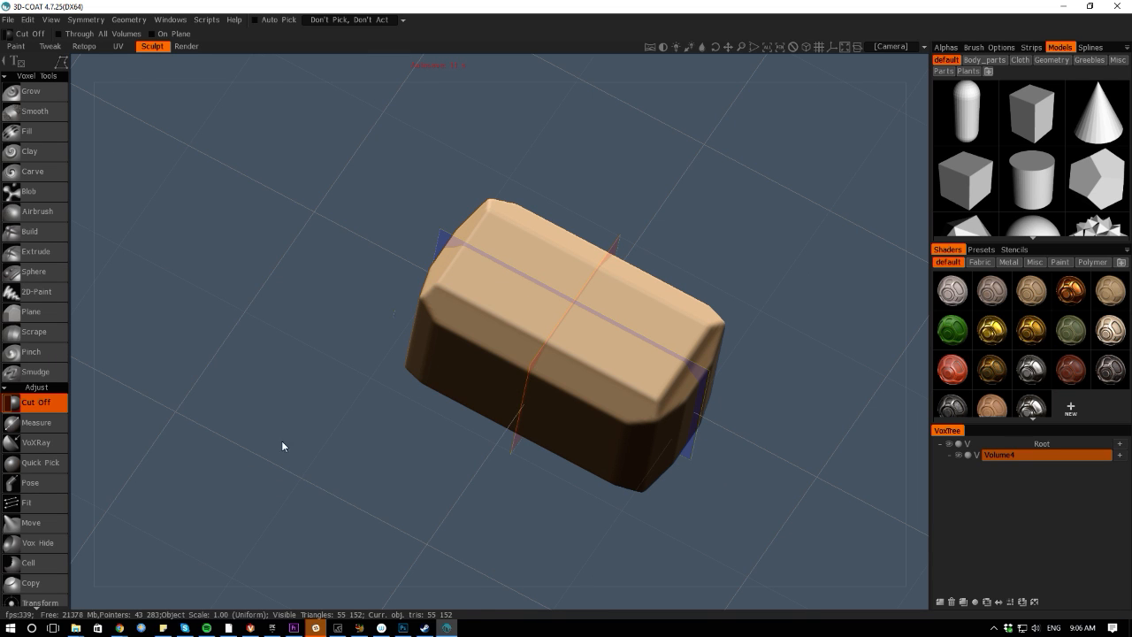
key("space")
left_click(145, 585)
Double the volume's voxel resolution to 2x with Res+
left_click_drag(395, 601, 531, 422, "alt")
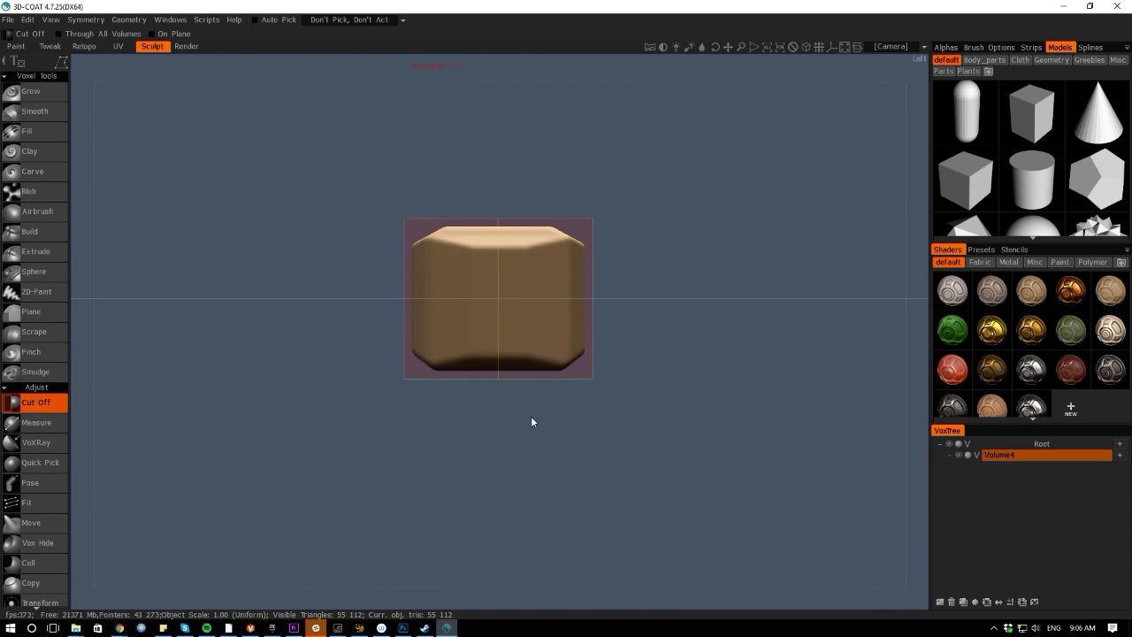
middle_click_drag(310, 380, 351, 412, "alt")
scroll(352, 412, "up", 4)
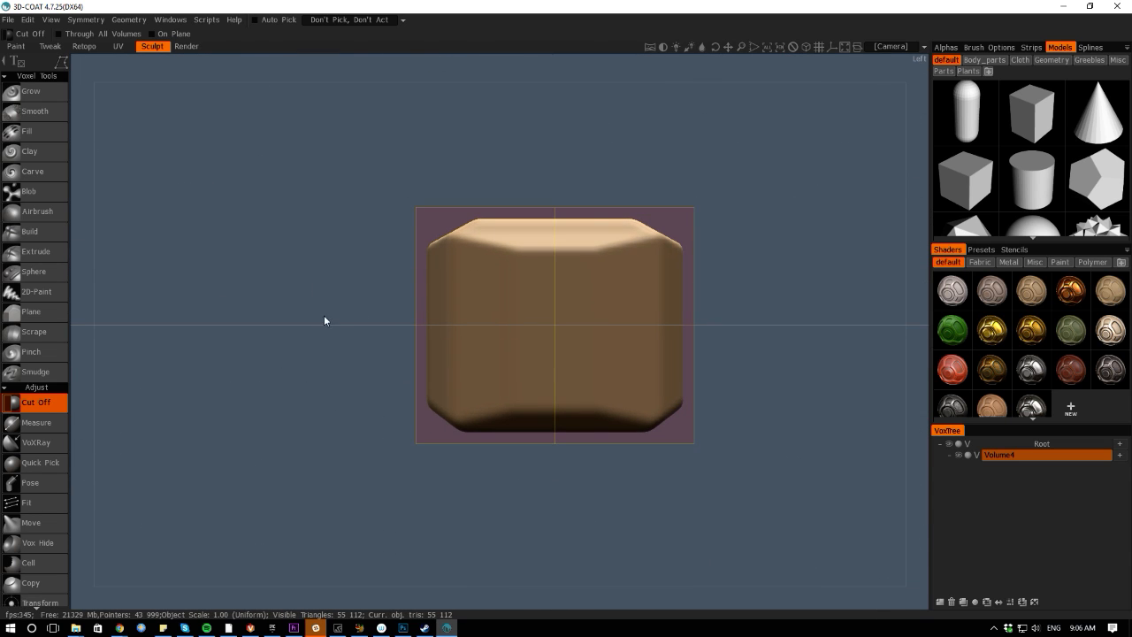
key("space")
key("space")
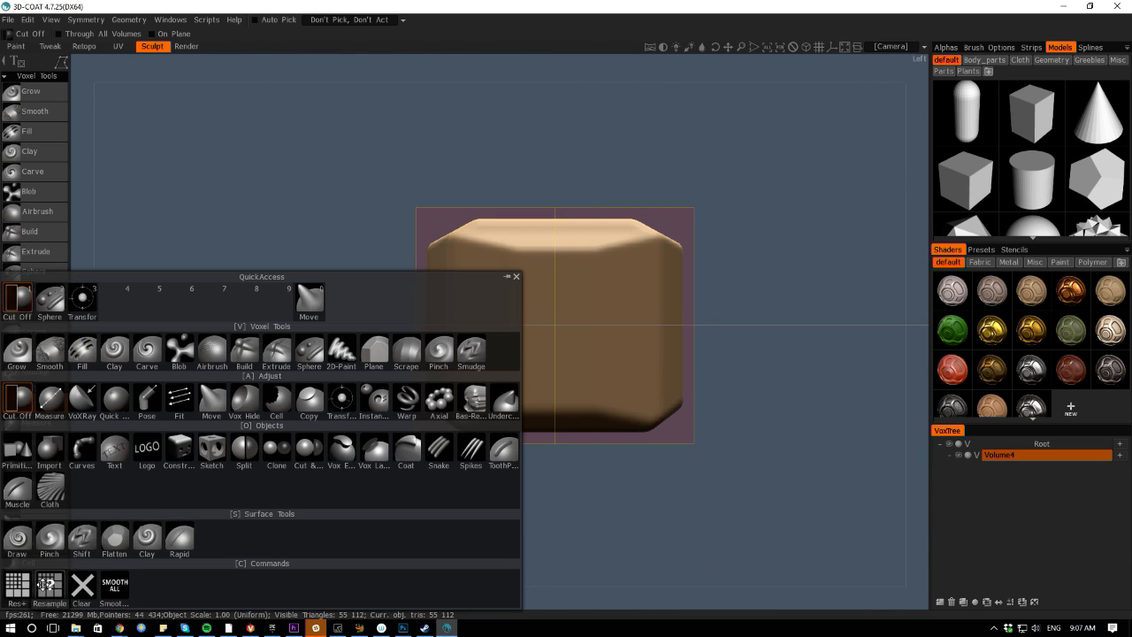
left_click(18, 583)
left_click_drag(88, 314, 230, 374)
left_click_drag(291, 215, 289, 133)
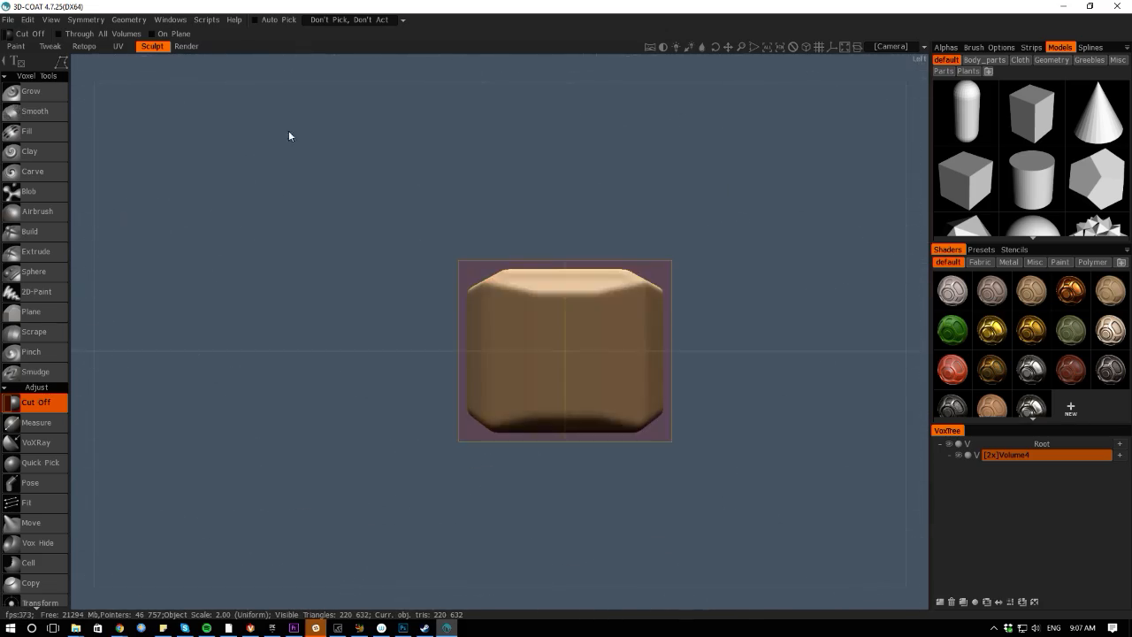
right_click_drag(288, 133, 329, 324)
Change the Cut Off selection shape from the polygonal lasso to a rectangle
key("space")
key("space")
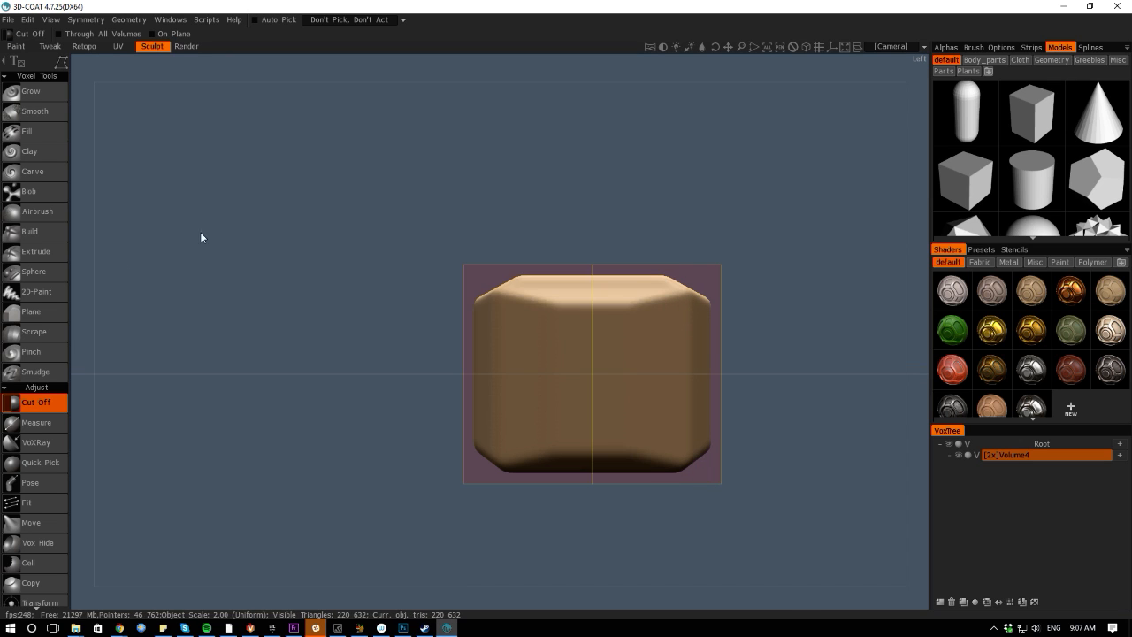
key("space")
key("space")
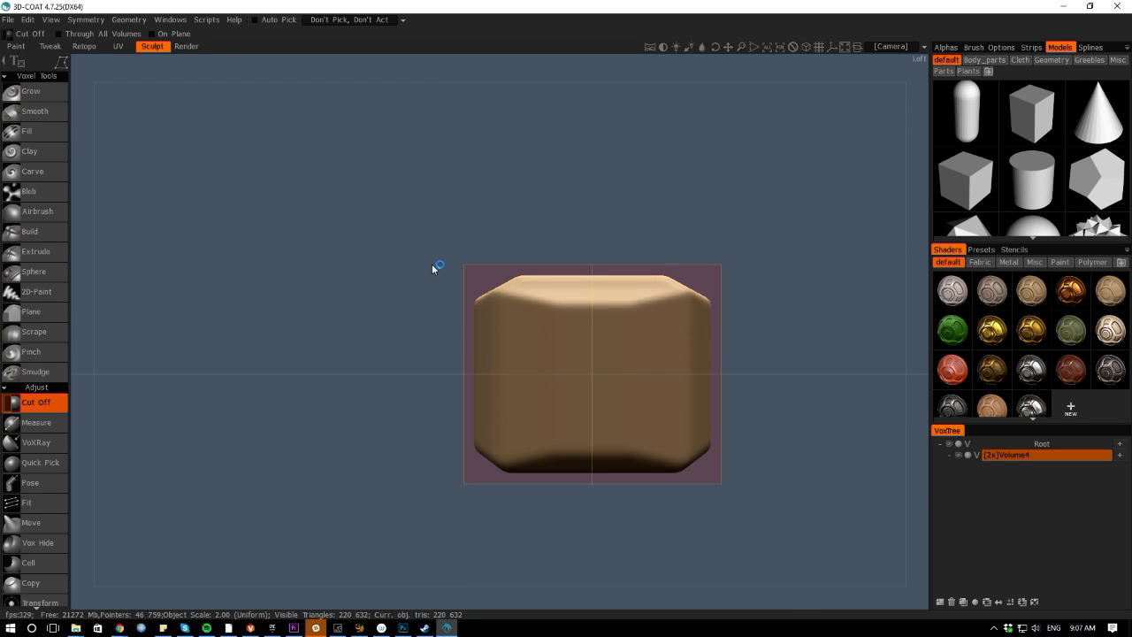
key("e")
left_click(471, 275)
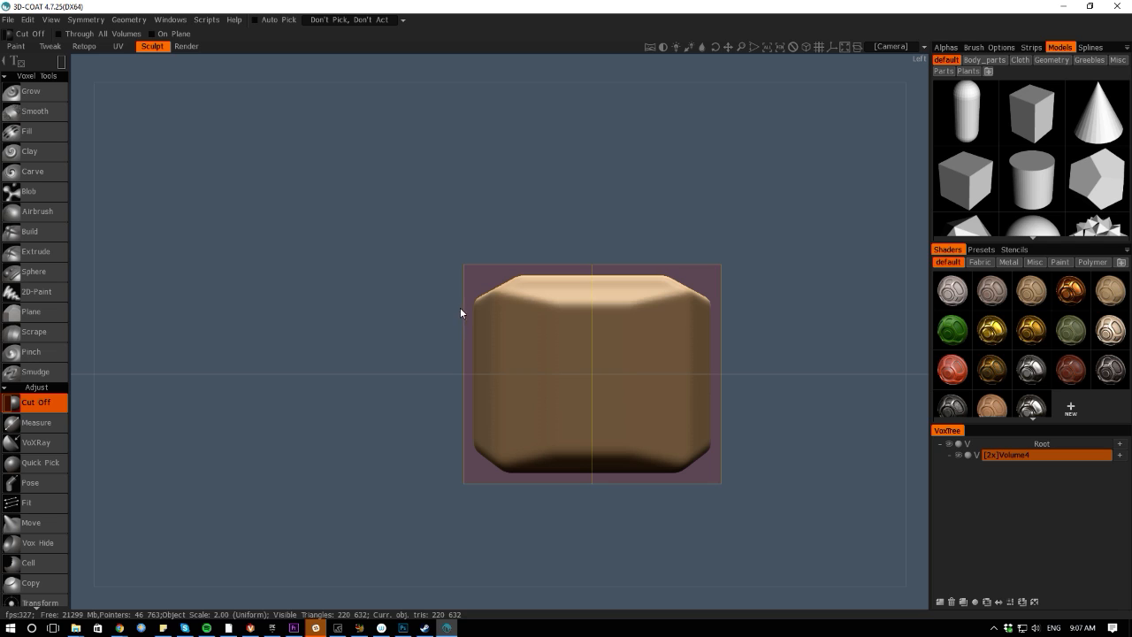
Try shallow rectangular cuts along the long sides and the end faces of the block, and undo them
mouse_move(445, 311)
left_mouse_down()
mouse_move(467, 432)
mouse_move(482, 437)
left_mouse_up()
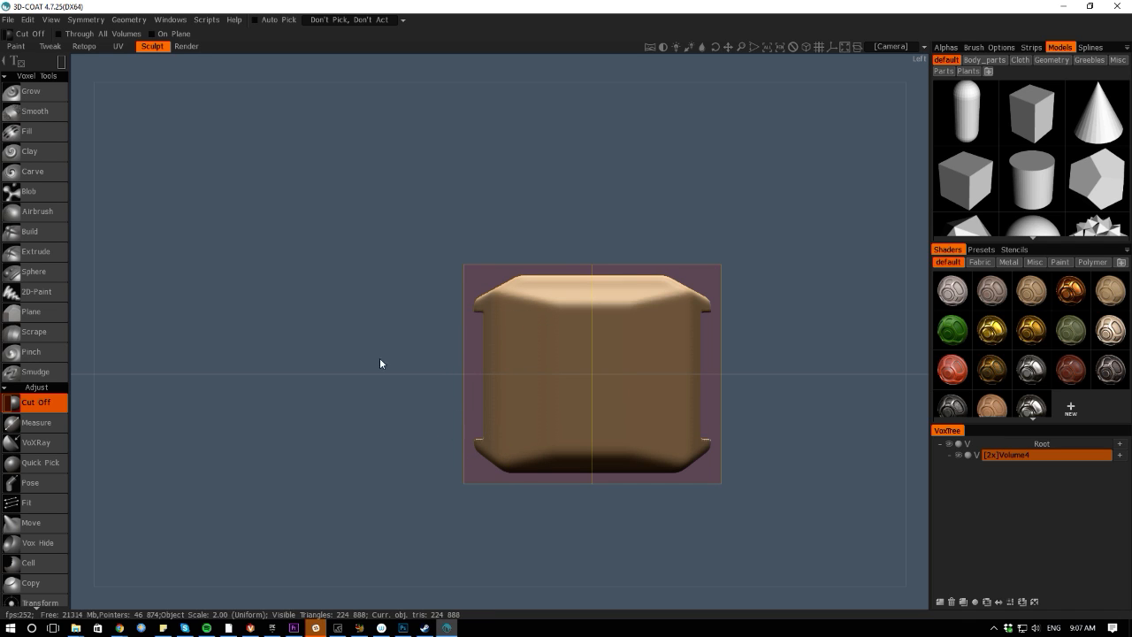
left_click_drag(135, 301, 246, 281)
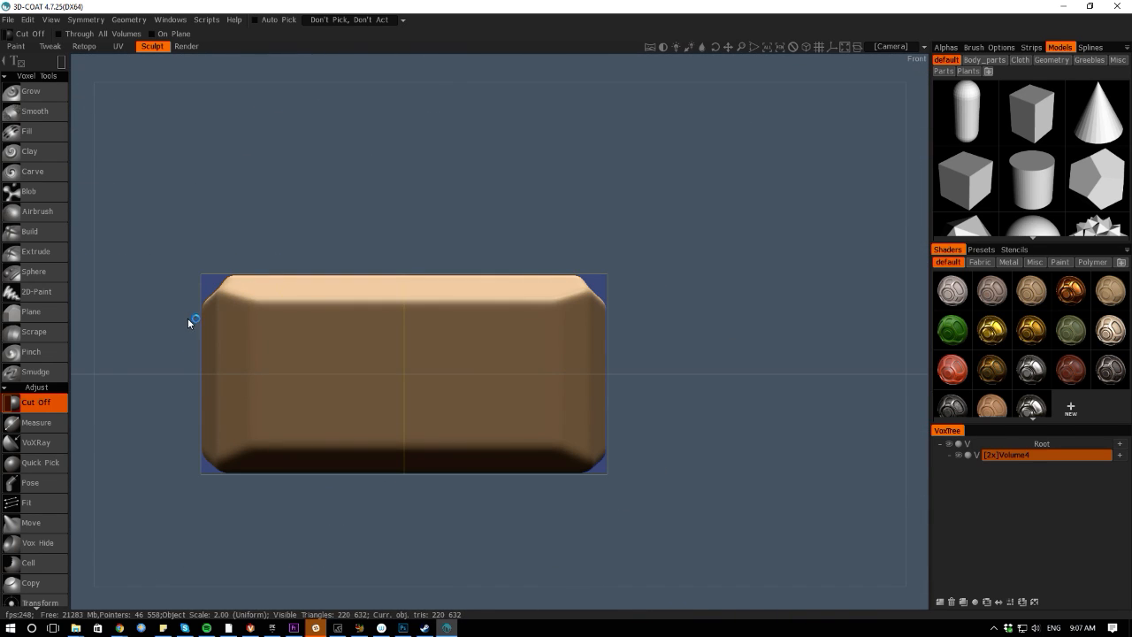
left_click_drag(189, 316, 210, 442)
mouse_move(81, 325)
left_mouse_down()
mouse_move(121, 342)
mouse_move(121, 374)
mouse_move(227, 360)
left_mouse_up()
right_click_drag(228, 361, 118, 353)
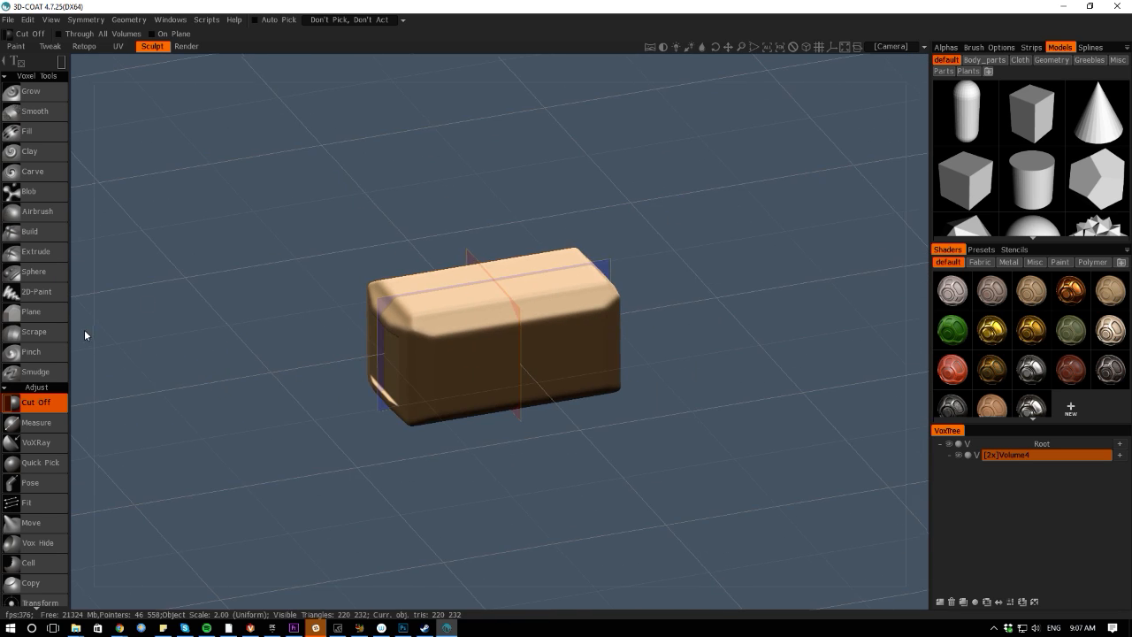
left_click_drag(85, 335, 275, 211)
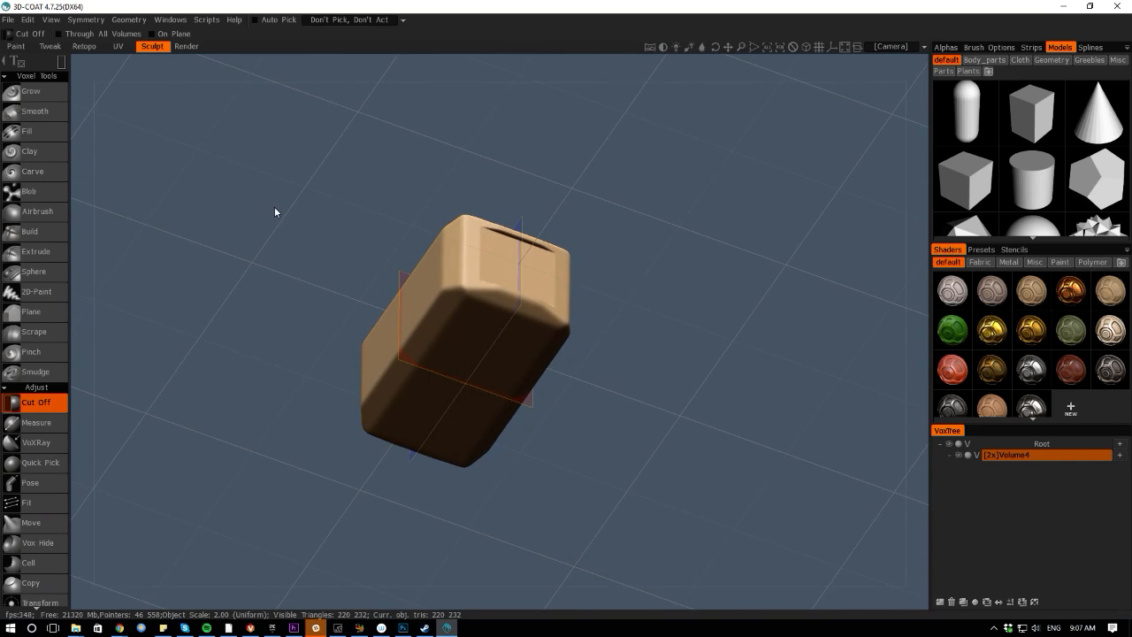
right_click_drag(274, 212, 354, 384)
right_click_drag(217, 341, 155, 266)
key("ctrl+z")
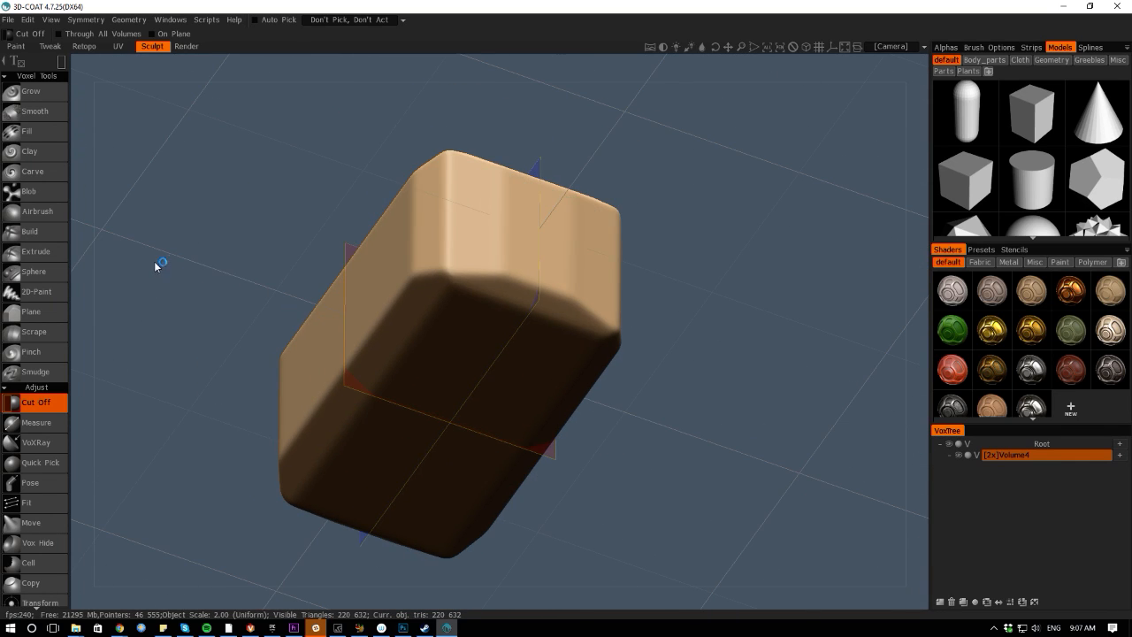
Increase the volume's resolution to 4x and cut a shallow rectangular recess into both end faces
key("space")
key("space")
key("space")
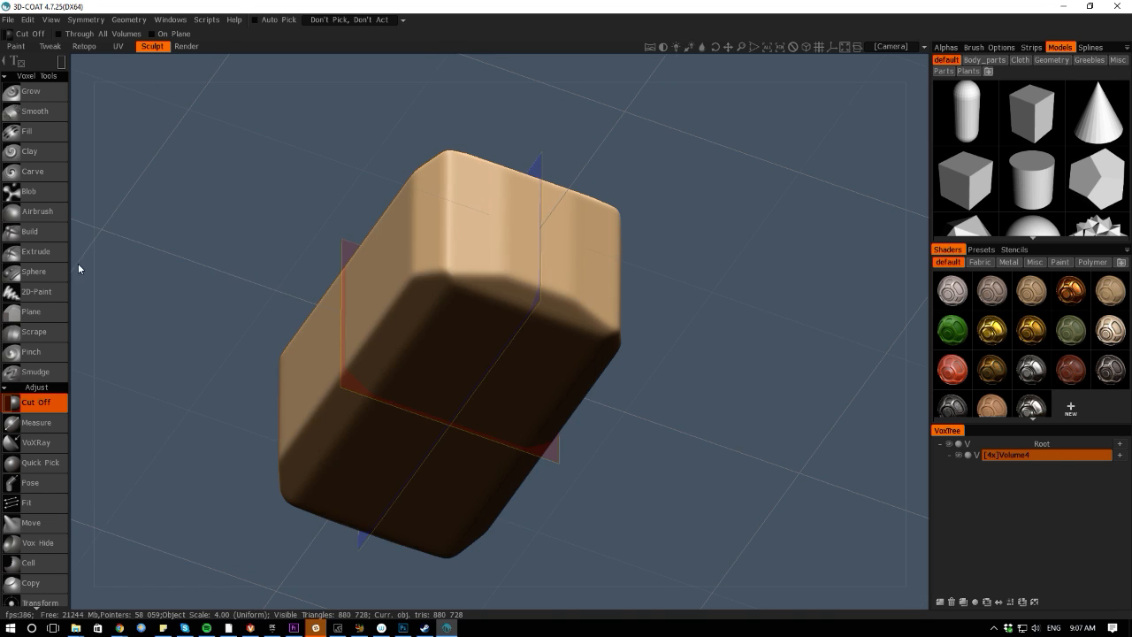
left_click_drag(78, 268, 199, 341, "shift")
left_click_drag(276, 309, 294, 442)
left_click_drag(86, 296, 346, 367)
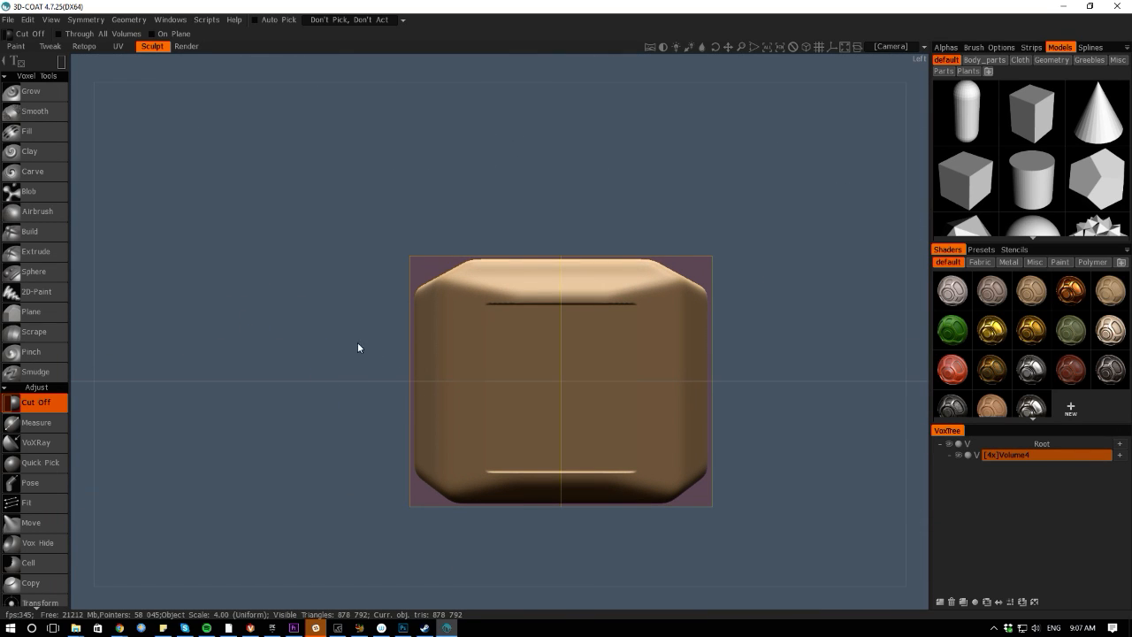
Switch to the Sphere tool, try a short vertical stroke on the recessed end face, and undo that stroke
key("space")
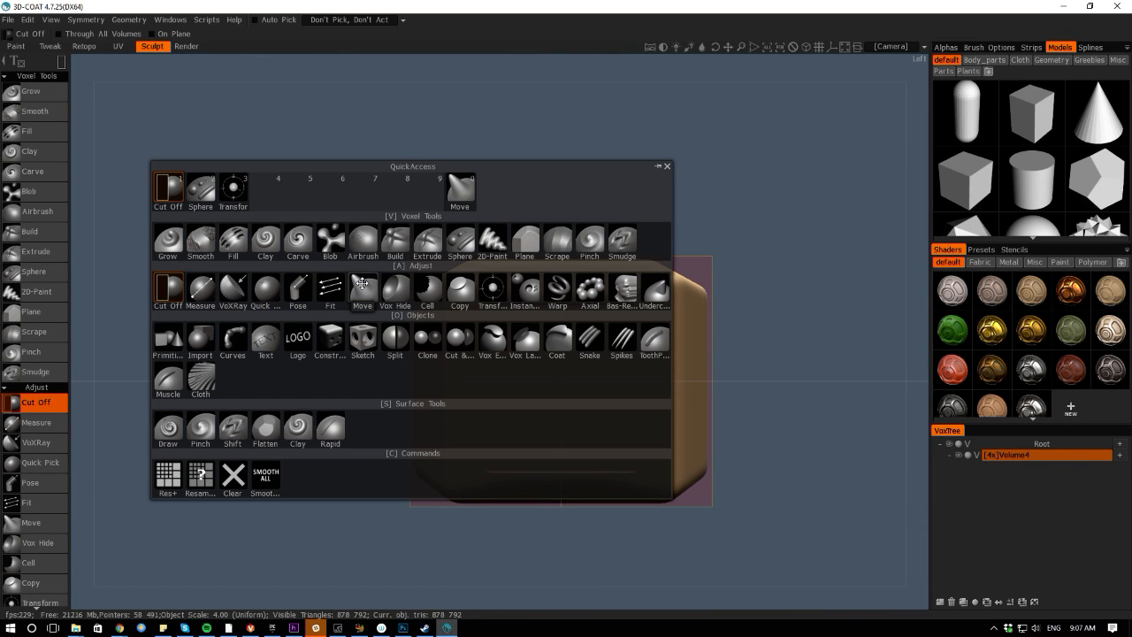
left_click(455, 256)
scroll(268, 293, "up", 2)
right_click_drag(520, 393, 522, 393)
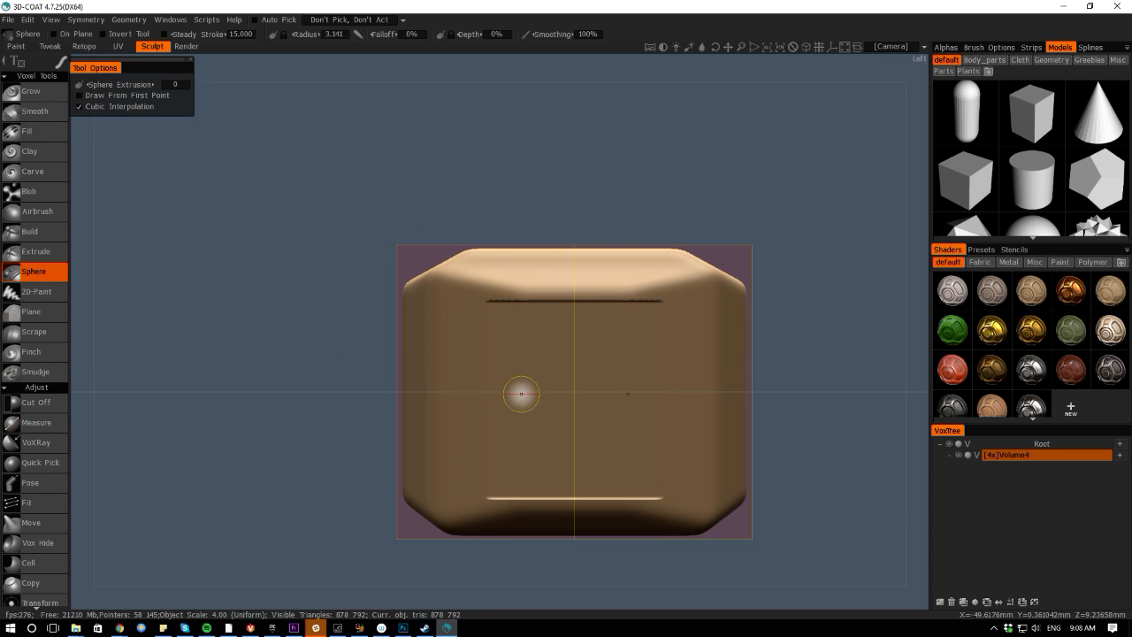
left_click_drag(517, 358, 529, 414)
key("ctrl+z")
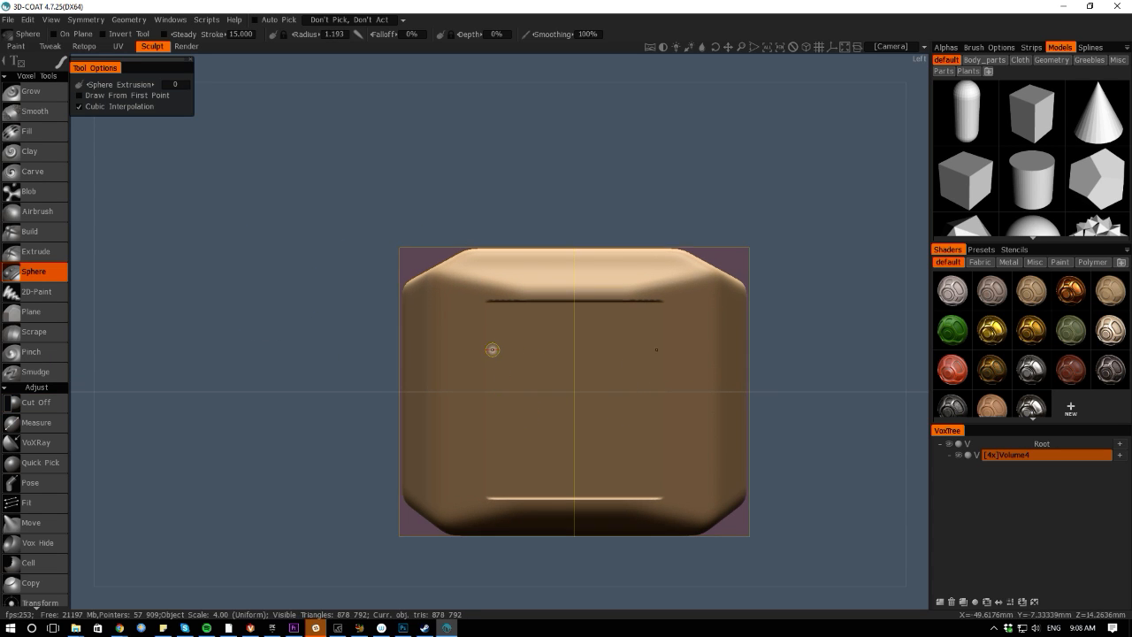
Try a Sphere stroke down the recessed end face, undo it, and set the stroke mode to straight line
left_click_drag(497, 329, 533, 430)
key("ctrl+z")
left_click_drag(80, 273, 107, 405, "shift")
middle_click_drag(212, 378, 182, 302)
right_click_drag(182, 301, 134, 213)
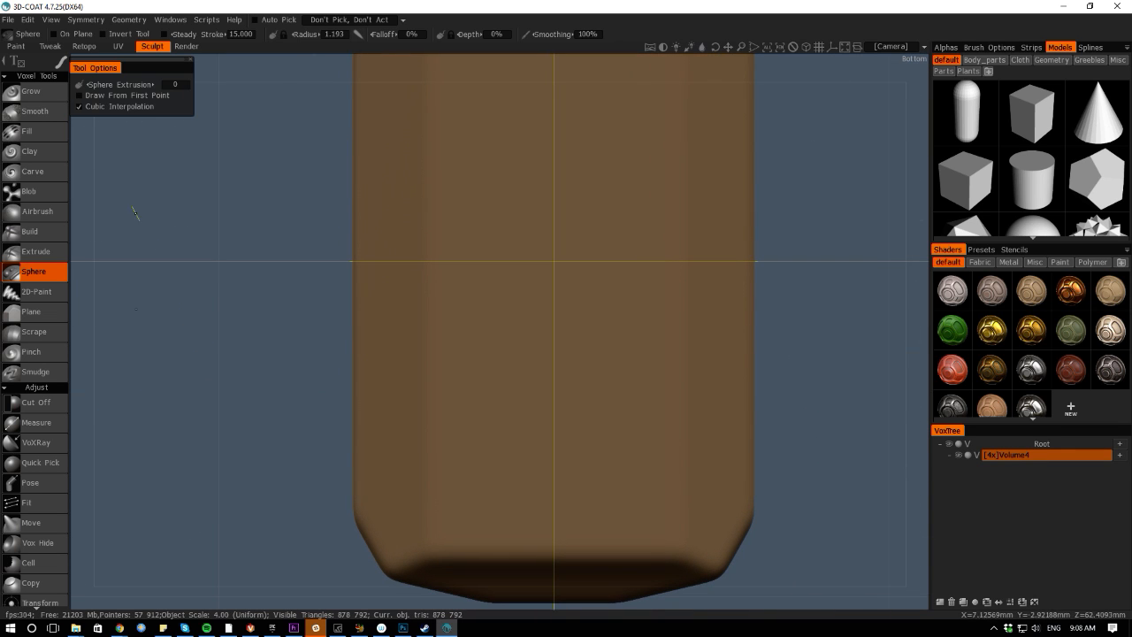
mouse_move(58, 63)
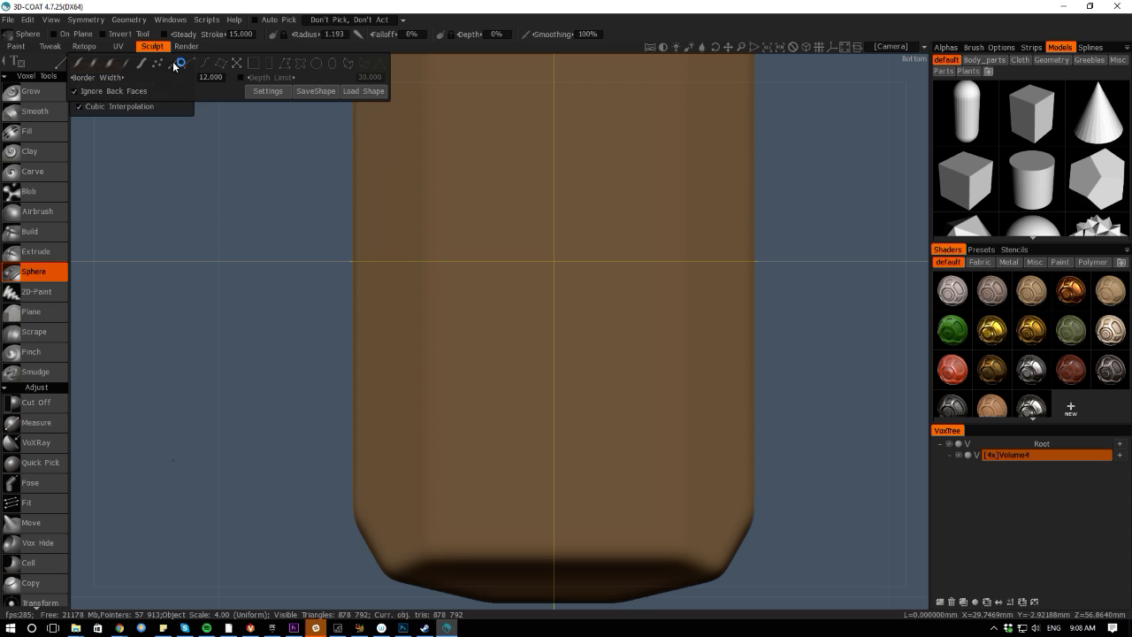
left_click_drag(76, 268, 99, 311)
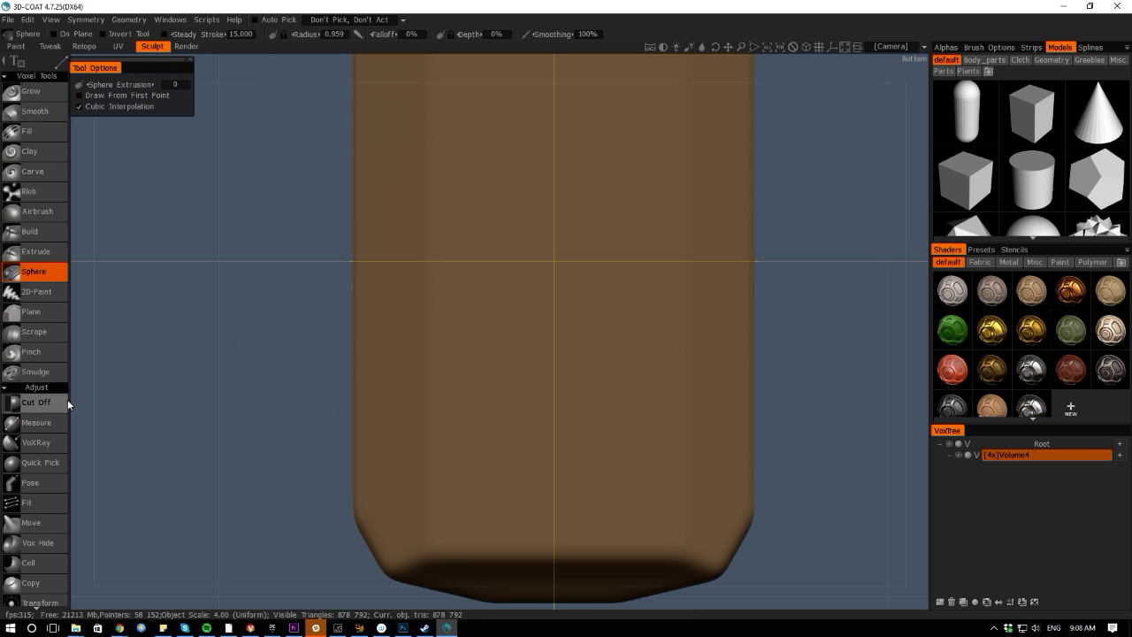
Undo back to before the shallow recess cut into the block's end faces
left_click_drag(78, 401, 221, 387, "shift")
middle_click_drag(220, 386, 227, 366)
right_click_drag(227, 365, 121, 361)
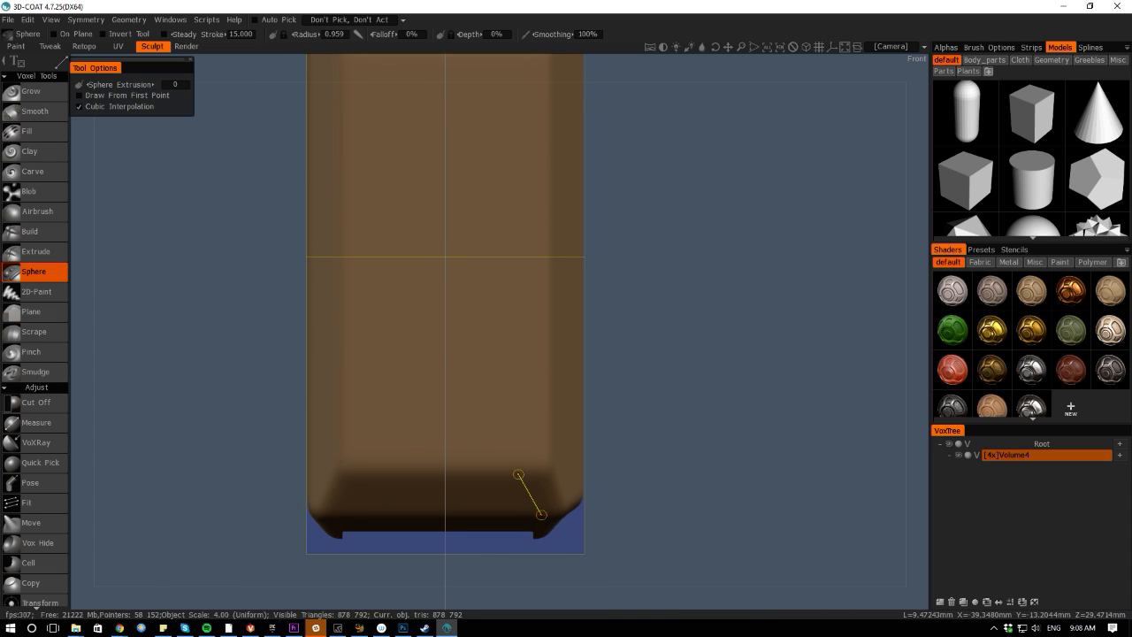
key("ctrl+z")
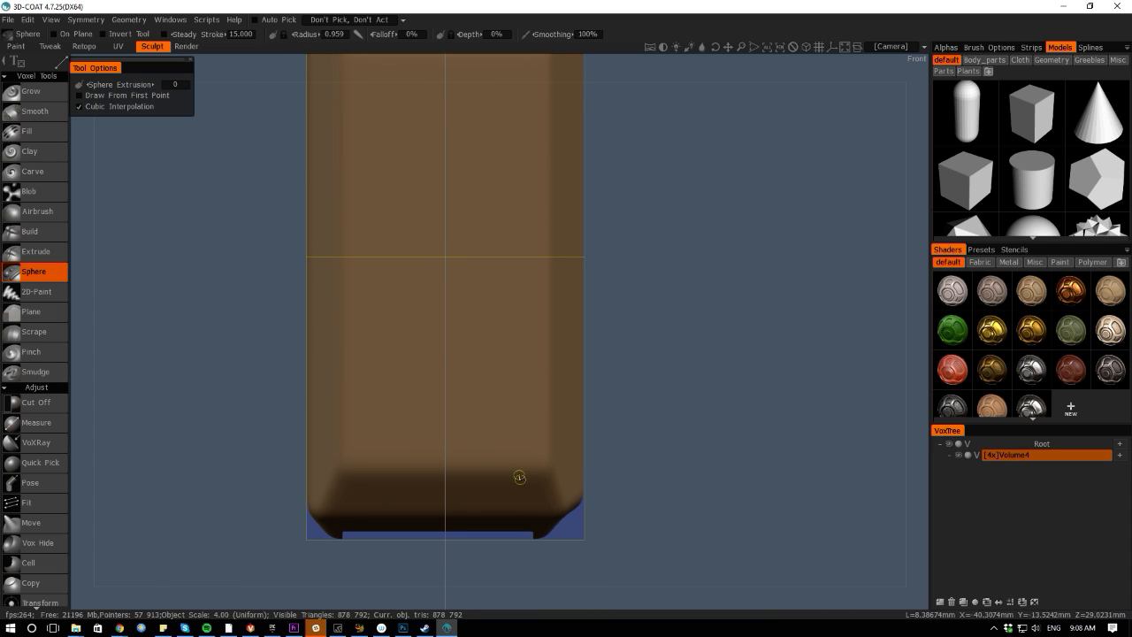
key("ctrl+z")
Switch back to the Sphere tool, try a short straight stroke on the block's long face, and undo it
left_click(61, 62)
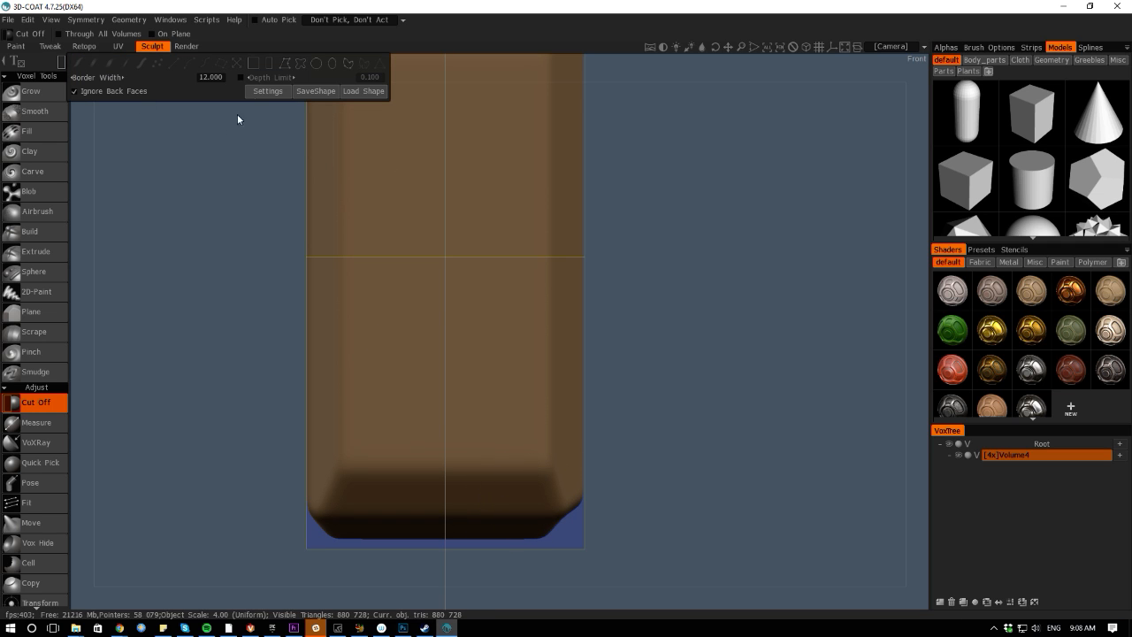
key("space")
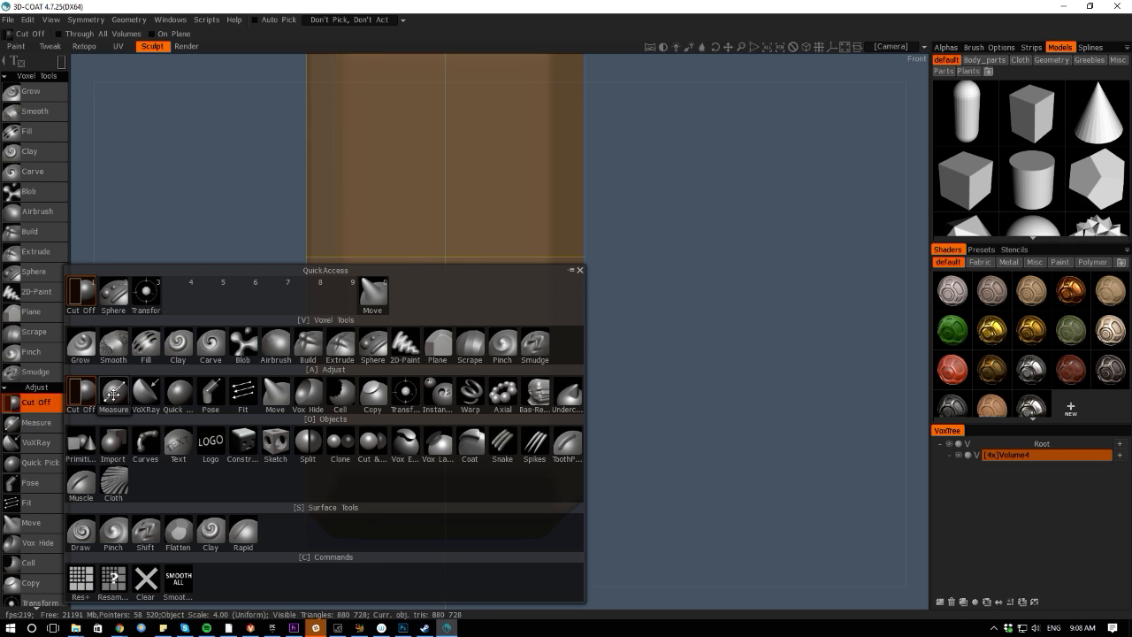
left_click(372, 343)
left_click(371, 345)
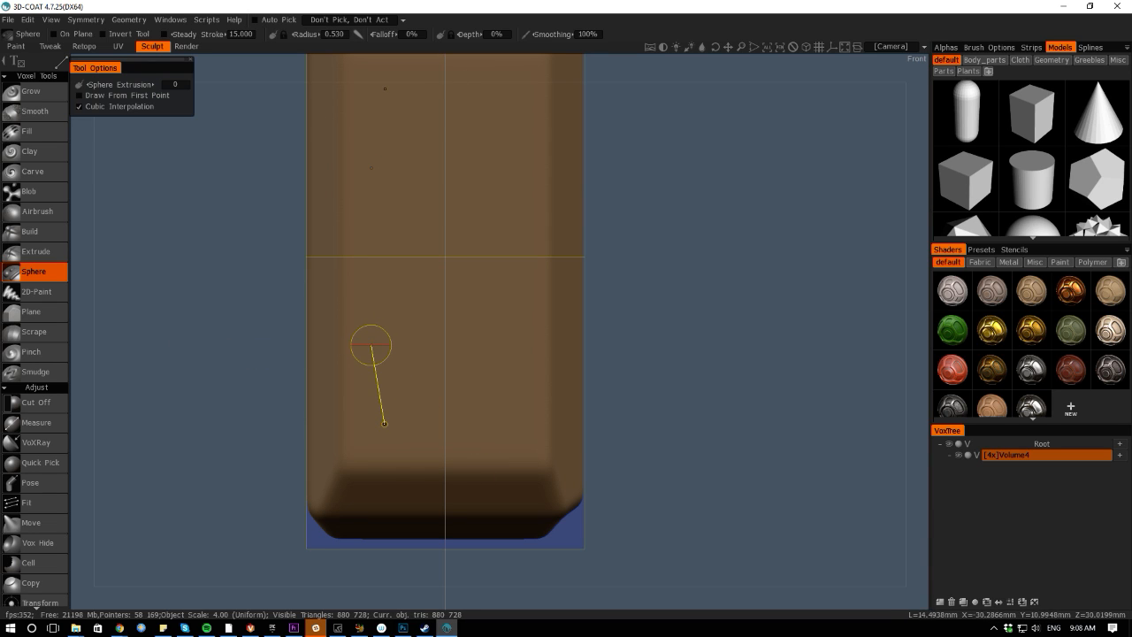
left_click(384, 424)
key("ctrl+z")
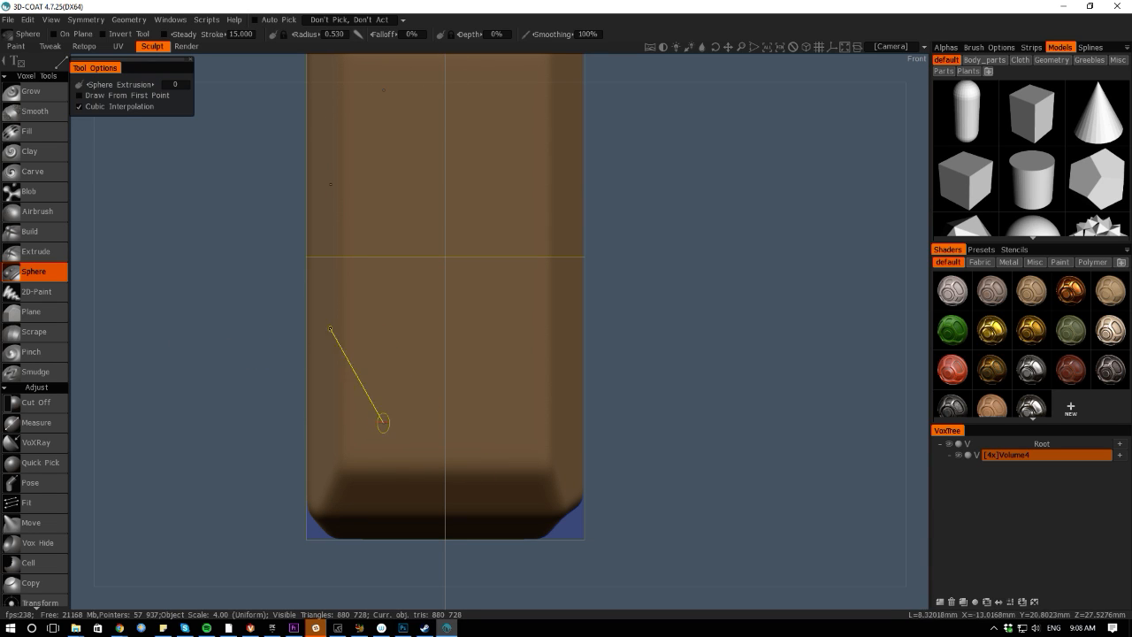
Try a diagonal straight-line Sphere stroke with radius 1.088 across the block's long face, and undo it
key("e")
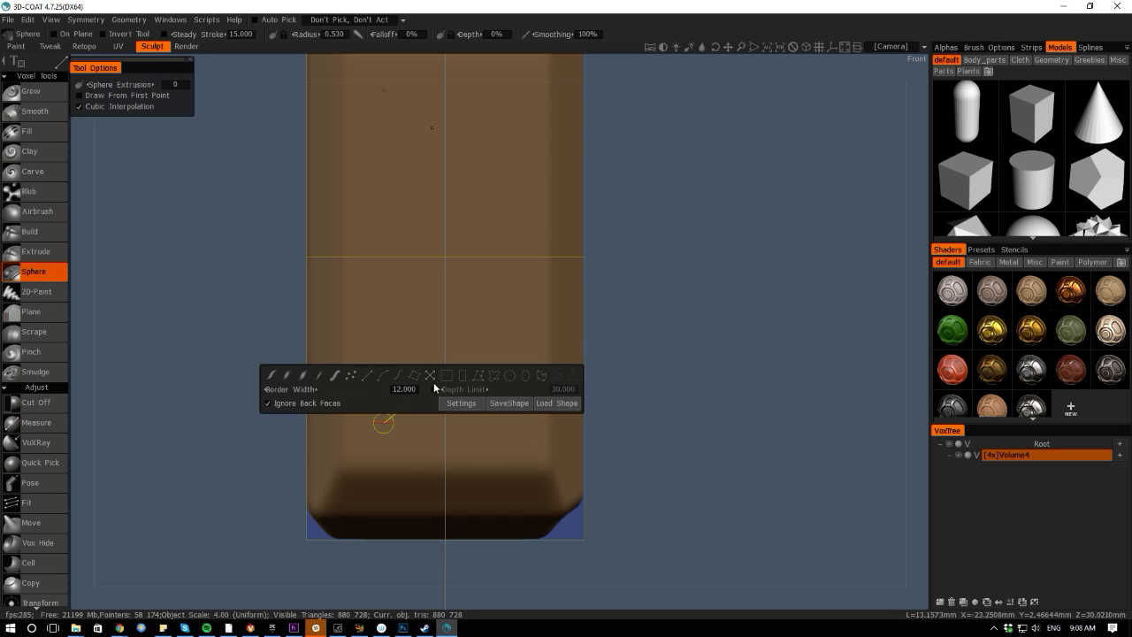
left_click(368, 378)
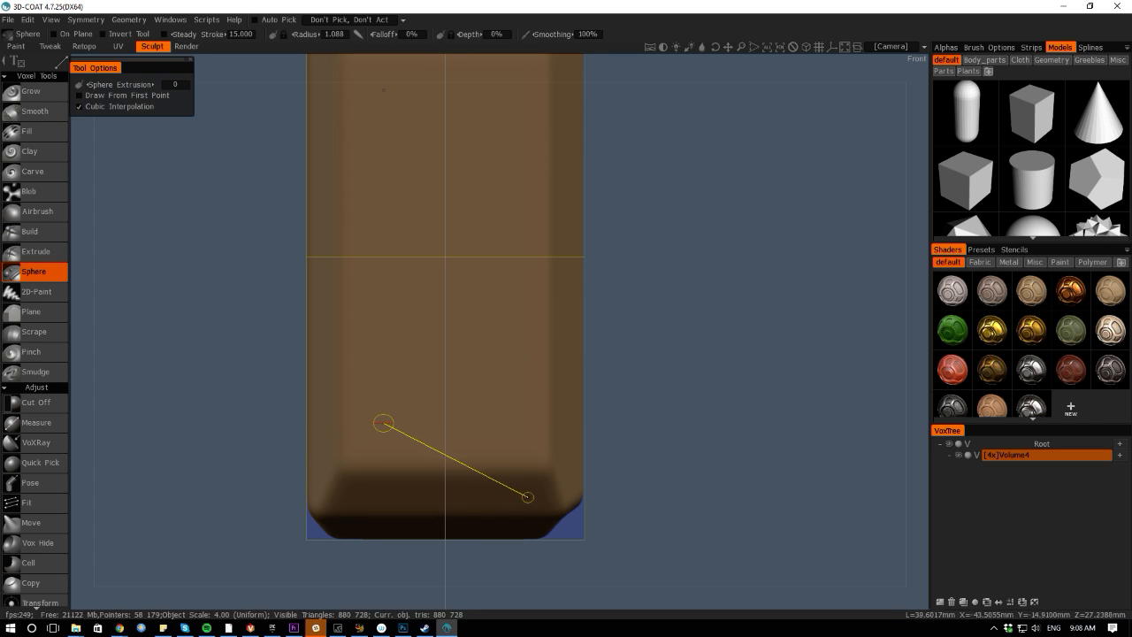
left_click(524, 495)
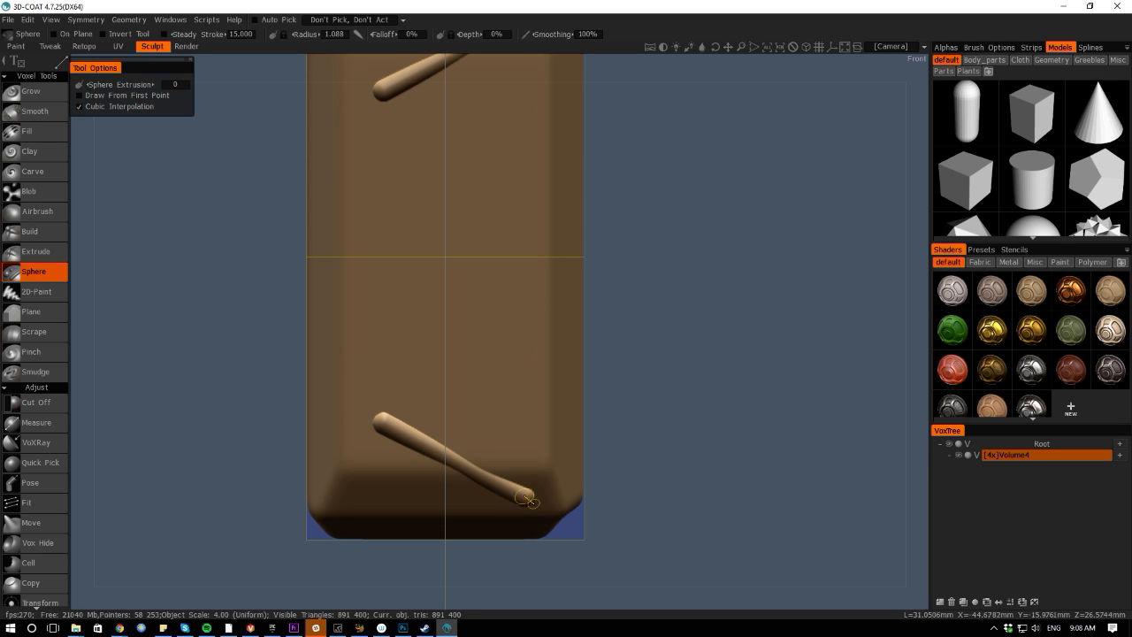
key("ctrl+z")
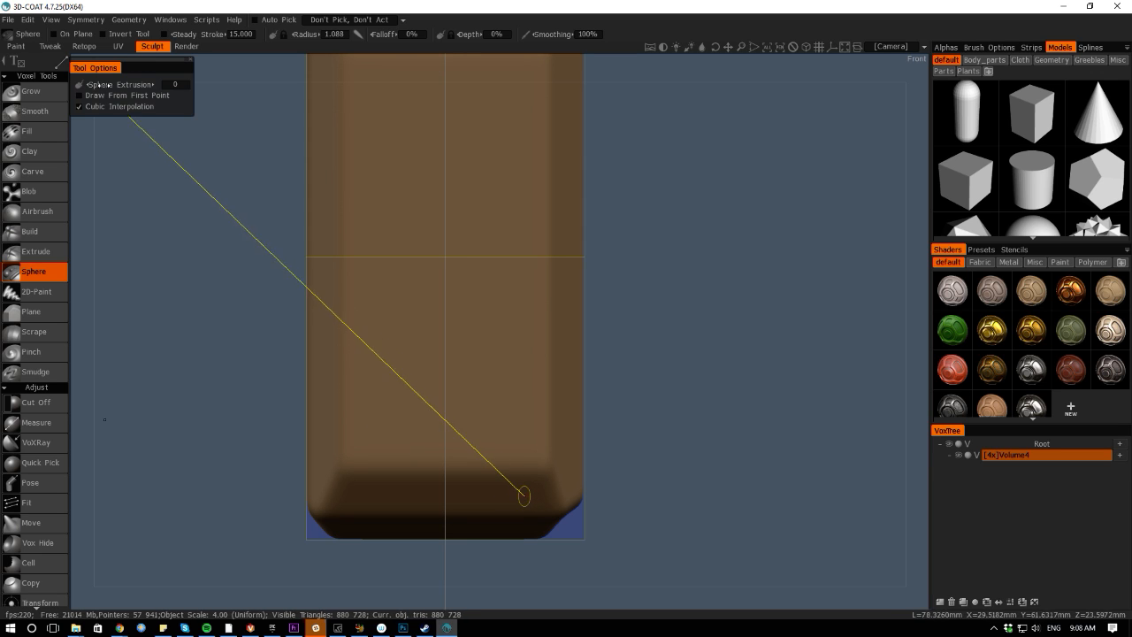
Enable Draw From First Point, try Sphere strokes on the long face, undo them, and disable the option again
left_click(79, 95)
left_click_drag(86, 305, 85, 269)
left_click(512, 422)
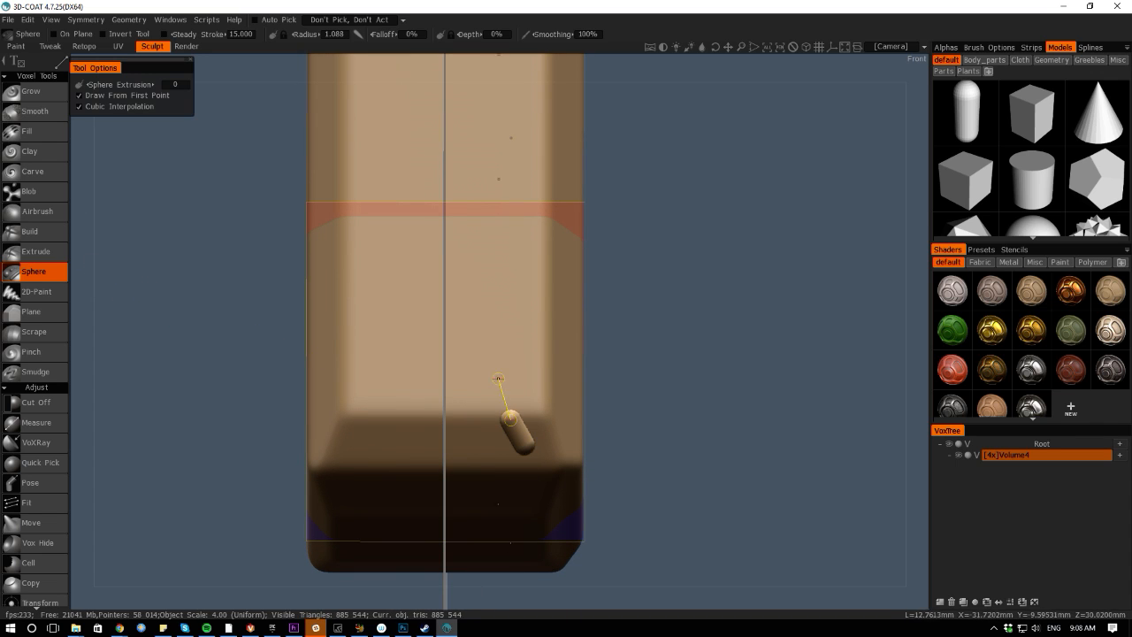
left_click(500, 345)
key("ctrl+z")
key("ctrl+z")
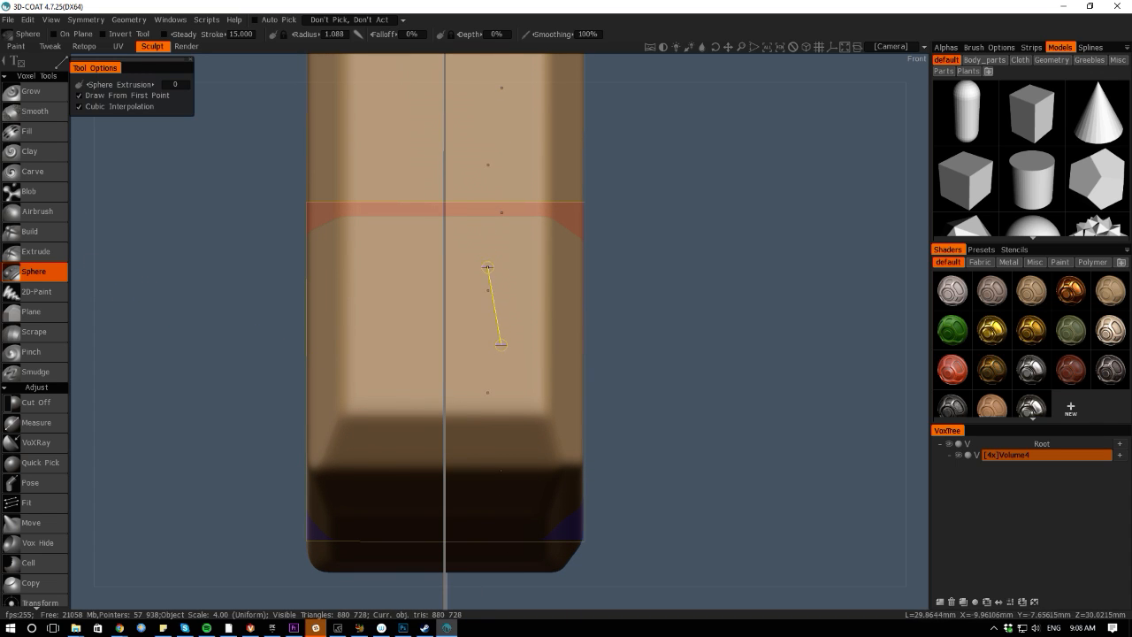
left_click(80, 94)
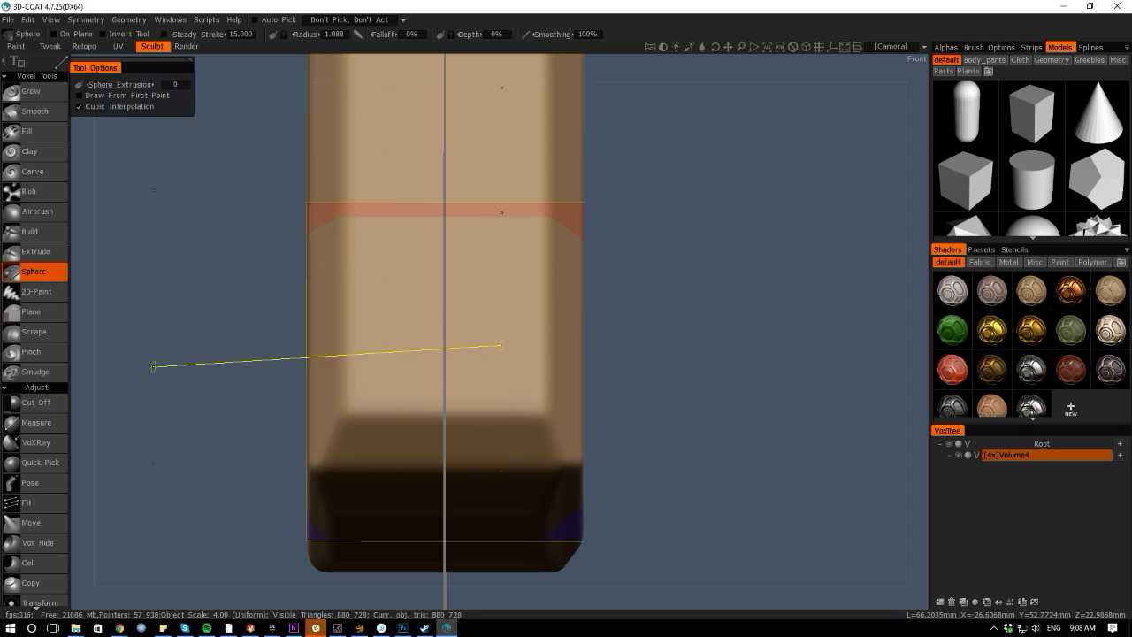
Hide the screen-sharing notice, try long mirrored Sphere strokes reaching beyond the block, and undo them
left_click_drag(88, 349, 107, 371)
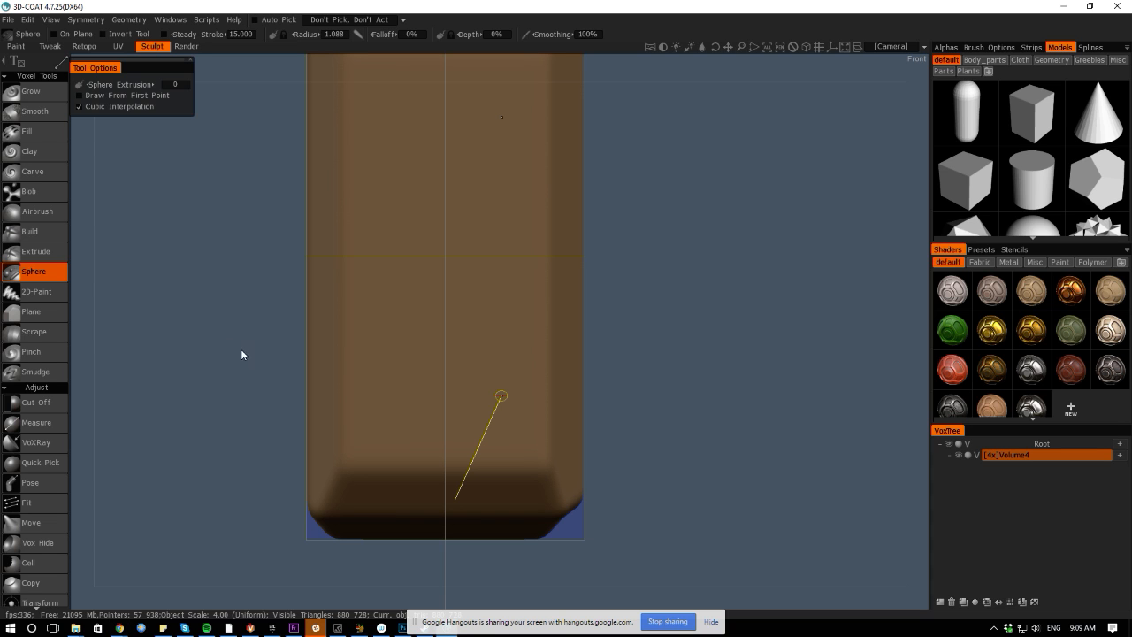
left_click(711, 622)
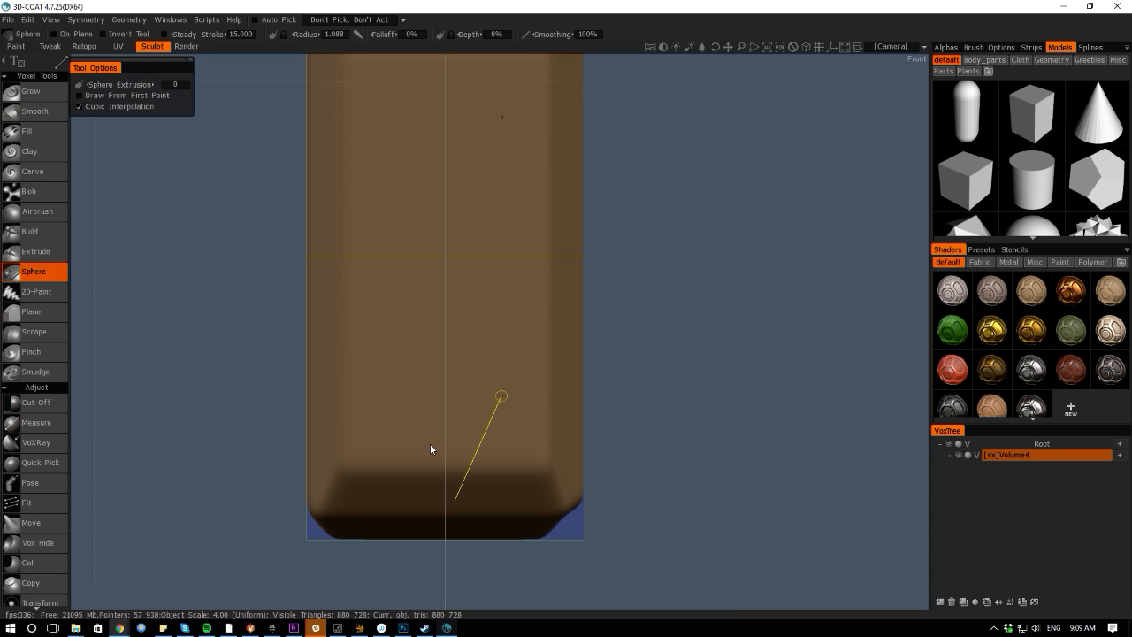
left_click_drag(86, 360, 90, 318)
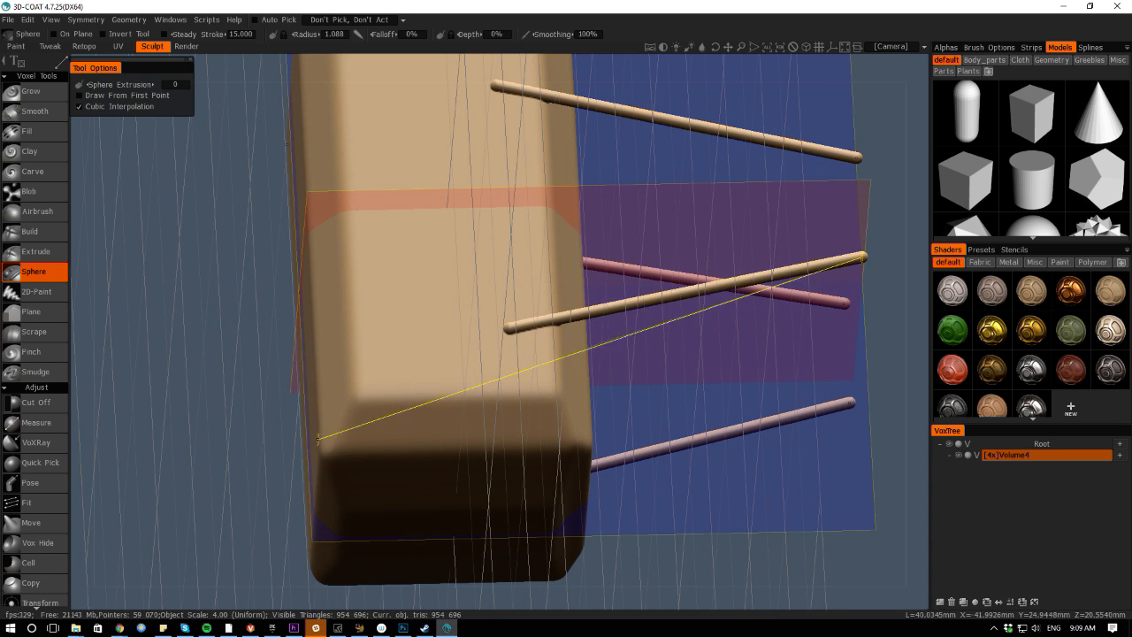
scroll(203, 451, "down", 5)
left_click_drag(506, 603, 79, 309)
key("ctrl+z")
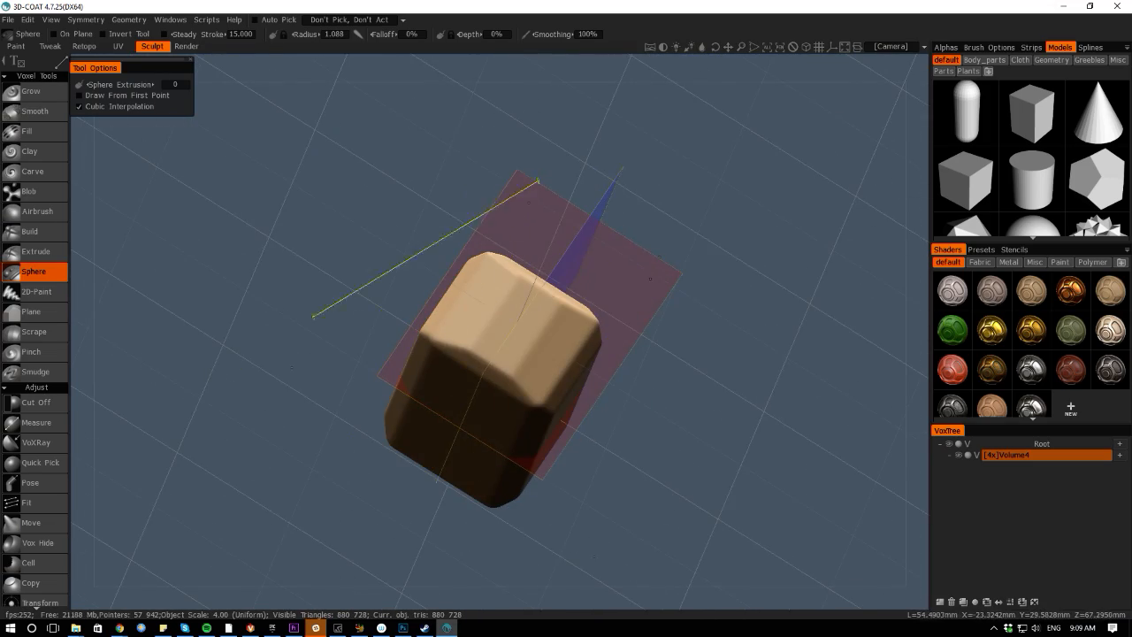
Try a long straight Sphere stroke from above the block down onto its long side face, and undo it
left_click_drag(78, 263, 234, 333)
scroll(389, 268, "up", 5)
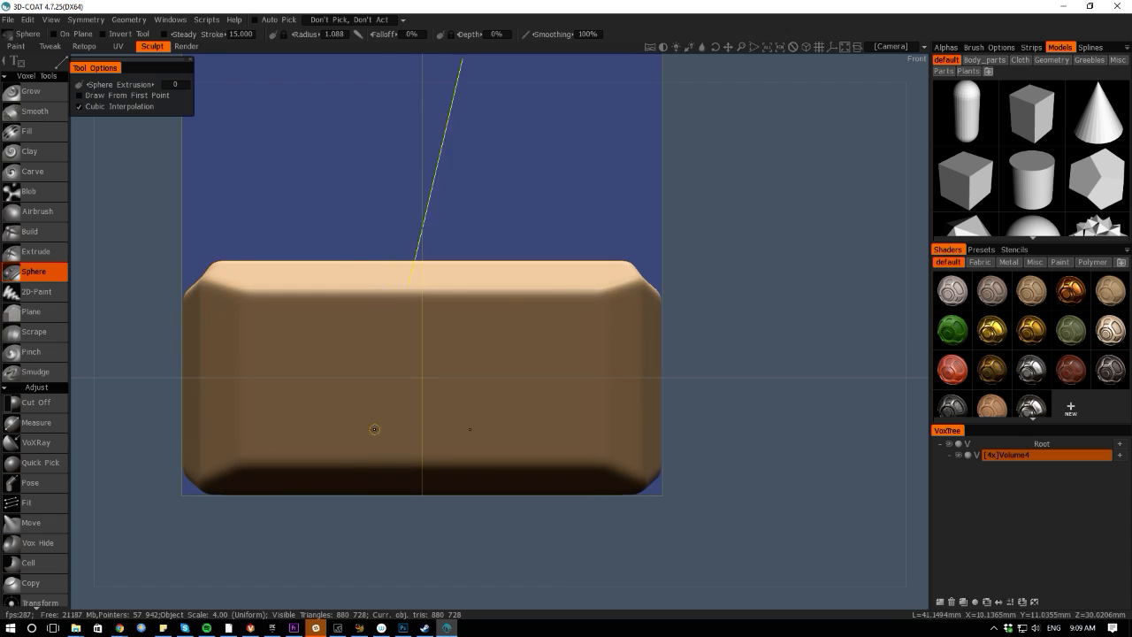
scroll(240, 353, "down", 2)
left_click_drag(83, 318, 129, 337)
scroll(118, 345, "up", 2)
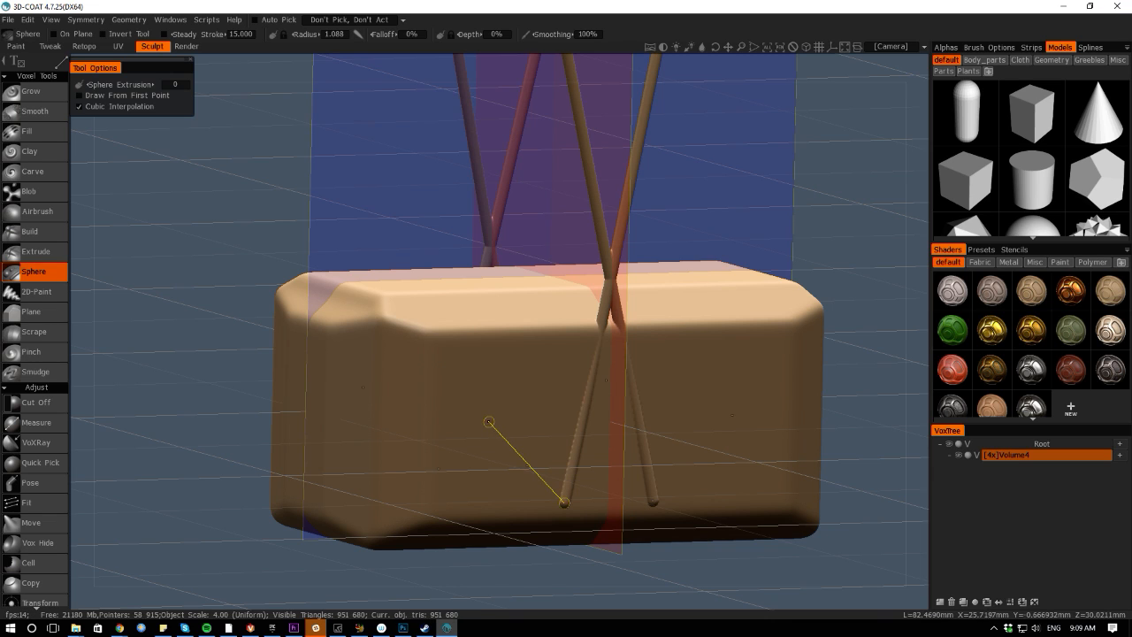
key("ctrl+z")
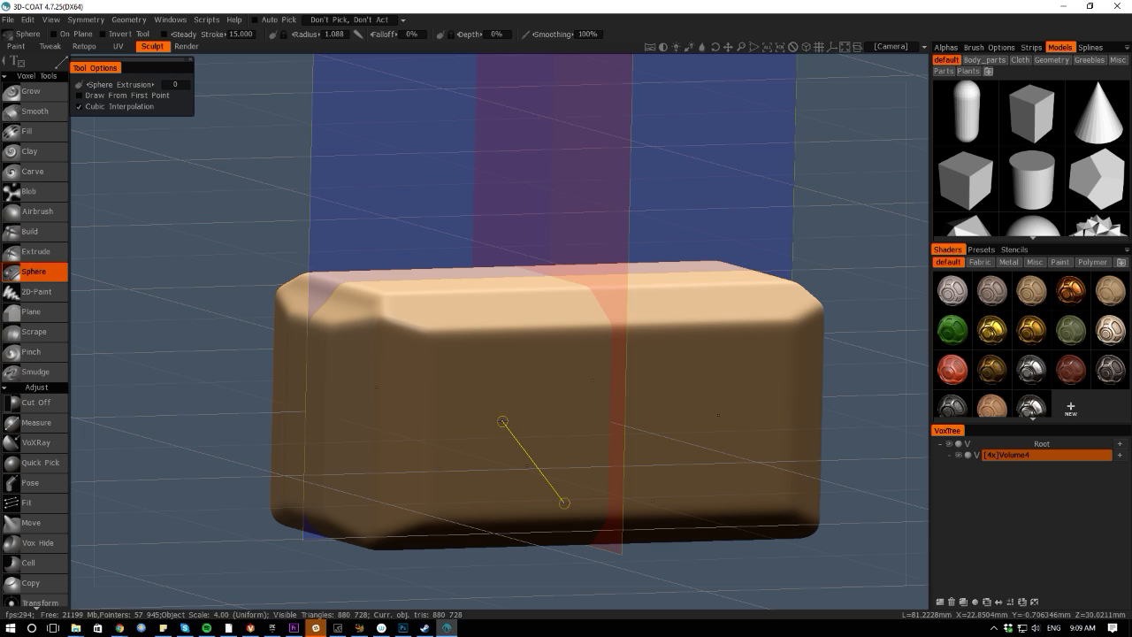
Try carving a mirrored bent groove, a diagonal joined to a short horizontal segment, into the long side face, and undo it
left_click(502, 421)
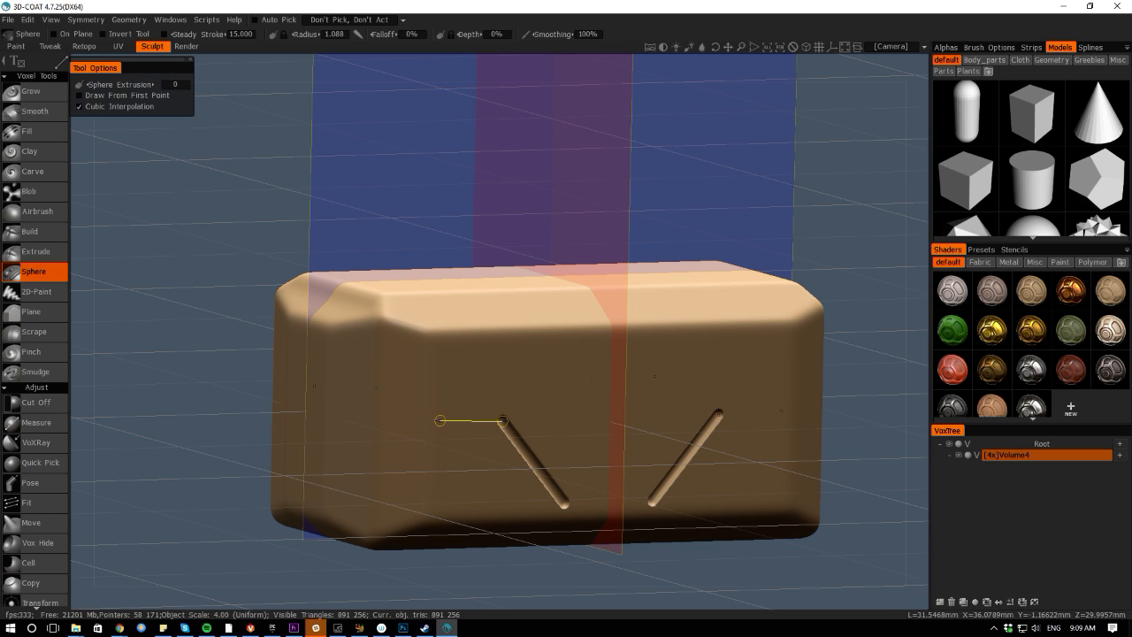
left_click(438, 423)
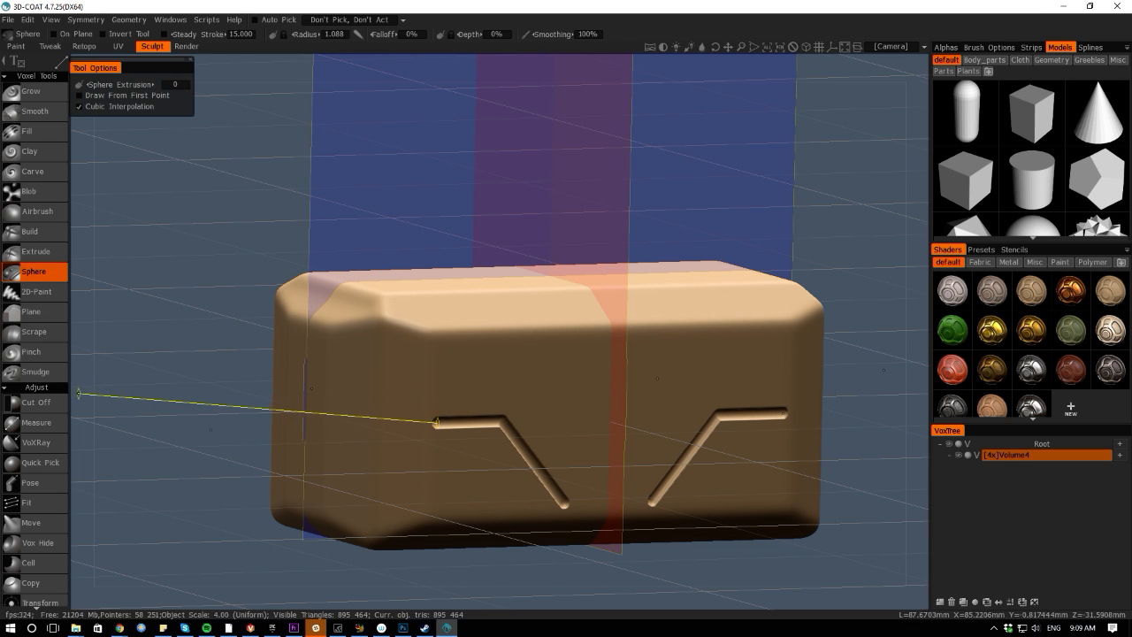
mouse_move(77, 392)
left_mouse_down()
mouse_move(210, 391)
mouse_move(109, 394)
mouse_move(98, 384)
left_mouse_up()
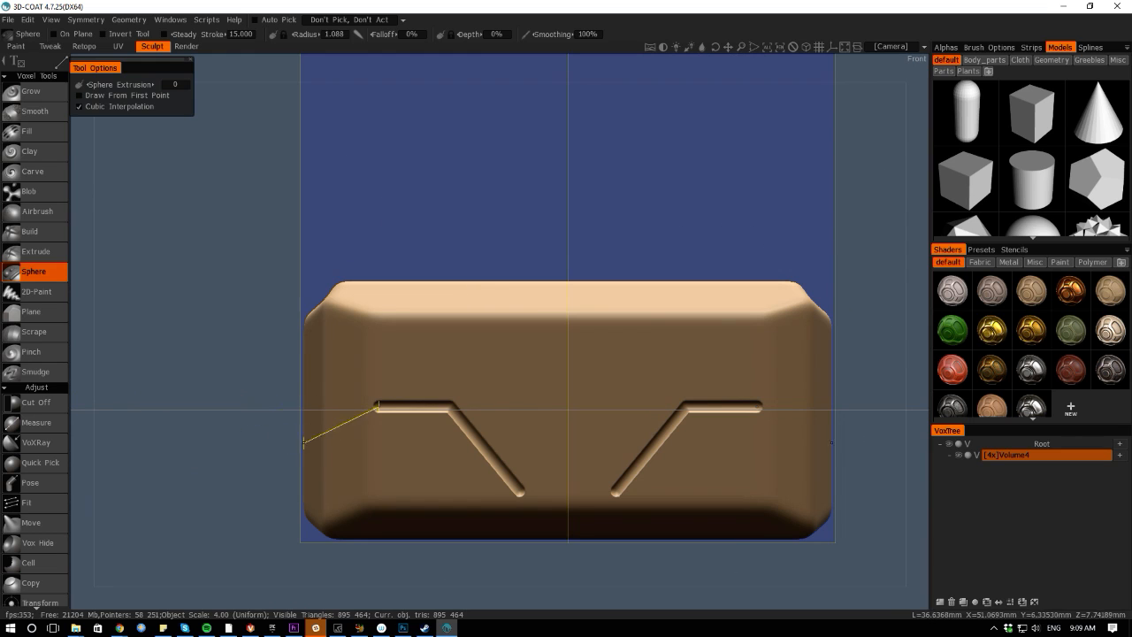
key("ctrl+z")
key("ctrl+z")
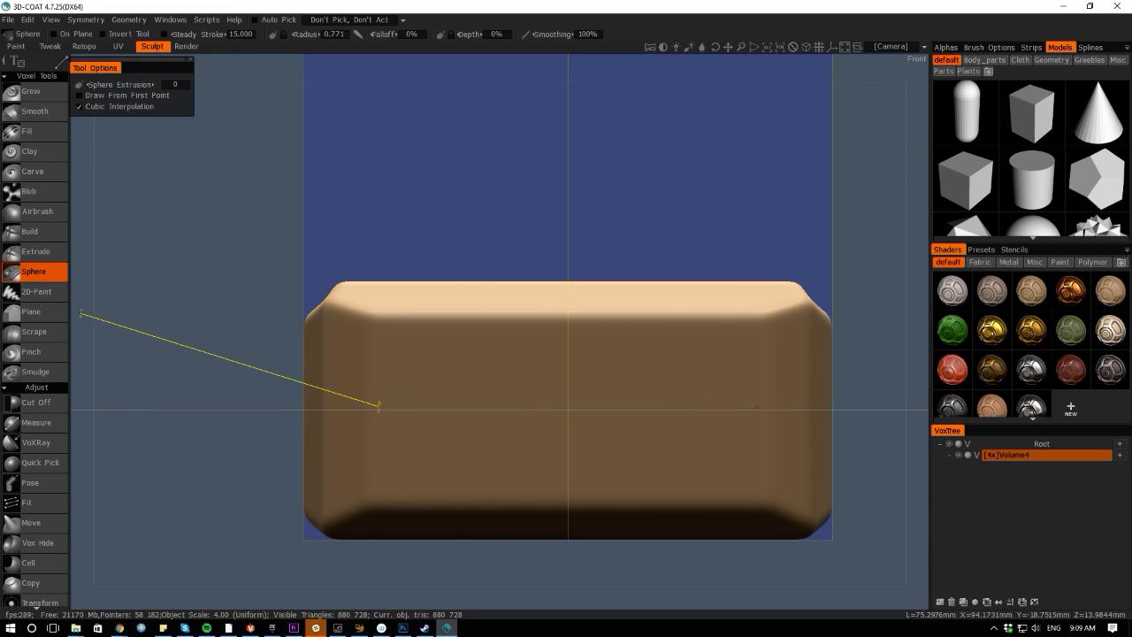
Switch to the Split tool and, in the right view, split off the block's upper part with a rectangle about 76 x 19 mm
left_click_drag(82, 312, 193, 320)
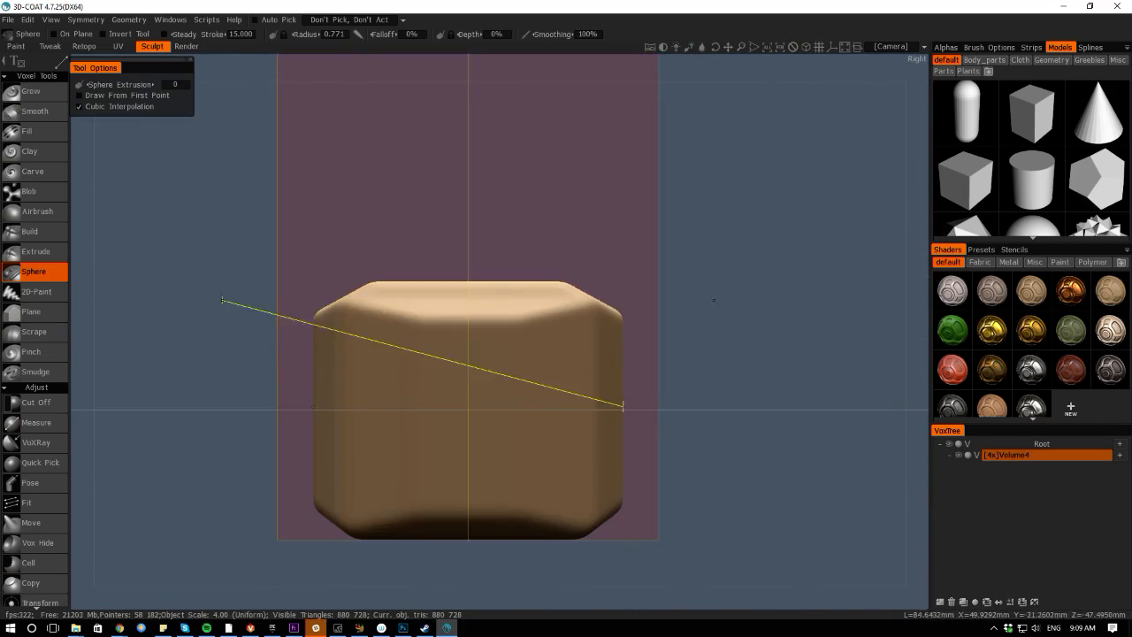
key("space")
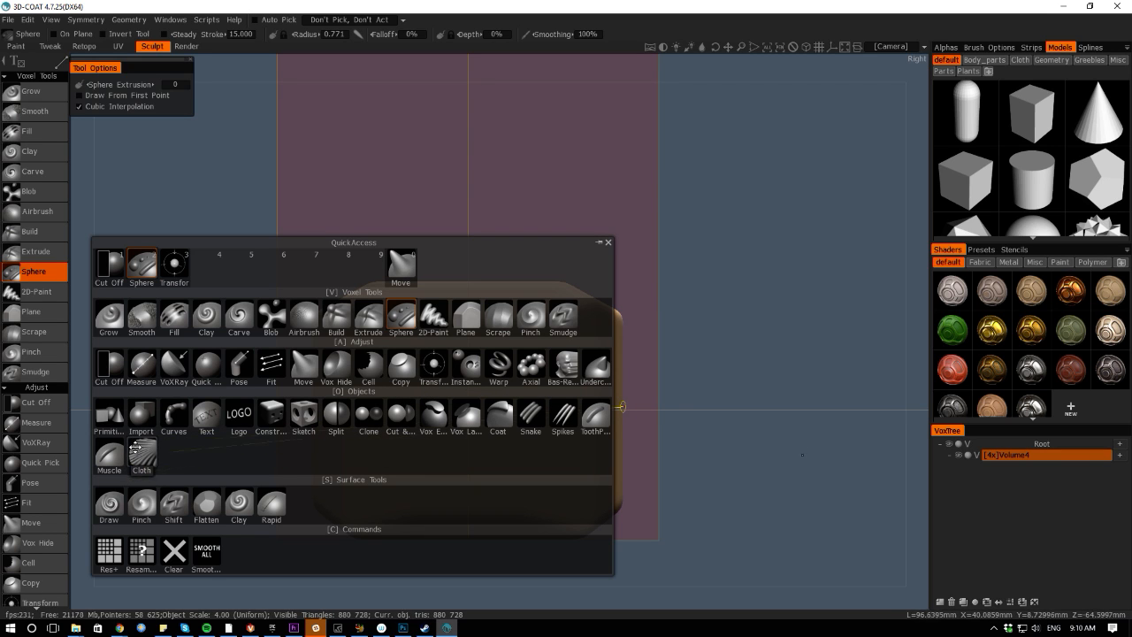
key("space")
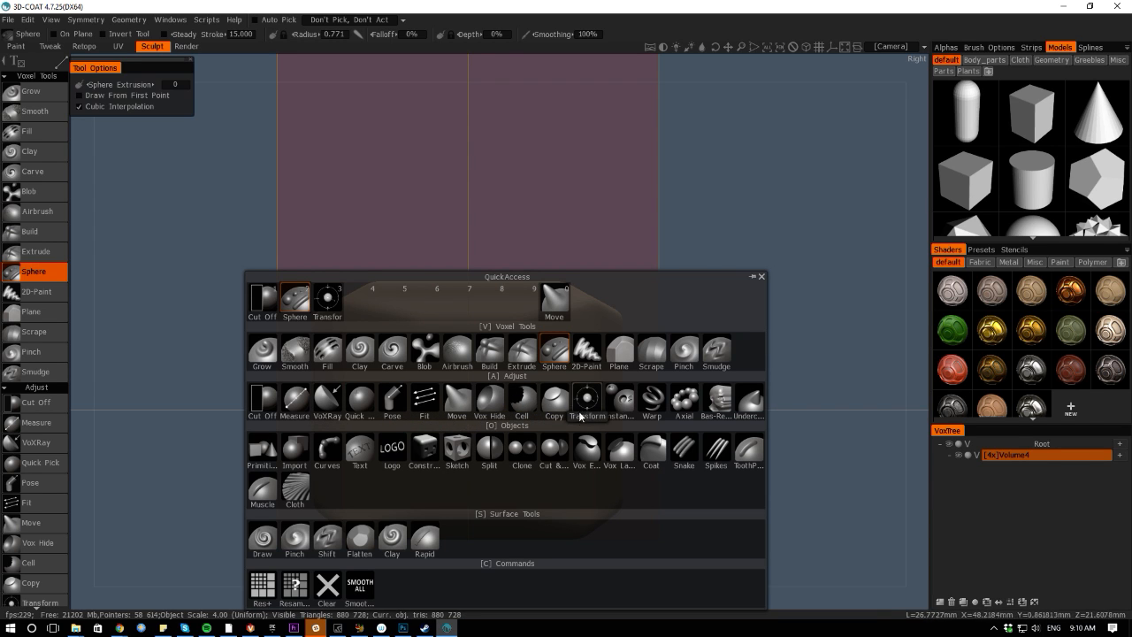
left_click(278, 403)
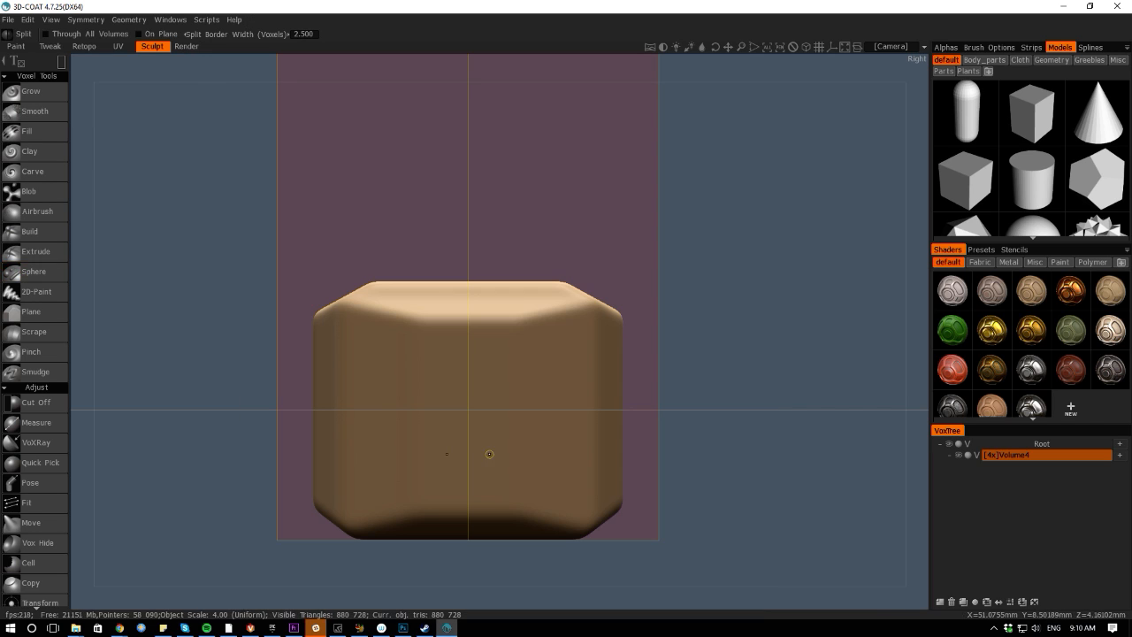
left_click_drag(447, 290, 661, 340)
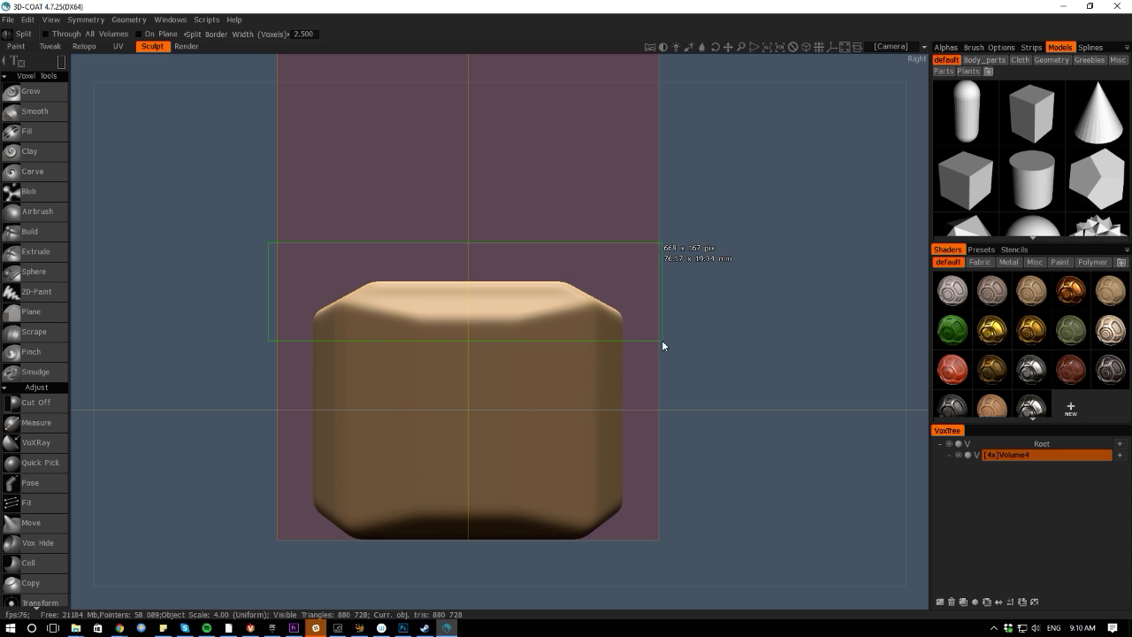
Inspect the split line around the block and make the split-off volume the active one
left_click_drag(780, 596, 643, 574, "alt")
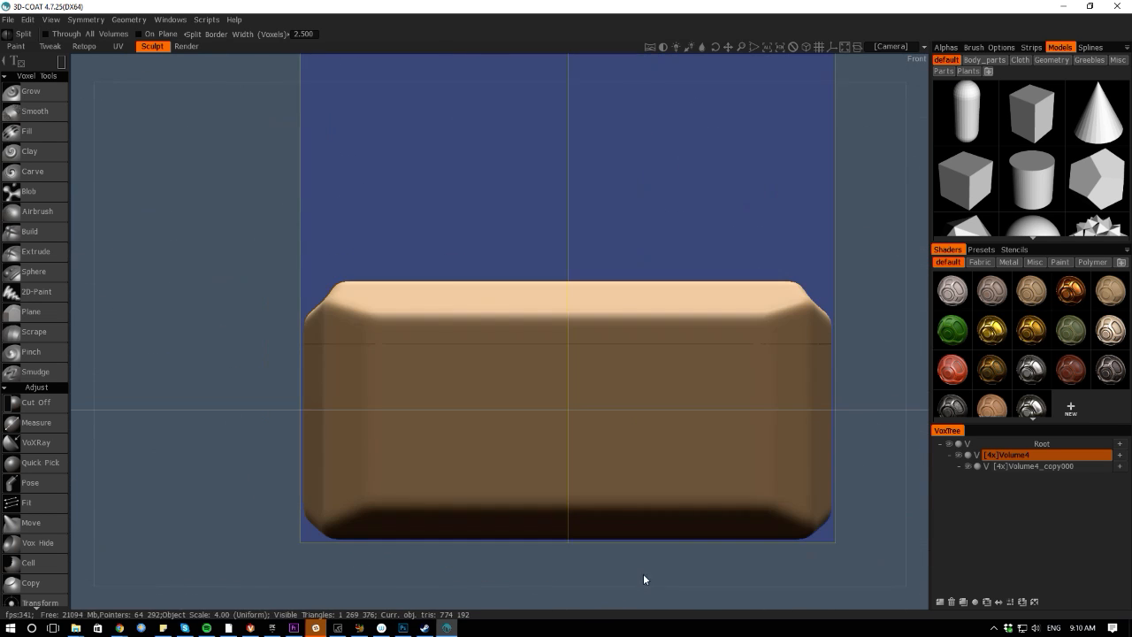
right_click_drag(234, 363, 155, 341, "alt")
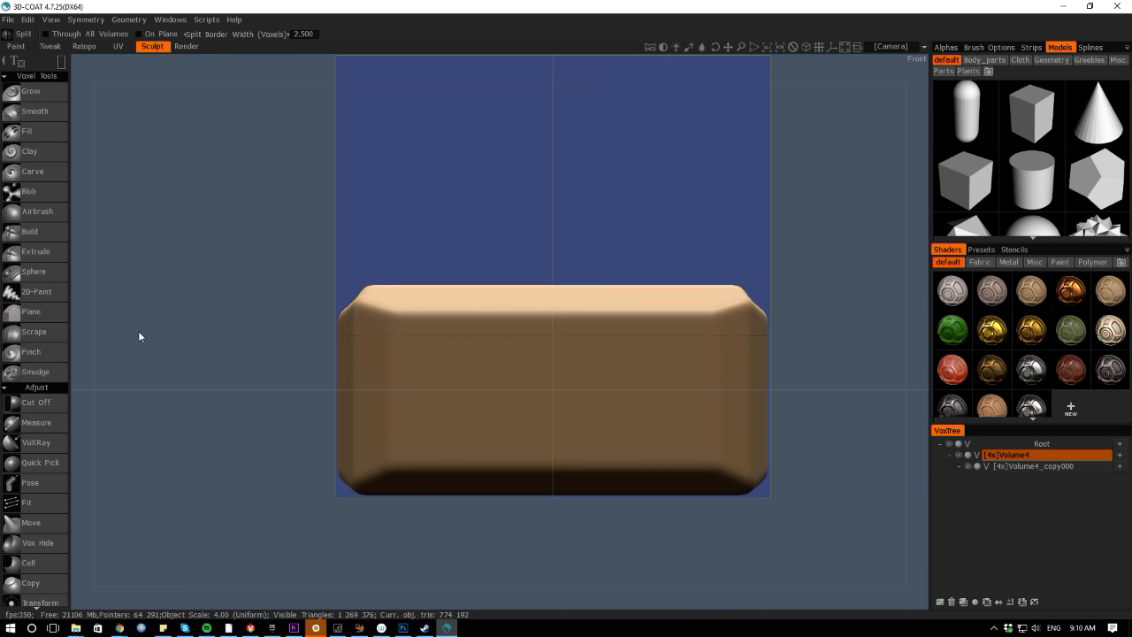
left_click_drag(99, 302, 213, 332)
key("h")
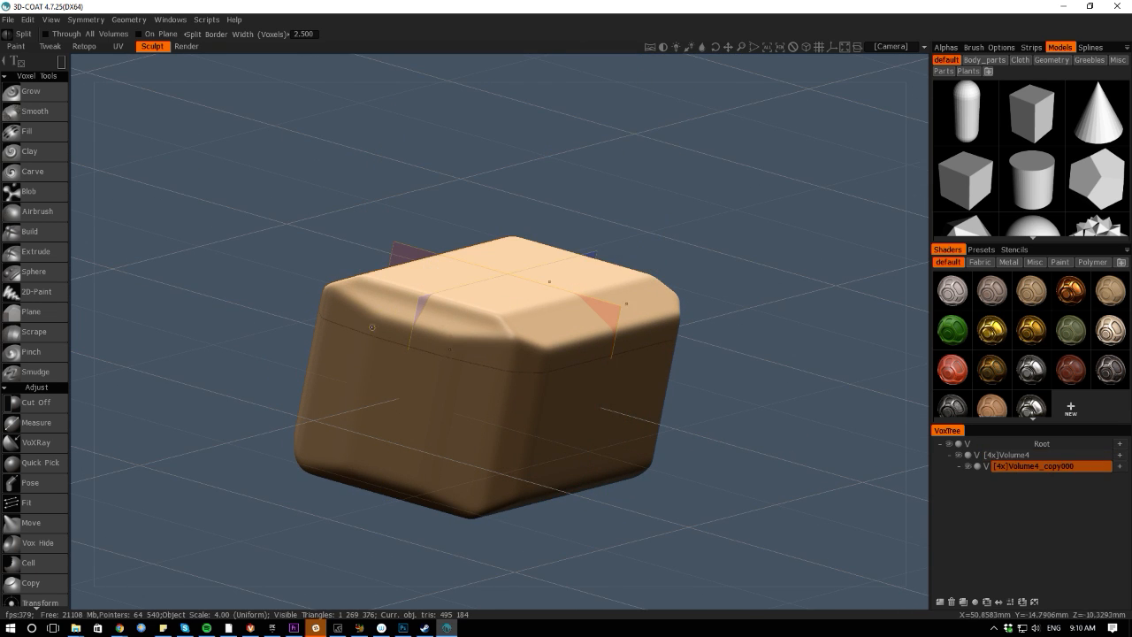
Try lifting the split-off top volume about 14 mm off the block along the vertical axis with Transform, and undo it
key("h")
key("h")
key("space")
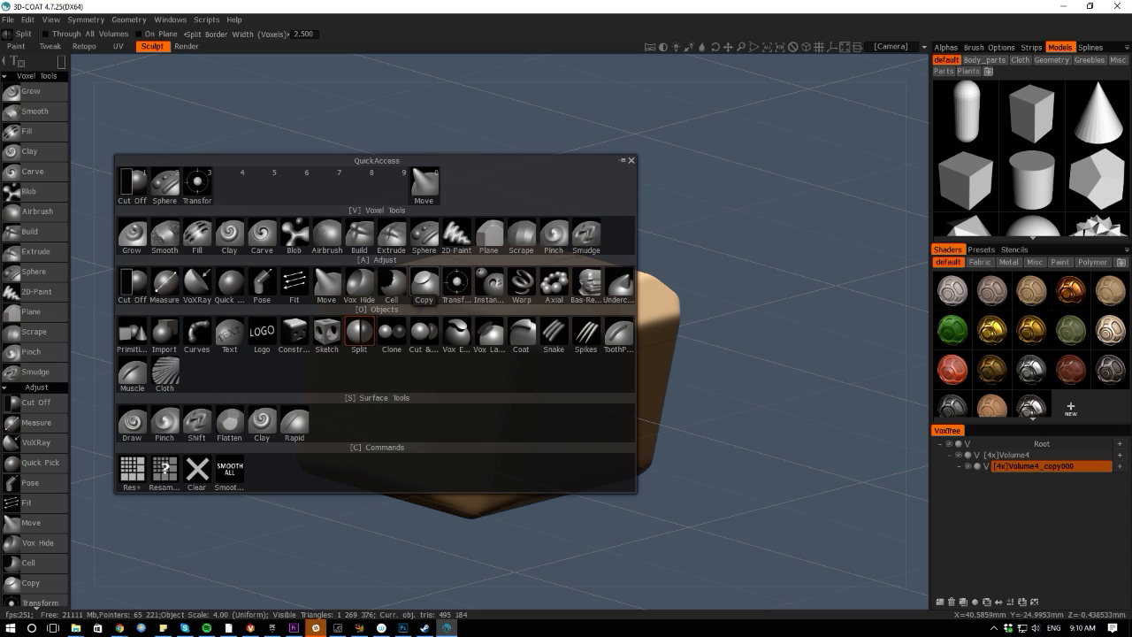
left_click(456, 285)
left_click_drag(525, 210, 513, 154)
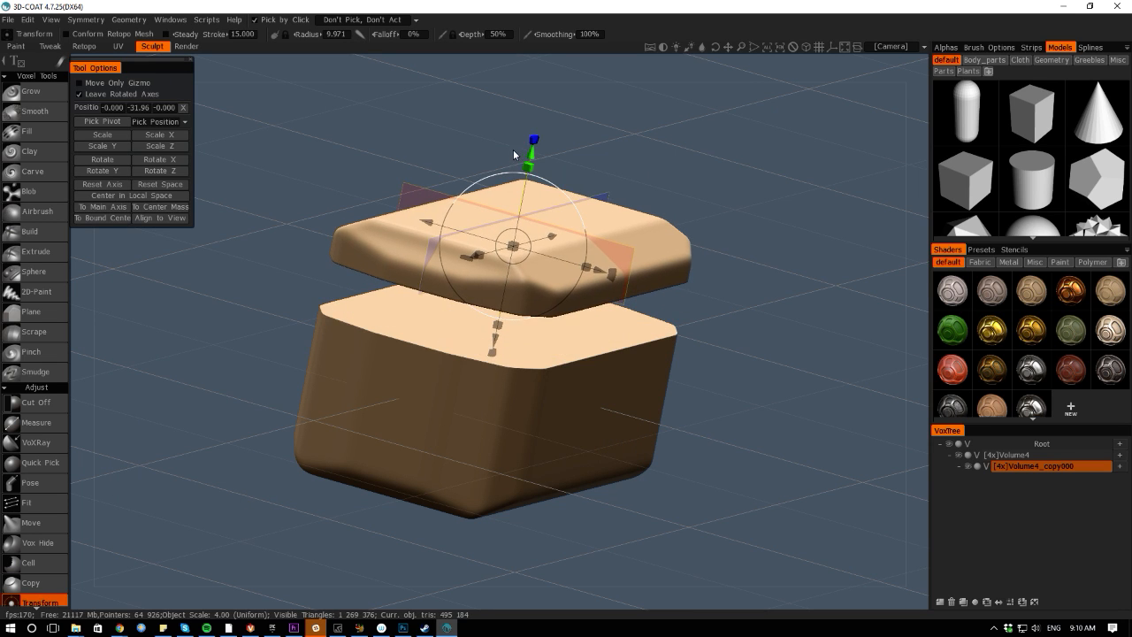
key("ctrl+z")
Make the main lower volume active and hide its back half with Vox Hide, using a rectangle about 54 x 63 mm in the right view
left_click_drag(469, 575, 388, 531)
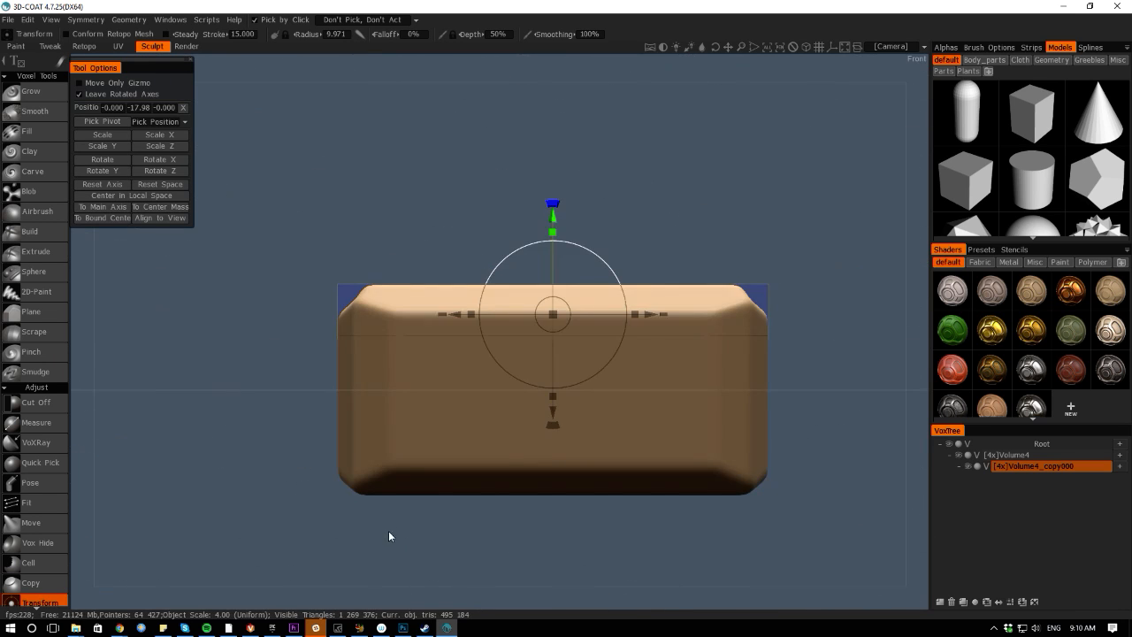
middle_click_drag(388, 531, 328, 528)
right_click_drag(328, 528, 332, 592)
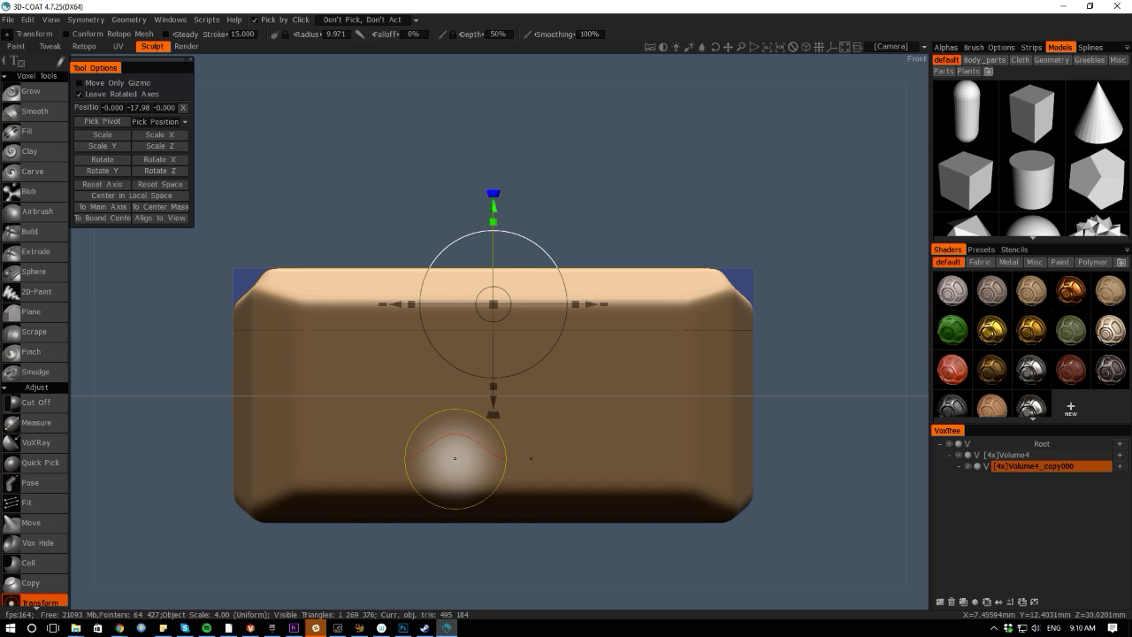
left_click_drag(89, 336, 210, 331)
key("space")
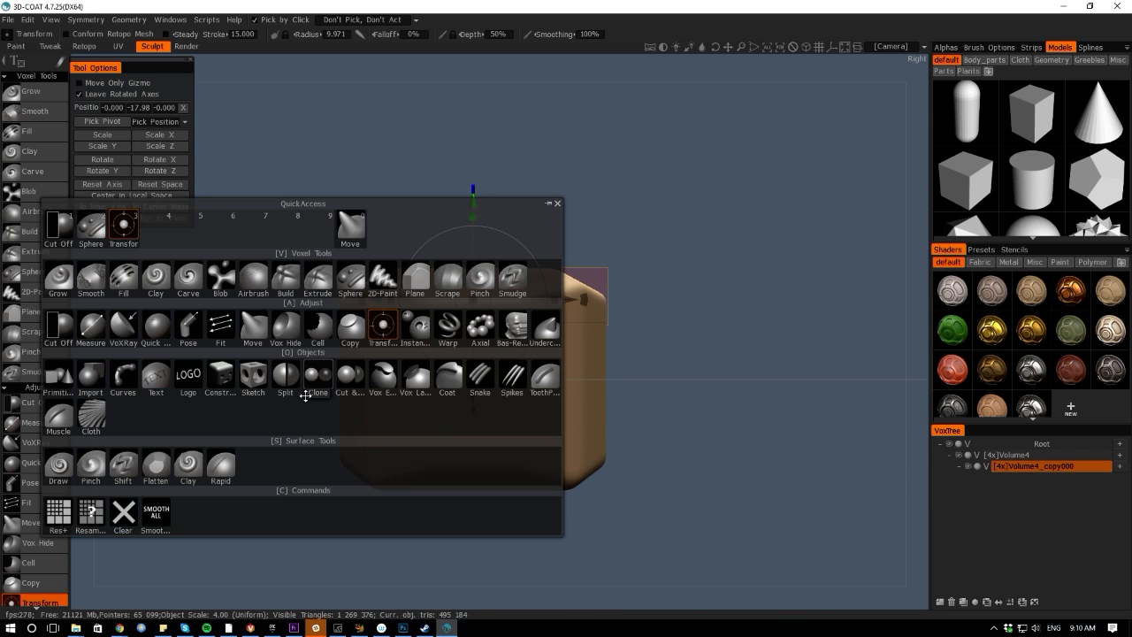
left_click(284, 329)
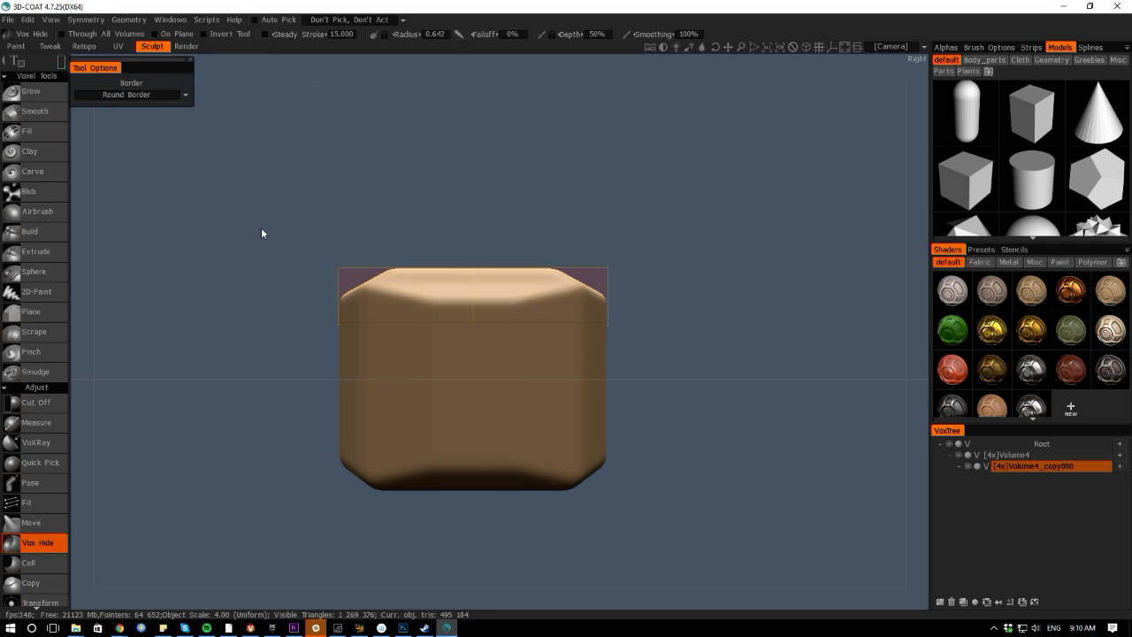
left_click_drag(270, 196, 475, 522)
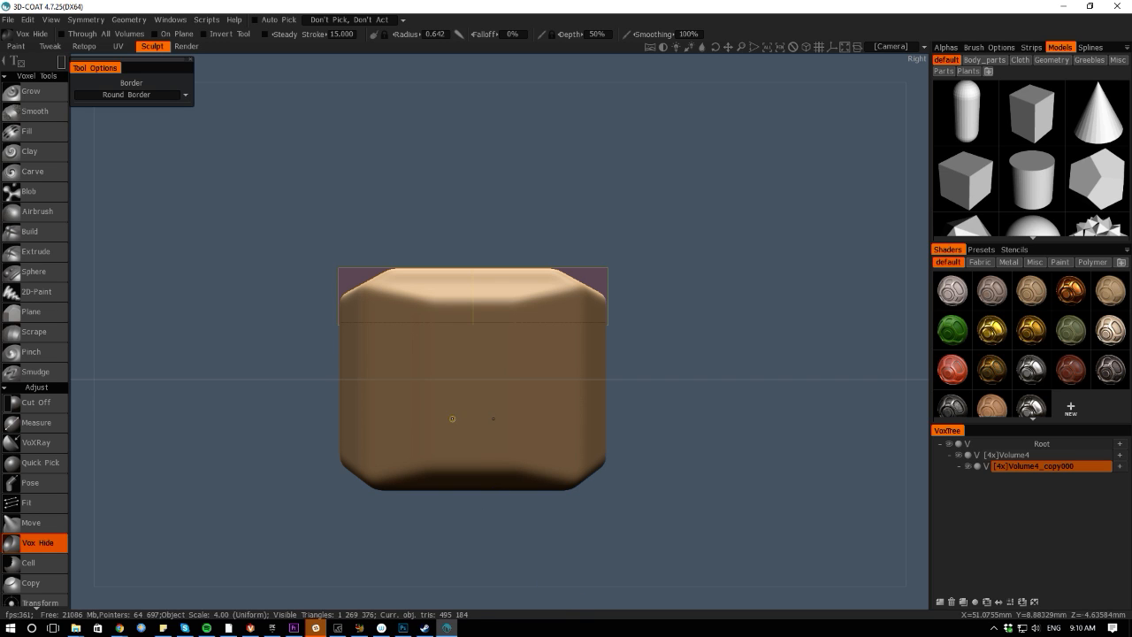
key("h")
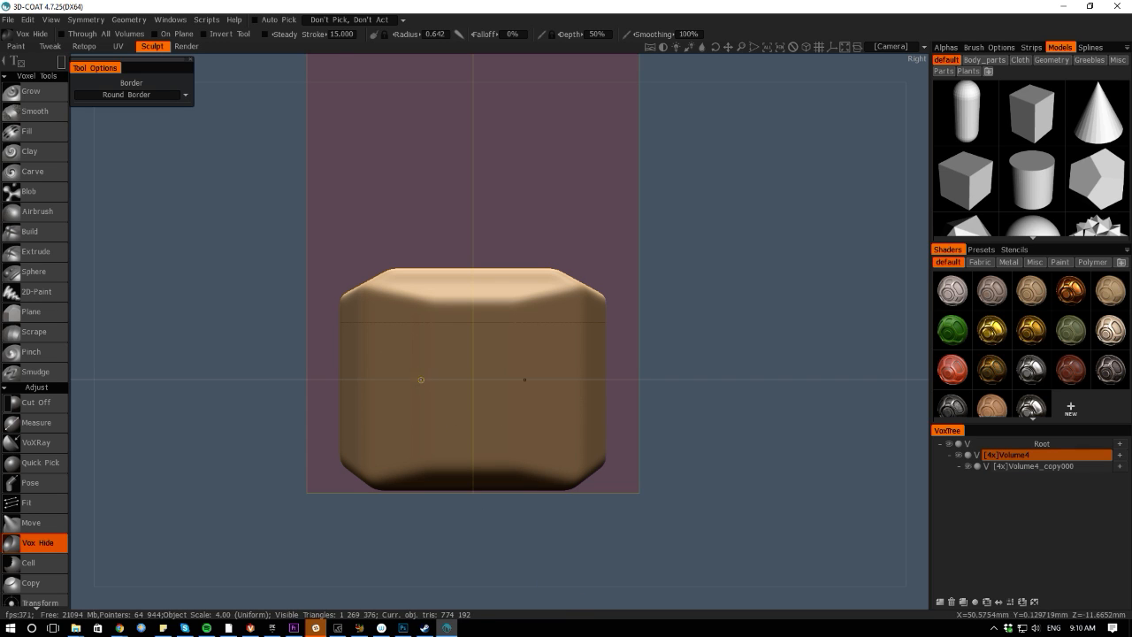
key("s")
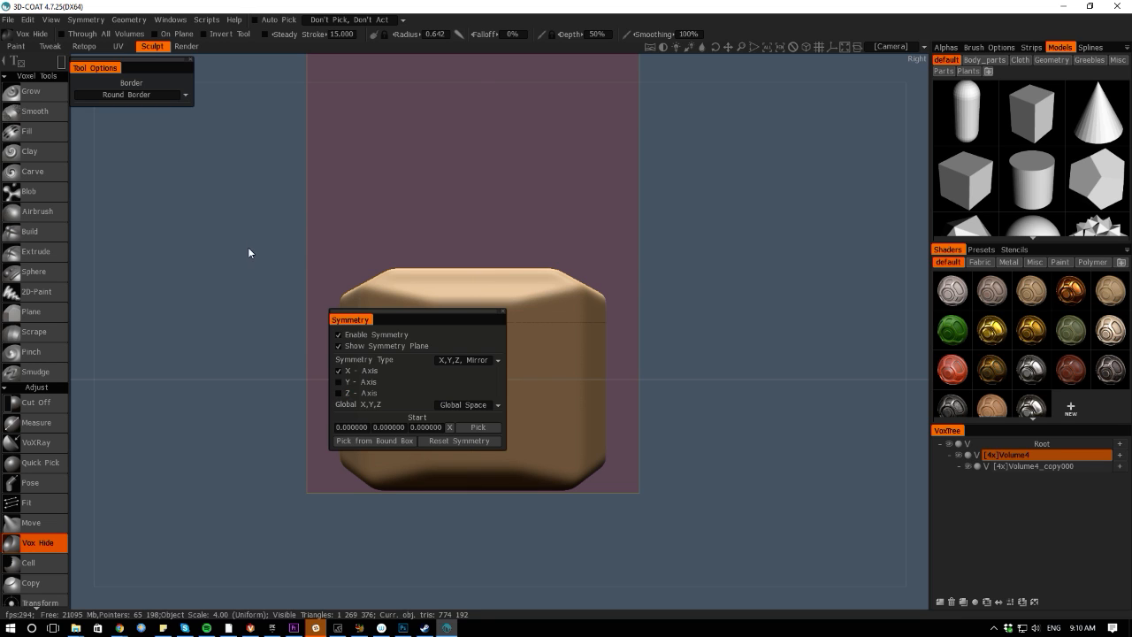
left_click_drag(240, 226, 478, 504)
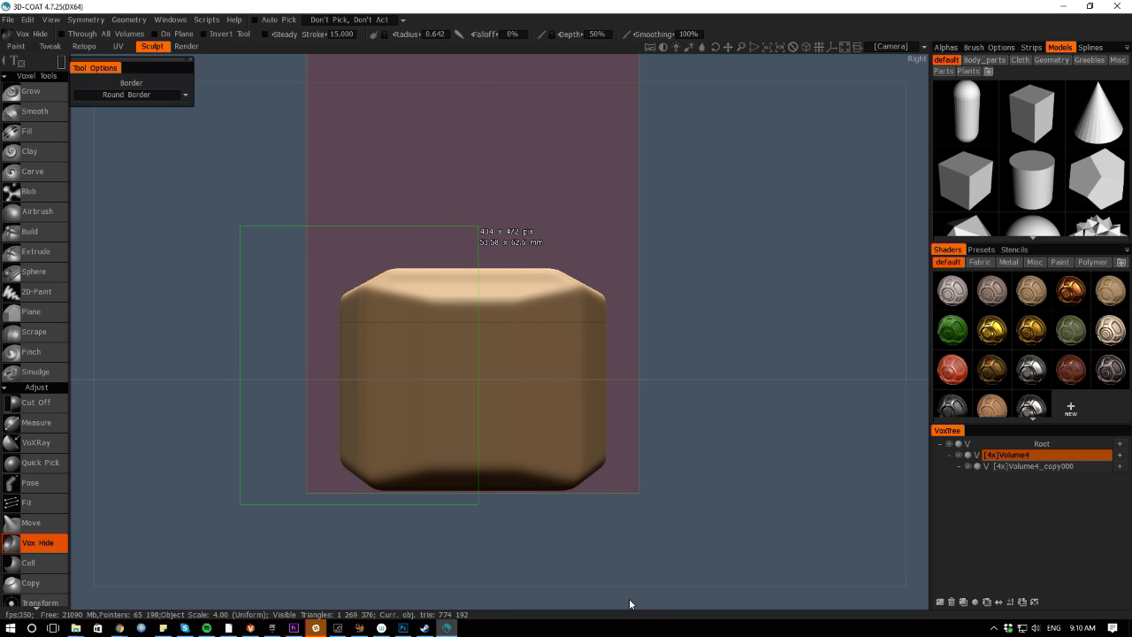
Assign the Split tool to quick access slot 4 and activate it, with the block seen from the front
key("KP_2")
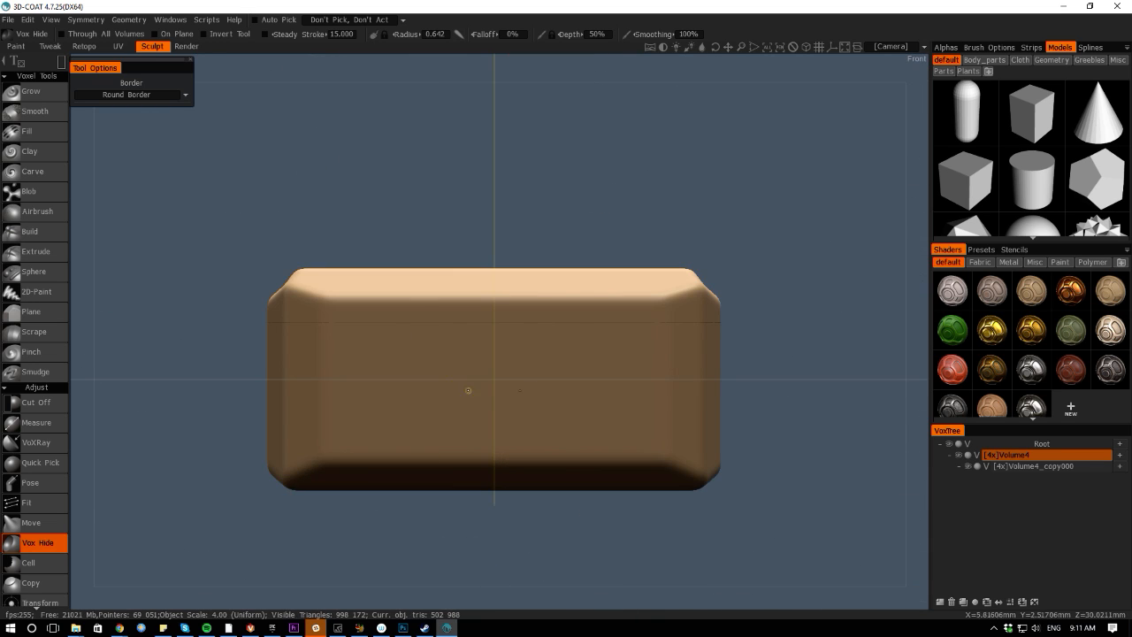
left_click_drag(86, 290, 175, 356)
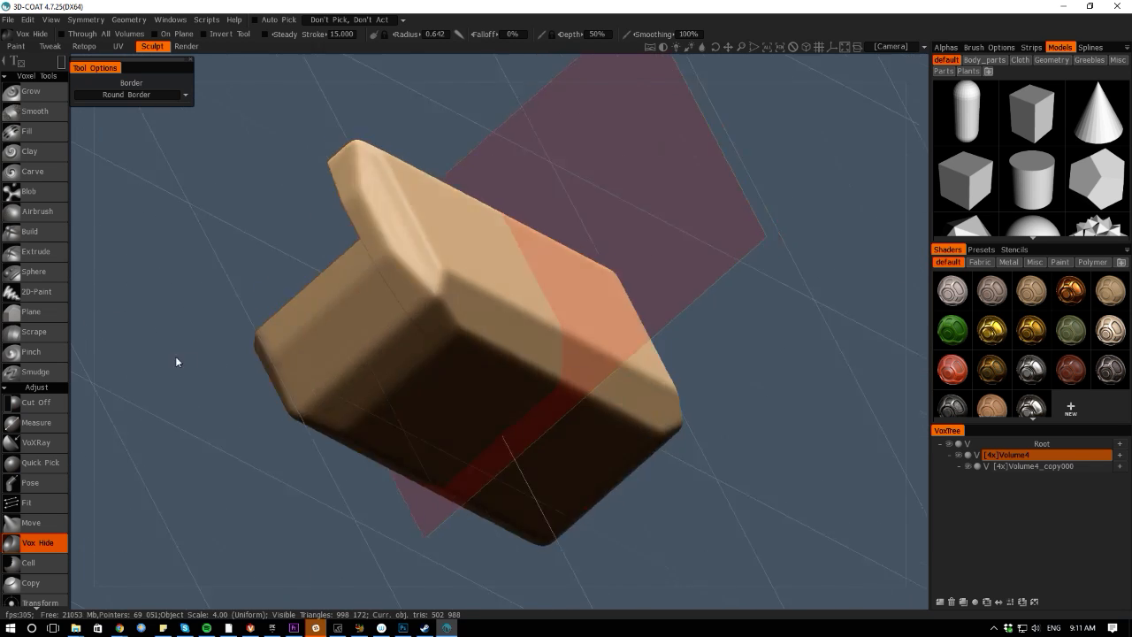
key("KP_2")
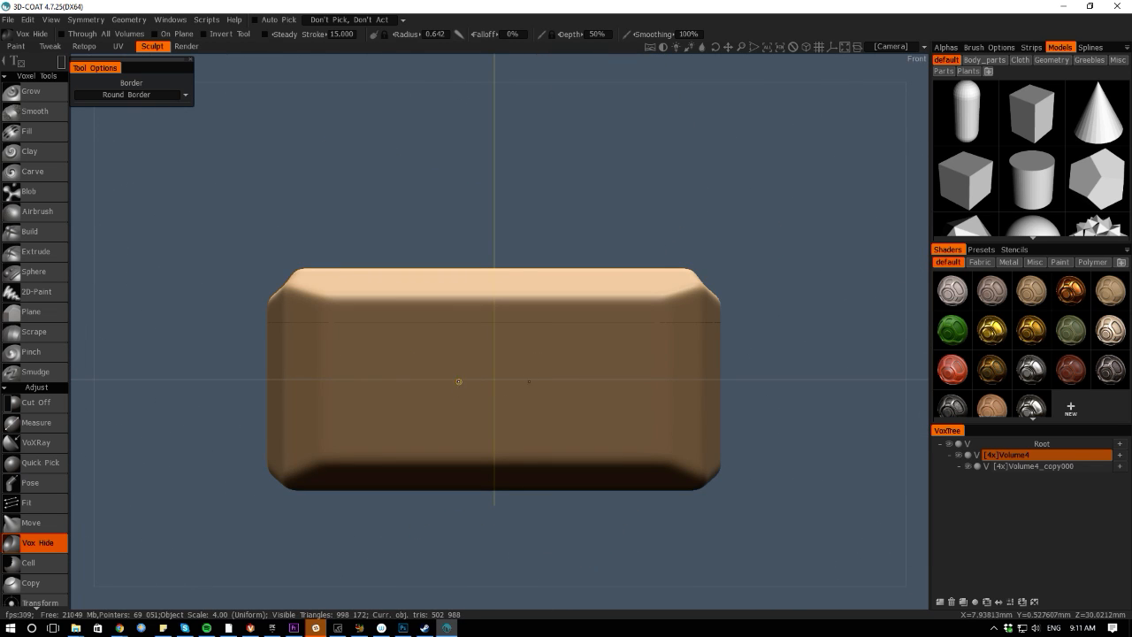
key("space")
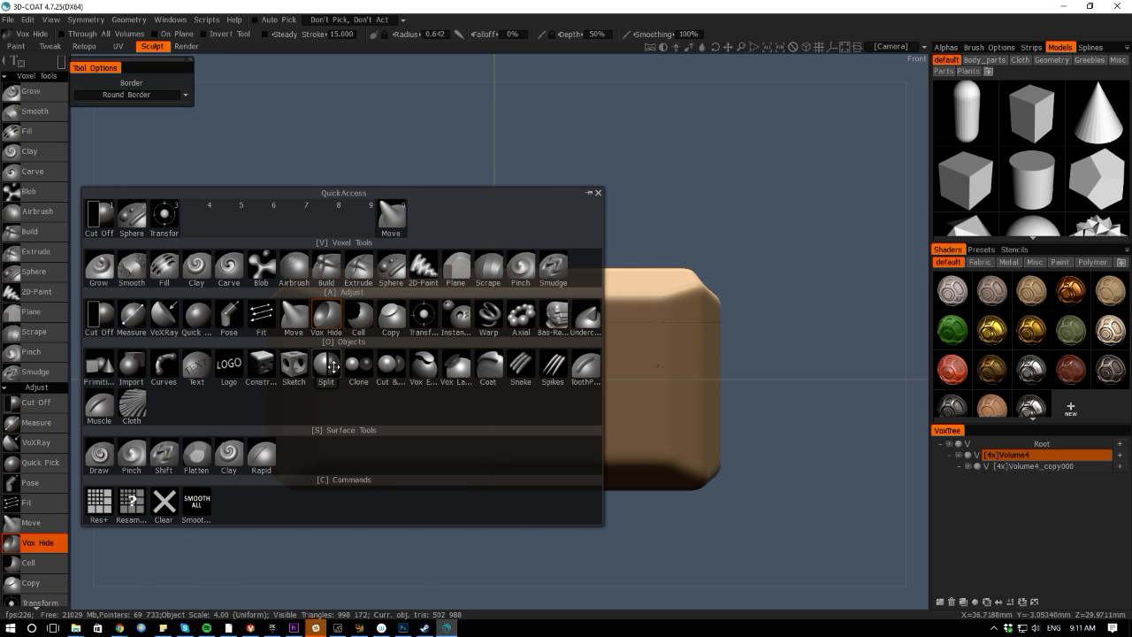
left_click_drag(332, 366, 210, 224)
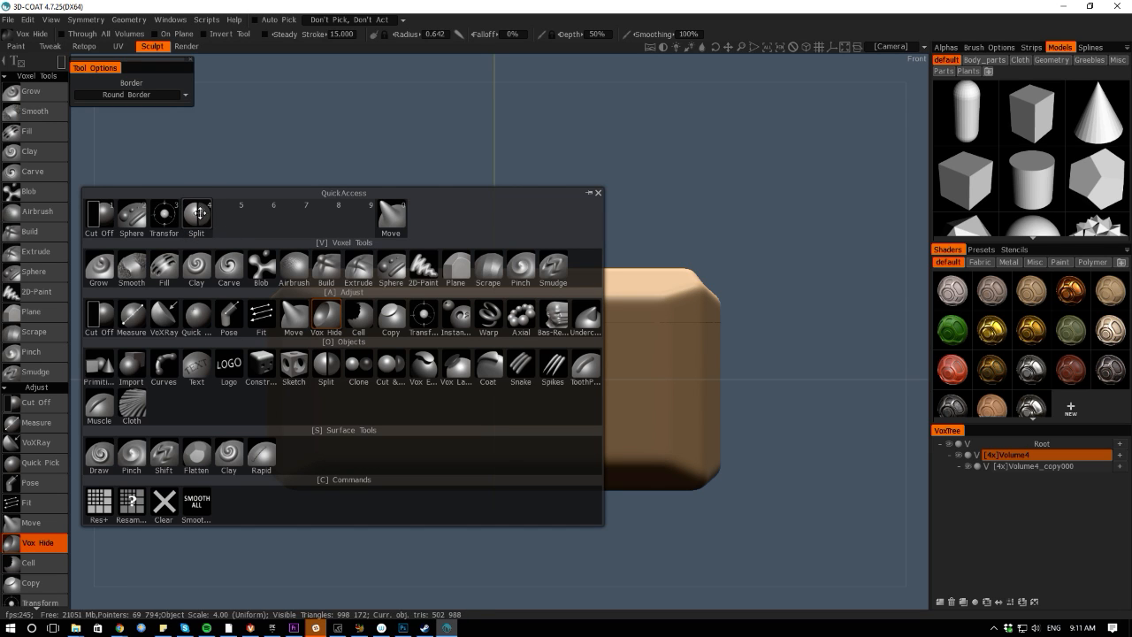
left_click(198, 214)
key("space")
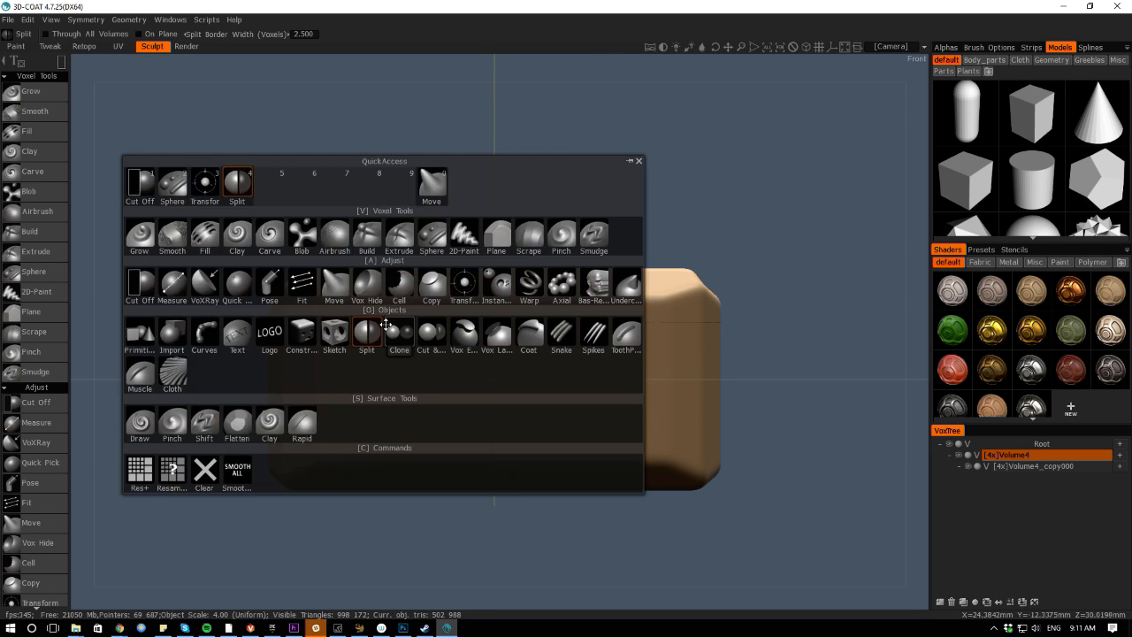
Split off a mirrored panel from the lower volume's front face with a closed outline of a diagonal, a vertical and a round-cornered horizontal edge to the centre line
mouse_move(63, 64)
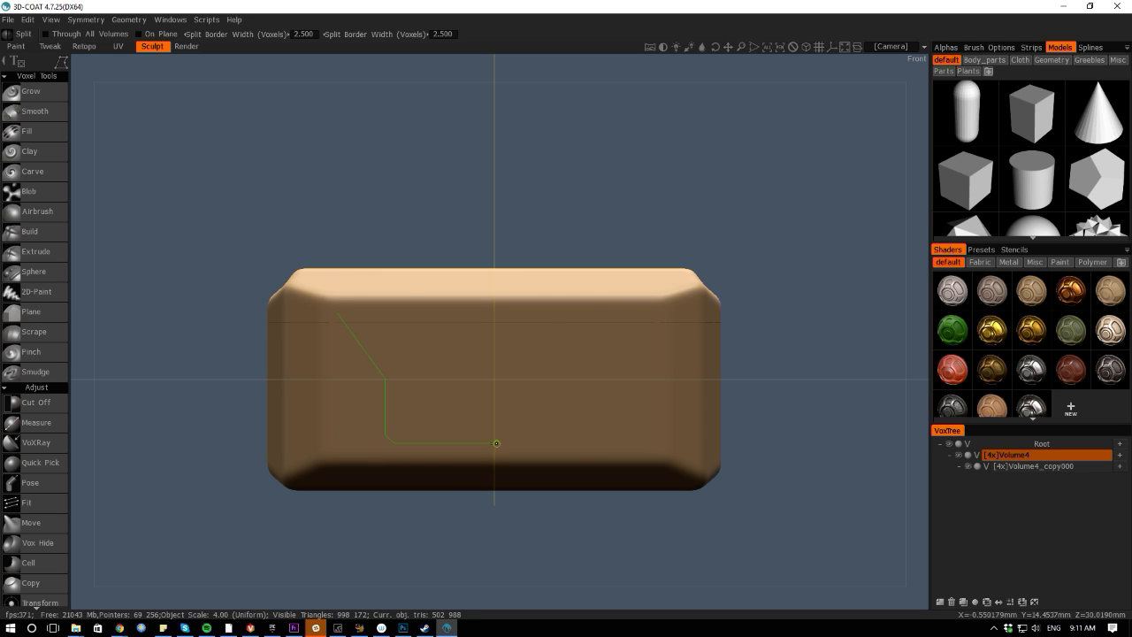
left_click(497, 442)
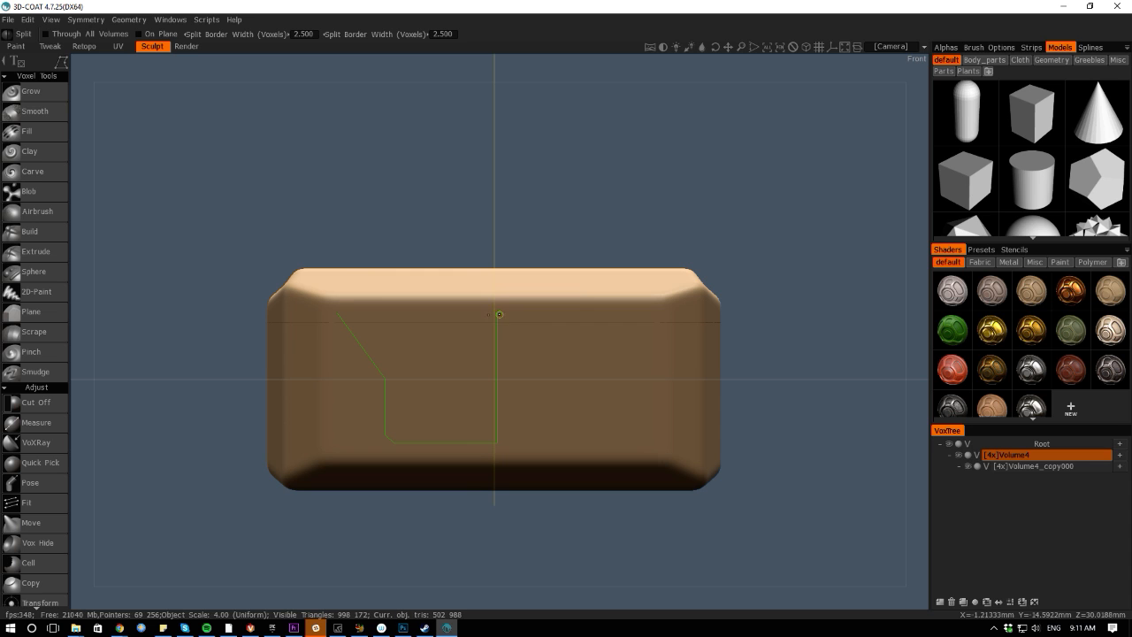
left_click(338, 313)
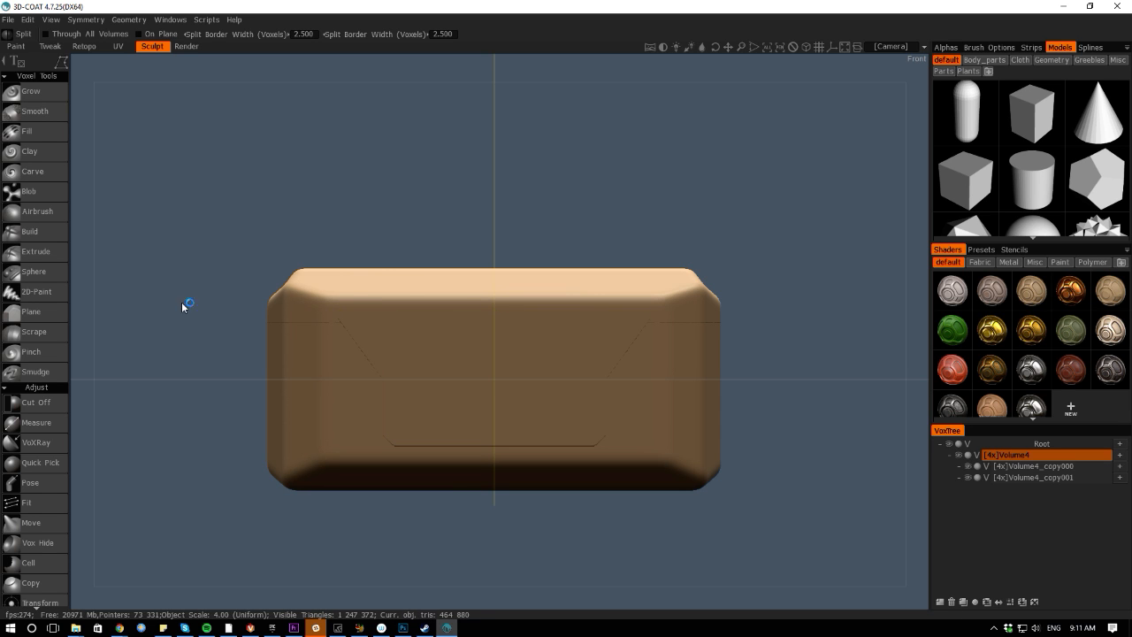
Make the split-off front panel the active volume and push it slightly inward with Transform, to a Z position of 14.441
left_click_drag(78, 302, 328, 346, "alt")
key("h")
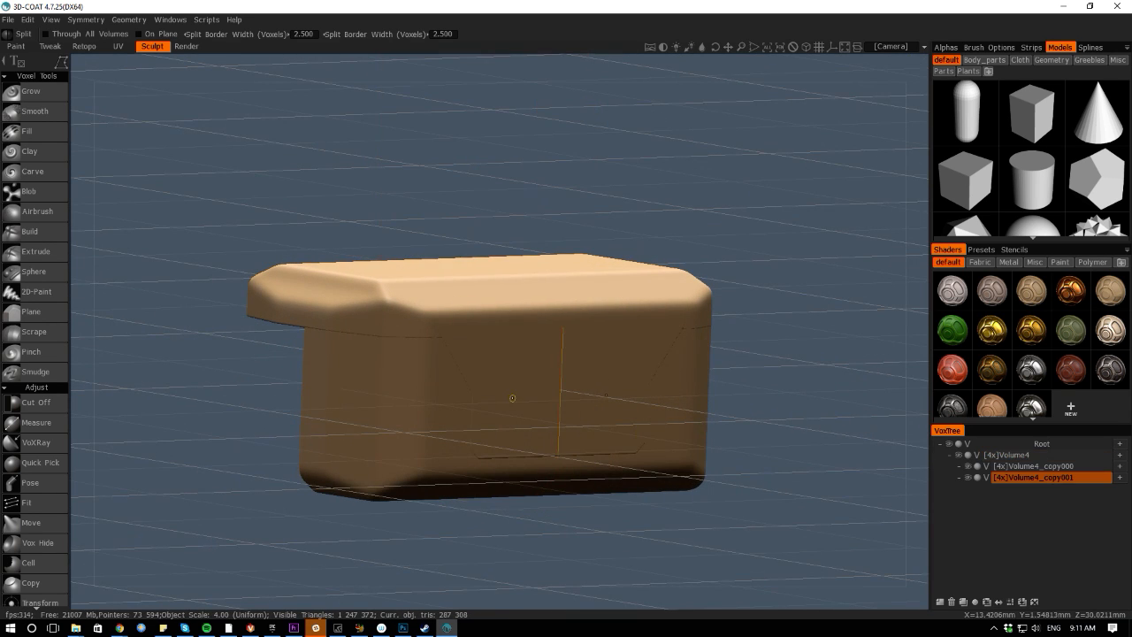
key("space")
left_click(589, 370)
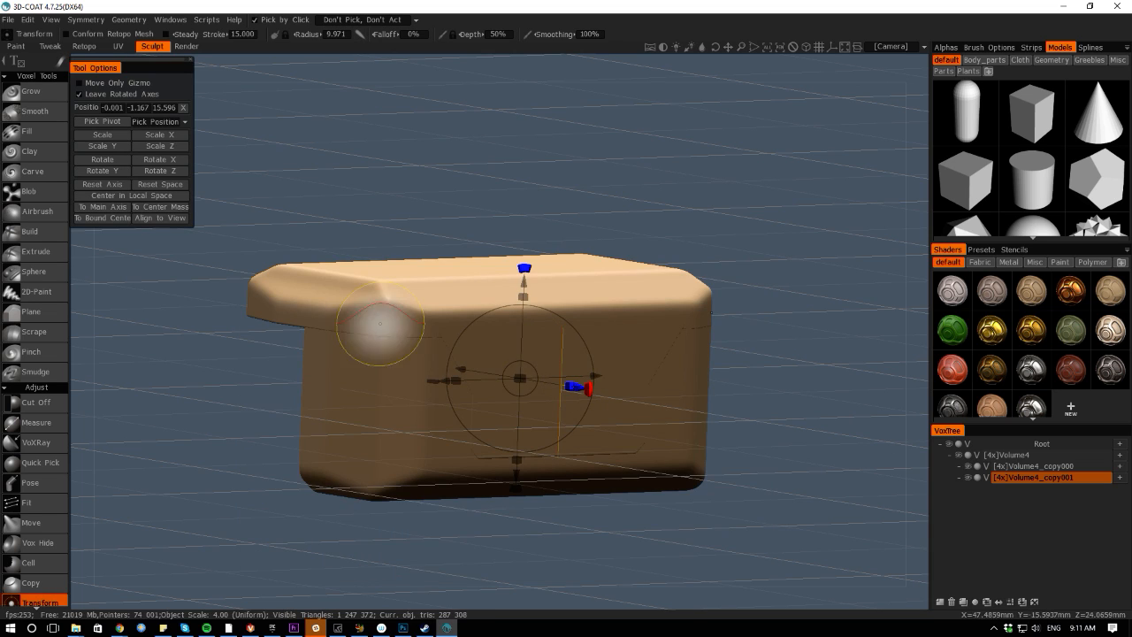
left_click_drag(80, 319, 520, 395)
left_click_drag(601, 402, 599, 394)
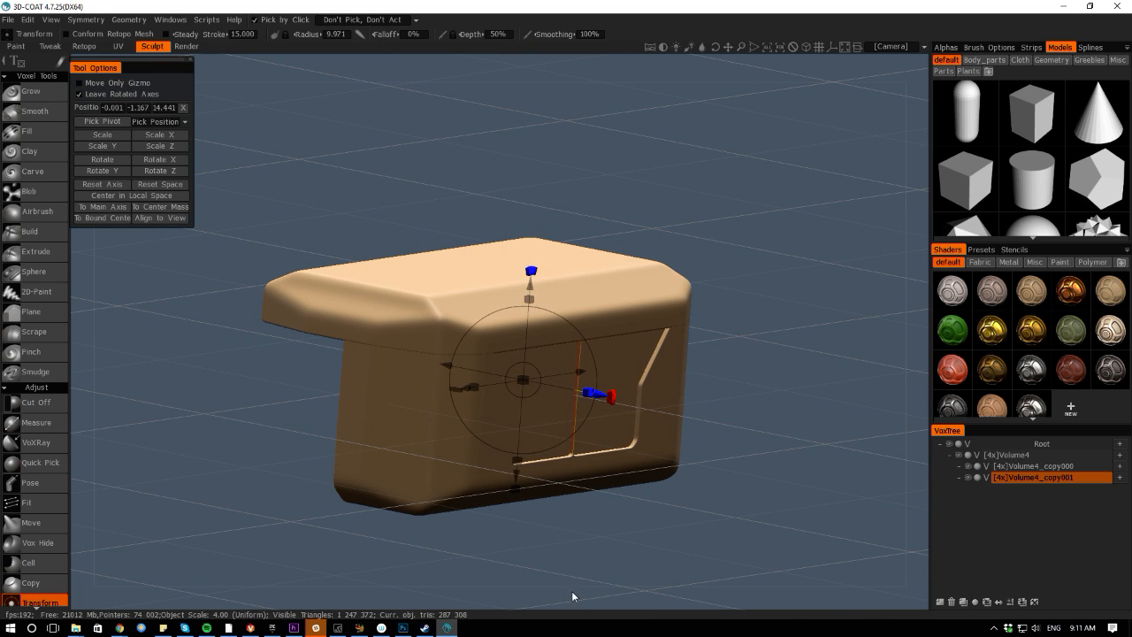
left_click_drag(572, 596, 402, 568)
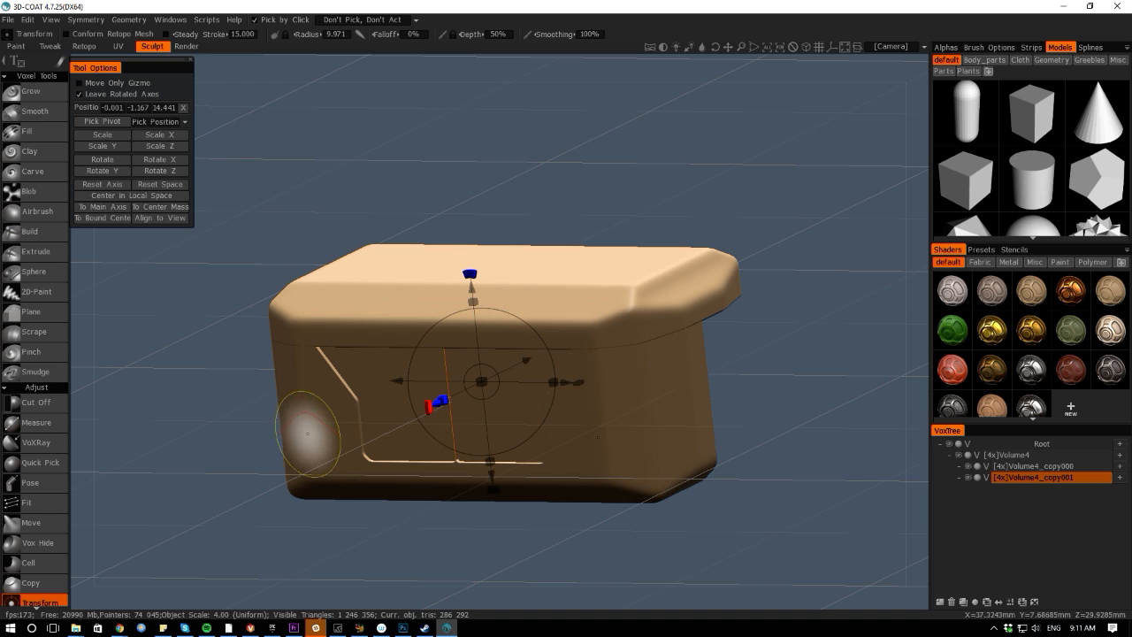
Make the main lower volume active again and unhide all of its hidden parts
left_click(317, 432)
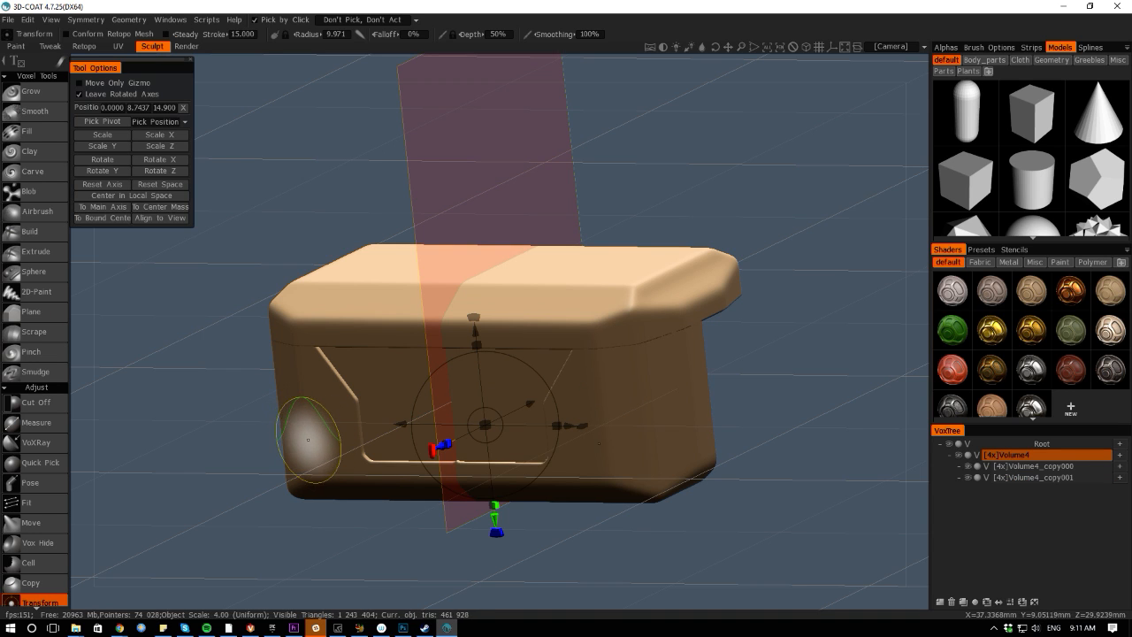
left_click_drag(76, 384, 275, 338)
left_click_drag(135, 296, 76, 310)
left_click_drag(575, 596, 412, 521)
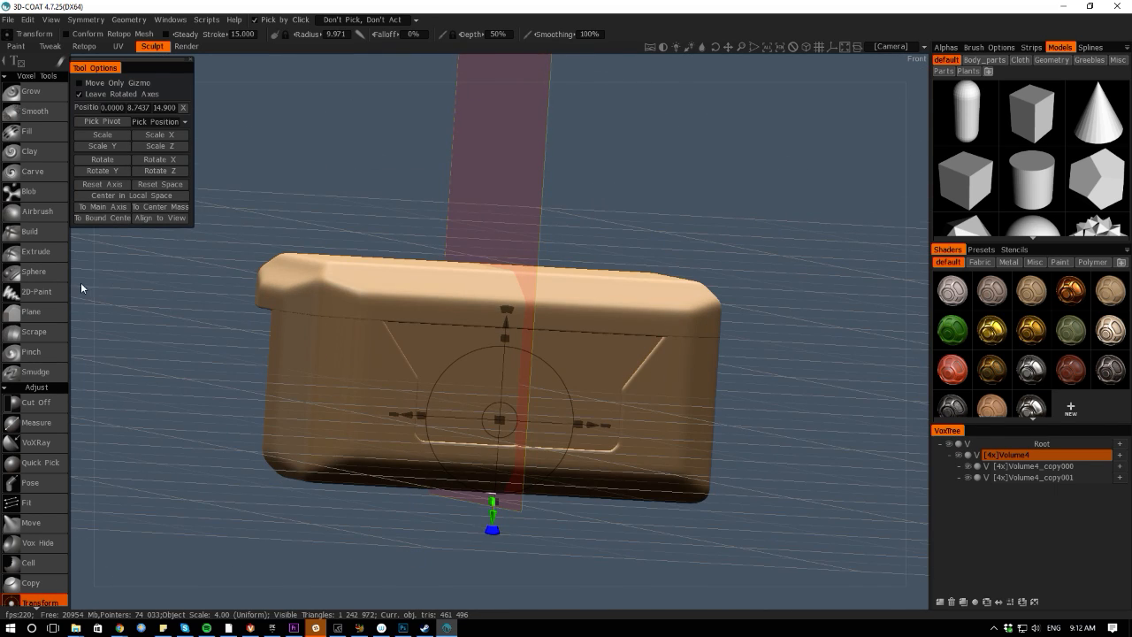
mouse_move(81, 287)
left_mouse_down()
mouse_move(198, 279)
mouse_move(334, 372)
left_mouse_up()
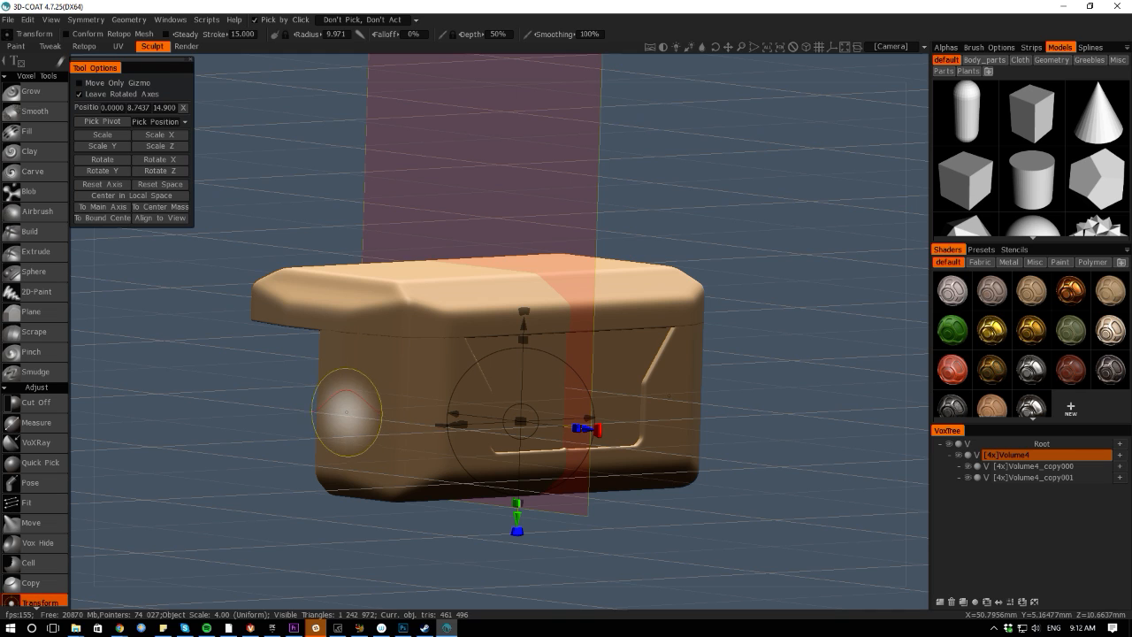
key("space")
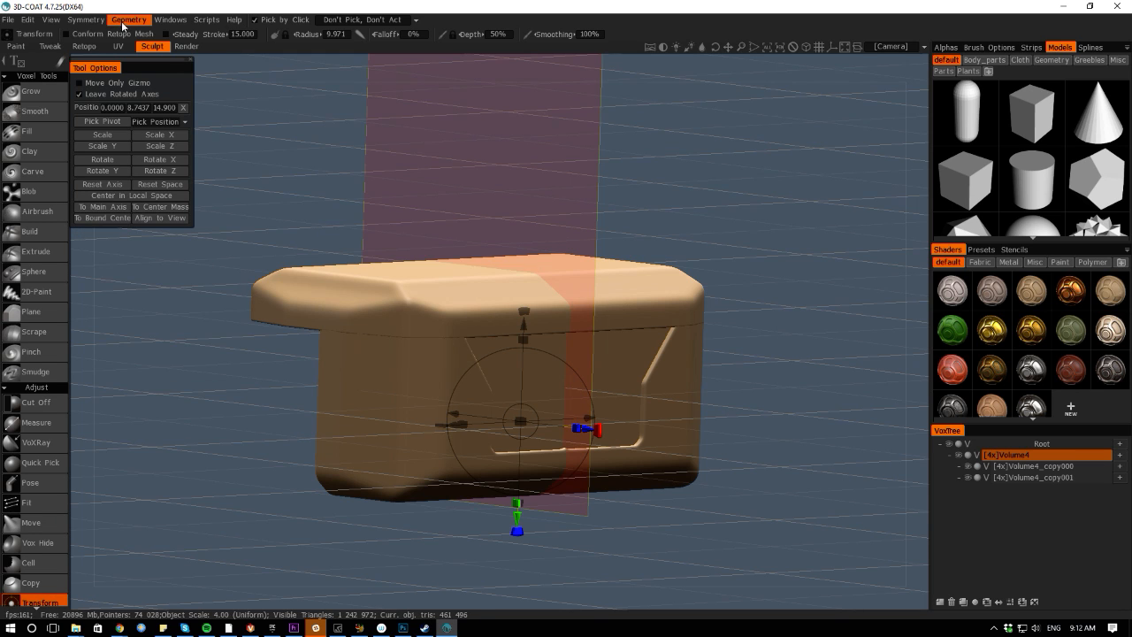
left_click(124, 21)
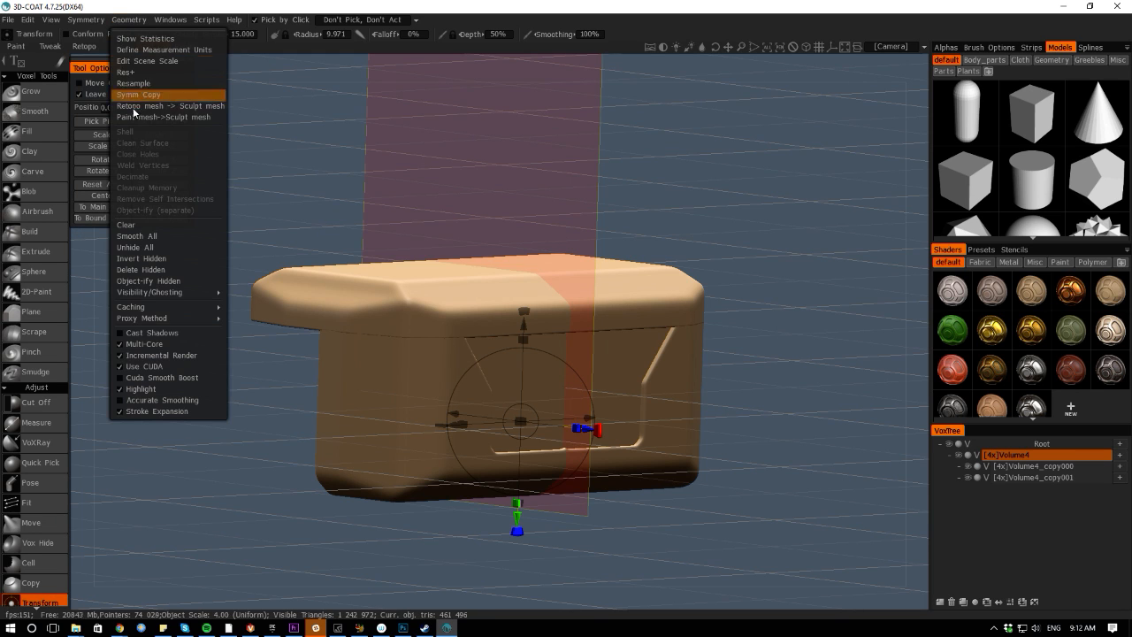
left_click(131, 248)
mouse_move(106, 322)
left_mouse_down()
mouse_move(256, 354)
mouse_move(105, 301)
mouse_move(89, 309)
left_mouse_up()
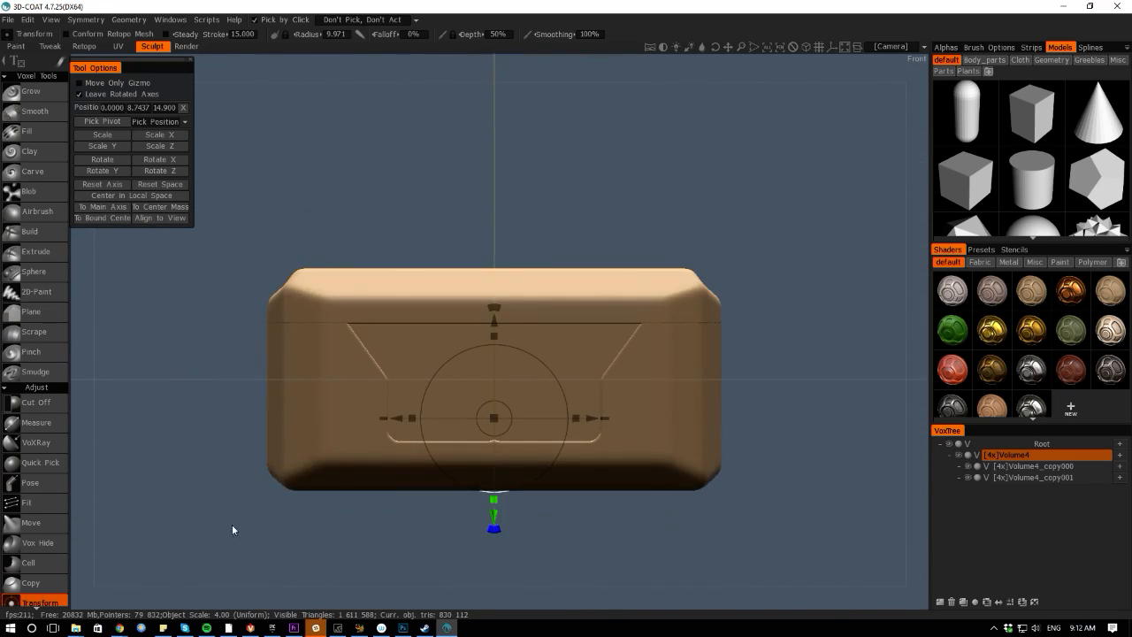
Examine the recessed panel and its edges from several angles, with the light temporarily moved below the block and back above it
left_click_drag(233, 528, 398, 545)
left_click(662, 47)
left_click(662, 47)
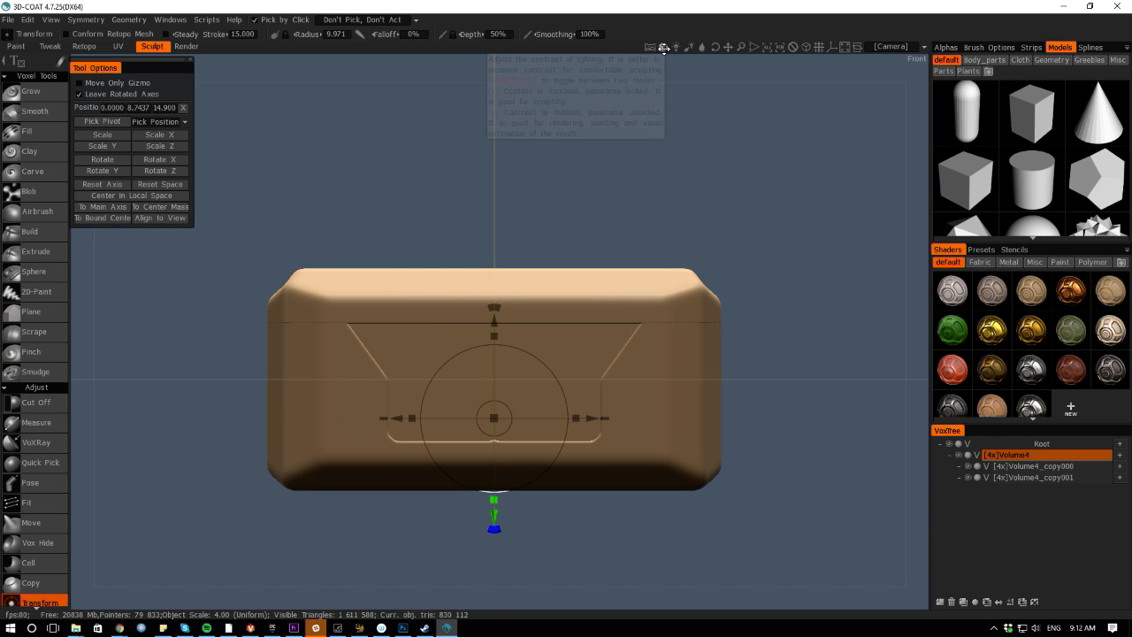
left_click(662, 47)
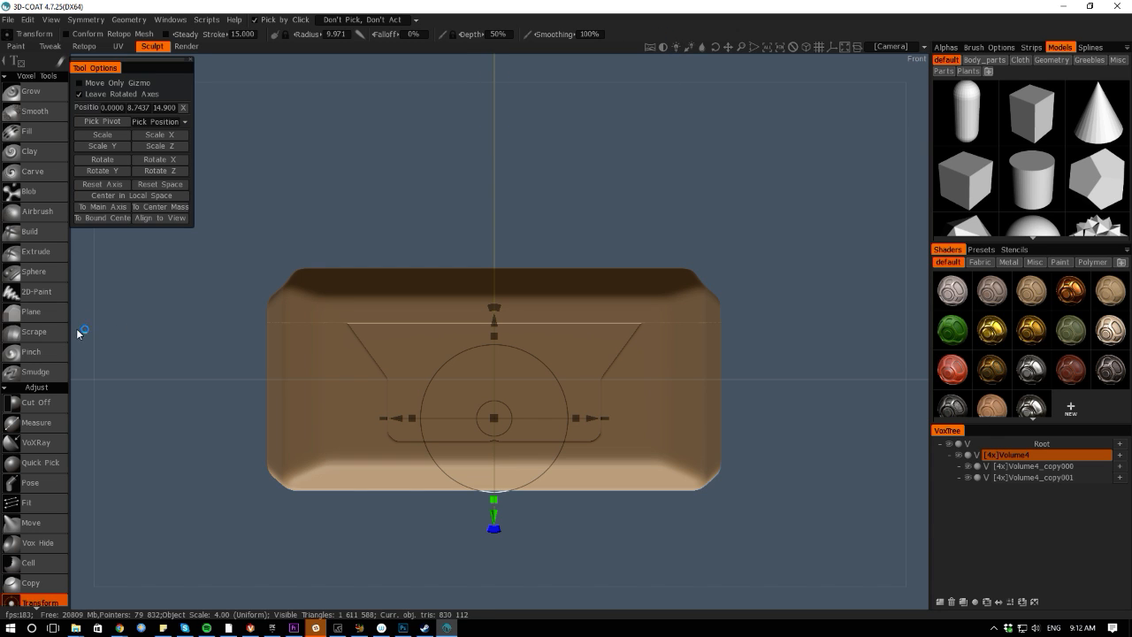
left_click_drag(80, 328, 176, 339)
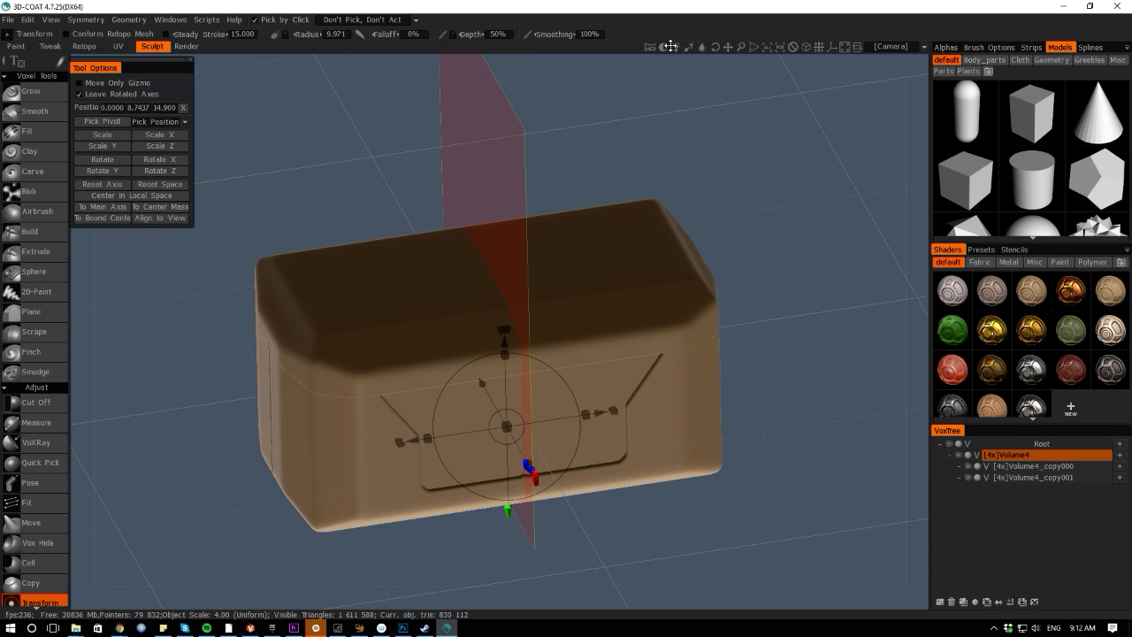
left_click(662, 47)
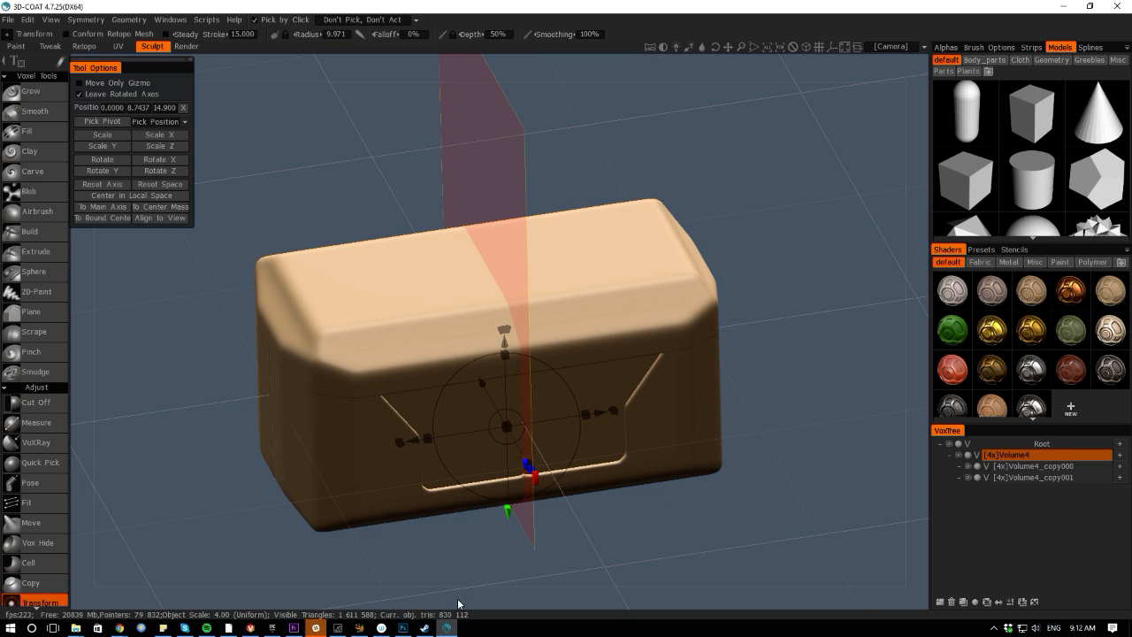
left_click_drag(458, 603, 843, 187)
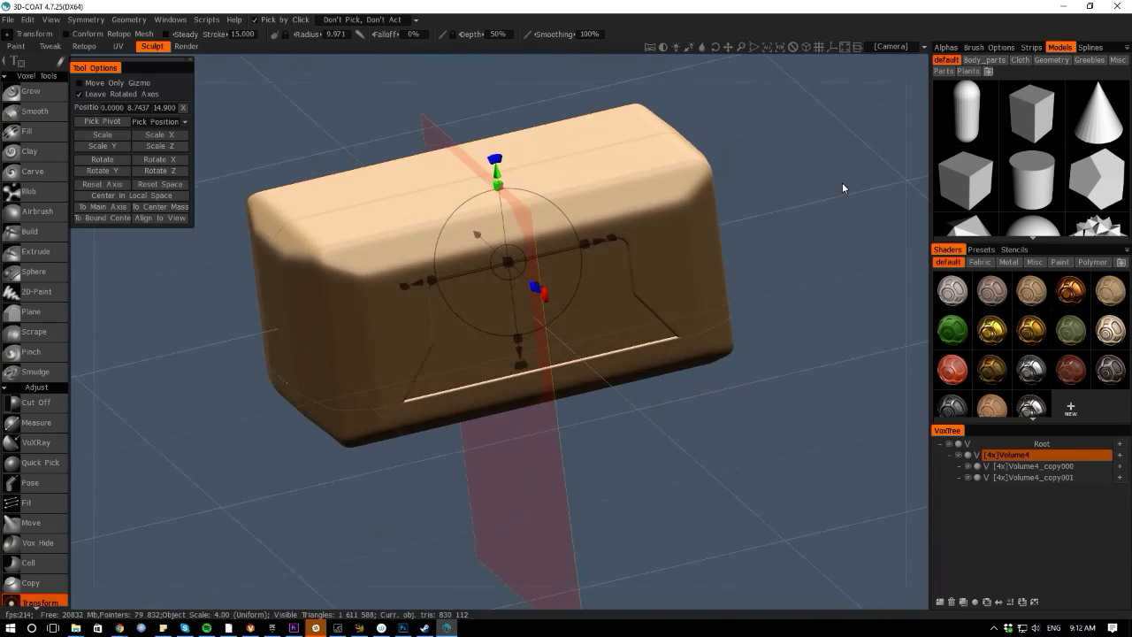
left_click_drag(195, 438, 256, 371)
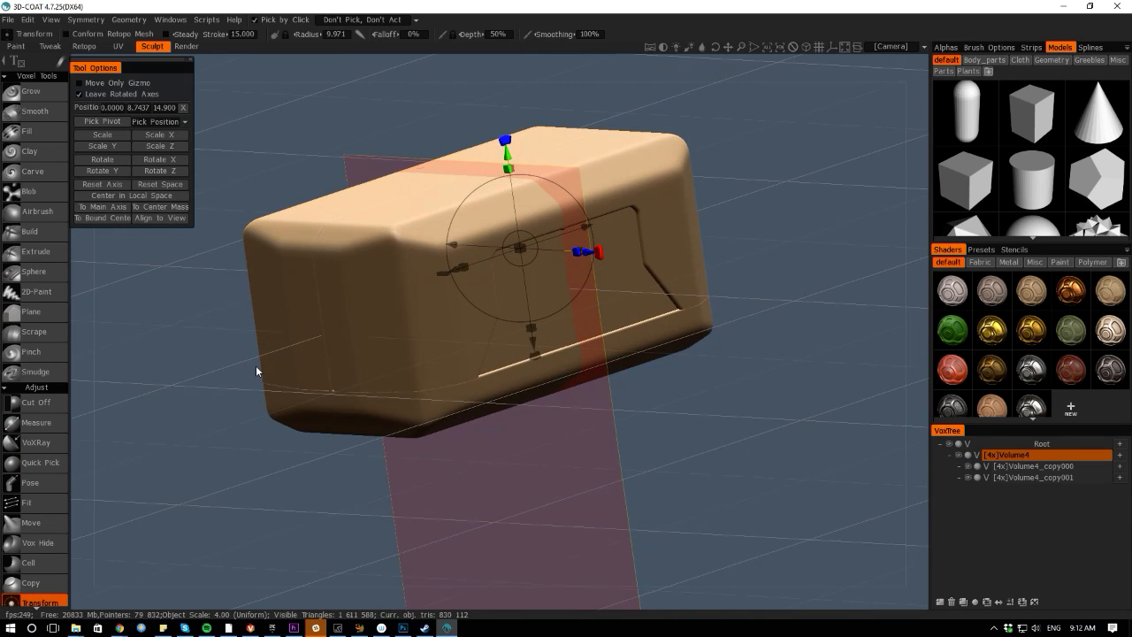
Examine the block's front under adjusted lighting, temporarily hiding the top section and the front panel one after the other
left_click(665, 48)
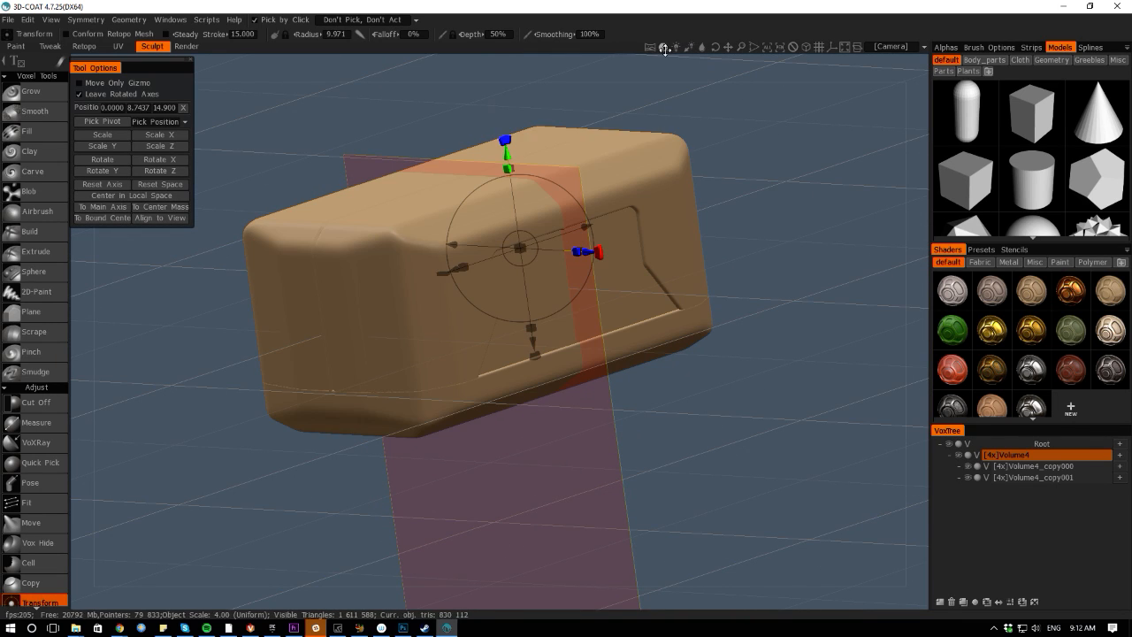
left_click(665, 48)
left_click_drag(685, 442, 234, 409)
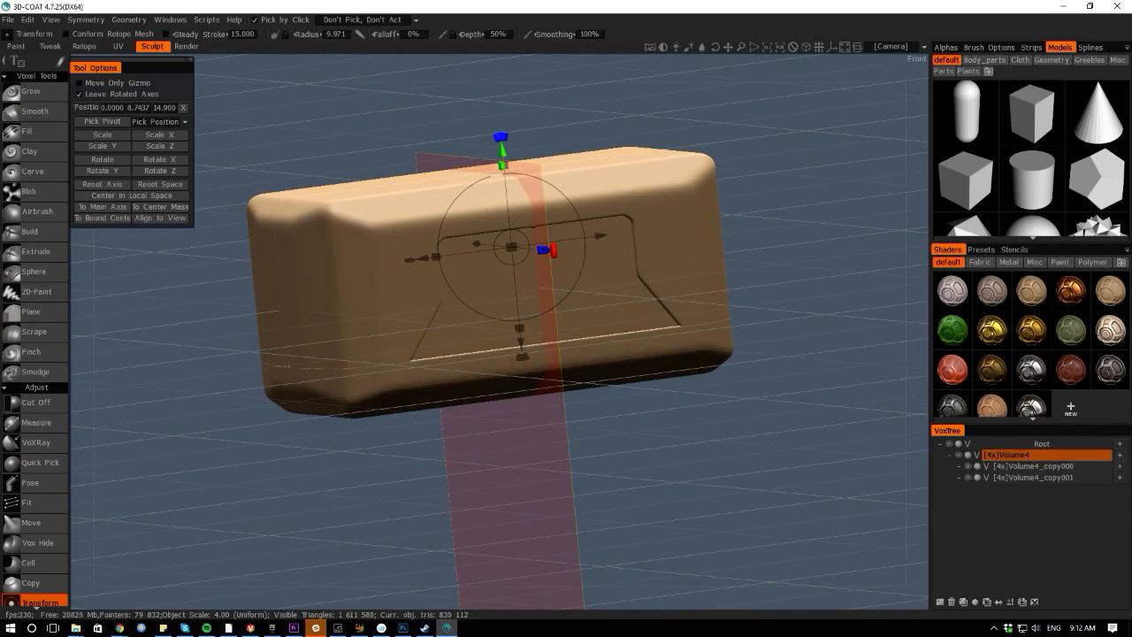
left_click(968, 467)
left_click(969, 468)
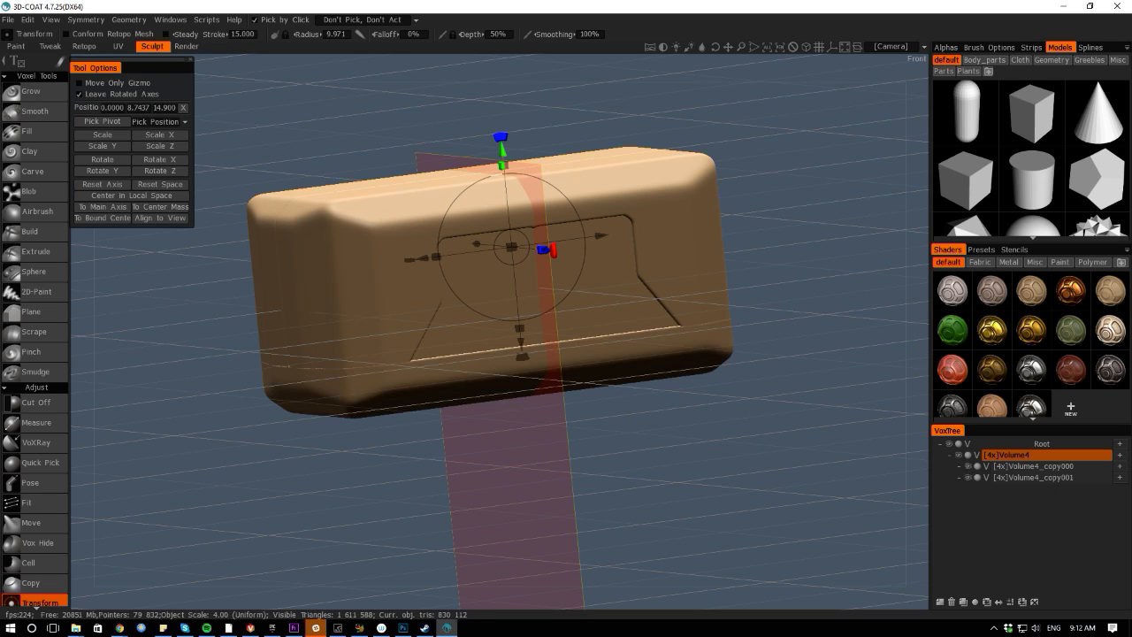
left_click(969, 479)
left_click(968, 478)
left_click(968, 467)
left_click(968, 467)
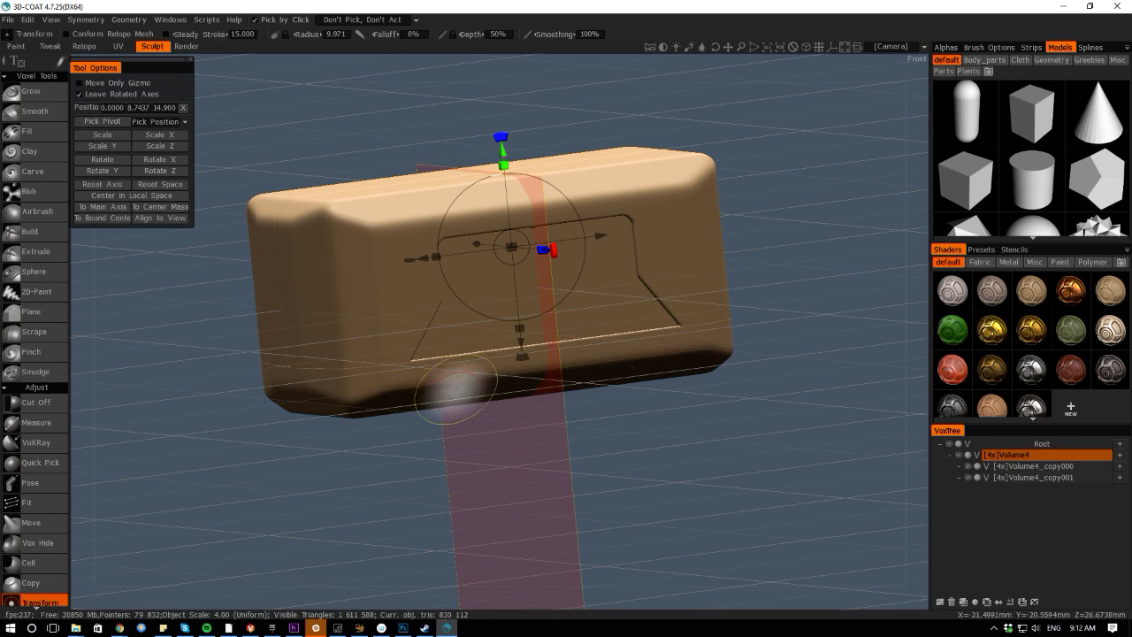
key("space")
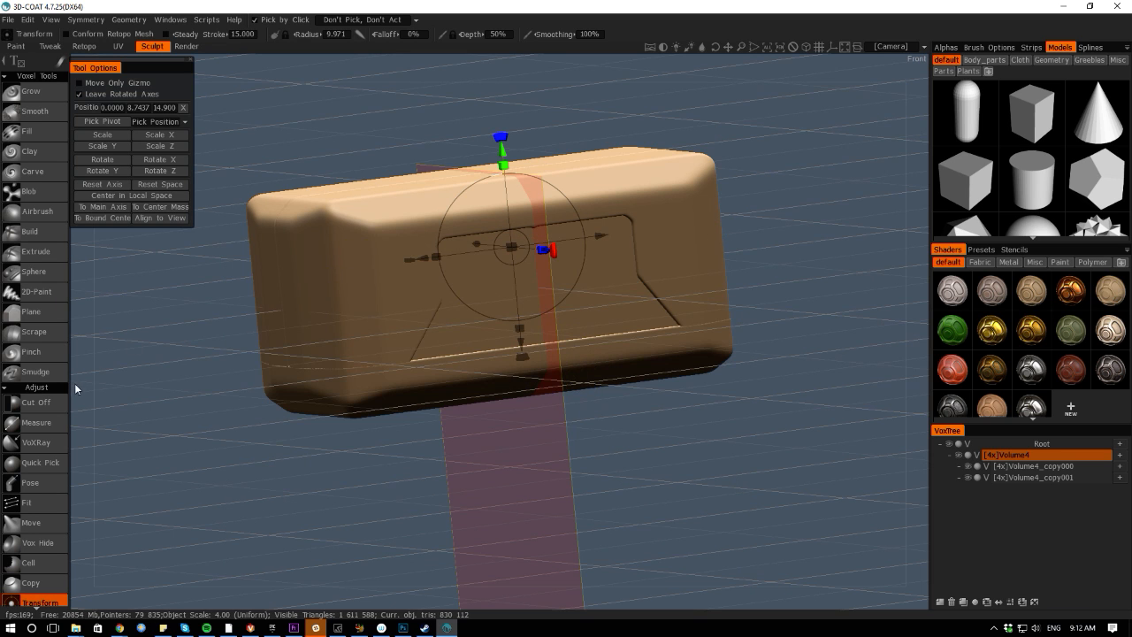
Make the top section the active volume and scale it slightly wider along its X and Z axes with Transform
key("KP_2")
left_click_drag(507, 137, 500, 371)
key("ctrl+z")
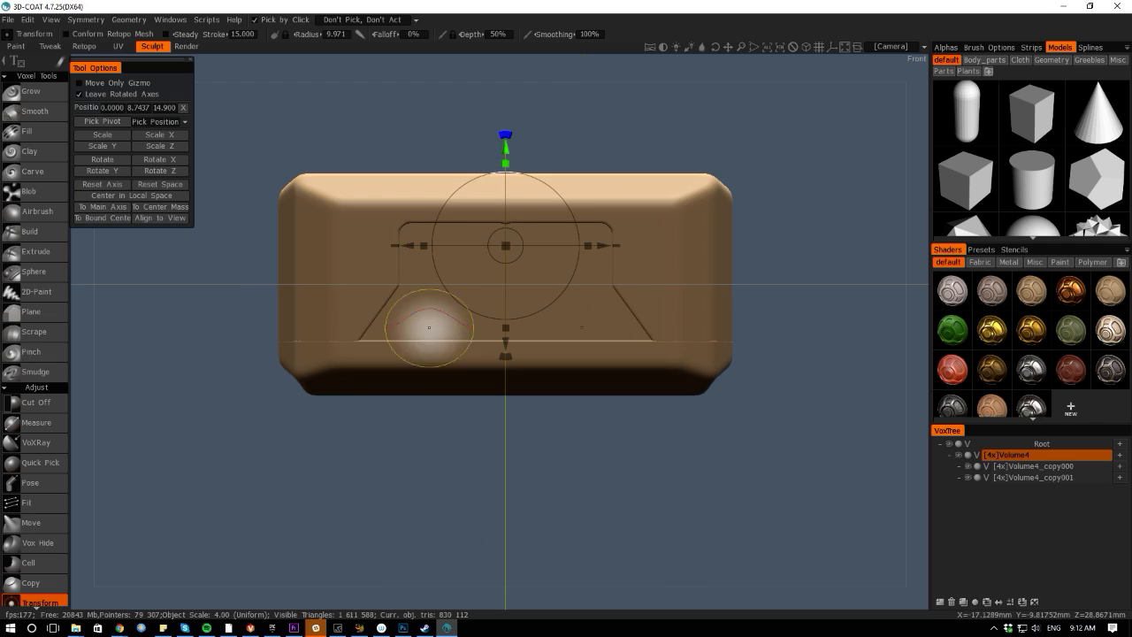
left_click_drag(453, 147, 342, 278)
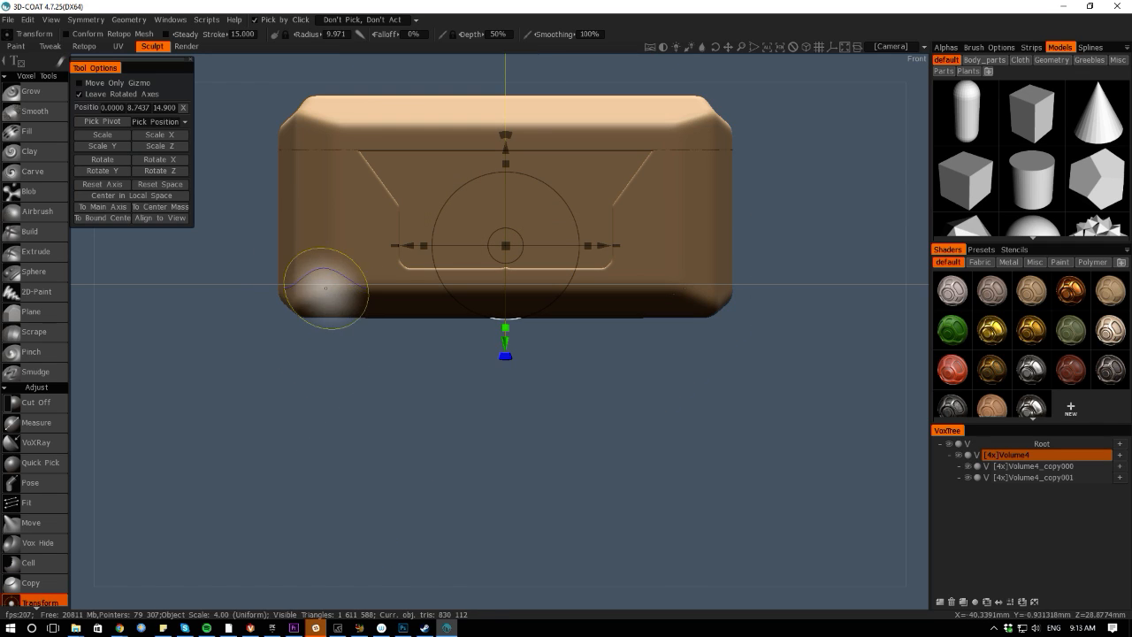
left_click_drag(91, 298, 392, 415)
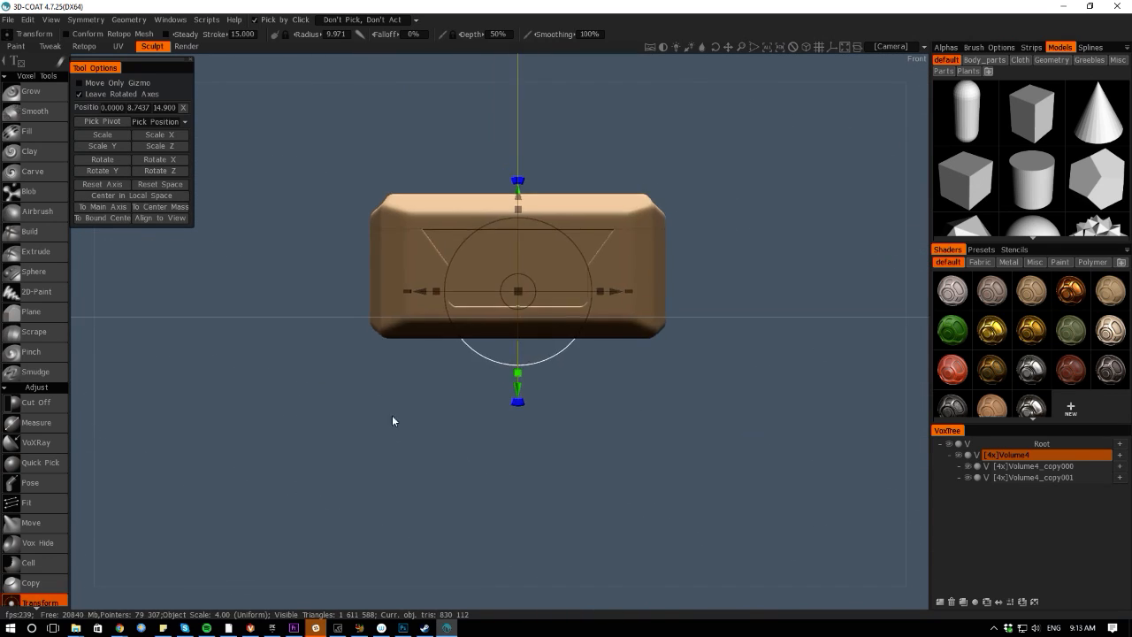
scroll(366, 265, "up", 3)
left_click(390, 206)
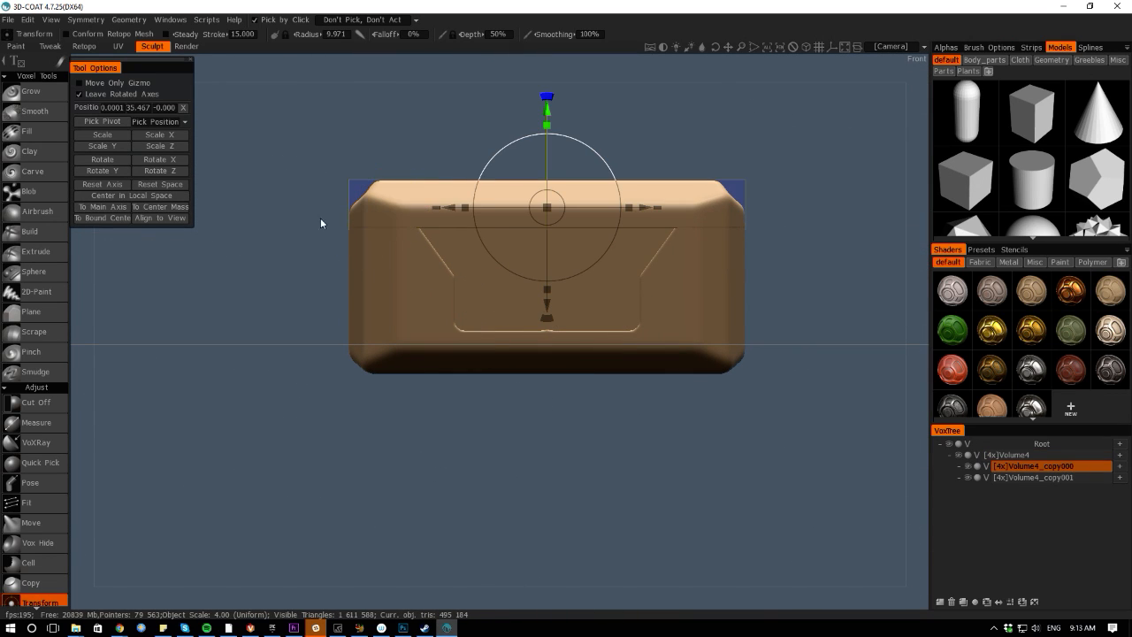
left_click_drag(465, 206, 462, 206)
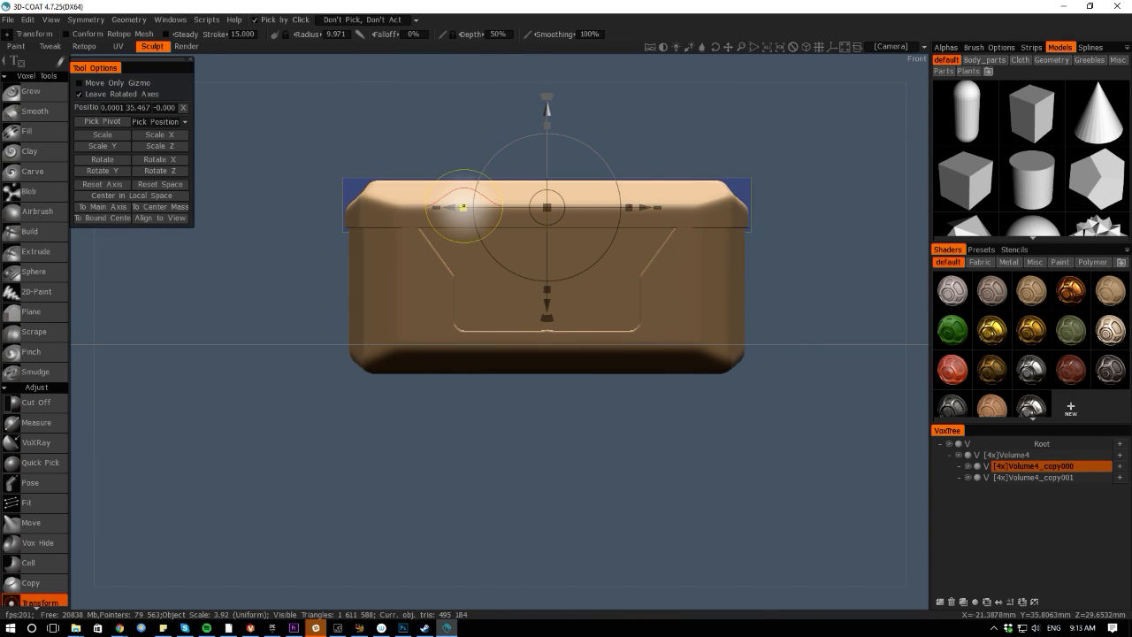
left_click_drag(114, 273, 237, 284)
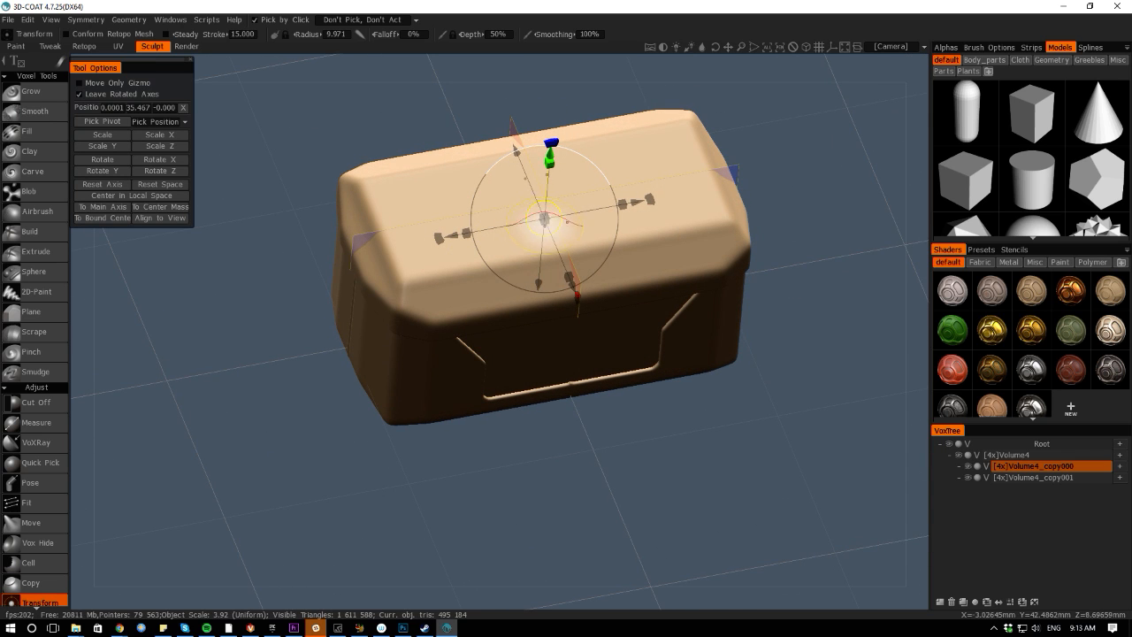
left_click_drag(568, 276, 570, 278)
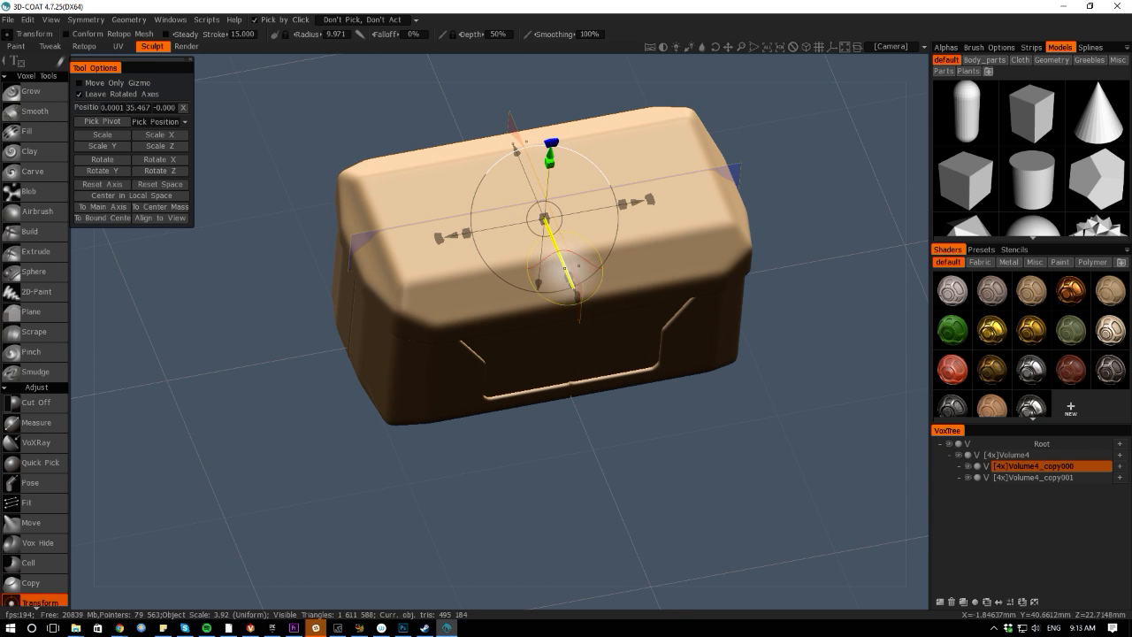
Scale the top section down uniformly so it sits slightly inset within the lower volume's rim
left_click_drag(539, 221, 540, 216)
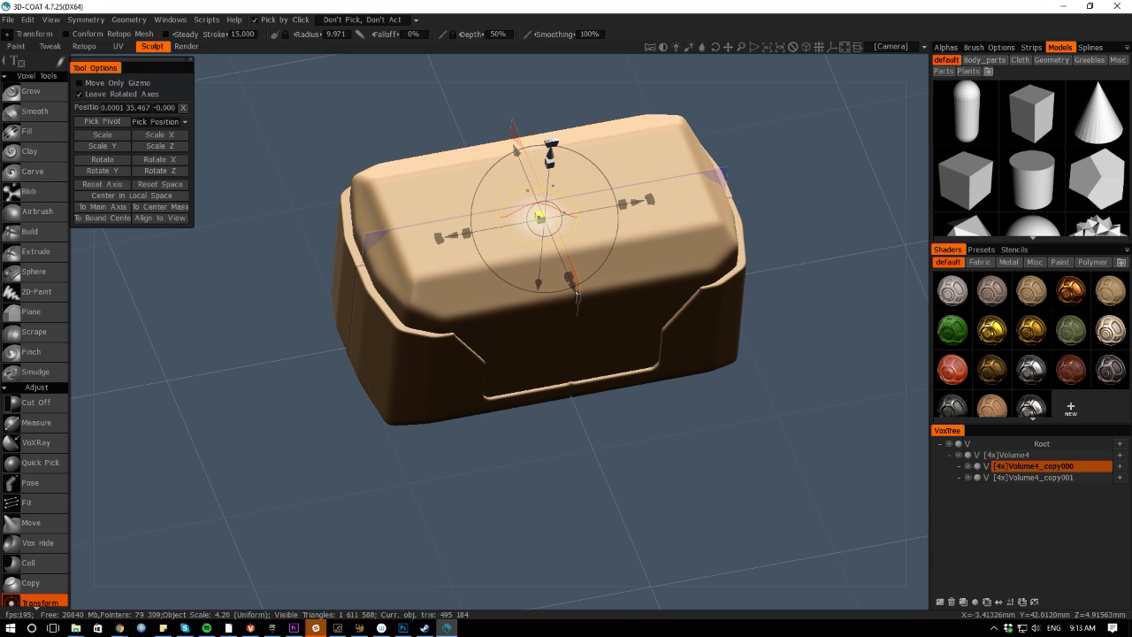
left_click_drag(111, 345, 253, 394)
middle_click_drag(253, 393, 262, 425)
right_click_drag(262, 425, 291, 454)
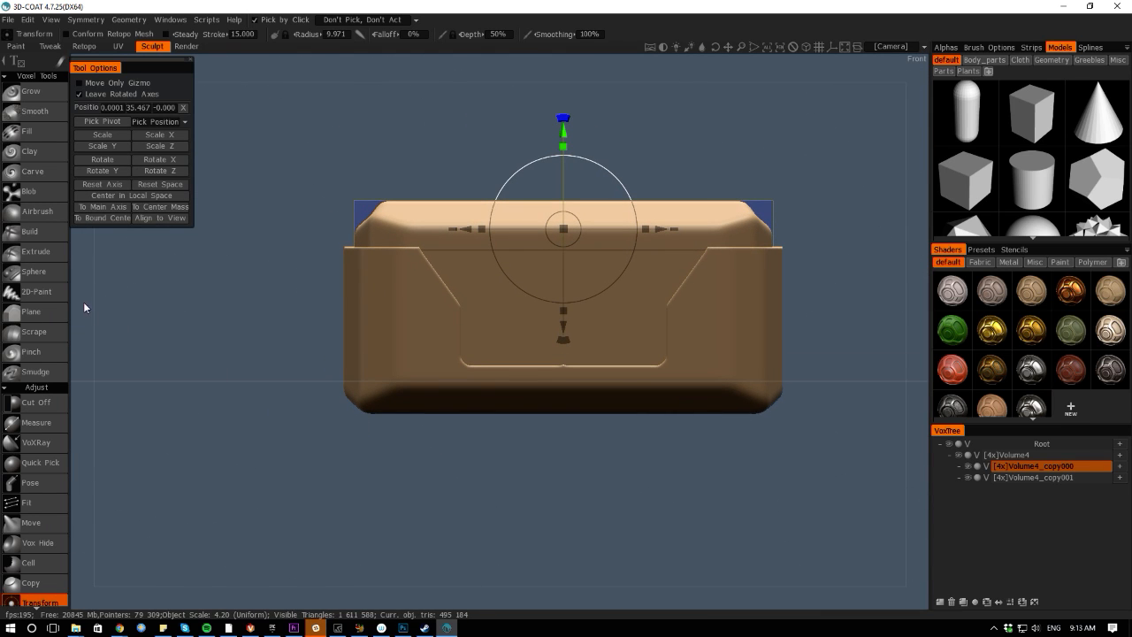
left_click_drag(84, 307, 106, 340)
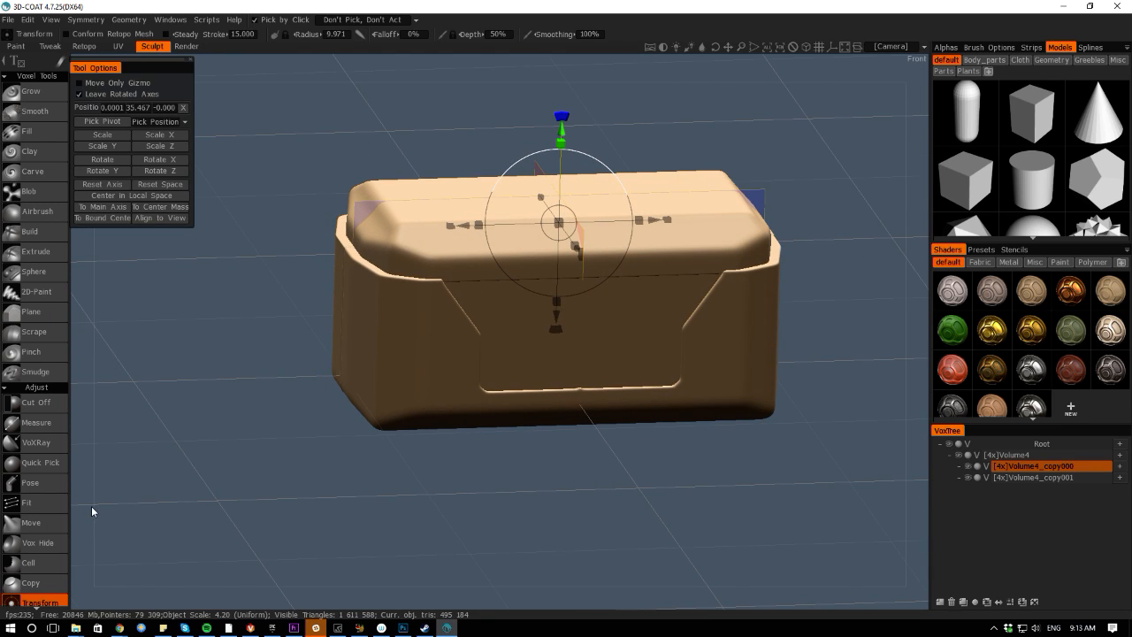
left_click_drag(500, 582, 468, 550)
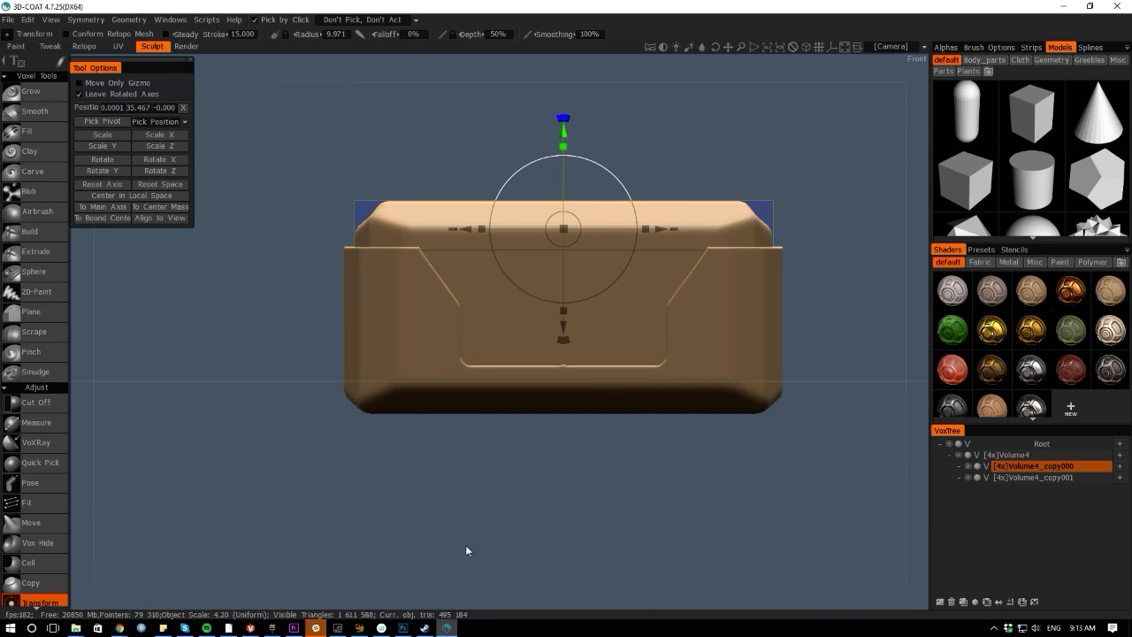
Make the main lower volume active and select the full-width band along its base with the Pose tool
left_click(433, 400)
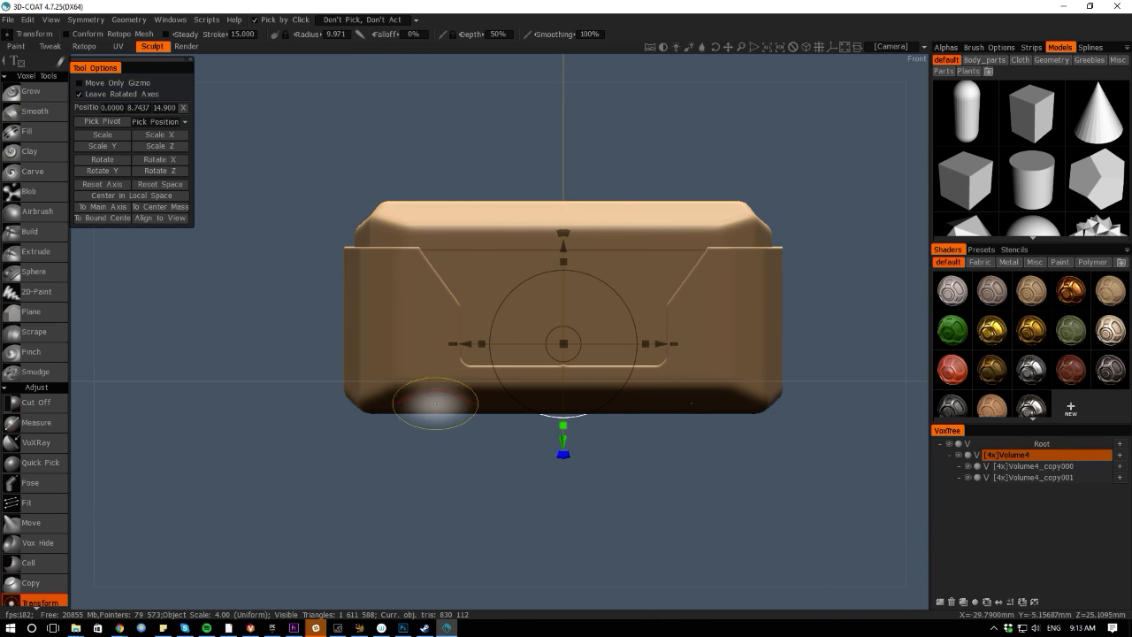
key("space")
left_click(256, 333)
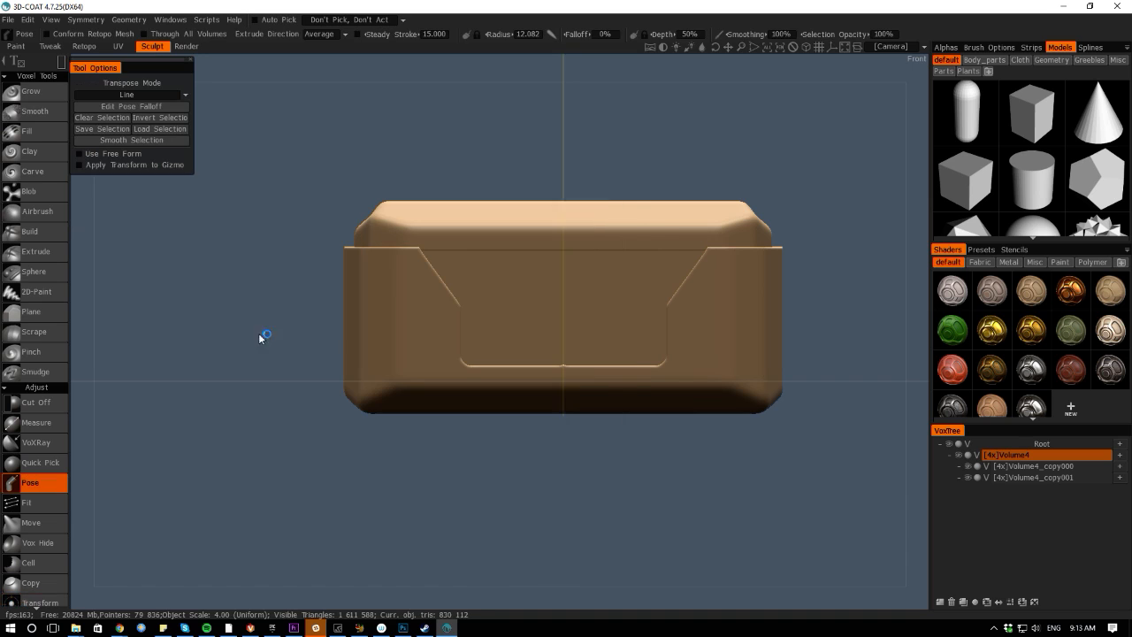
left_click_drag(812, 458, 288, 380)
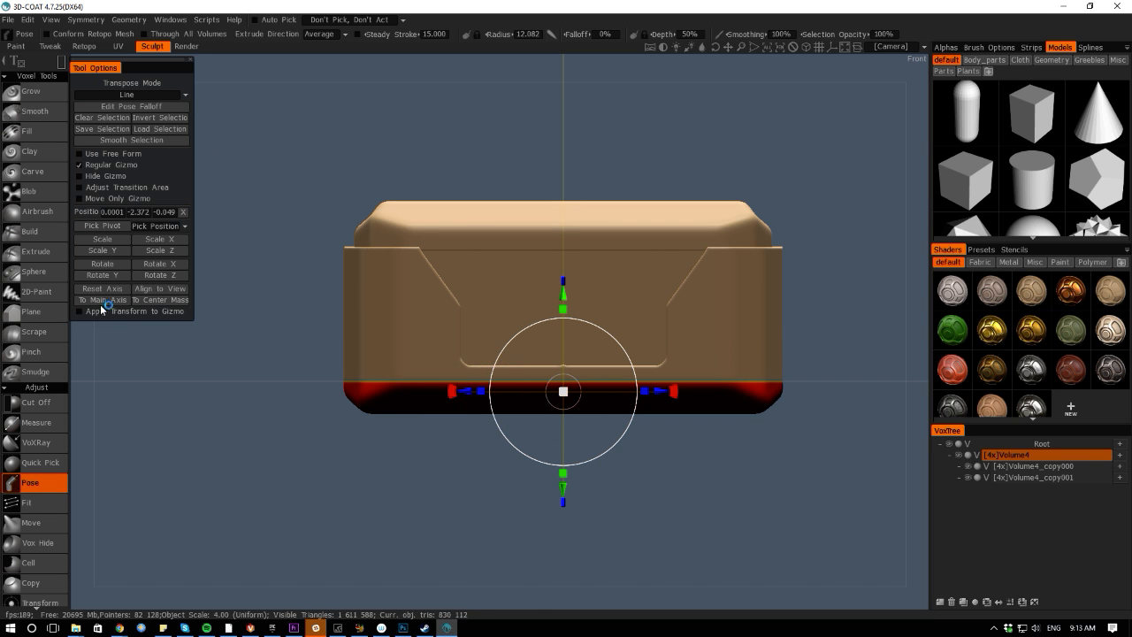
mouse_move(84, 348)
left_mouse_down()
mouse_move(159, 306)
mouse_move(122, 303)
left_mouse_up()
key("KP_2")
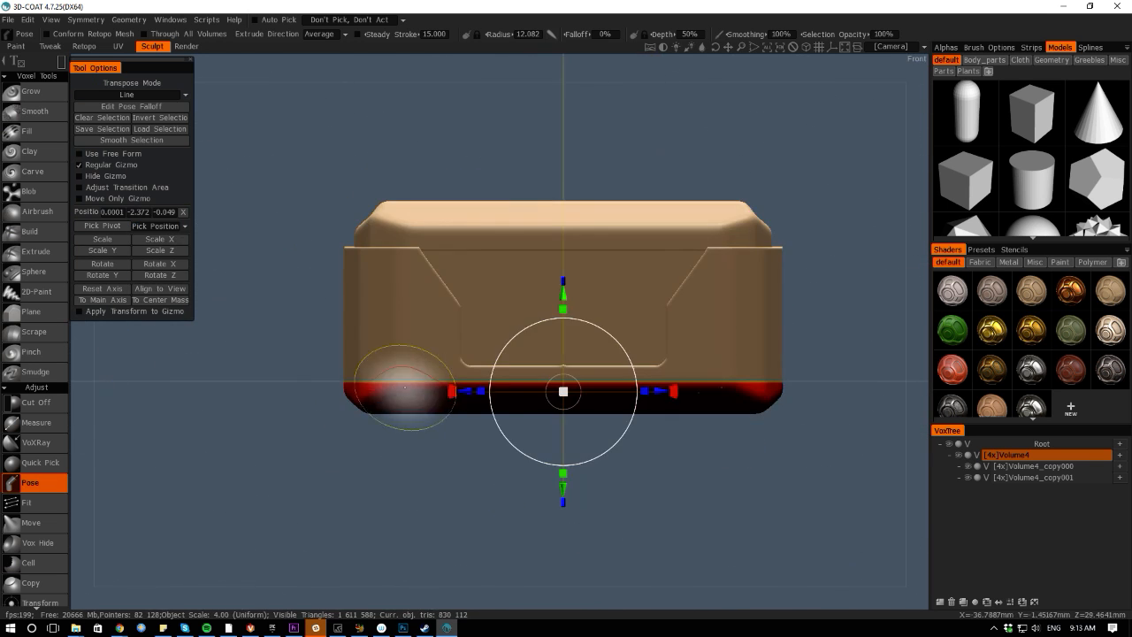
Scale the selected base band inward horizontally so it steps in slightly beneath the body
left_click_drag(470, 392, 484, 391)
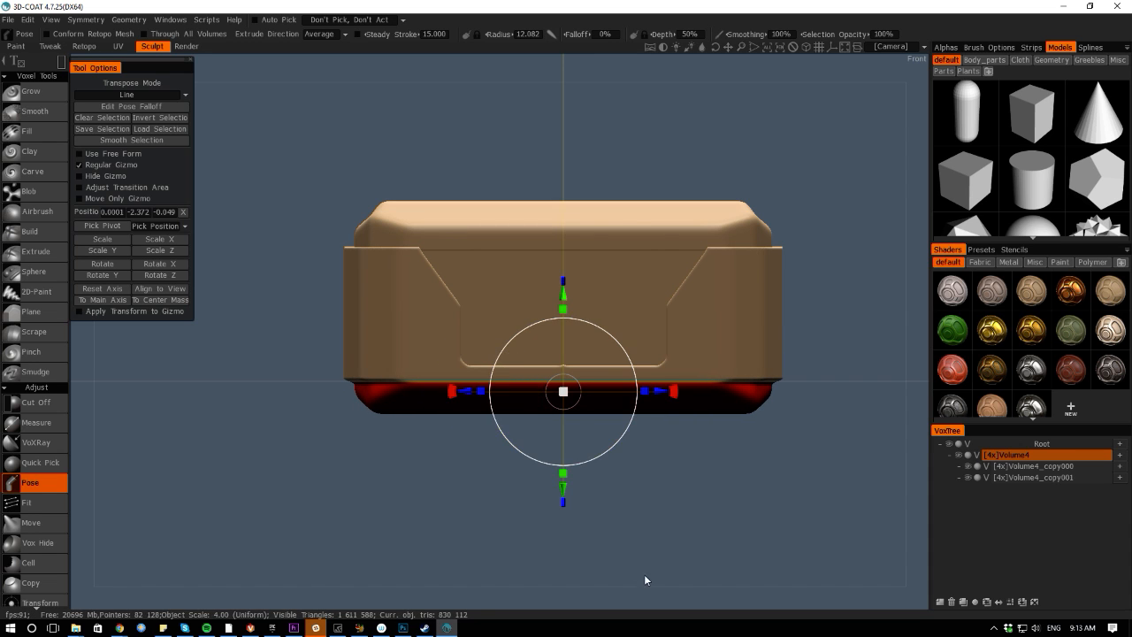
left_click_drag(644, 574, 483, 519)
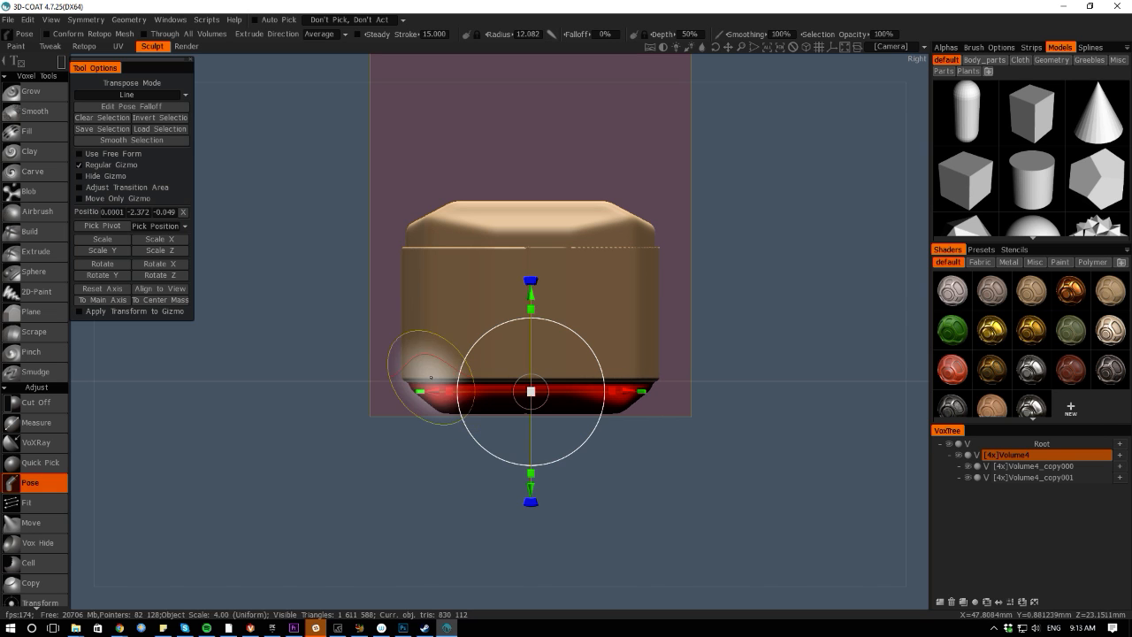
left_click_drag(83, 367, 257, 378, "shift")
right_click_drag(311, 453, 479, 466)
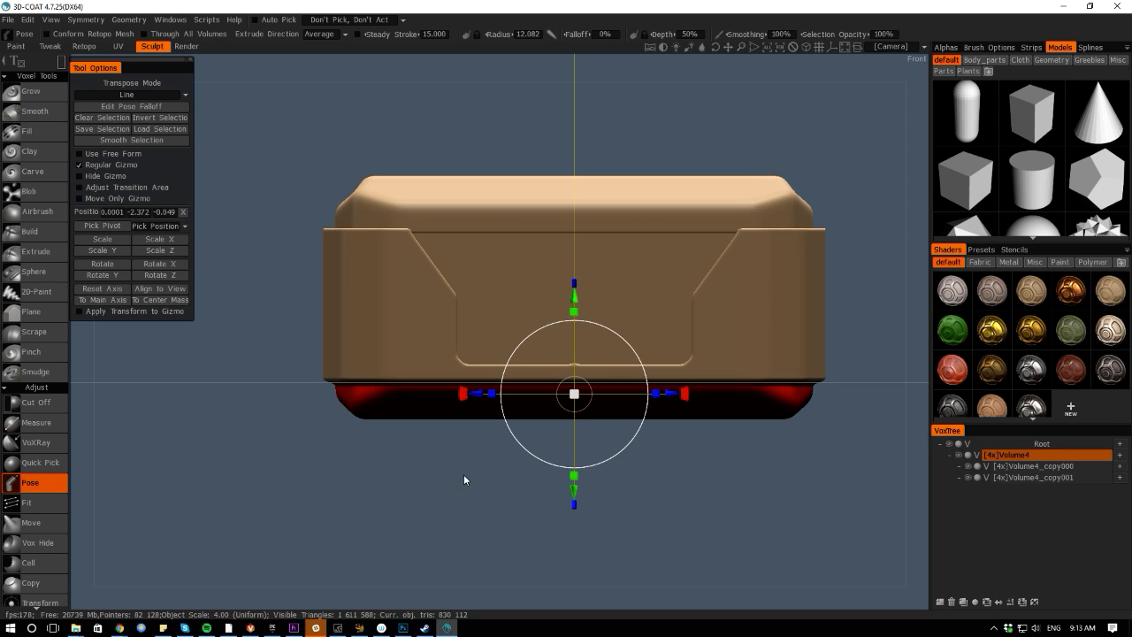
Select a short mirrored patch near each end of the base with Pose, straighten the gizmo axes and pull the patches down to Y -6.7610 as feet
left_click(440, 450)
left_click_drag(455, 453, 369, 383)
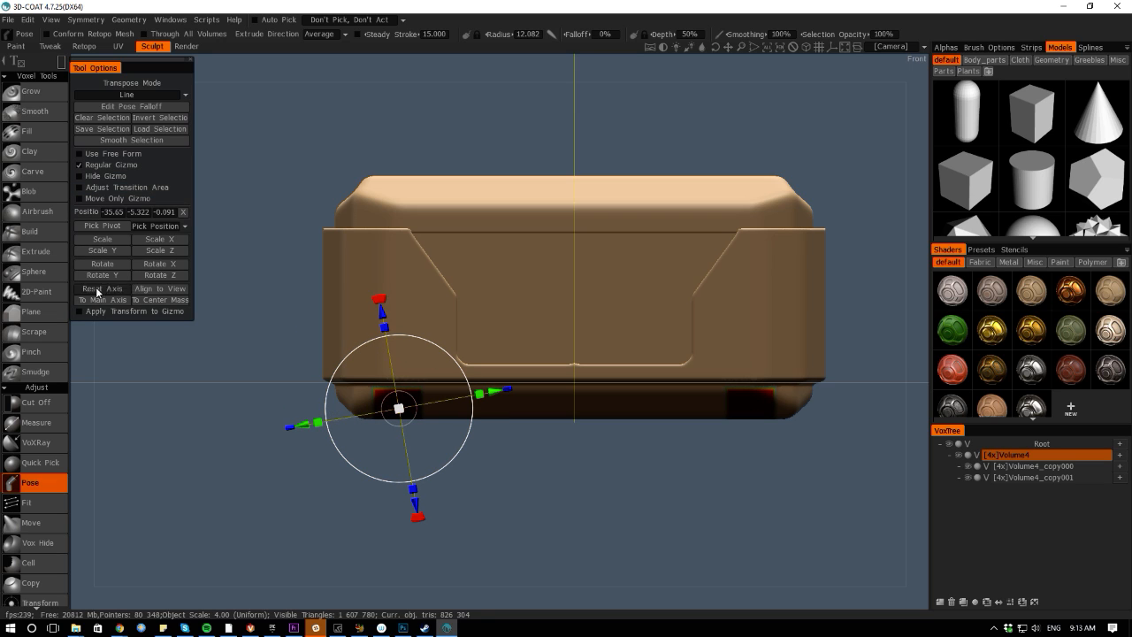
left_click_drag(399, 505, 400, 511)
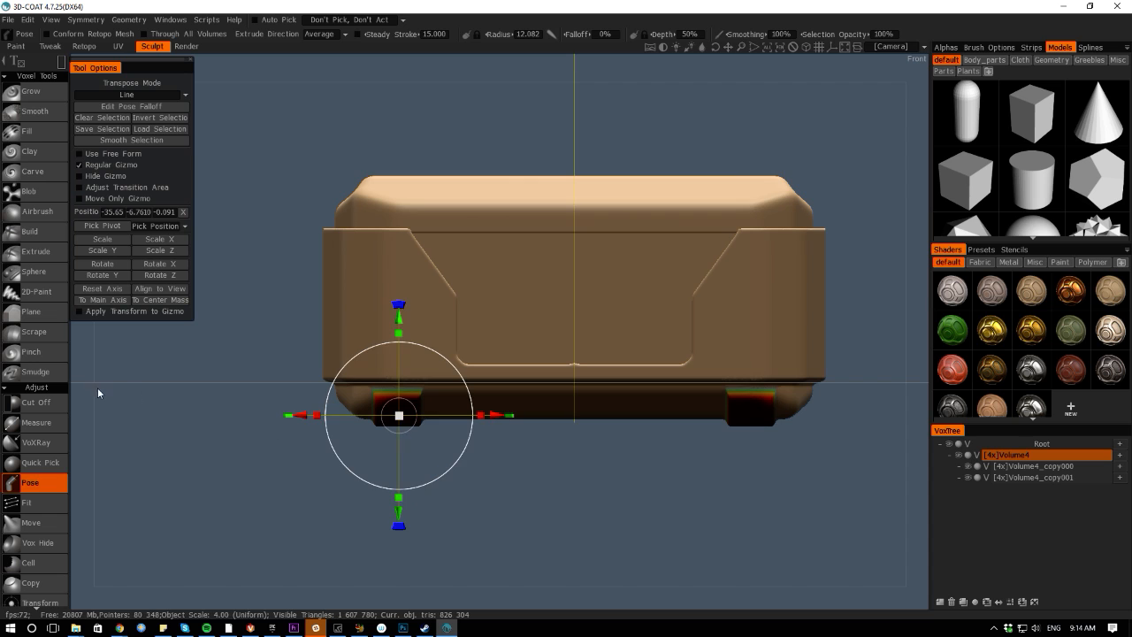
left_click_drag(98, 387, 274, 376)
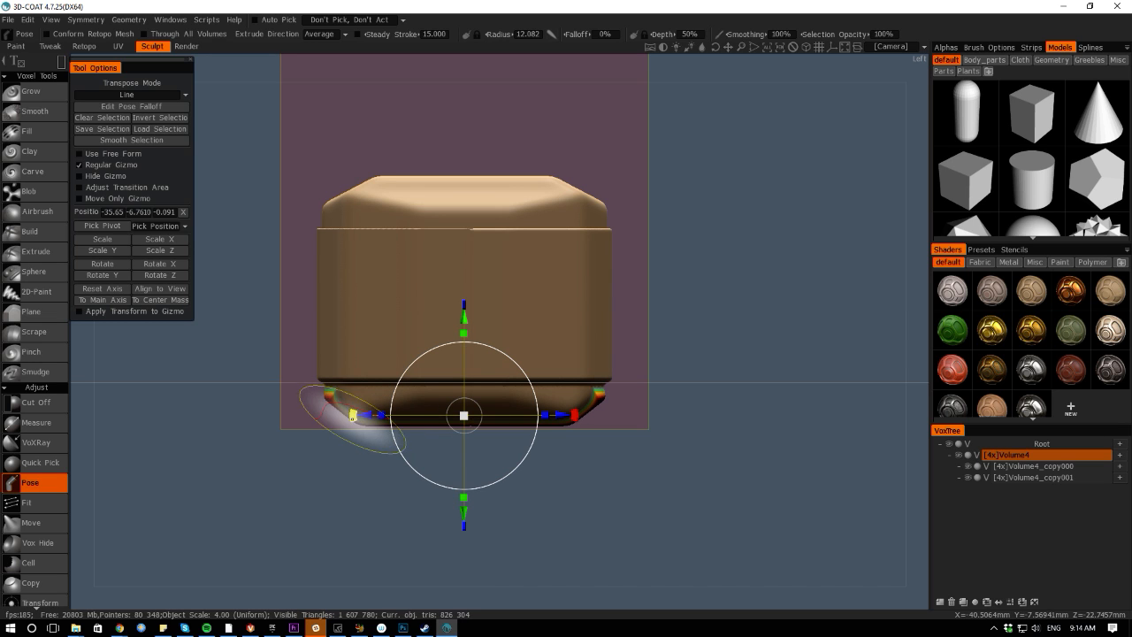
key("ctrl+d")
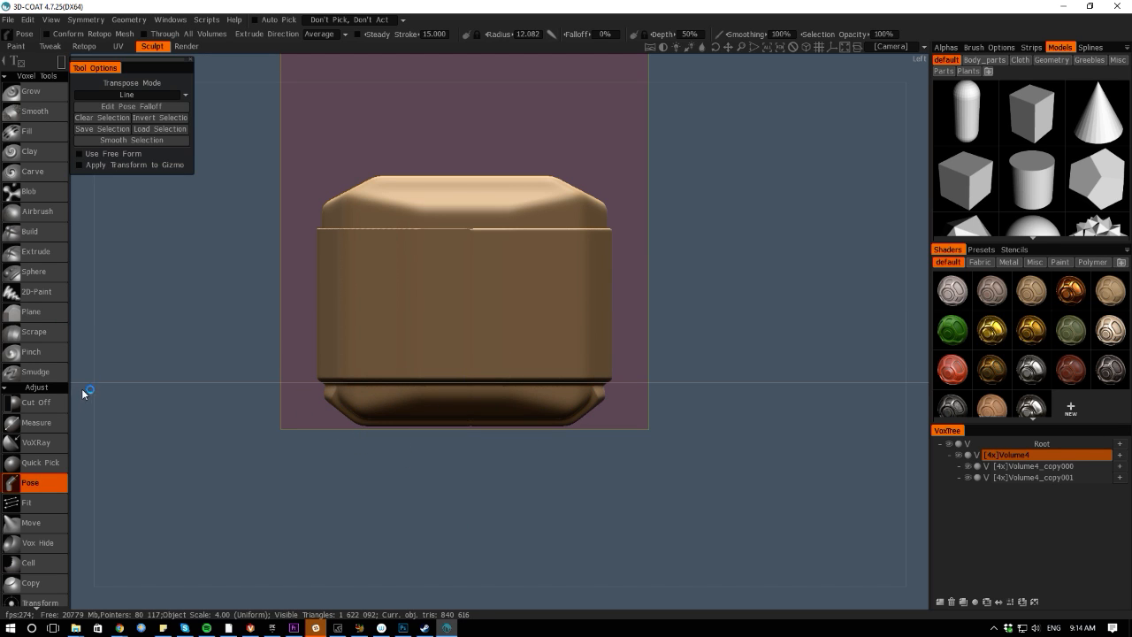
Make the top section of the block the active volume, working from the top view
left_click_drag(83, 390, 276, 392)
right_click_drag(406, 490, 250, 382)
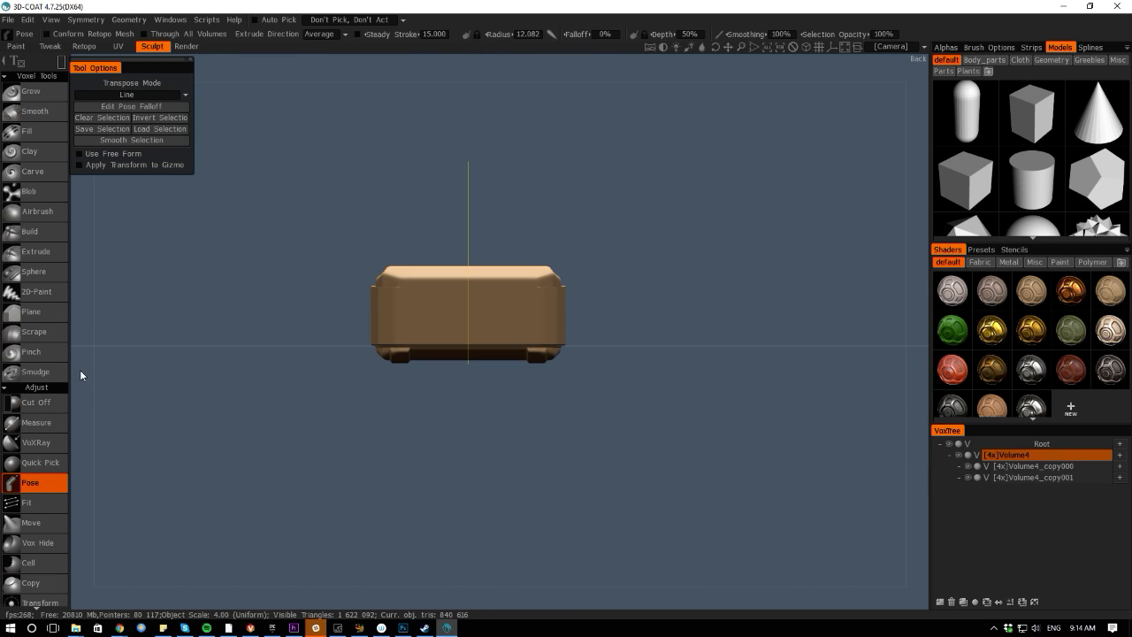
left_click_drag(80, 375, 302, 378)
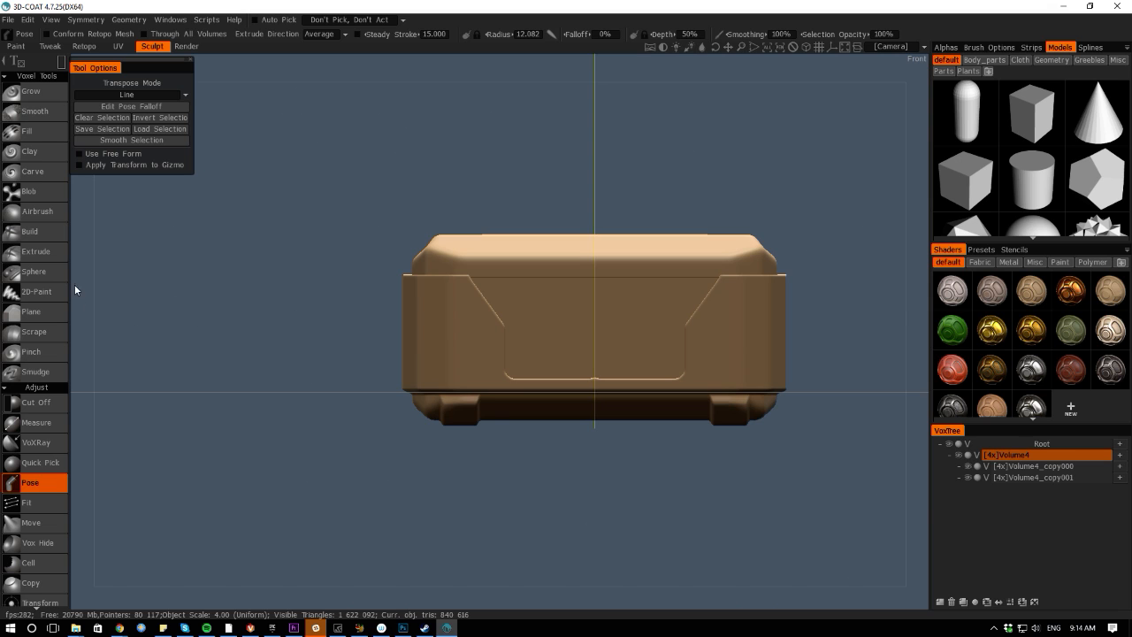
left_click_drag(75, 285, 299, 461)
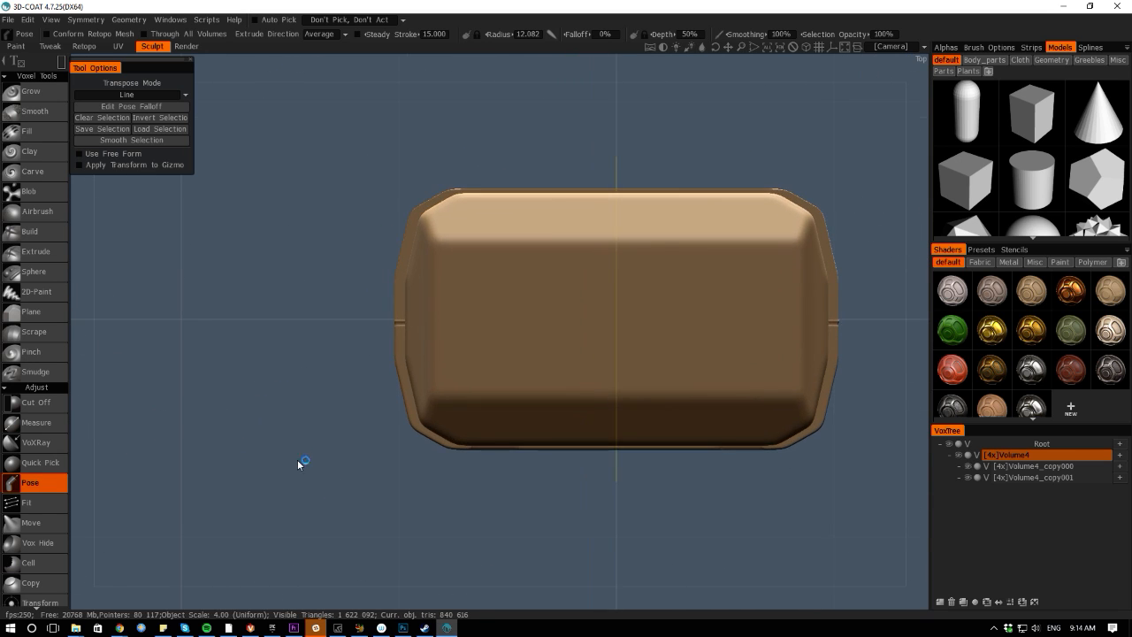
left_click_drag(328, 605, 517, 406)
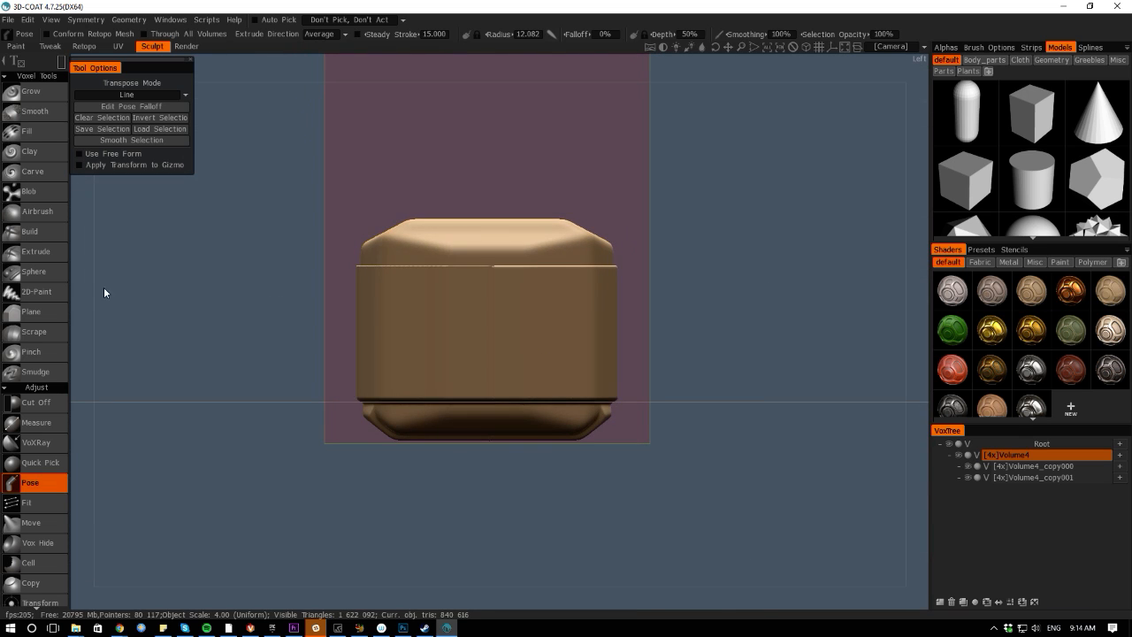
mouse_move(104, 287)
left_mouse_down()
mouse_move(100, 325)
mouse_move(186, 430)
left_mouse_up()
key("h")
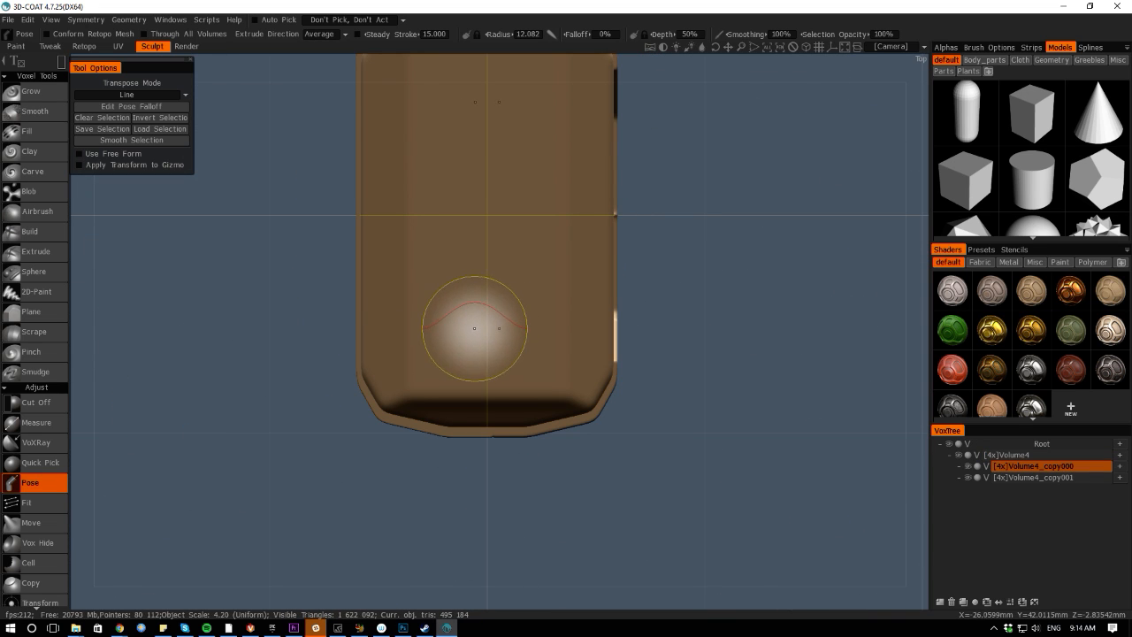
Select a narrow strip running lengthwise along the centre of the top section with Pose and smooth the selection's edges repeatedly
key("space")
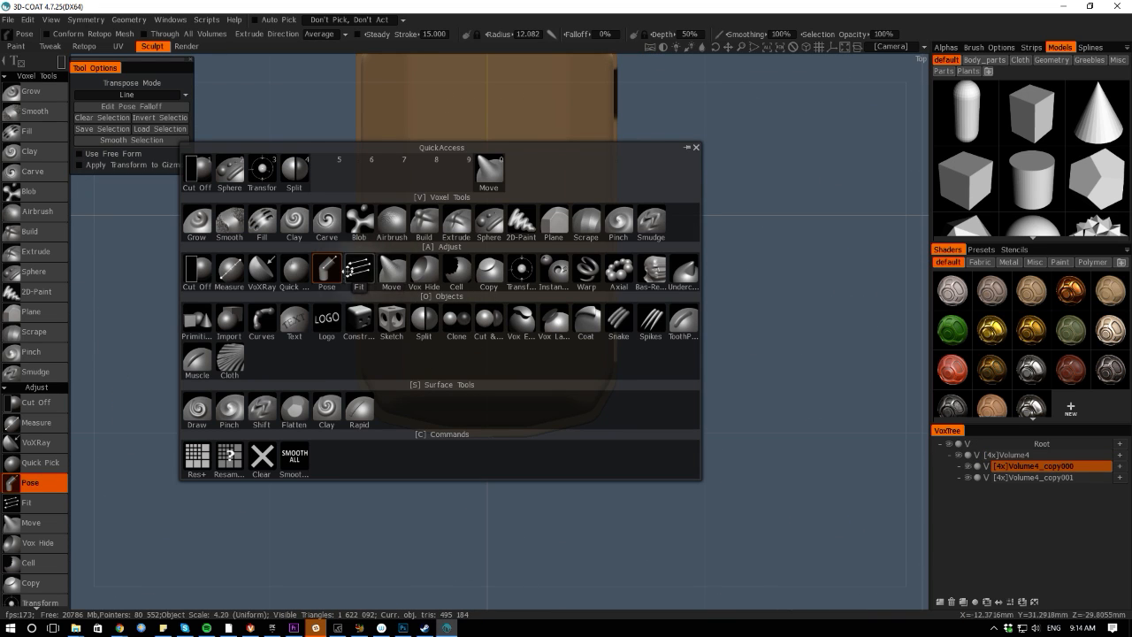
left_click(326, 266)
mouse_move(85, 280)
left_mouse_down()
mouse_move(94, 323)
mouse_move(81, 277)
left_mouse_up()
middle_click_drag(216, 316, 253, 444)
scroll(253, 443, "down", 1)
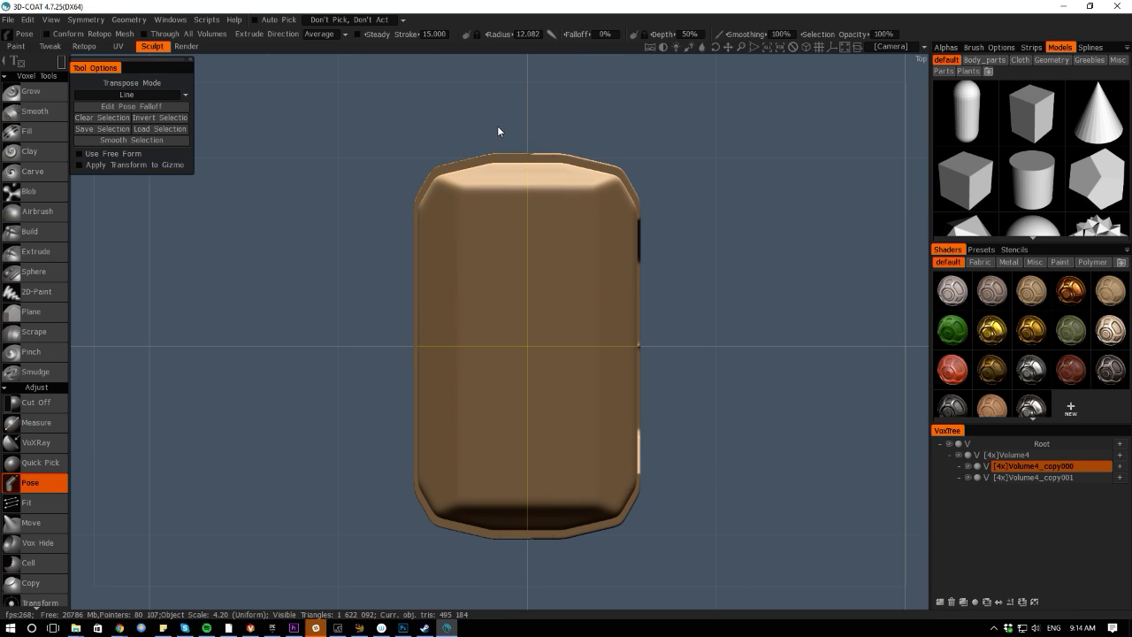
left_click_drag(497, 112, 551, 538)
left_click(98, 139)
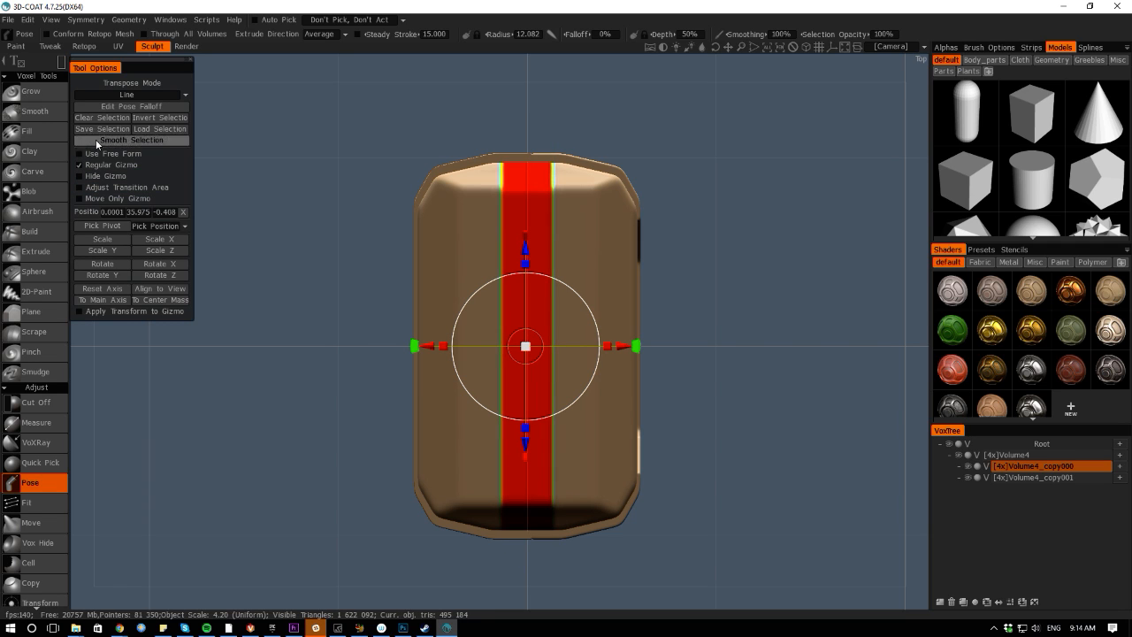
left_click(98, 139)
left_click(98, 140)
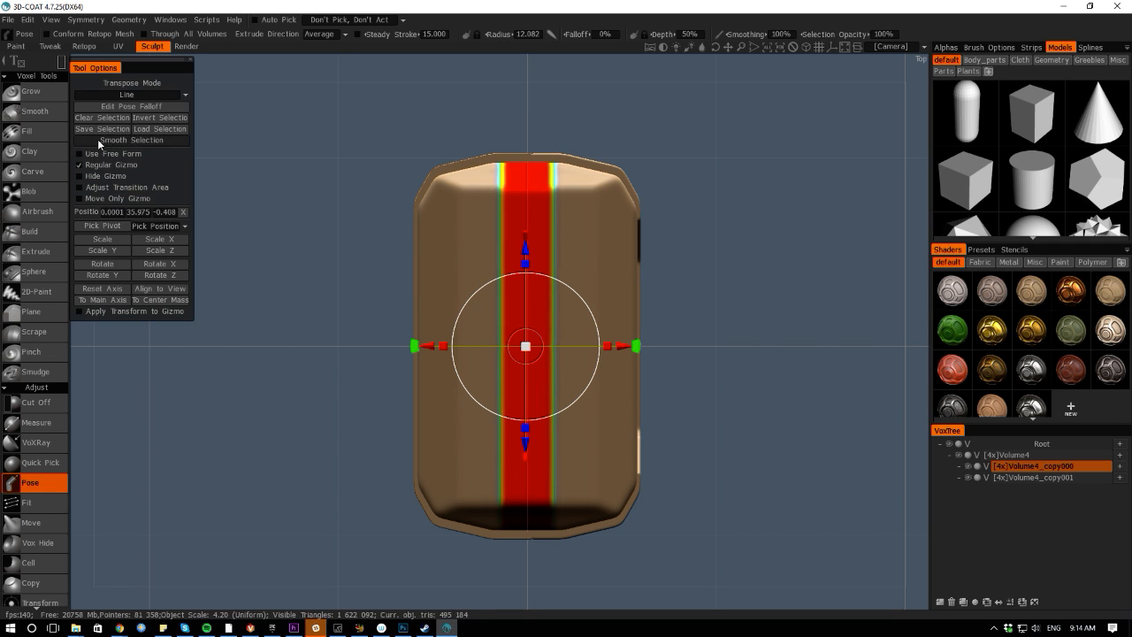
Try to move the selected strip along the vertical axis and undo the change
left_click_drag(86, 410, 74, 235)
left_click_drag(703, 582, 441, 531)
middle_click_drag(441, 531, 506, 565)
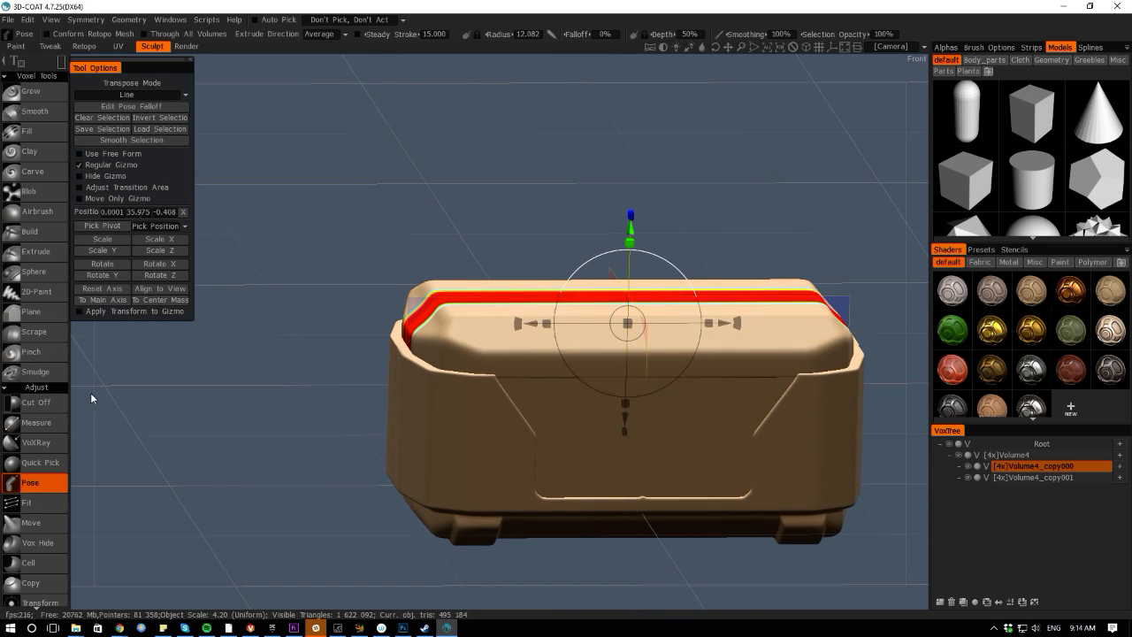
left_click_drag(90, 393, 184, 349)
left_click_drag(650, 234, 652, 230)
key("ctrl+z")
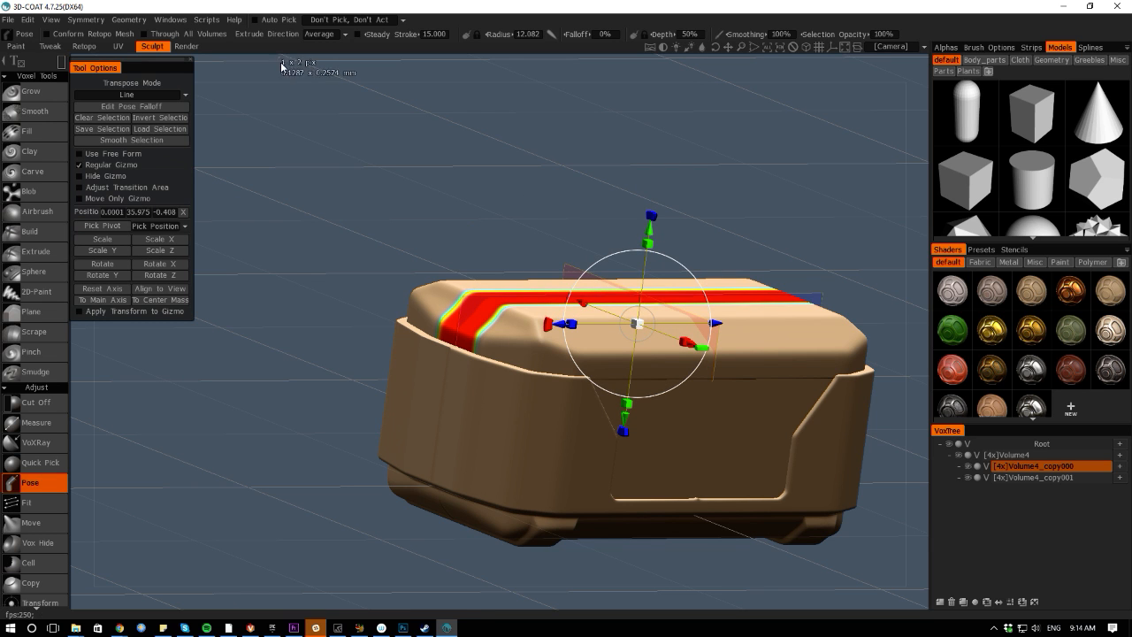
Centre the Pose gizmo on the selection's centre of mass, scale the strip slightly inward along its length and clear the selection
left_click(149, 300)
left_click_drag(84, 356, 259, 429, "shift")
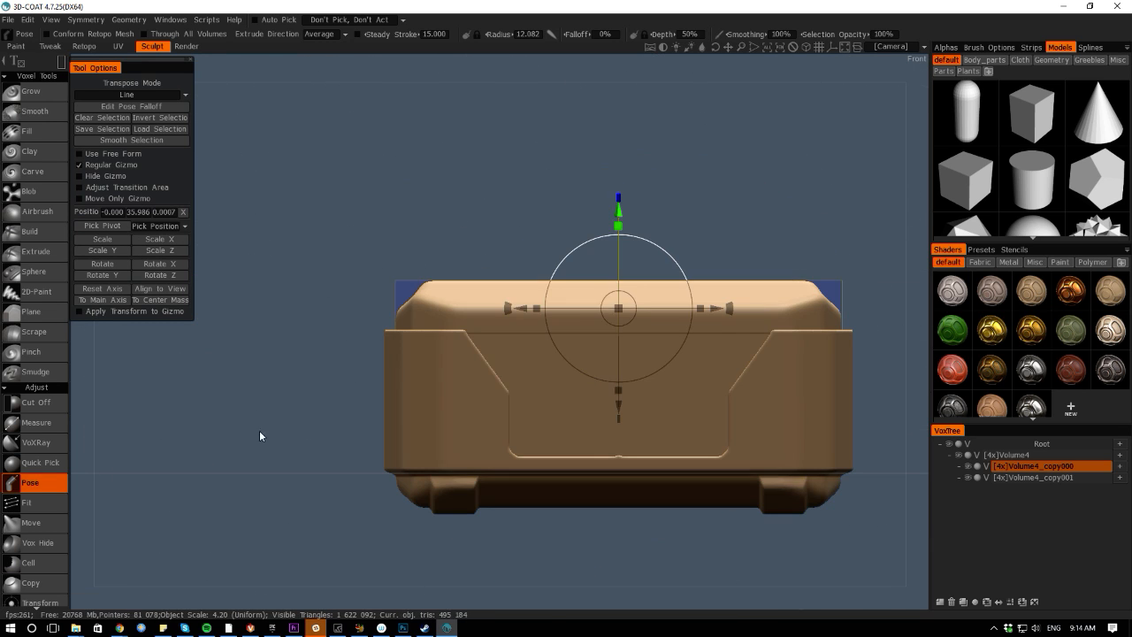
left_click_drag(83, 337, 222, 492, "shift")
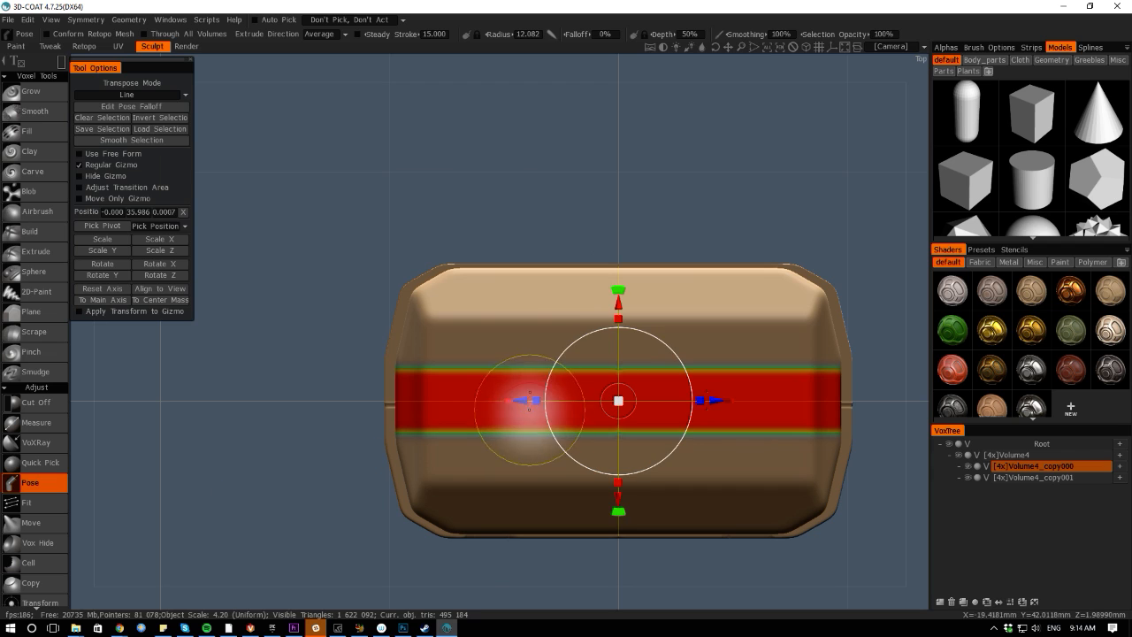
left_click_drag(528, 400, 534, 400)
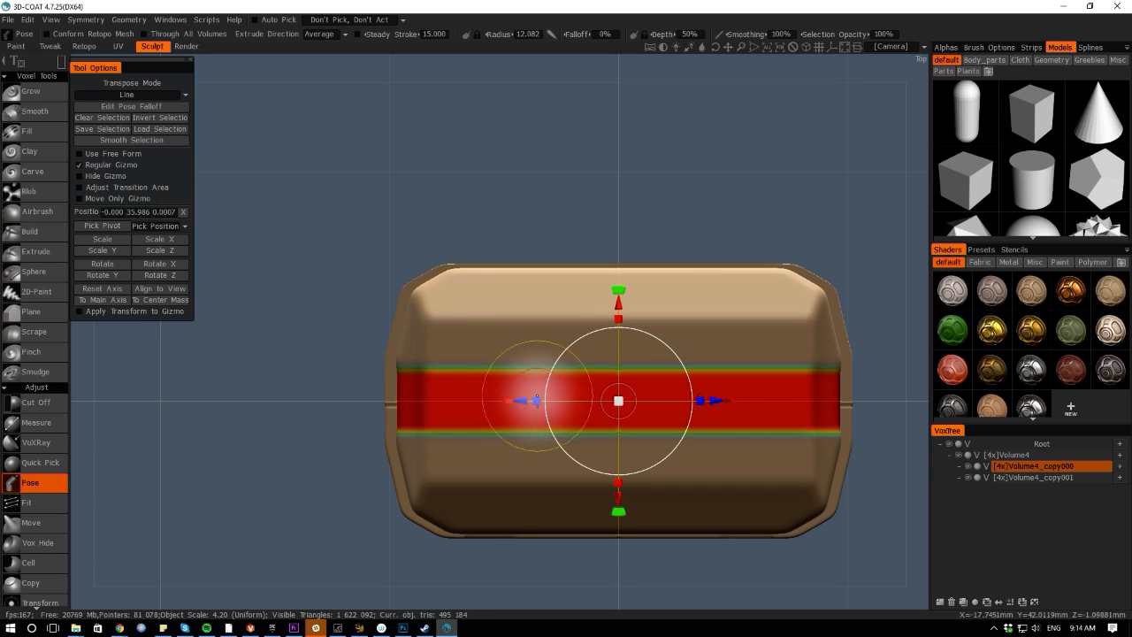
left_click_drag(462, 600, 543, 474)
key("ctrl+z")
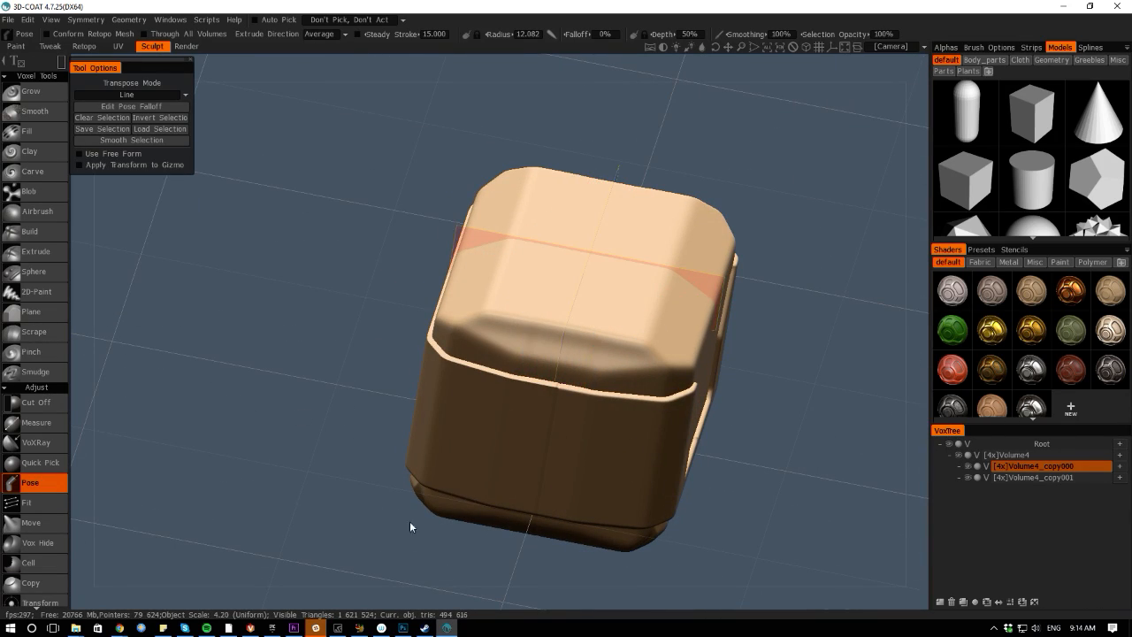
Push mirrored facets into the four corners of the top section with the Move tool and smooth the result
left_click_drag(505, 600, 421, 558)
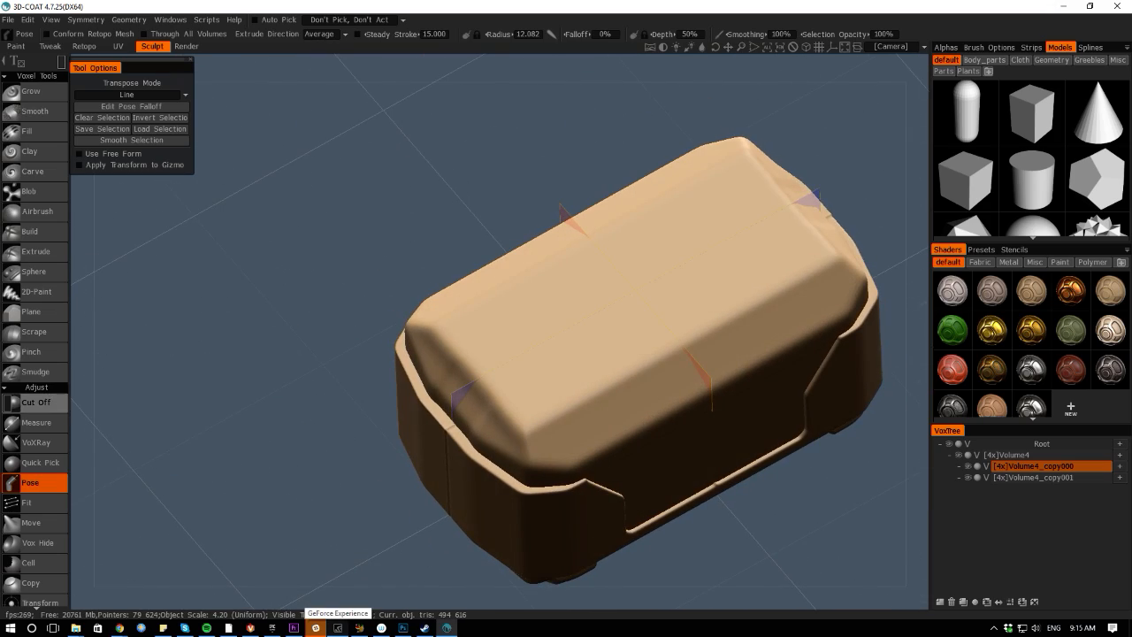
mouse_move(44, 404)
left_mouse_down()
mouse_move(149, 327)
mouse_move(256, 296)
mouse_move(271, 485)
mouse_move(288, 508)
left_mouse_up()
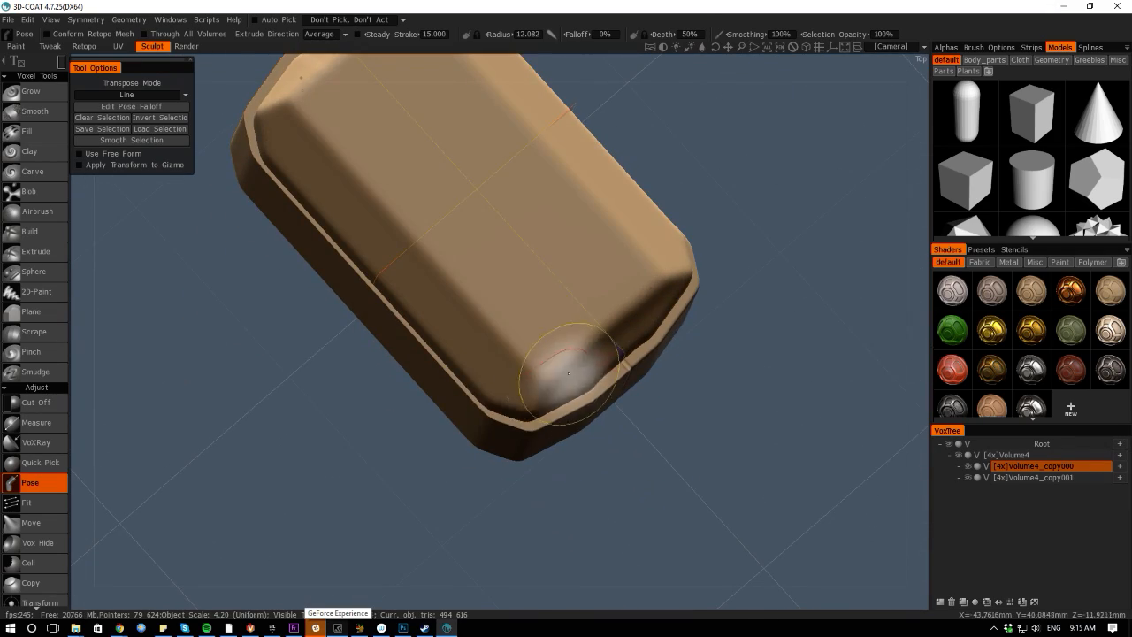
left_click_drag(350, 581, 374, 482)
middle_click_drag(374, 483, 548, 573)
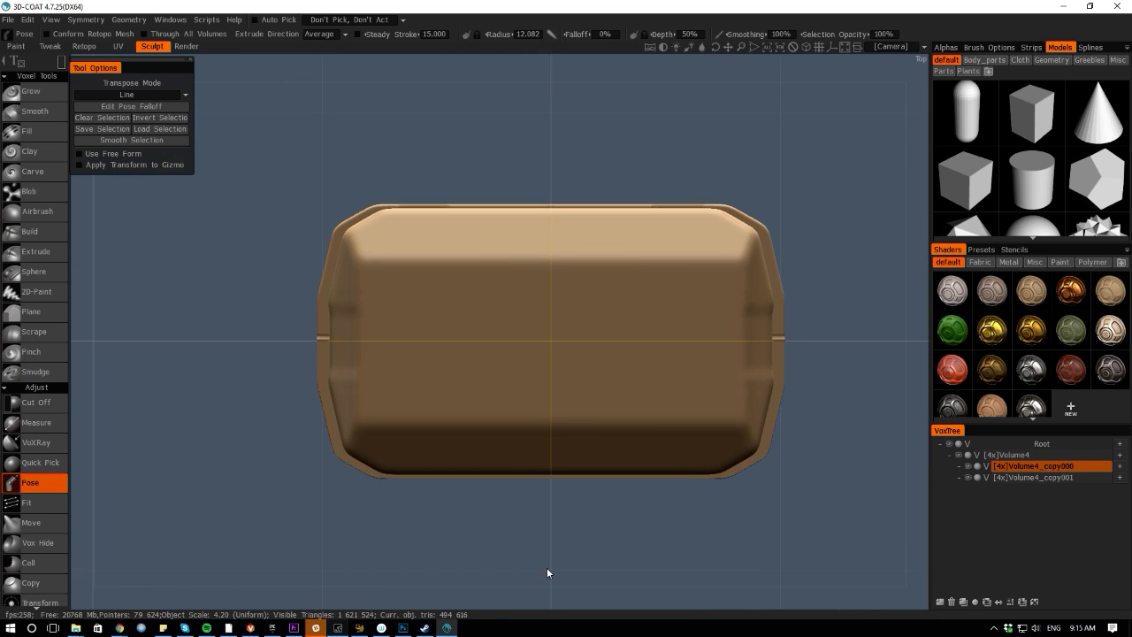
key("space")
left_click(387, 398)
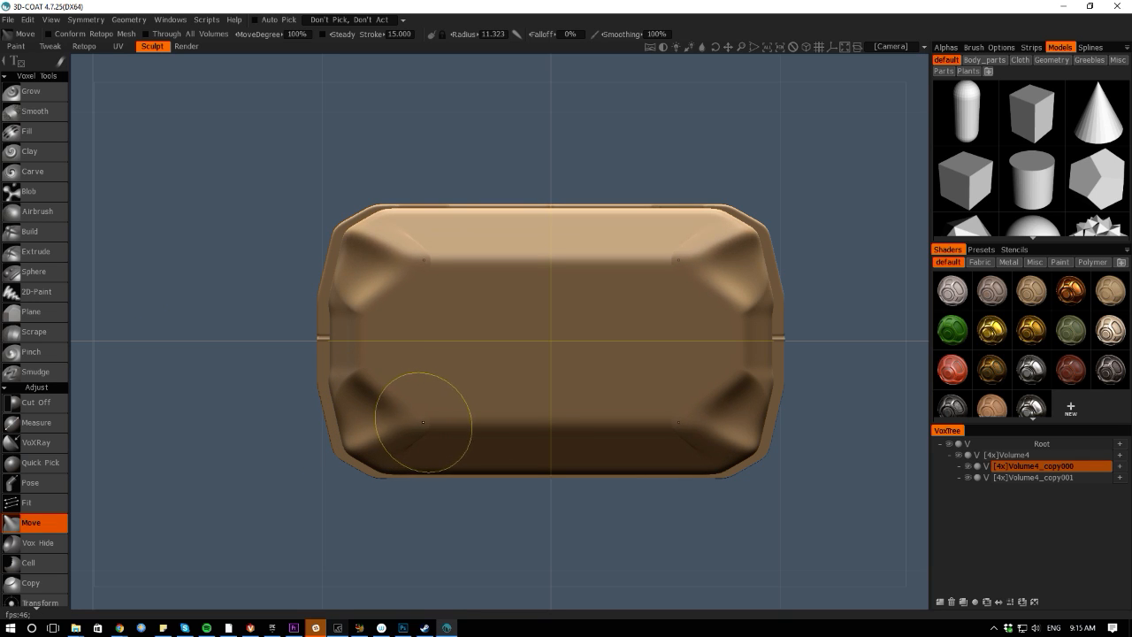
left_click_drag(447, 420, 442, 420)
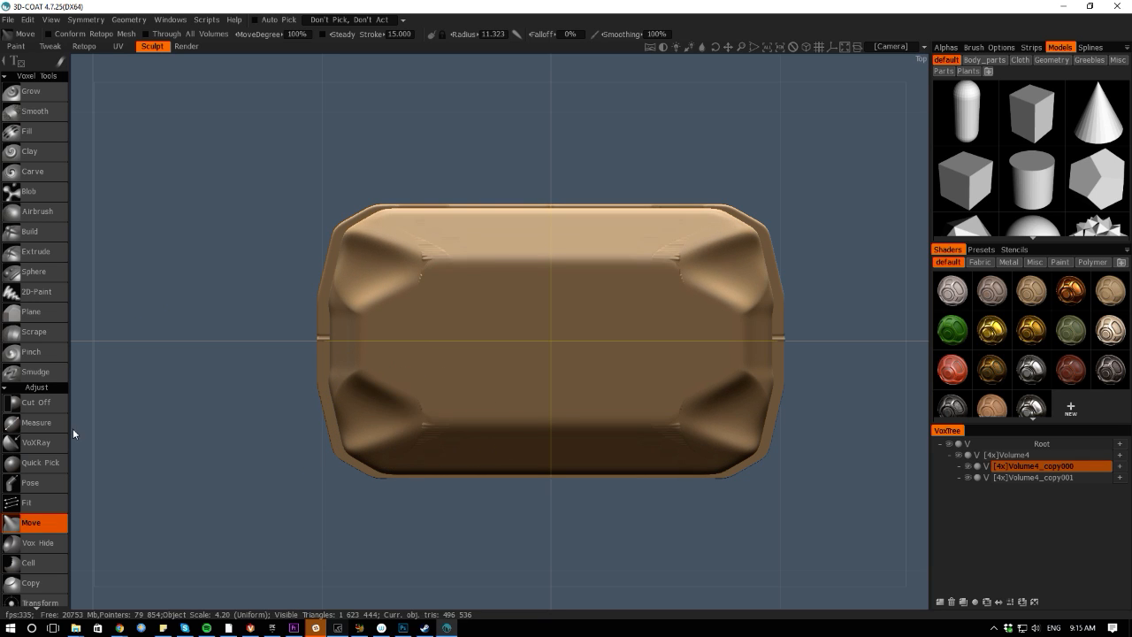
left_click_drag(72, 428, 221, 447)
key("Return")
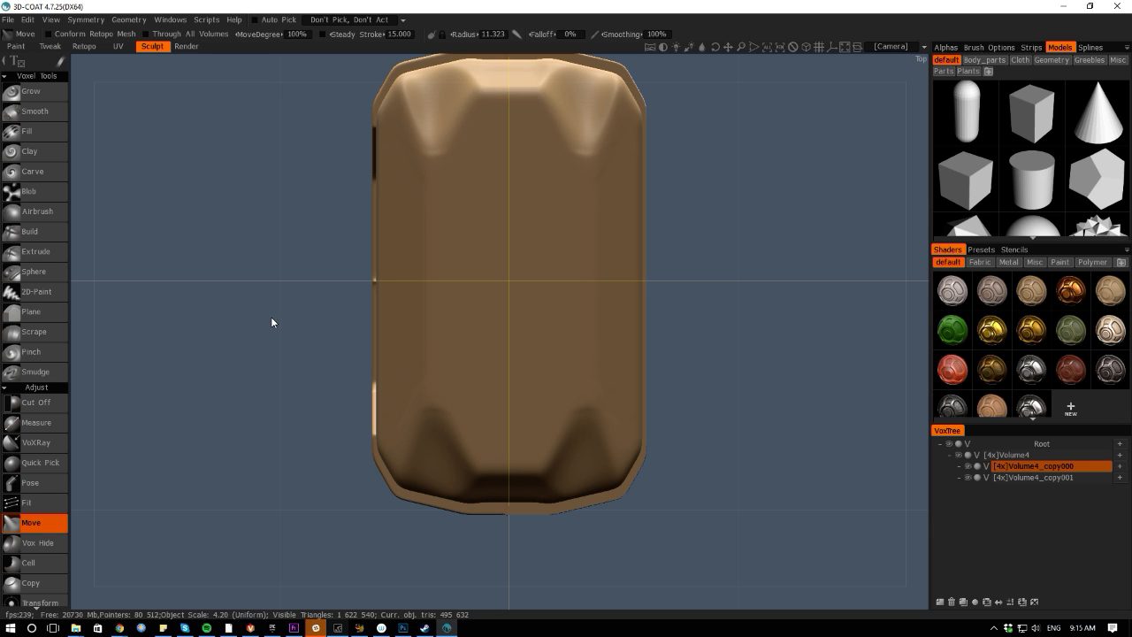
Stretch the top section slightly along its length with Transform so its ends sit closer to the lower volume's rim
mouse_move(77, 441)
left_mouse_down()
mouse_move(273, 384)
mouse_move(240, 354)
mouse_move(172, 430)
mouse_move(212, 501)
mouse_move(205, 374)
mouse_move(318, 387)
left_mouse_up()
left_click_drag(109, 435, 185, 498)
key("space")
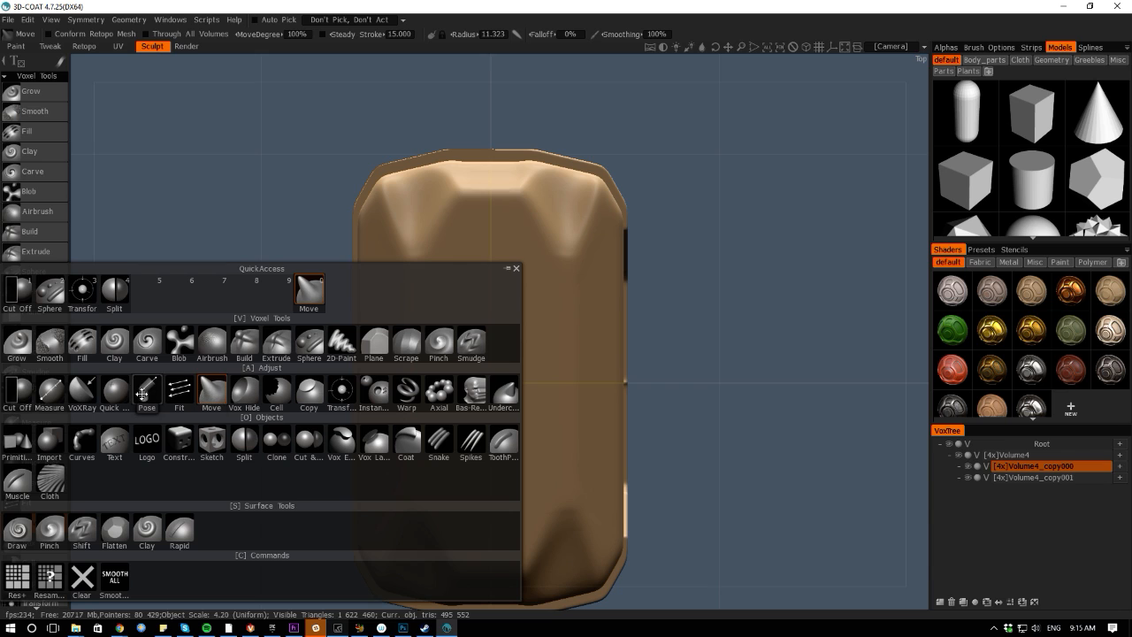
left_click(81, 290)
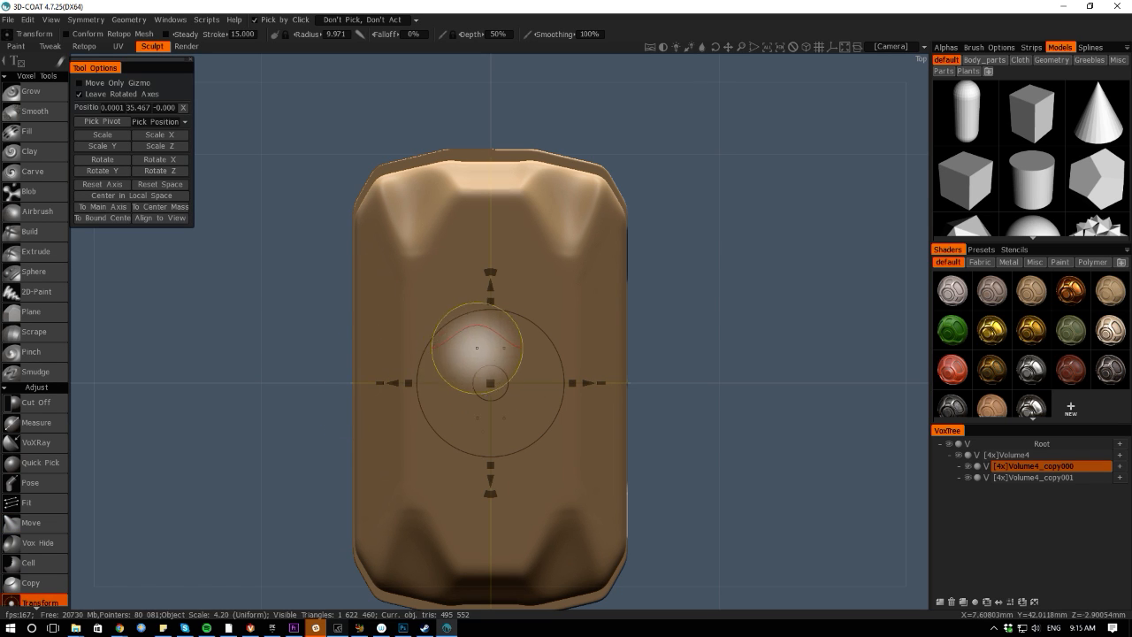
left_click_drag(490, 284, 491, 281)
key("ctrl+z")
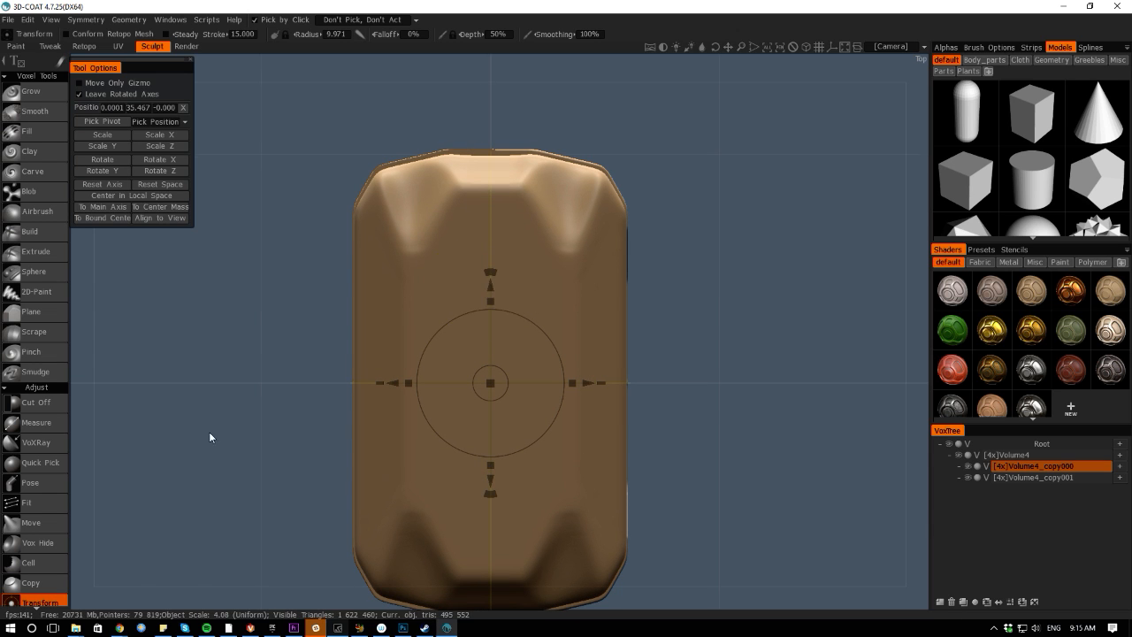
left_click_drag(208, 431, 278, 378)
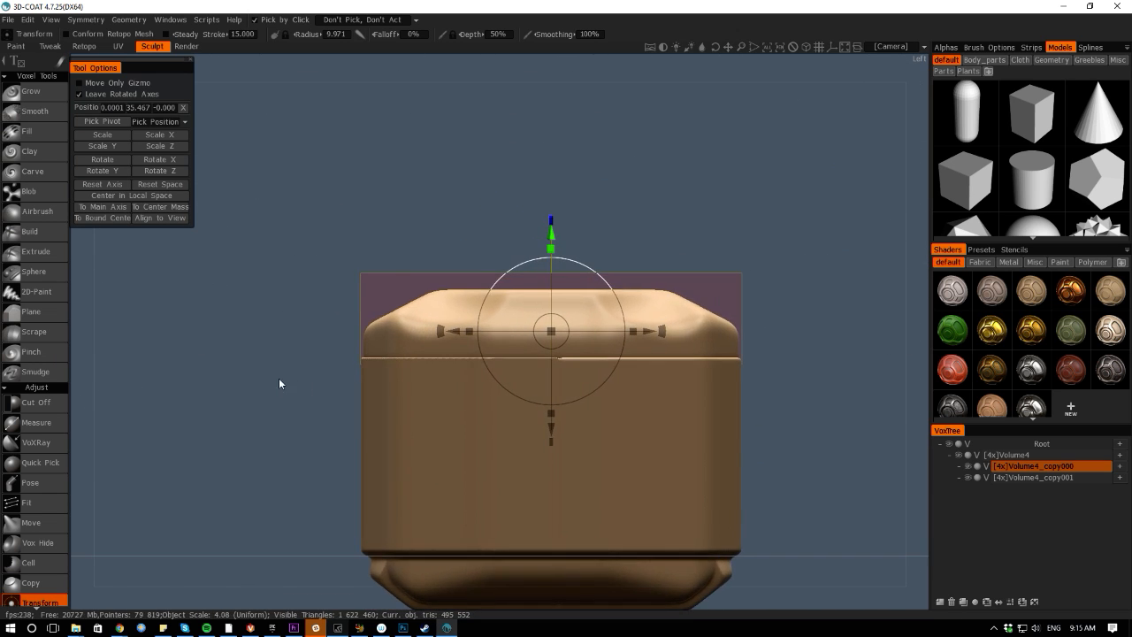
key("space")
left_click(51, 239)
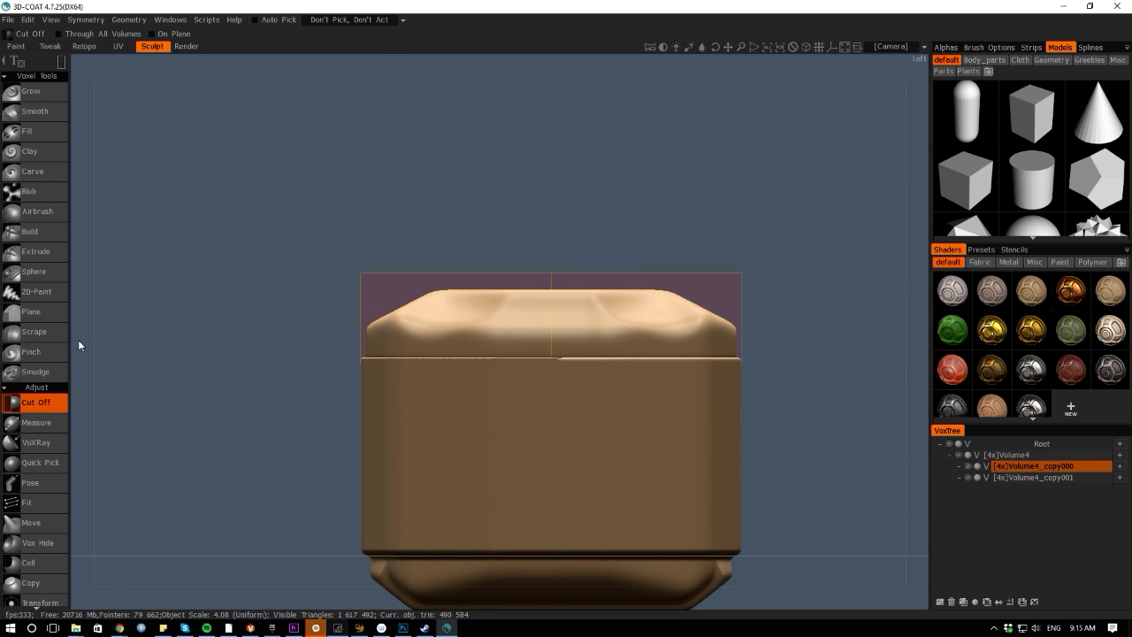
Examine the reshaped top section, side profile, front panel and feet from several directions
left_click_drag(79, 345, 416, 311)
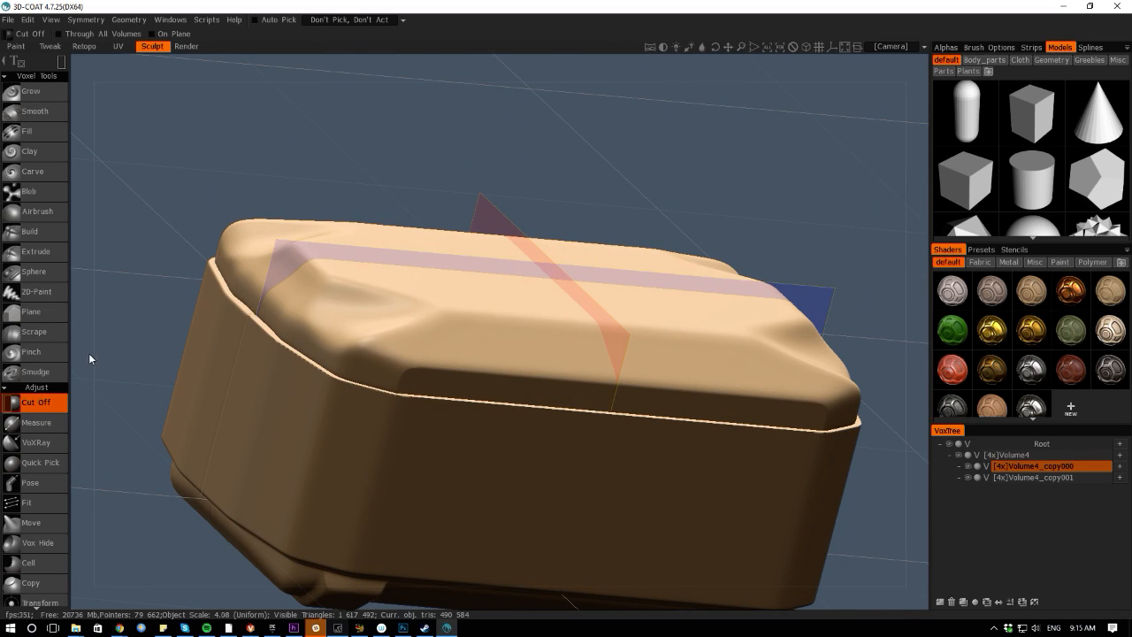
left_click_drag(89, 353, 176, 354)
middle_click_drag(177, 355, 389, 388)
right_click_drag(389, 388, 407, 402)
right_click_drag(350, 334, 236, 329)
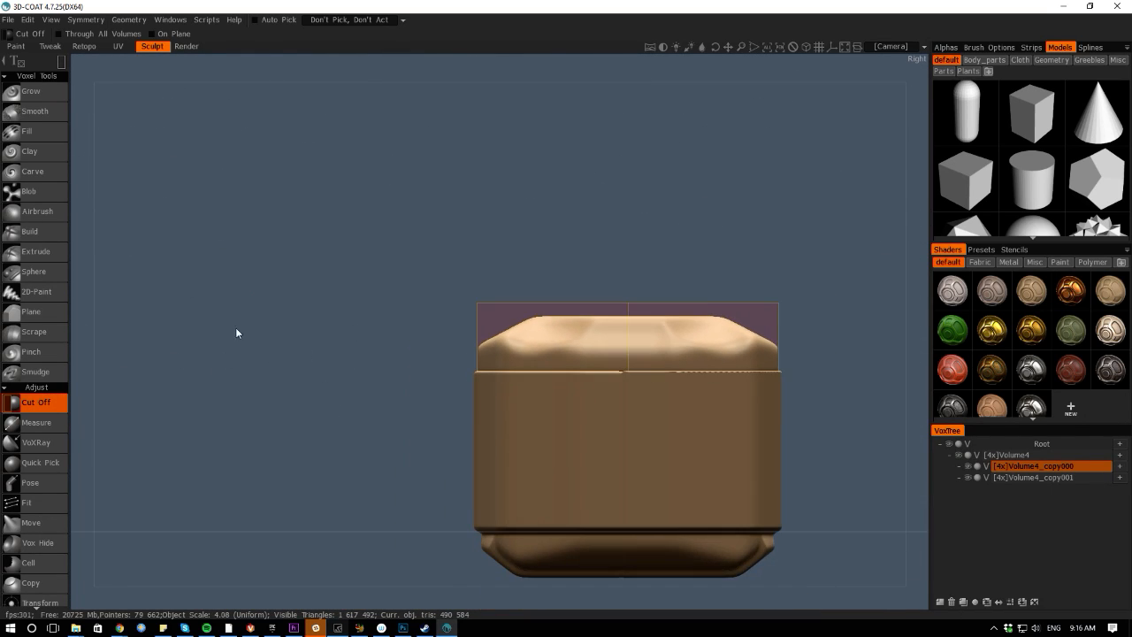
left_click_drag(237, 333, 332, 447)
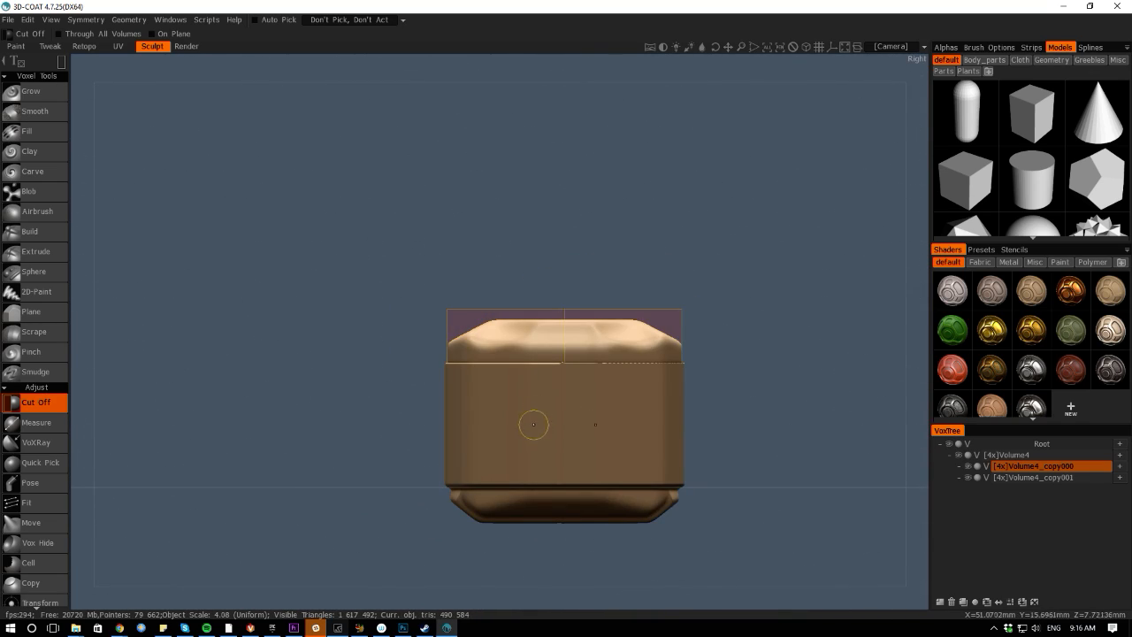
left_click_drag(80, 418, 291, 338)
right_click_drag(291, 340, 399, 508)
middle_click_drag(398, 508, 337, 470)
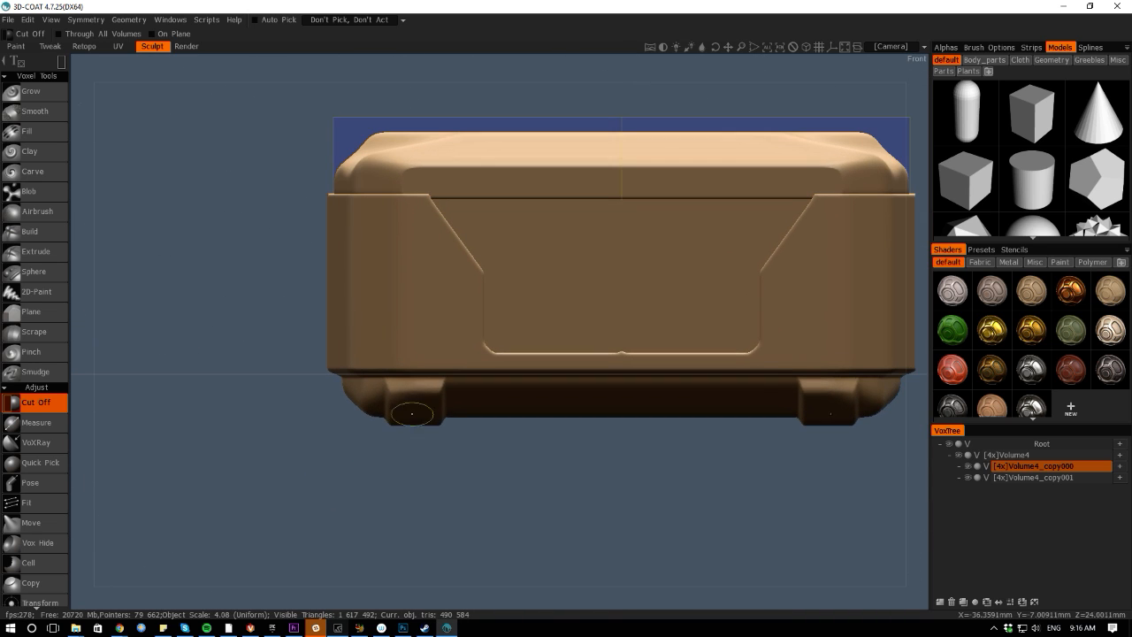
right_click_drag(512, 460, 515, 544)
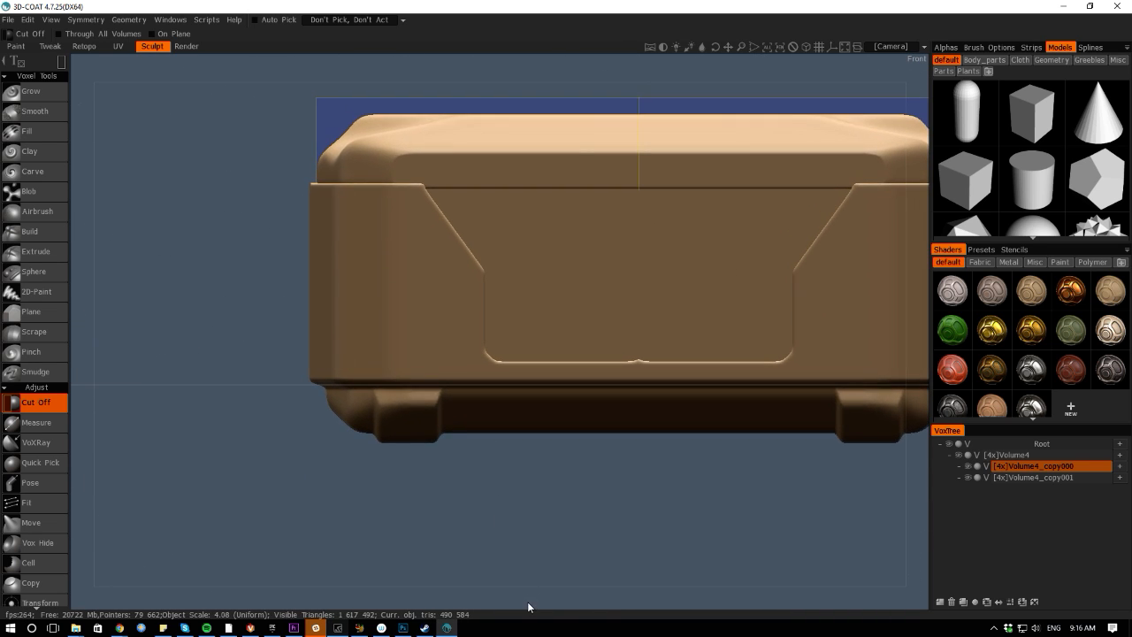
left_click_drag(529, 606, 534, 520)
Choose the Sphere tool with a curved stroke mode, try a stroke across the underside and undo it
key("space")
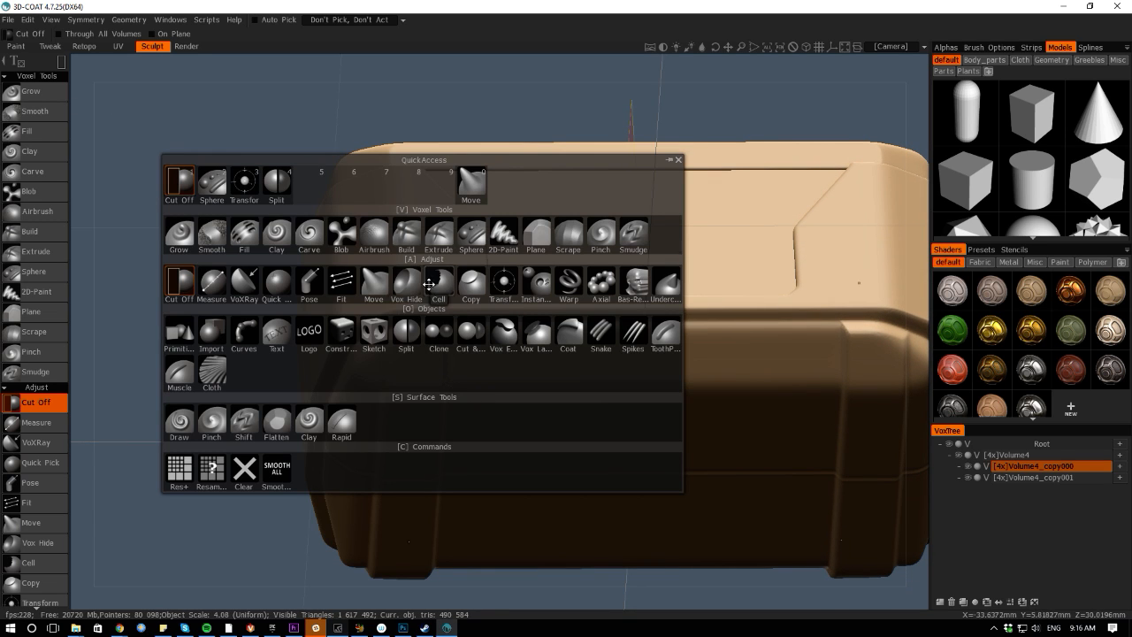
left_click(471, 233)
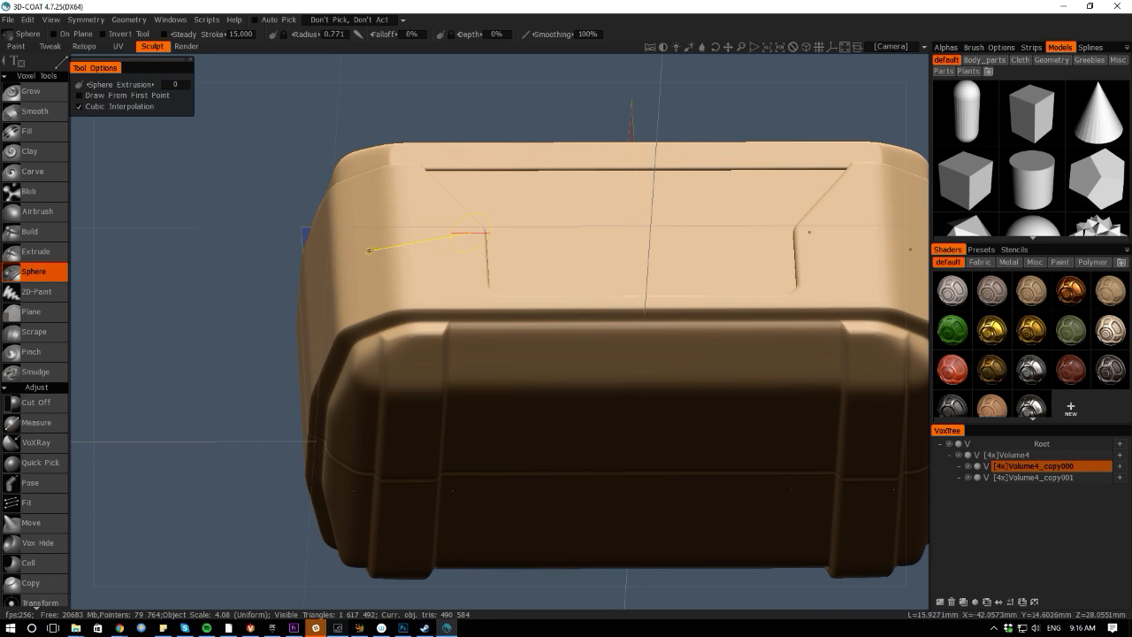
mouse_move(62, 63)
left_click(141, 65)
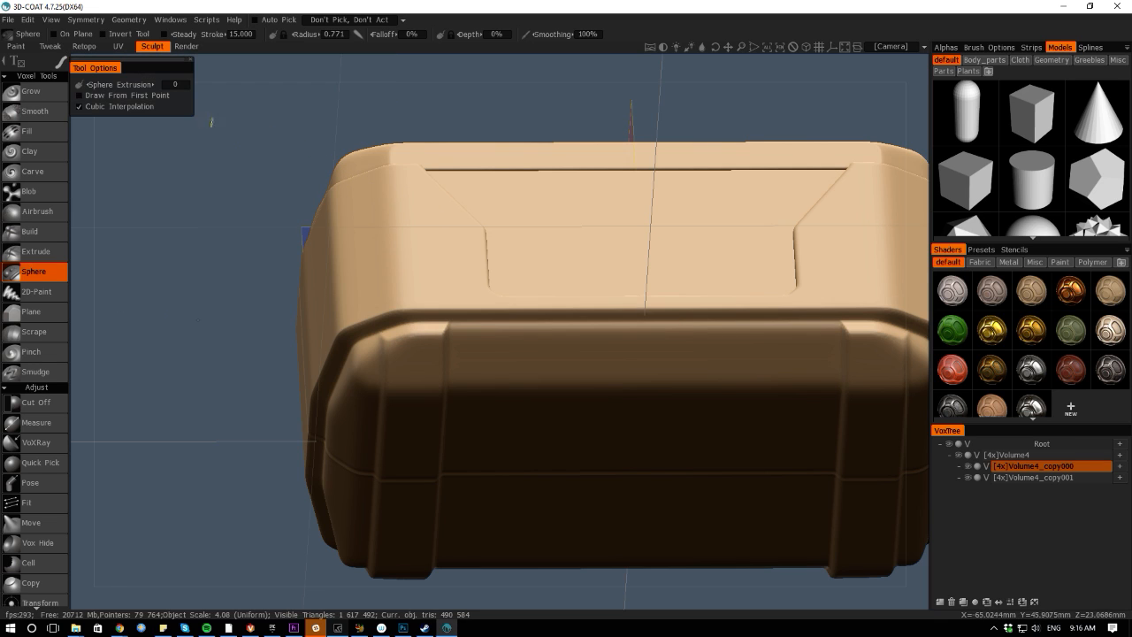
left_click_drag(492, 363, 548, 380)
key("ctrl+z")
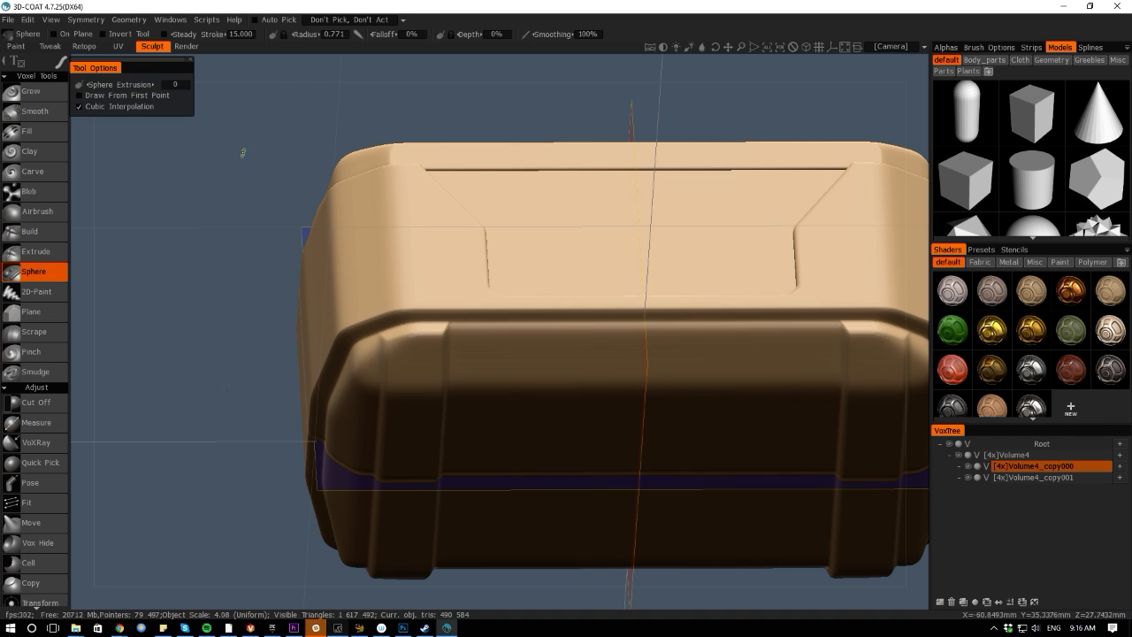
Try freehand Sphere strokes on the underside between the two feet, below the rim, and undo them
key("space")
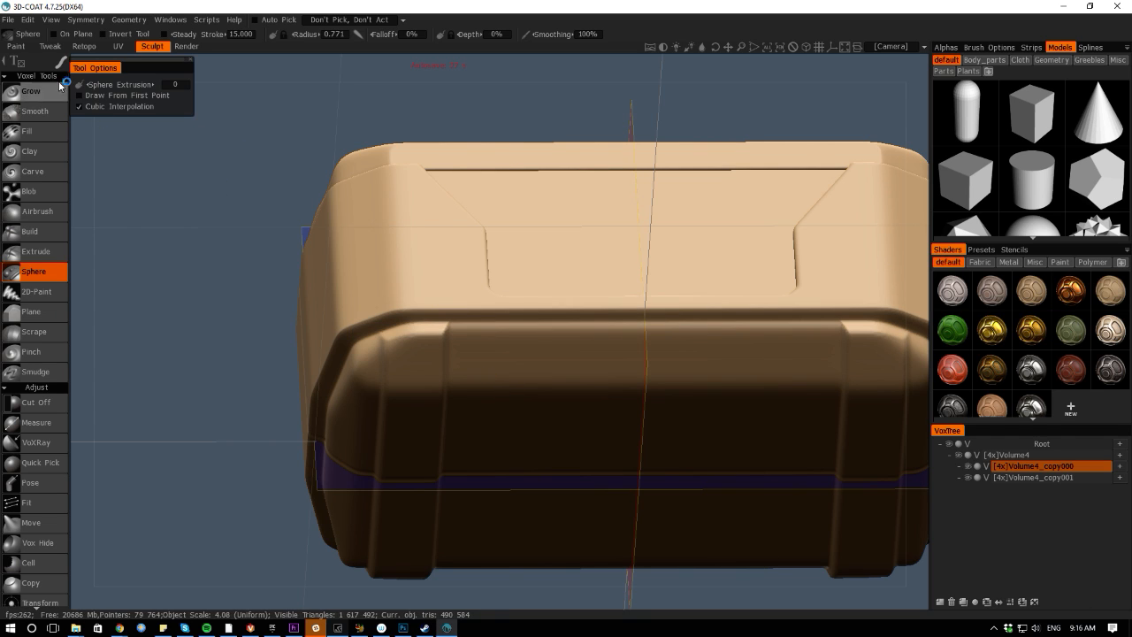
key("space")
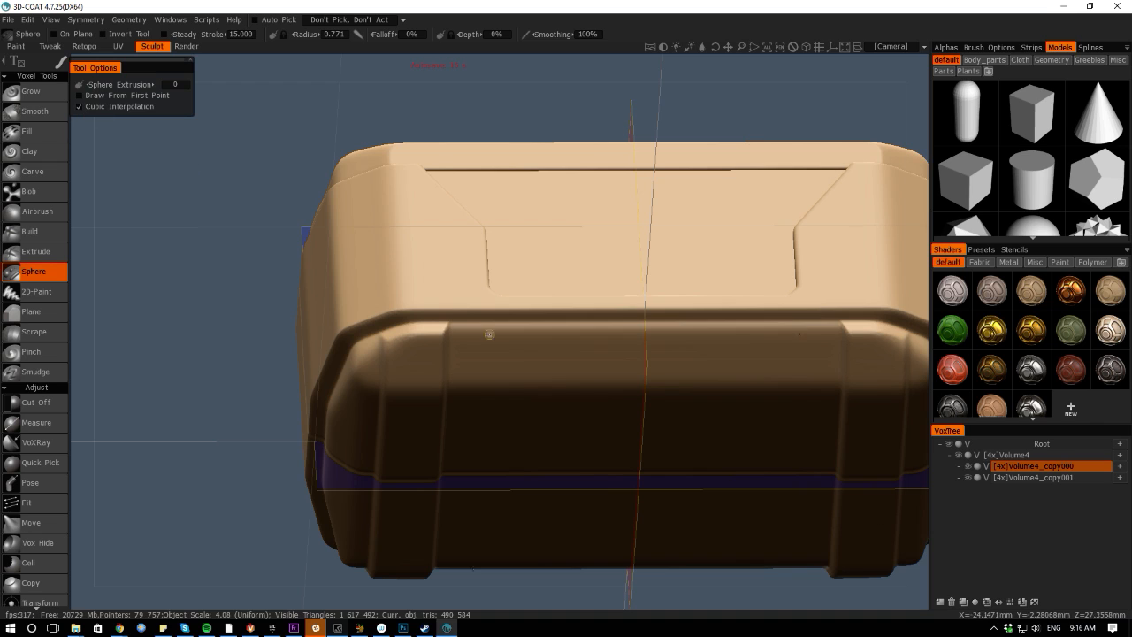
left_click_drag(468, 357, 526, 361)
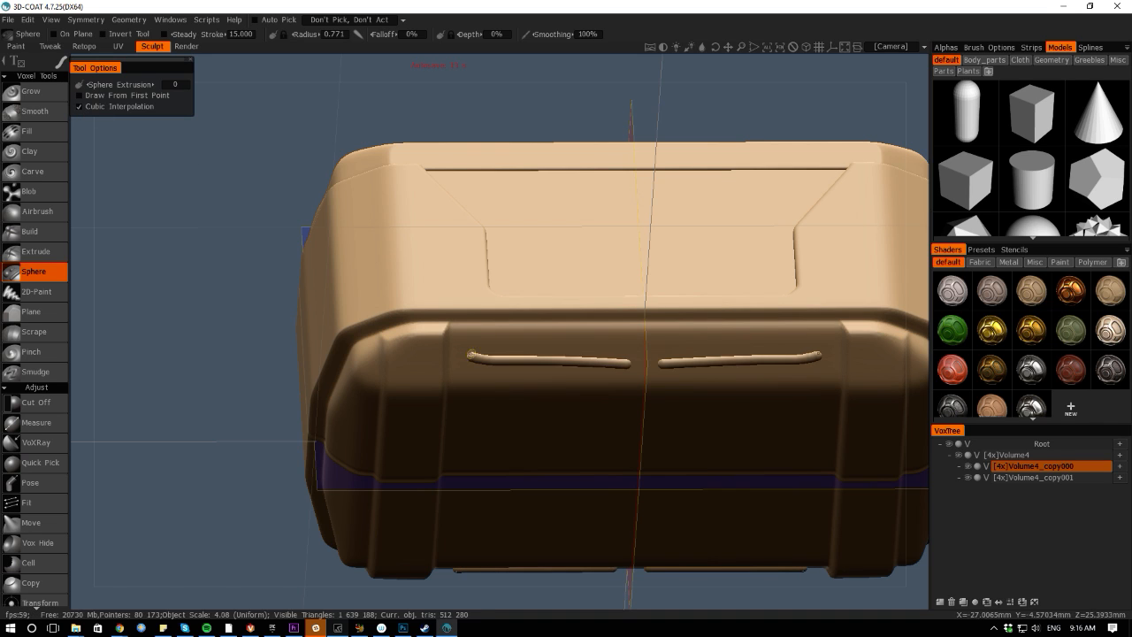
key("ctrl+z")
left_click(451, 331)
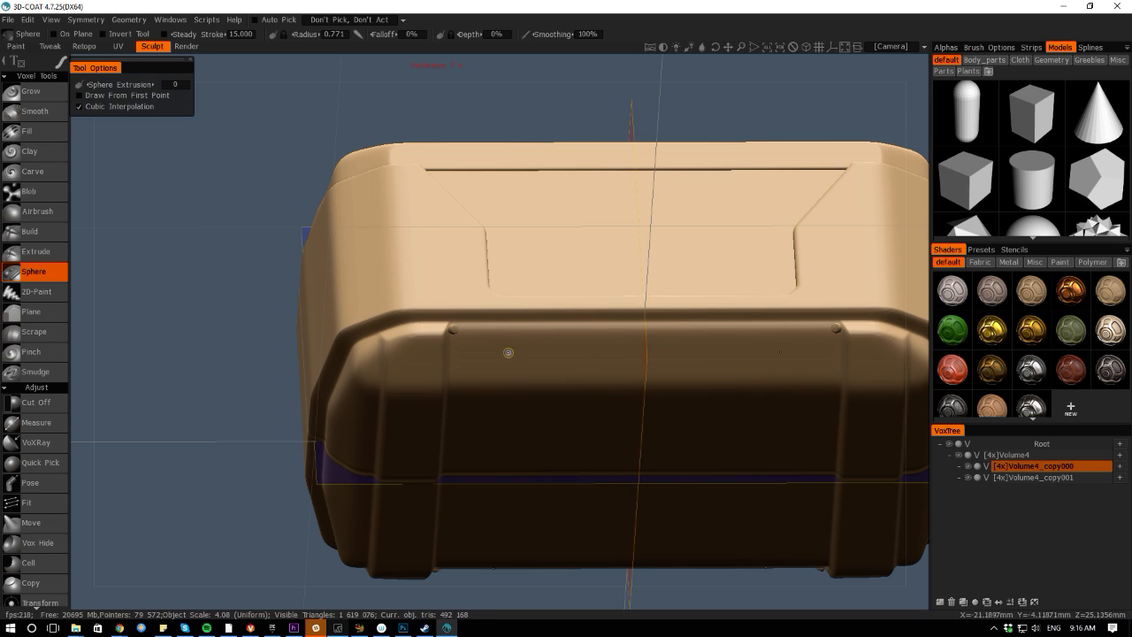
key("ctrl+z")
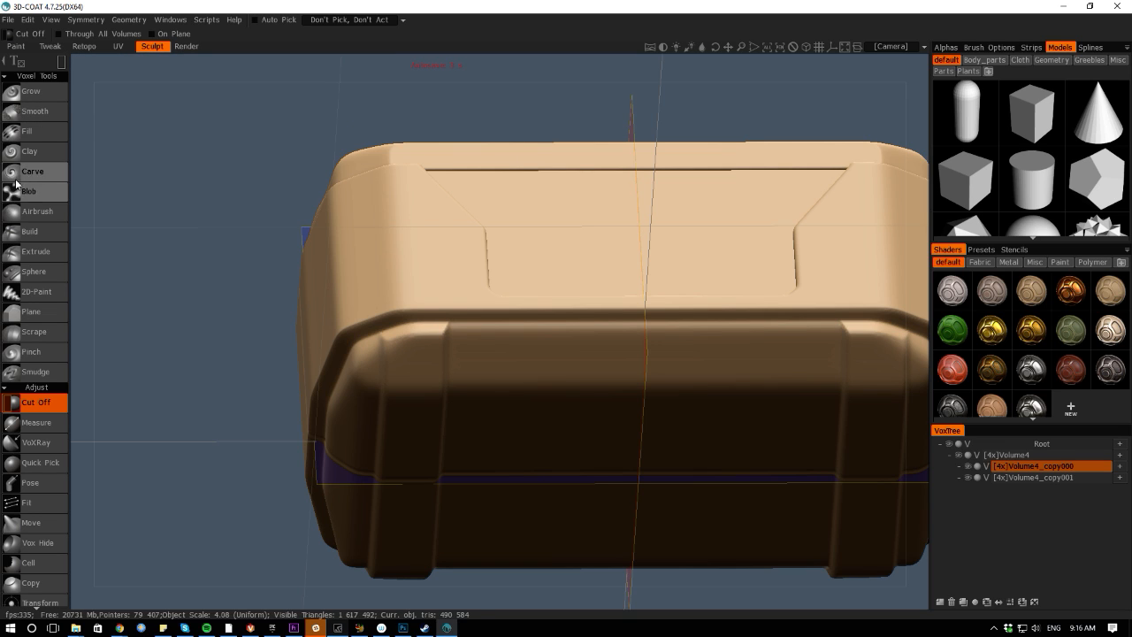
Reselect the Sphere tool, switch it to a straight-line stroke mode and set the radius to 0.921
left_click(35, 270)
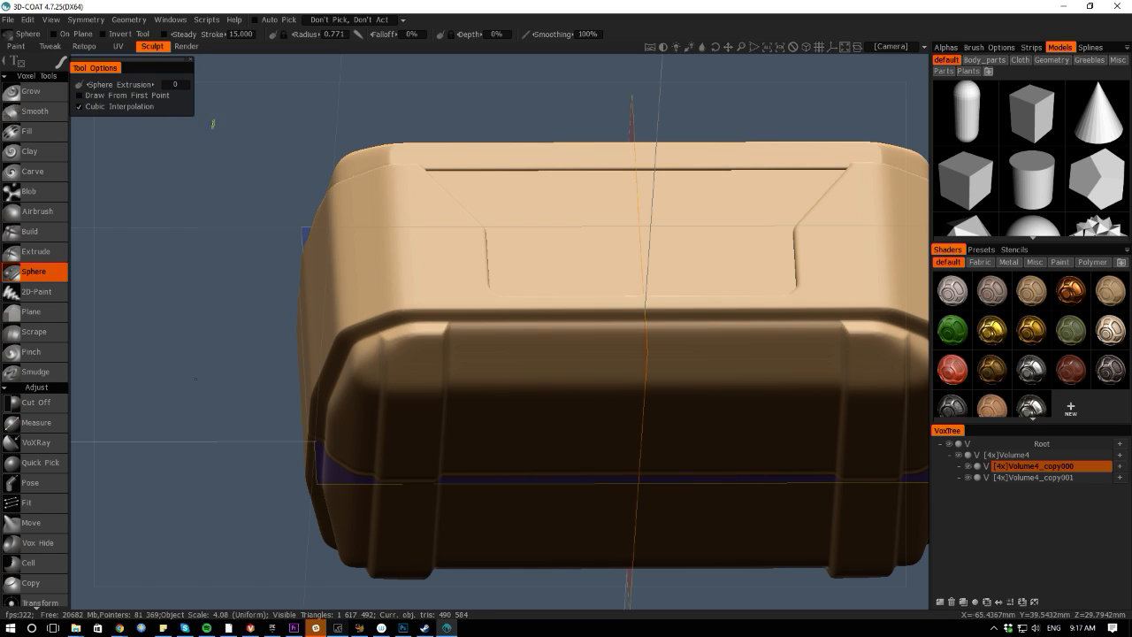
key("space")
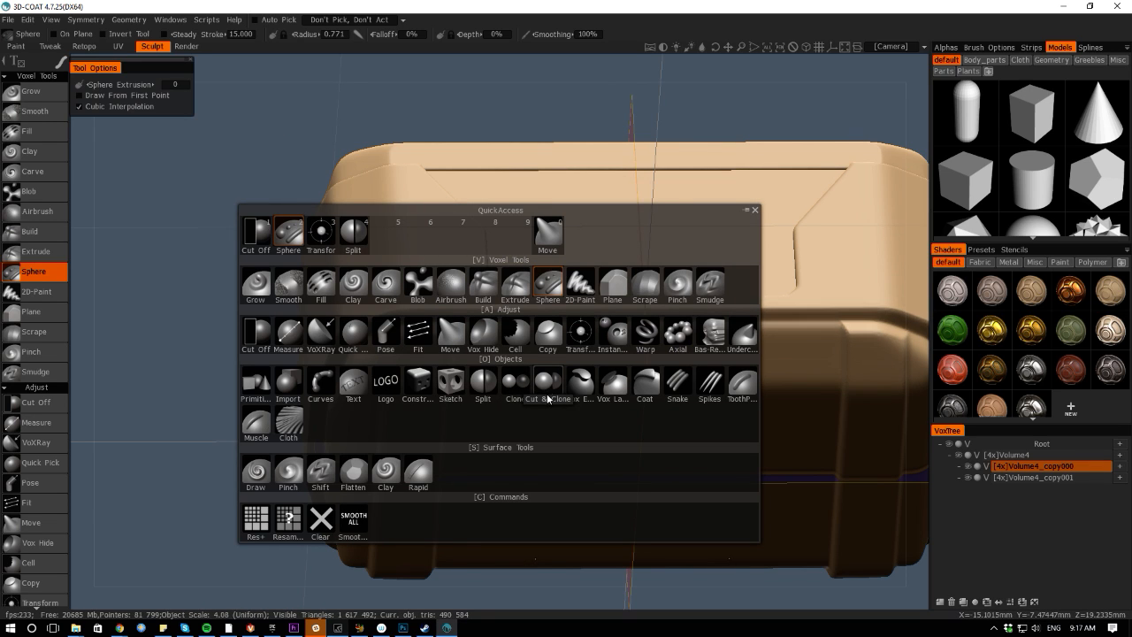
key("space")
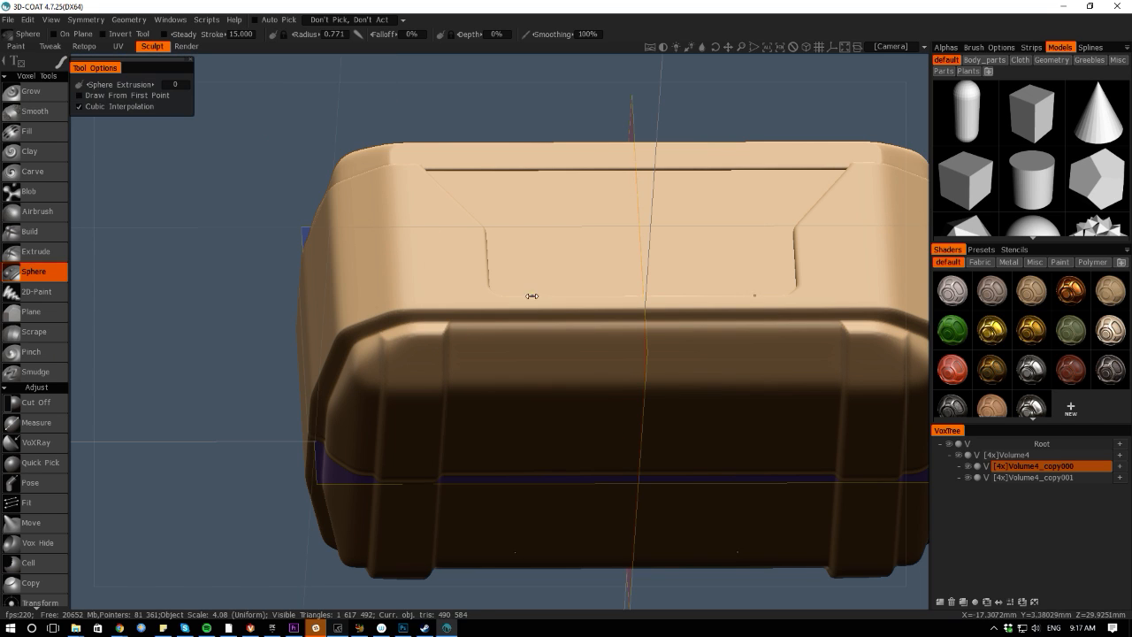
key("e")
left_click(479, 283)
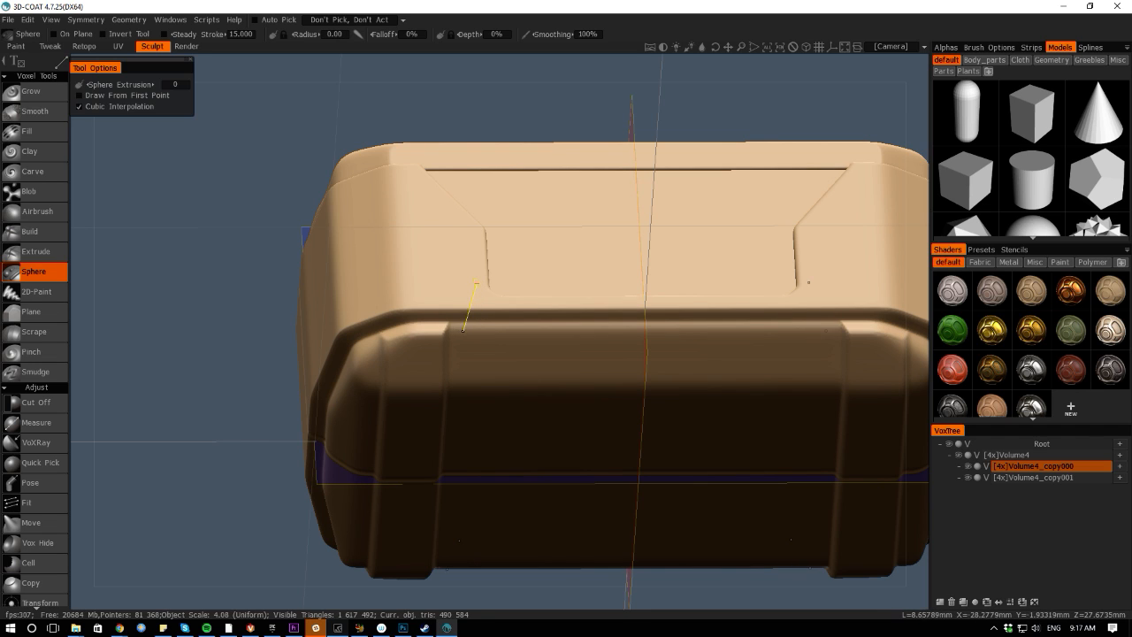
right_click_drag(476, 331, 465, 332)
right_click(463, 331)
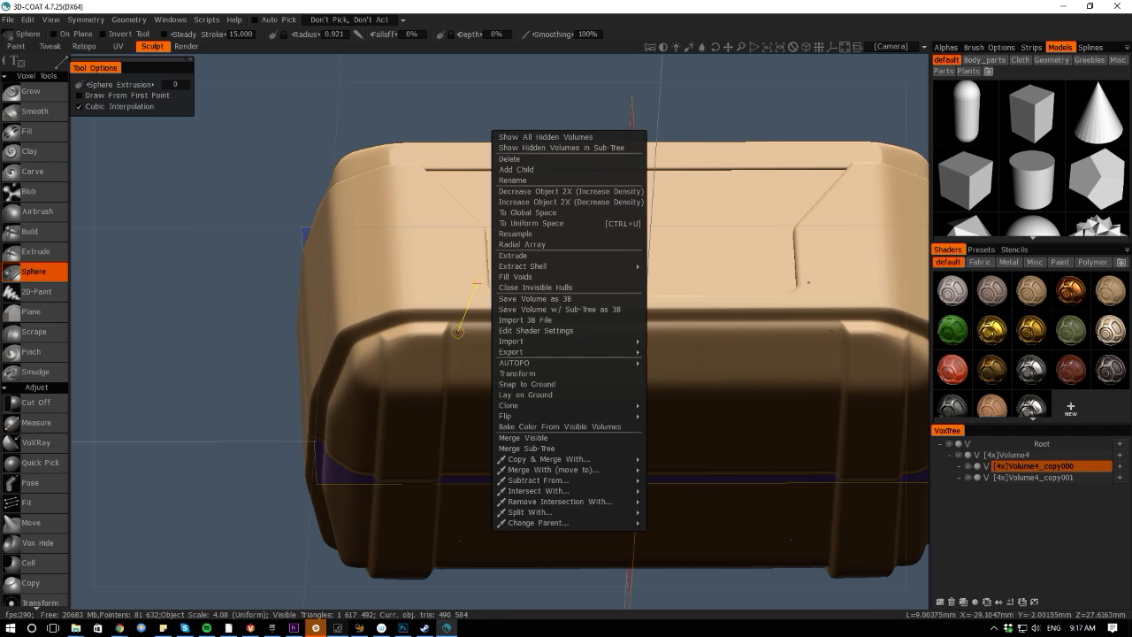
Try short mirrored straight Sphere lines beside the feet, just under the rim, and undo them
left_click(461, 328)
left_click(565, 330)
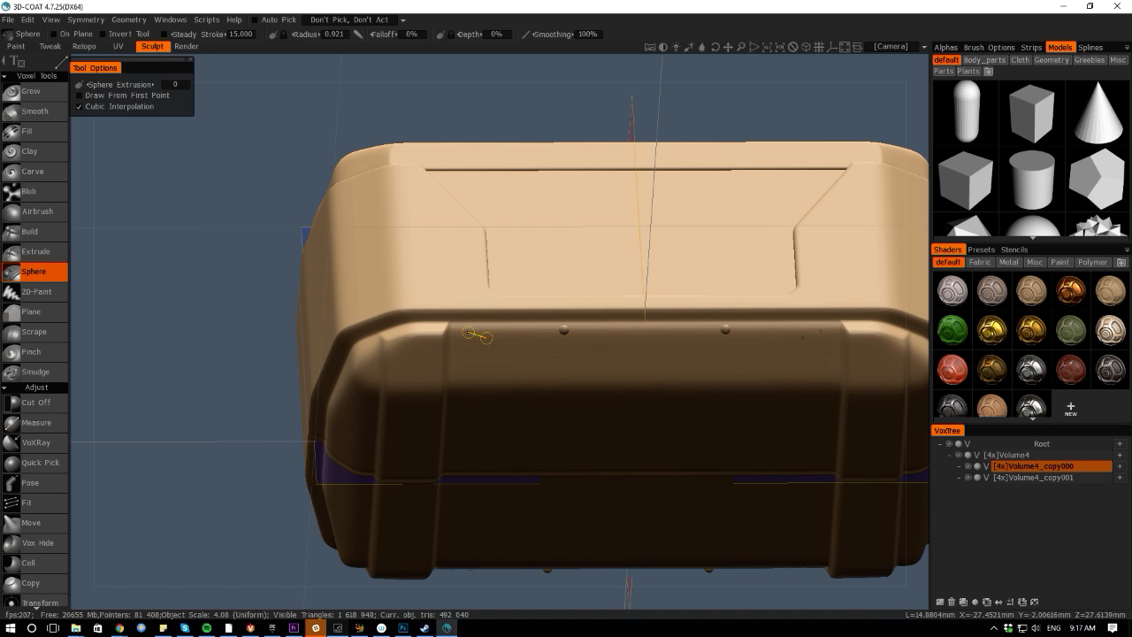
key("ctrl+z")
left_click(458, 332)
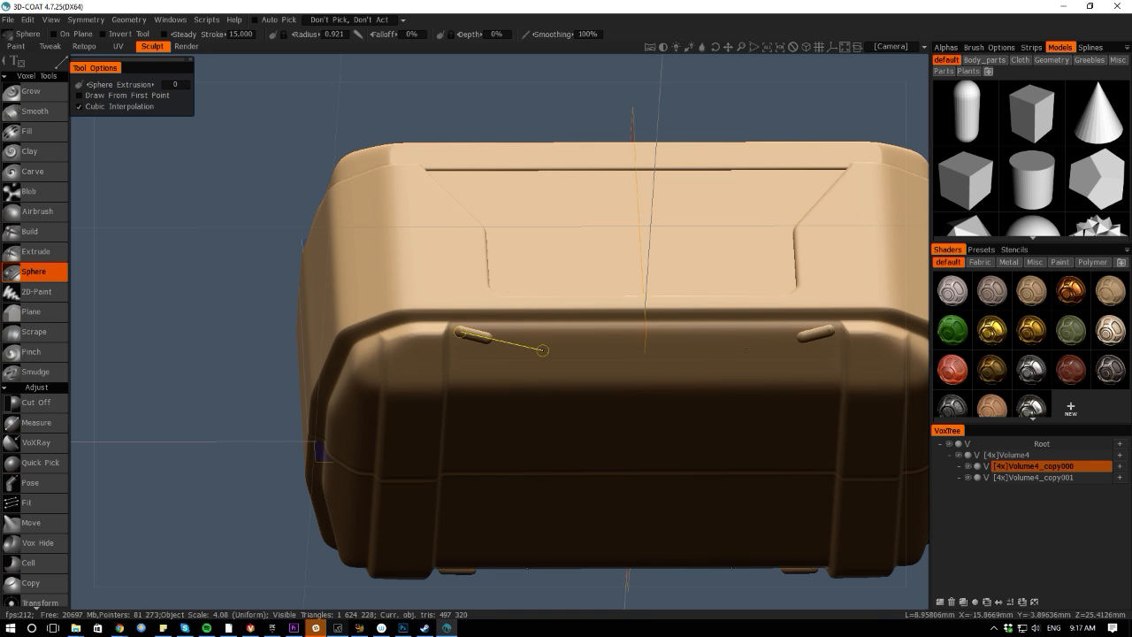
key("ctrl+z")
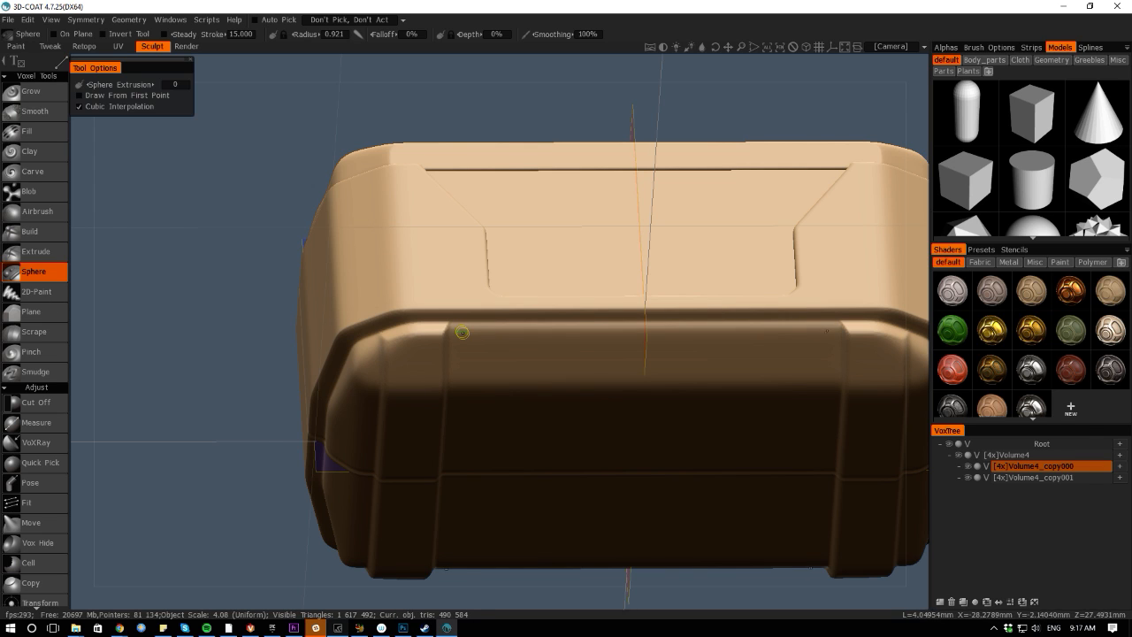
Try a straight Sphere line about 30 mm long from the foot's inner edge to the symmetry plane and undo it
middle_click_drag(494, 331, 502, 335)
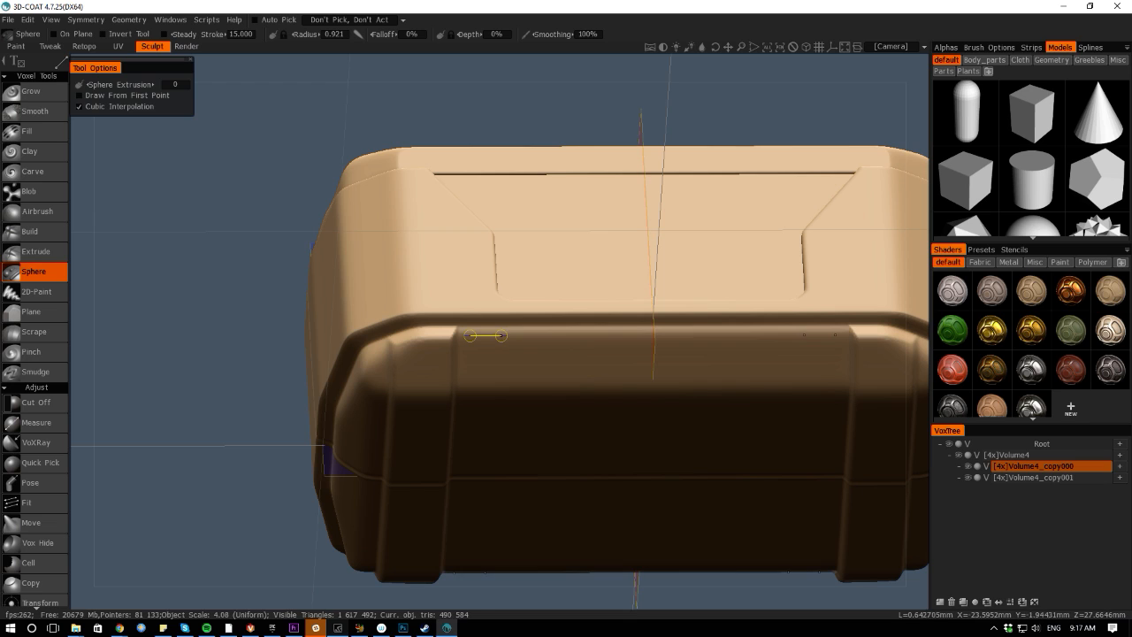
left_click(500, 336)
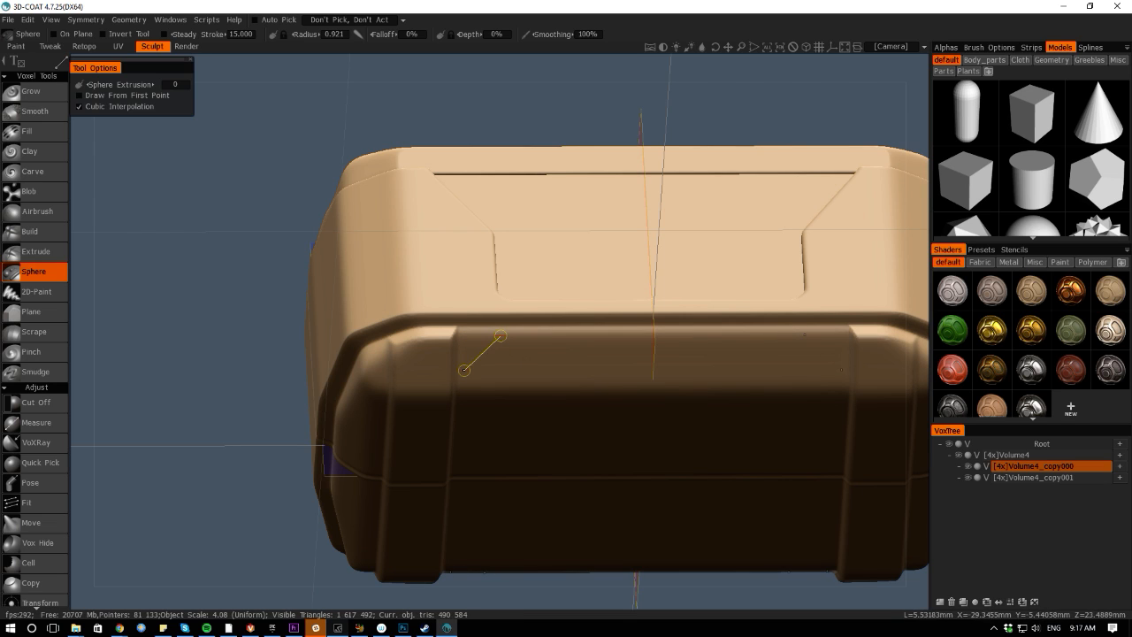
left_click(462, 371)
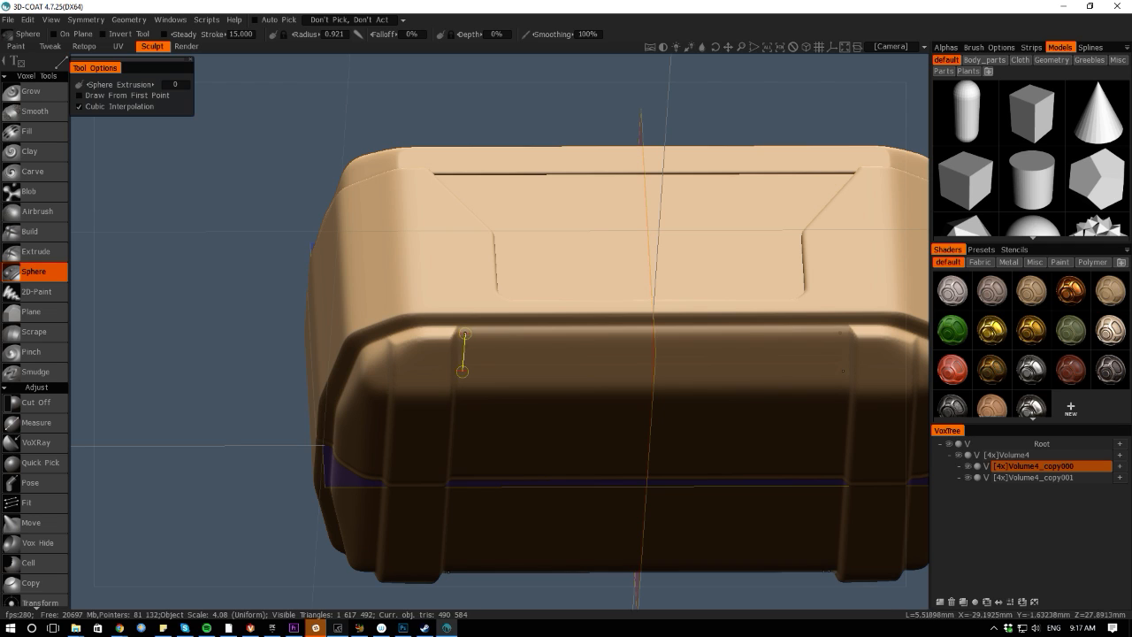
left_click(469, 335)
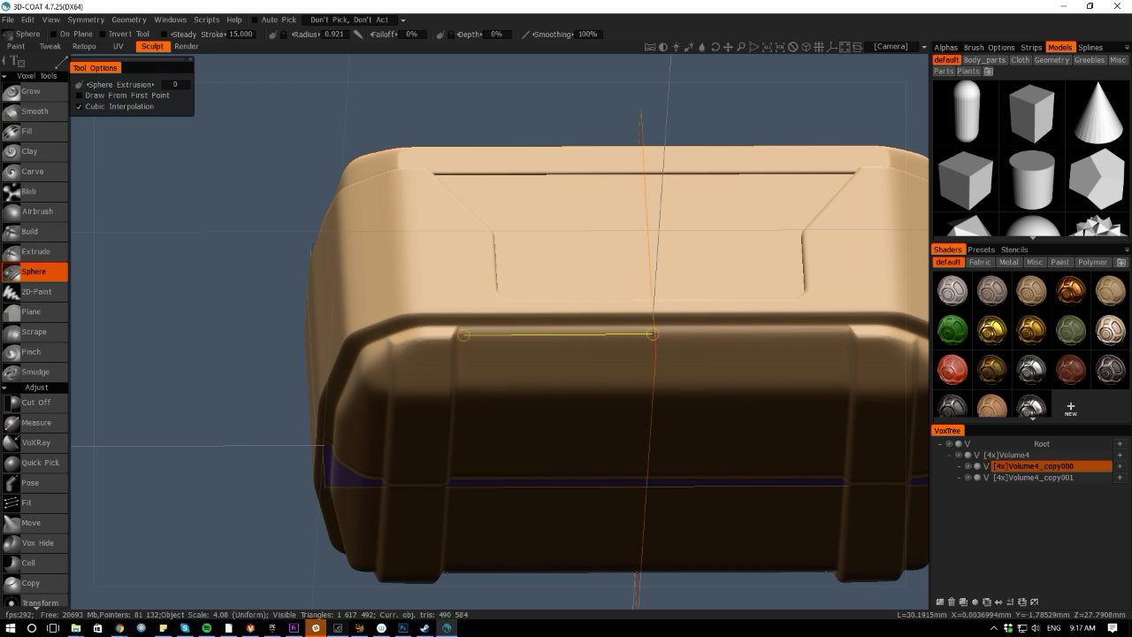
left_click(652, 333)
left_click_drag(85, 250, 168, 297)
key("ctrl+z")
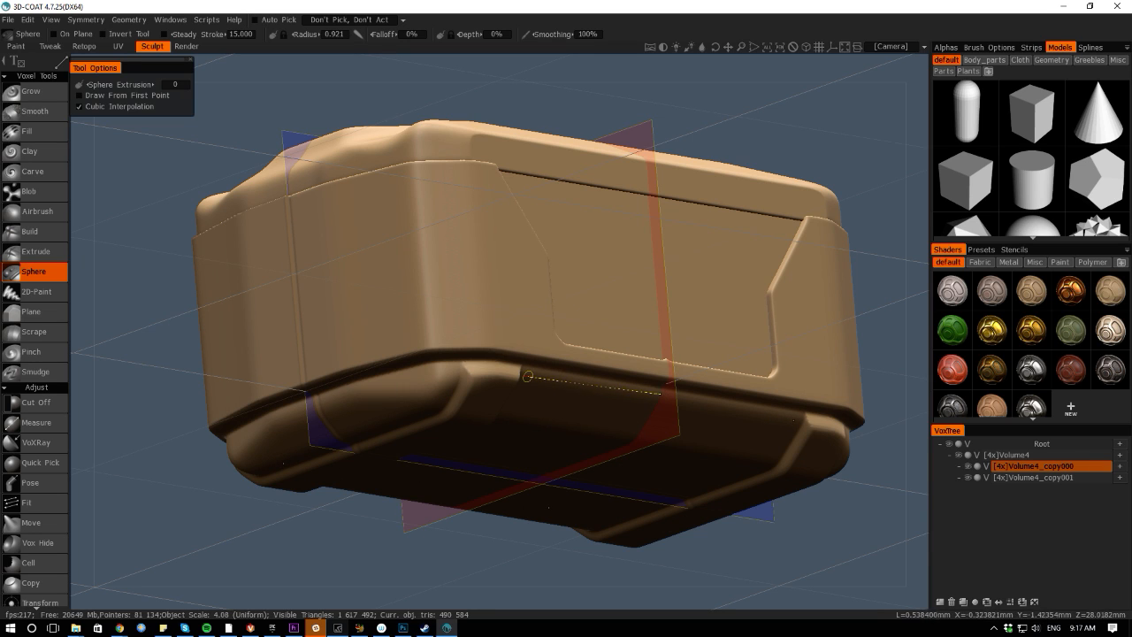
Set the Sphere radius to 0.647, try a straight line about 29 mm long under the rim up to the symmetry plane and undo it
middle_click_drag(528, 376, 530, 383)
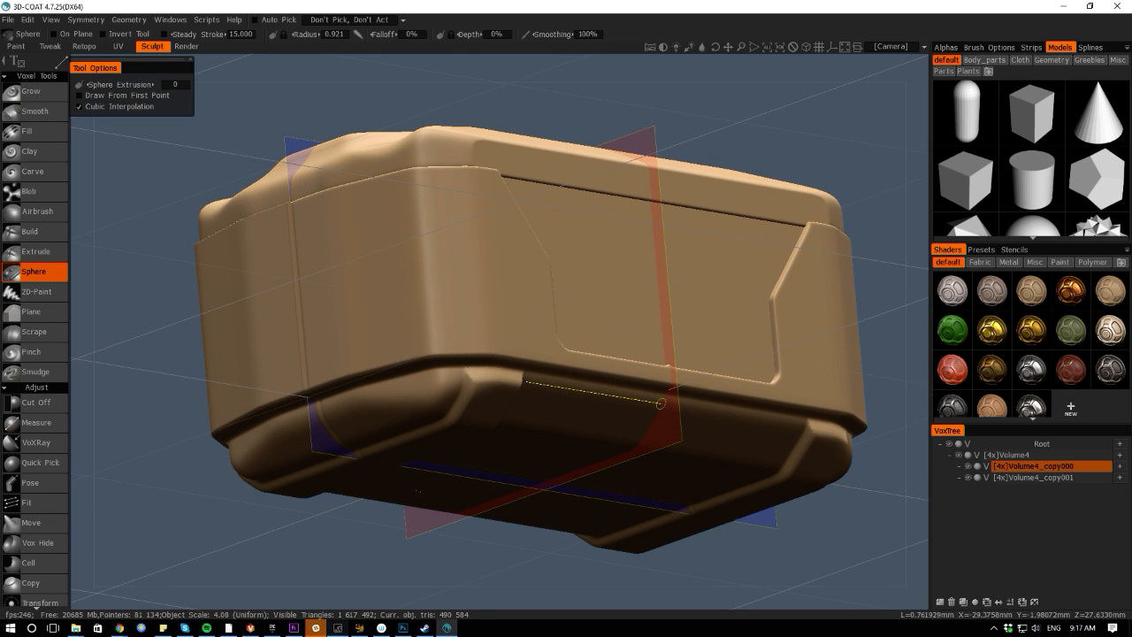
right_click(527, 382)
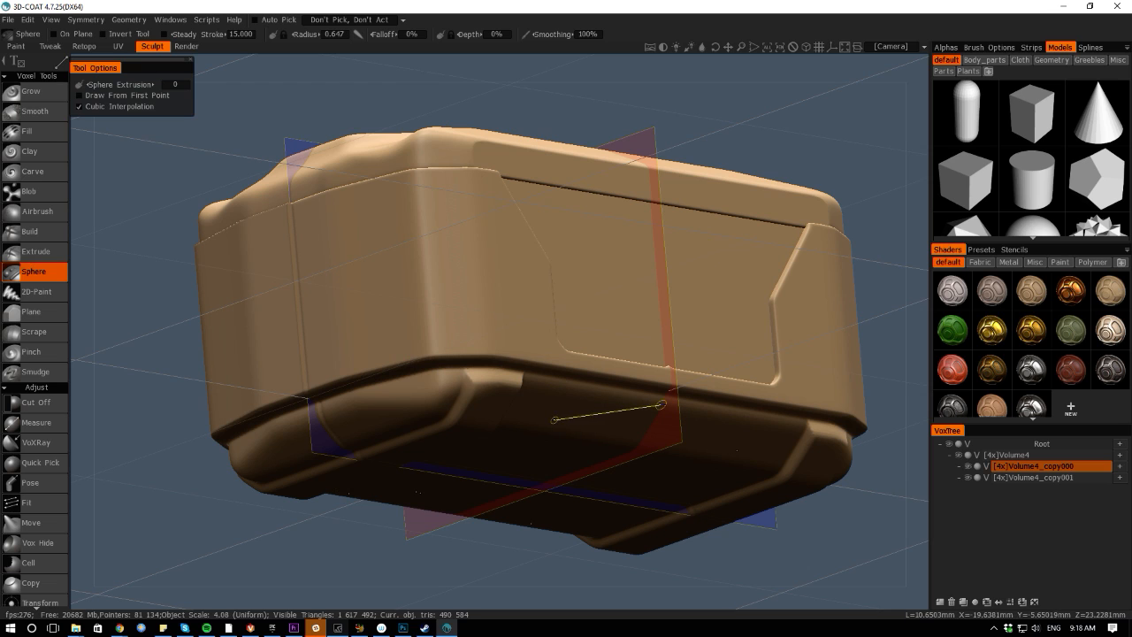
left_click(554, 420)
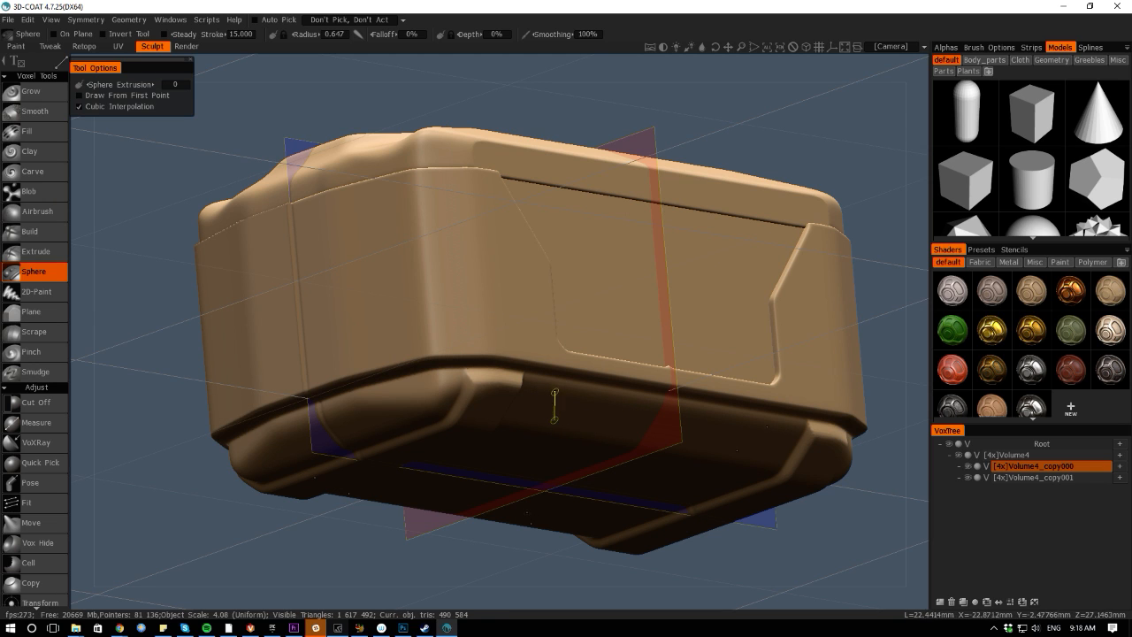
left_click(549, 392)
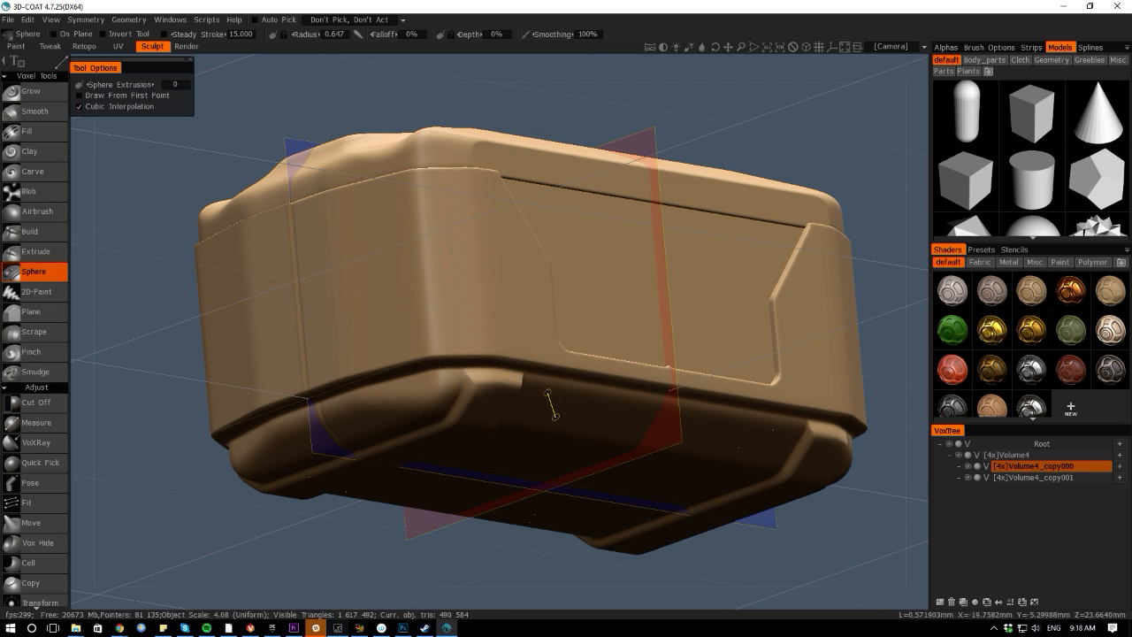
middle_click_drag(547, 395, 559, 406)
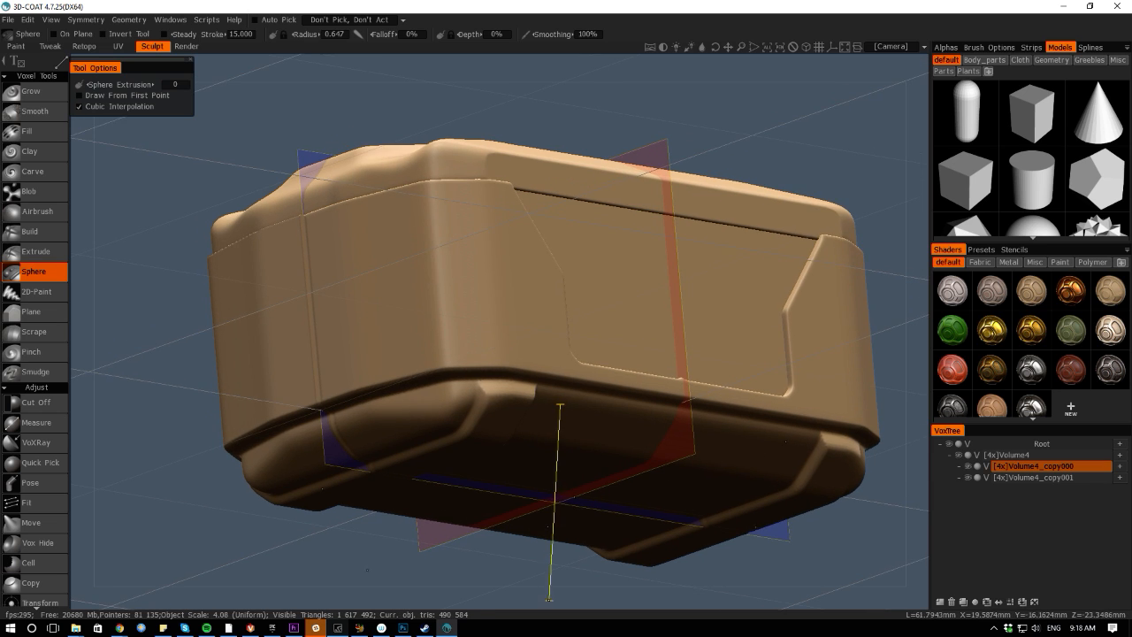
left_click_drag(560, 404, 477, 344, "alt")
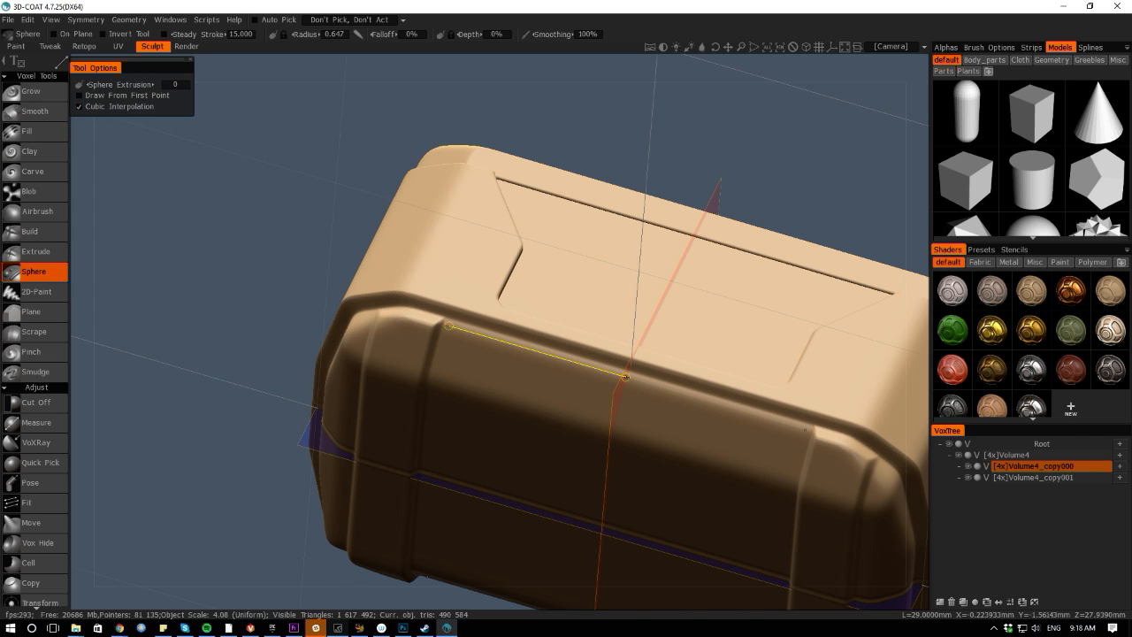
left_click(625, 378)
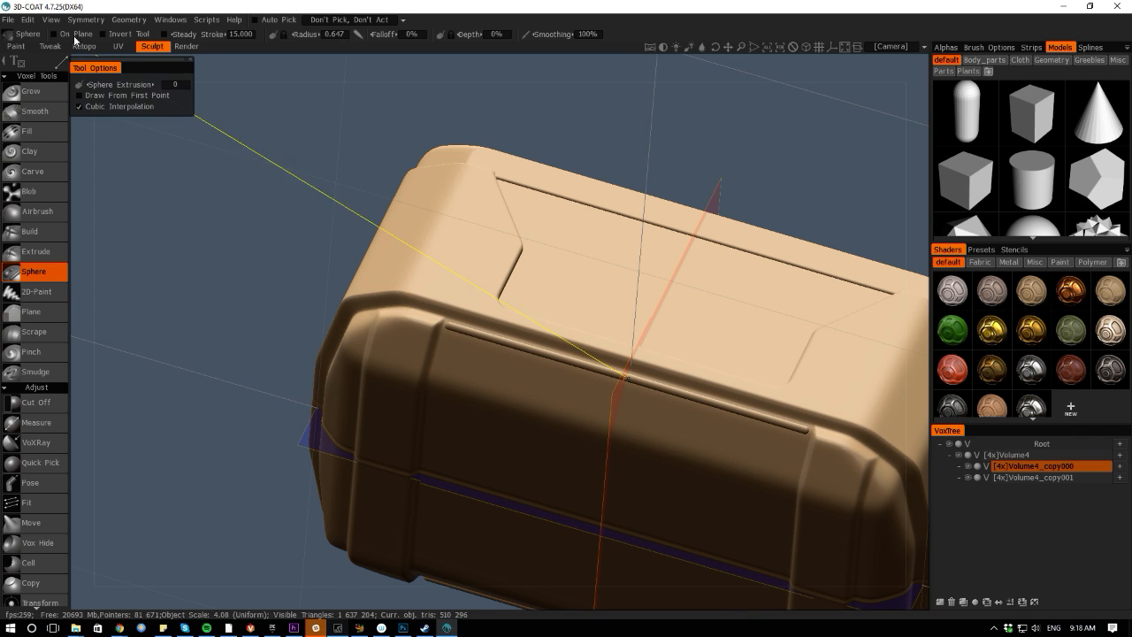
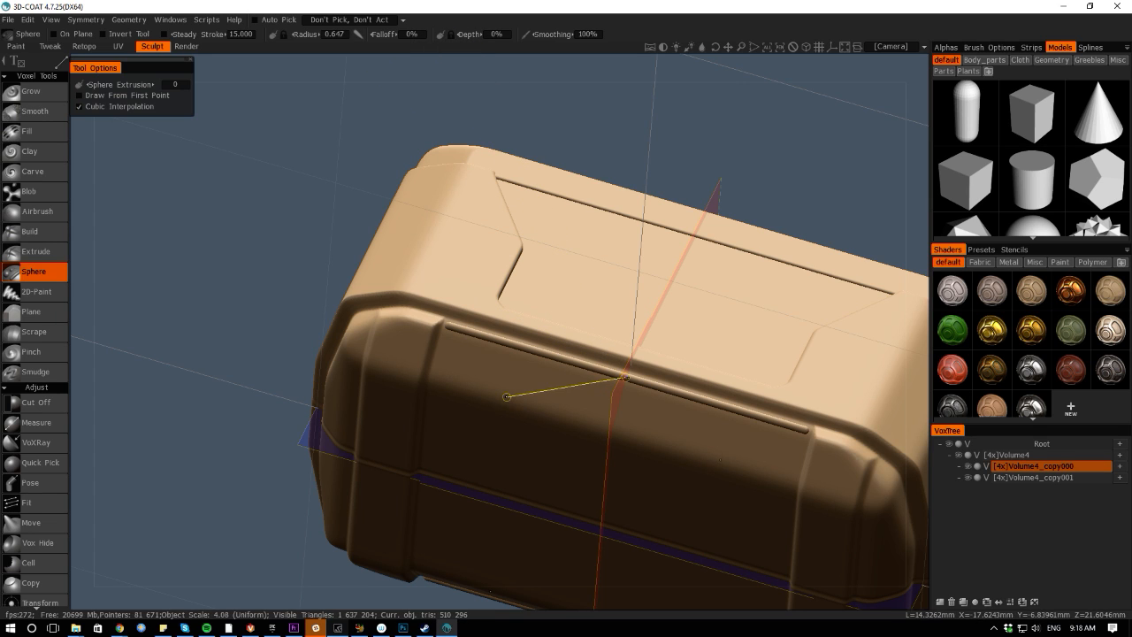
key("Escape")
key("ctrl+z")
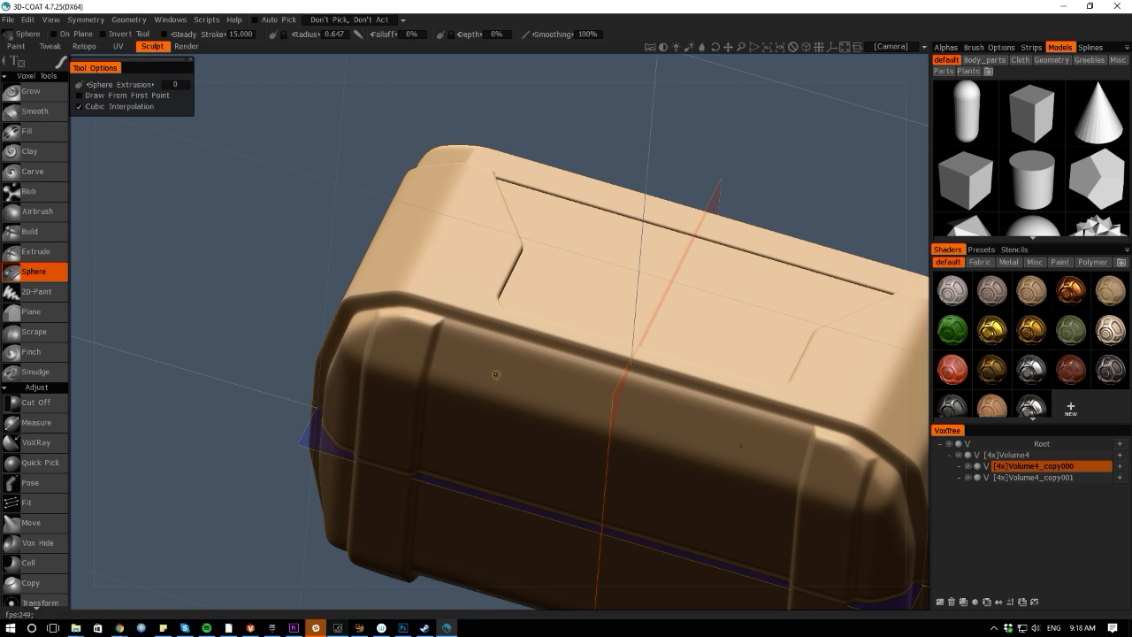
Set the Sphere radius to 1.553 and the depth to 54%, try a freehand stroke on the underside and undo it
middle_click_drag(481, 354, 501, 370, "alt")
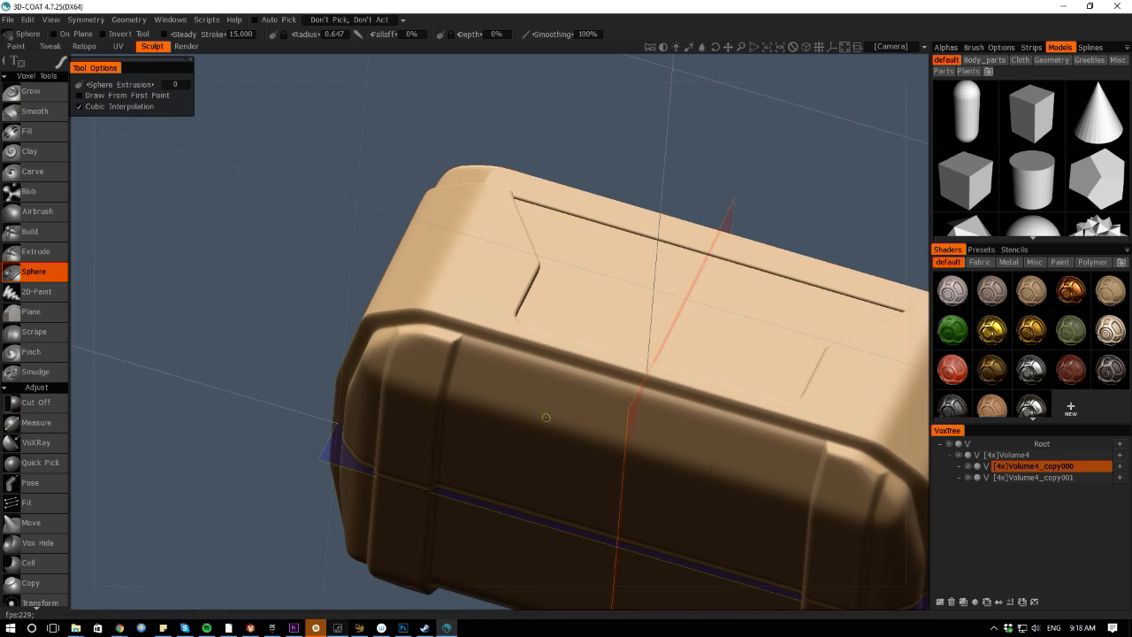
scroll(498, 367, "up", 2)
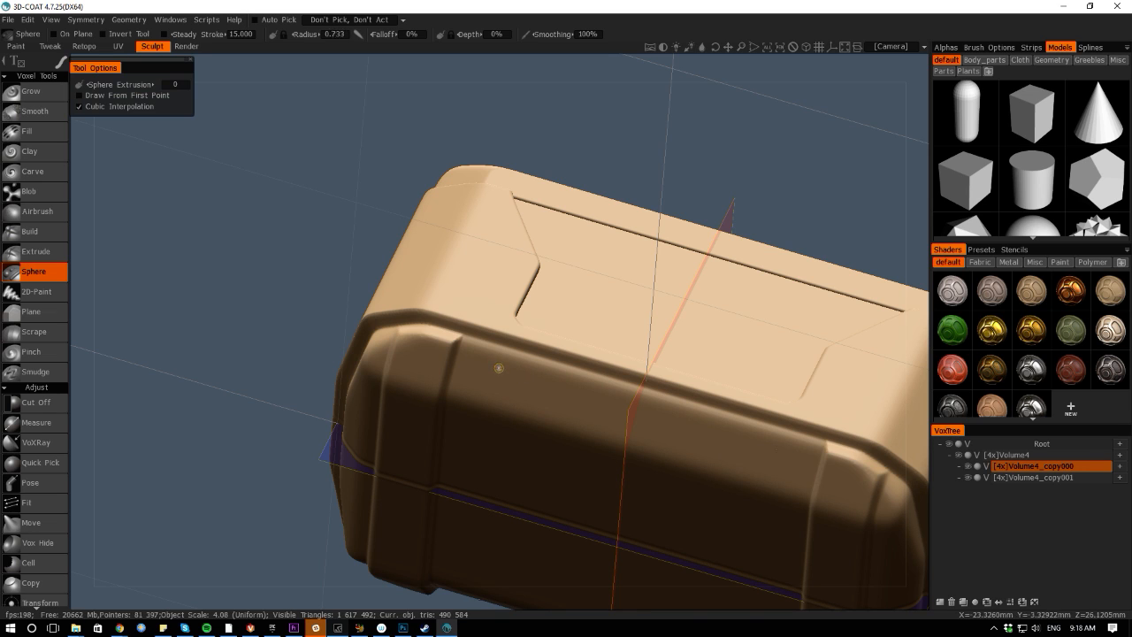
right_click_drag(498, 368, 543, 409)
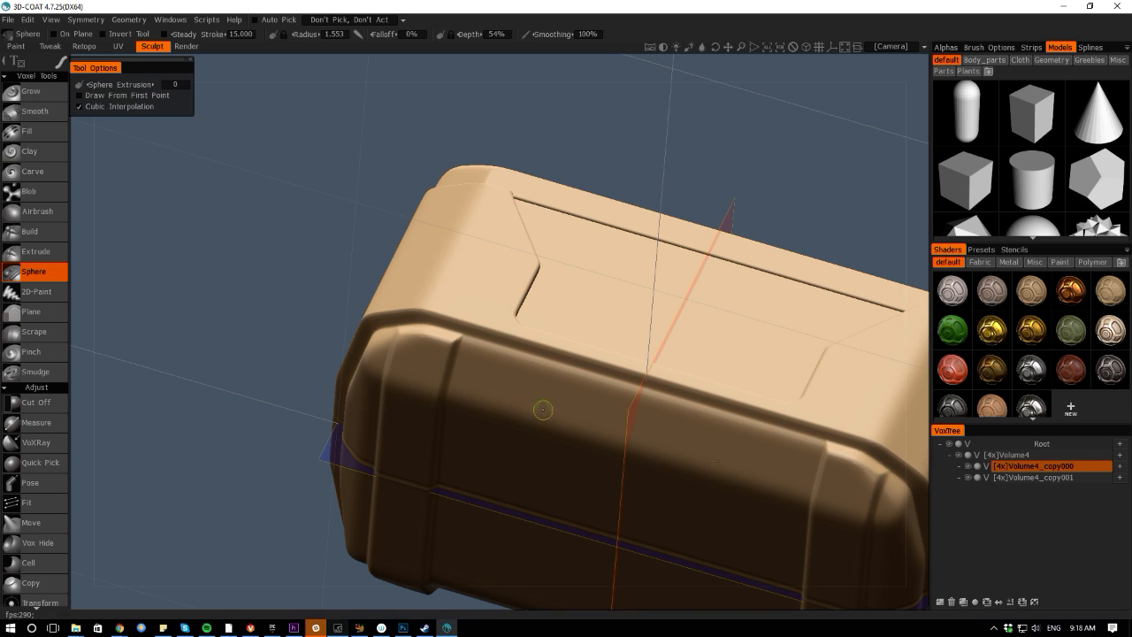
left_click_drag(509, 375, 551, 409)
key("ctrl+z")
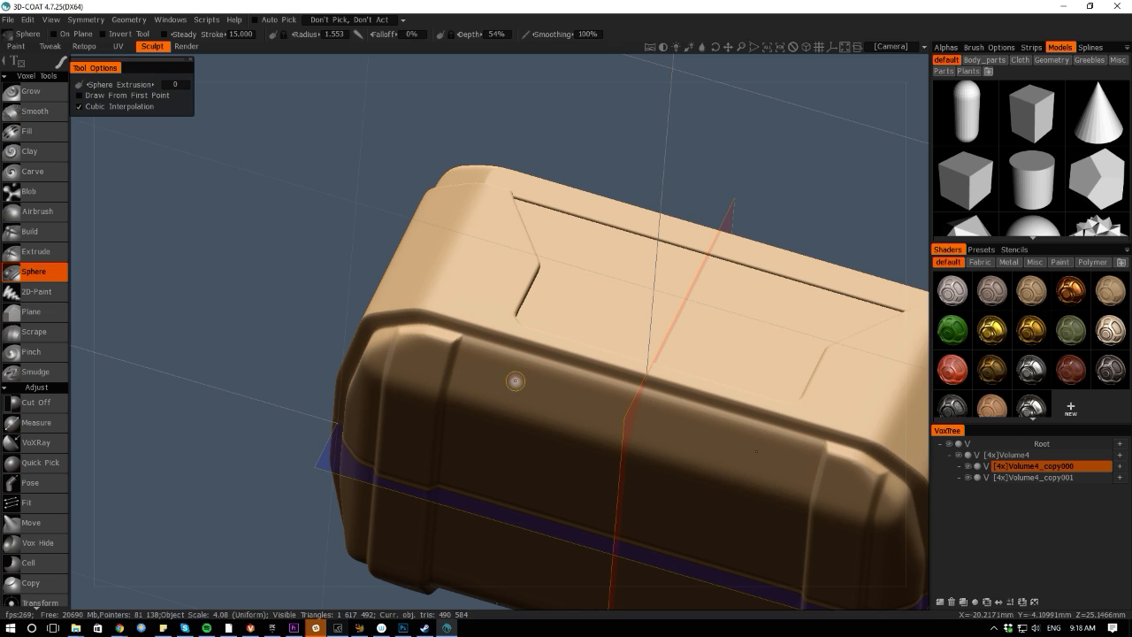
mouse_move(516, 382)
middle_mouse_down("alt")
mouse_move(540, 404)
mouse_move(526, 392)
middle_mouse_up("alt")
right_click_drag(527, 392, 513, 379, "alt")
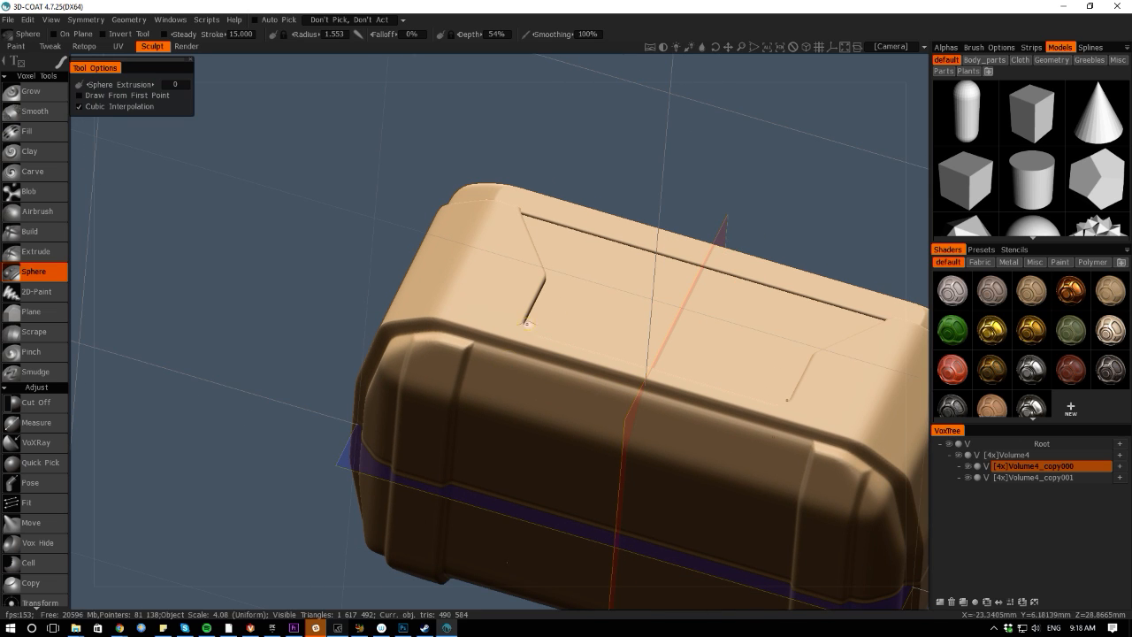
Change the camera's custom navigation preset to ZB-like
left_click(901, 46)
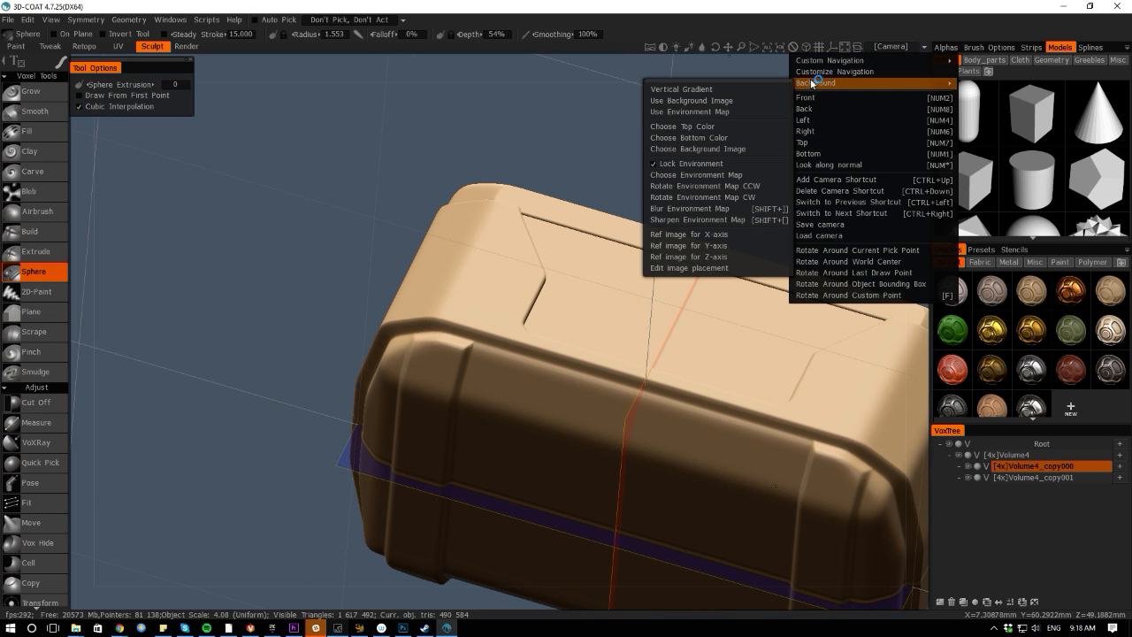
mouse_move(808, 64)
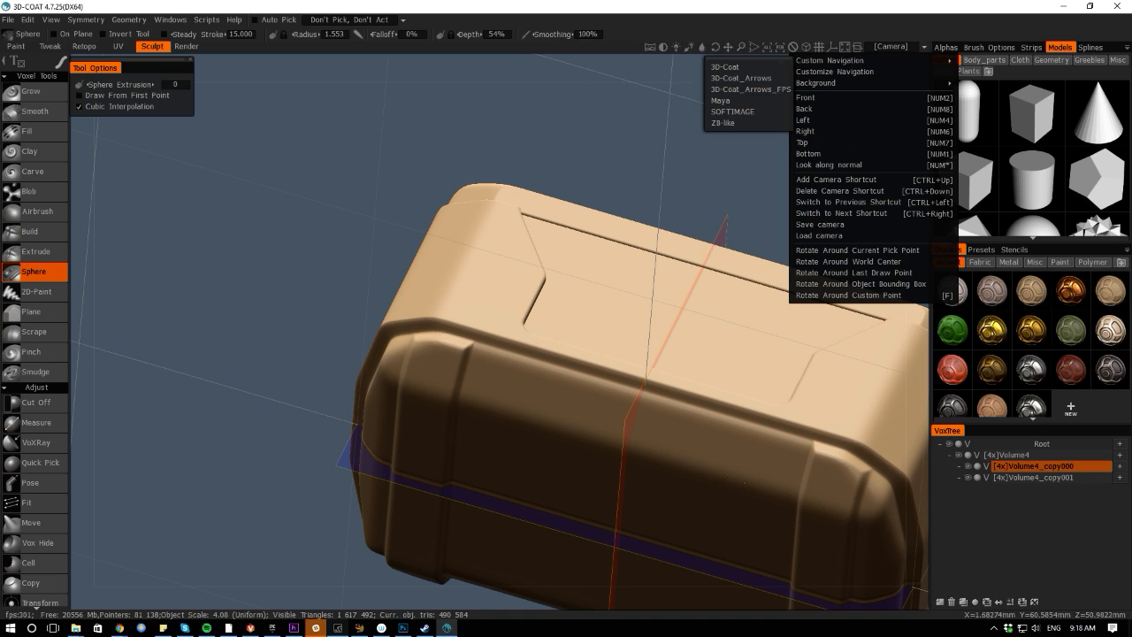
left_click(723, 123)
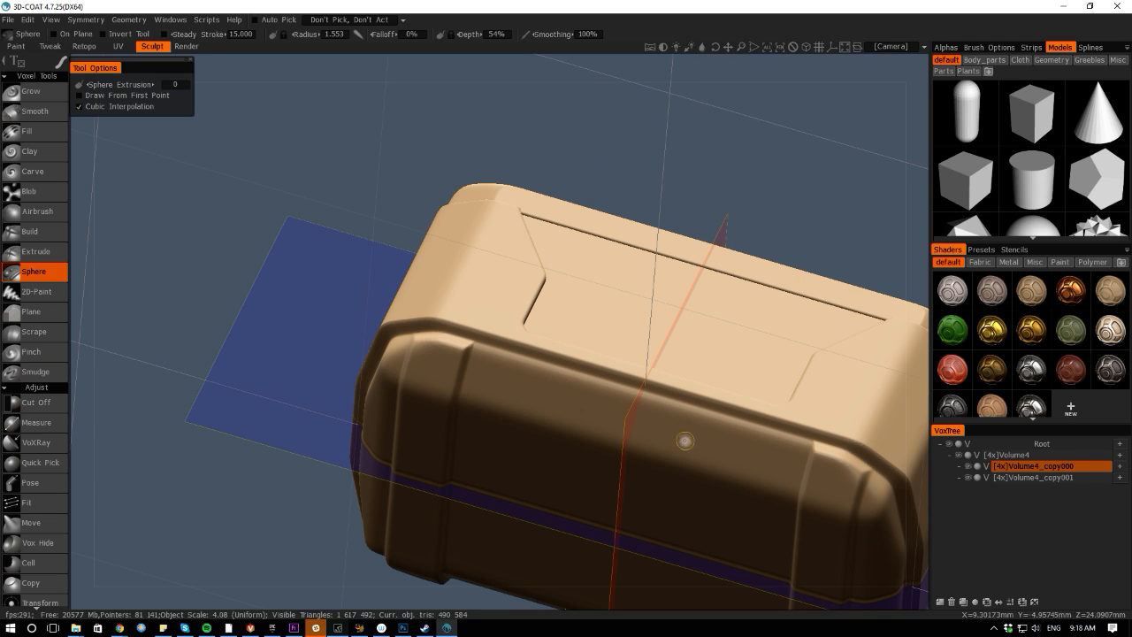
Make the parent volume Volume4 the active sculpting volume instead of its child copy
left_click(966, 476)
left_click(968, 476)
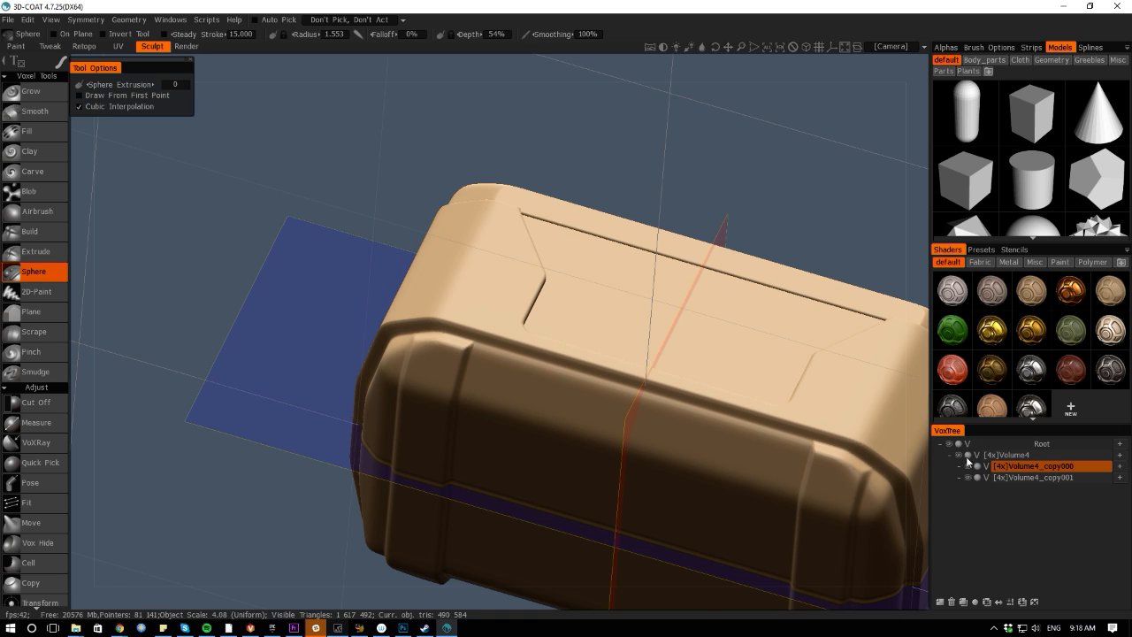
left_click(965, 455)
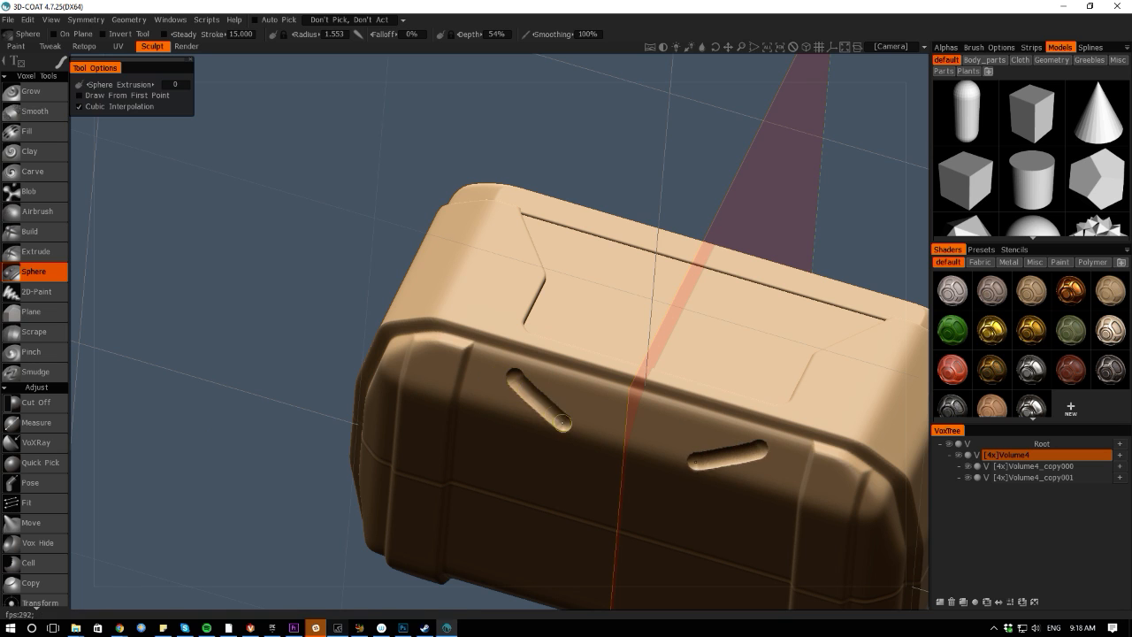
Set the Sphere tool to straight-line strokes at 41% depth, try short lines under the rim beside the foot and undo them
left_click_drag(76, 235, 126, 288)
middle_click_drag(213, 379, 177, 387)
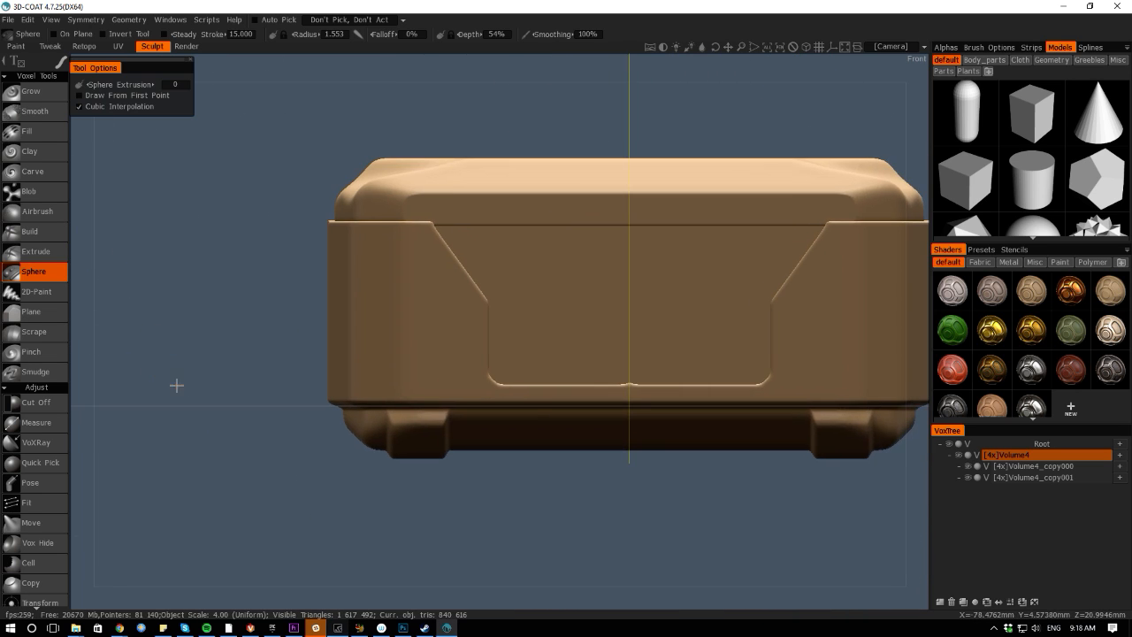
left_click_drag(261, 605, 255, 539)
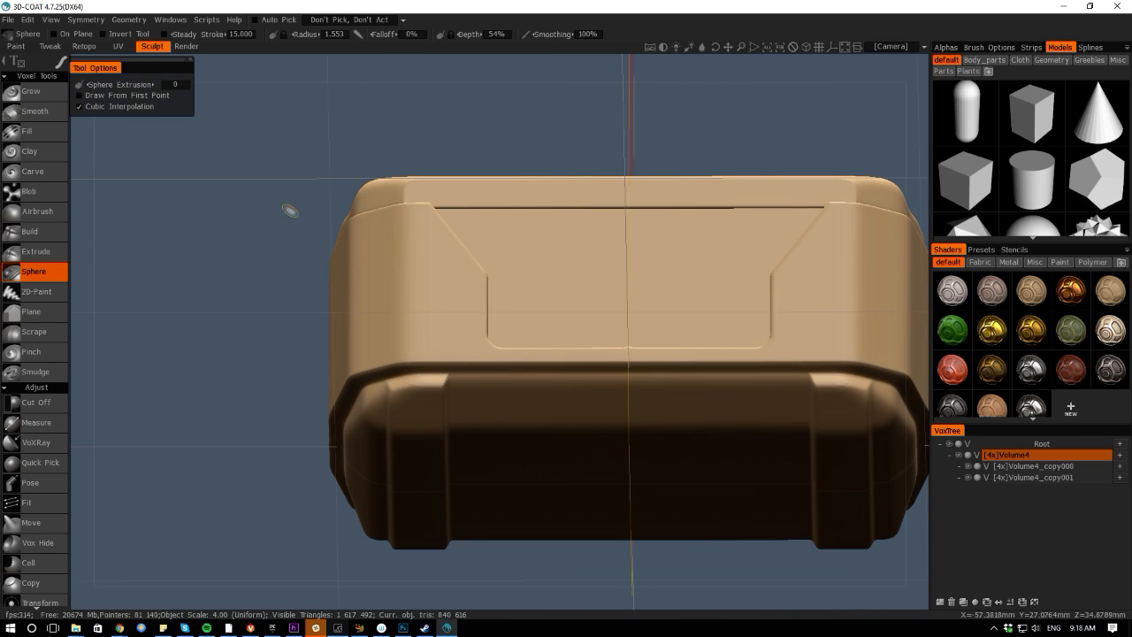
mouse_move(61, 64)
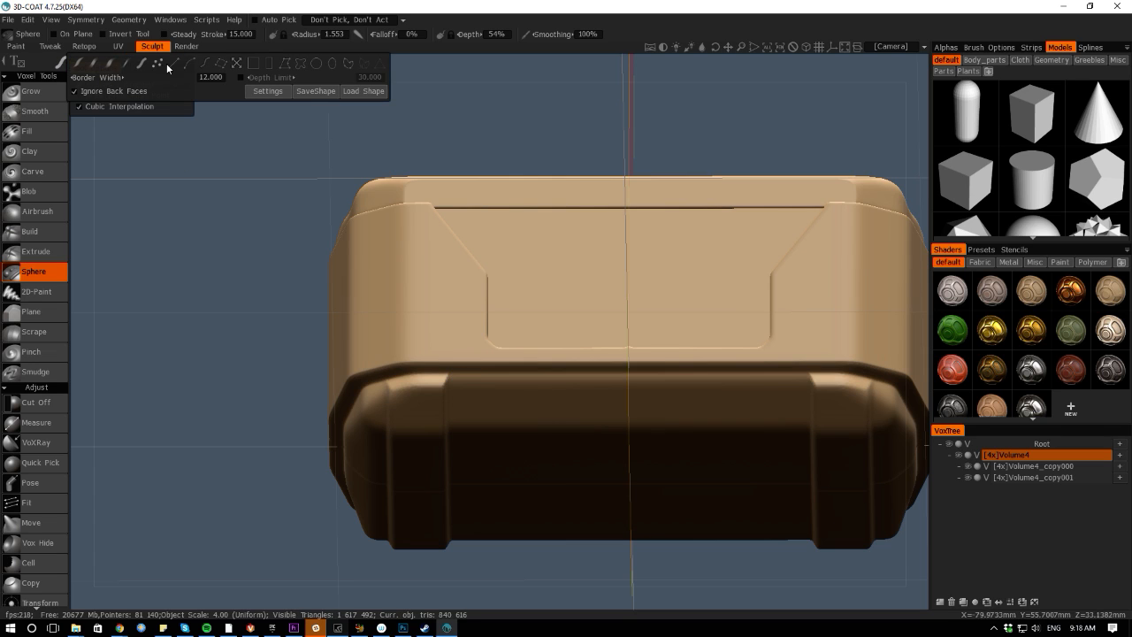
left_click(166, 64)
right_click(461, 386)
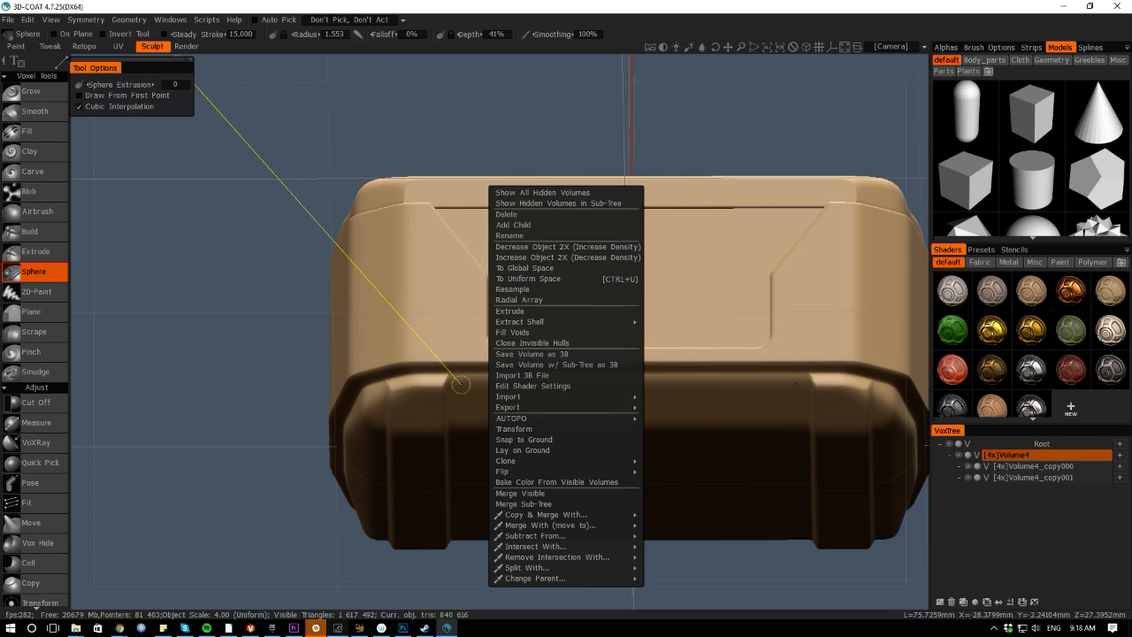
left_click(460, 384)
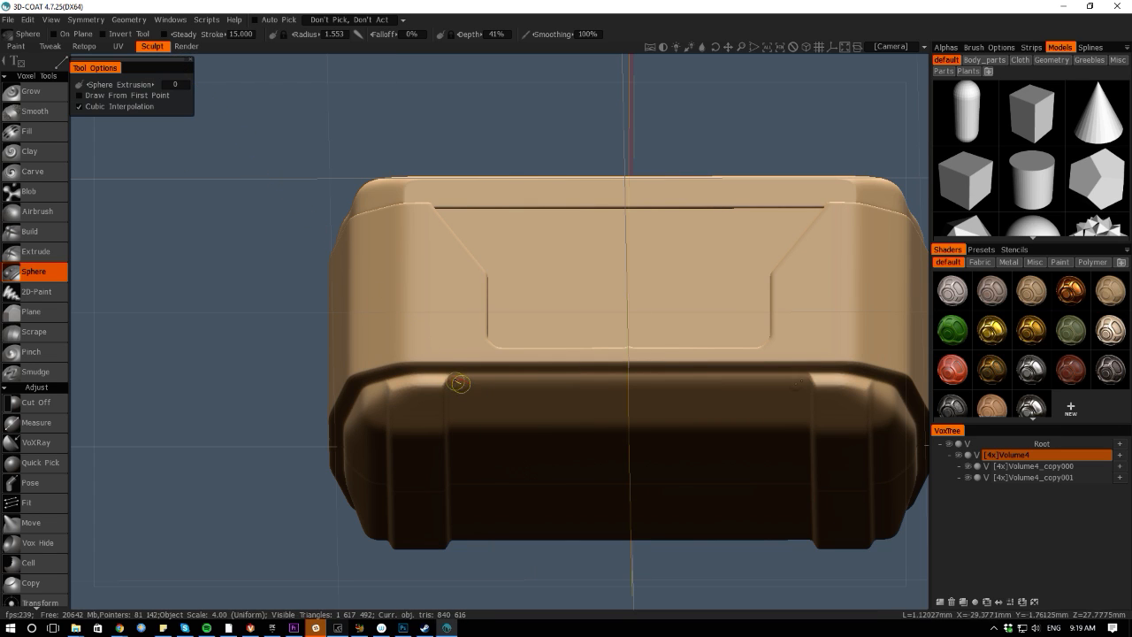
left_click(560, 406)
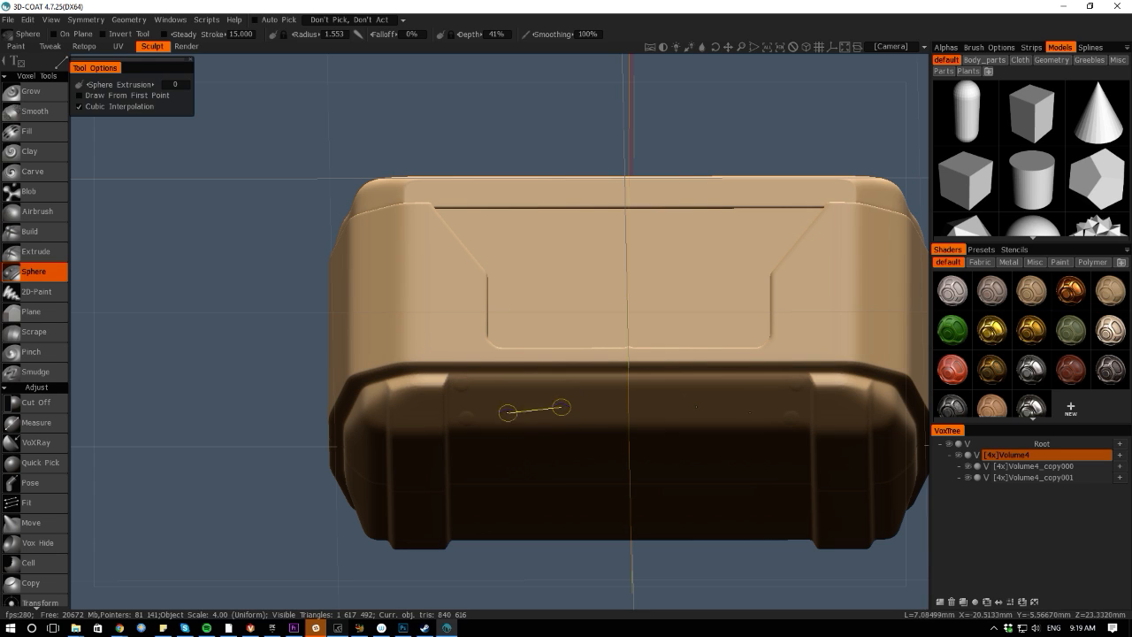
middle_click_drag(457, 379, 464, 404)
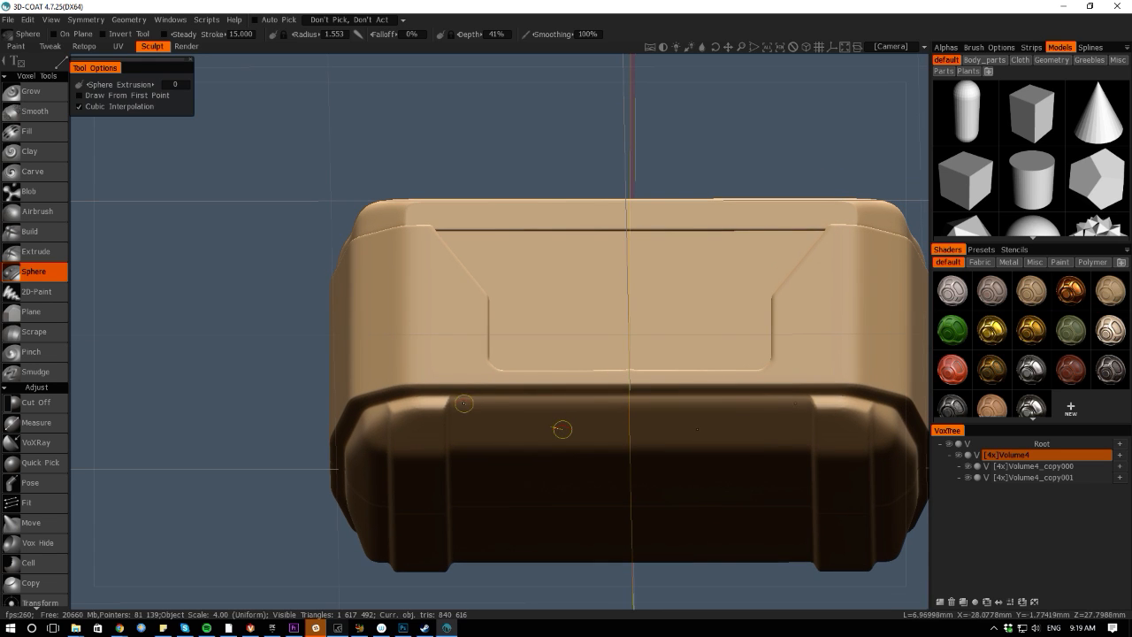
left_click(460, 405)
key("ctrl+z")
With Sphere radius 0.883, carve a short groove beside the foot and continue it as a raised angled ridge to the symmetry plane
left_click(518, 405)
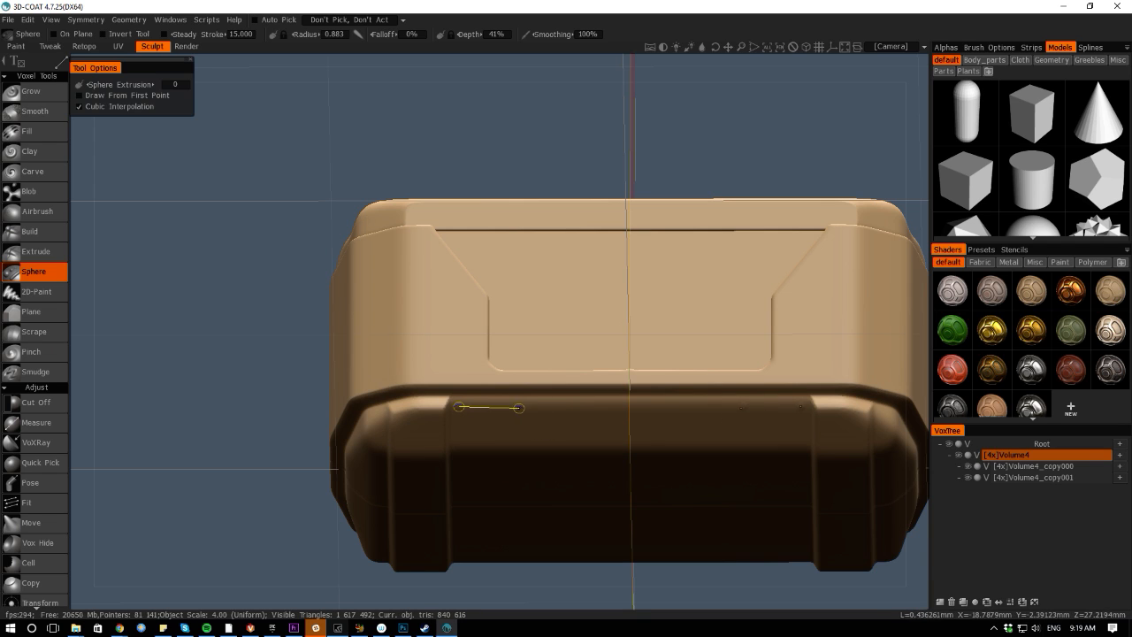
left_click(519, 406)
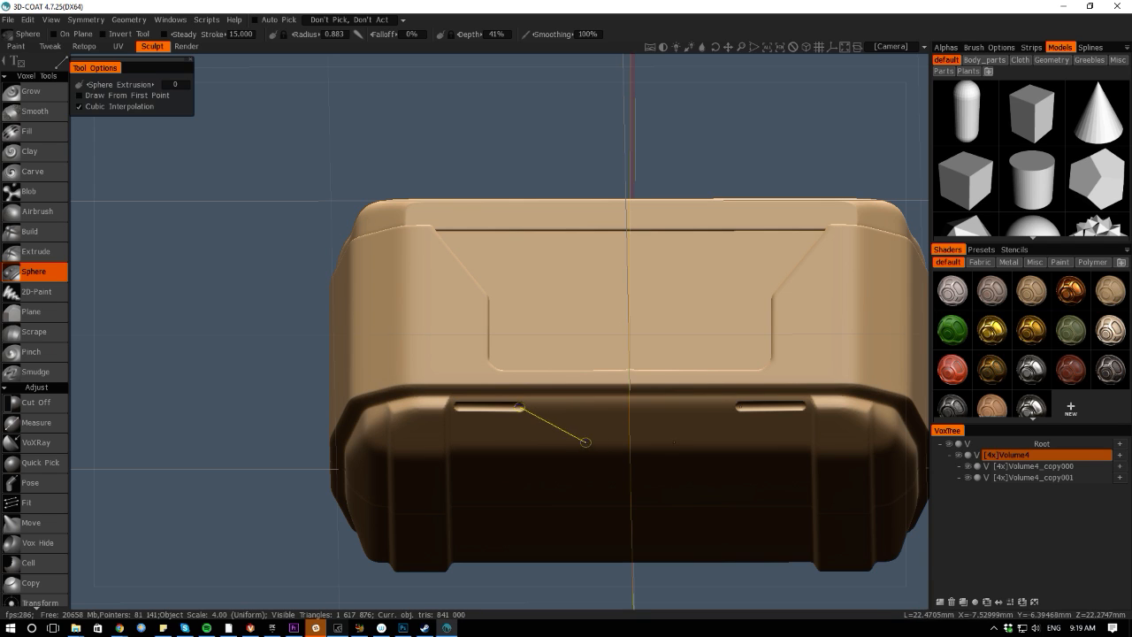
left_click_drag(89, 316, 167, 350)
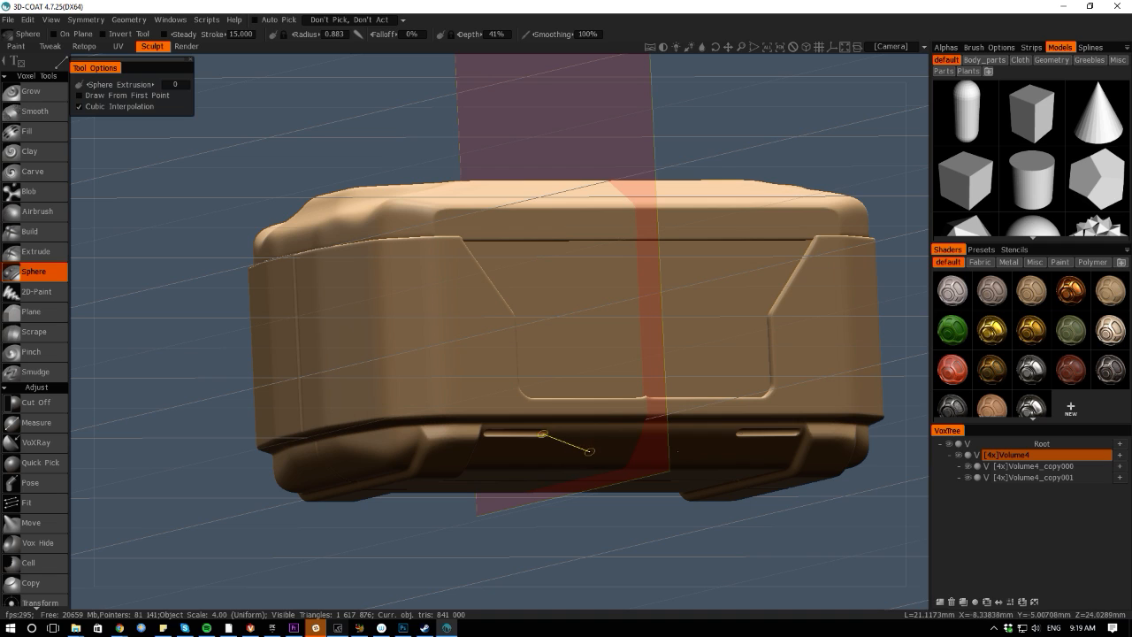
left_click(594, 464)
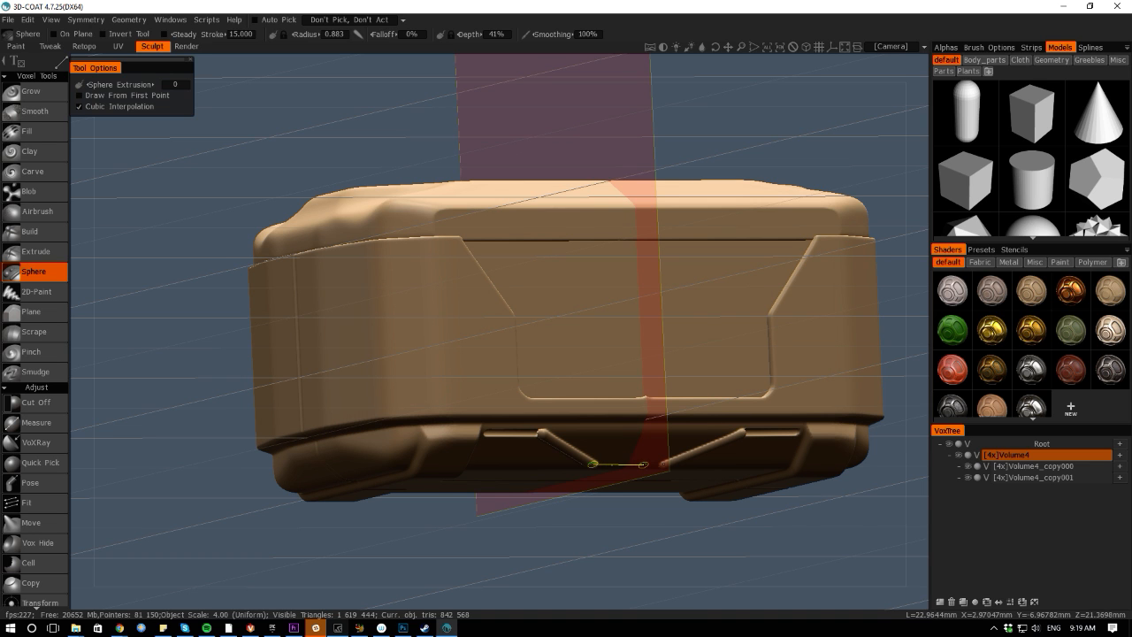
left_click(643, 463)
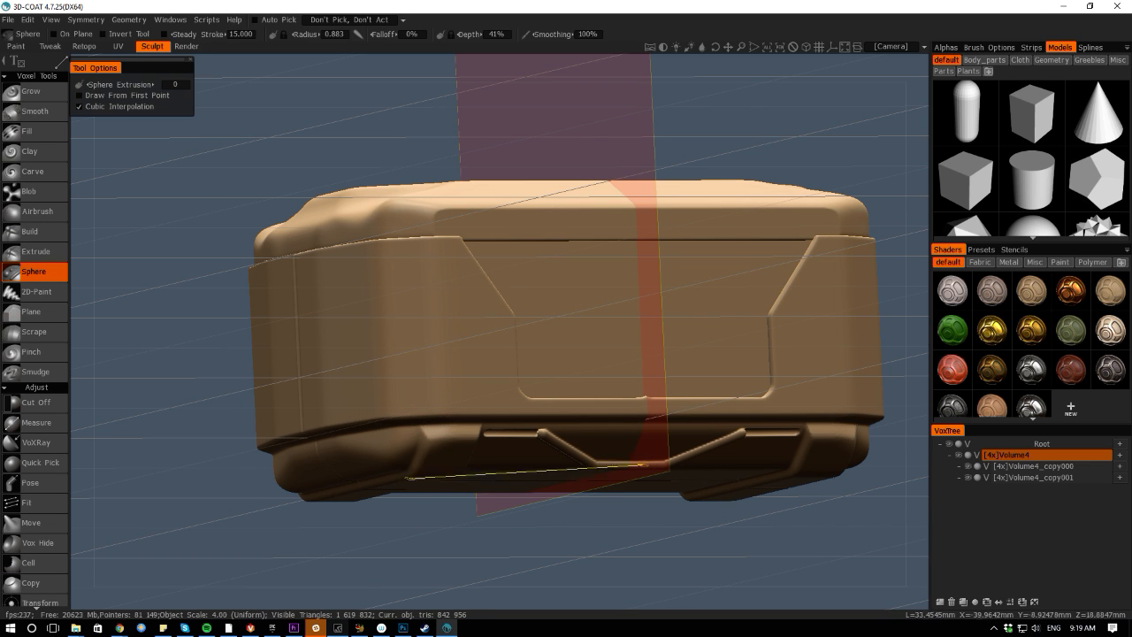
Using Grow with freehand strokes, radius 1.580 and smoothing 18%, blend the angled ridge into the surface below the rim
mouse_move(429, 609)
left_mouse_down()
mouse_move(412, 500)
mouse_move(240, 513)
mouse_move(374, 554)
mouse_move(375, 534)
left_mouse_up()
key("space")
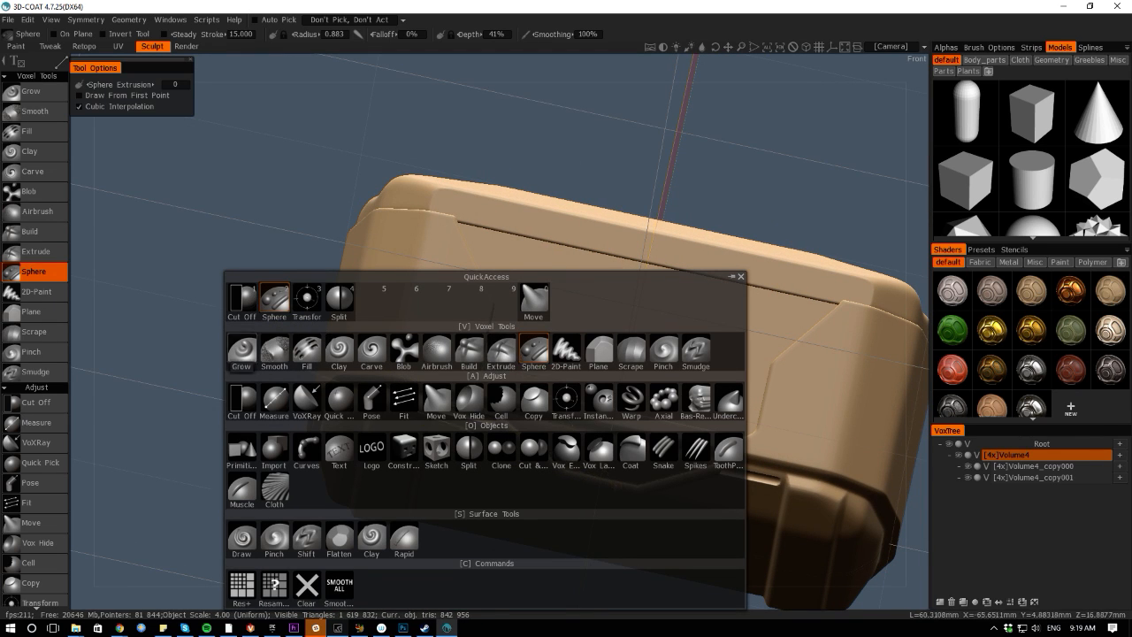
key("space")
key("space")
left_click(239, 349)
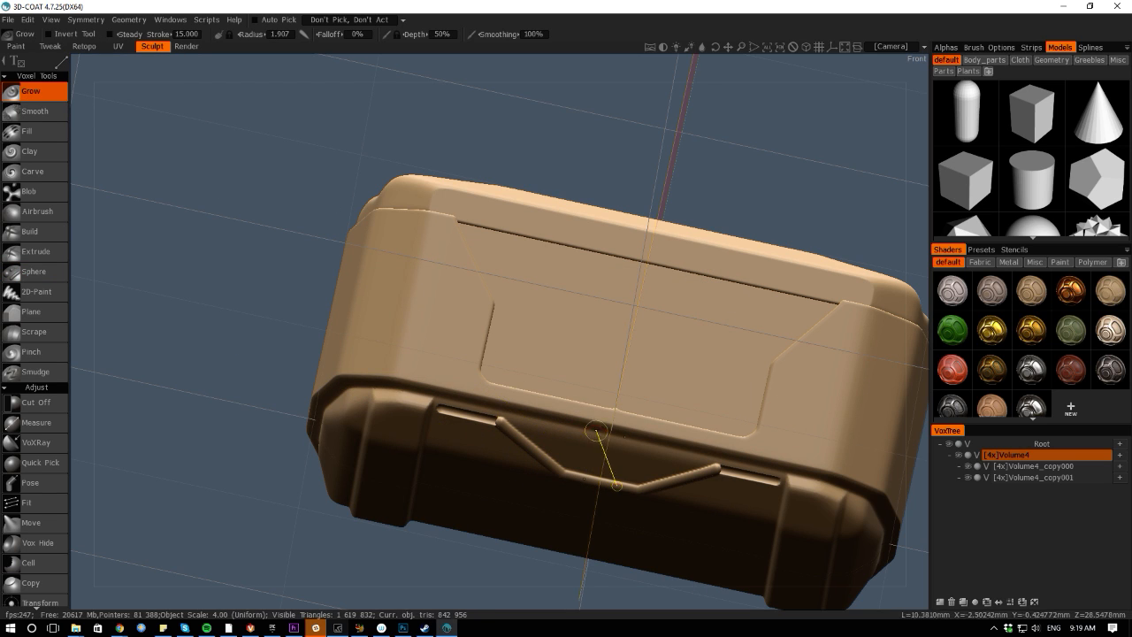
key("e")
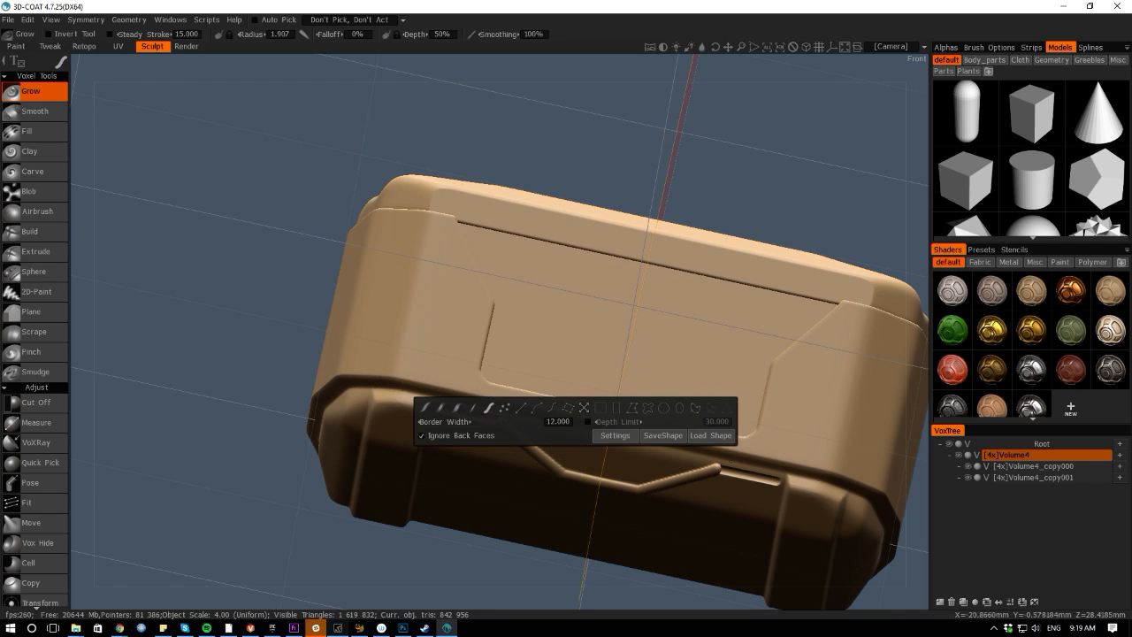
right_click_drag(589, 473, 566, 466)
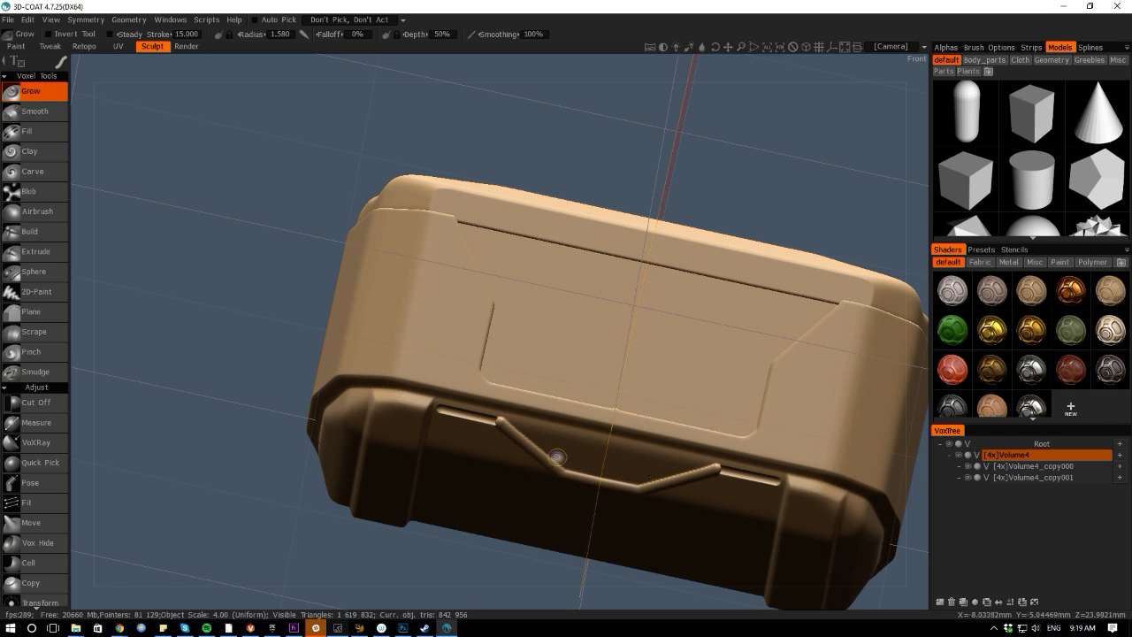
left_click_drag(480, 40, 479, 40)
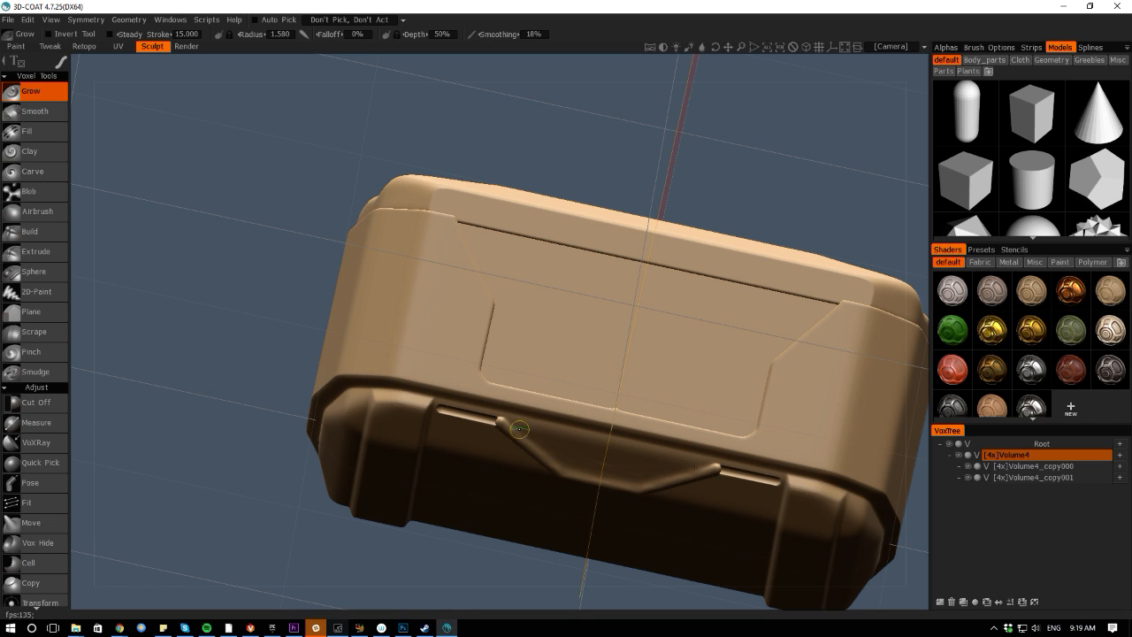
left_click(65, 400)
left_click_drag(84, 390, 156, 384)
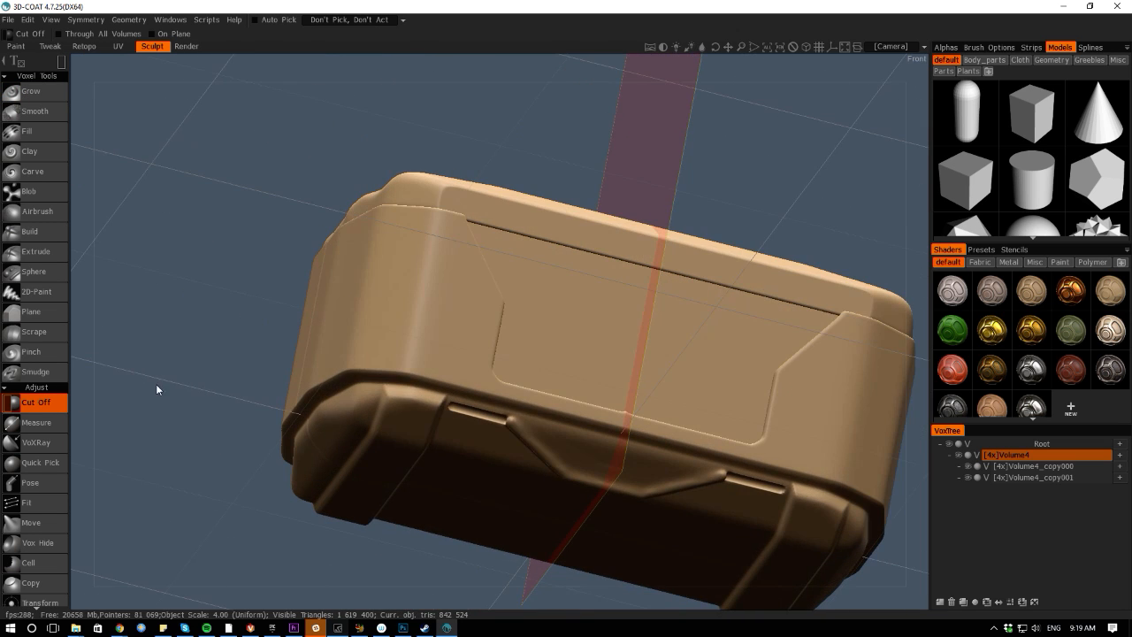
left_click(517, 424)
key("ctrl+z")
right_click(519, 426)
Continue blending the angled ridge and its ends on the underside with the Grow tool
left_click(30, 91)
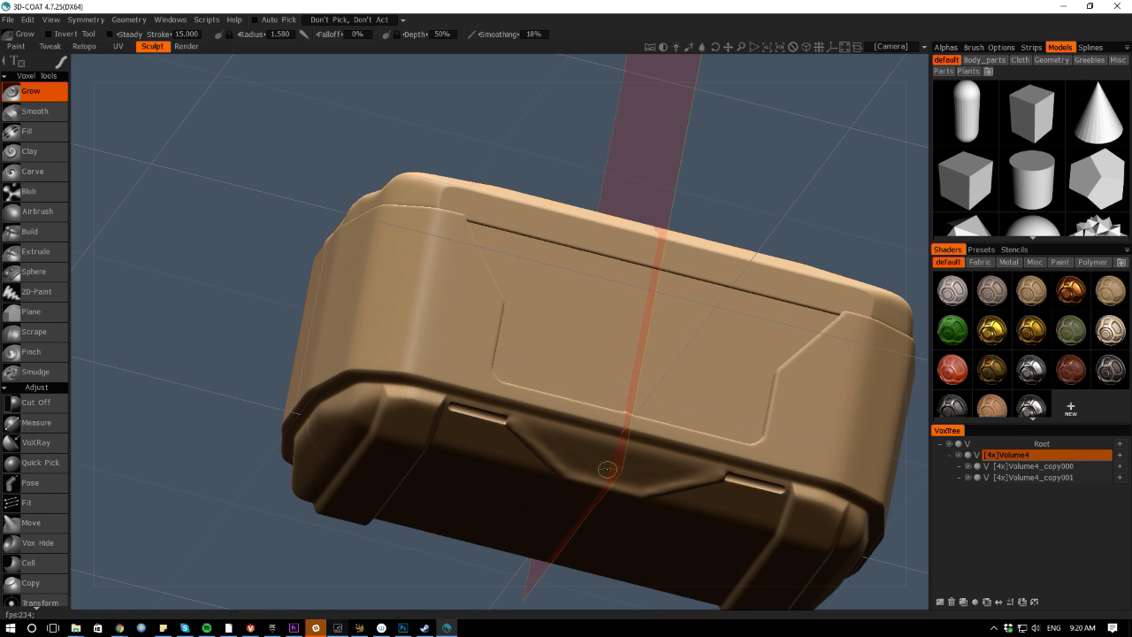
mouse_move(454, 596)
left_mouse_down()
mouse_move(443, 493)
mouse_move(460, 477)
left_mouse_up()
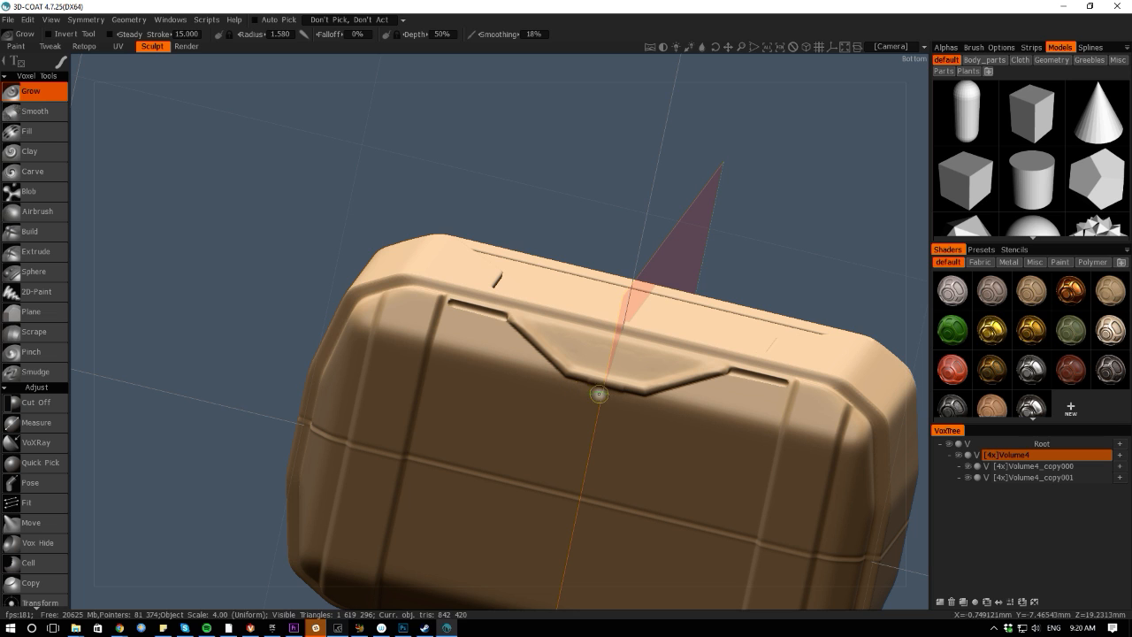
left_click_drag(96, 274, 89, 359)
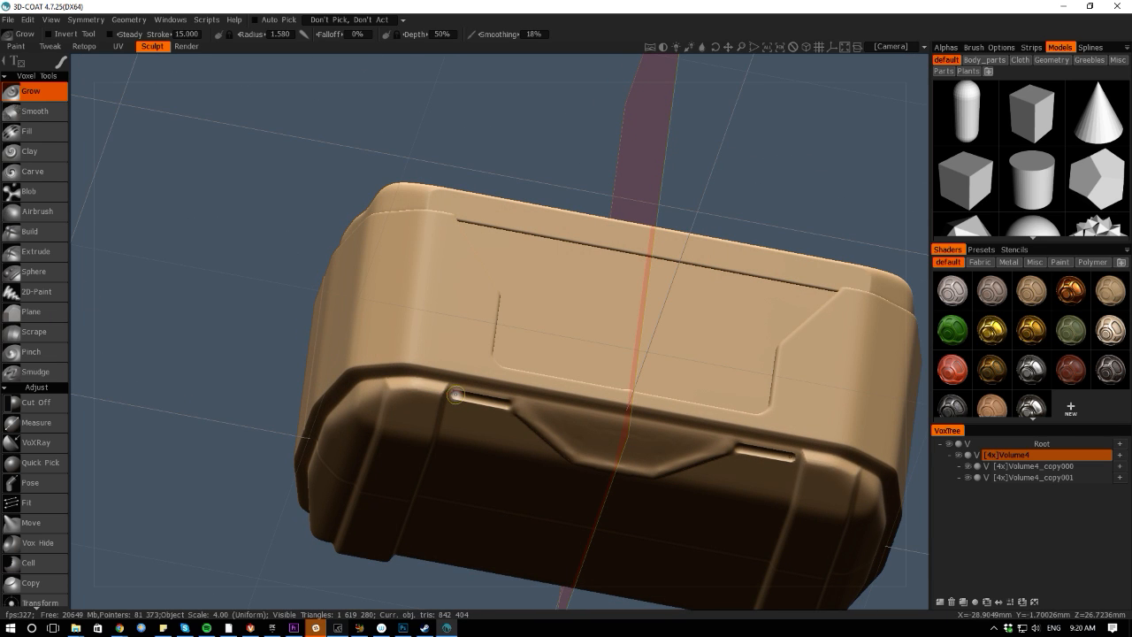
Stamp the Sphere tool with radius 0.883 at both ends of the short groove, undoing a misplaced stamp
key("space")
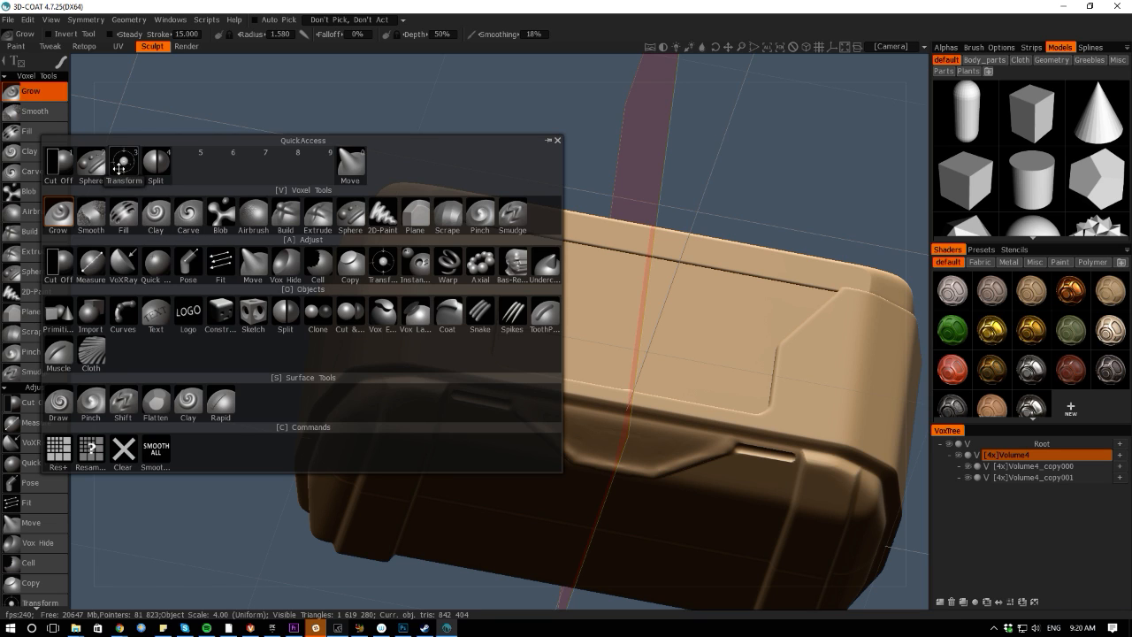
left_click(91, 161)
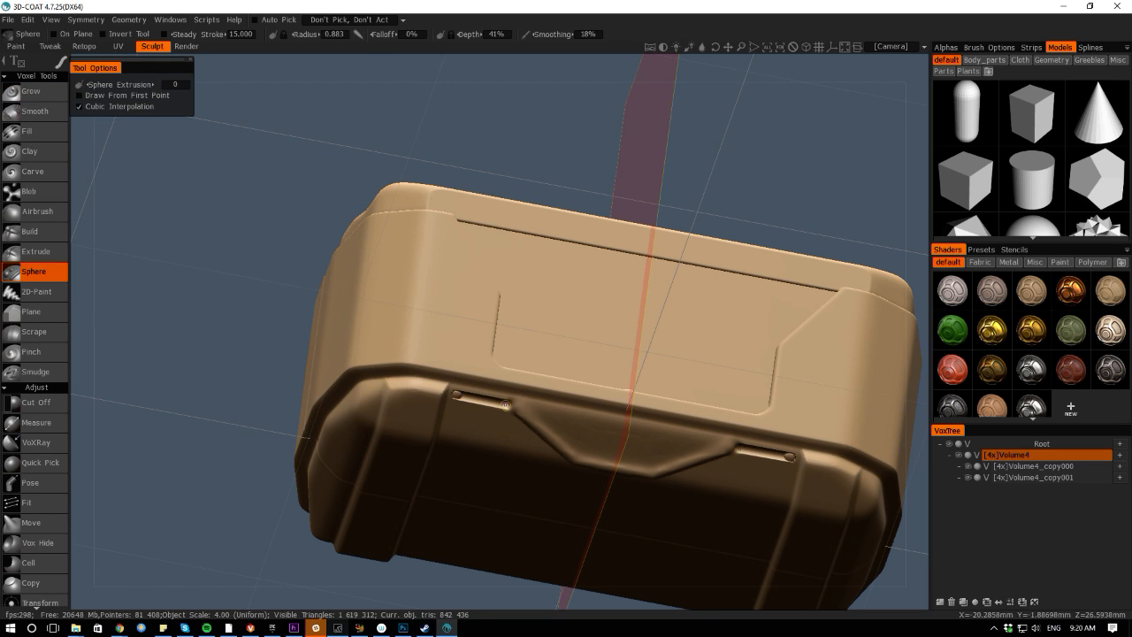
key("ctrl+z")
left_click(503, 403)
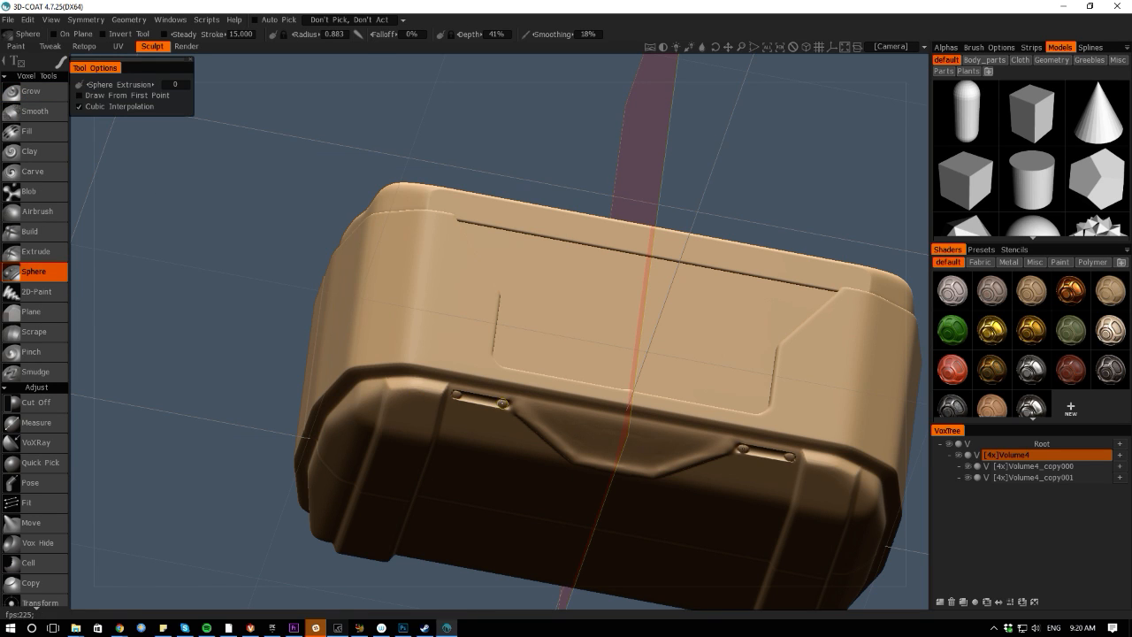
Examine the whole block from several sides in the Render workspace with realtime rendering enabled
left_click_drag(81, 279, 139, 343)
right_click_drag(139, 343, 271, 444)
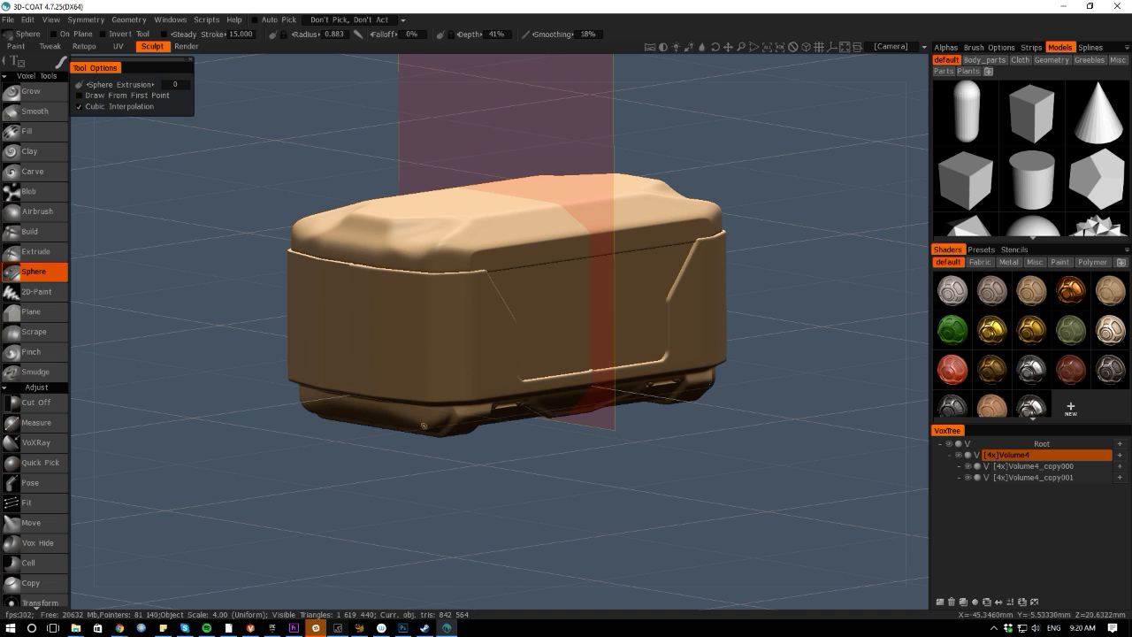
scroll(423, 426, "down", 5)
scroll(424, 427, "up", 5)
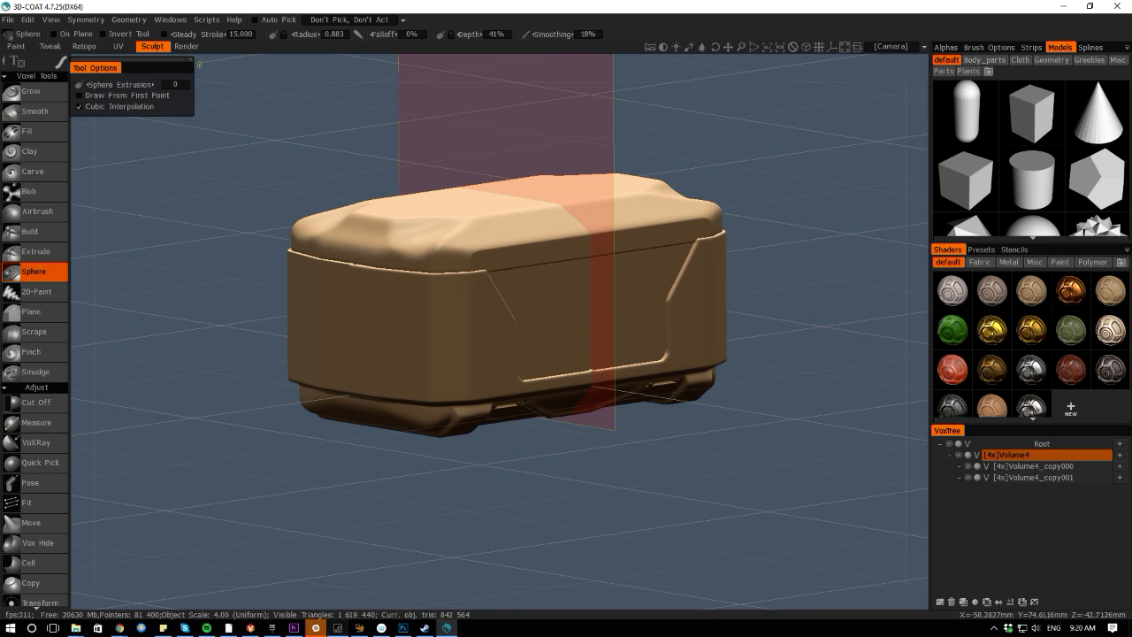
left_click(185, 46)
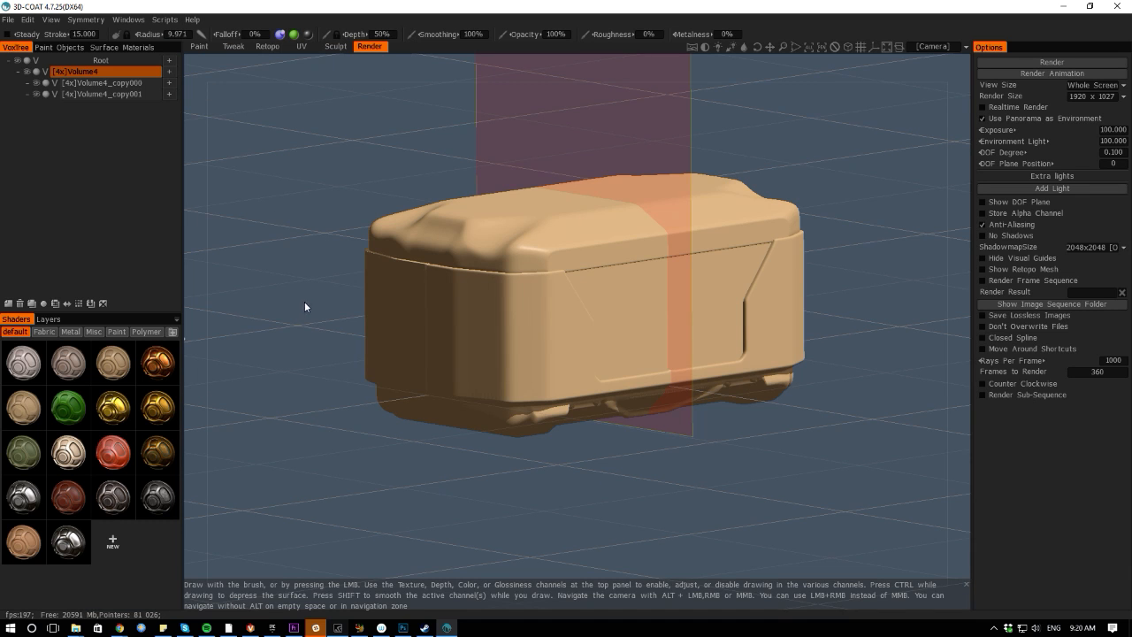
left_click(982, 107)
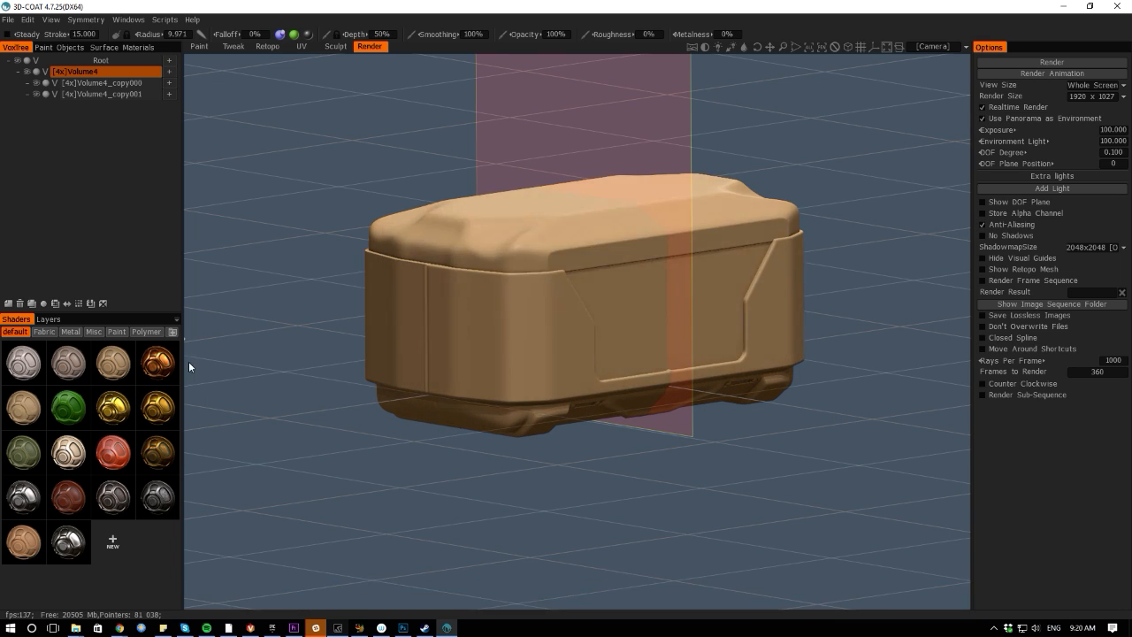
left_click_drag(192, 383, 287, 453)
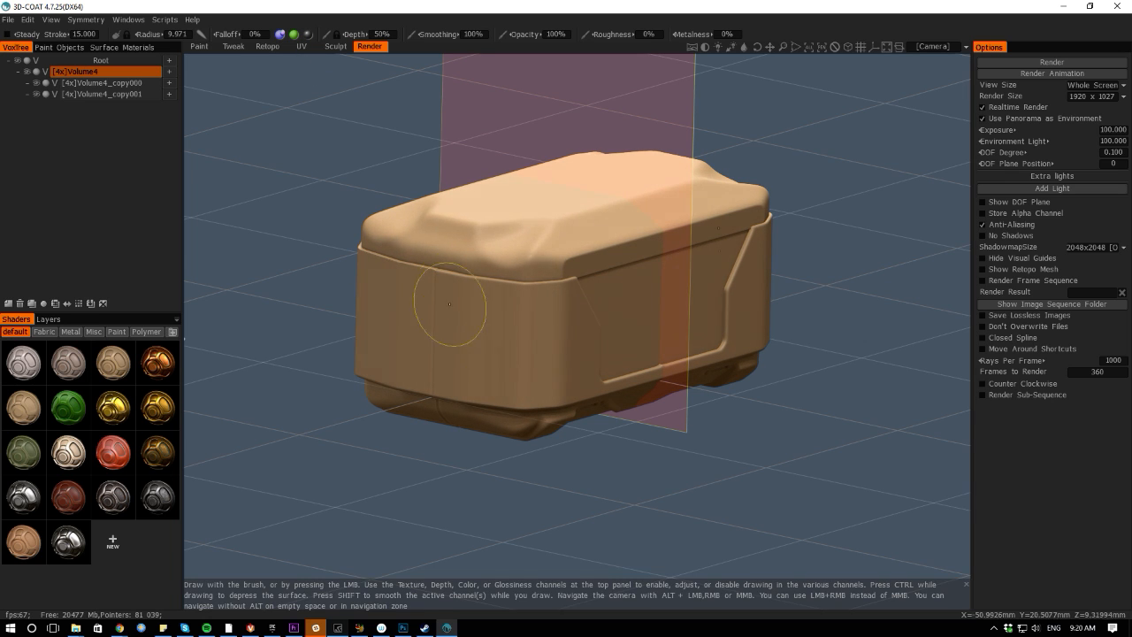
left_click_drag(557, 581, 356, 550)
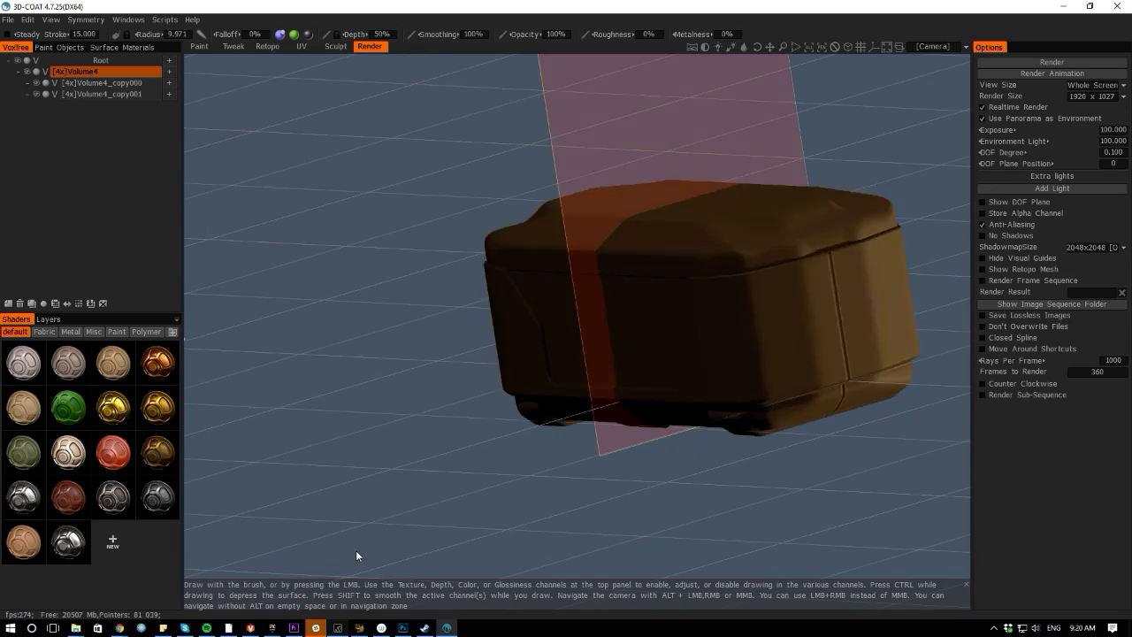
Return to the Sculpt workspace, dismiss the sculpting tips and view the whole block straight from its left side
left_click(335, 46)
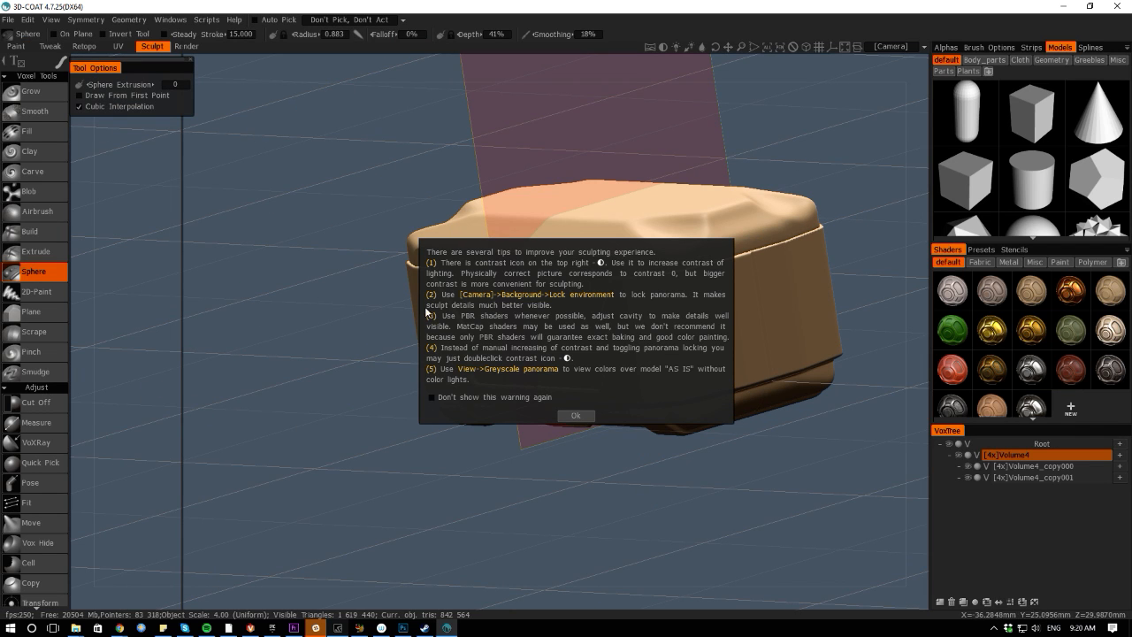
left_click(574, 414)
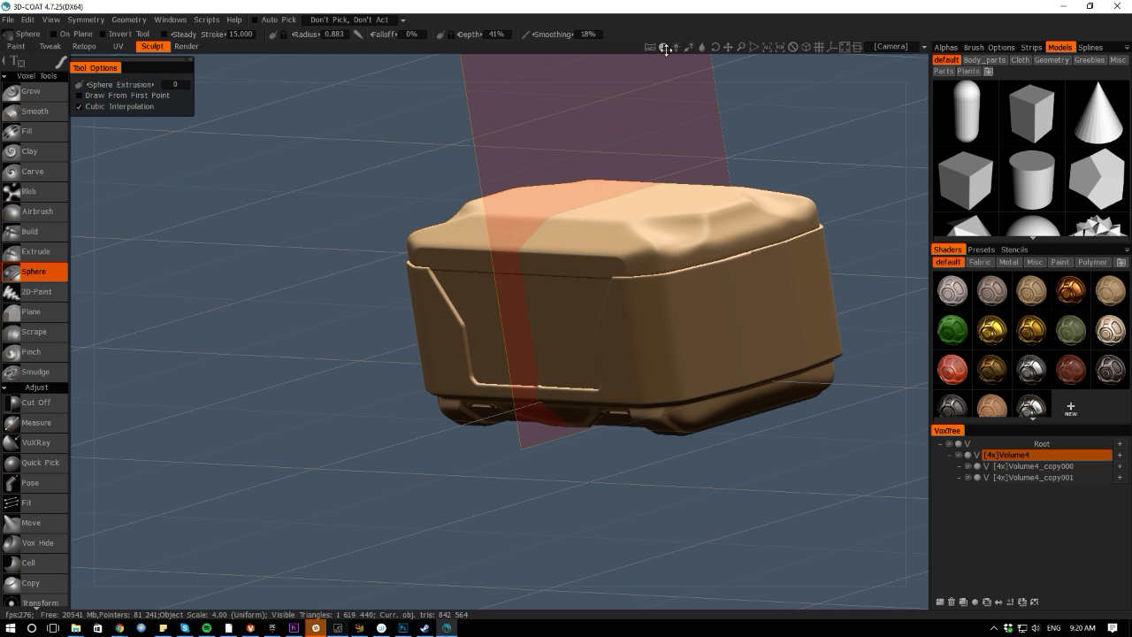
left_click_drag(106, 307, 333, 252)
middle_click_drag(409, 475, 528, 519)
right_click_drag(528, 520, 583, 599)
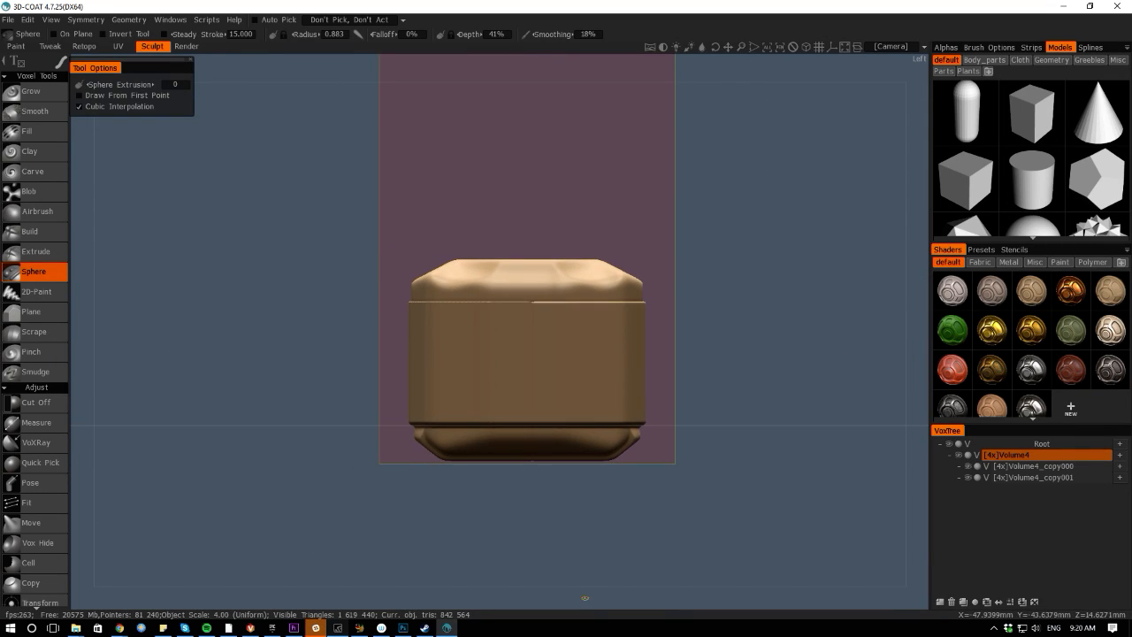
Try two tan shaders on Volume4, ending with the third one in the first row of the default set
left_click_drag(583, 599, 537, 588)
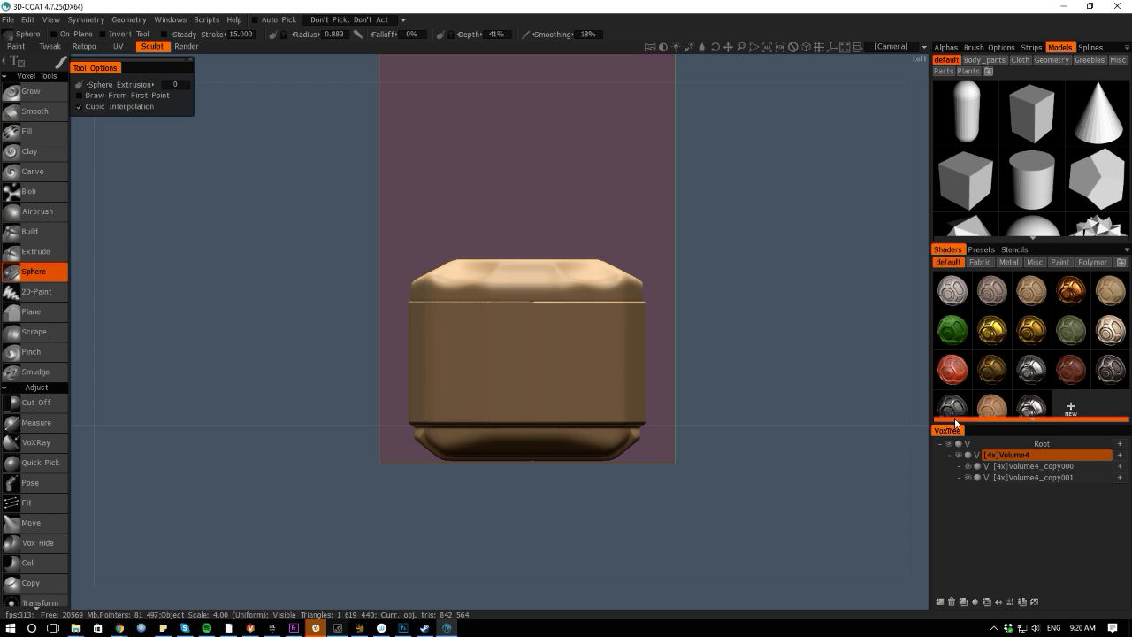
left_click(1105, 294)
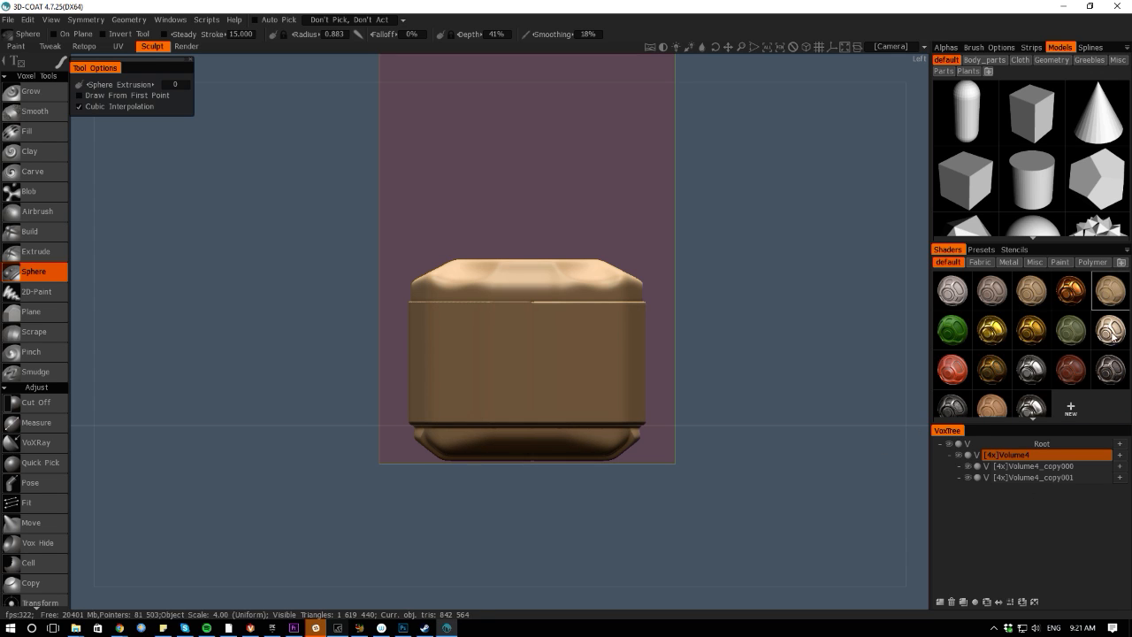
left_click(1029, 296)
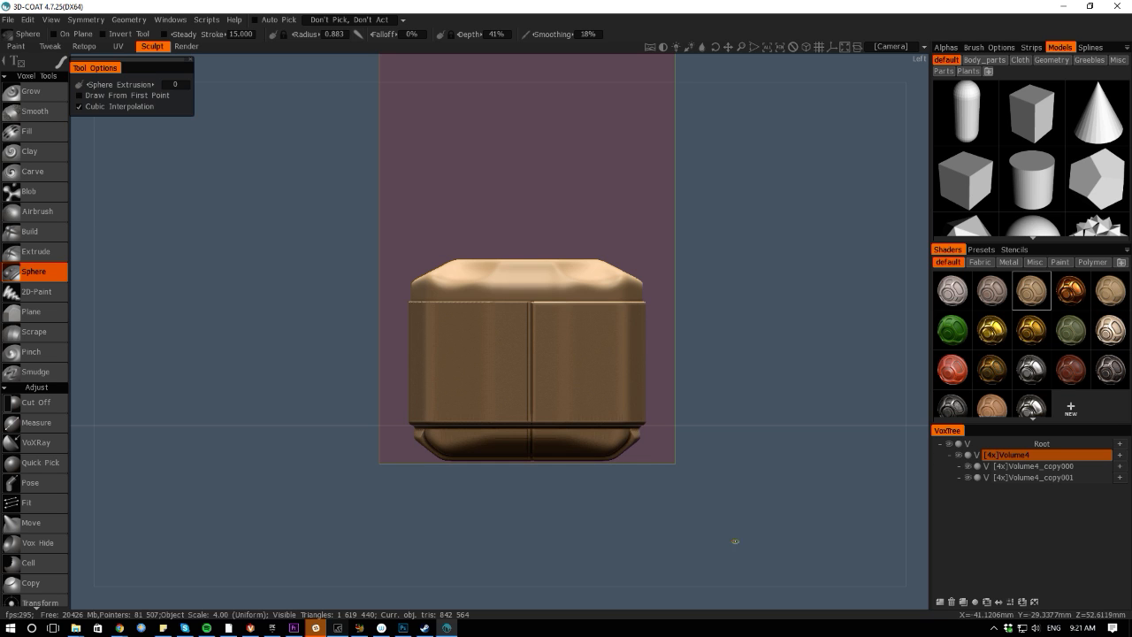
Split the two feet off the base of Volume4 into a separate volume, using a point-by-point outline and a 2.500-voxel split border
left_click_drag(687, 599, 496, 579)
middle_click_drag(428, 566, 493, 552)
right_click_drag(494, 552, 494, 525)
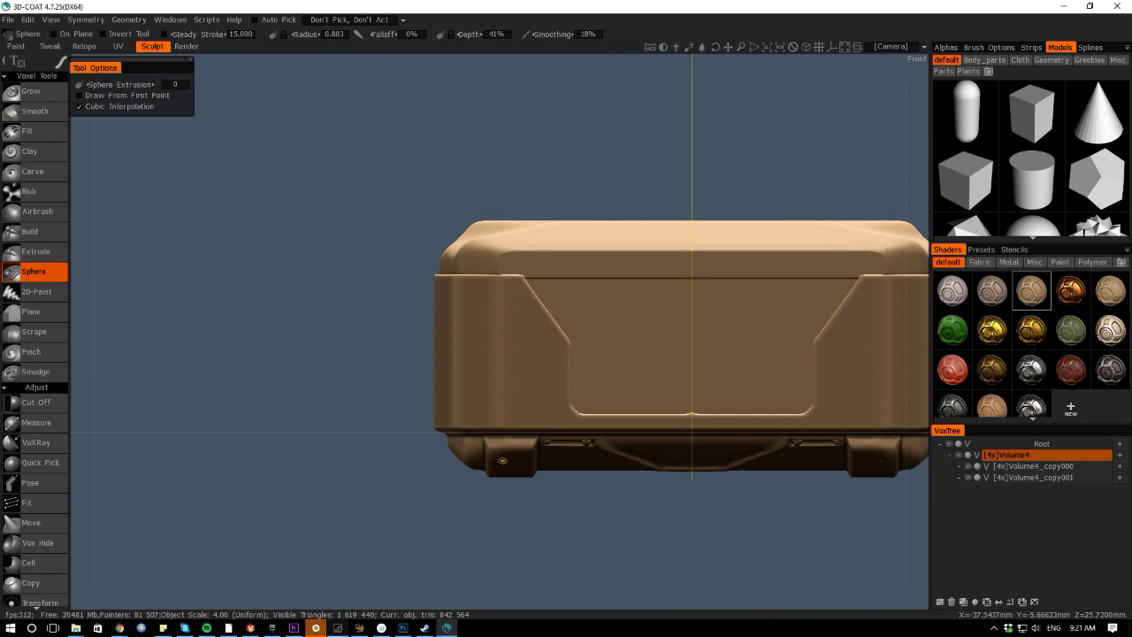
key("space")
key("space")
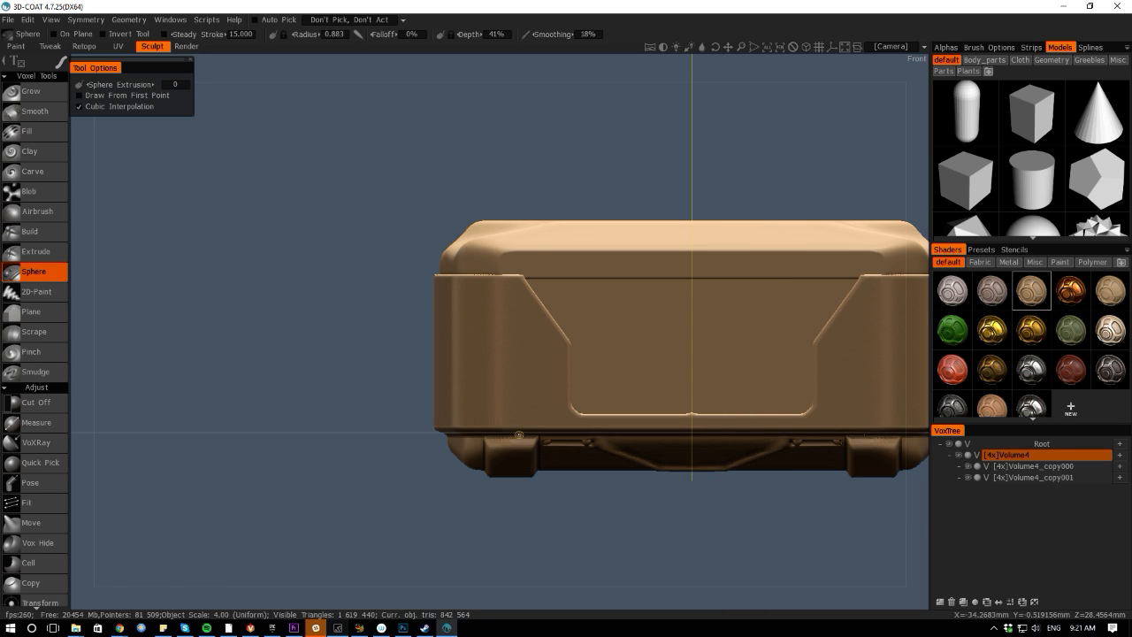
key("space")
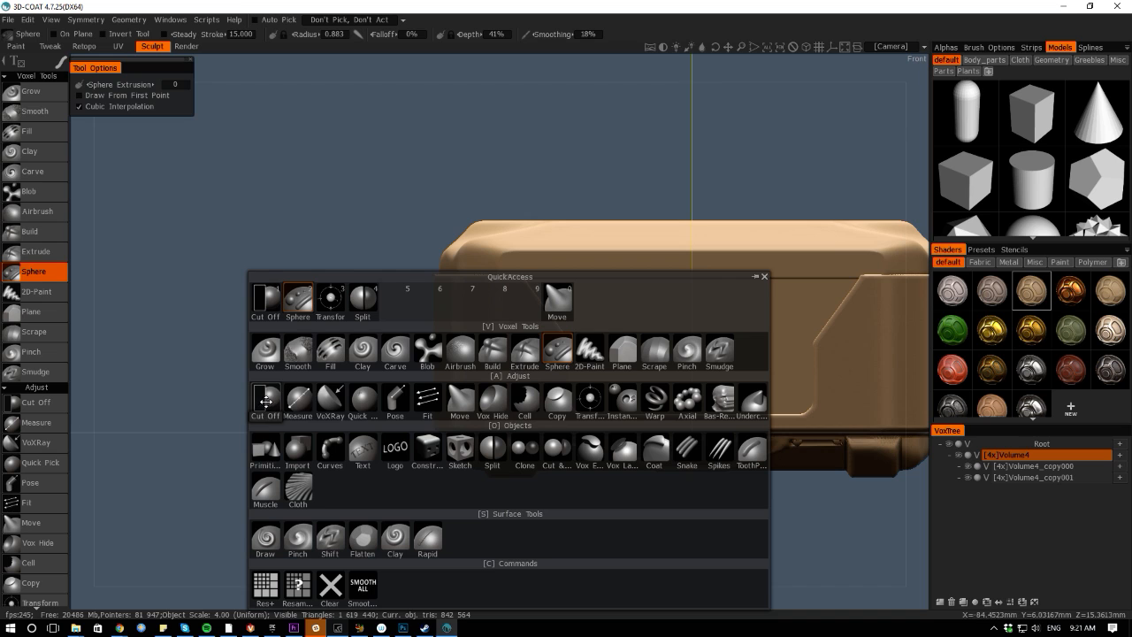
left_click(362, 301)
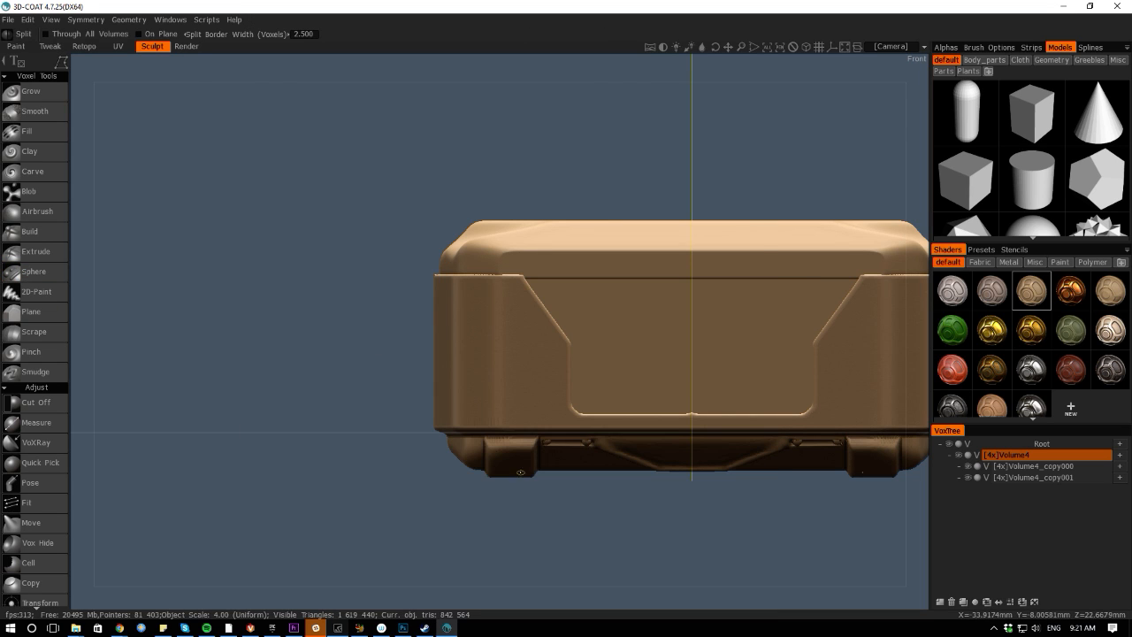
scroll(377, 472, "up", 5)
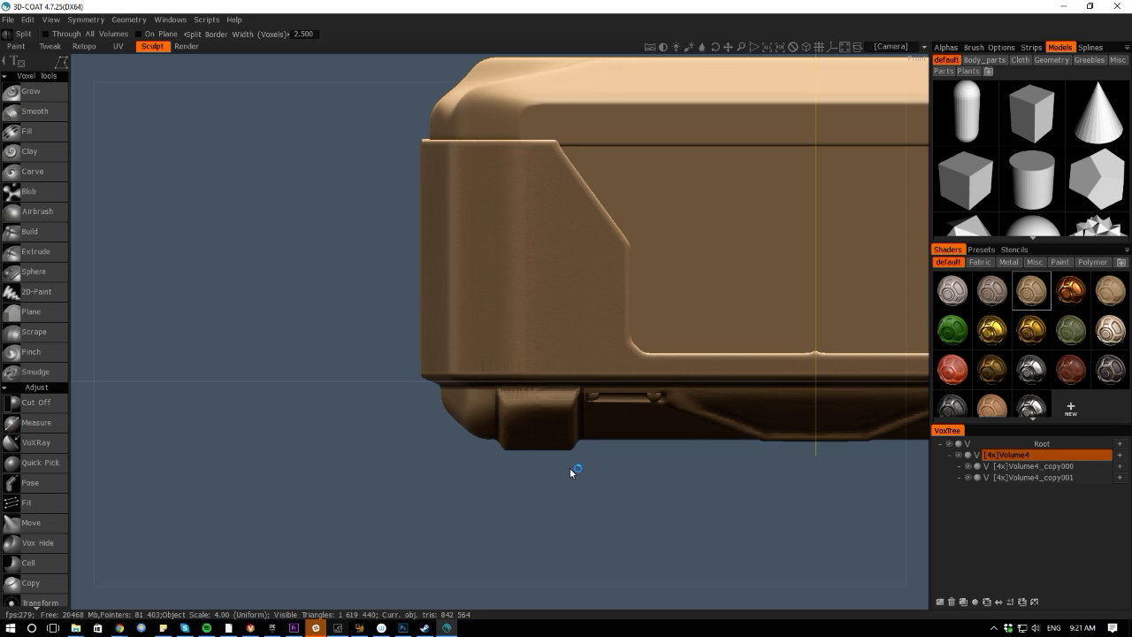
mouse_move(63, 63)
key("space")
key("space")
key("space")
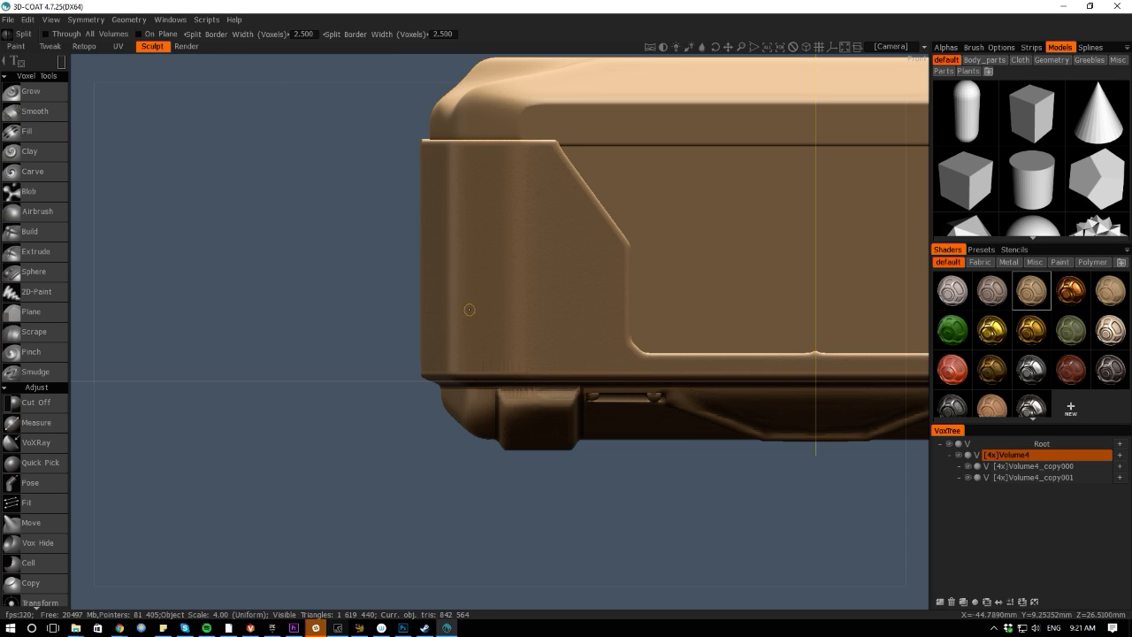
left_click(505, 291)
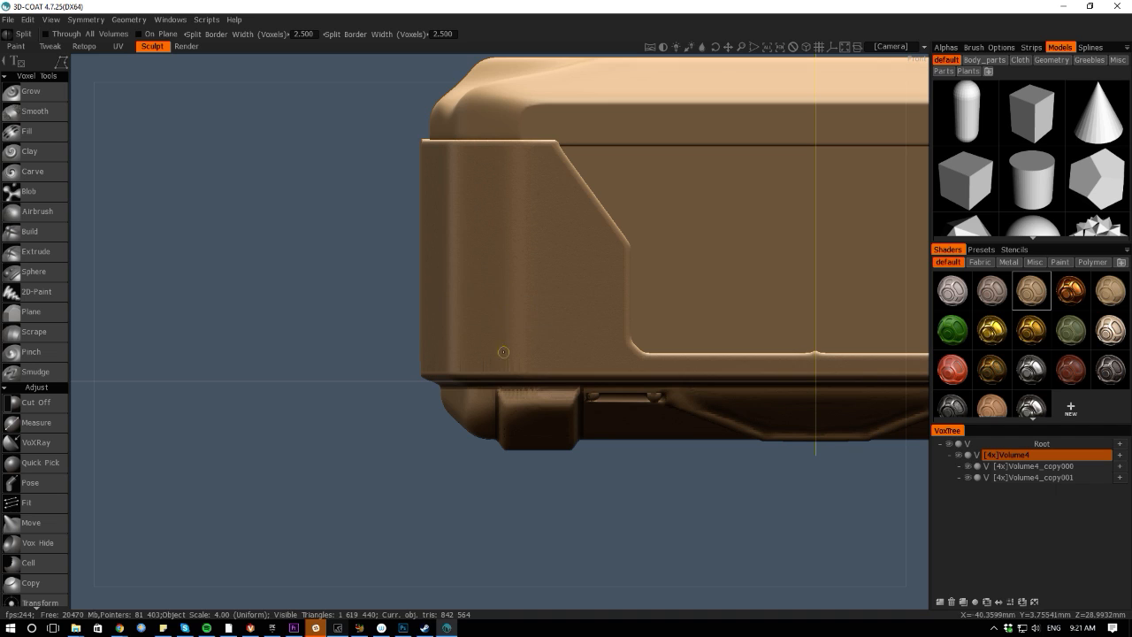
left_click(570, 407)
left_click(500, 407)
left_click(496, 448)
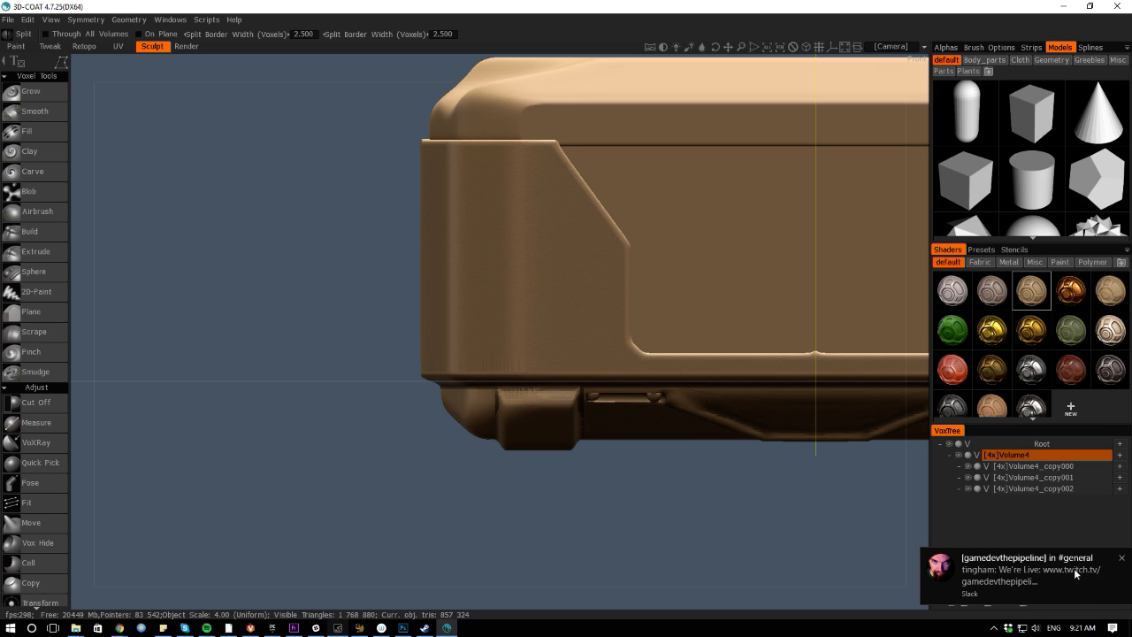
left_click(1122, 559)
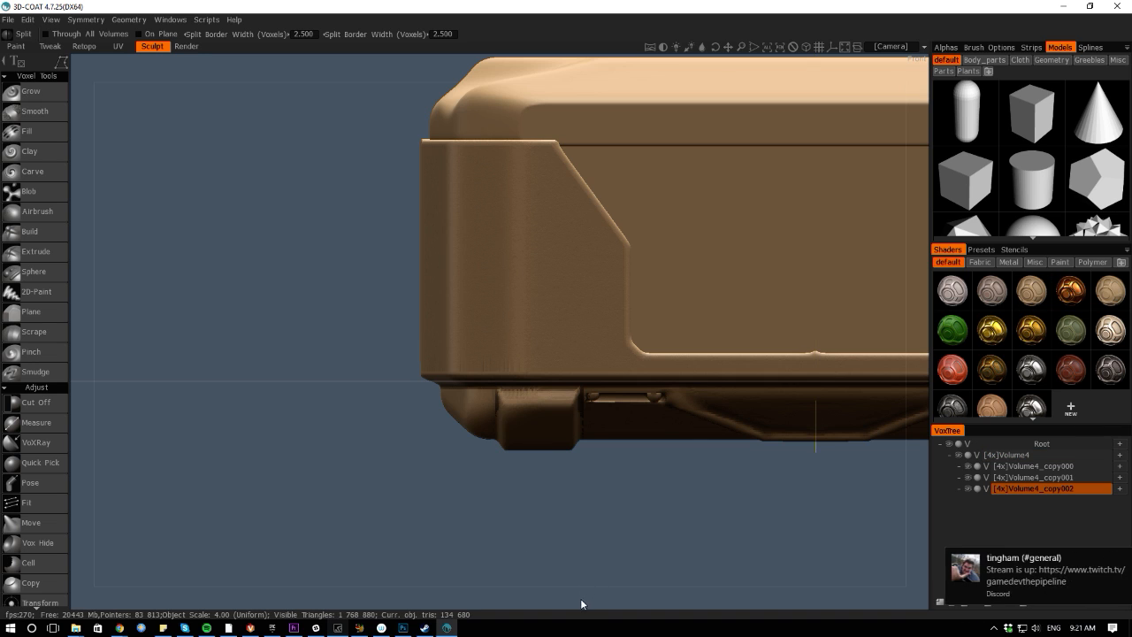
Move the separated feet volume down to Y position -6.224 with the Transform tool
left_click_drag(544, 552, 306, 91)
middle_click_drag(304, 469, 278, 339)
right_click_drag(278, 339, 381, 389)
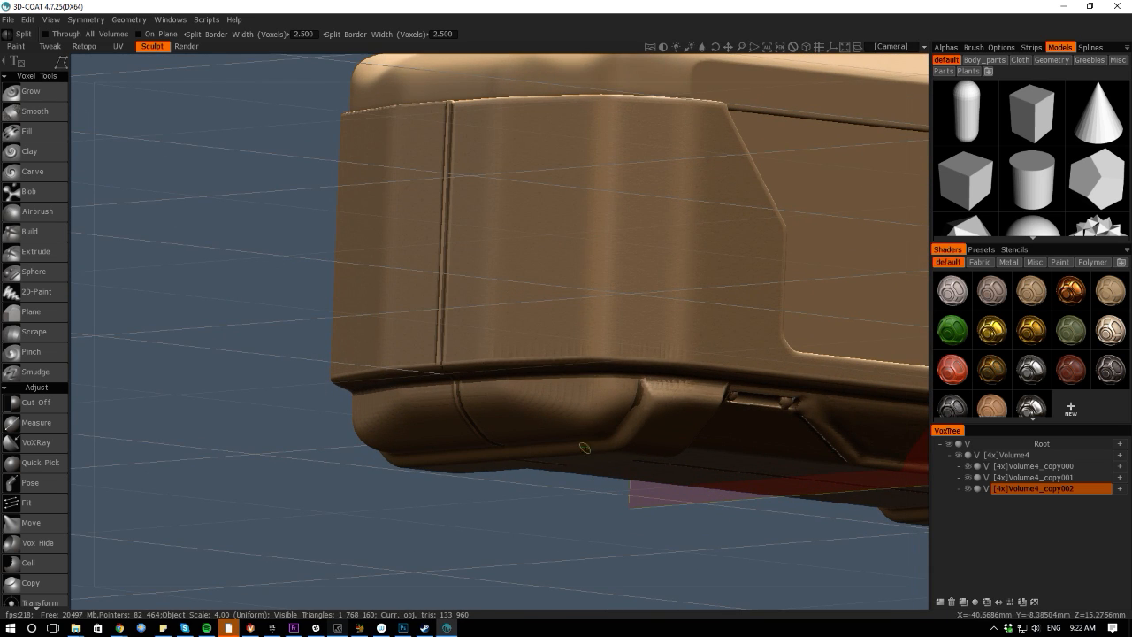
left_click_drag(466, 604, 416, 577, "shift")
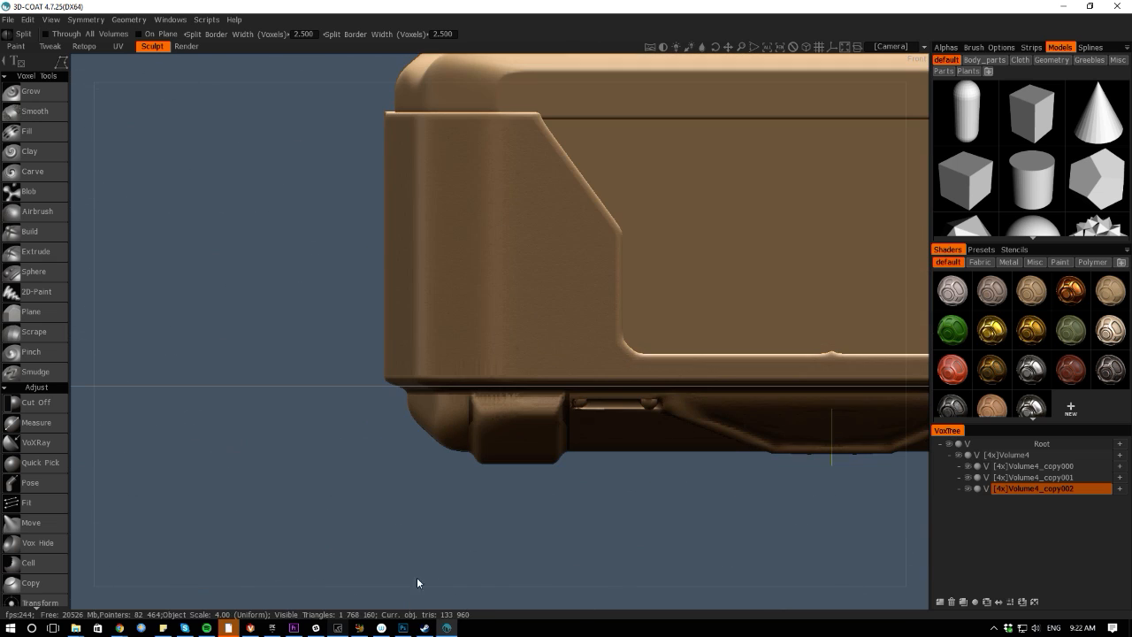
key("space")
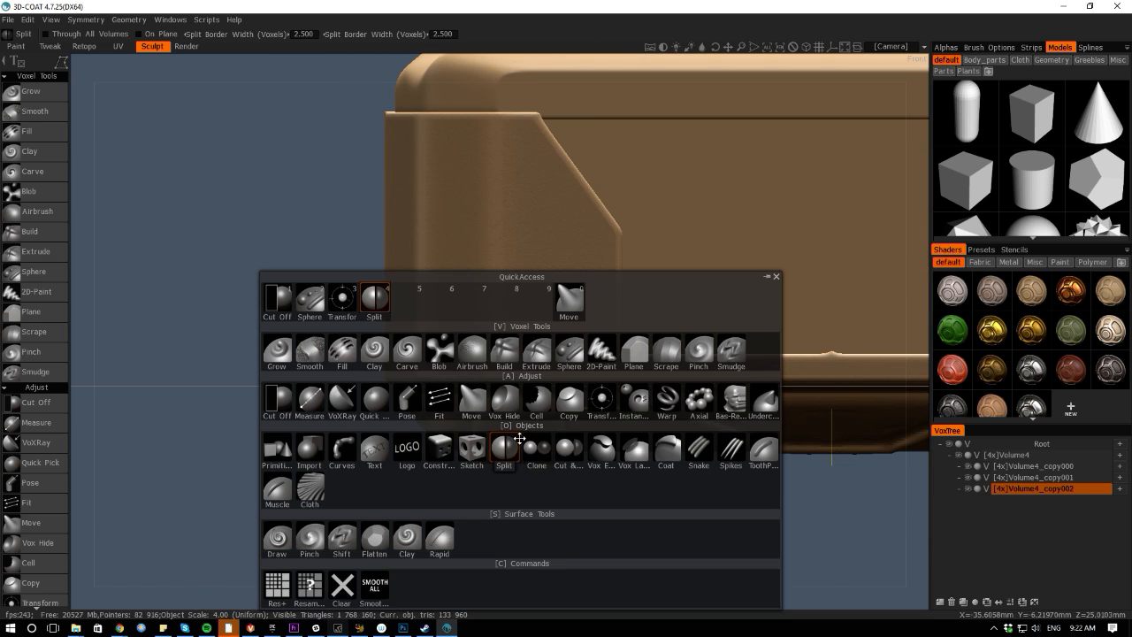
left_click(574, 404)
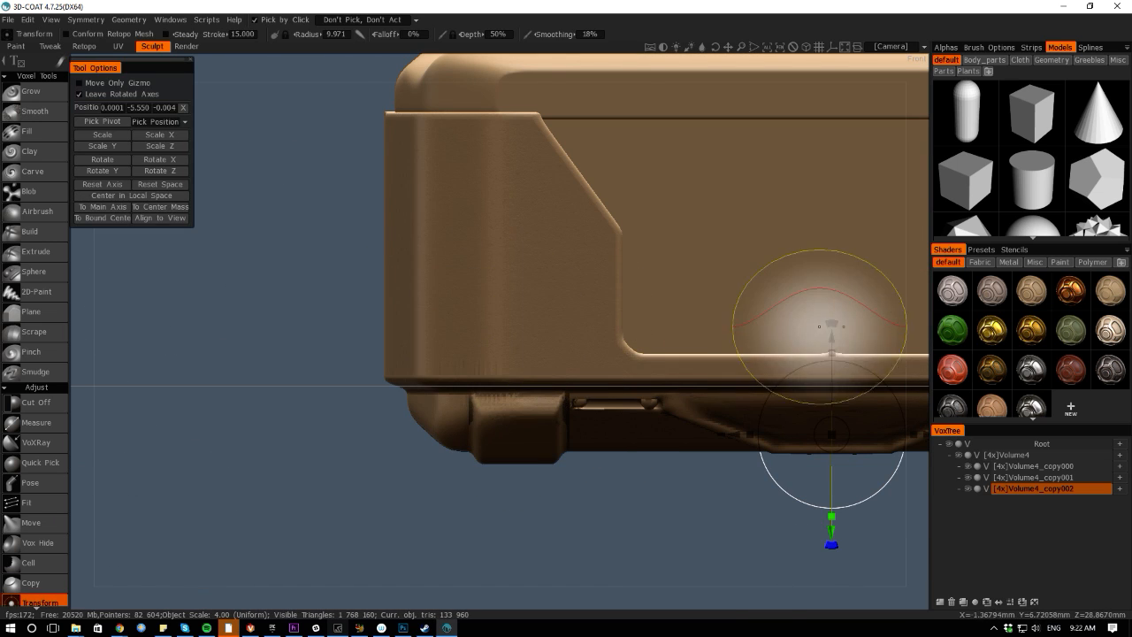
left_click_drag(831, 334, 831, 340)
Trim narrow slivers from the outer and inner sides of the feet with rectangular Cut Off selections
scroll(510, 468, "down", 3)
middle_click_drag(510, 468, 336, 498)
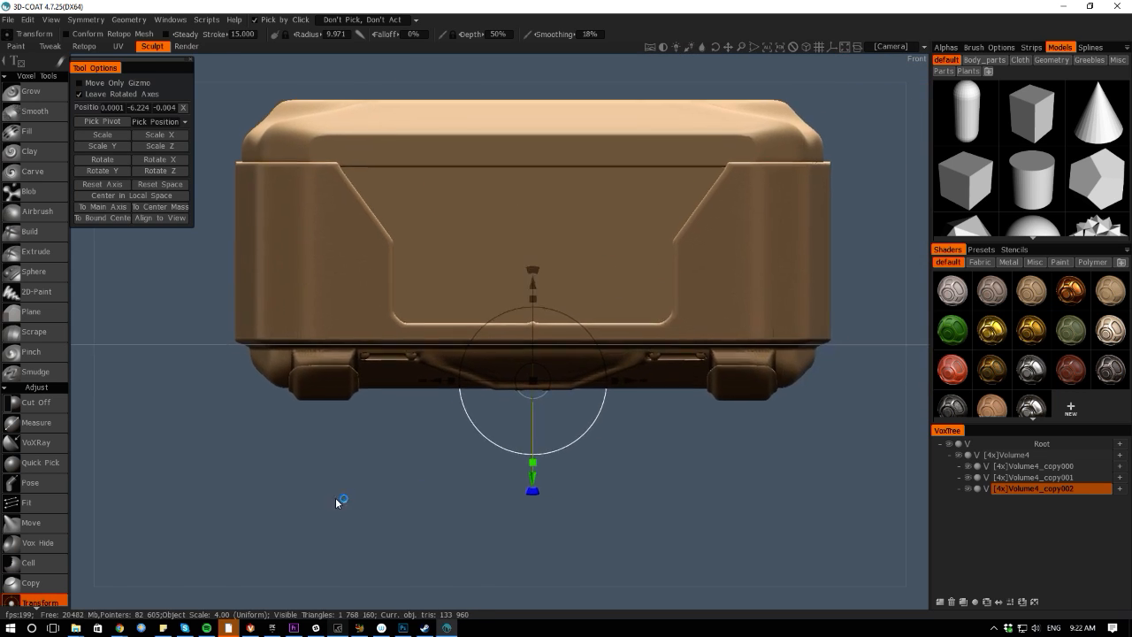
scroll(422, 482, "up", 1)
middle_click_drag(421, 482, 457, 483)
key("space")
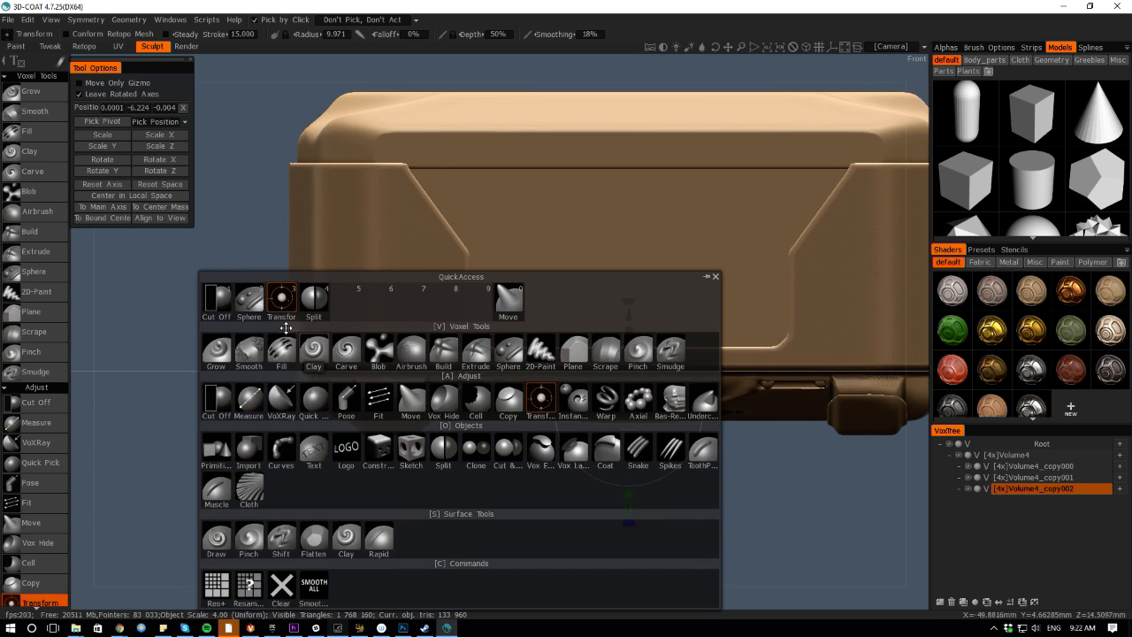
left_click(215, 303)
left_click_drag(221, 355, 356, 486)
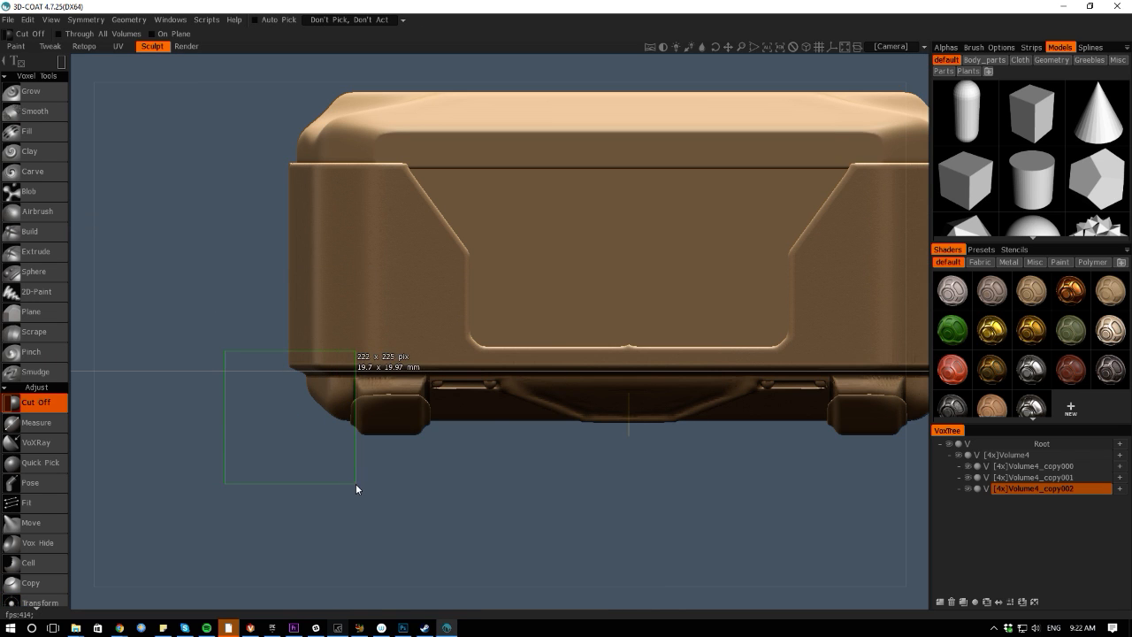
left_click_drag(478, 482, 428, 378)
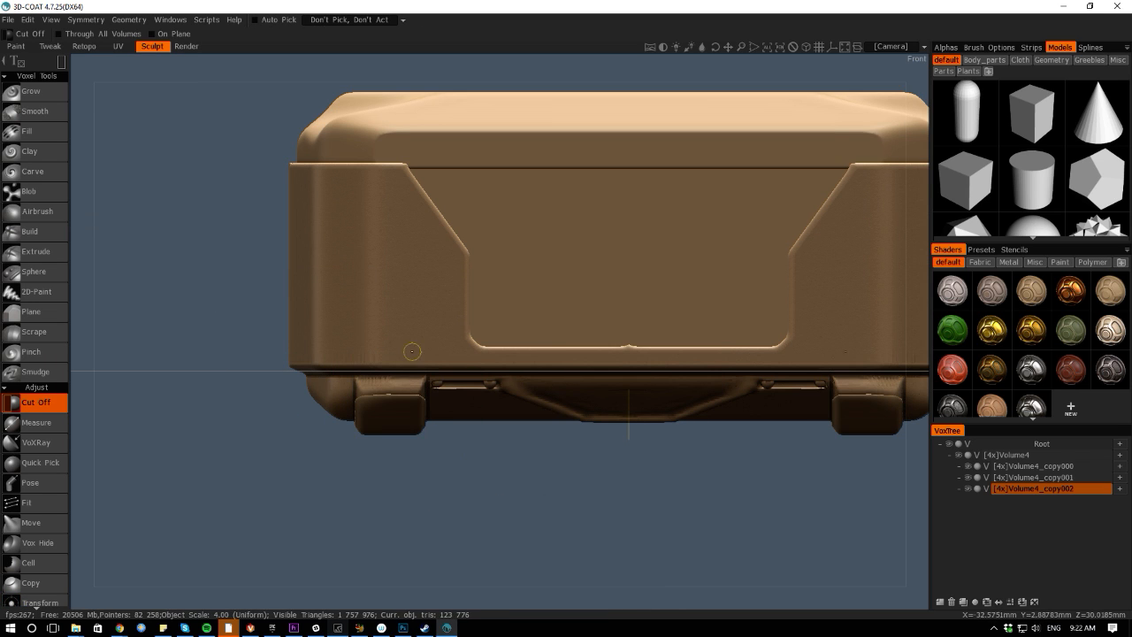
Cut off the upper front and rear ends of the feet with rectangular selections from the block's left side
left_click_drag(87, 395, 264, 391)
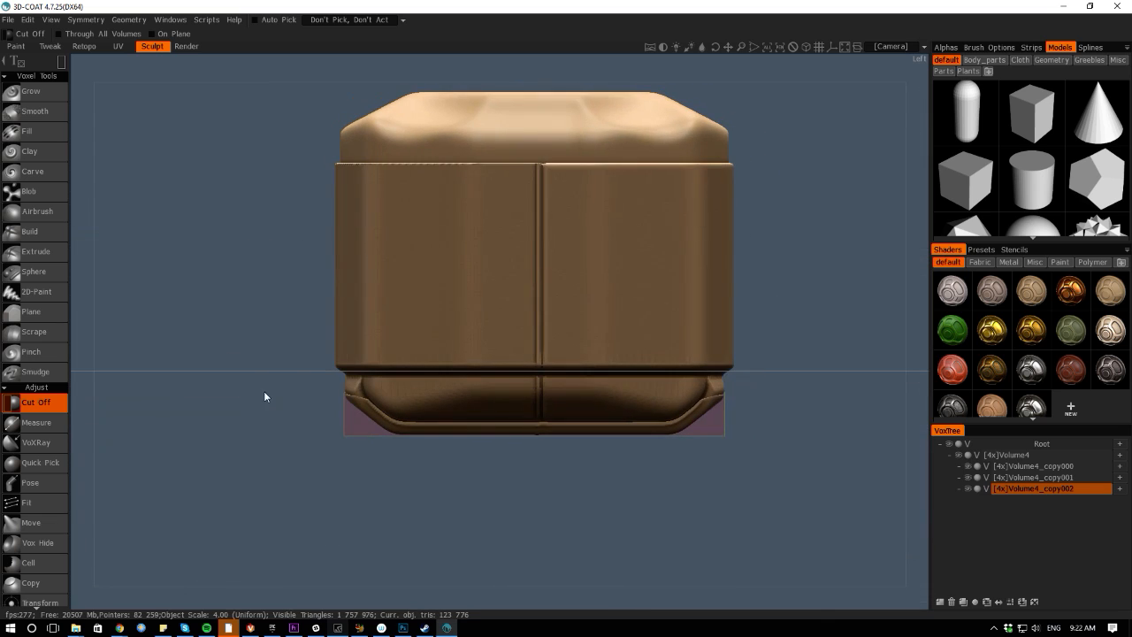
left_click_drag(328, 342, 364, 434)
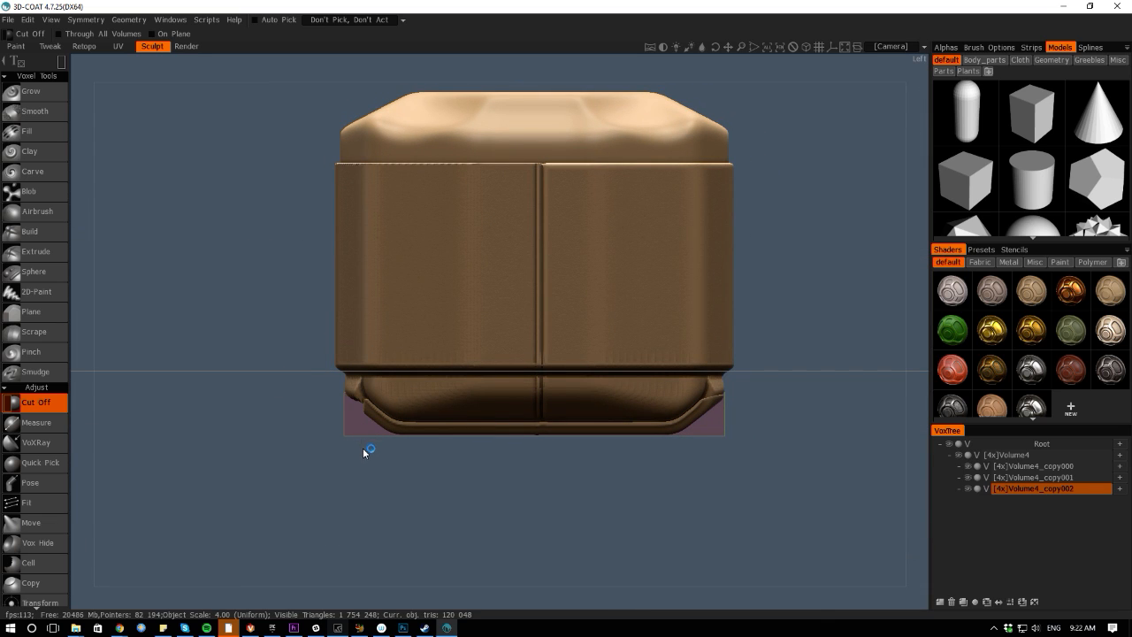
left_click_drag(747, 446, 695, 331)
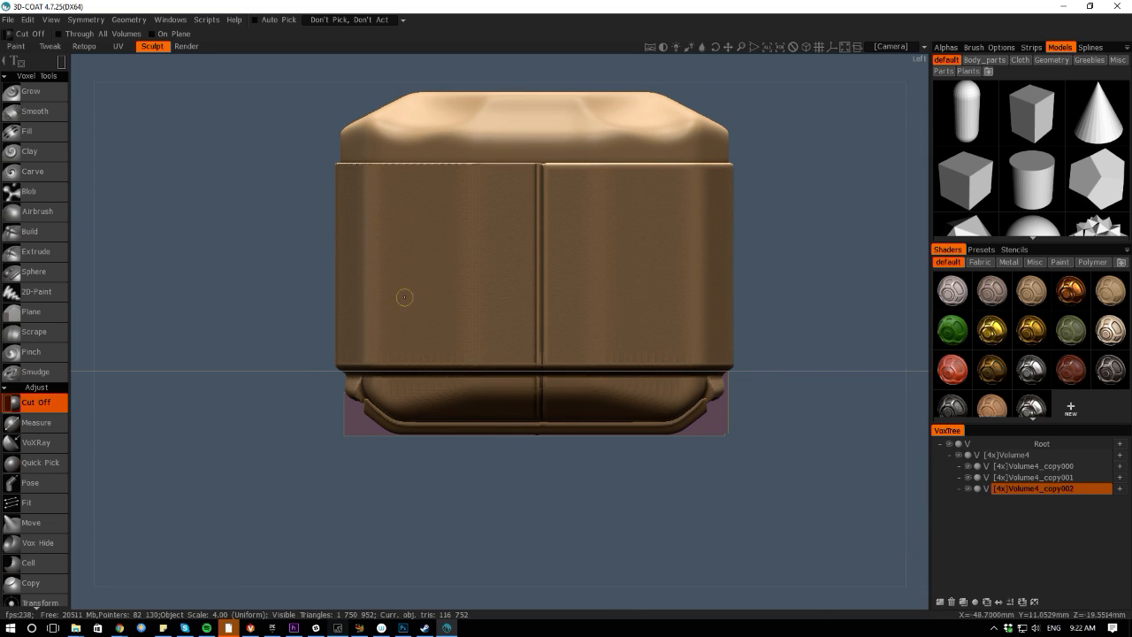
Make the main body Volume4 active again and assign it the last tan shader in the first row
left_click_drag(131, 400, 351, 428)
middle_click_drag(350, 425, 479, 459, "alt")
right_click_drag(480, 459, 133, 361, "alt")
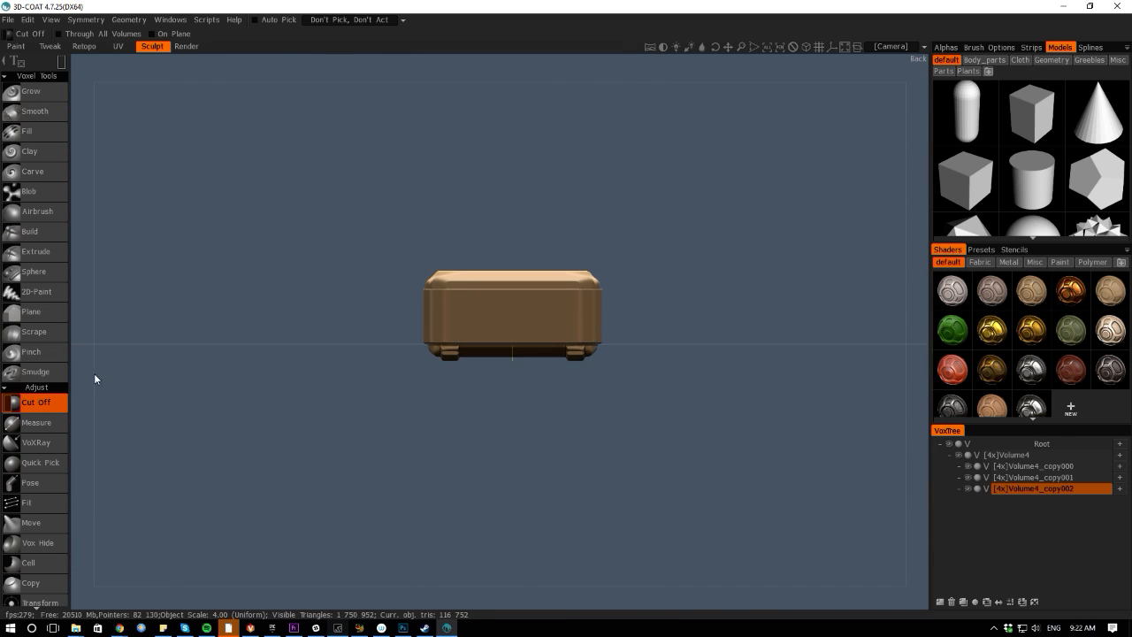
left_click_drag(95, 375, 137, 383, "alt")
right_click_drag(137, 383, 541, 590, "alt")
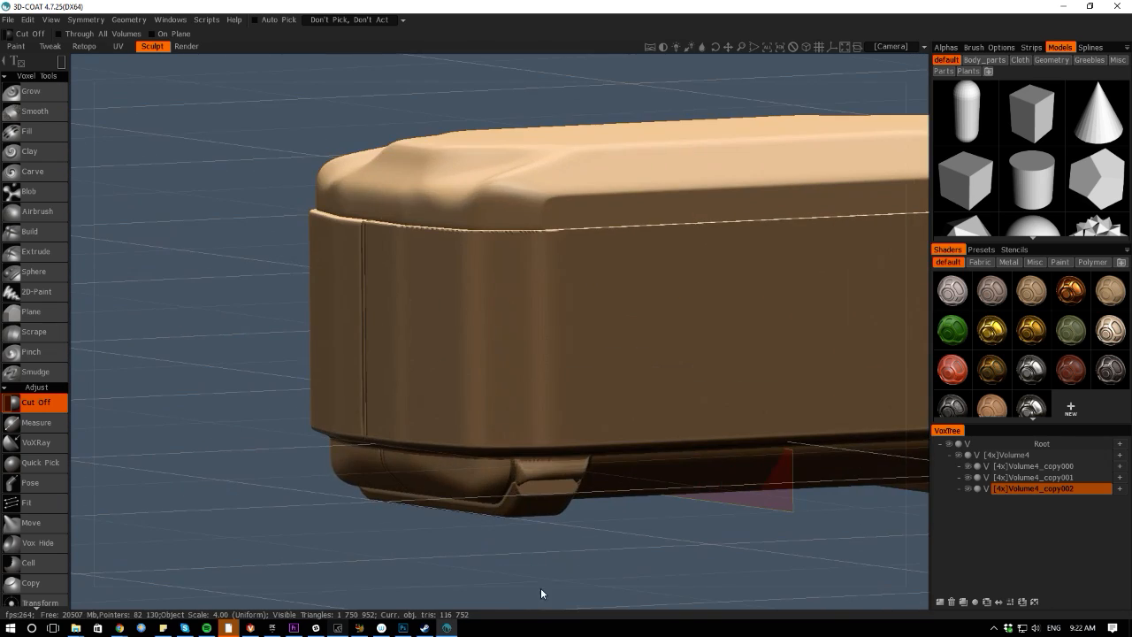
key("h")
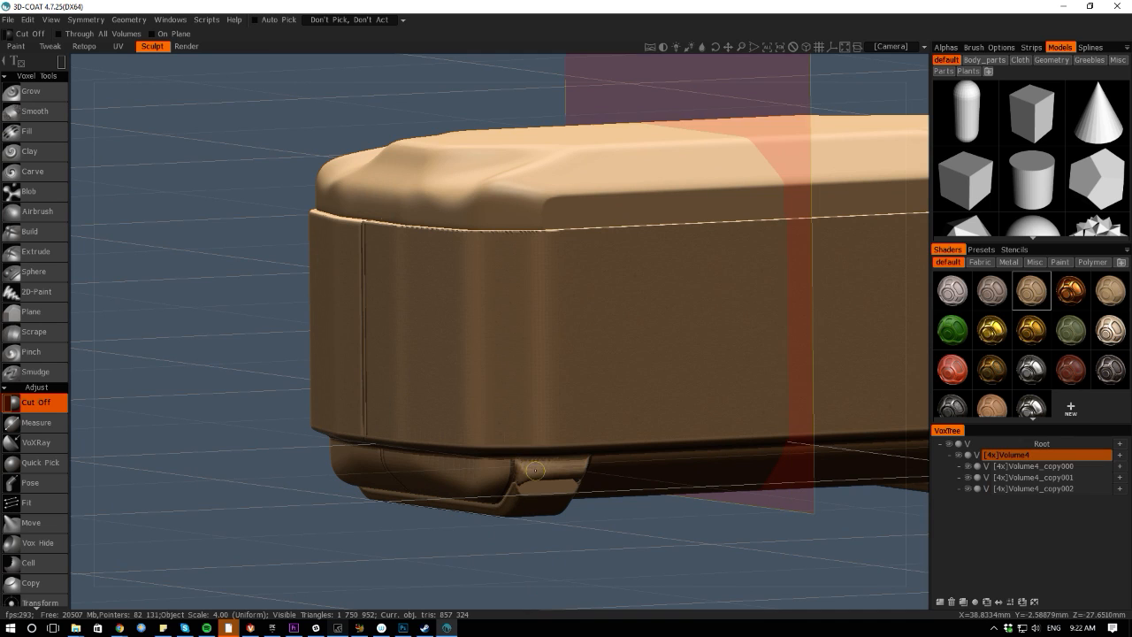
left_click(1111, 295)
left_click_drag(588, 591, 521, 584, "alt+shift")
middle_click_drag(317, 513, 322, 457, "alt")
key("space")
left_click(388, 363)
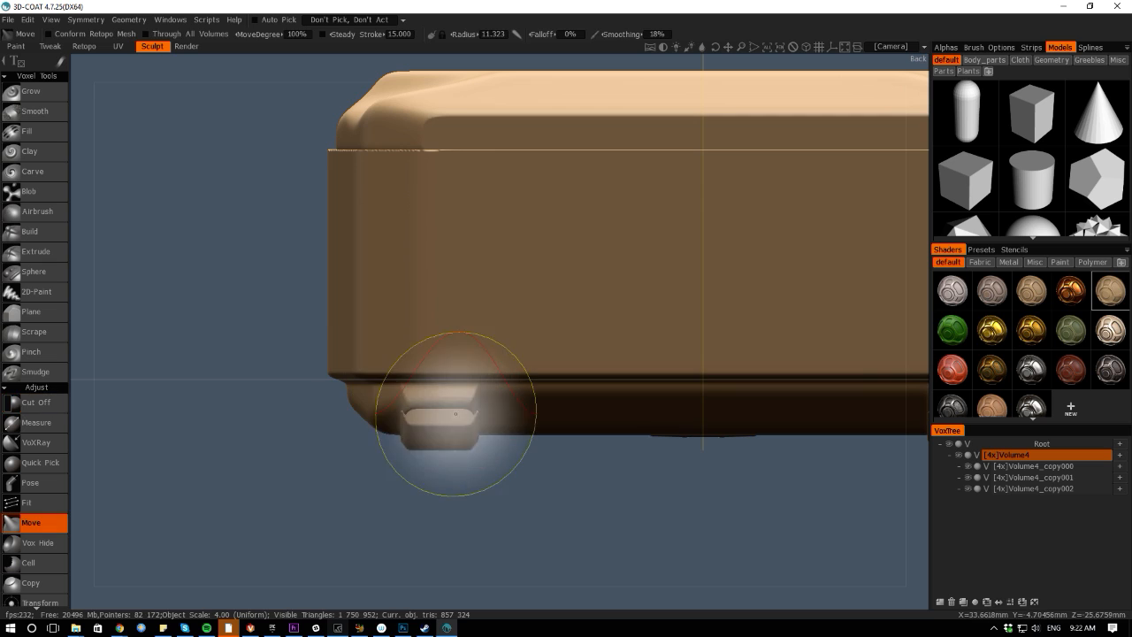
left_click_drag(443, 403, 442, 413)
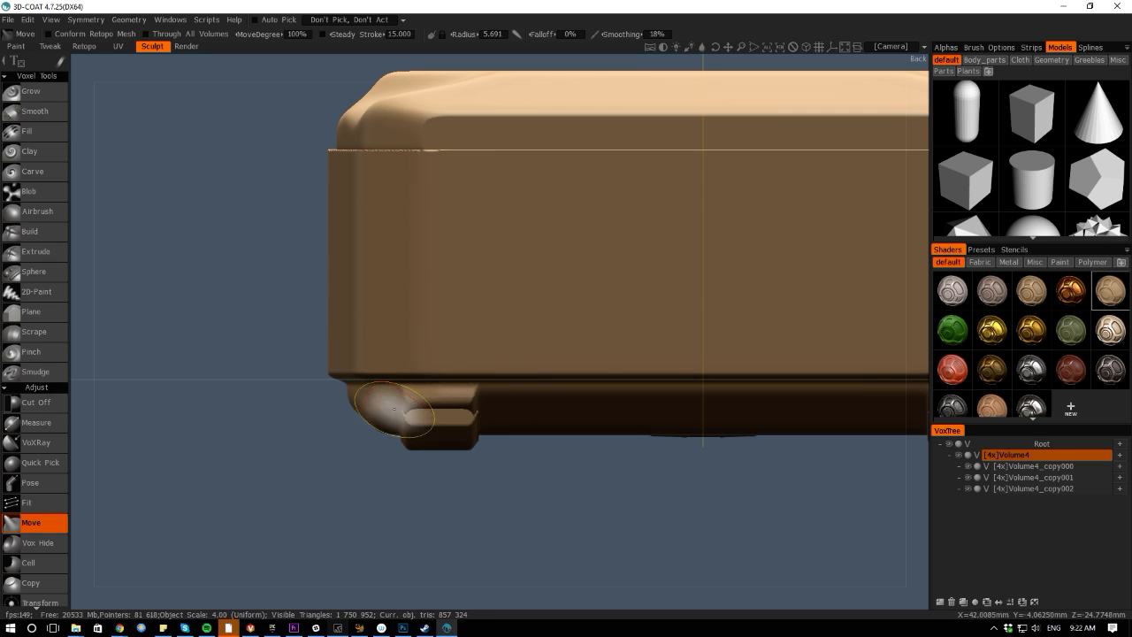
Pull the part of the main body above the rear foot downward with the Pose tool, resetting the gizmo axes and undoing the first attempt
key("space")
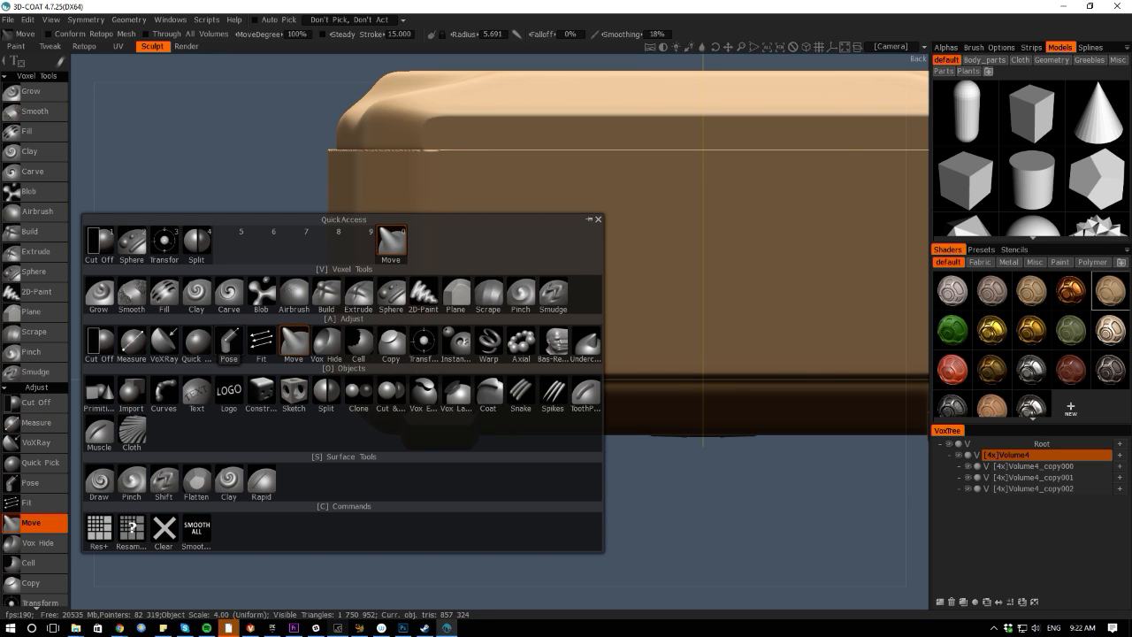
left_click(229, 345)
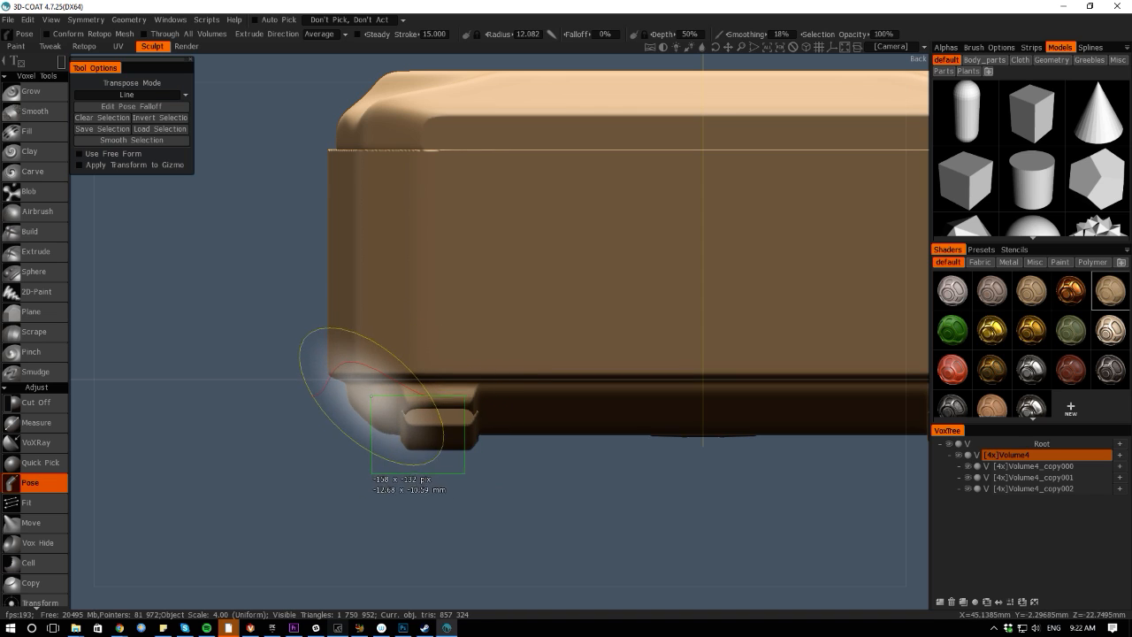
left_click_drag(371, 396, 409, 394)
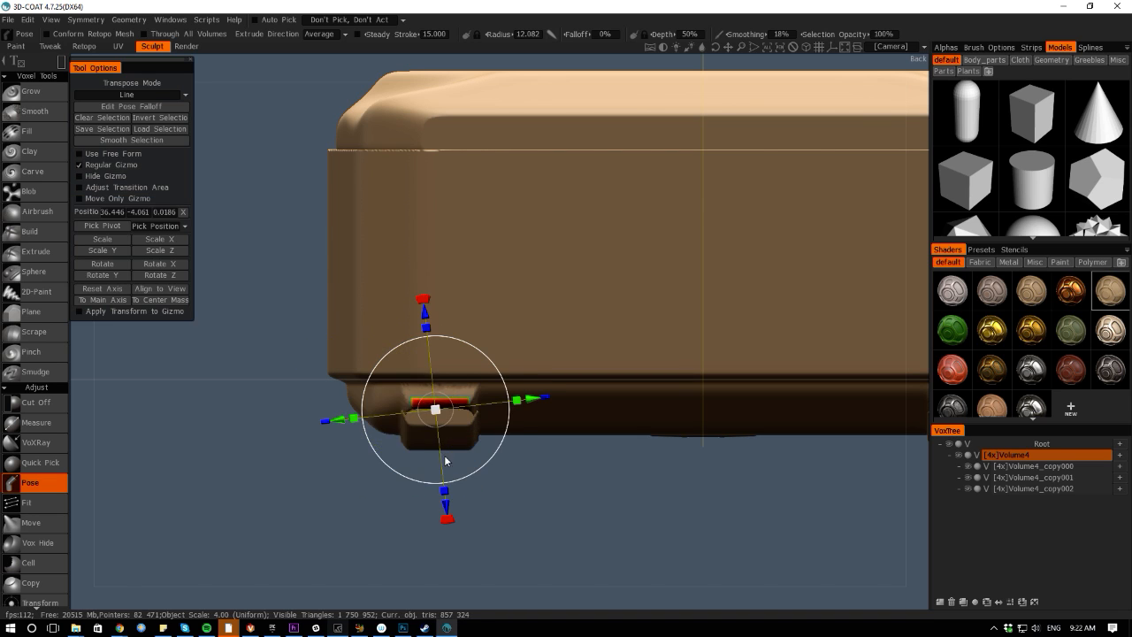
left_click(105, 289)
left_click_drag(436, 506, 436, 522)
key("ctrl+z")
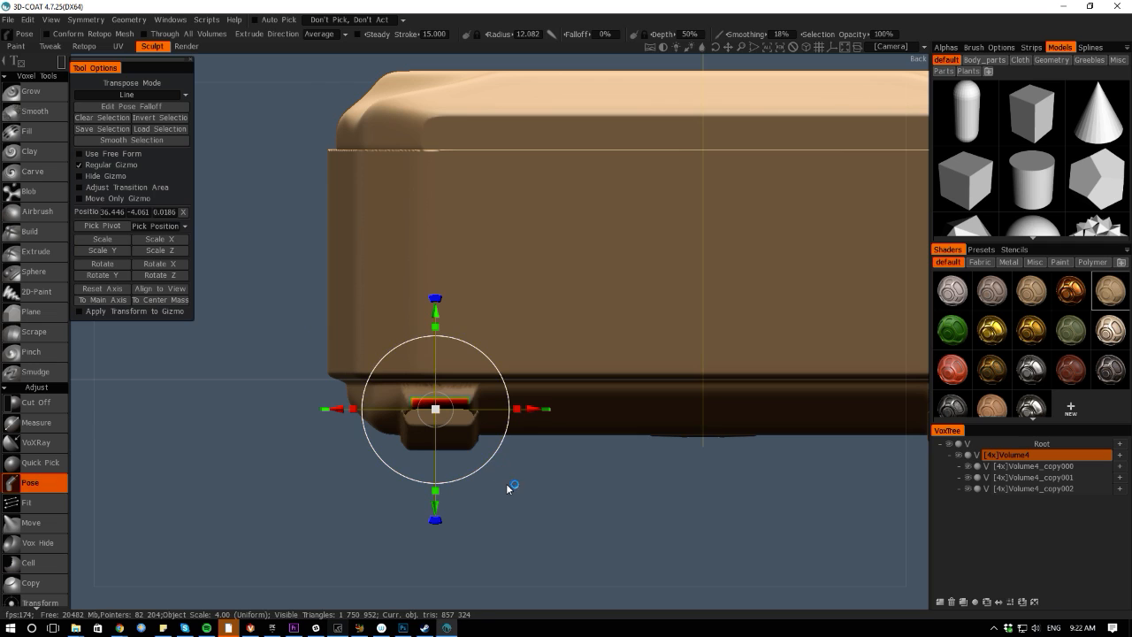
key("ctrl+z")
left_click_drag(474, 471, 402, 395)
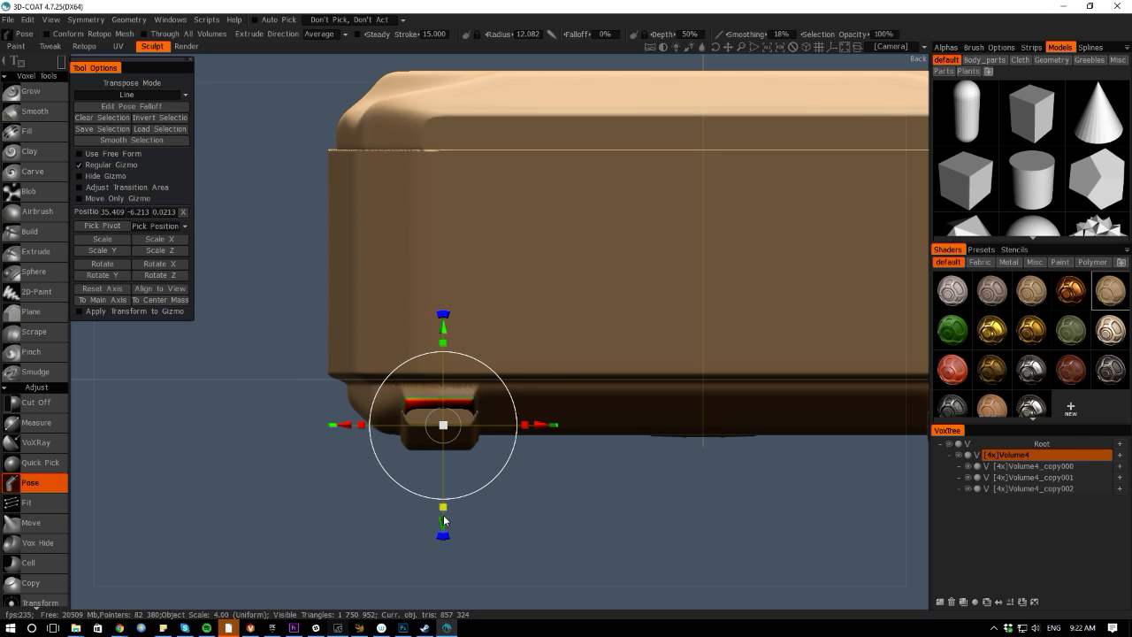
left_click_drag(444, 520, 443, 539)
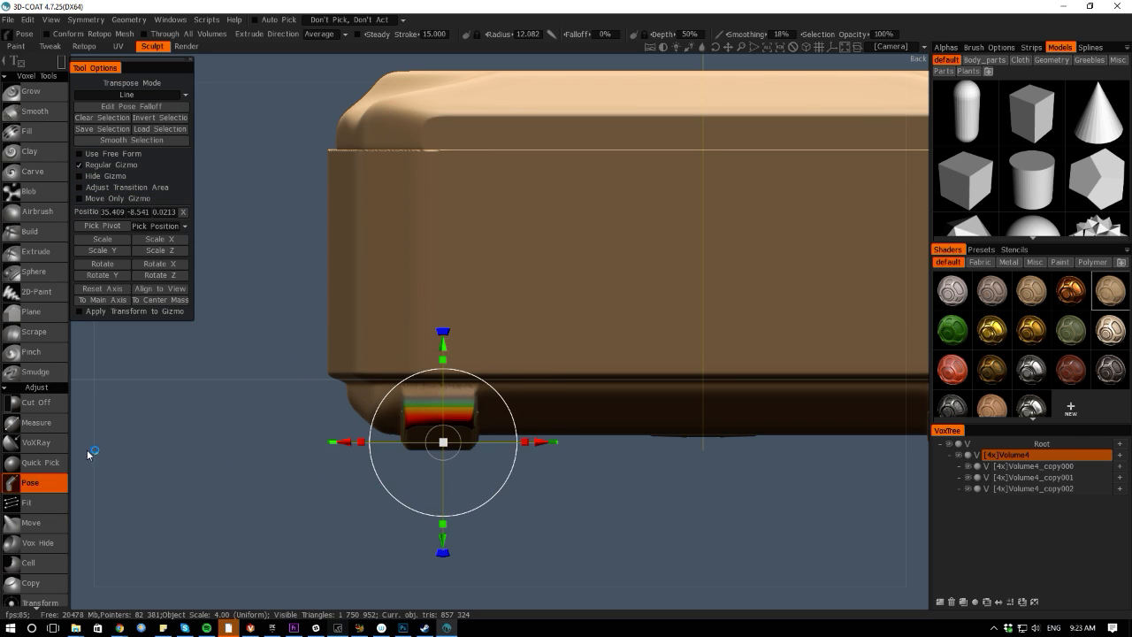
mouse_move(91, 455)
left_mouse_down()
mouse_move(142, 444)
mouse_move(86, 442)
mouse_move(106, 442)
left_mouse_up()
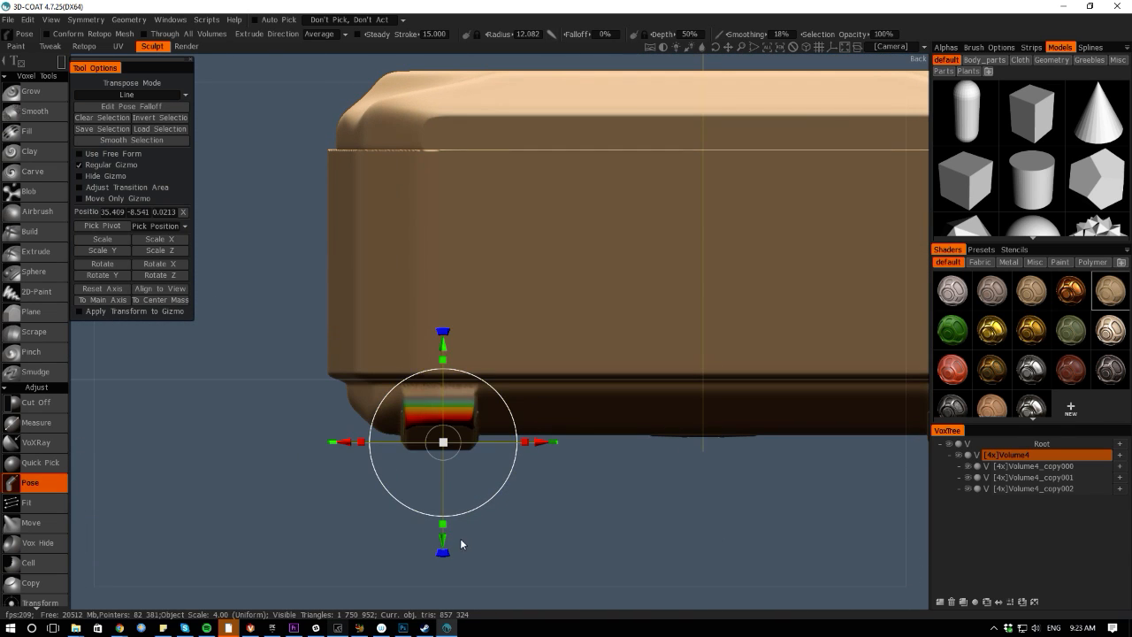
Pull the selected part of the main body at the rear foot further downward with the Pose tool and clear the selection
left_click_drag(444, 529, 439, 577)
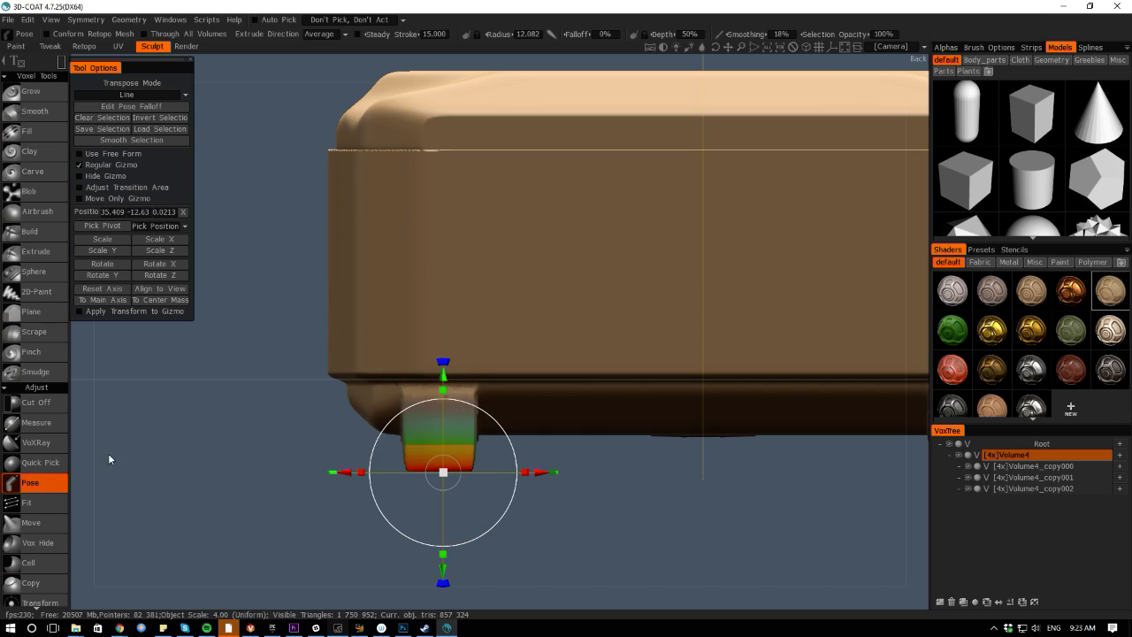
mouse_move(108, 453)
left_mouse_down()
mouse_move(362, 445)
mouse_move(192, 457)
left_mouse_up()
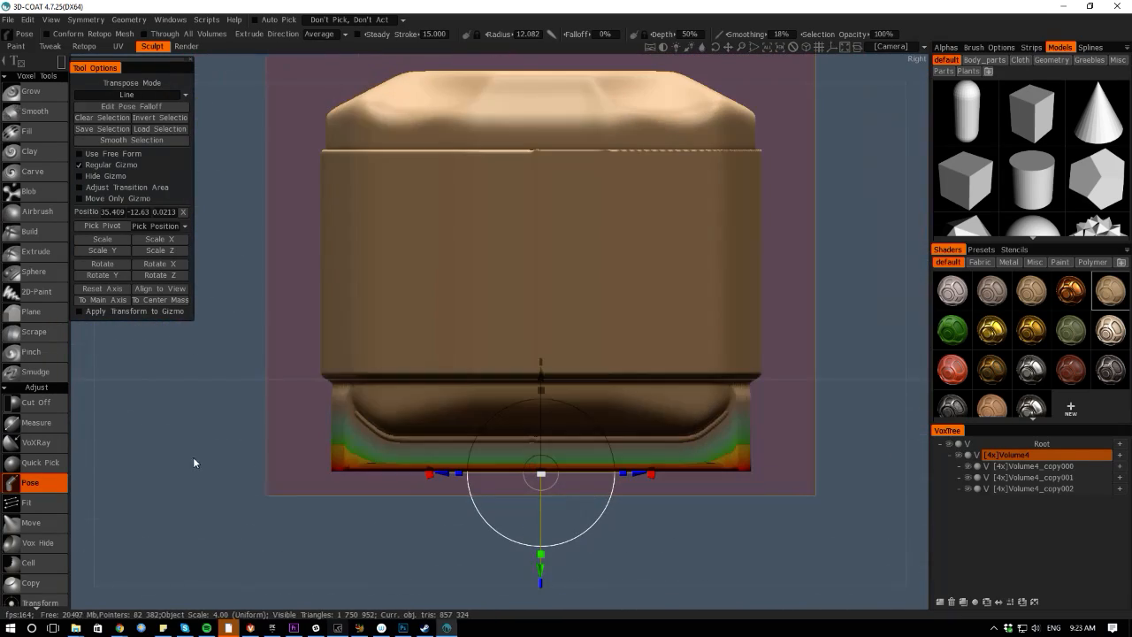
left_click(393, 482)
Activate the Cut Off tool with a closed point-by-point outline as its selection shape, viewing the block from the left end
key("space")
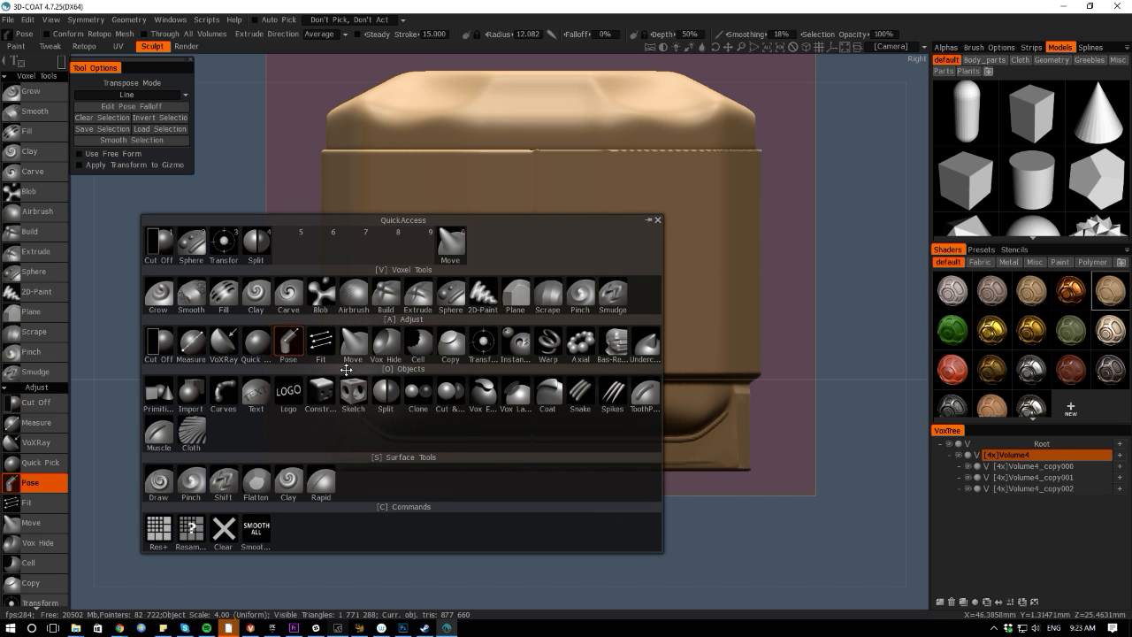
left_click(160, 342)
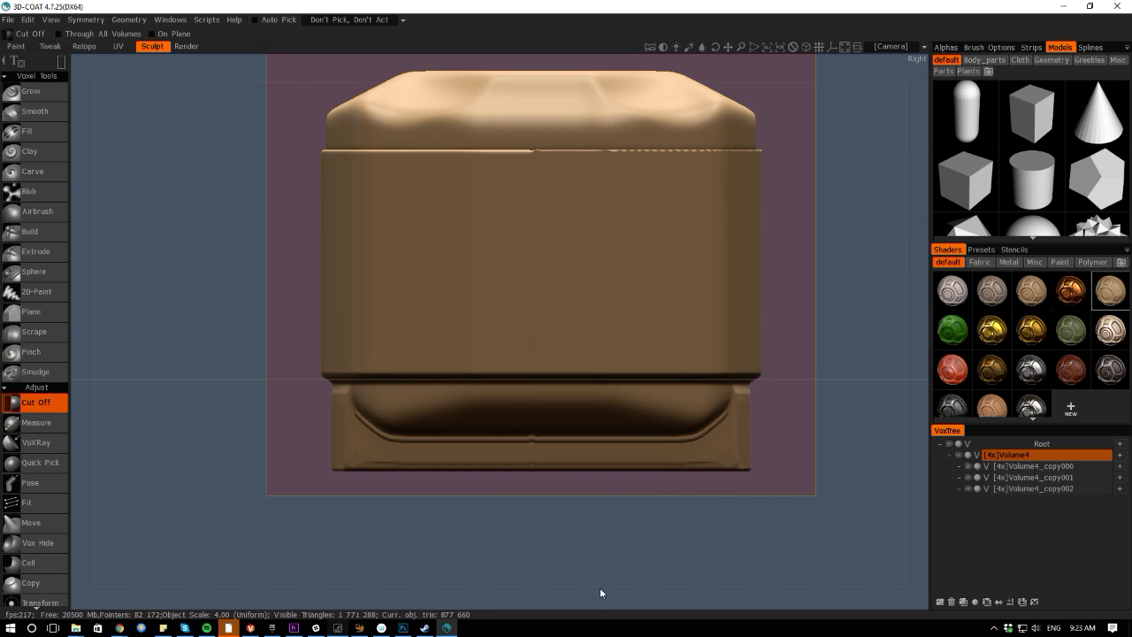
right_click_drag(599, 587, 311, 586)
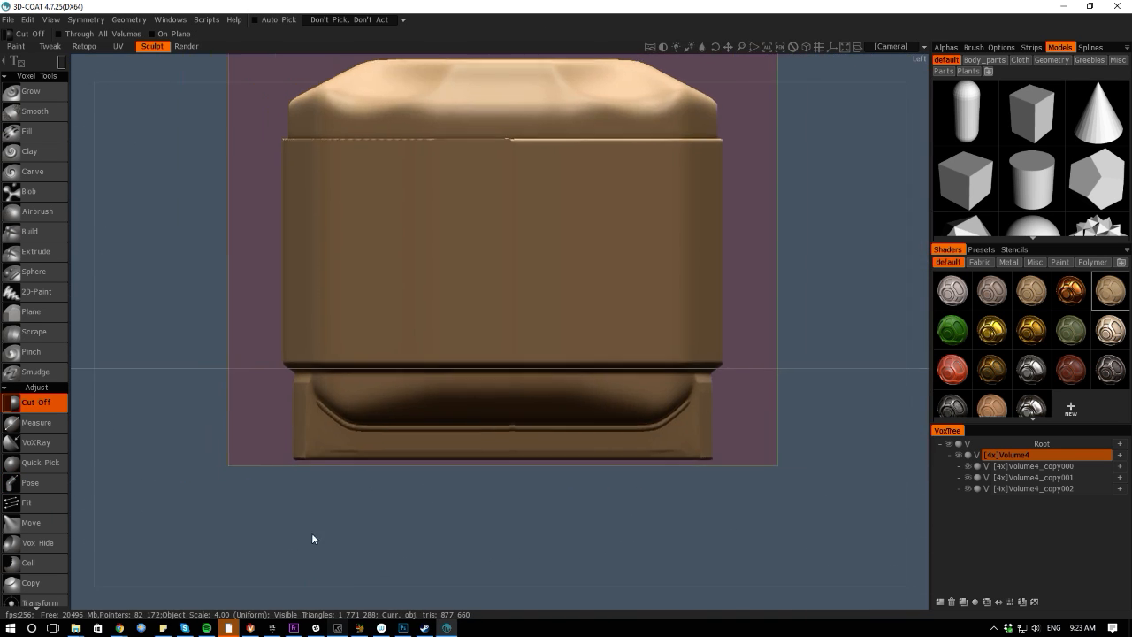
middle_click_drag(312, 535, 391, 534)
scroll(390, 534, "up", 2)
left_click_drag(353, 393, 352, 395)
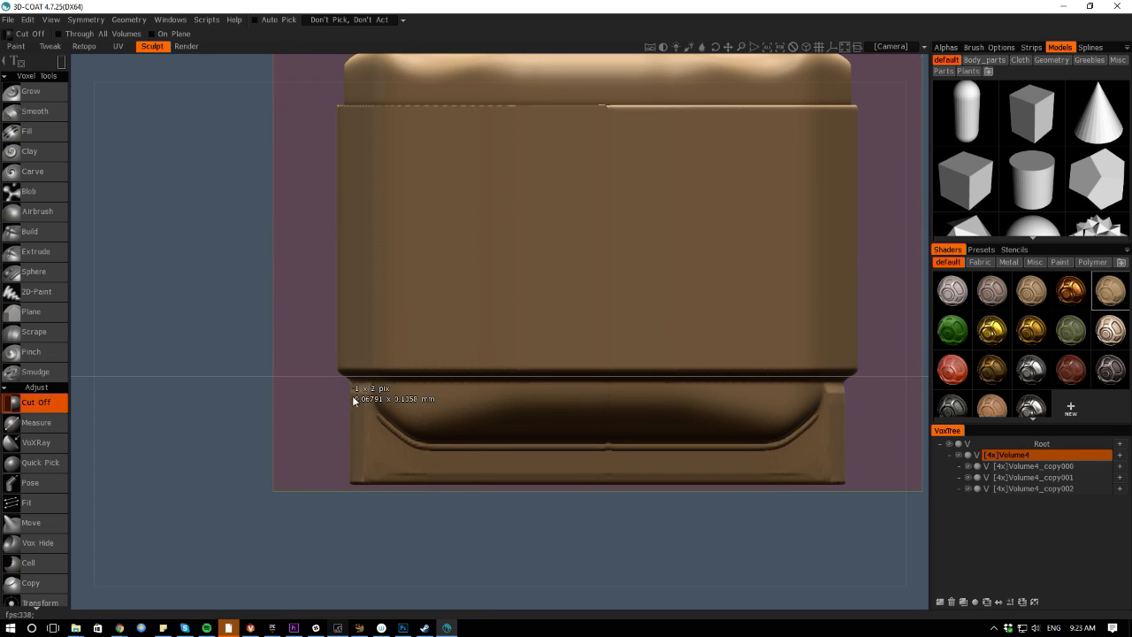
mouse_move(60, 63)
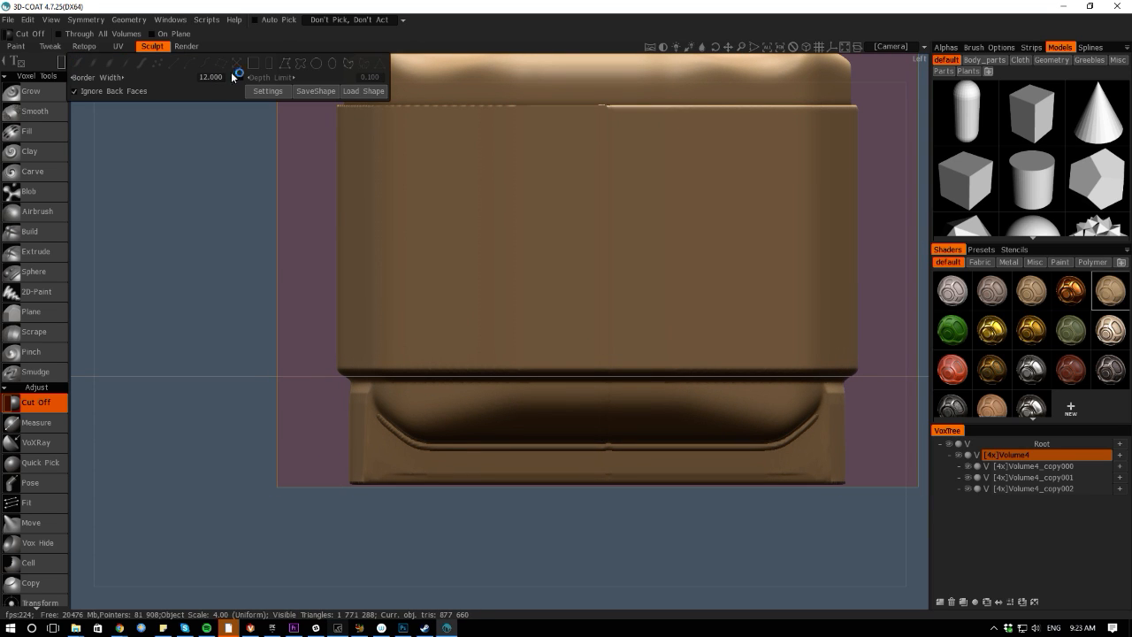
left_click(285, 63)
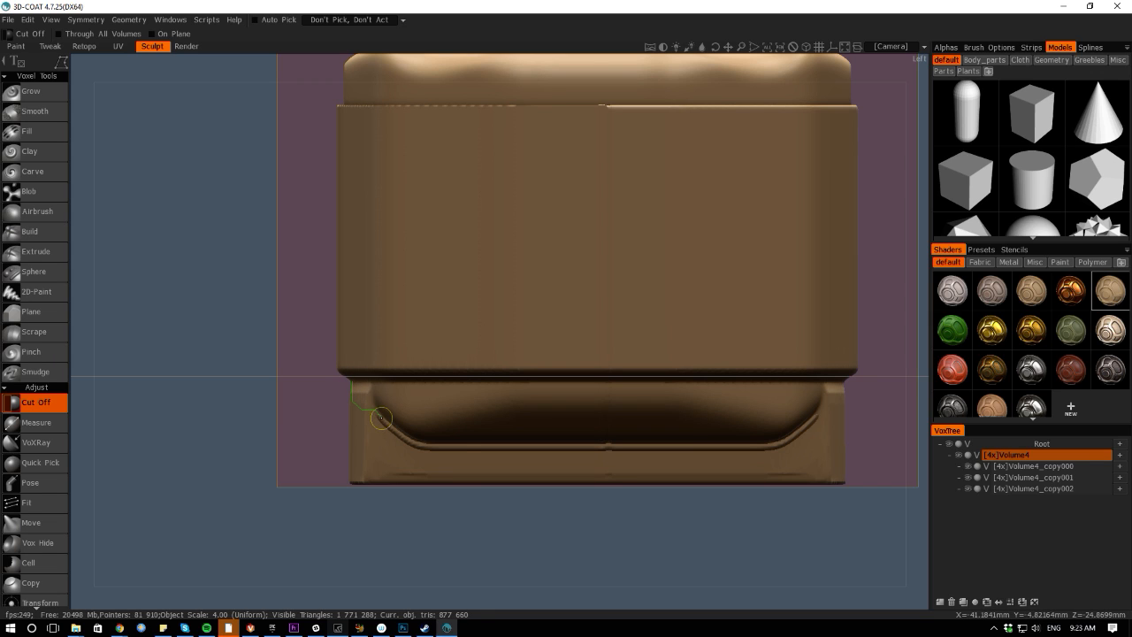
Try to cut away the lowered section beneath the foot's bevelled edge with a closed outline drawn from the left end
mouse_move(416, 444)
left_mouse_down()
mouse_move(767, 446)
mouse_move(812, 411)
left_mouse_up()
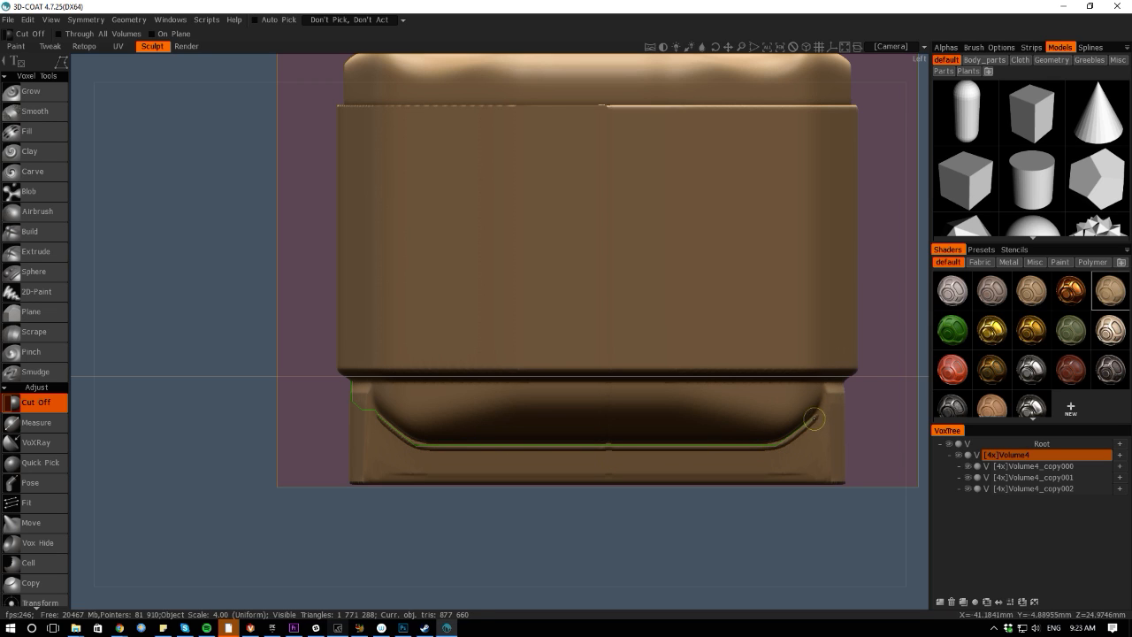
left_click(334, 543)
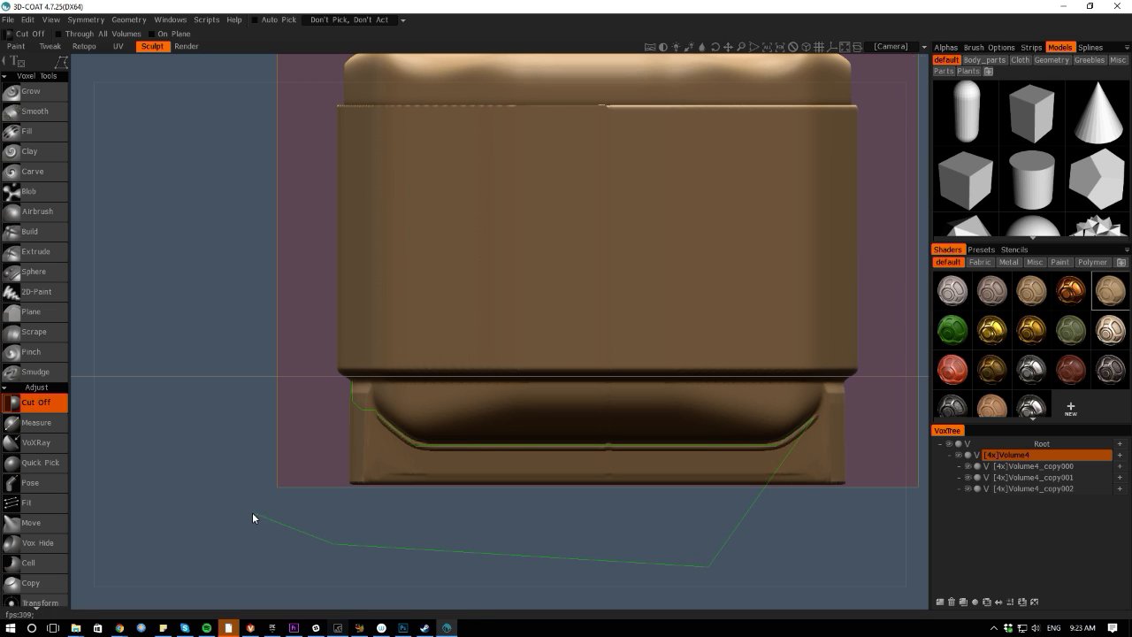
left_click(252, 512)
left_click(217, 401)
left_click(267, 379)
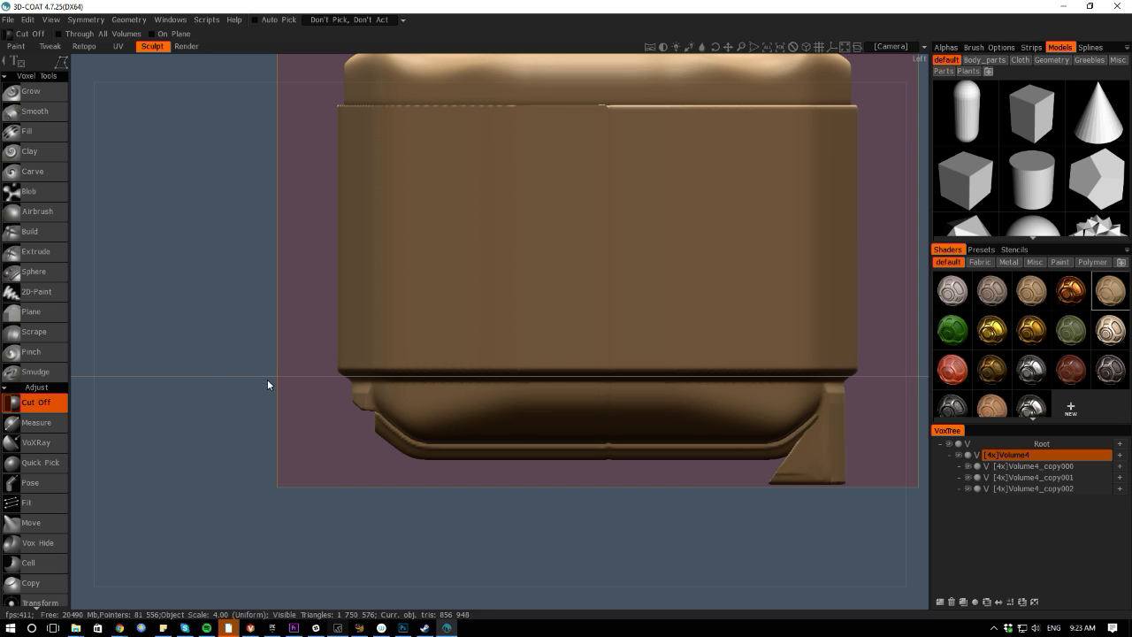
Ghost and unghost the main body Volume4 from the right end to examine the foot's bevelled profile beneath it
left_click_drag(102, 410, 249, 401, "alt")
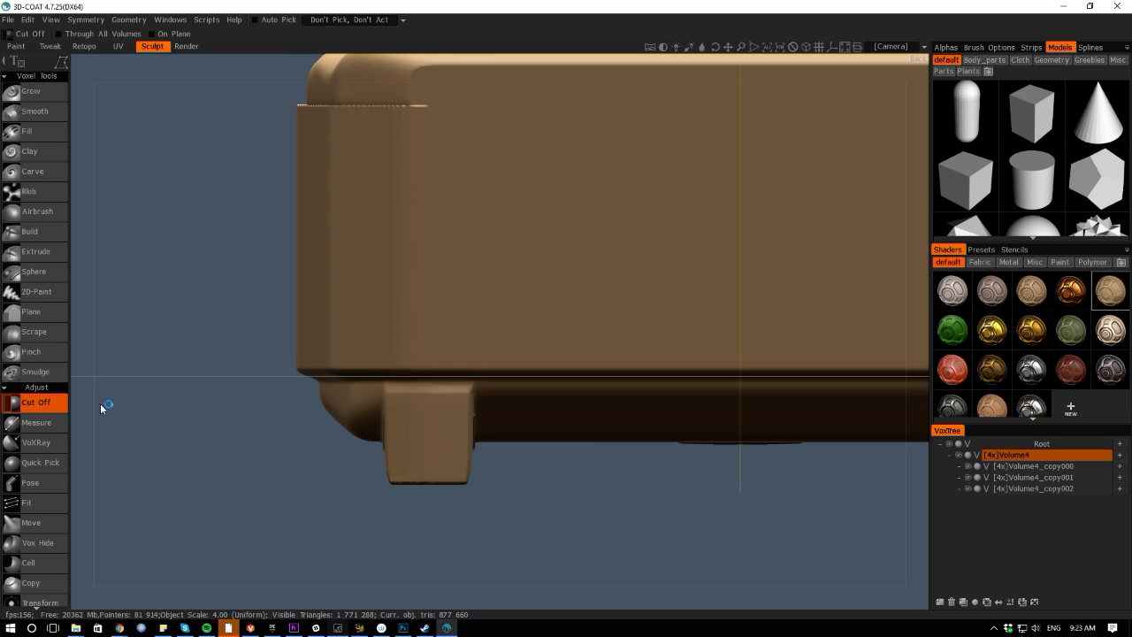
left_click_drag(81, 412, 170, 499, "alt")
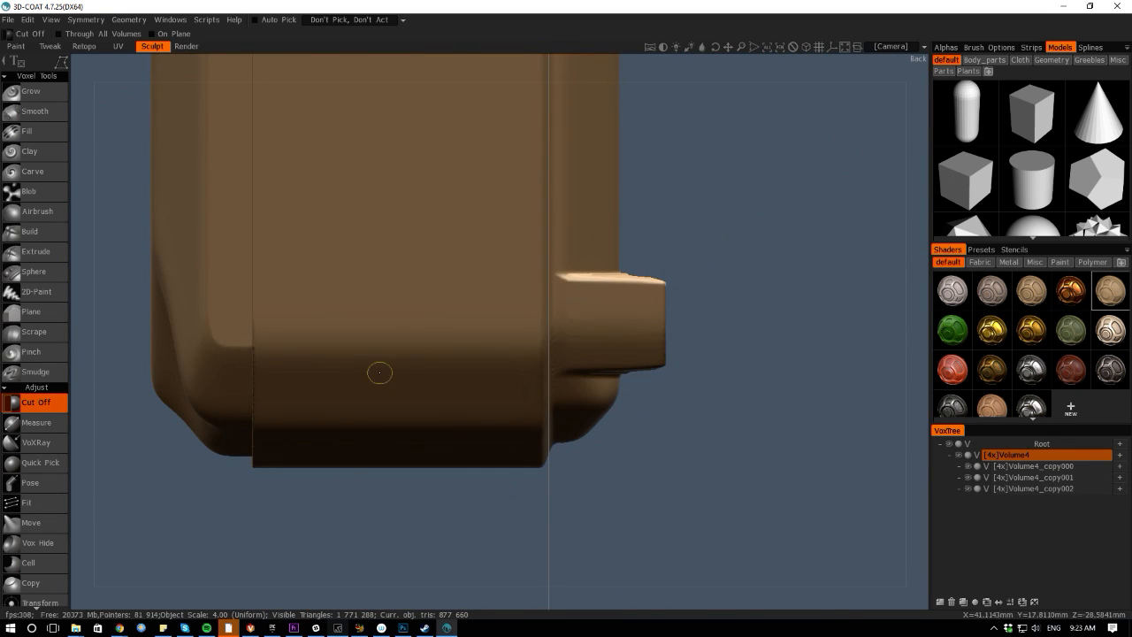
left_click_drag(601, 599, 604, 377, "alt")
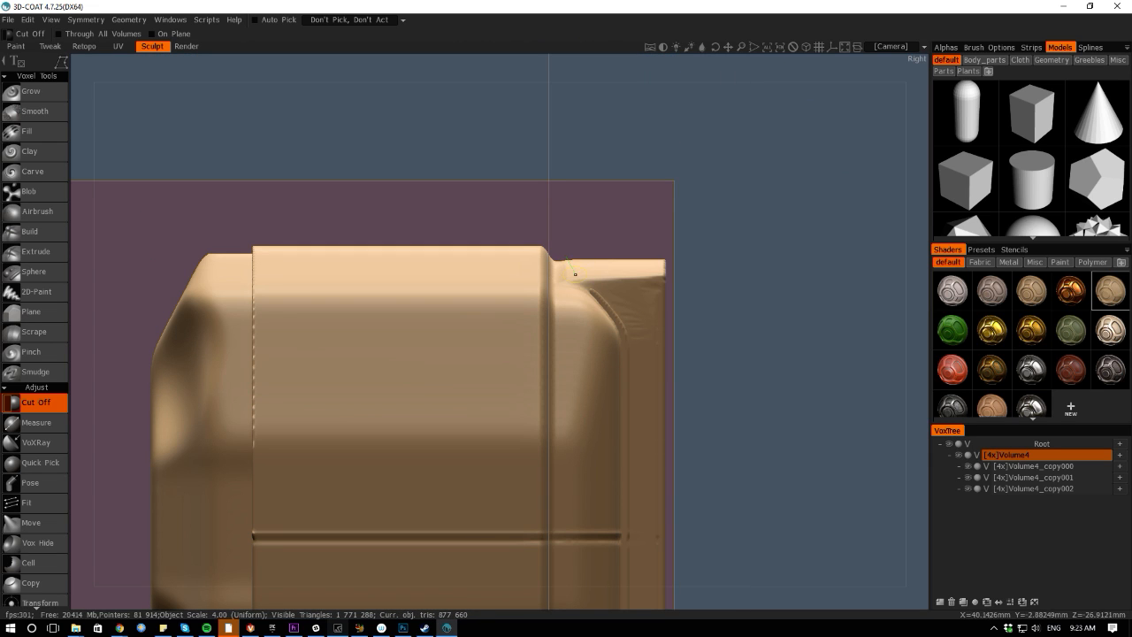
key("g")
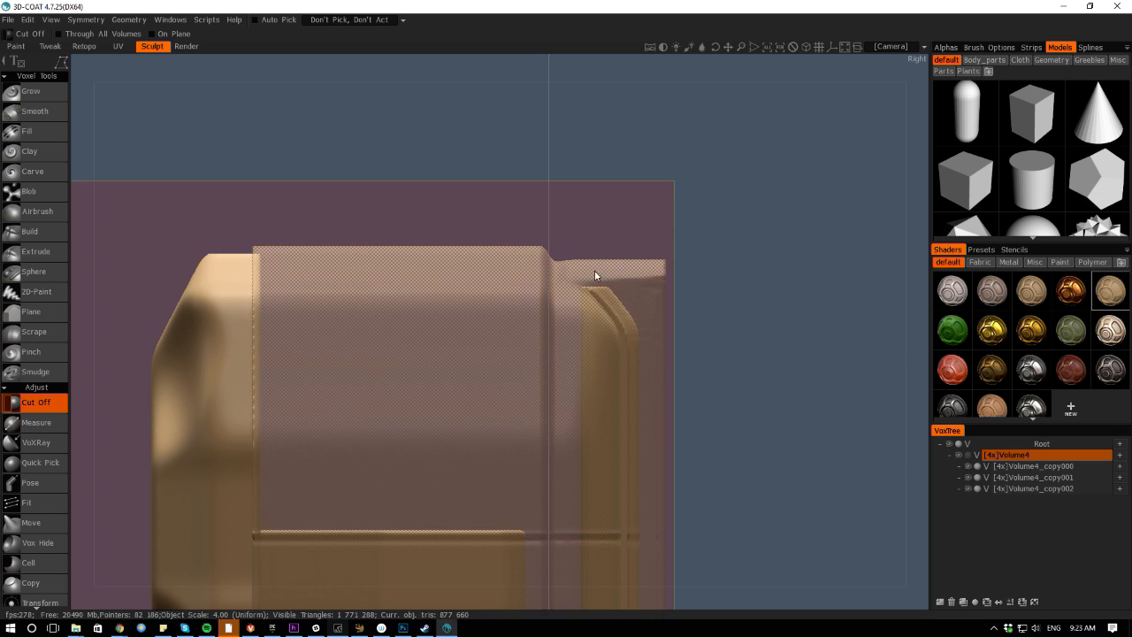
key("g")
key("g")
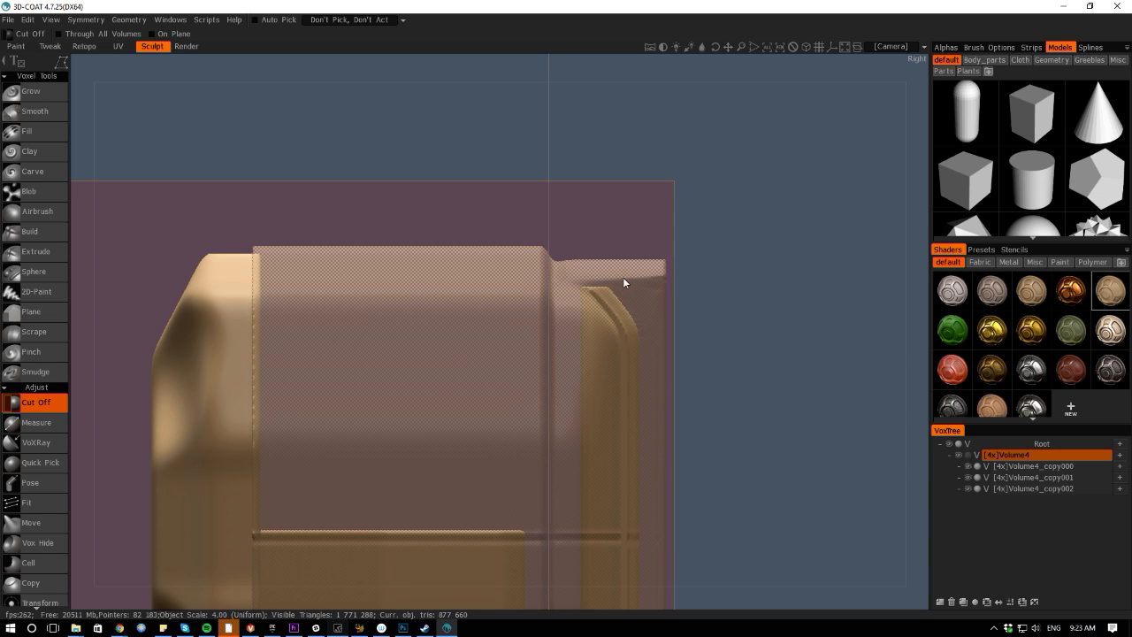
key("g")
key("g")
key("g")
key("g")
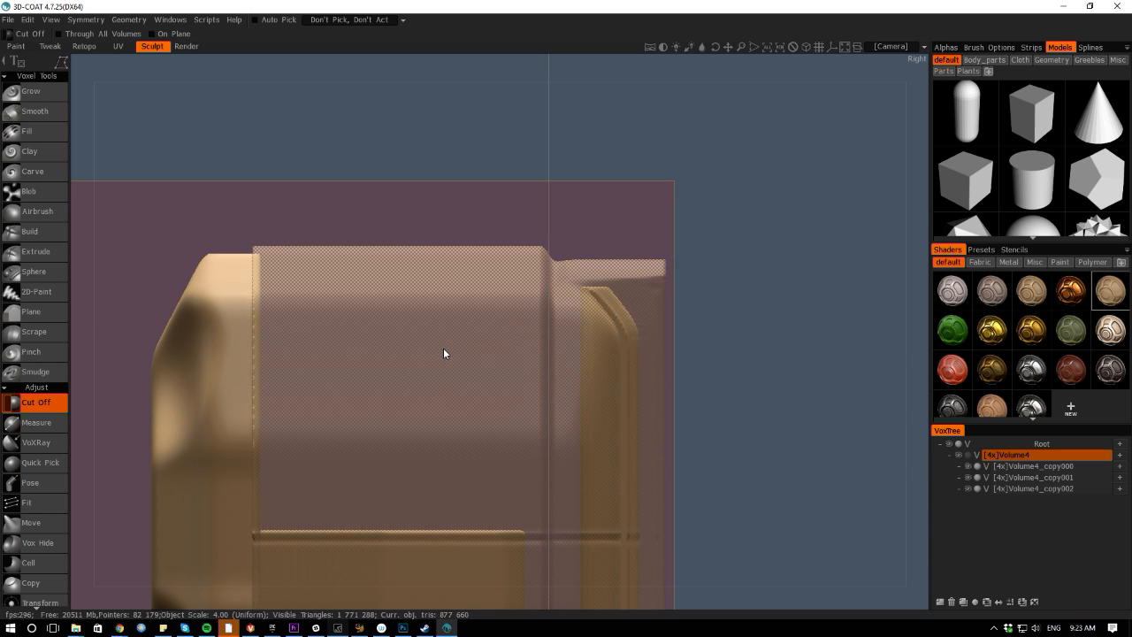
key("g")
key("g")
key("g")
key("g")
key("g")
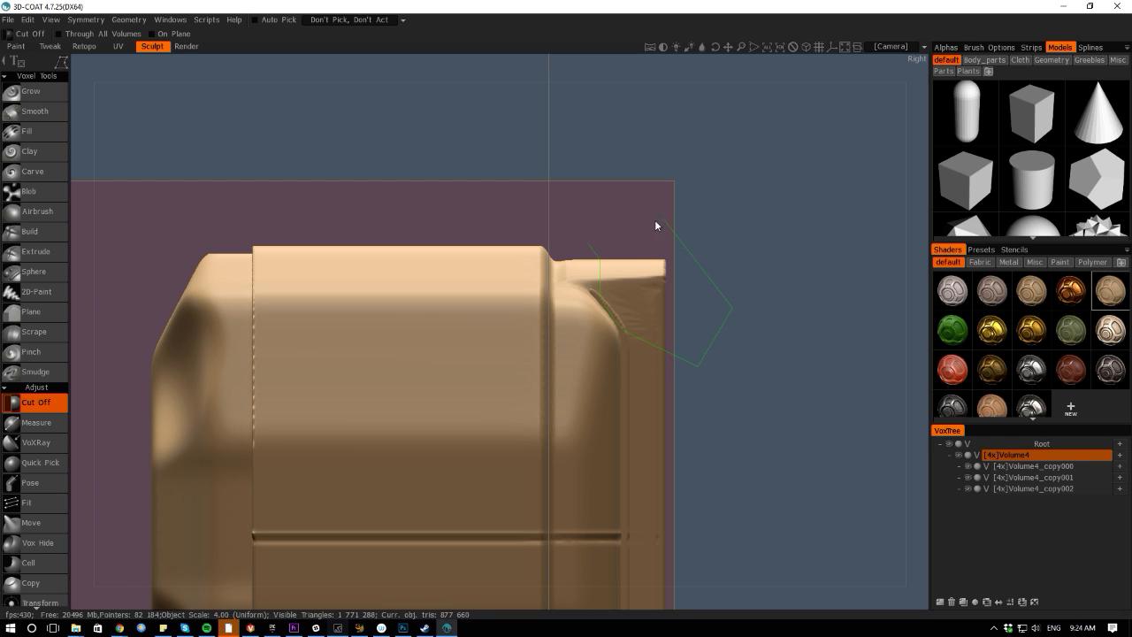
Cut off the lowered section's outer corner with a closed outline along the foot's bevel, and its excess bottom with a rectangular selection
left_click(588, 242)
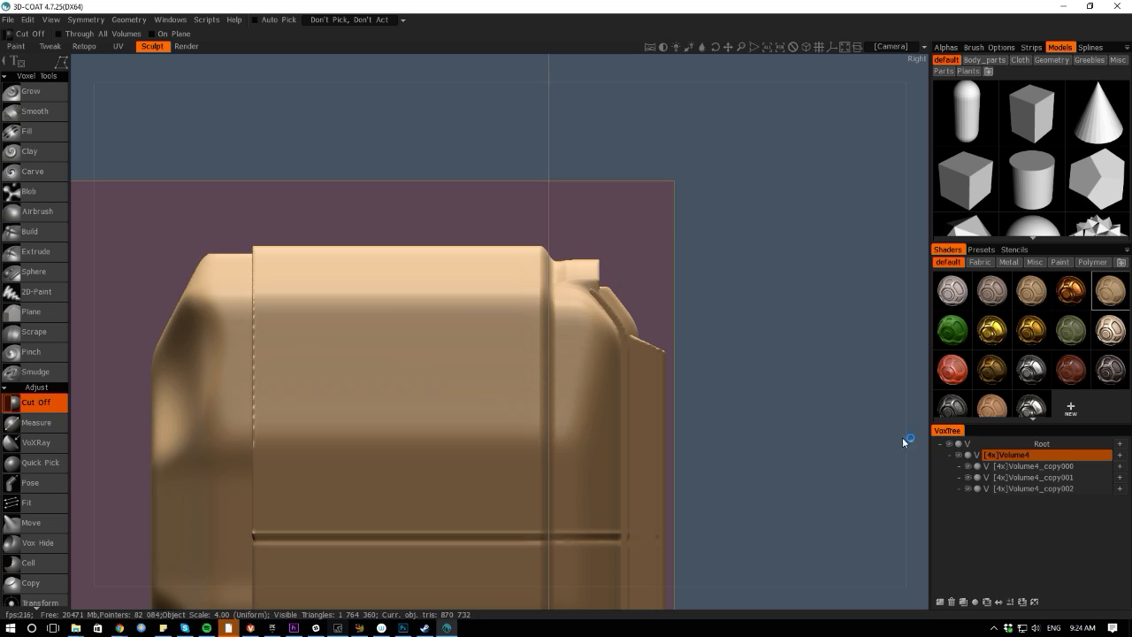
left_click_drag(902, 442, 773, 603, "alt")
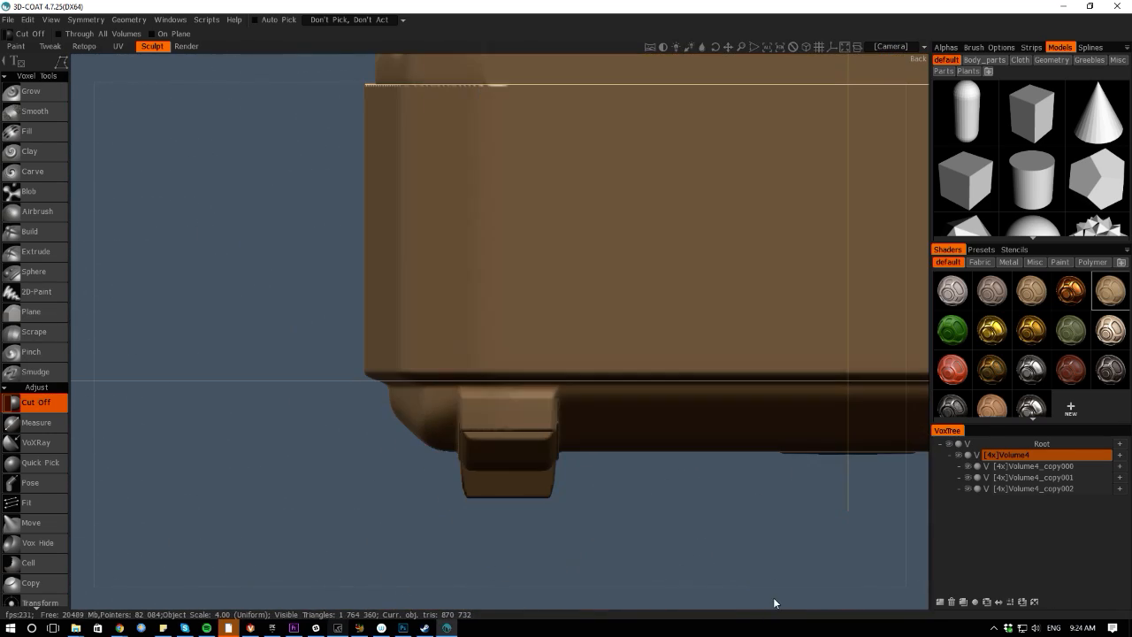
middle_click_drag(381, 484, 390, 452, "alt")
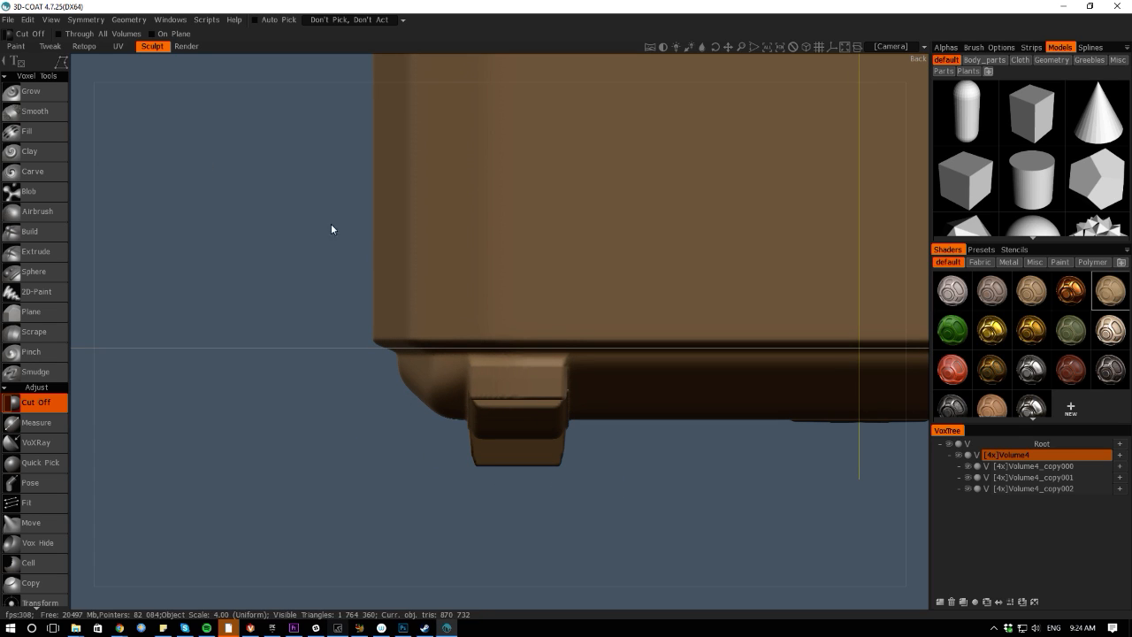
key("e")
left_click(509, 332)
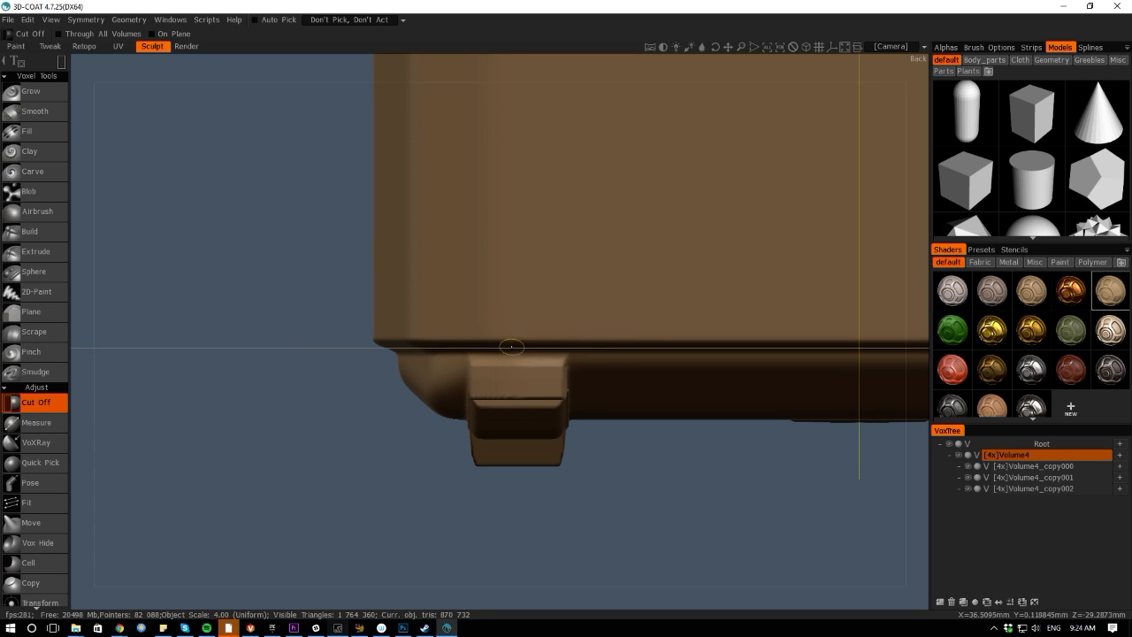
left_click_drag(462, 436, 419, 417)
Bevel the protruding corner of the main body beside the foot with a closed-outline Cut Off from the left end
left_click_drag(83, 387, 352, 160, "alt")
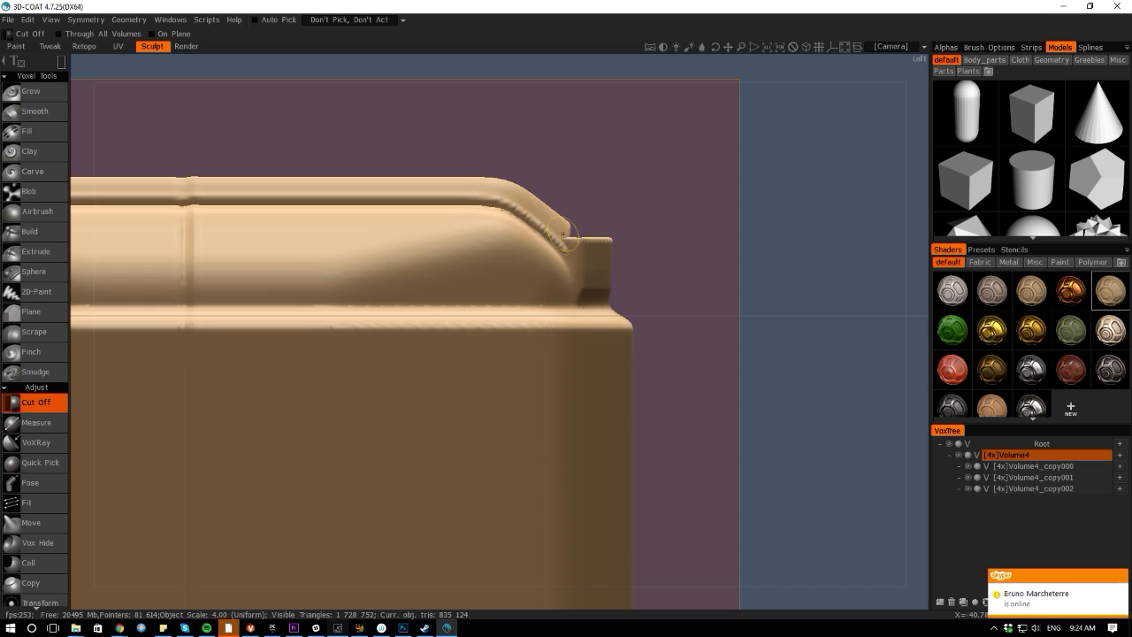
mouse_move(152, 77)
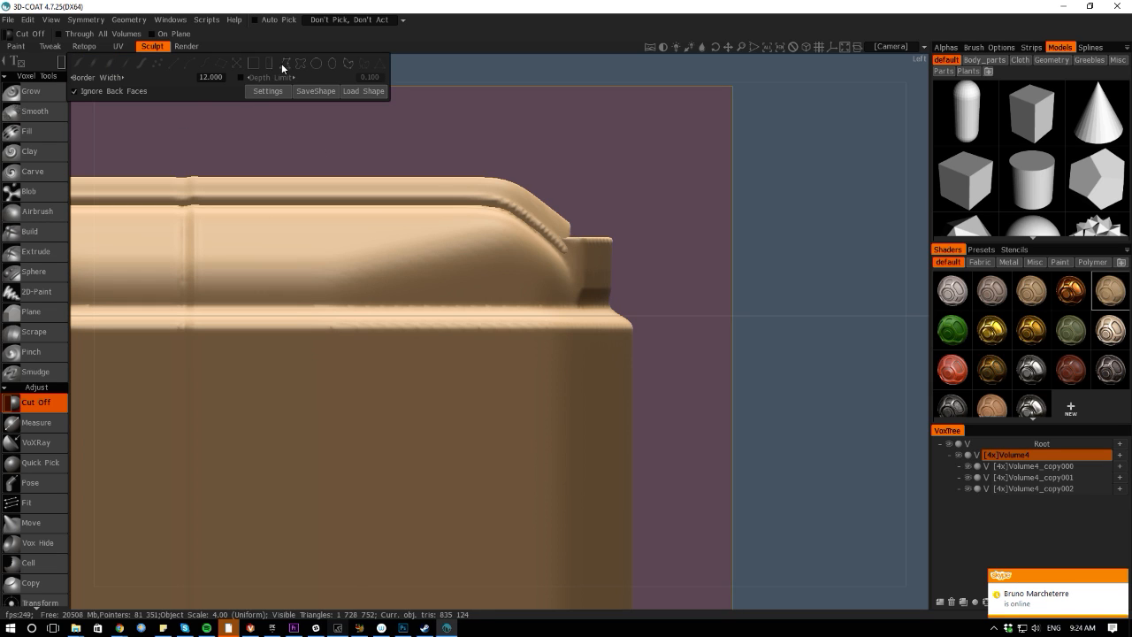
left_click(607, 263)
left_click(612, 275)
left_click(634, 277)
left_click(643, 237)
left_click(603, 205)
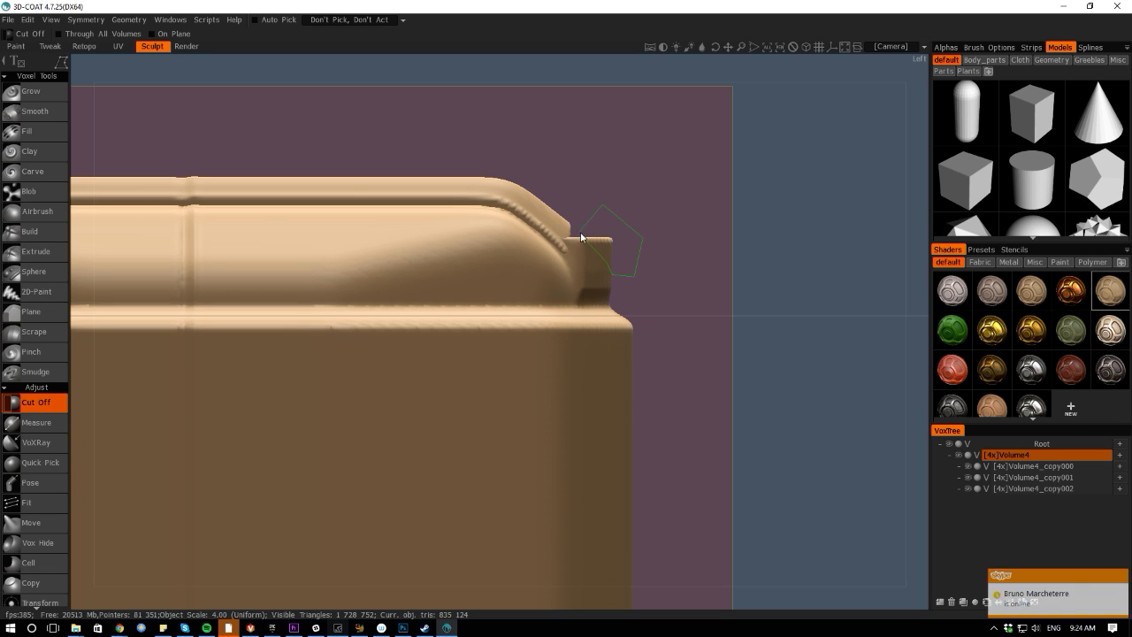
left_click(582, 234)
Activate Volume4_copy002 and select the feet's end sections with Pose by boxing their middle, smoothing the selection and inverting it
left_click_drag(829, 356, 848, 443, "alt")
right_click_drag(848, 448, 682, 219, "alt")
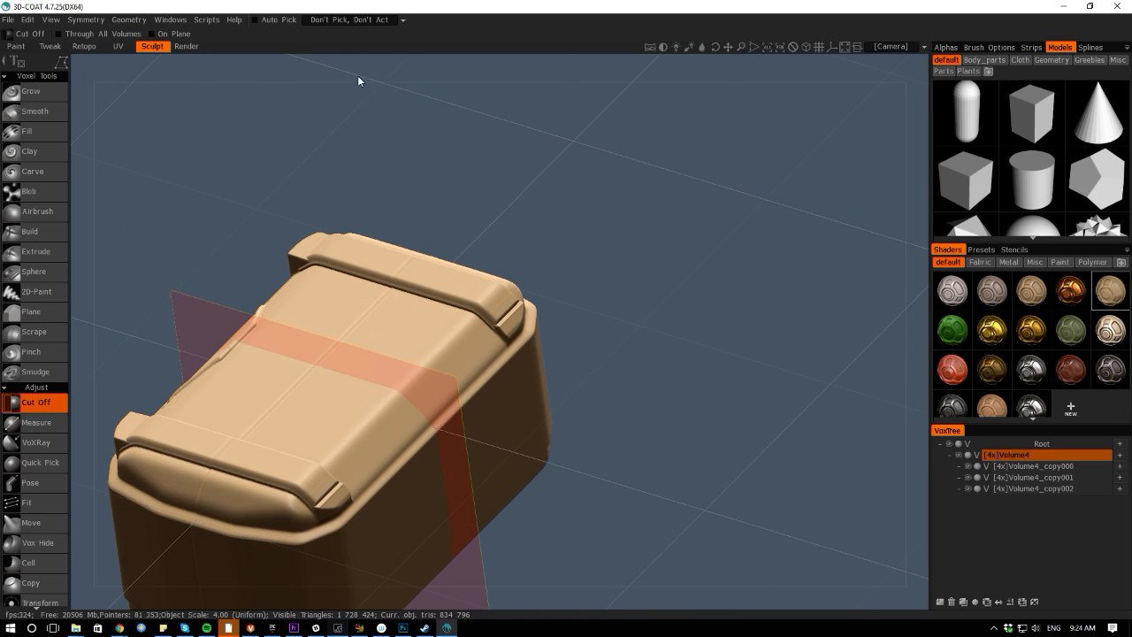
left_click_drag(358, 80, 485, 374, "alt")
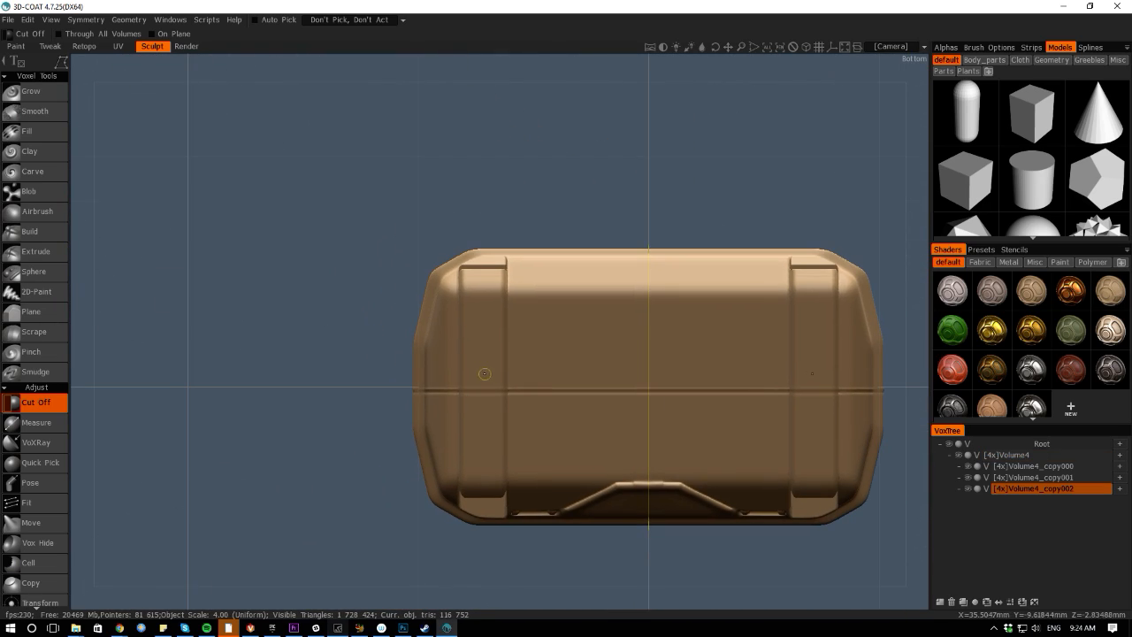
key("space")
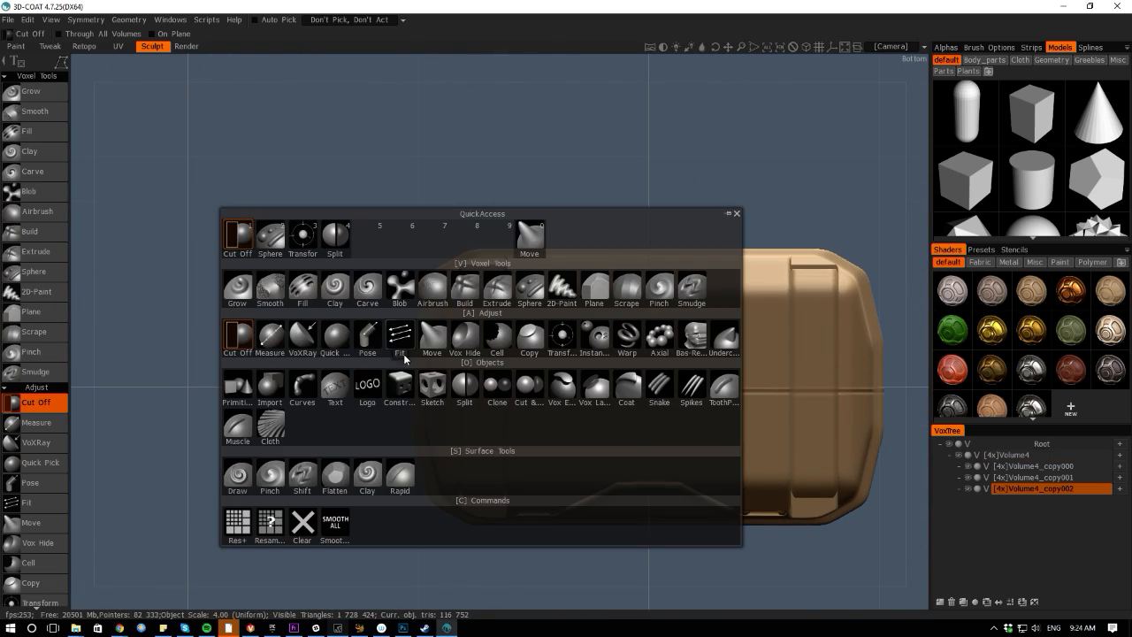
left_click(357, 335)
left_click_drag(357, 305, 544, 458)
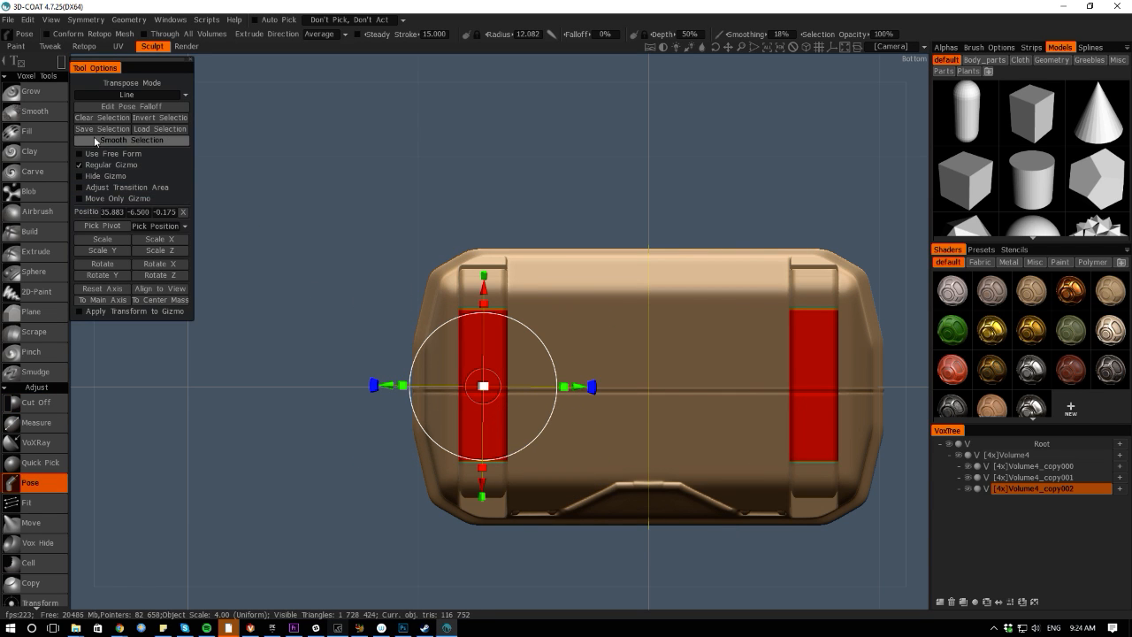
left_click(97, 141)
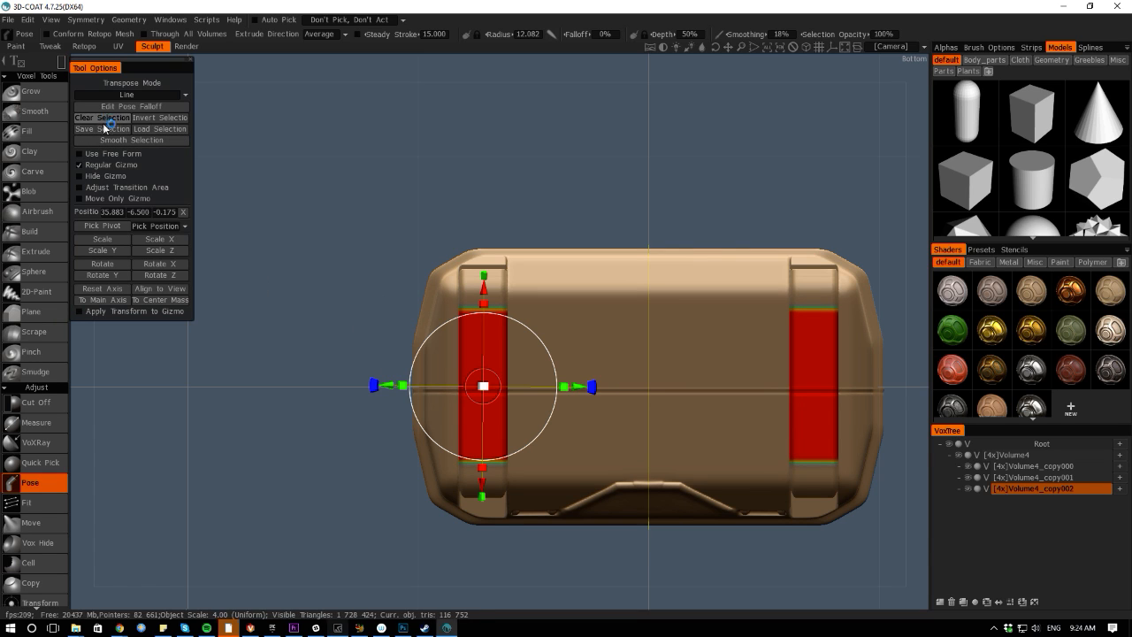
left_click(155, 118)
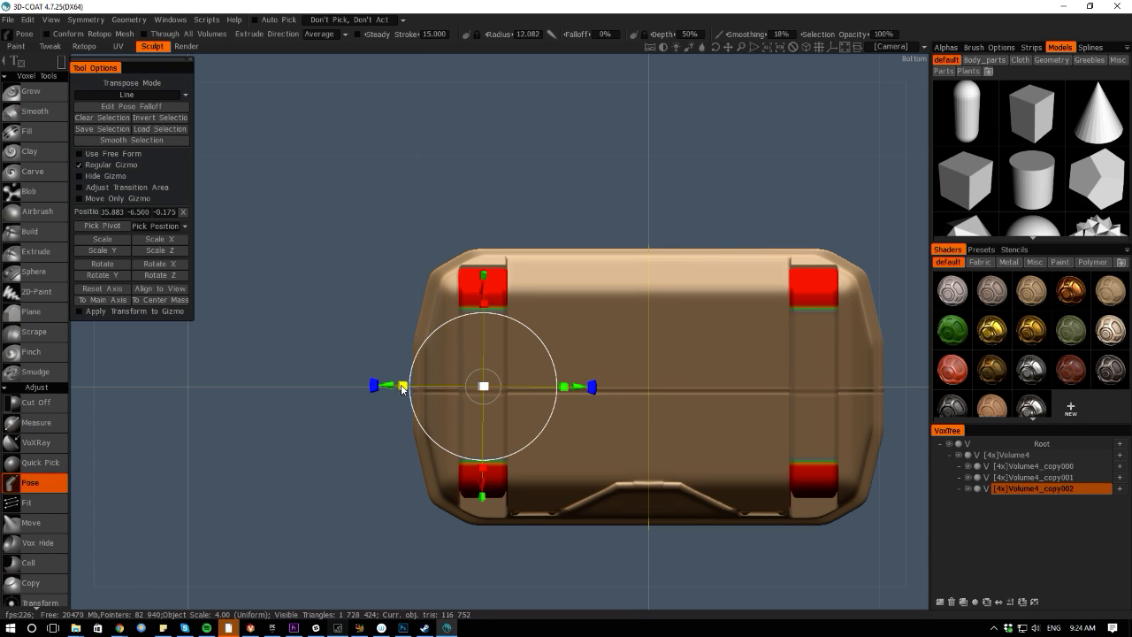
Scale the selected end sections of the feet slightly narrower along the block's length and clear the selection
left_click_drag(400, 386, 416, 385)
left_click_drag(310, 69, 305, 208)
key("KP_1")
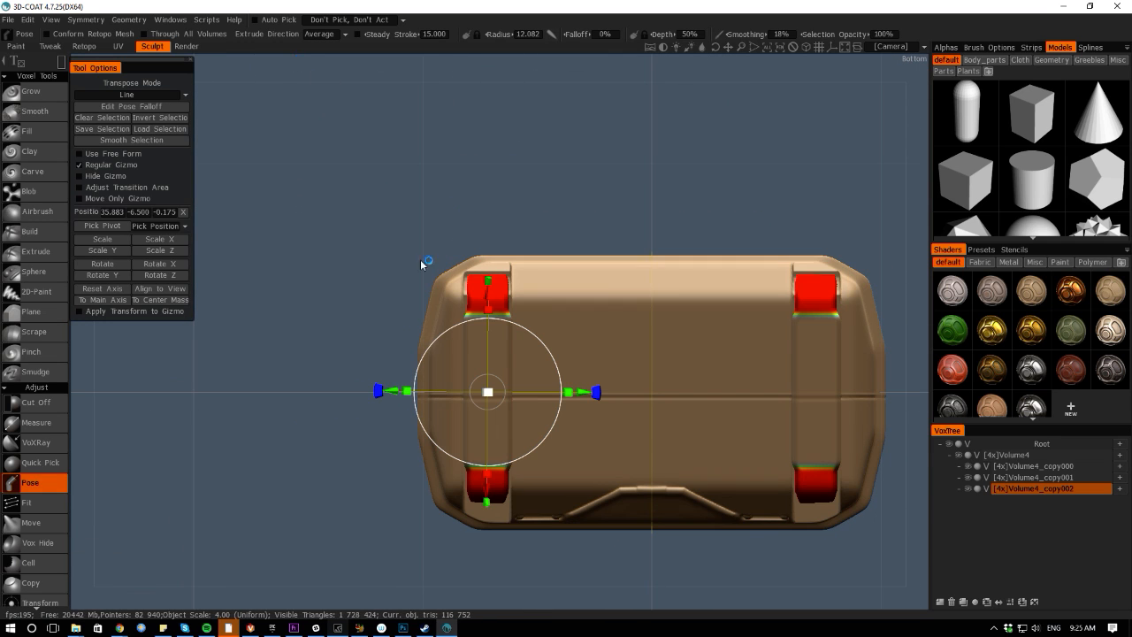
left_click(461, 281)
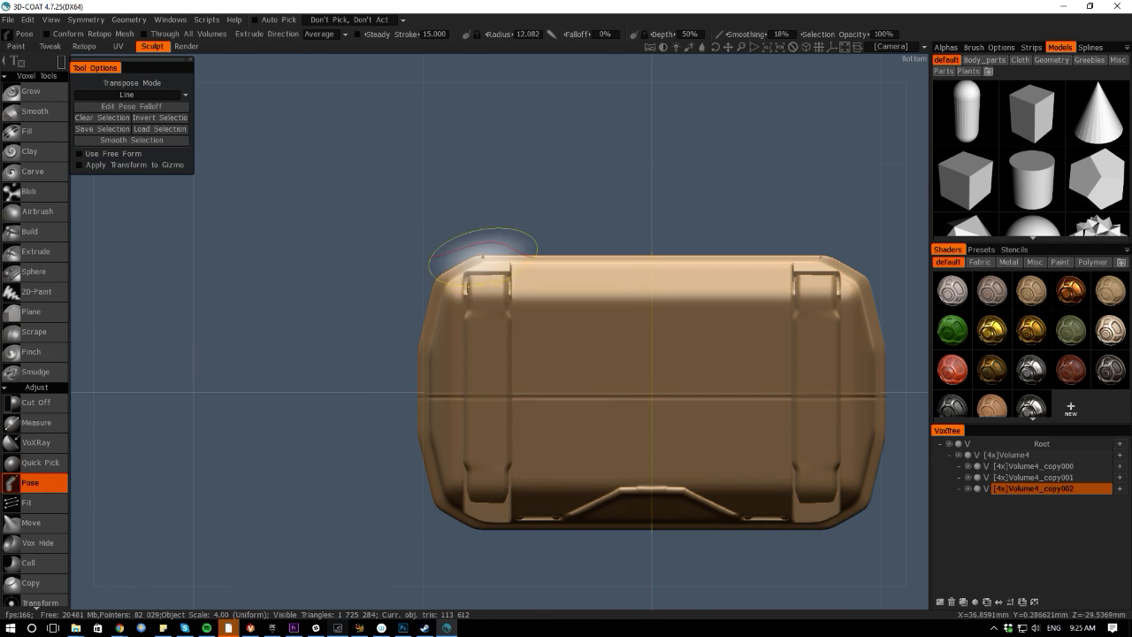
left_click_drag(483, 256, 493, 543)
left_click_drag(479, 257, 496, 538)
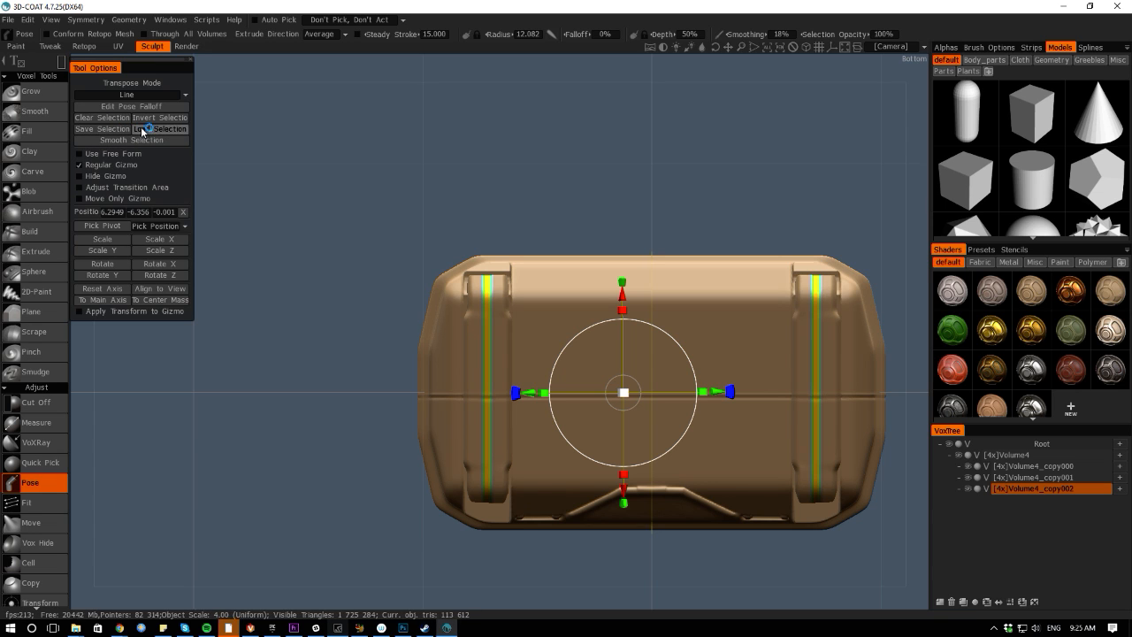
left_click(174, 131)
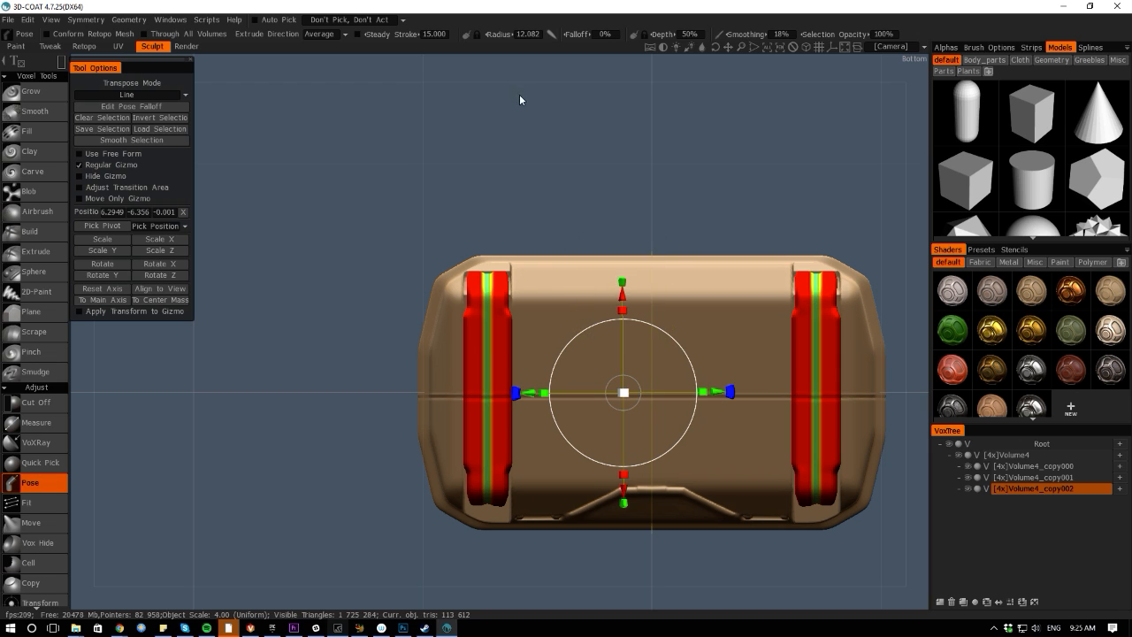
left_click_drag(440, 74, 450, 221, "alt")
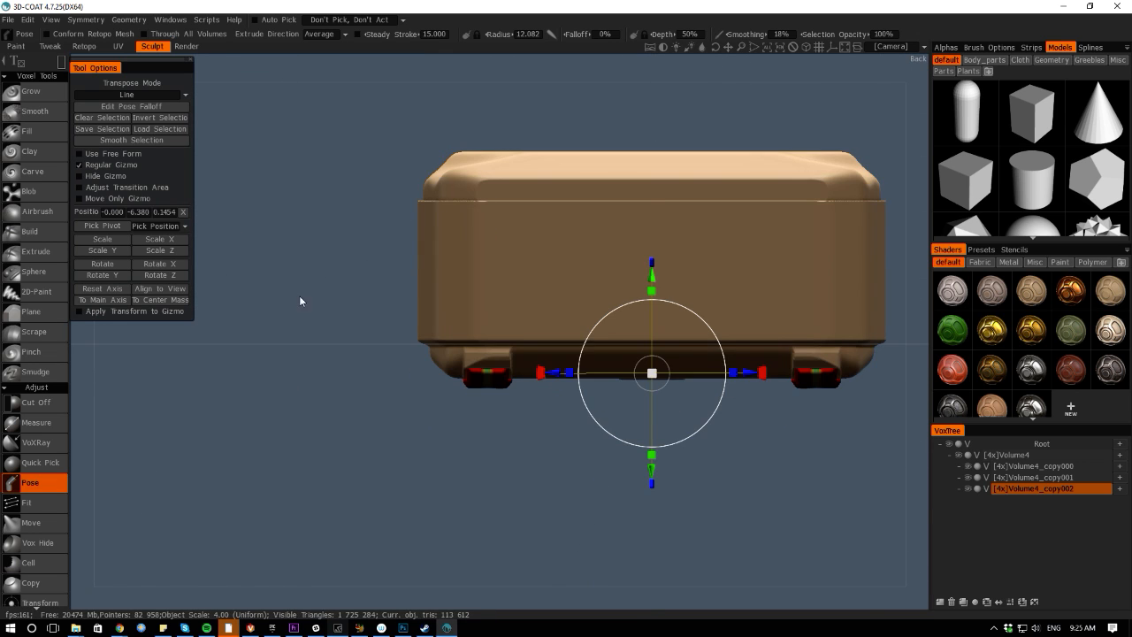
right_click_drag(299, 297, 360, 388, "alt")
middle_click_drag(360, 387, 410, 397, "alt")
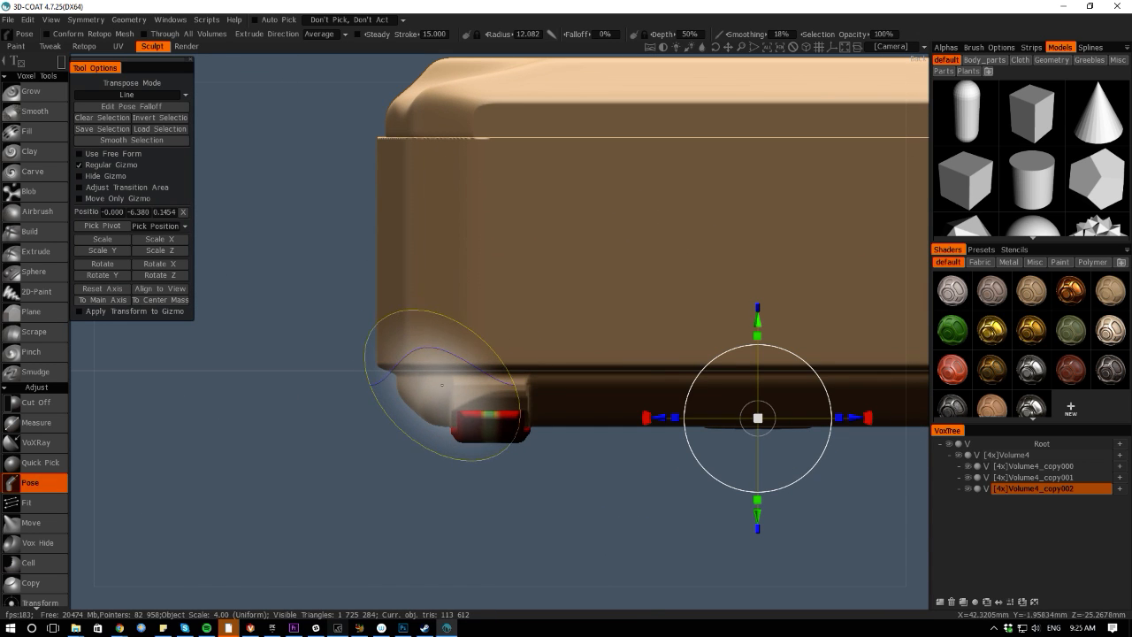
key("ctrl+d")
Try to raise the upper part of the feet toward their mounts by boxing it with Pose, resetting the gizmo axes and moving it vertically
right_click_drag(268, 340, 304, 395, "alt")
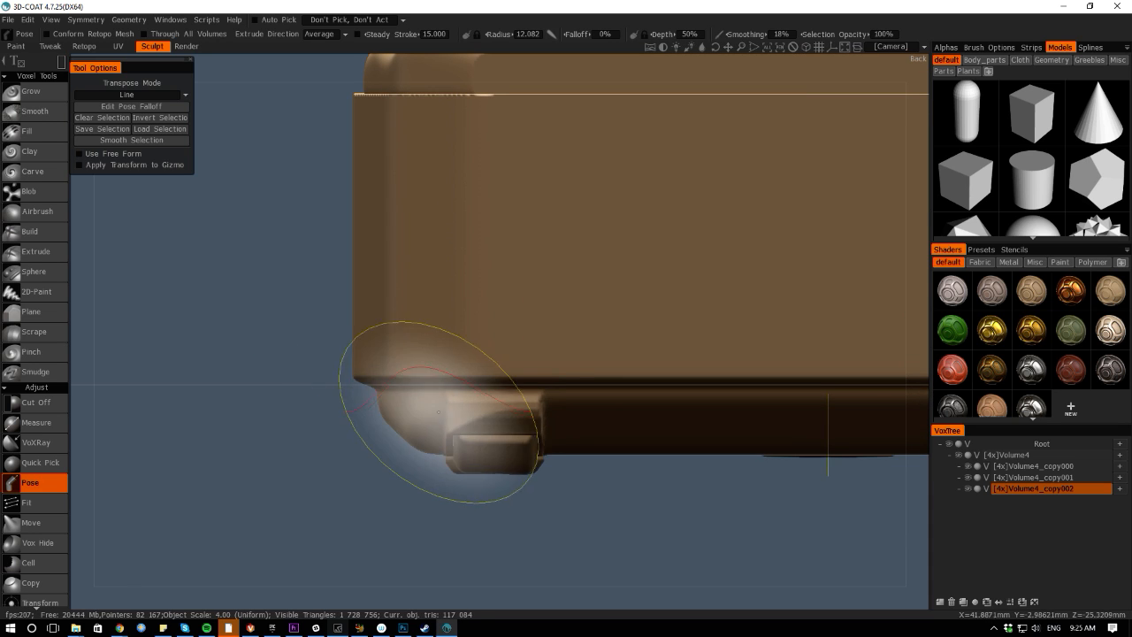
left_click_drag(454, 402, 476, 452)
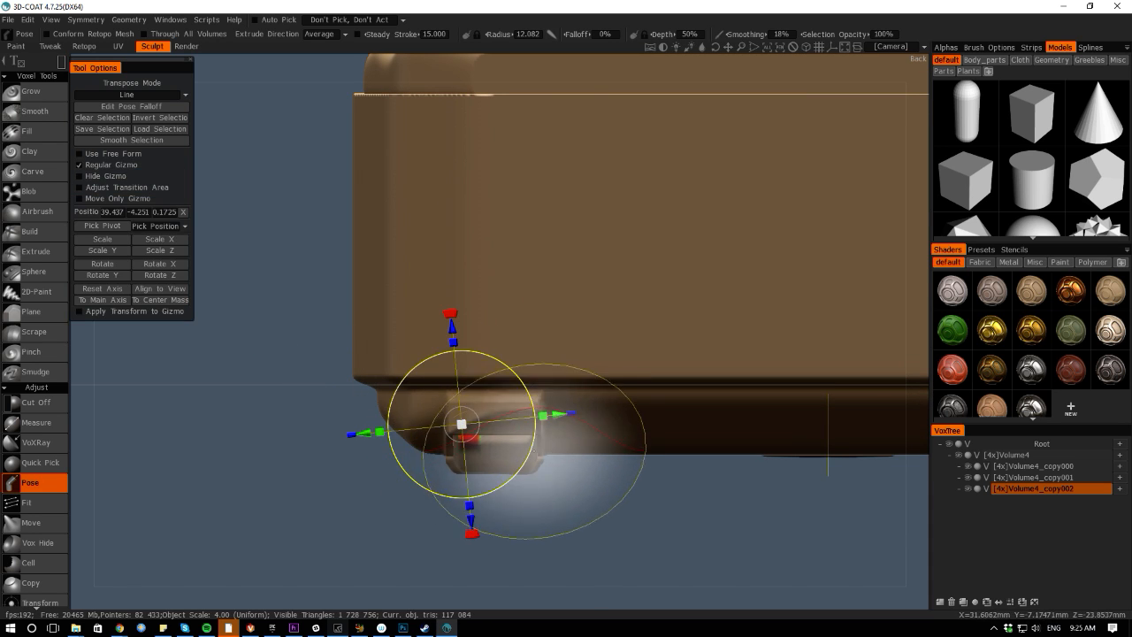
left_click_drag(378, 385, 567, 450)
left_click_drag(389, 362, 590, 462)
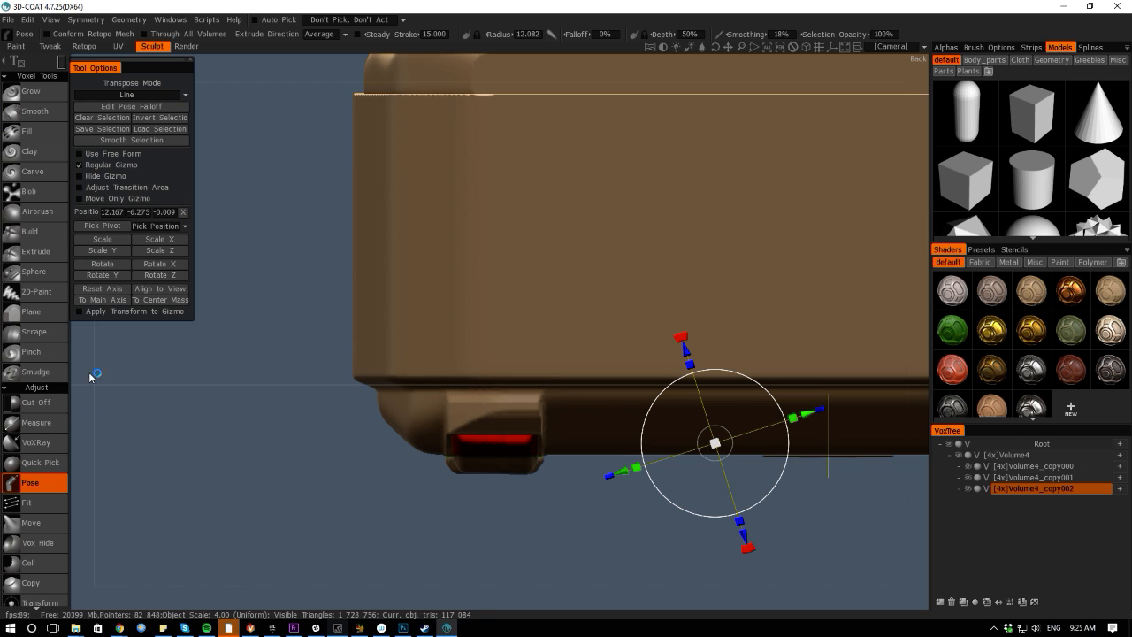
left_click(89, 290)
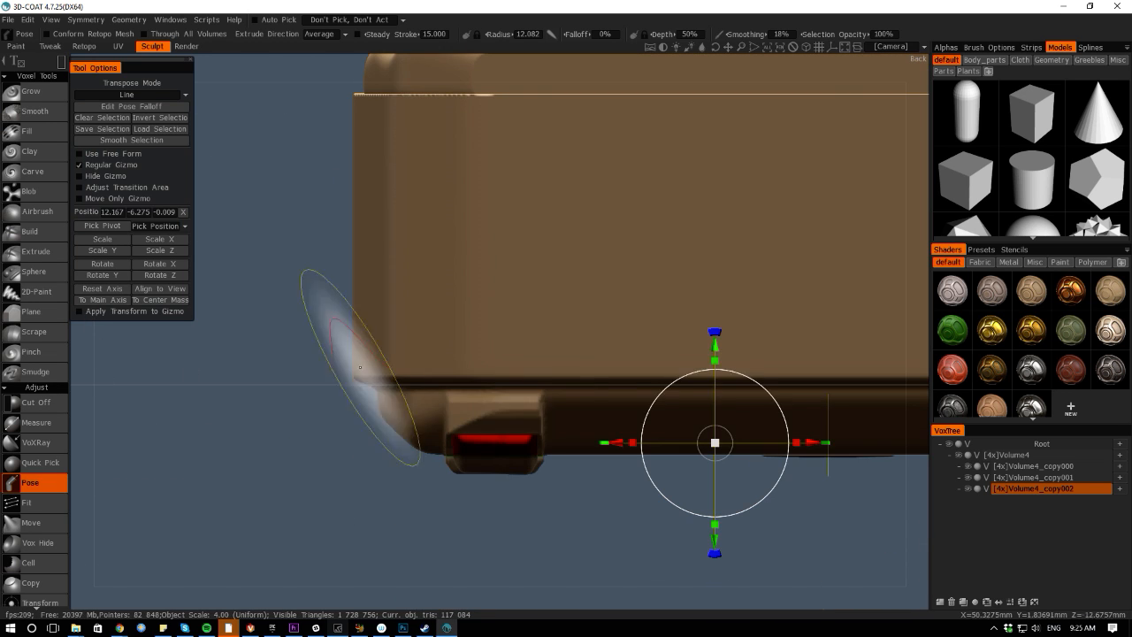
left_click_drag(714, 347, 716, 336)
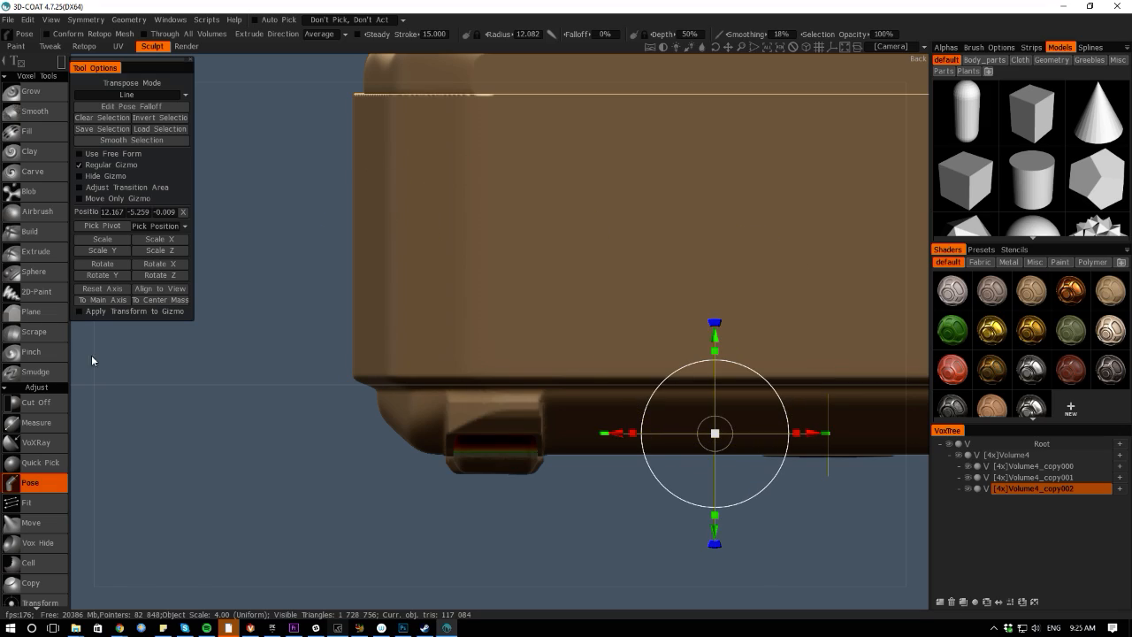
mouse_move(83, 382)
left_mouse_down()
mouse_move(83, 244)
mouse_move(107, 317)
mouse_move(213, 339)
mouse_move(268, 316)
mouse_move(218, 293)
mouse_move(208, 317)
left_mouse_up()
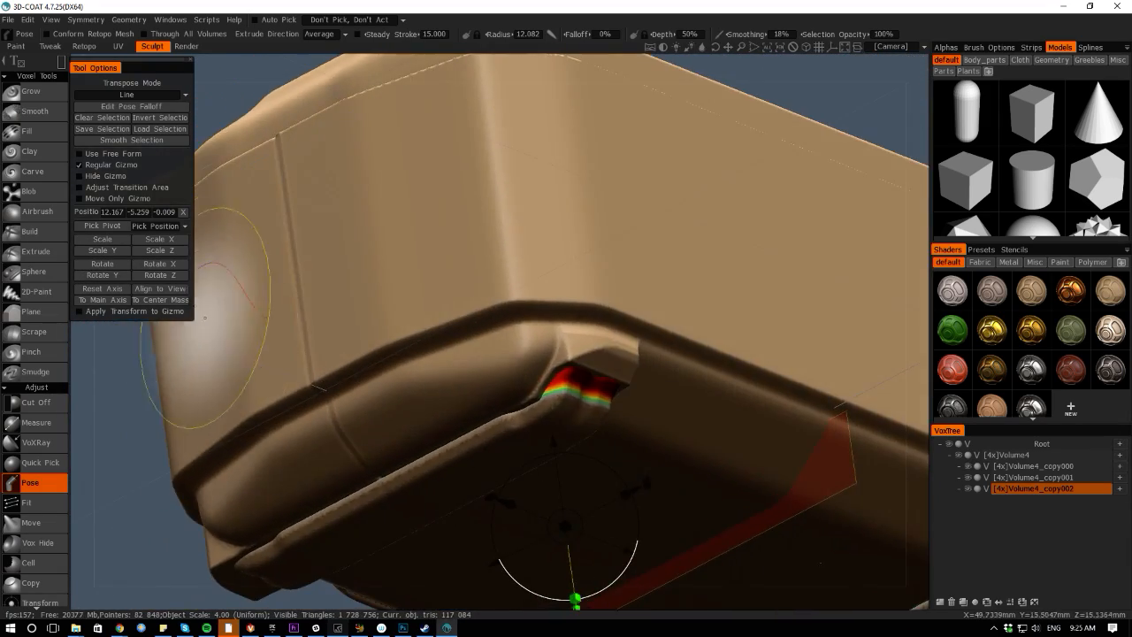
key("ctrl+z")
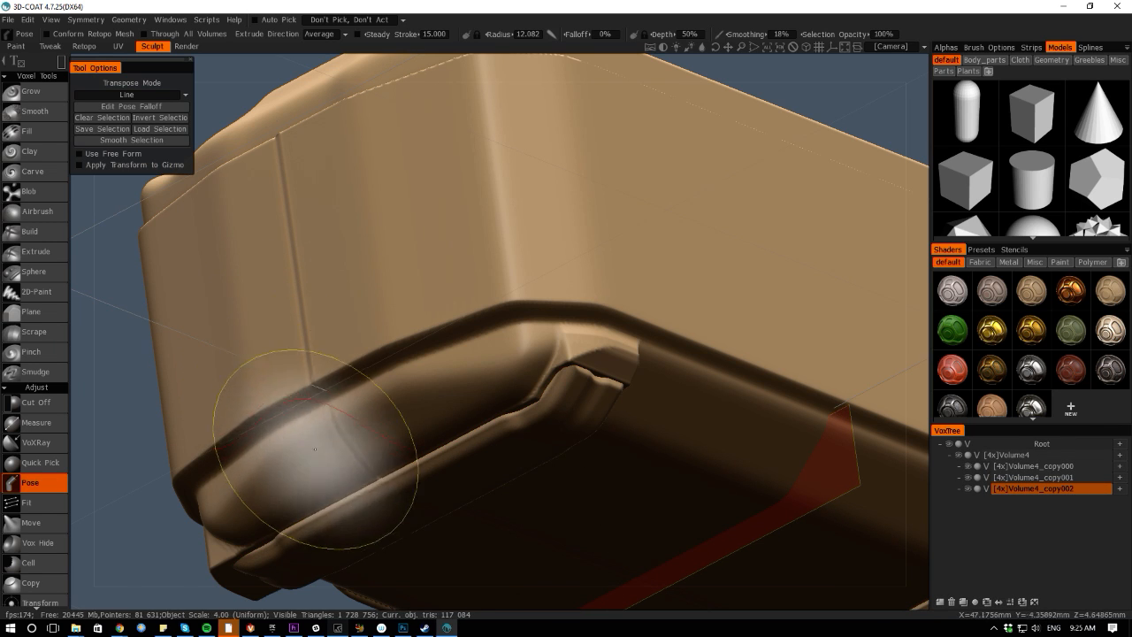
key("space")
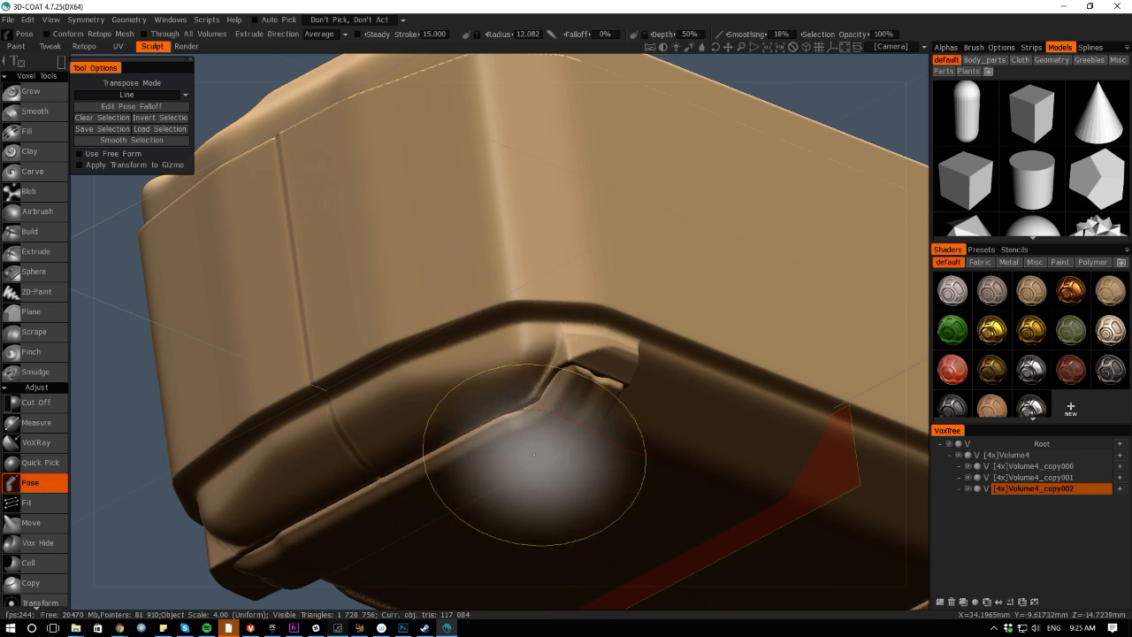
mouse_move(1131, 168)
left_mouse_down()
mouse_move(1131, 181)
mouse_move(341, 116)
mouse_move(612, 62)
left_mouse_up()
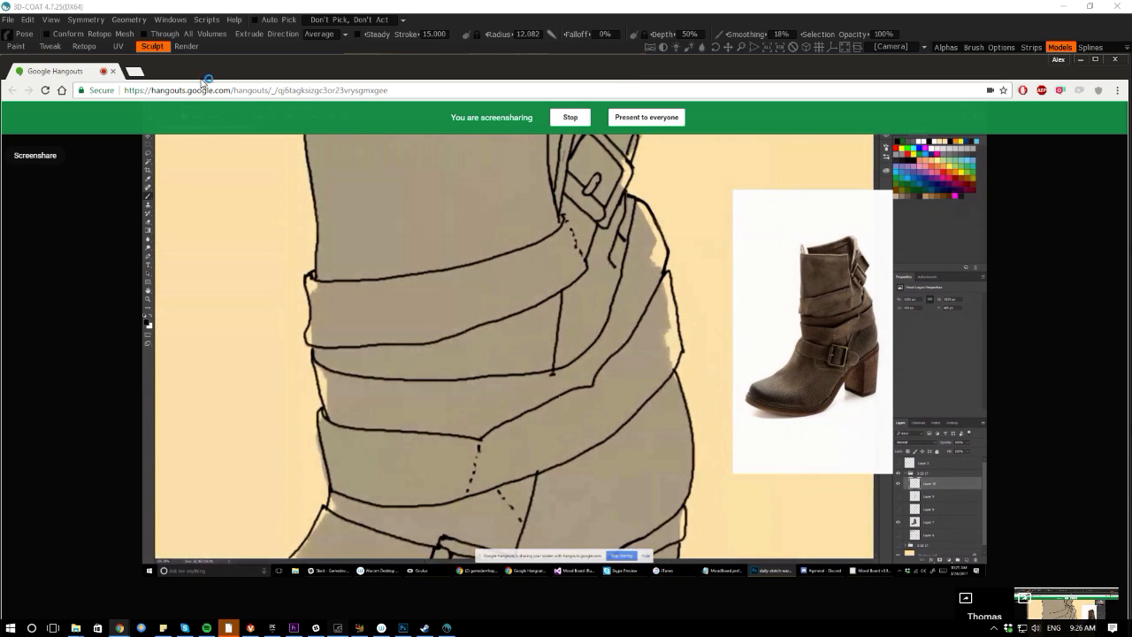
left_click_drag(193, 64, 1131, 219)
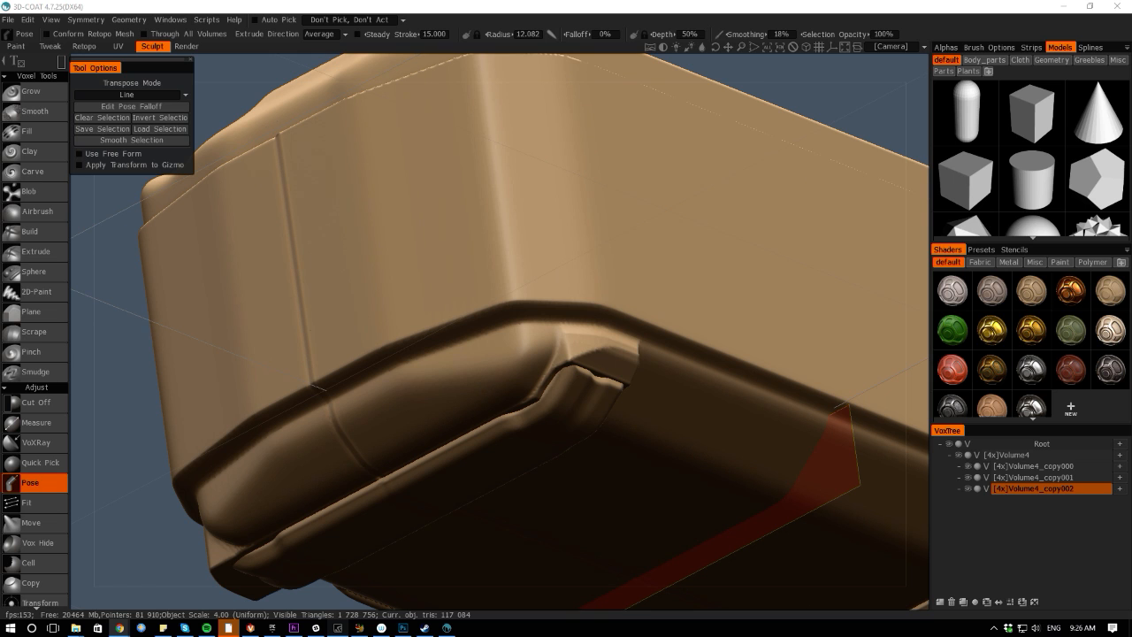
Make the main case body, Volume4, the active volume and choose the Move tool
left_click(120, 368)
left_click_drag(84, 412, 253, 485)
right_click_drag(253, 485, 368, 509)
mouse_move(367, 509)
left_mouse_down()
mouse_move(345, 469)
mouse_move(338, 493)
mouse_move(389, 469)
left_mouse_up()
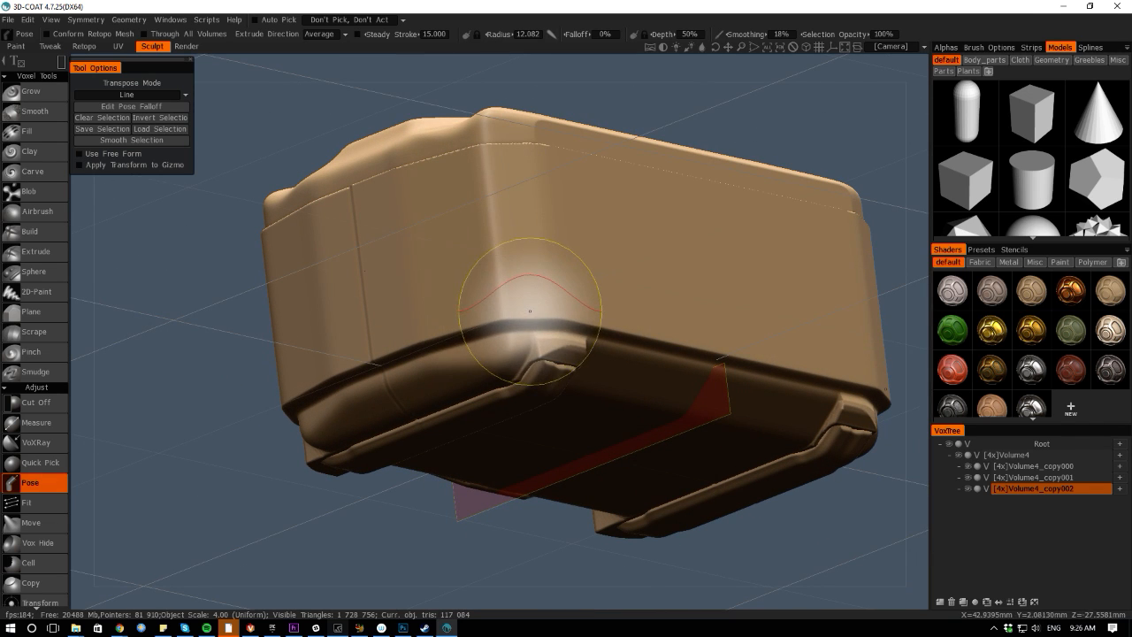
key("h")
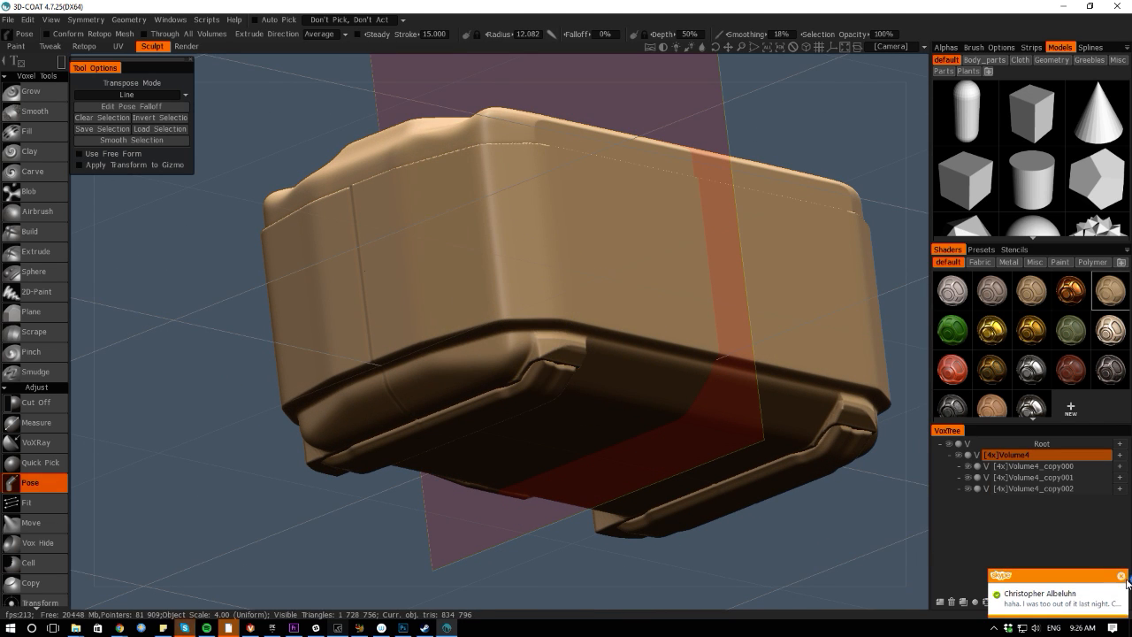
mouse_move(490, 553)
left_mouse_down()
mouse_move(484, 586)
mouse_move(495, 505)
mouse_move(429, 557)
mouse_move(459, 473)
left_mouse_up()
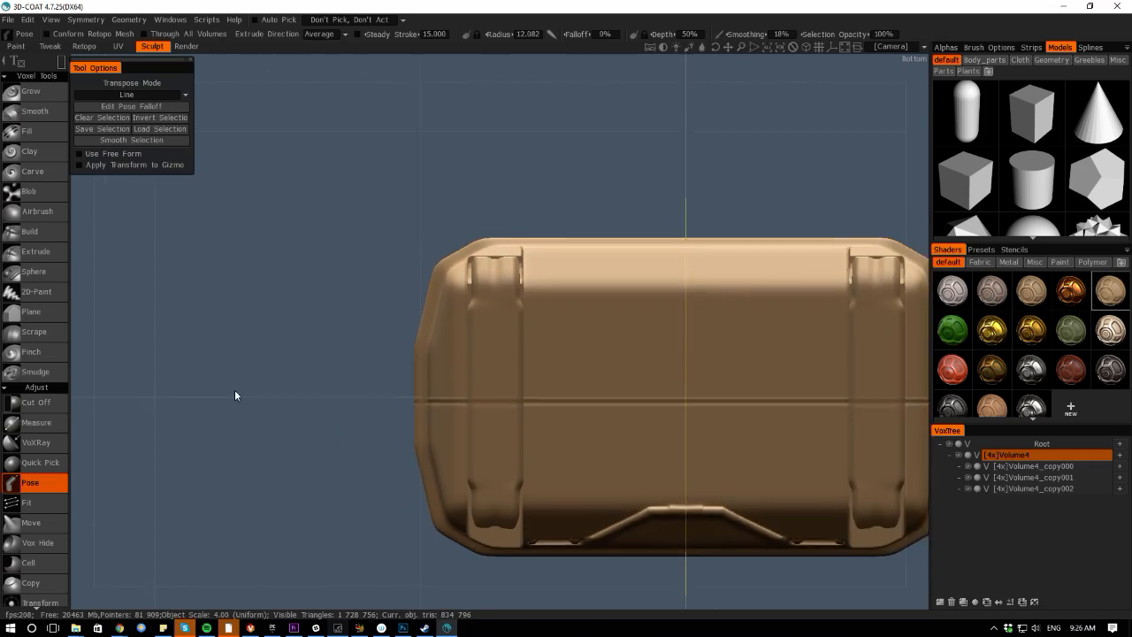
left_click_drag(91, 339, 129, 334)
key("KP_2")
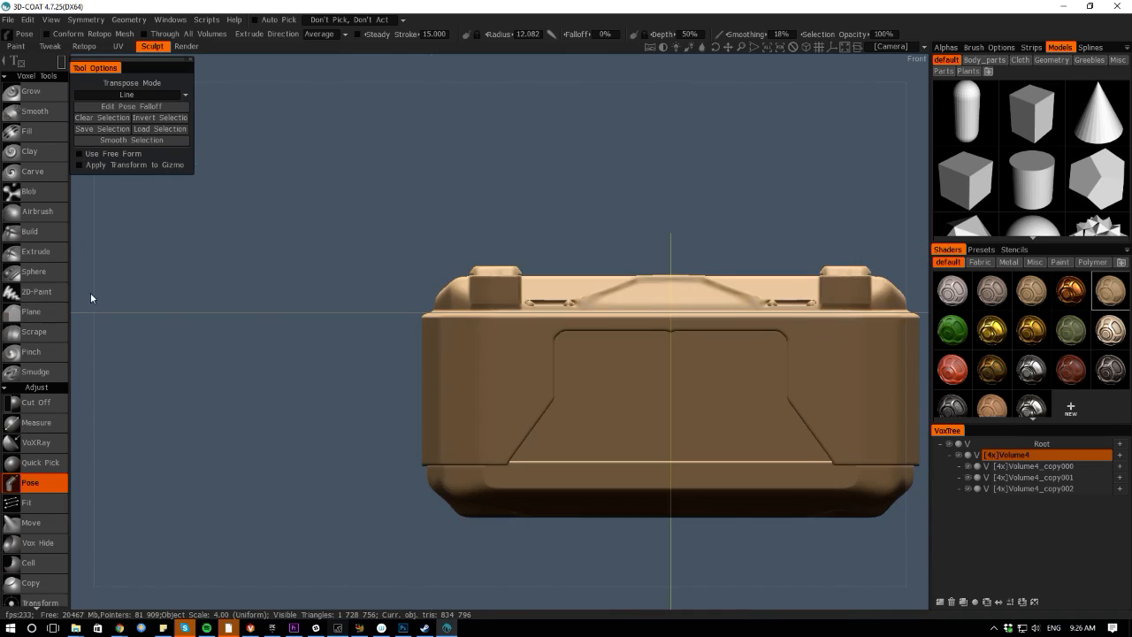
right_click_drag(265, 359, 340, 418)
left_click_drag(148, 254, 103, 316)
key("space")
left_click(315, 311)
key("KP_2")
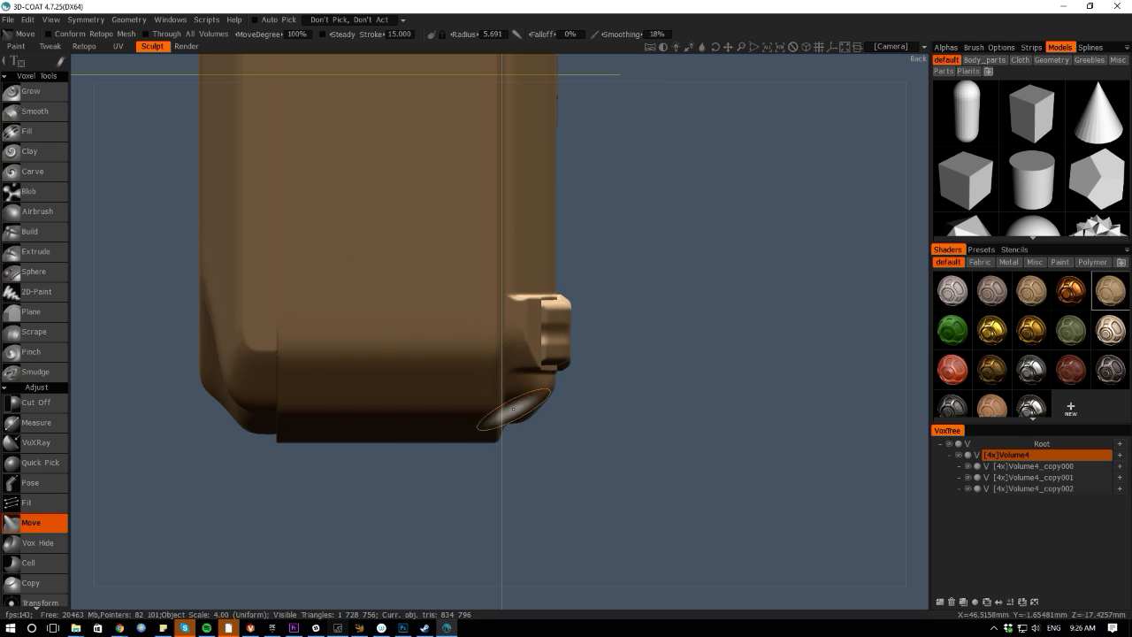
Run Symm Copy on Volume4 with the current X-axis symmetry
left_click_drag(659, 549, 581, 530)
left_click(127, 19)
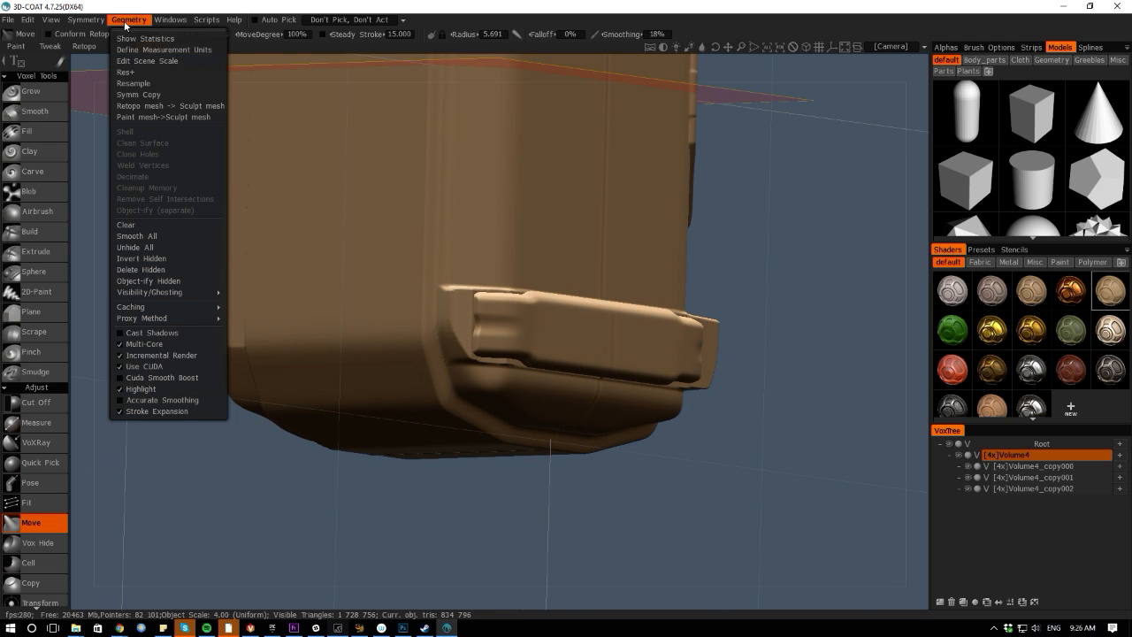
left_click(131, 96)
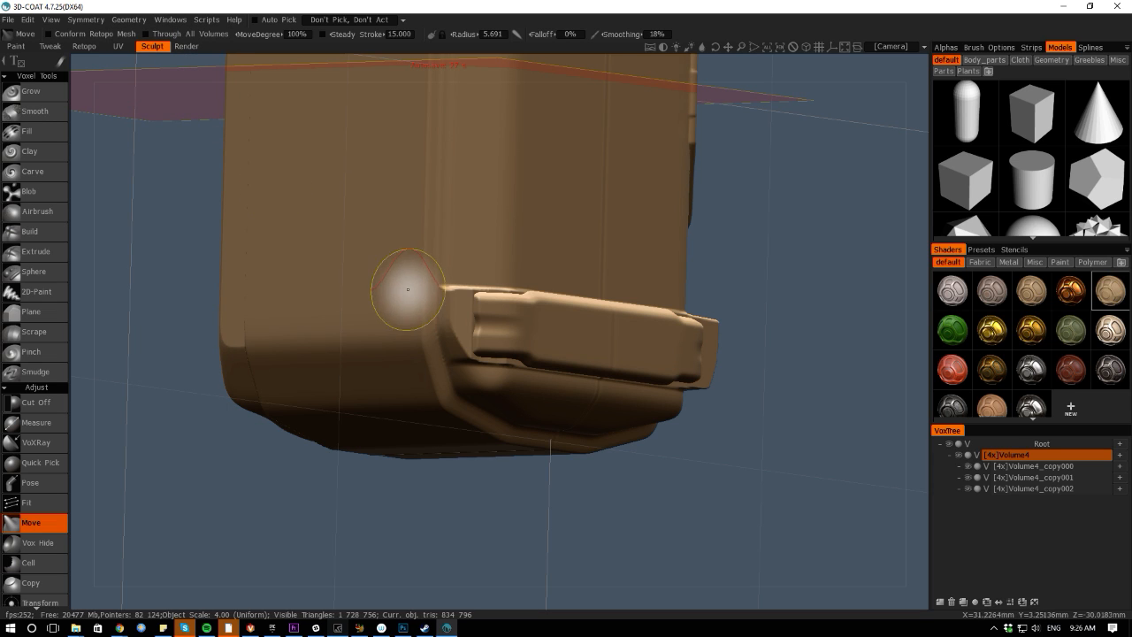
Enable Z-axis mirror symmetry as well and run Symm Copy on Volume4 again
key("s")
left_click(328, 301)
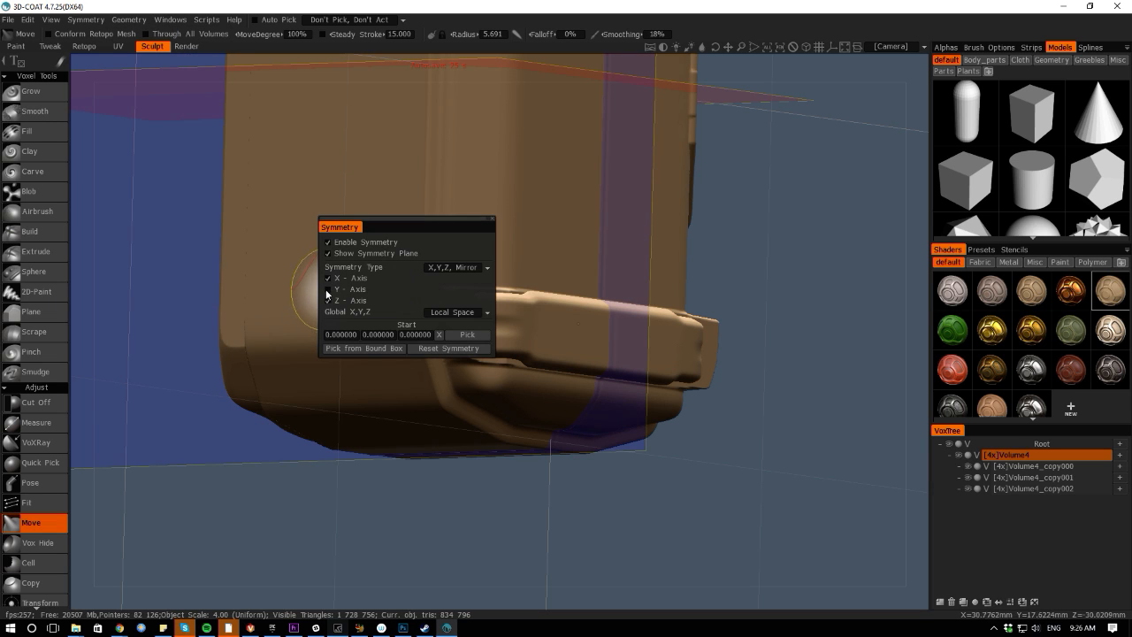
left_click(123, 21)
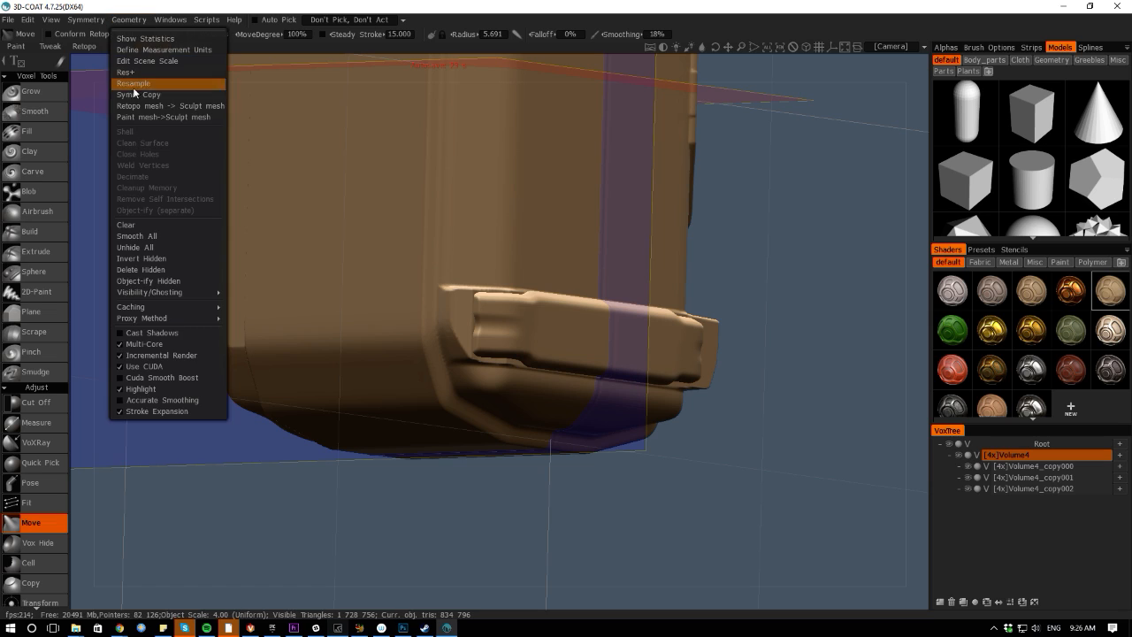
left_click(138, 95)
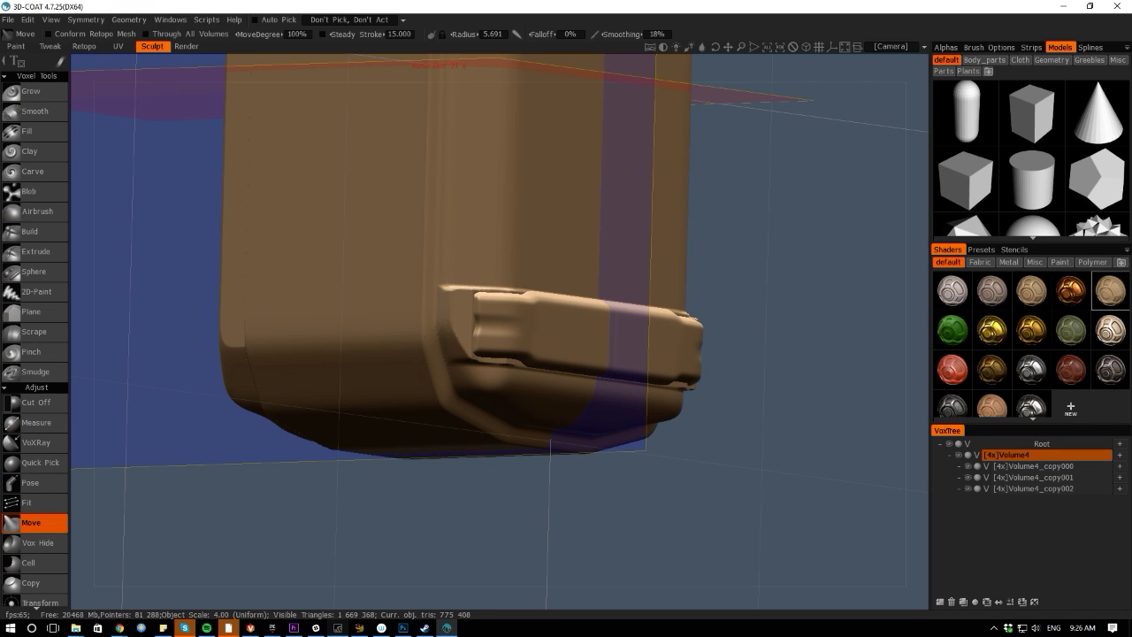
With the Pose tool, select the narrow band beneath the latch, reset the gizmo axis, raise the band outward and clear the selection
middle_click_drag(543, 581, 423, 314)
key("space")
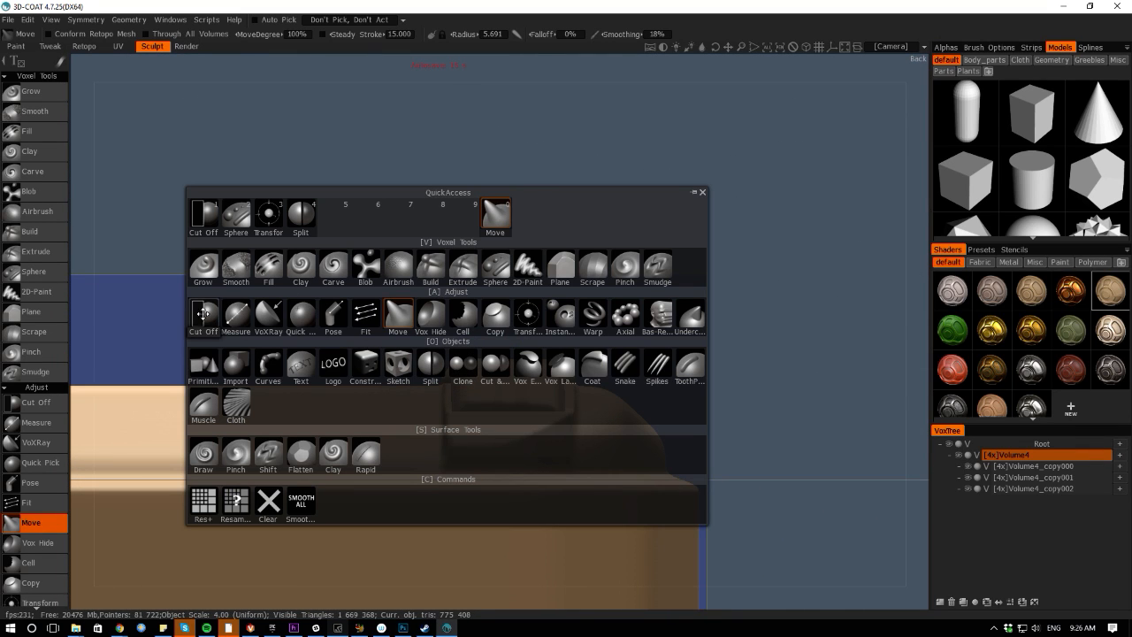
left_click(334, 329)
left_click_drag(417, 343, 582, 397)
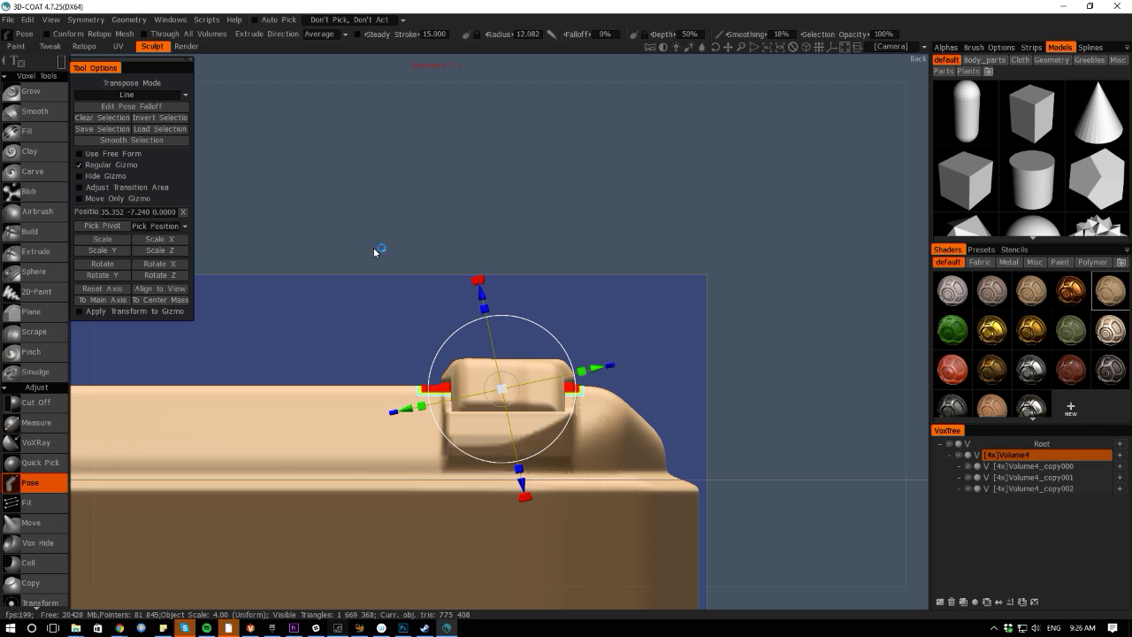
left_click(92, 289)
left_click_drag(501, 295, 501, 275)
left_click_drag(367, 173, 367, 171)
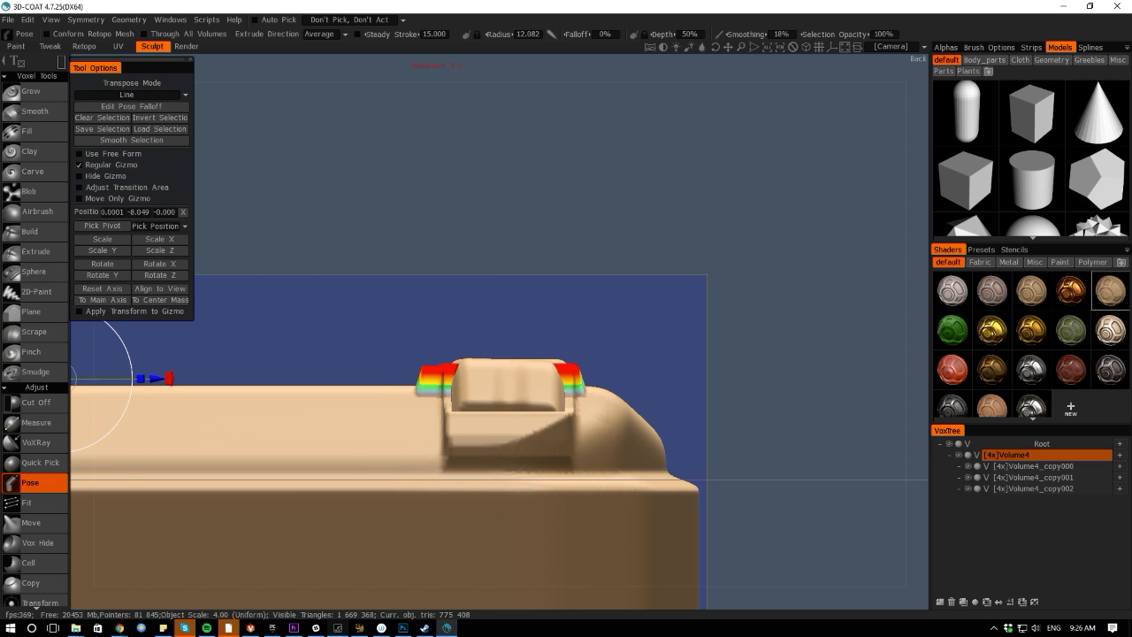
left_click_drag(835, 600, 687, 581, "alt+shift")
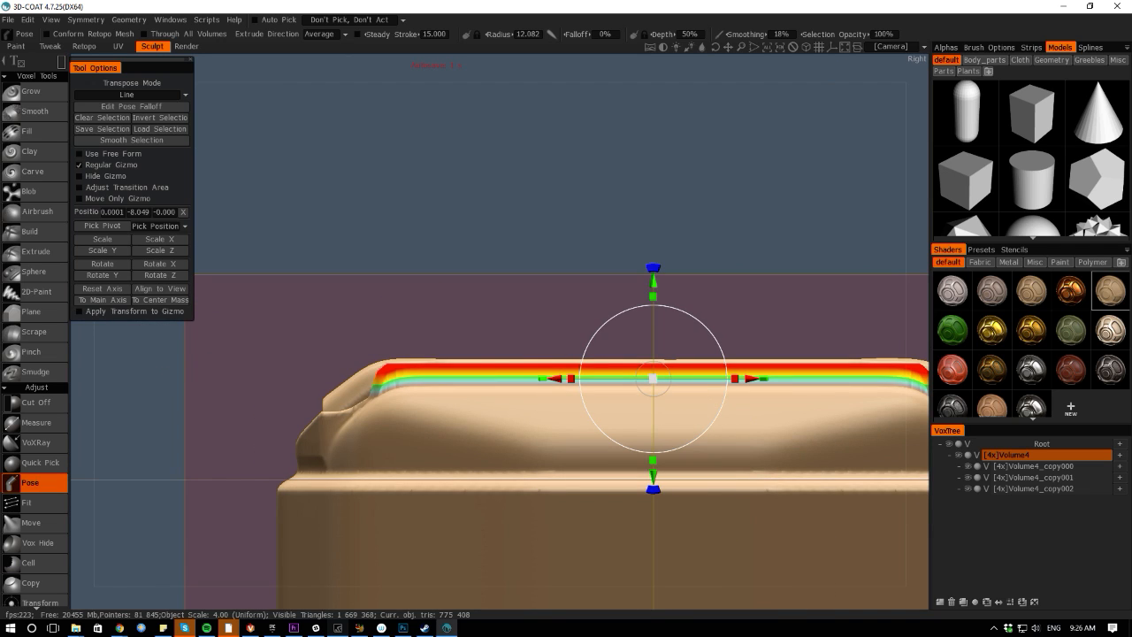
key("ctrl+d")
Increase the resolution of Volume4 to 8x
right_click_drag(221, 400, 131, 350, "alt")
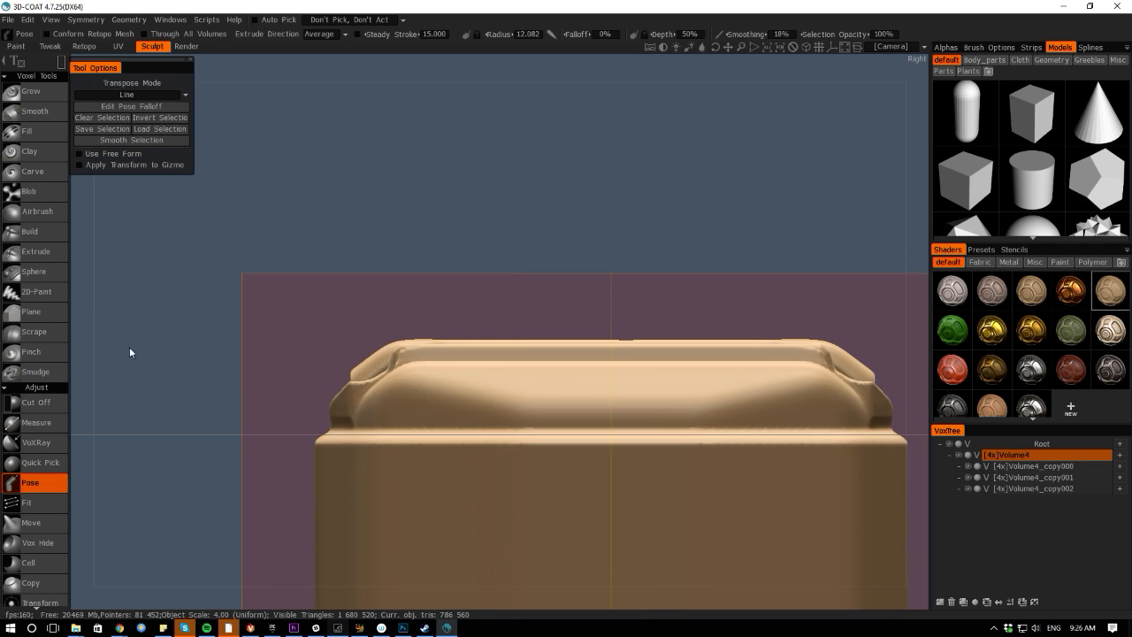
key("space")
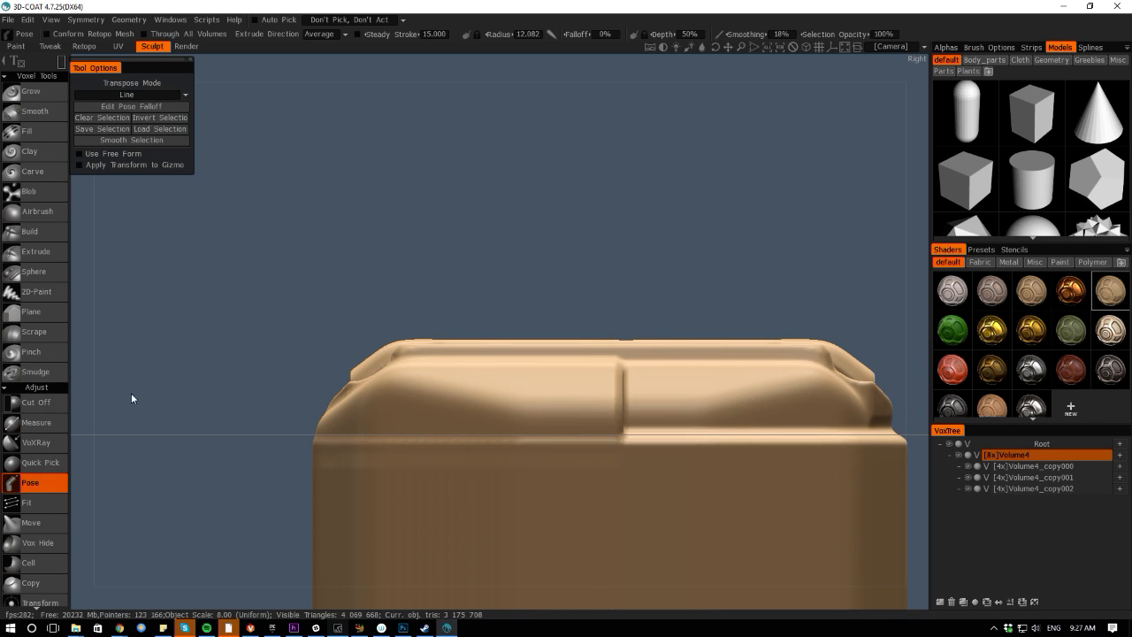
mouse_move(131, 397)
left_mouse_down("alt")
mouse_move(90, 387)
mouse_move(139, 472)
mouse_move(156, 527)
mouse_move(132, 501)
mouse_move(151, 564)
mouse_move(278, 513)
mouse_move(280, 429)
mouse_move(96, 501)
mouse_move(239, 563)
mouse_move(157, 530)
mouse_move(168, 453)
mouse_move(247, 391)
left_mouse_up("alt")
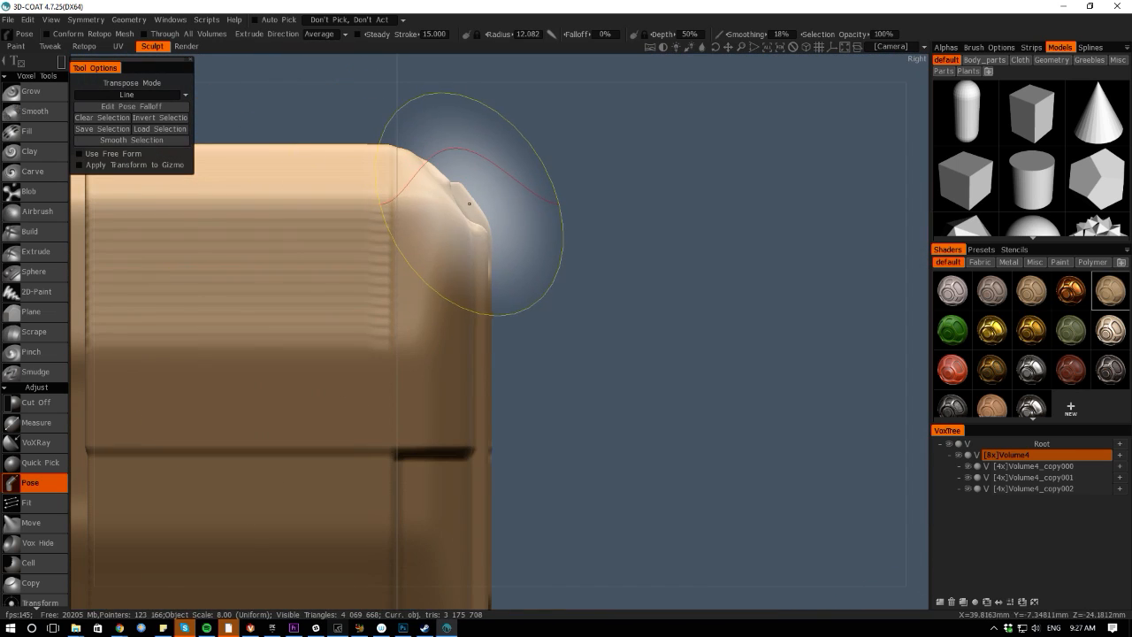
Activate Volume4_copy002 with the Cut Off tool, enable Z-axis symmetry and run Symm Copy on it
key("space")
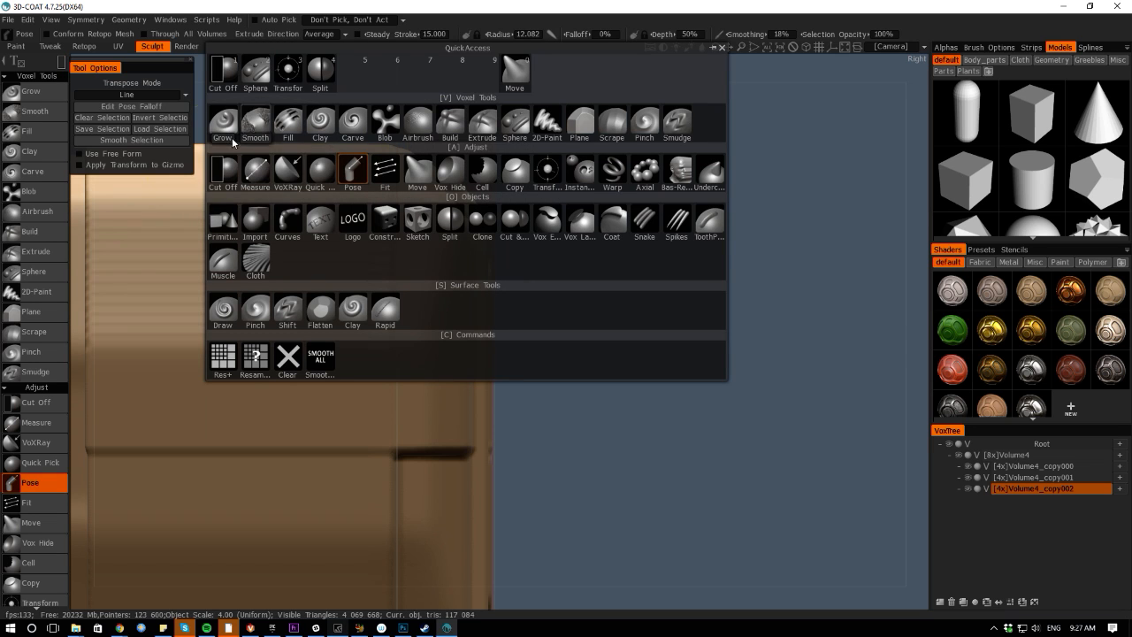
left_click(223, 163)
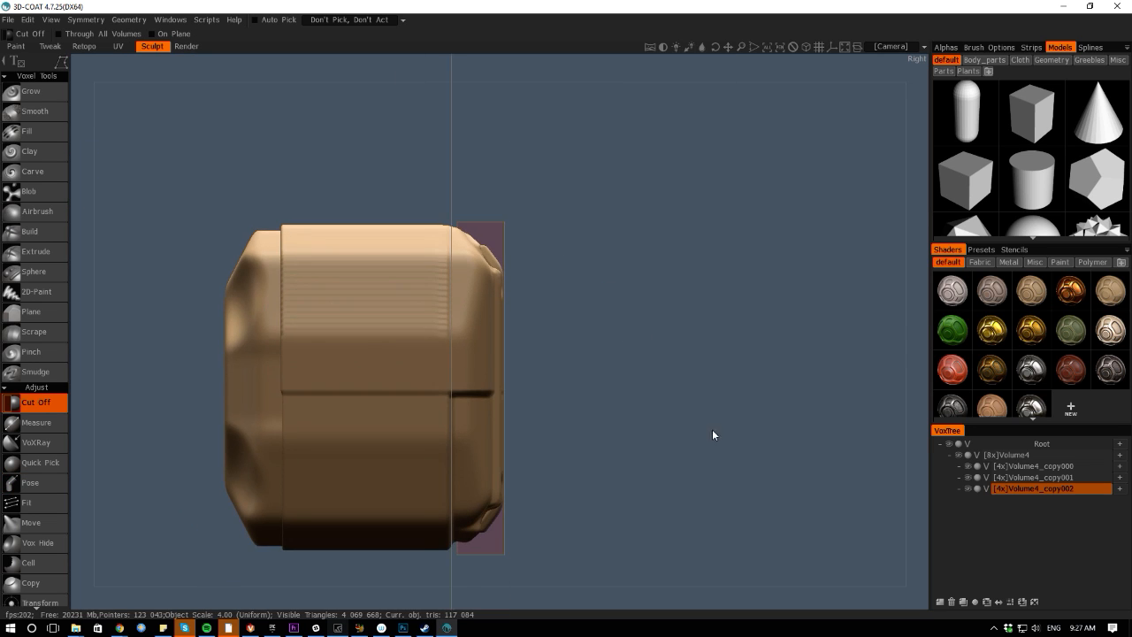
mouse_move(716, 603)
left_mouse_down("alt")
mouse_move(615, 606)
mouse_move(610, 591)
left_mouse_up("alt")
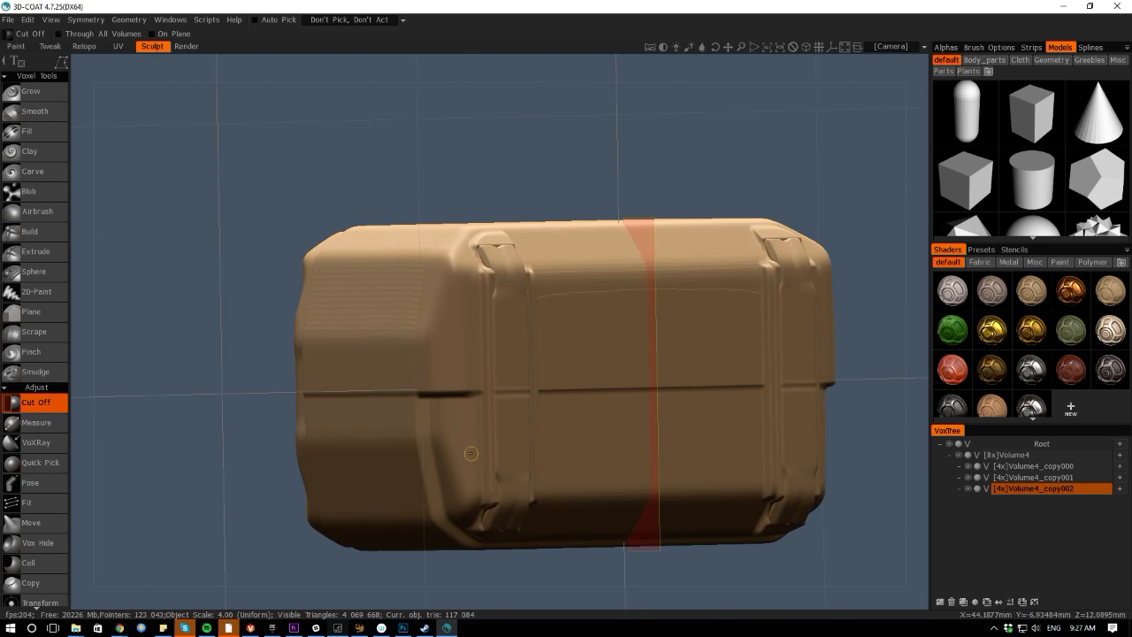
key("s")
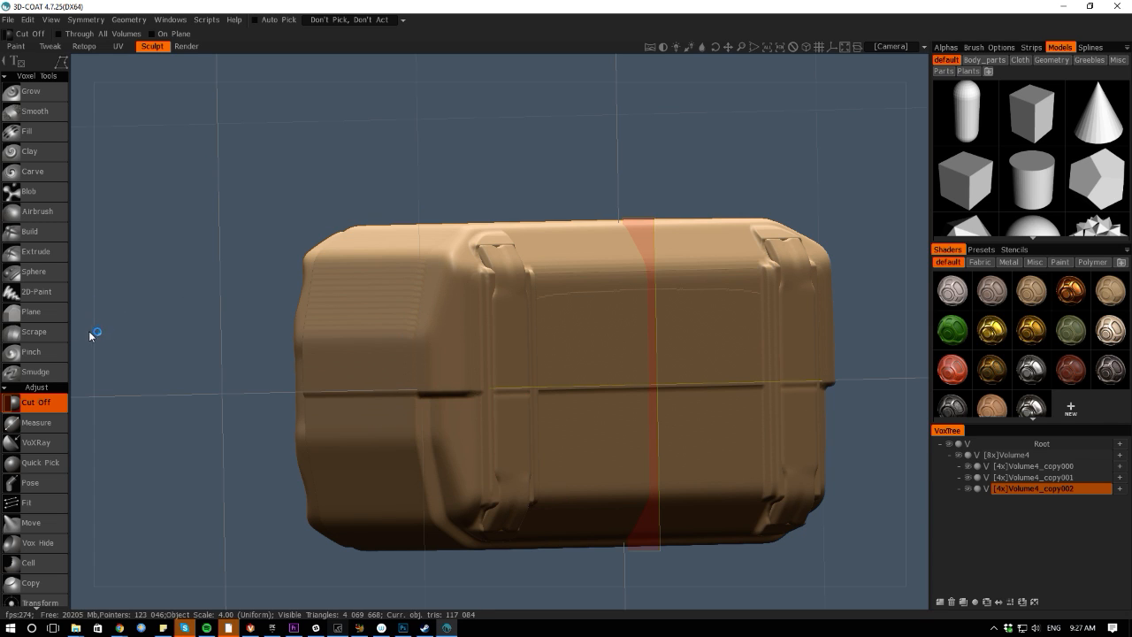
left_click_drag(88, 331, 144, 323, "alt")
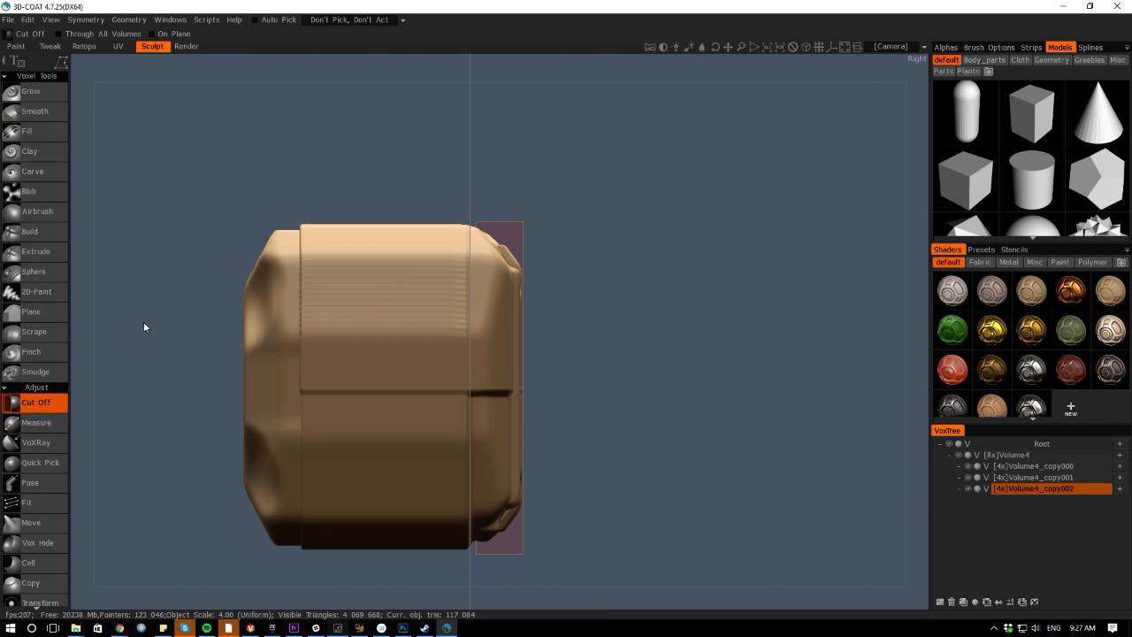
left_click(129, 20)
left_click(127, 93)
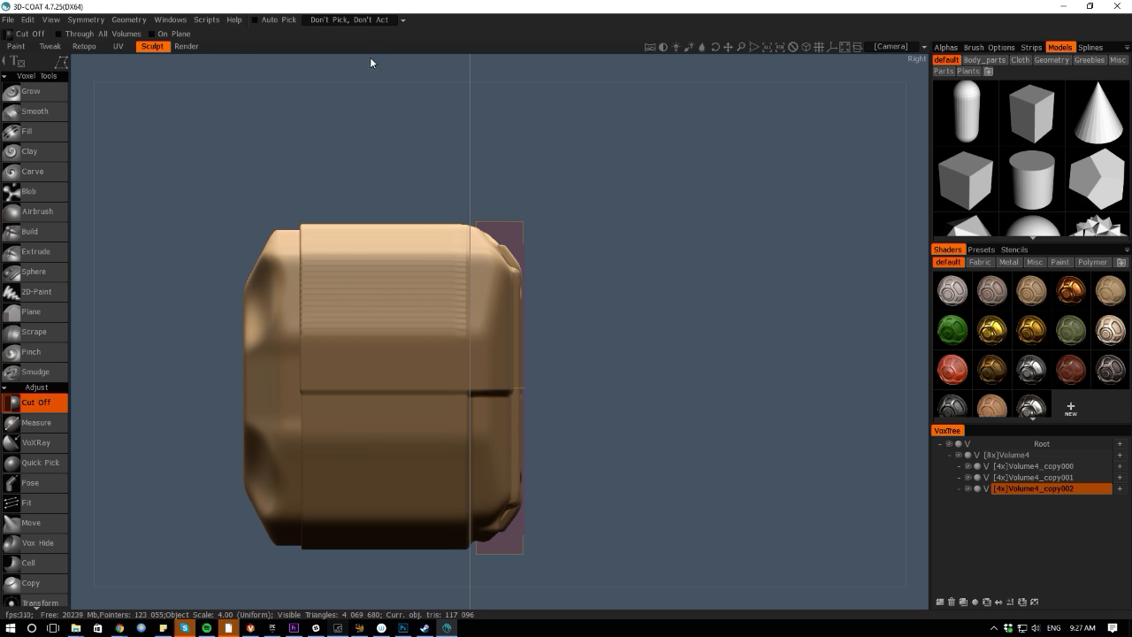
Cut off the protruding piece at the latch's angled end with a four-point polygon in the right view
left_click_drag(328, 77, 310, 62, "alt")
scroll(411, 214, "up", 4)
scroll(411, 214, "up", 2)
middle_click_drag(539, 150, 530, 291, "alt")
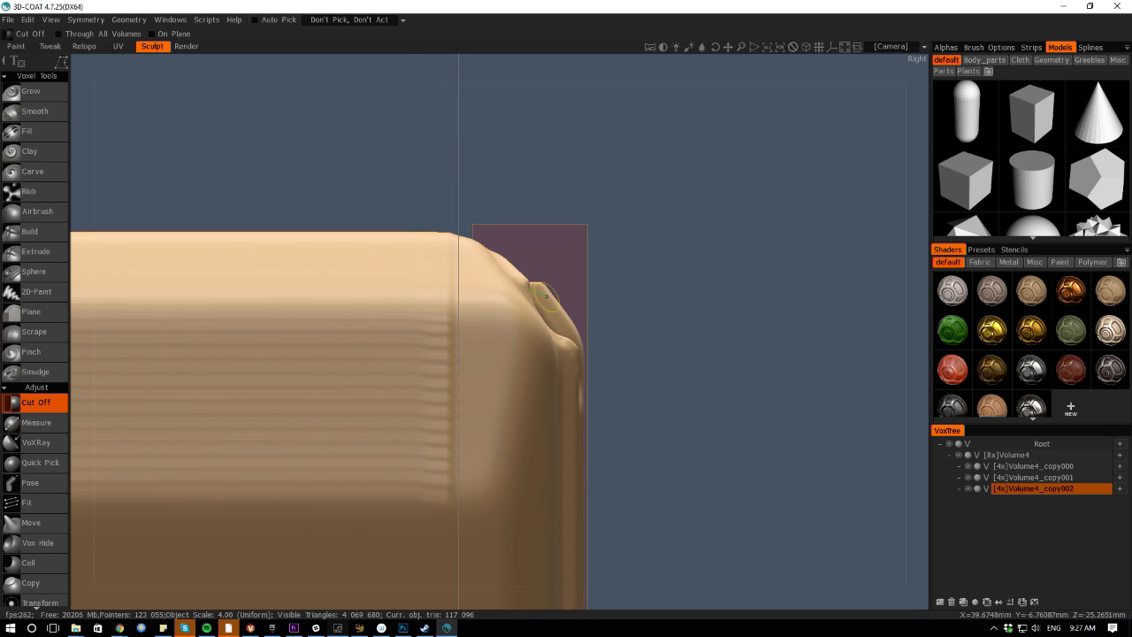
left_click(592, 339)
left_click(611, 317)
left_click(582, 273)
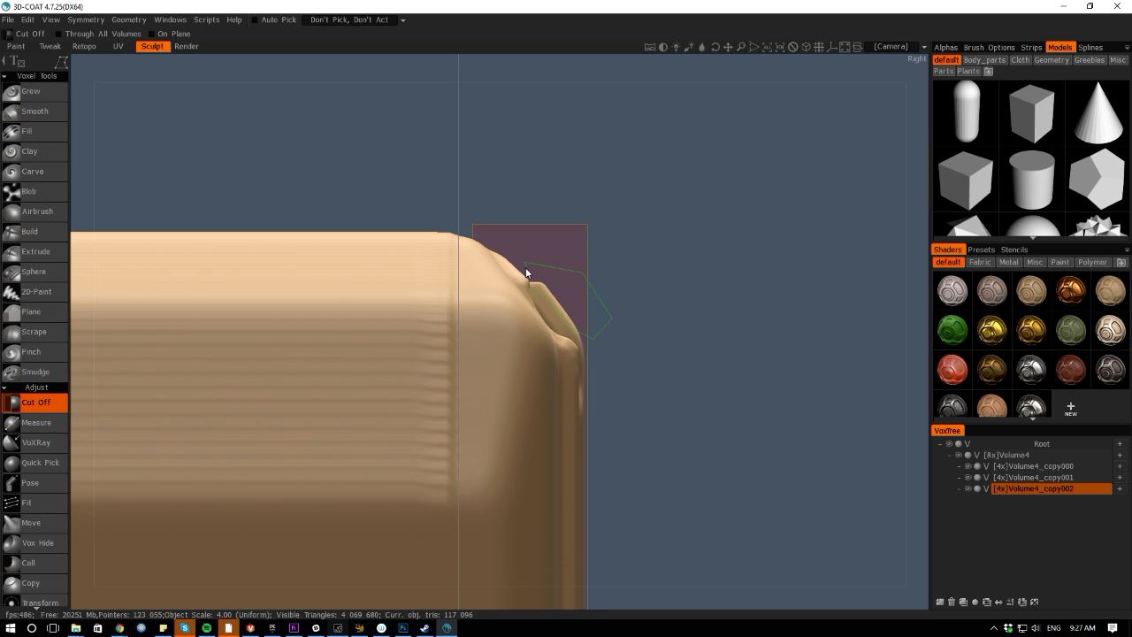
left_click(526, 267)
On Volume4, pose-select the vertical strip in line with the latch, reset the gizmo axis, pull the strip outward and clear the selection
right_click_drag(893, 453, 160, 360)
right_click_drag(81, 371, 331, 440)
right_click_drag(424, 606, 336, 568, "shift")
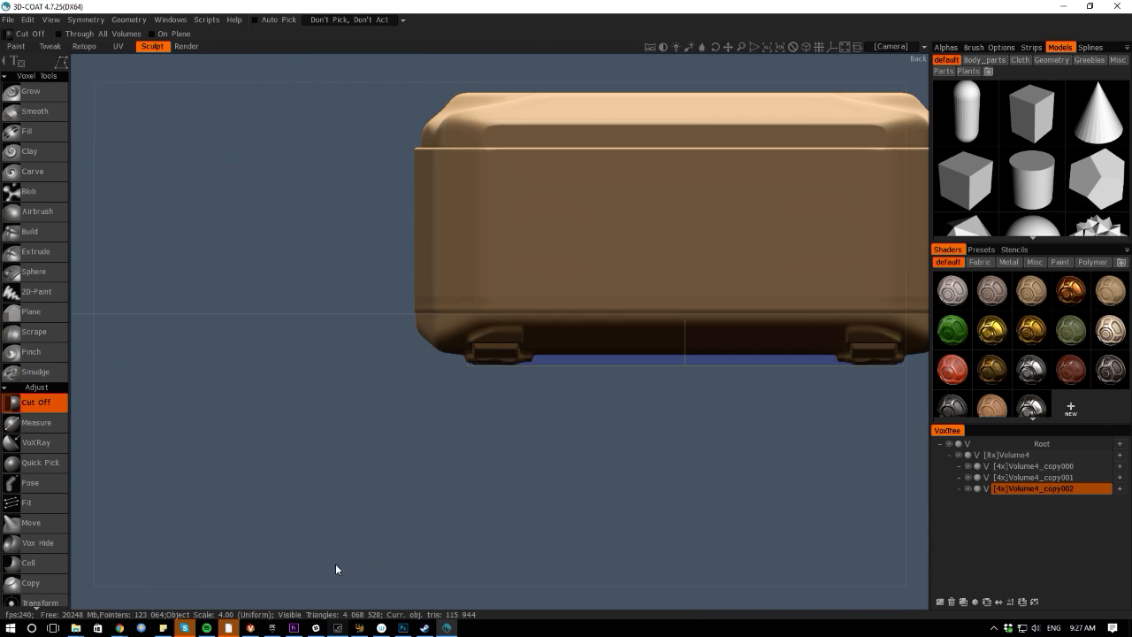
key("h")
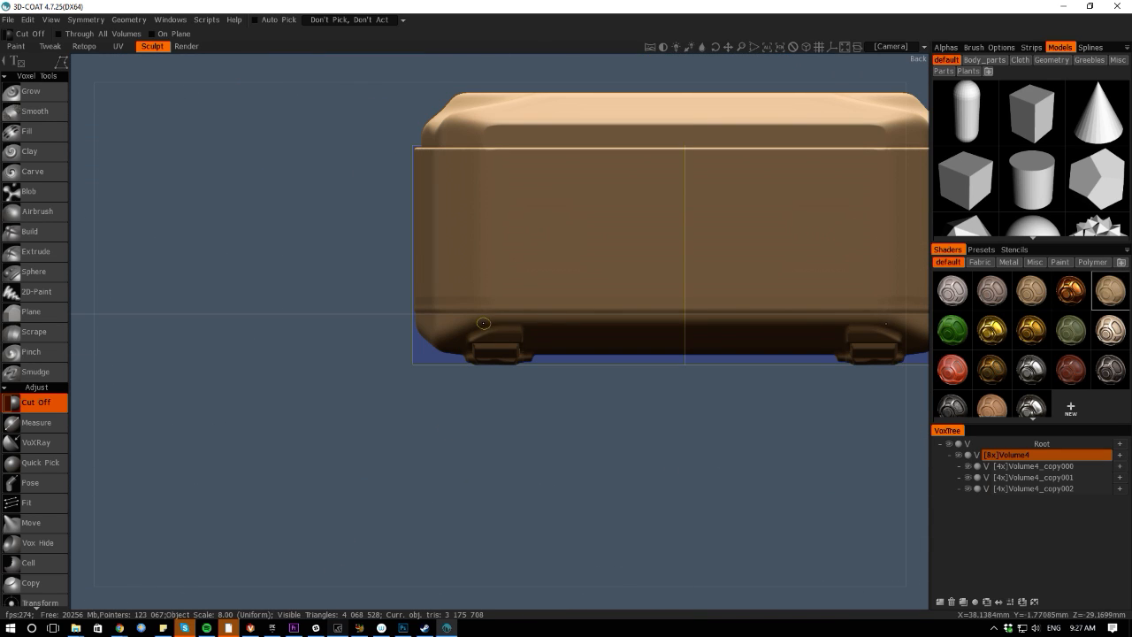
key("space")
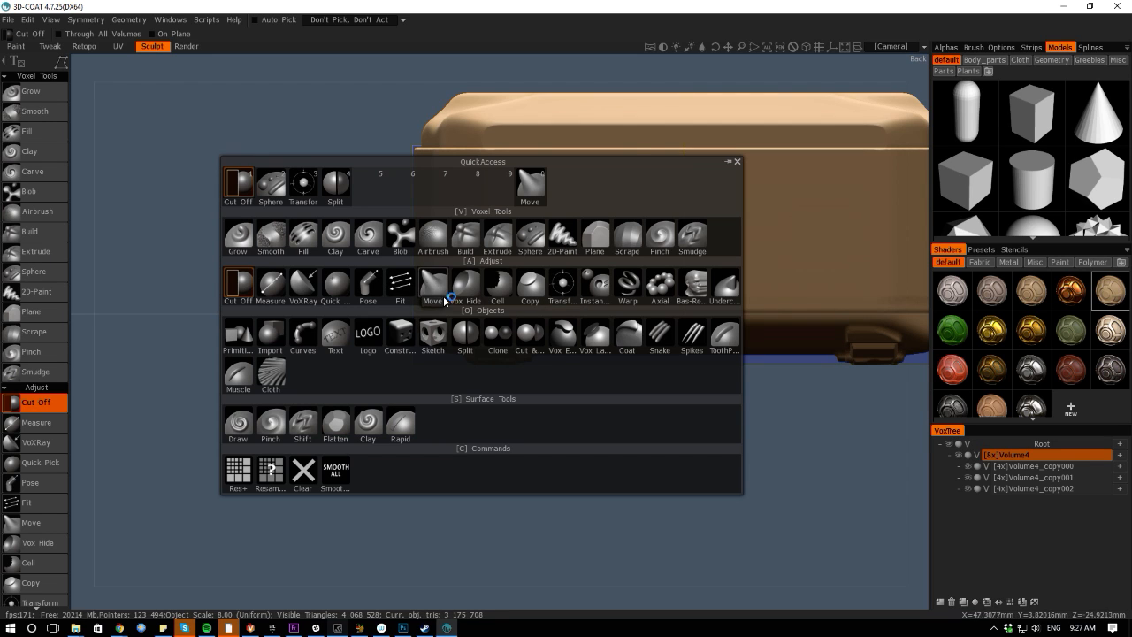
left_click(367, 285)
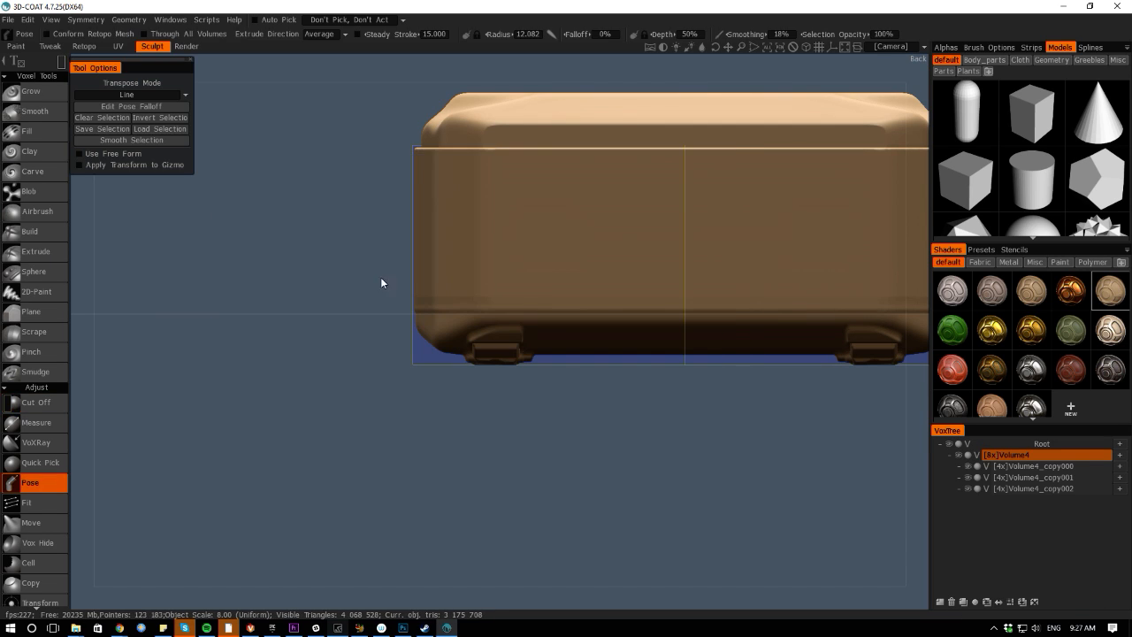
left_click_drag(458, 110, 522, 348)
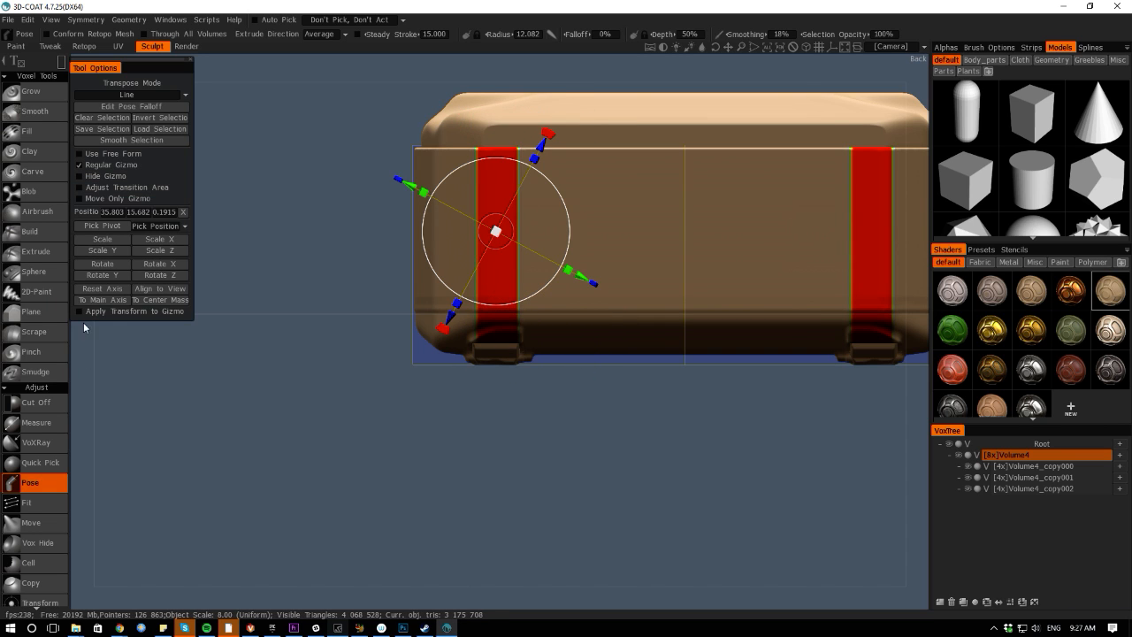
left_click(93, 290)
left_click_drag(99, 359, 238, 183)
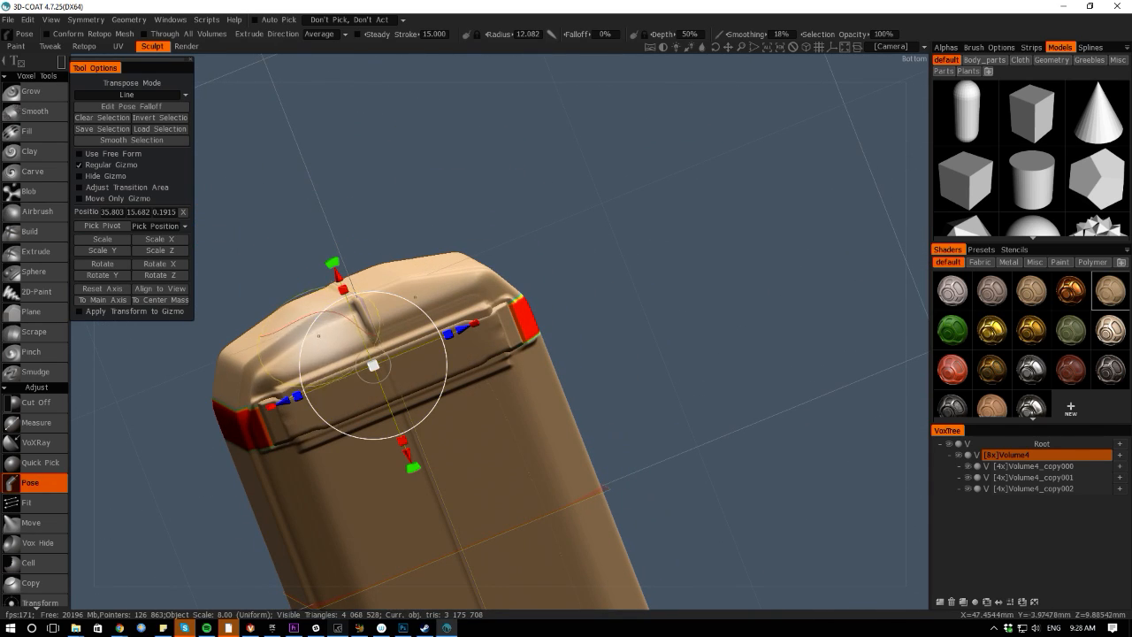
left_click_drag(288, 400, 294, 398)
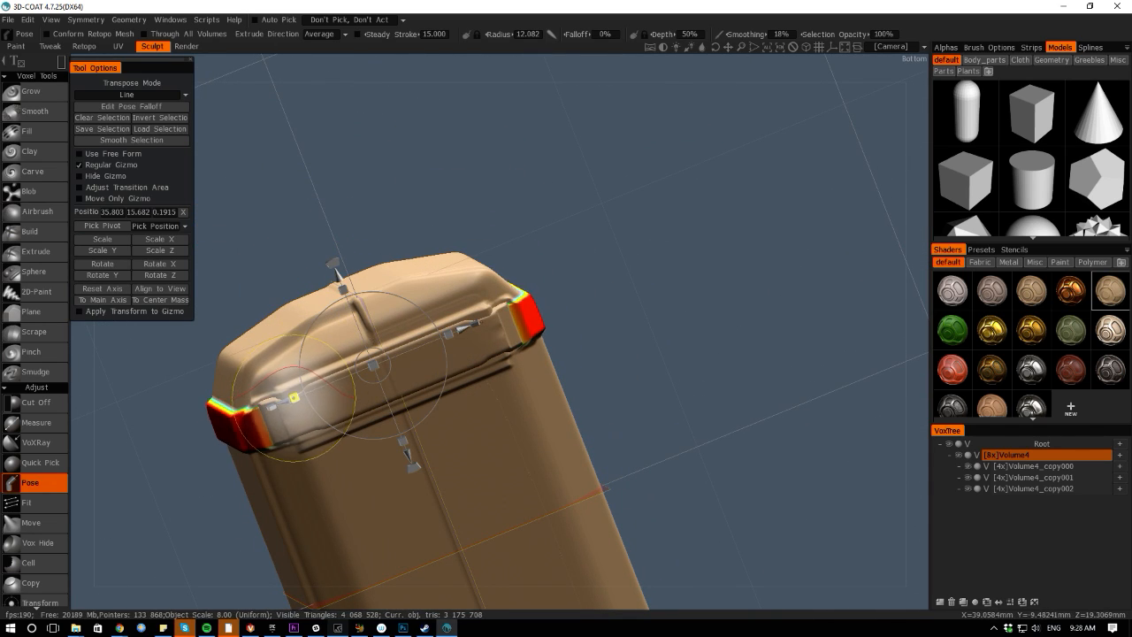
left_click_drag(283, 266, 272, 316)
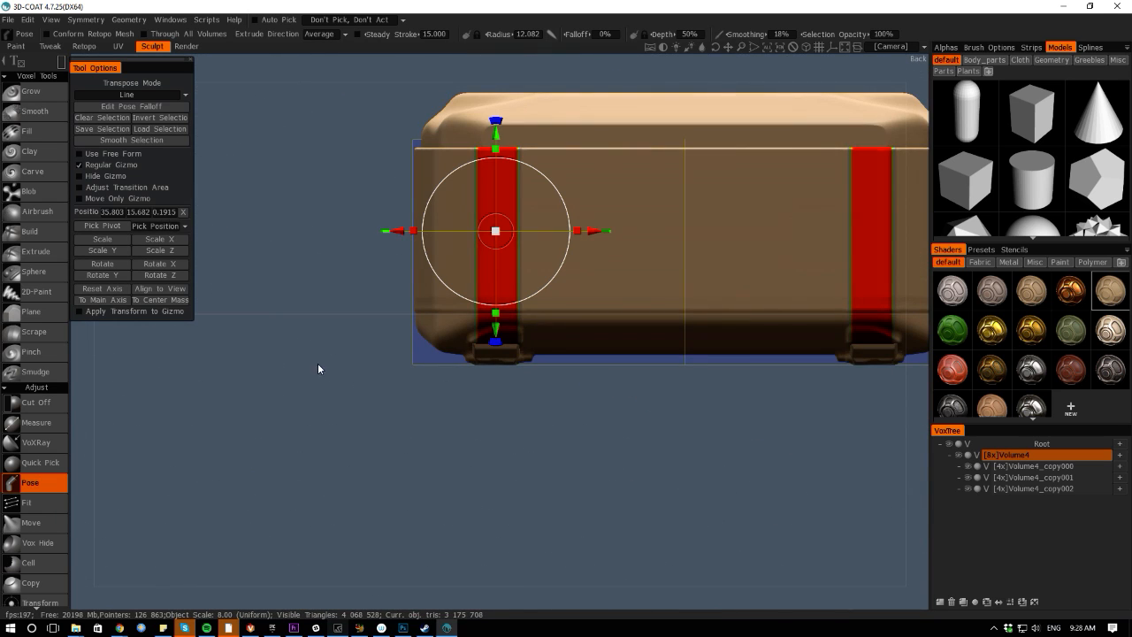
key("ctrl+d")
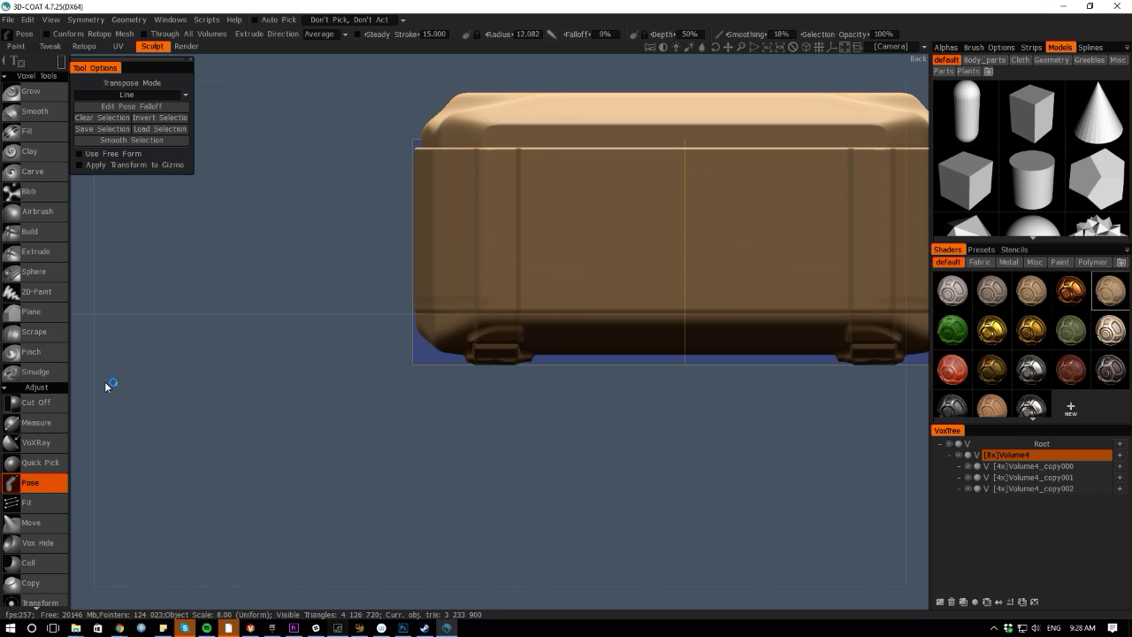
left_click_drag(86, 362, 339, 404)
right_click_drag(339, 404, 623, 597)
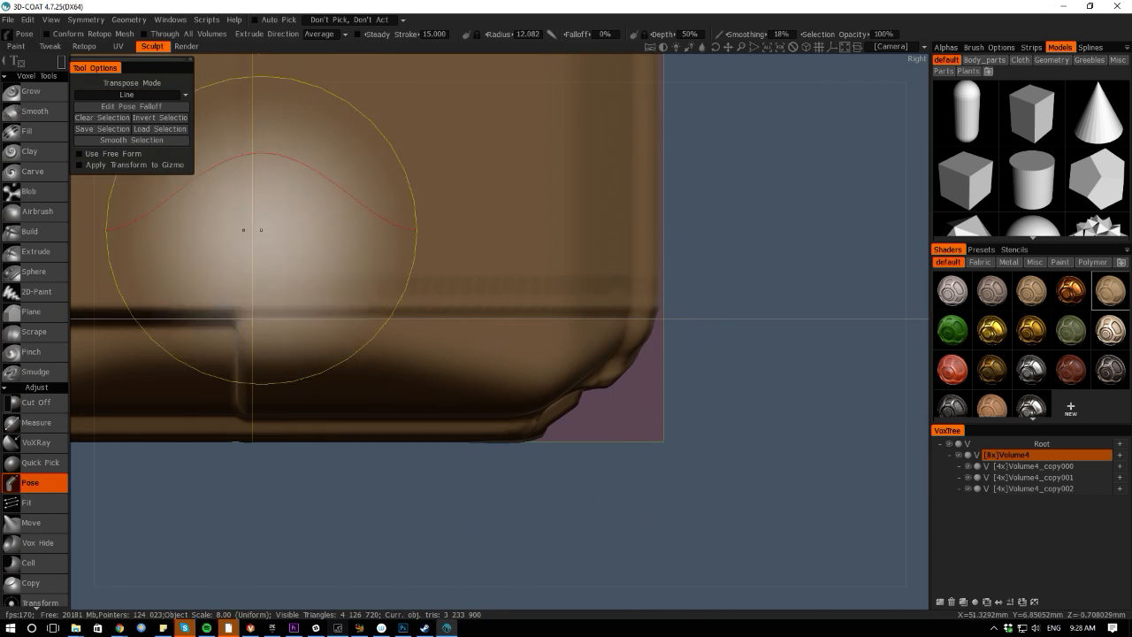
Cut off the protruding edge of Volume4's stepped lower corner in the right view with the Cut Off tool
key("space")
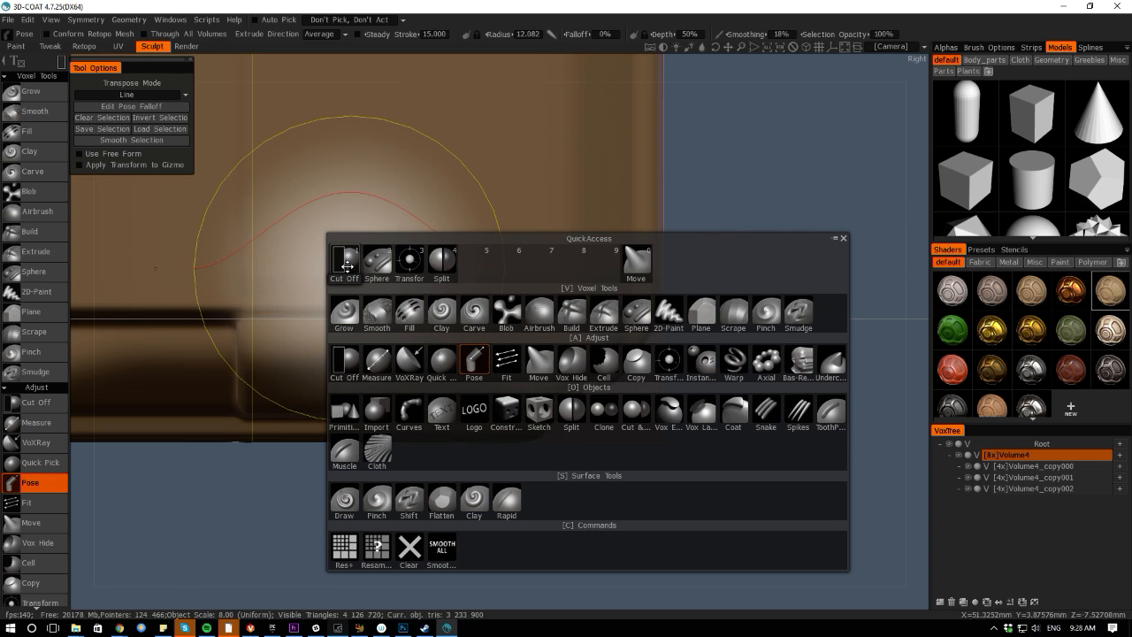
key("1")
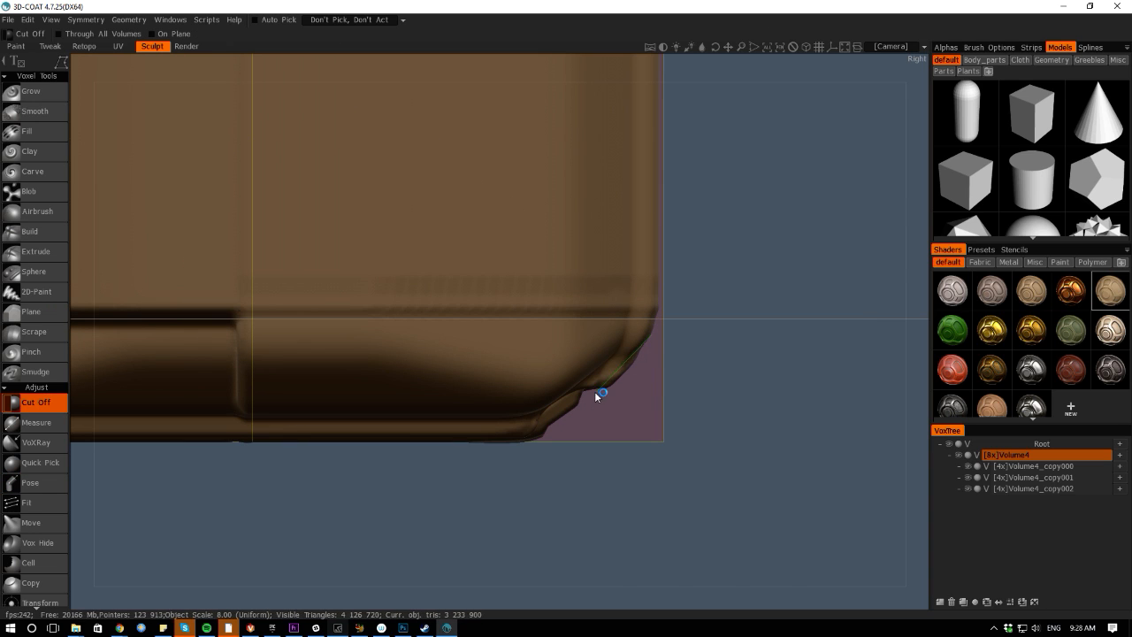
left_click(657, 334)
middle_click_drag(741, 599, 287, 336)
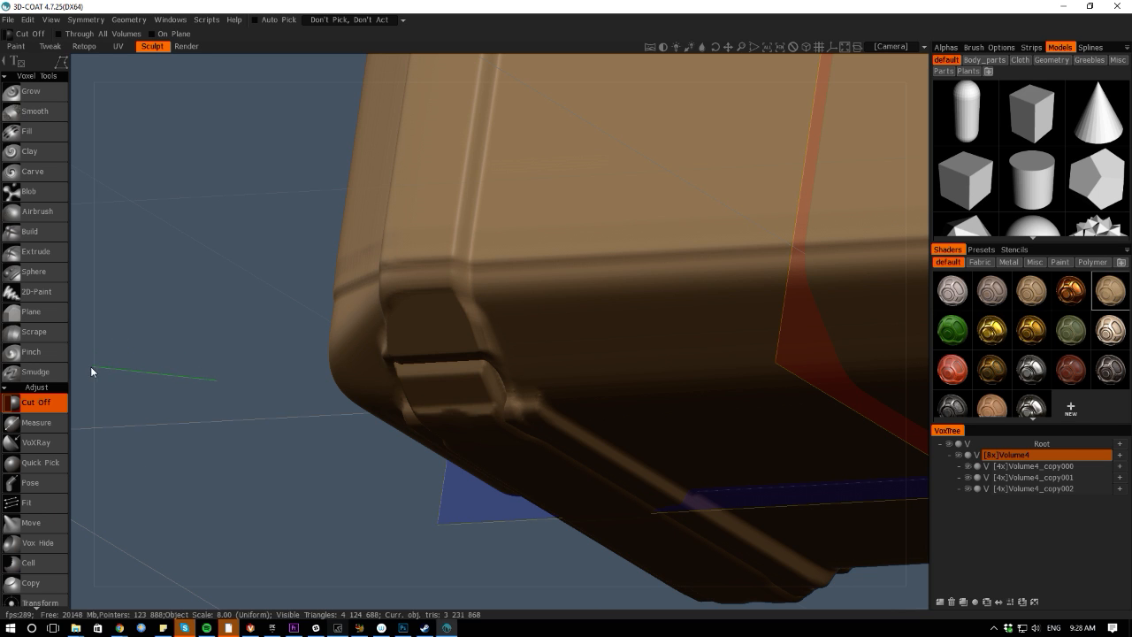
Try scraping the rough edge around the latch end with a small Scrape brush, and undo the stroke
left_click_drag(91, 367, 161, 350, "alt")
left_click(50, 336)
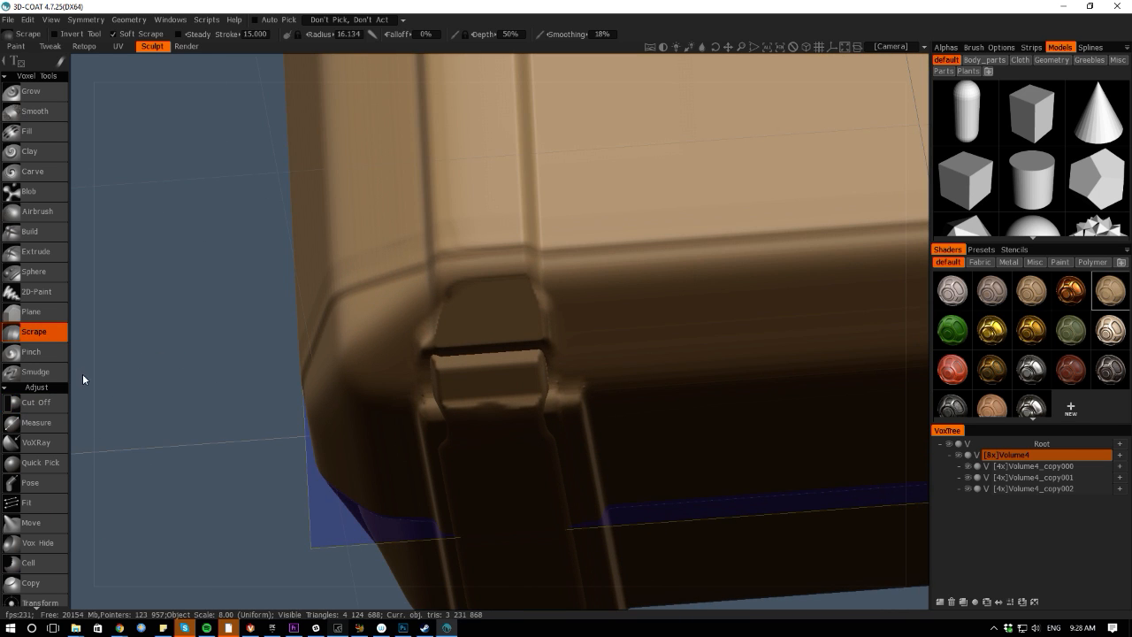
left_click_drag(83, 376, 199, 296, "alt")
scroll(520, 298, "down", 20)
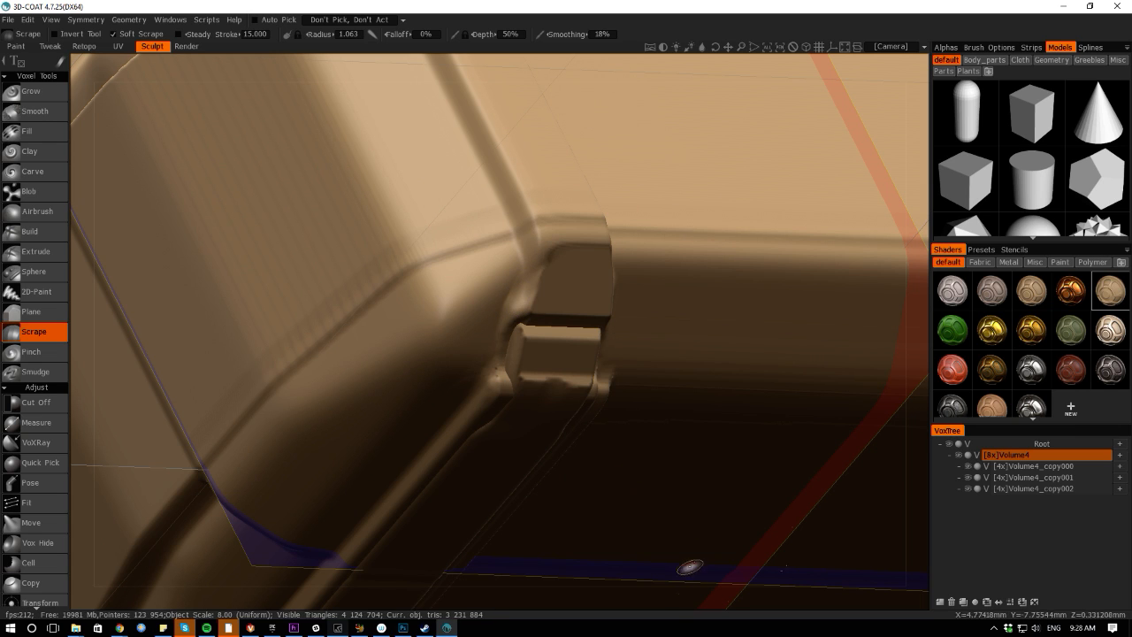
left_click_drag(667, 617, 428, 587)
key("ctrl+z")
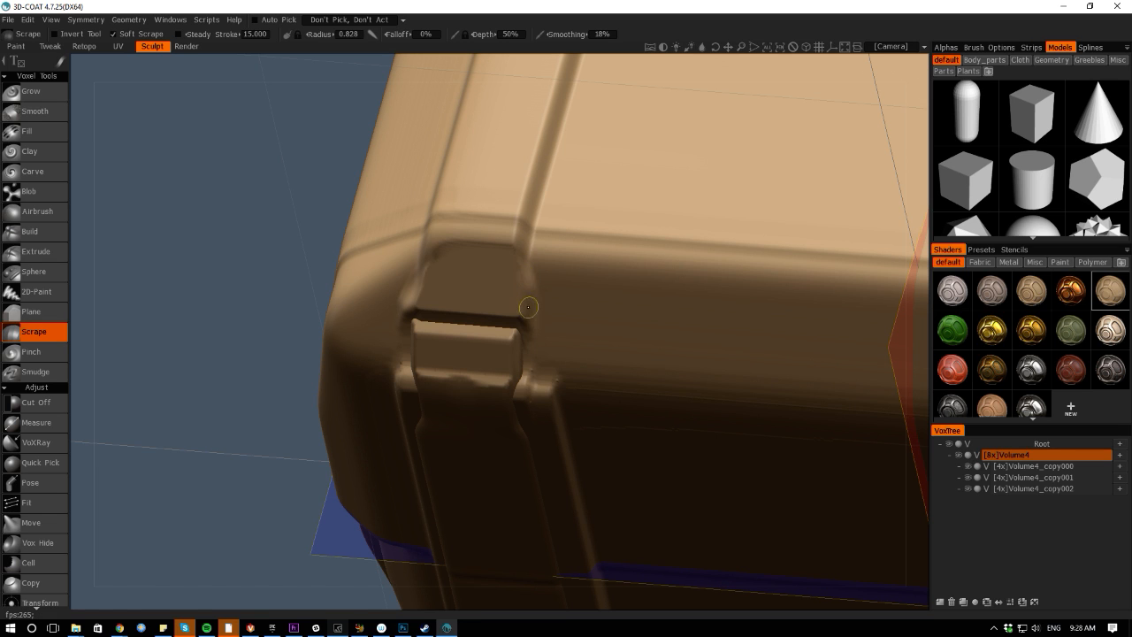
Cut off the ledge on the latch's inner side with a Cut Off polygon along the case's lower edge in the back view
mouse_move(76, 231)
left_mouse_down("alt")
mouse_move(135, 222)
mouse_move(541, 268)
left_mouse_up("alt")
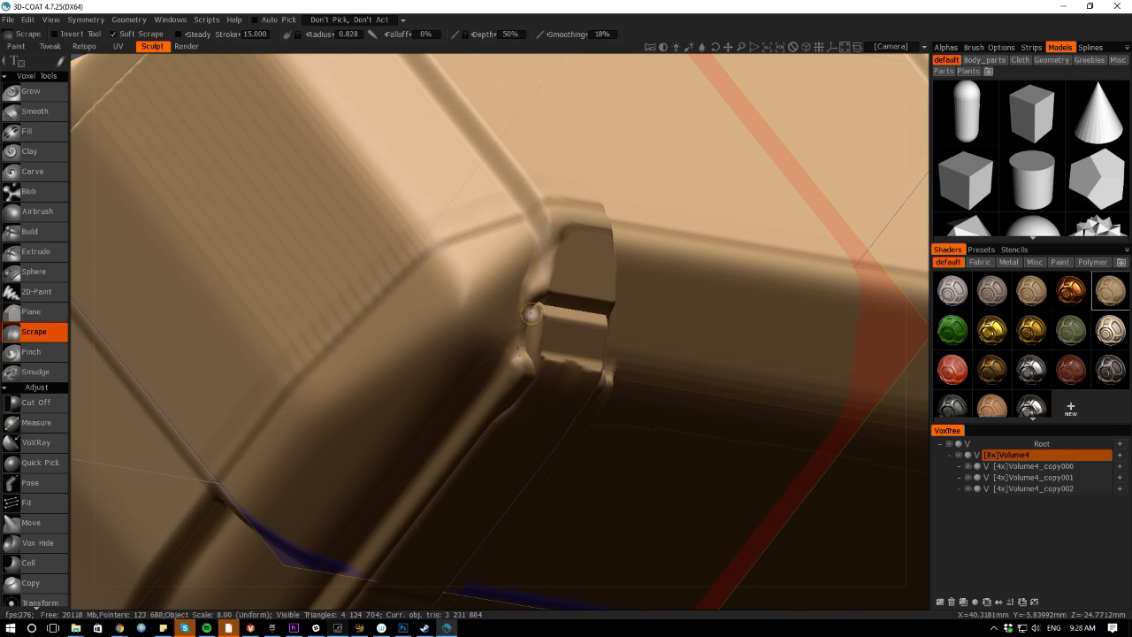
right_click_drag(315, 586, 225, 412, "alt")
left_click_drag(292, 599, 276, 375, "alt")
right_click_drag(275, 375, 311, 399, "alt")
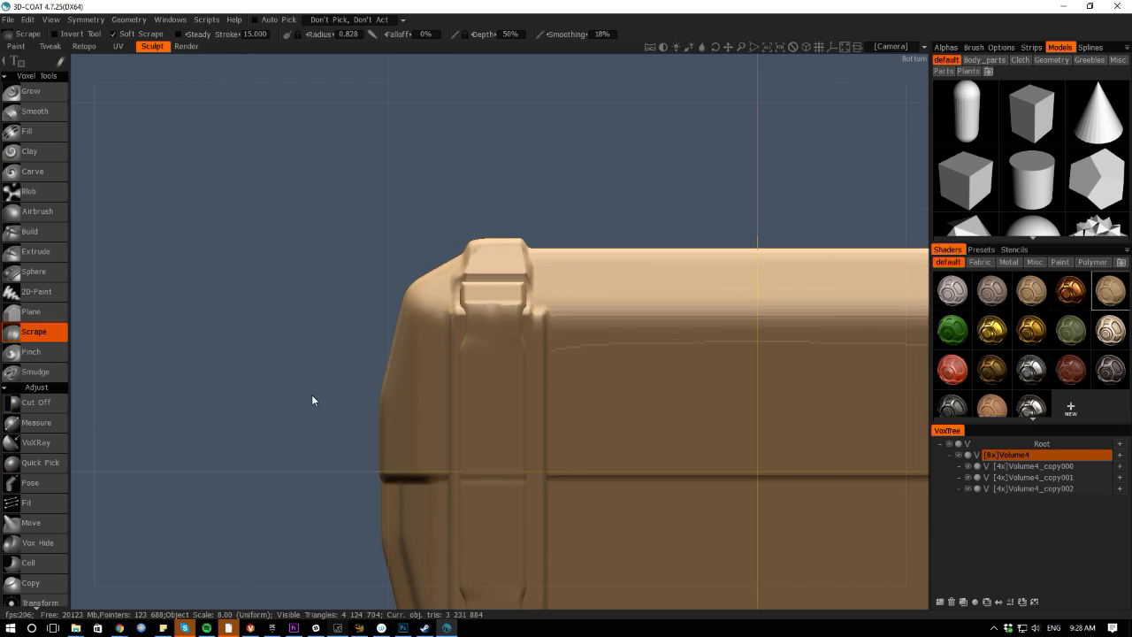
left_click_drag(86, 212, 498, 464, "alt")
right_click_drag(498, 464, 553, 522, "alt")
key("space")
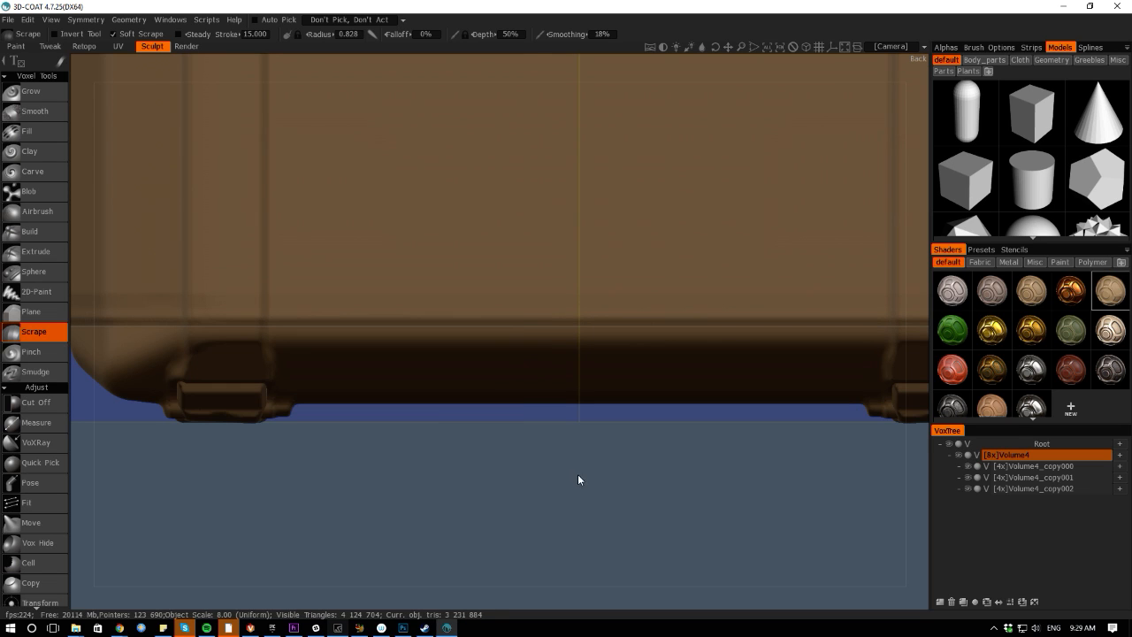
left_click_drag(274, 435, 268, 421, "alt")
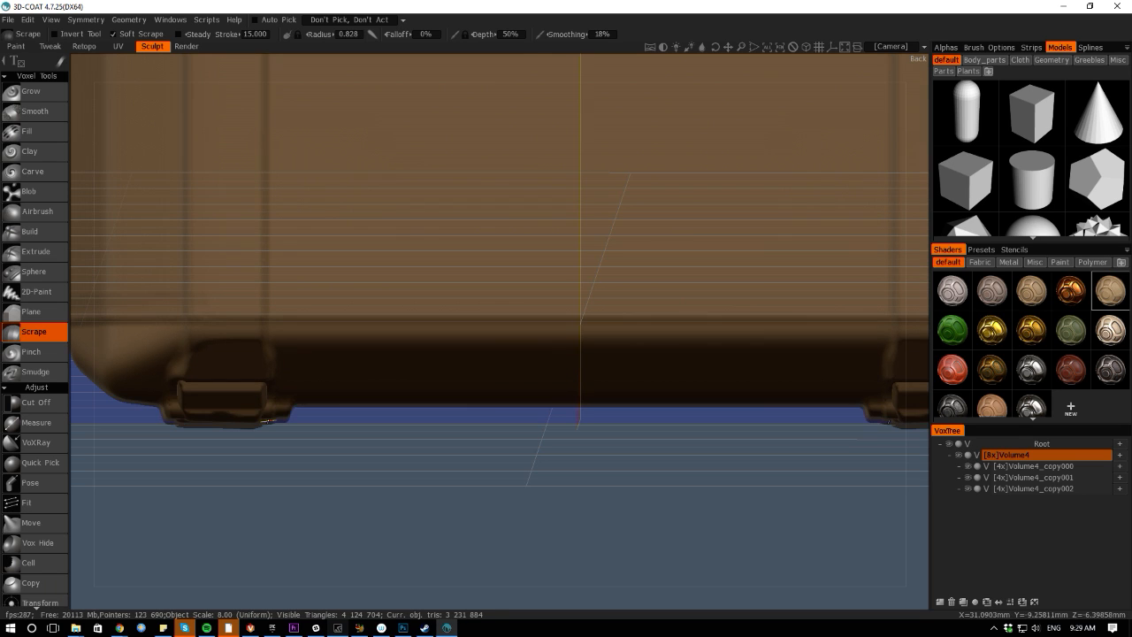
key("space")
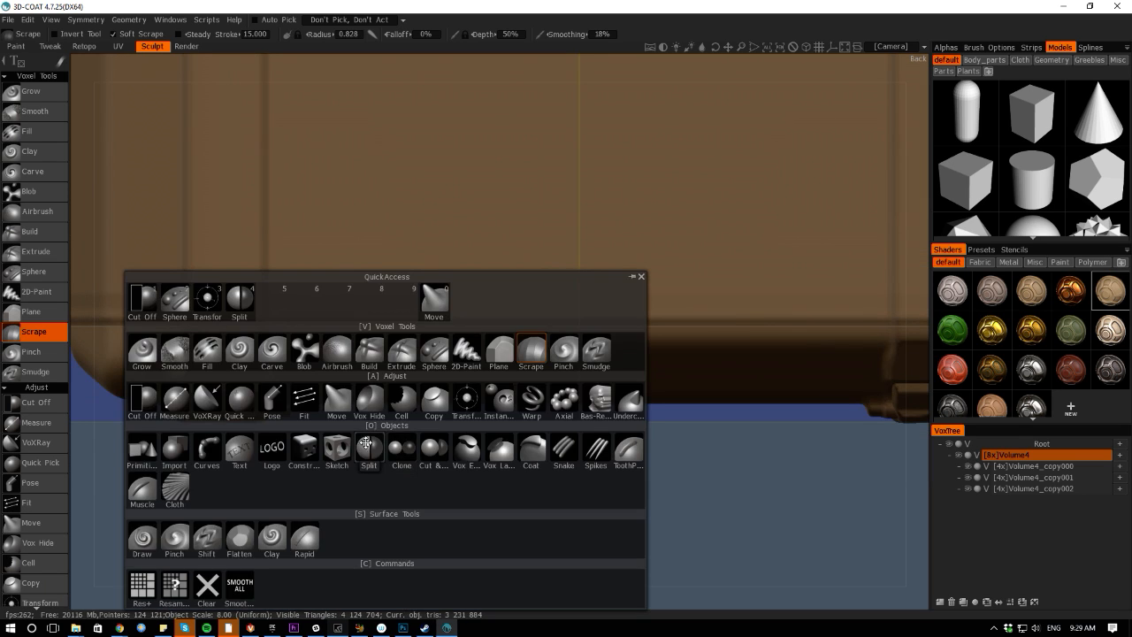
left_click(141, 399)
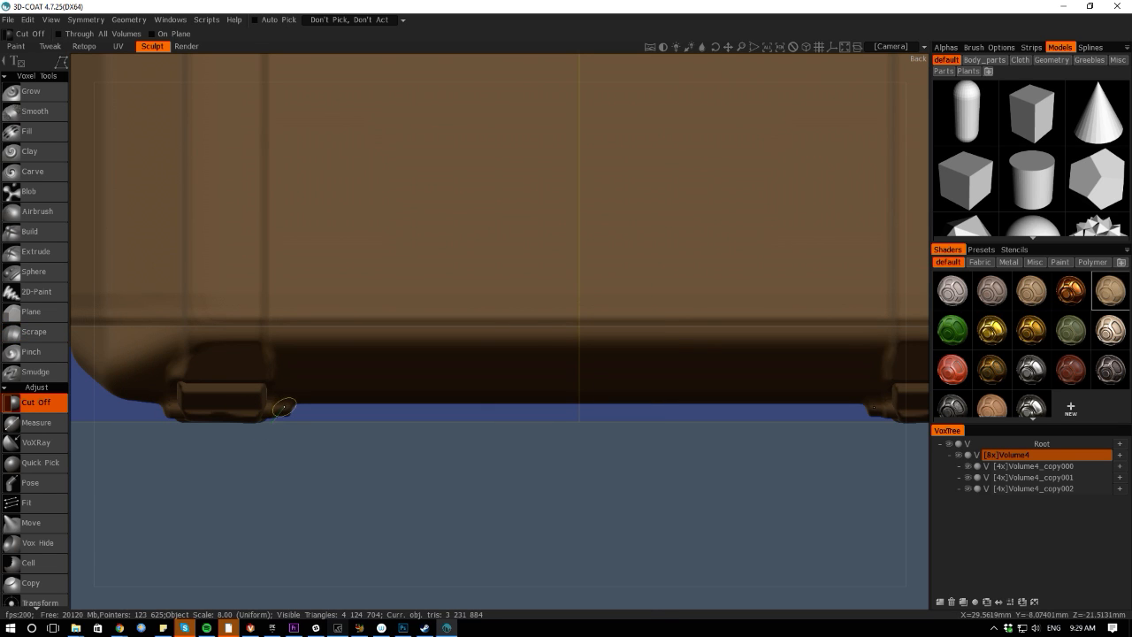
left_click(291, 403)
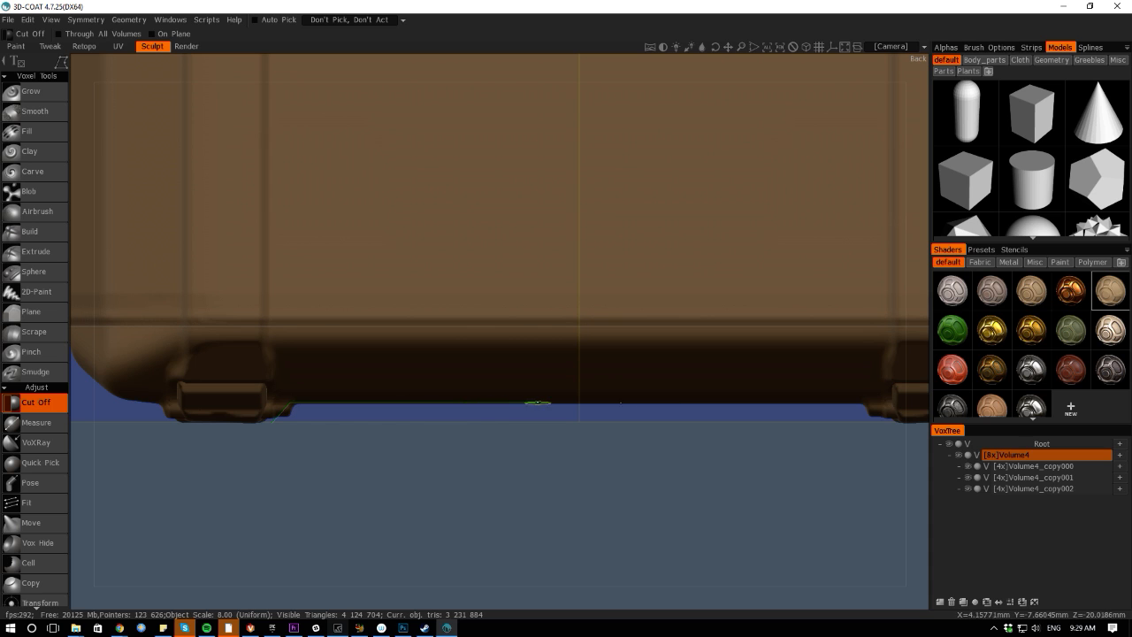
left_click(534, 403)
left_click(556, 439)
left_click(494, 463)
left_click(336, 442)
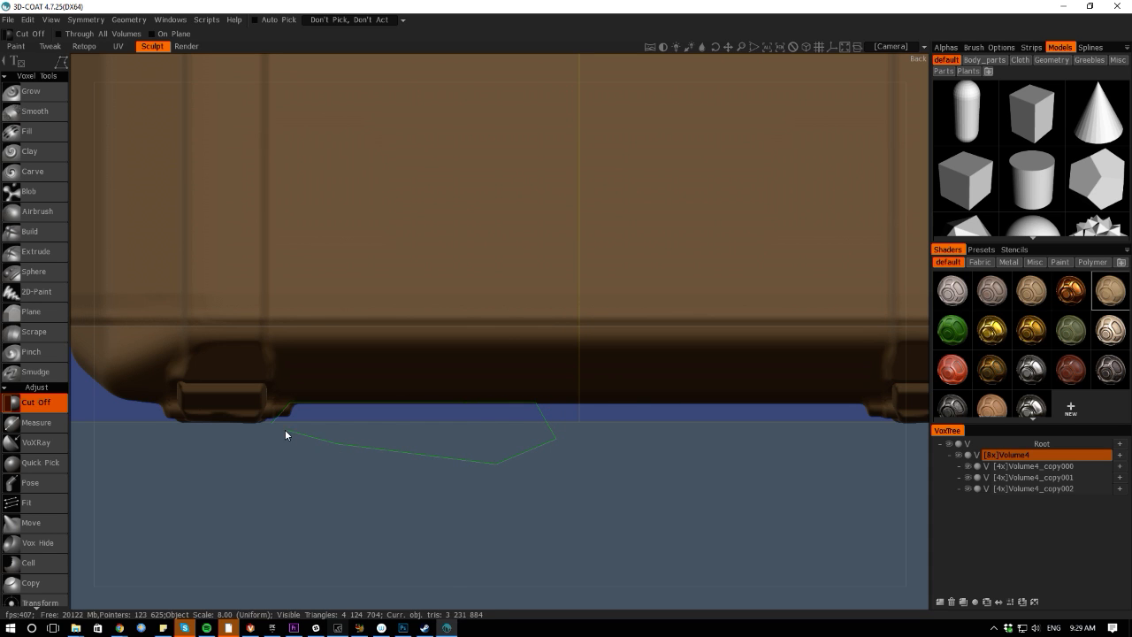
left_click(271, 423)
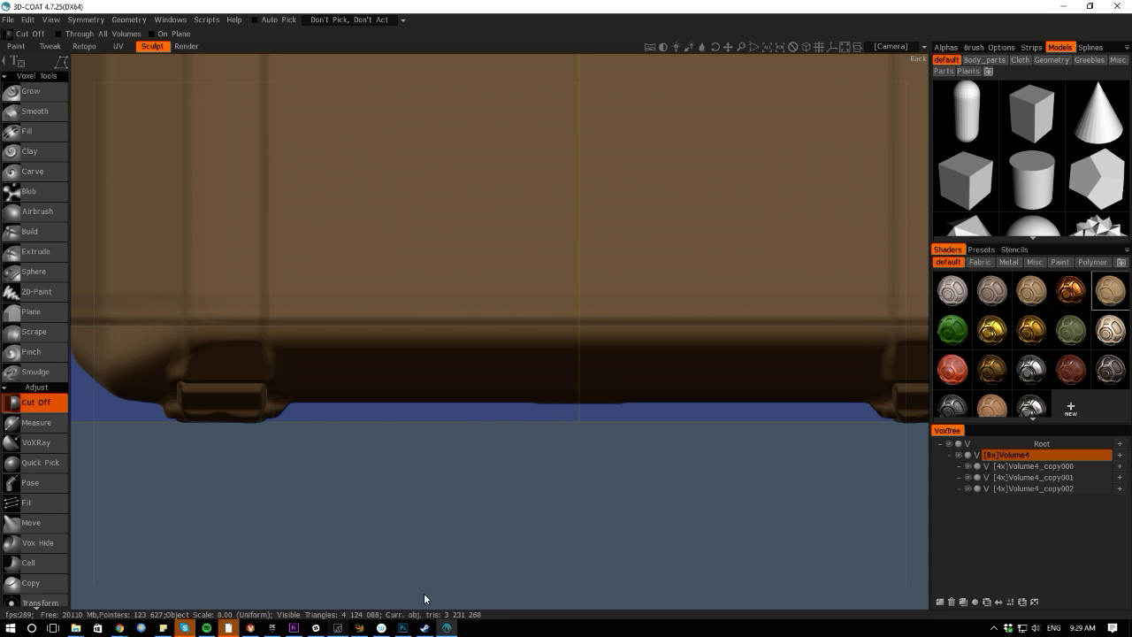
Run Symm Copy on Volume4 to mirror the trimmed geometry
right_click_drag(425, 599, 193, 134)
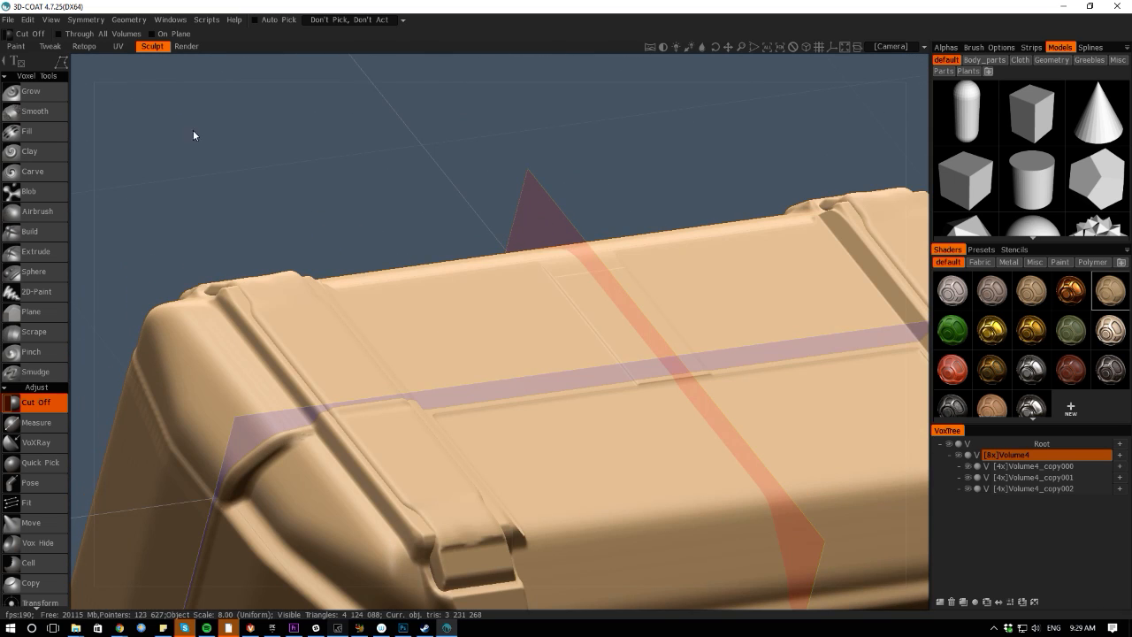
left_click(129, 19)
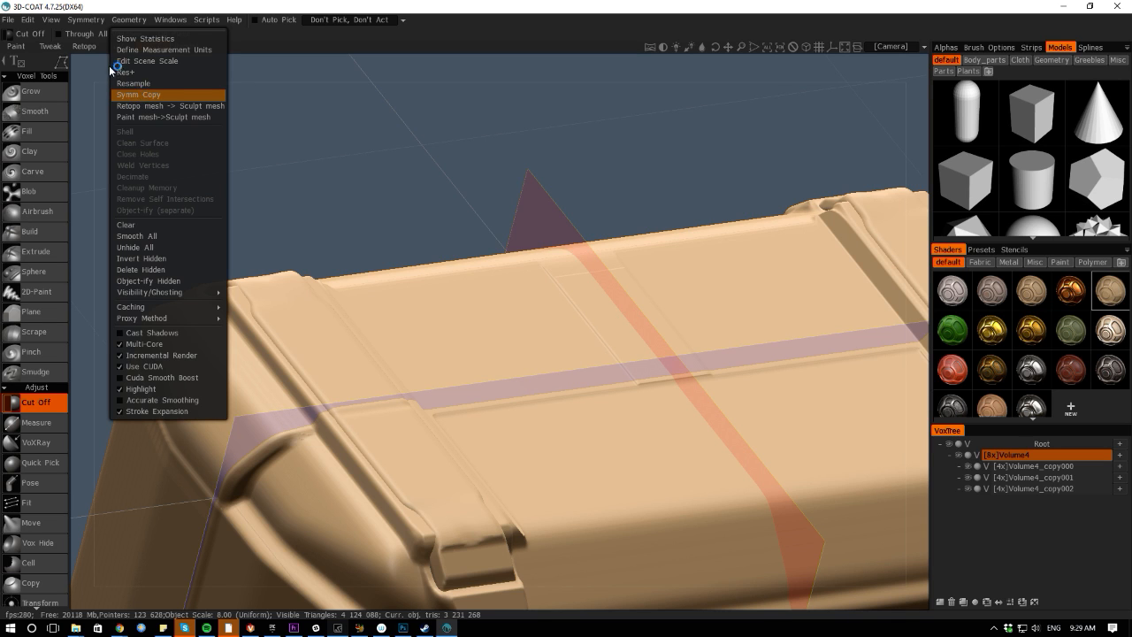
left_click(160, 95)
Cut off the protruding ledge on the latch's outer side in the back view with a Cut Off polygon
right_click_drag(198, 65, 440, 491)
scroll(441, 484, "up", 3)
mouse_move(299, 451)
middle_mouse_down()
mouse_move(457, 459)
mouse_move(520, 482)
middle_mouse_up()
scroll(520, 482, "up", 3)
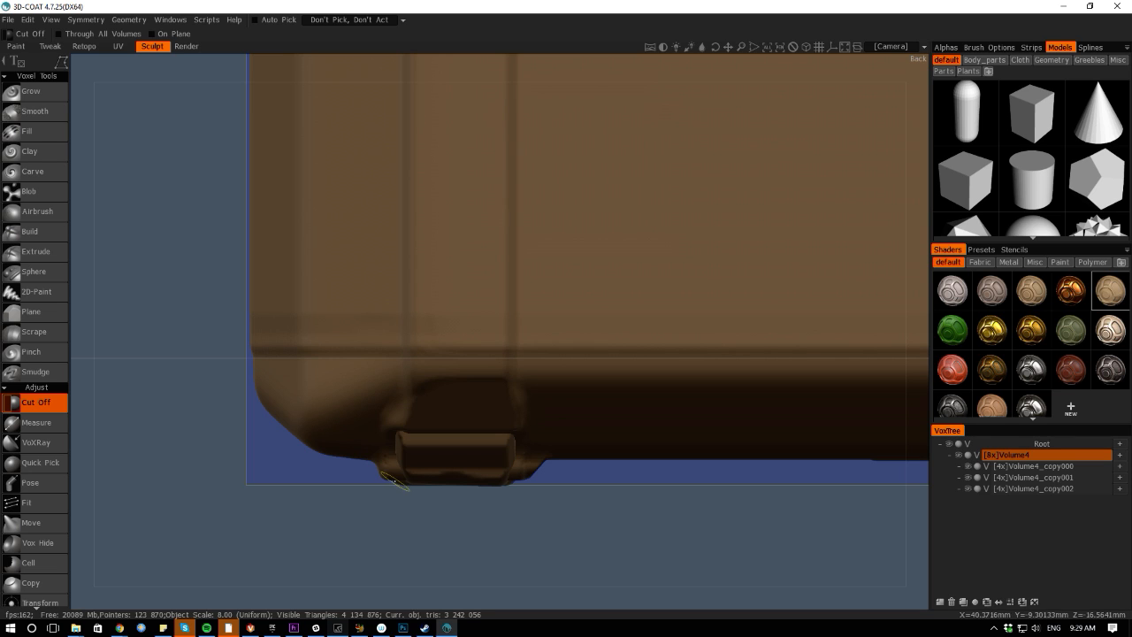
left_click(311, 456)
left_click(332, 492)
left_click(364, 497)
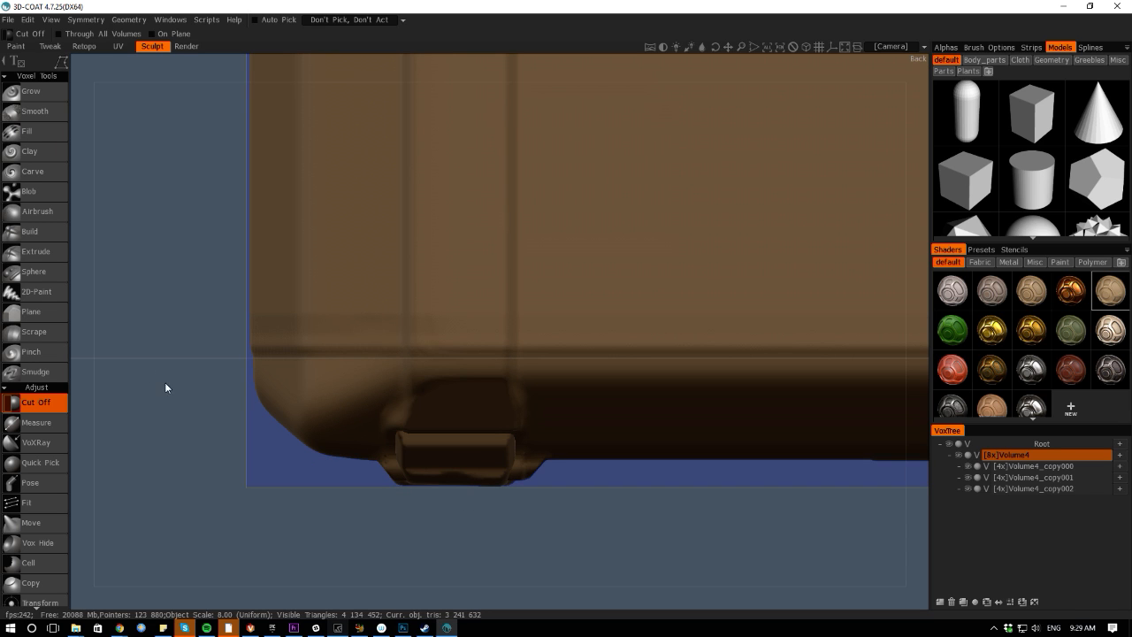
Activate Volume4_copy002 and trim both long edges of its middle section with rectangular cuts in the bottom view
middle_click_drag(165, 382, 55, 304)
middle_click_drag(86, 356, 115, 348)
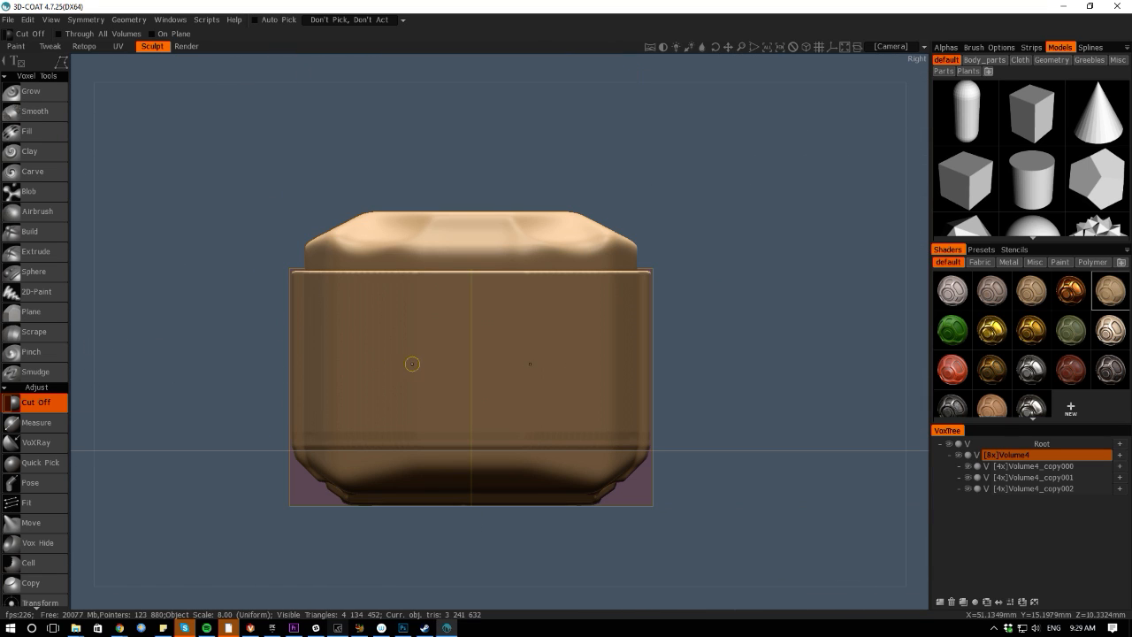
right_click_drag(240, 337, 240, 352)
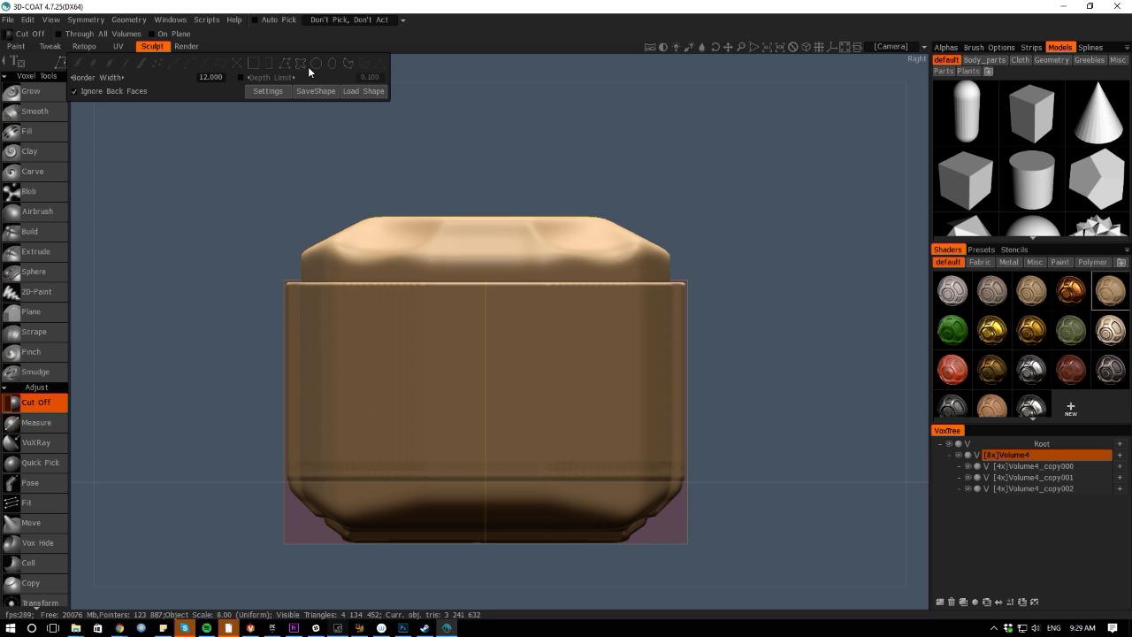
middle_click_drag(56, 253, 495, 481)
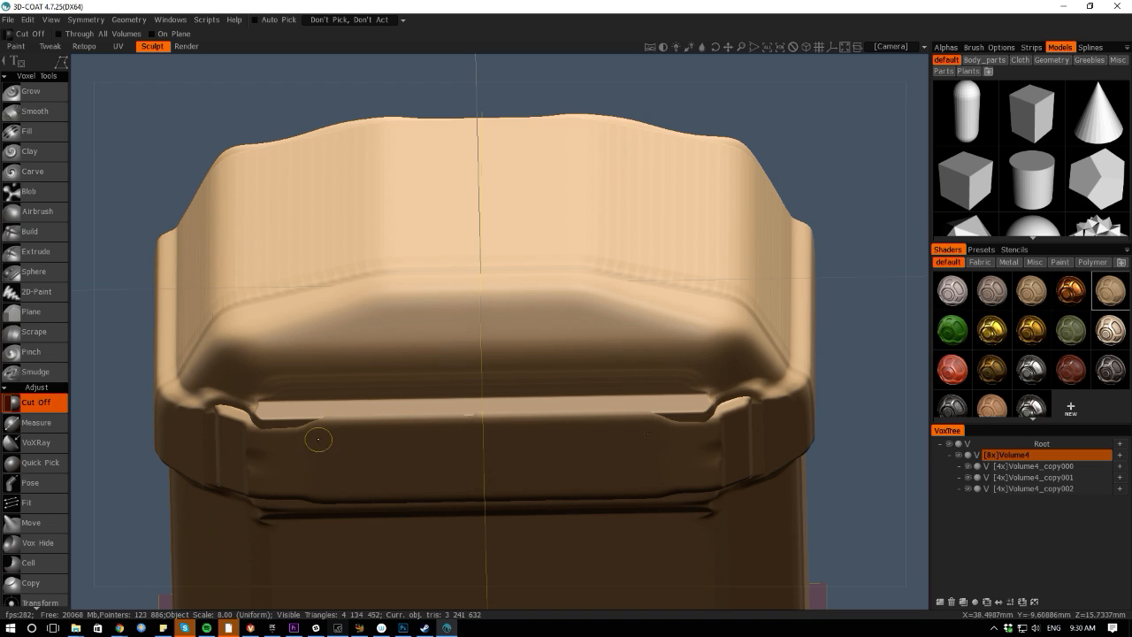
key("h")
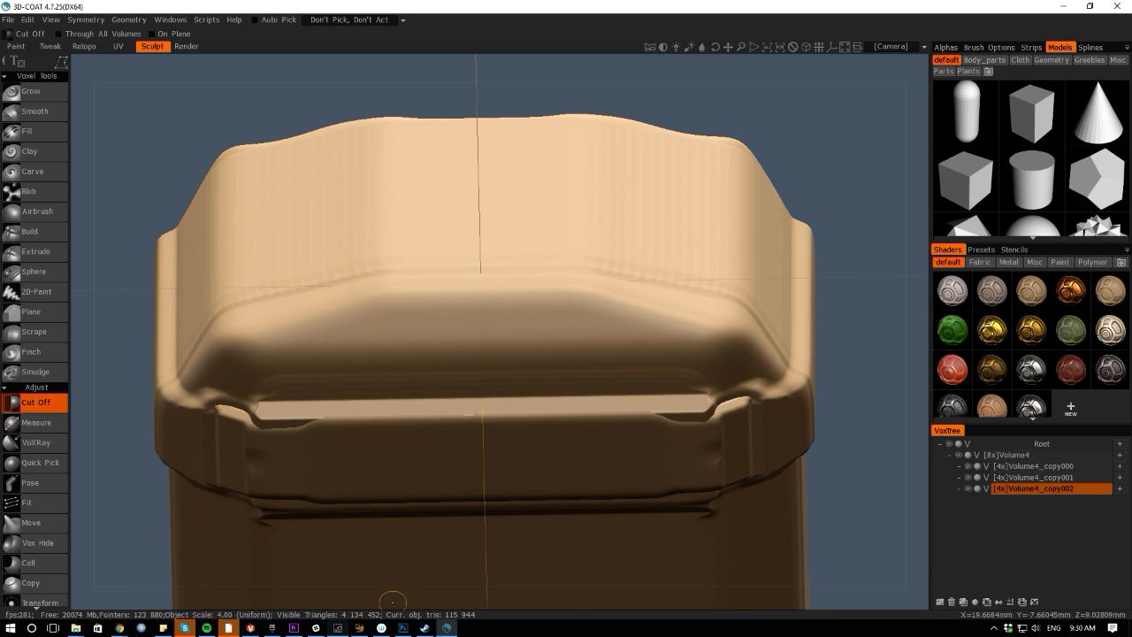
left_click_drag(393, 602, 390, 512, "alt+shift")
mouse_move(60, 60)
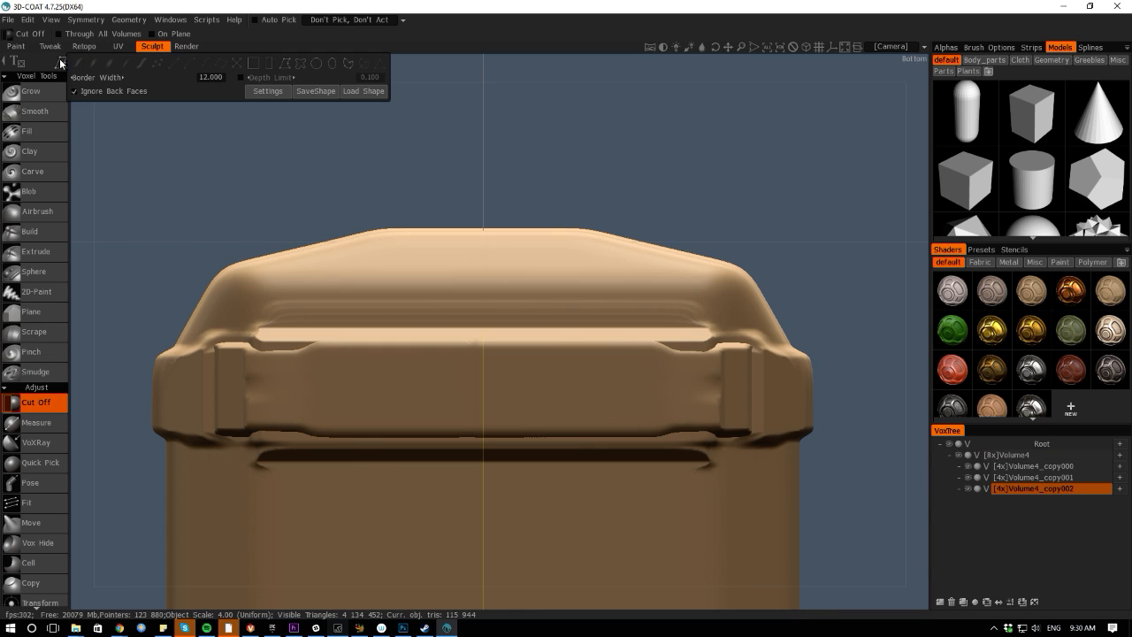
left_click(263, 62)
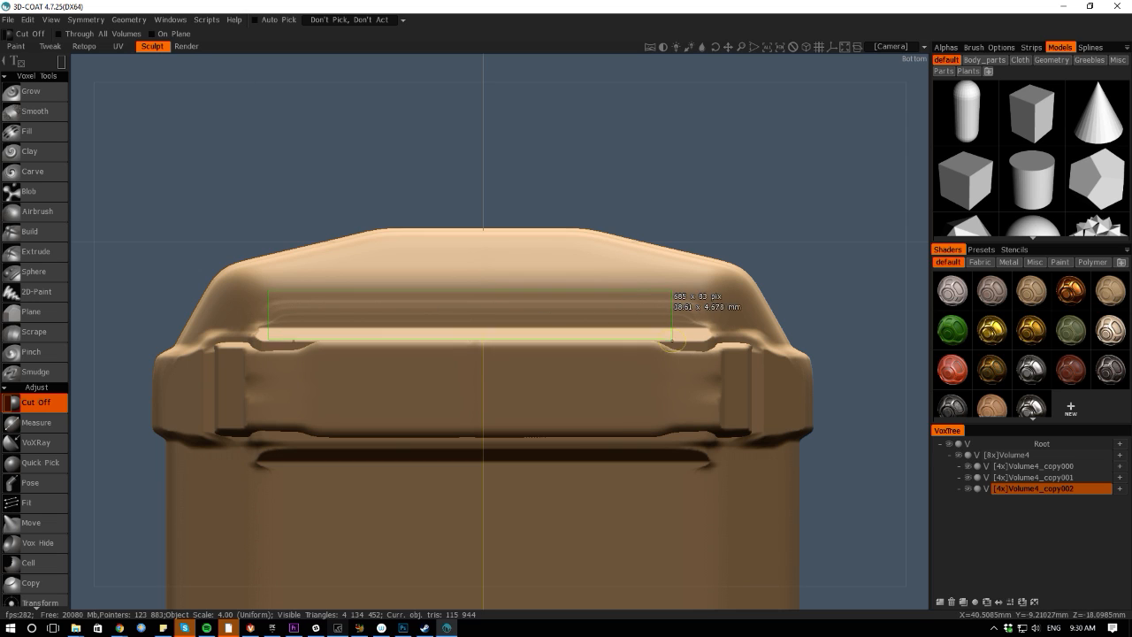
left_click_drag(674, 347, 677, 348)
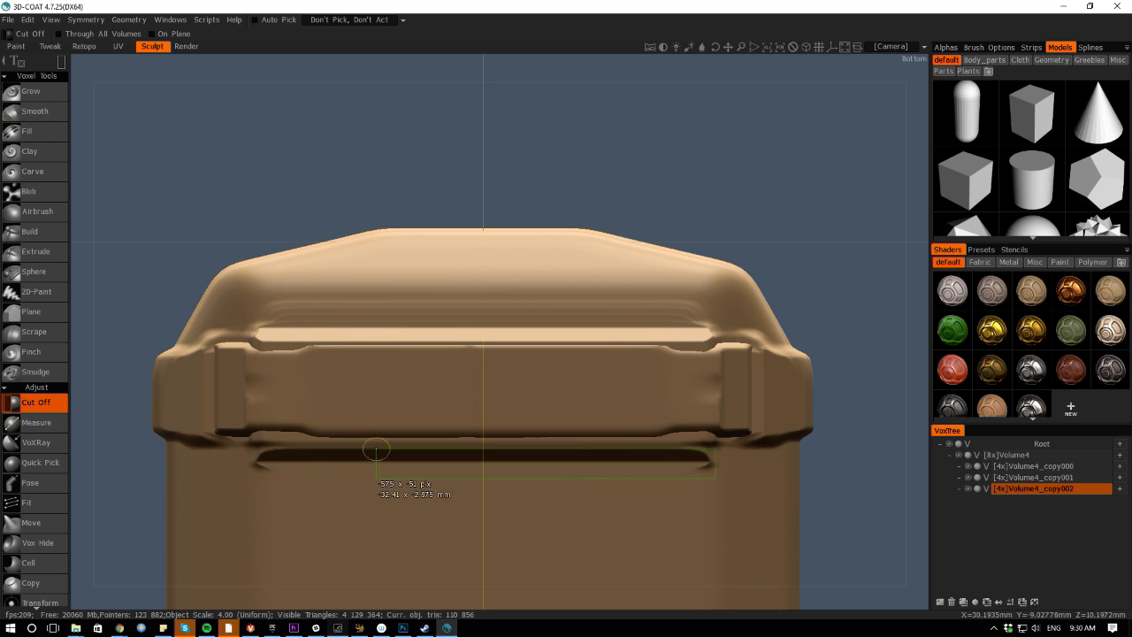
left_click_drag(376, 451, 256, 439)
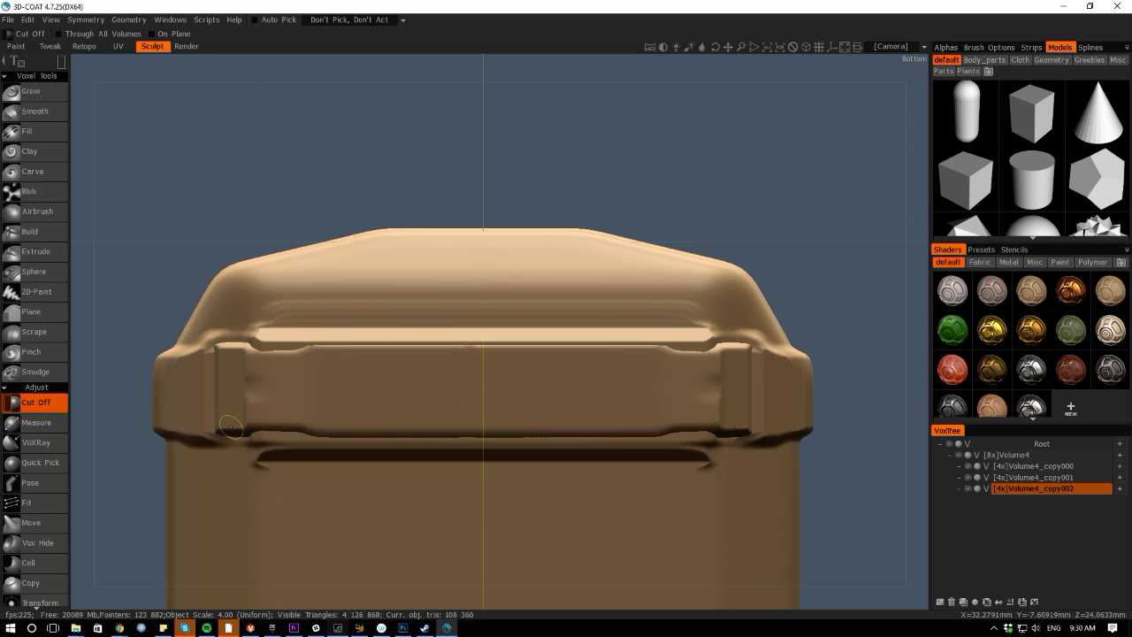
Pose-select the bottom edge of Volume4_copy002 with a rectangle in the right view, pull it downward away from the case and clear the selection
left_click_drag(86, 338, 110, 425)
key("space")
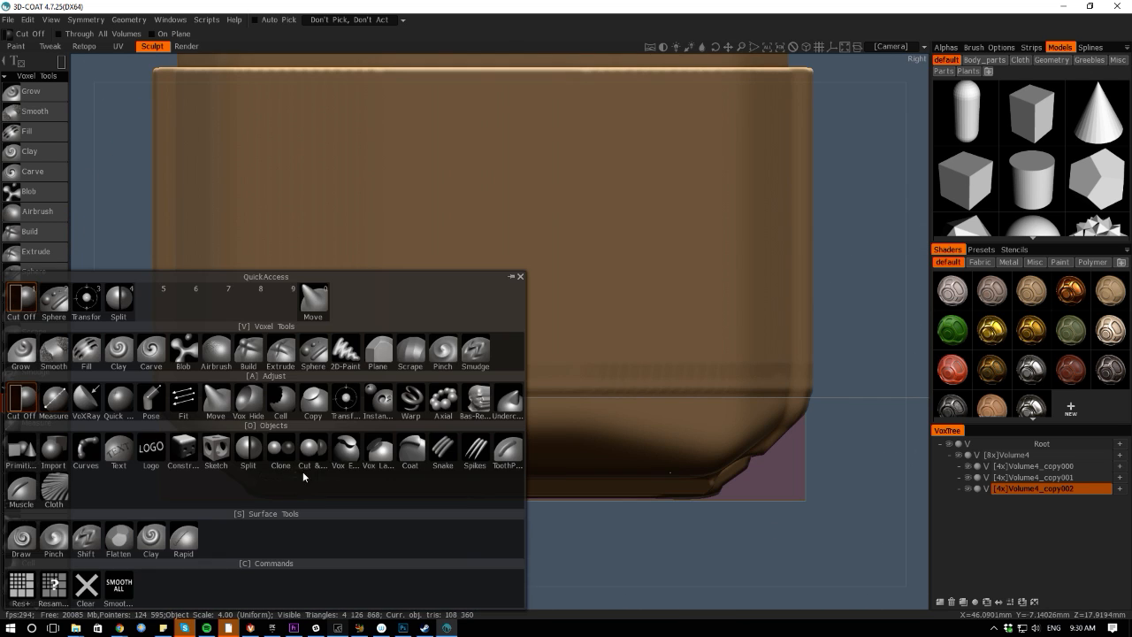
left_click(151, 421)
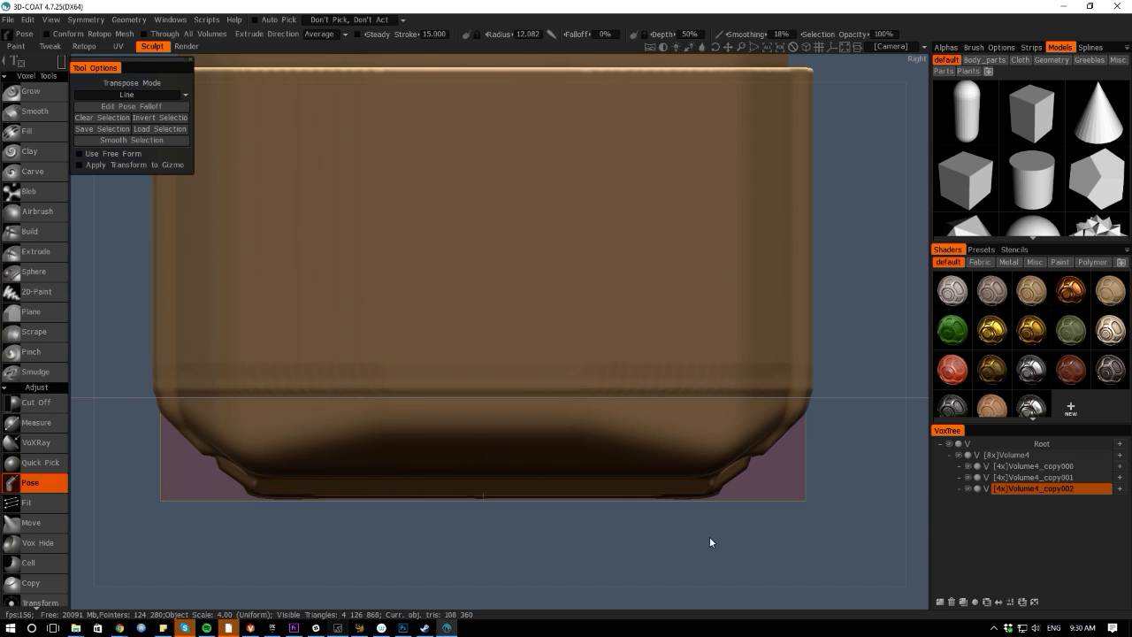
left_click_drag(709, 541, 256, 494)
mouse_move(499, 408)
left_mouse_down()
mouse_move(498, 483)
mouse_move(498, 405)
left_mouse_up()
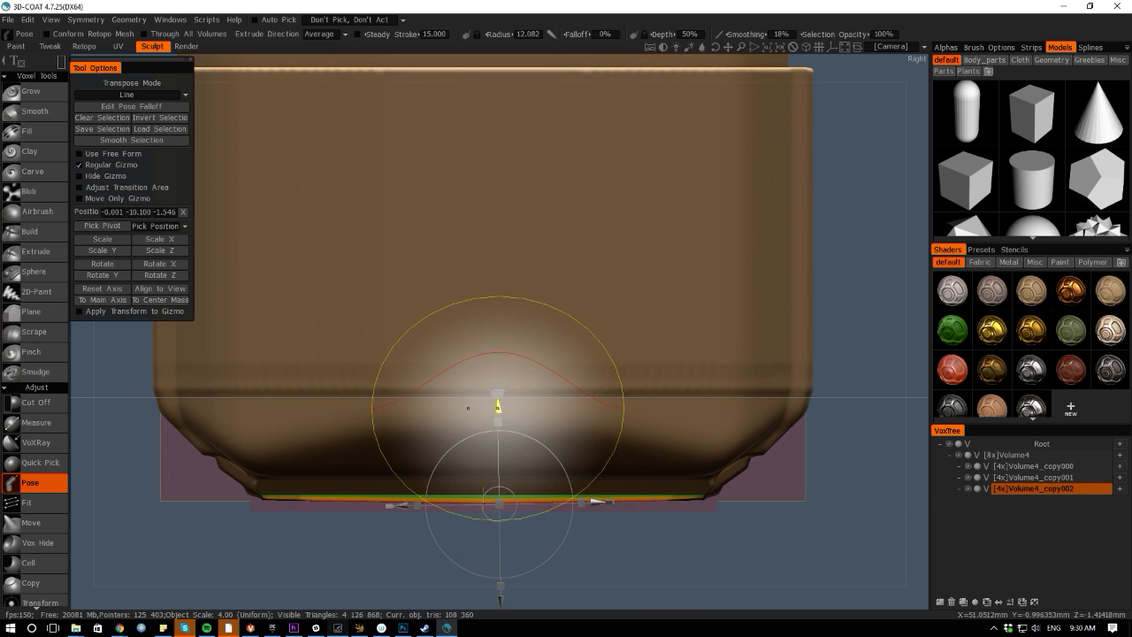
left_click_drag(498, 406, 498, 411)
left_click_drag(564, 598, 413, 577)
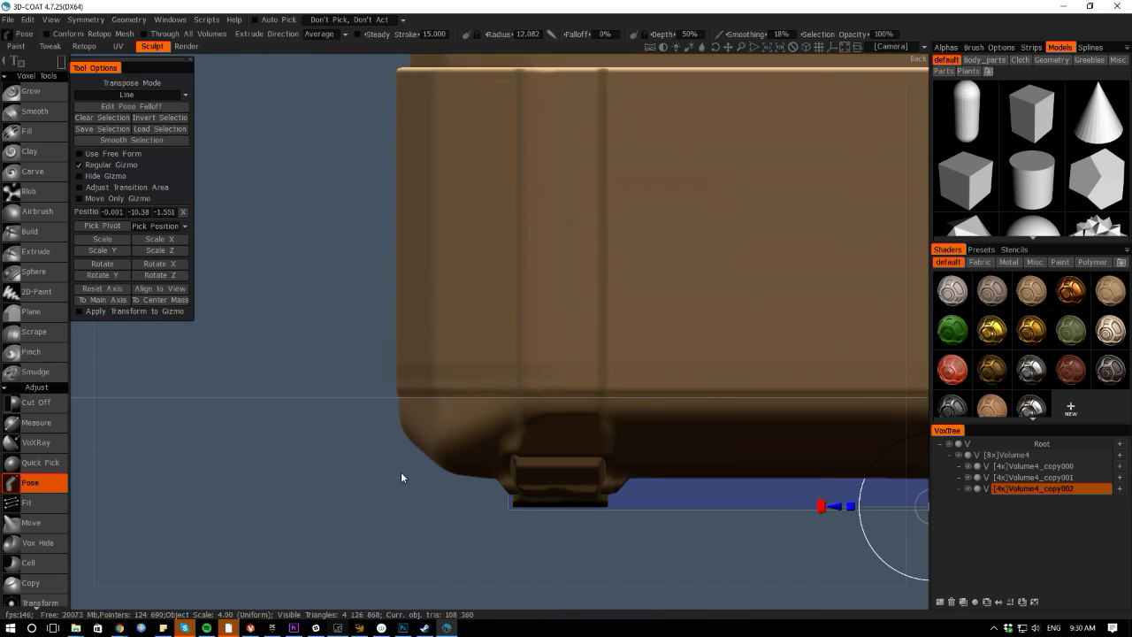
middle_click_drag(401, 477, 235, 422)
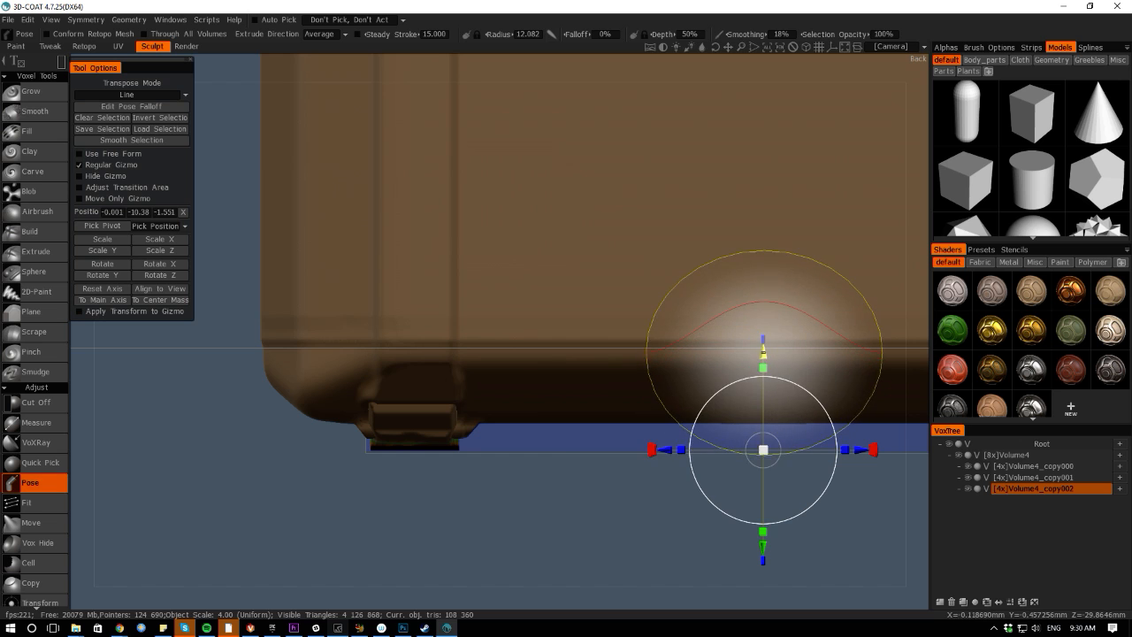
left_click_drag(763, 350, 764, 356)
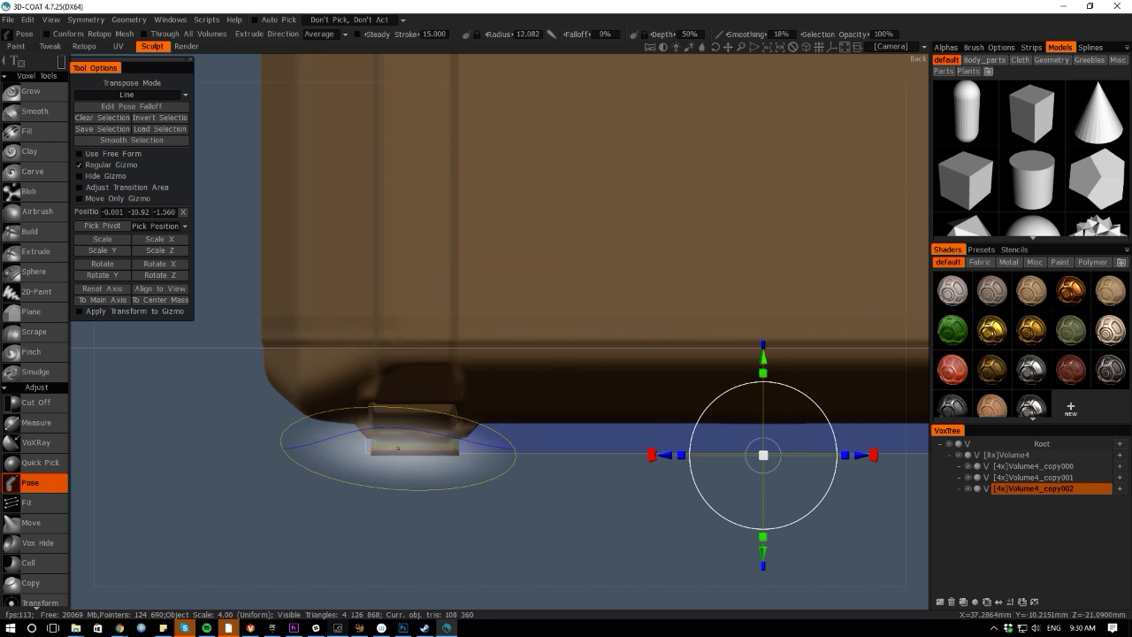
key("ctrl+d")
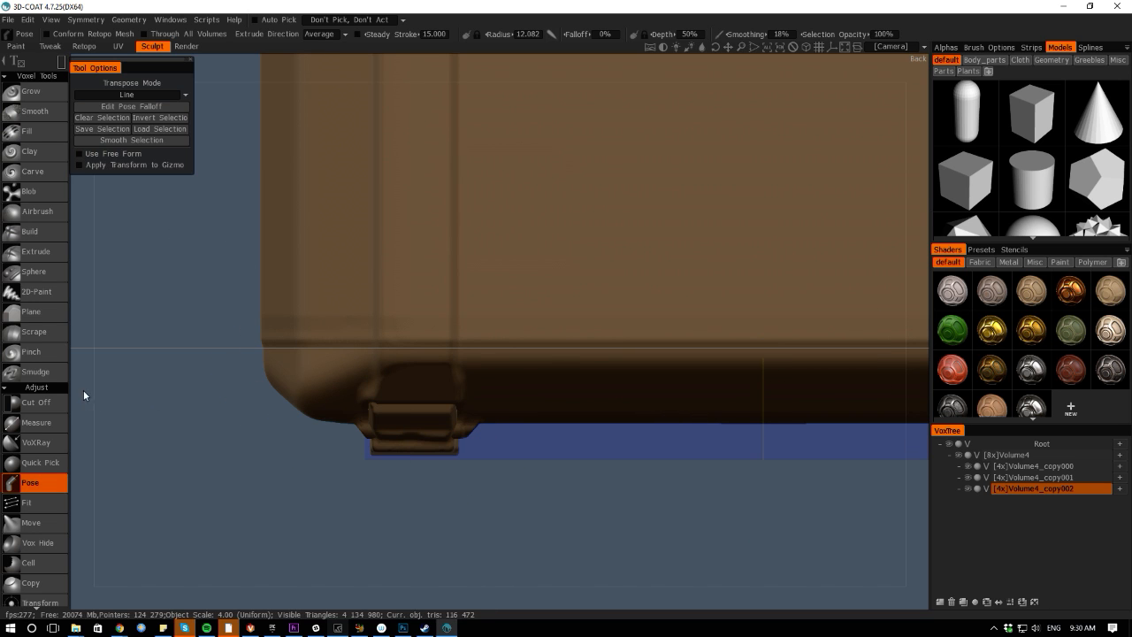
Trim one long edge of Volume4_copy002's middle section with a rectangular Cut Off in the bottom view
mouse_move(84, 390)
left_mouse_down()
mouse_move(192, 267)
mouse_move(174, 168)
mouse_move(184, 194)
left_mouse_up()
key("space")
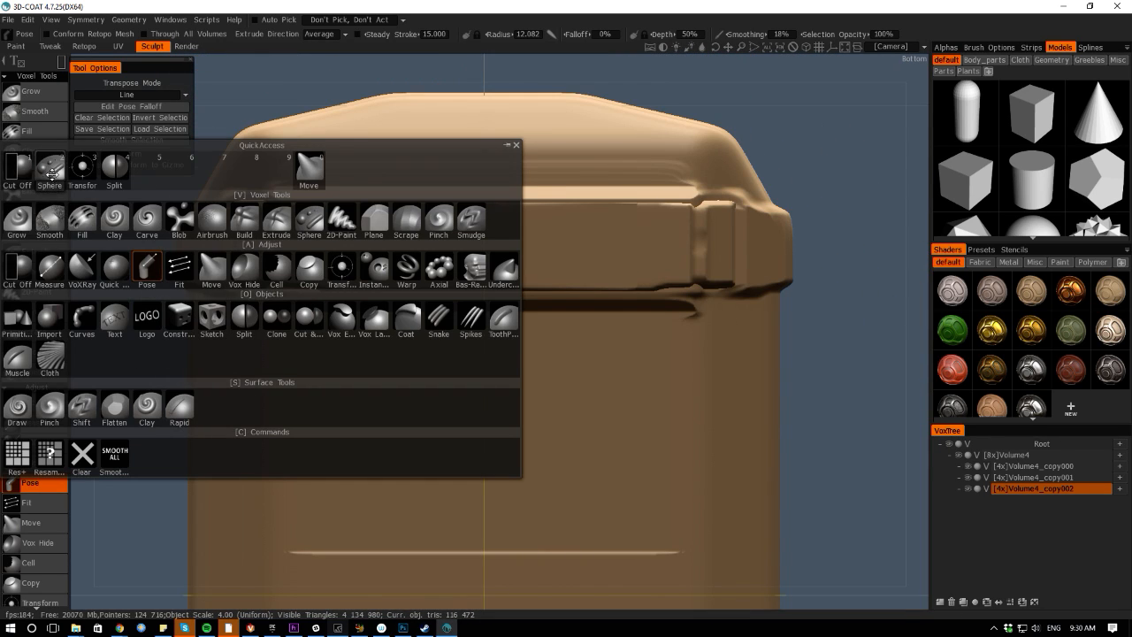
left_click(17, 170)
left_click_drag(733, 378, 231, 287)
key("space")
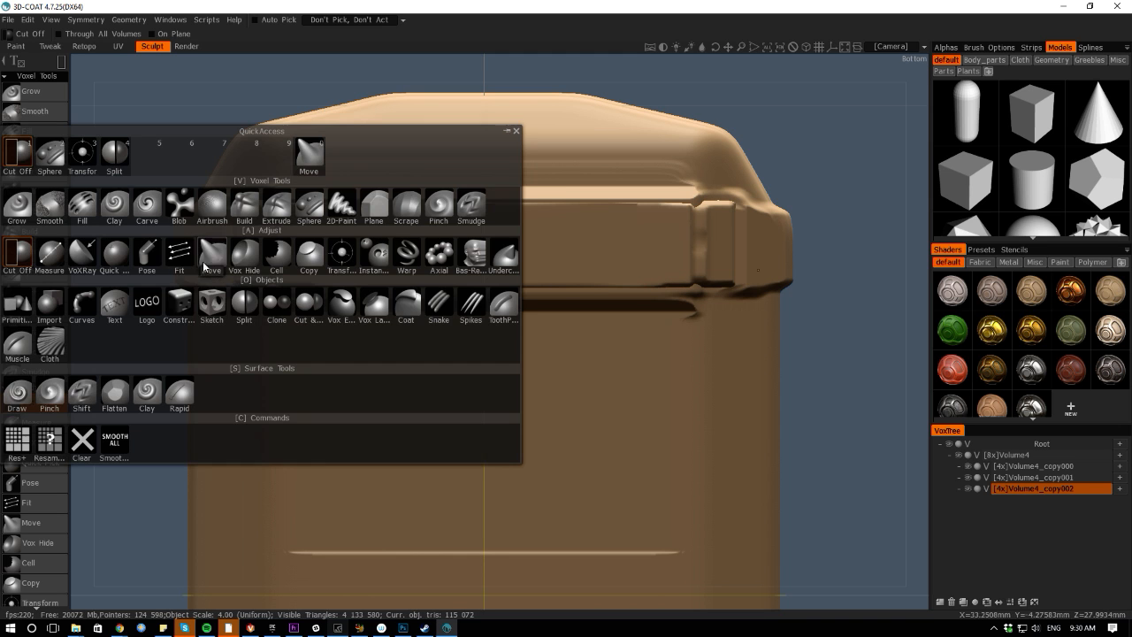
Bevel both lower corners of the latch end on Volume4_copy002 with polygon Cut Off shapes in the front view
left_click_drag(76, 96, 324, 240, "alt")
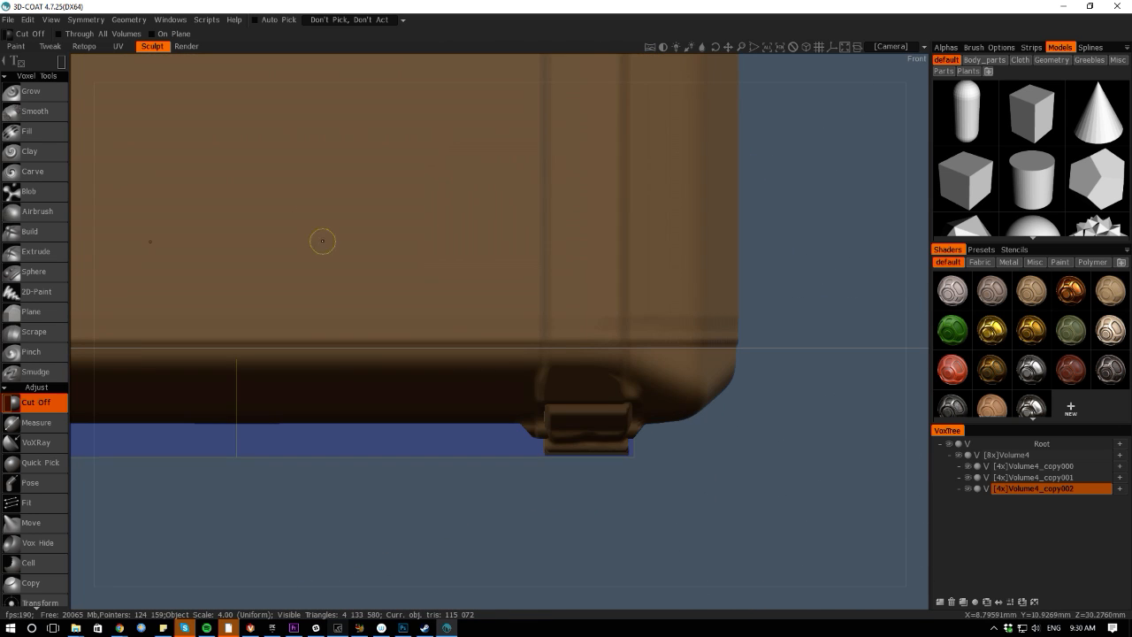
middle_click_drag(324, 240, 256, 201, "alt")
key("e")
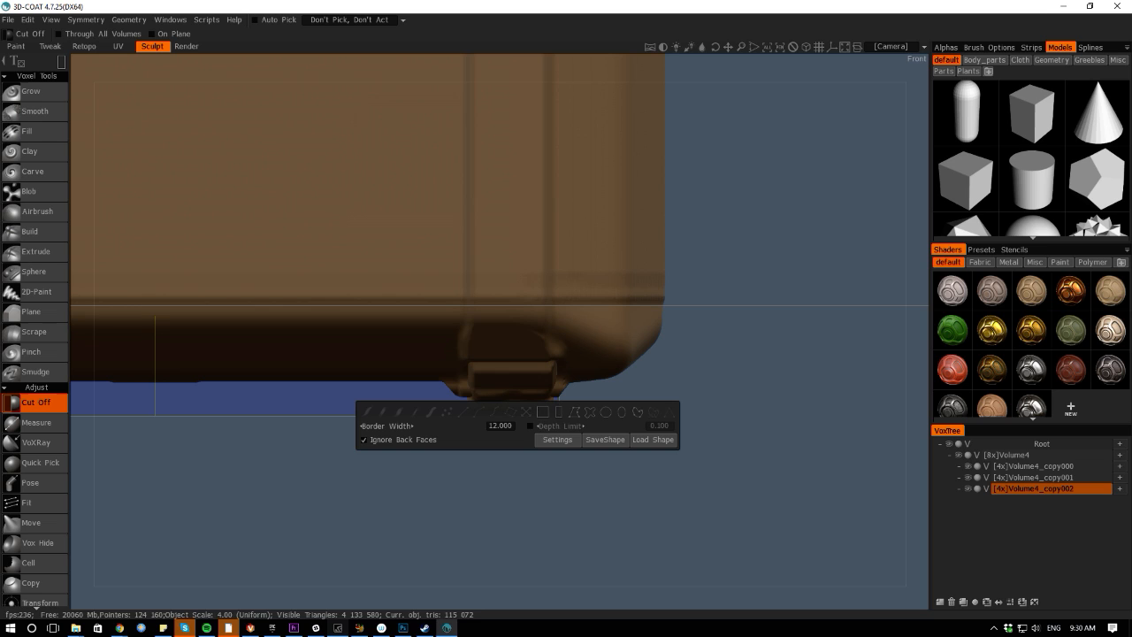
left_click(573, 412)
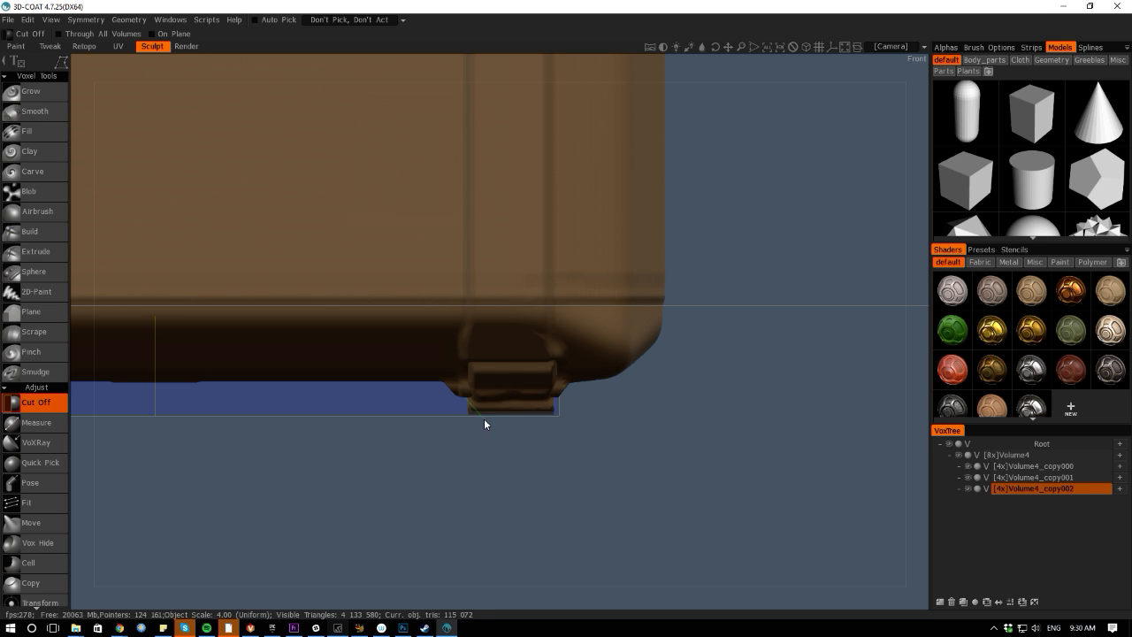
left_click(451, 413)
left_click(462, 398)
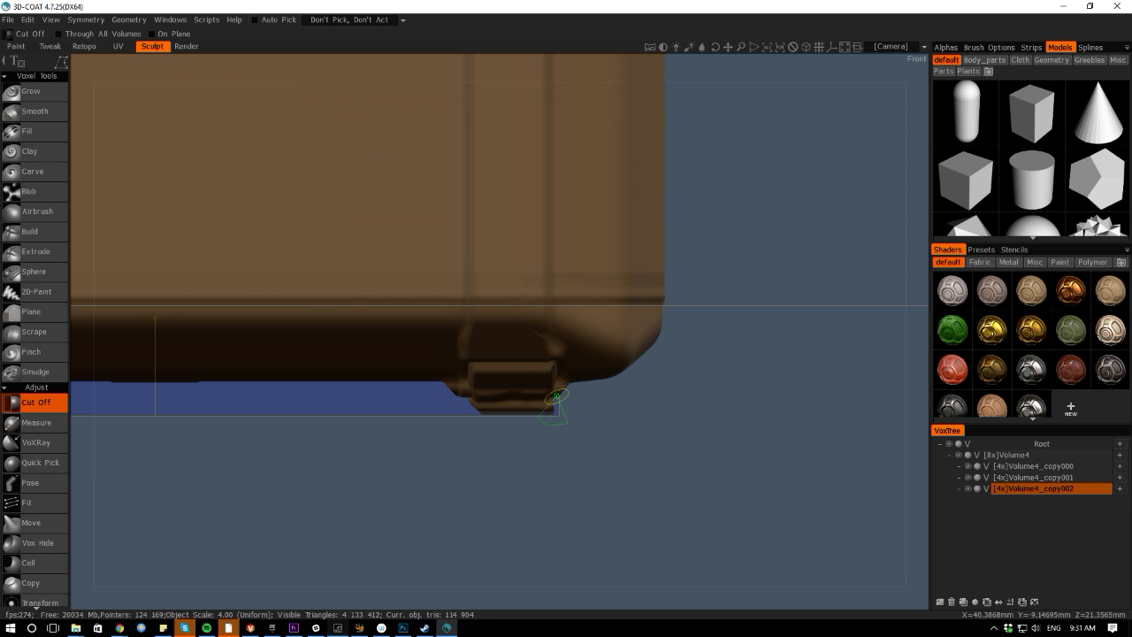
Examine the trimmed latches and the whole case from several angles, including in the Render room
left_click_drag(548, 586, 190, 399)
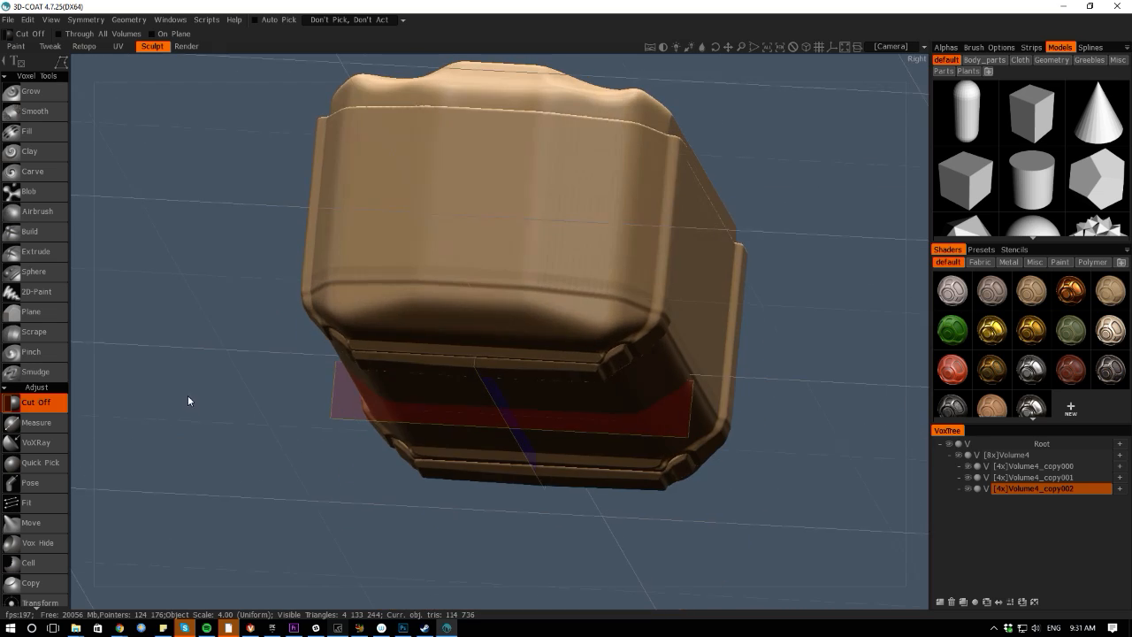
left_click_drag(262, 407, 443, 510)
right_click_drag(443, 505, 427, 466)
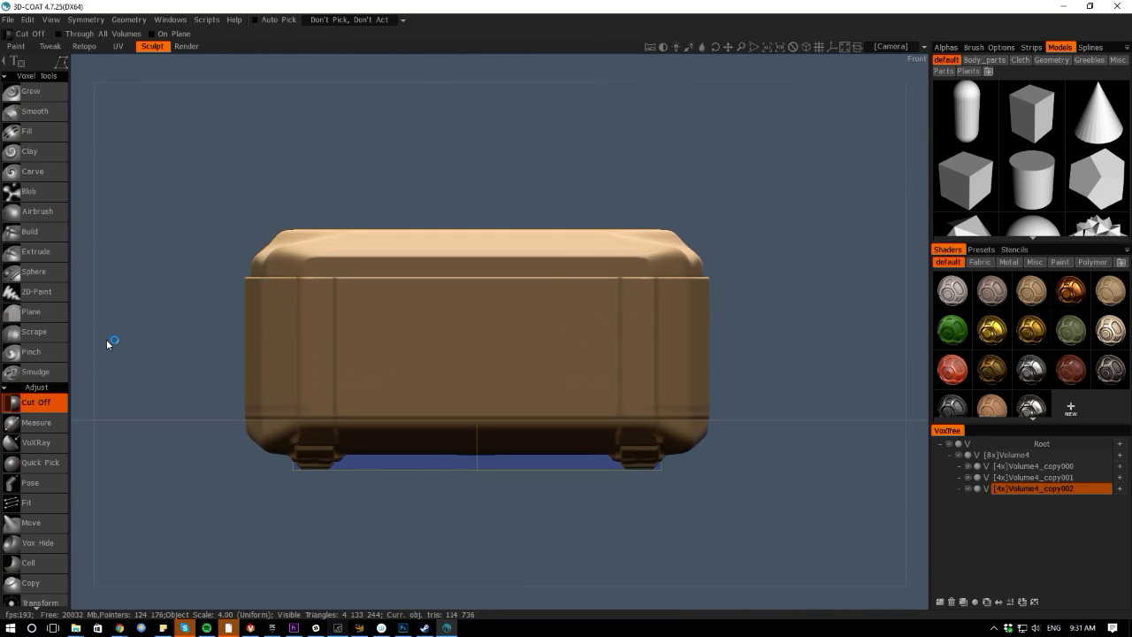
left_click_drag(107, 343, 554, 129)
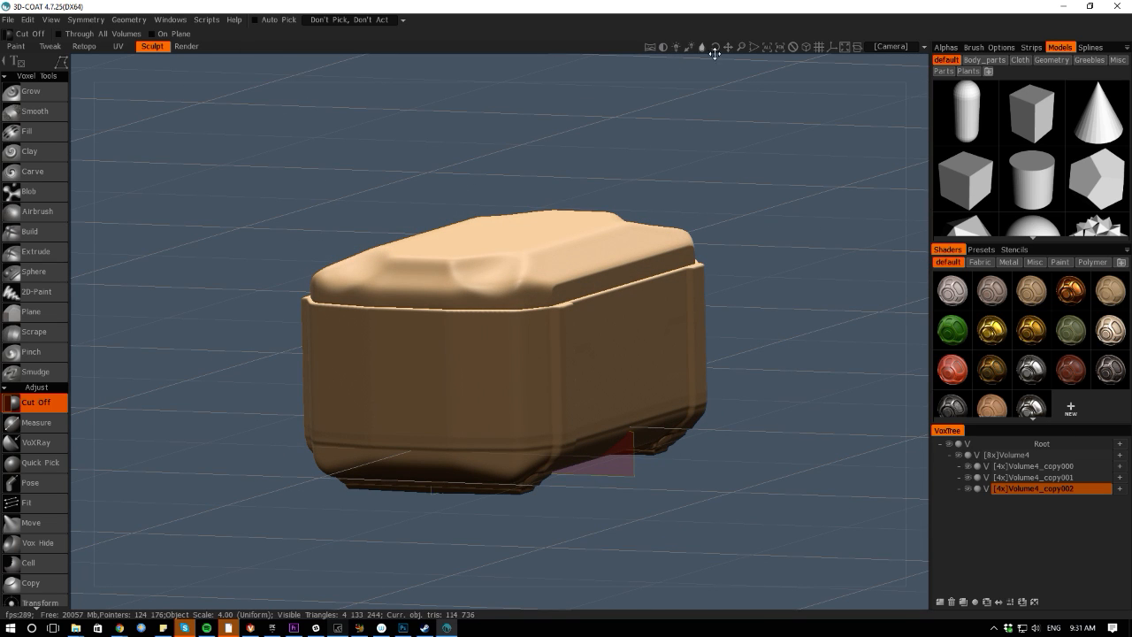
left_click(189, 47)
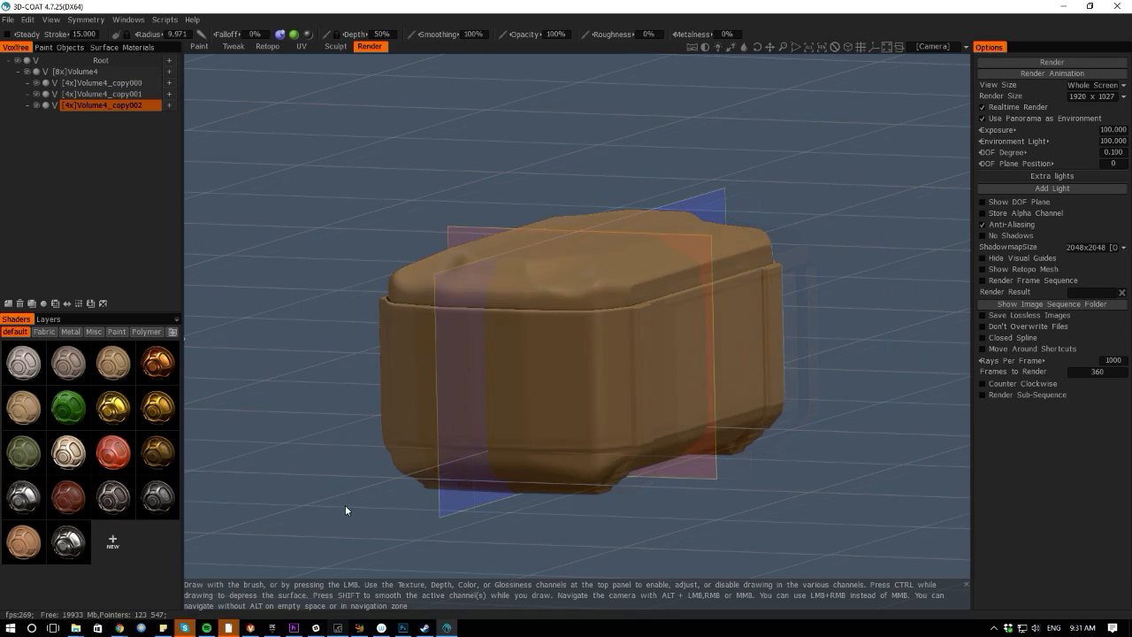
left_click_drag(384, 573, 433, 442)
left_click_drag(184, 345, 121, 367)
left_click(265, 46)
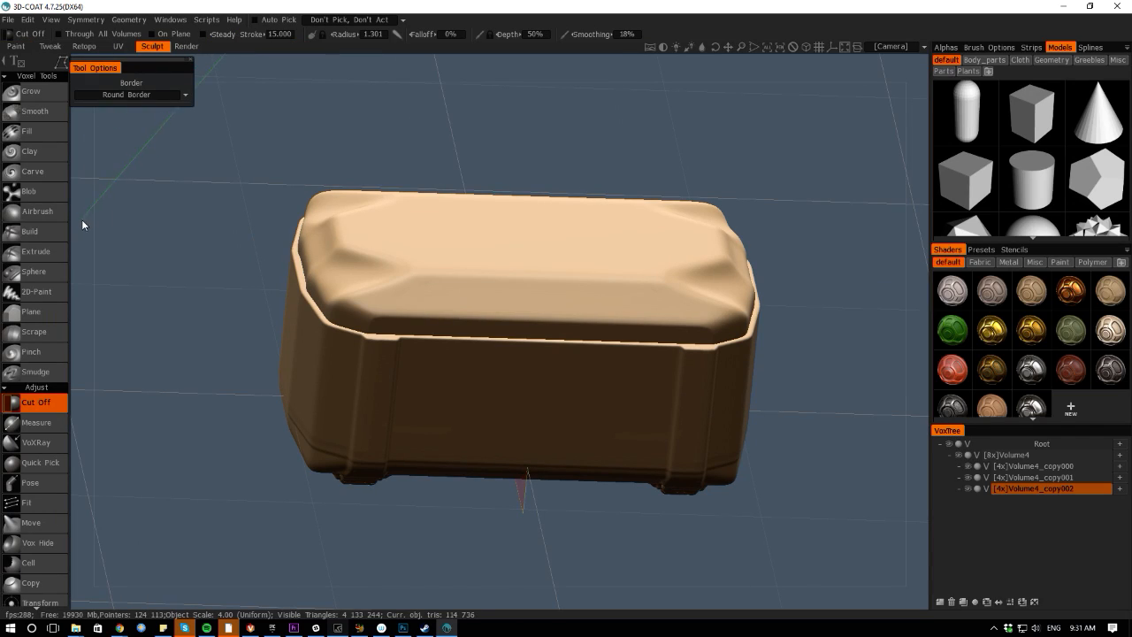
left_click_drag(81, 219, 396, 265)
left_click_drag(160, 299, 141, 201)
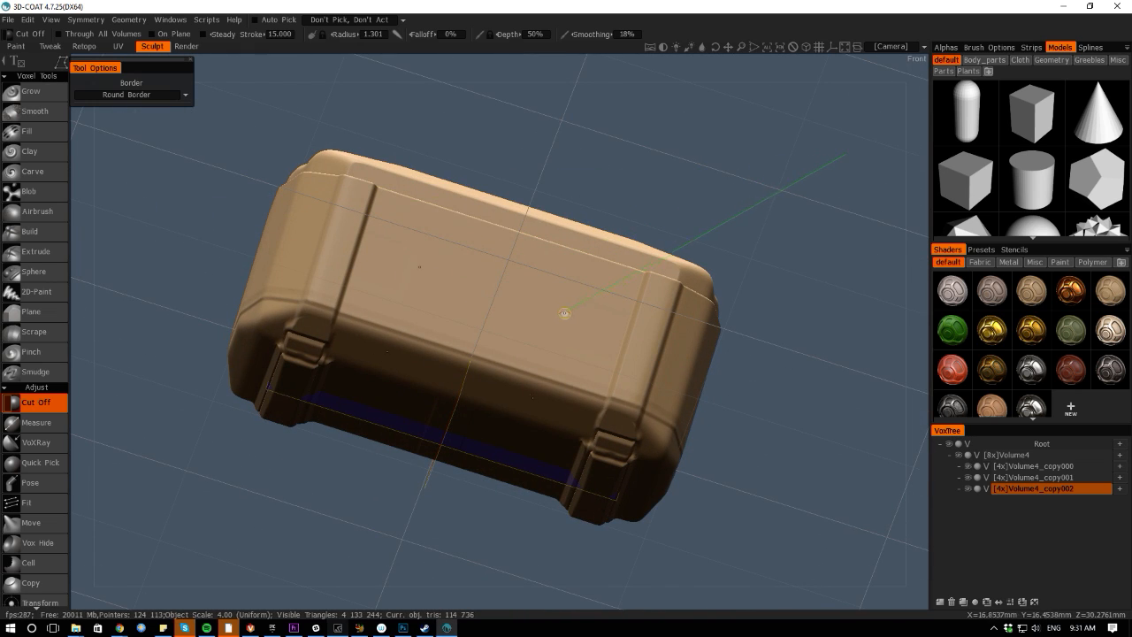
Ghost Volume4 and activate the front panel volume Volume4_copy001 in the front view
key("g")
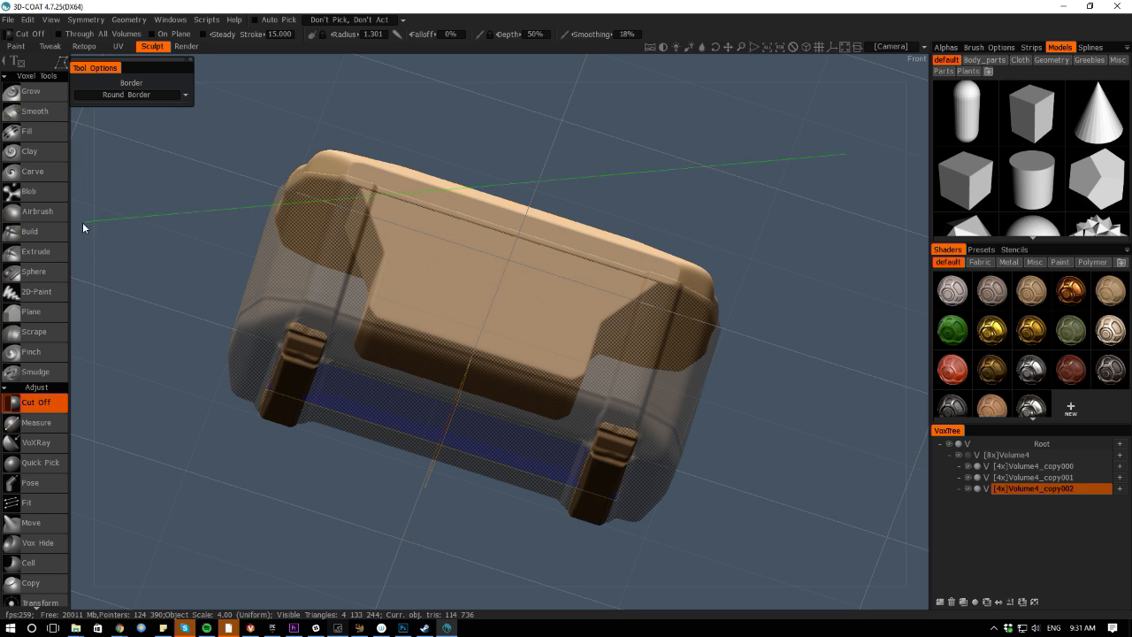
left_click_drag(192, 169, 131, 330)
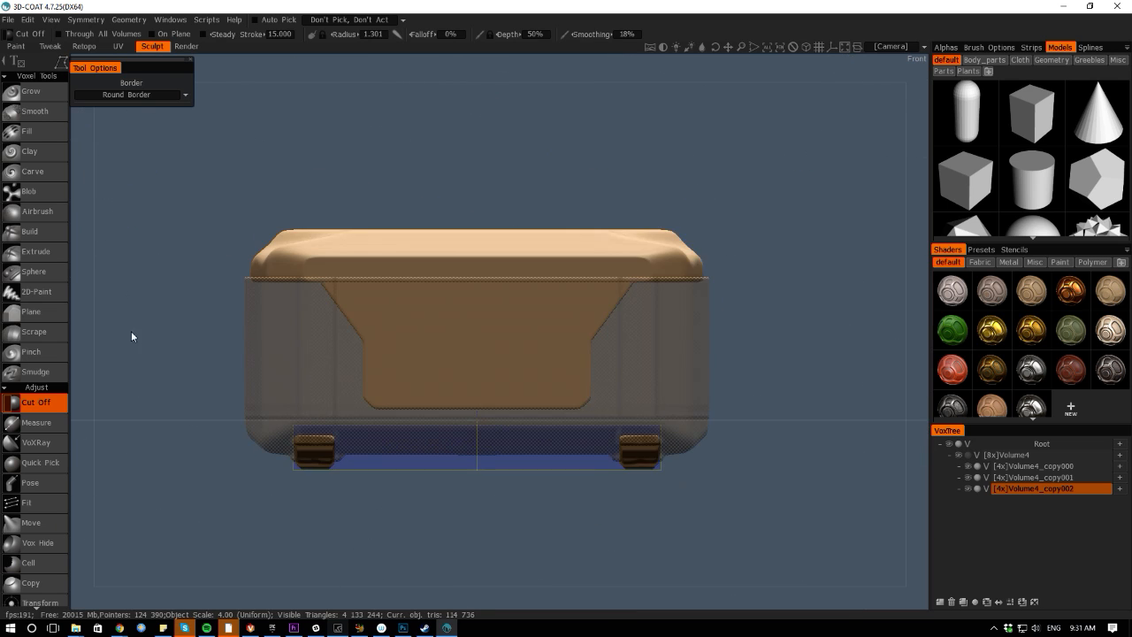
right_click_drag(131, 331, 331, 328)
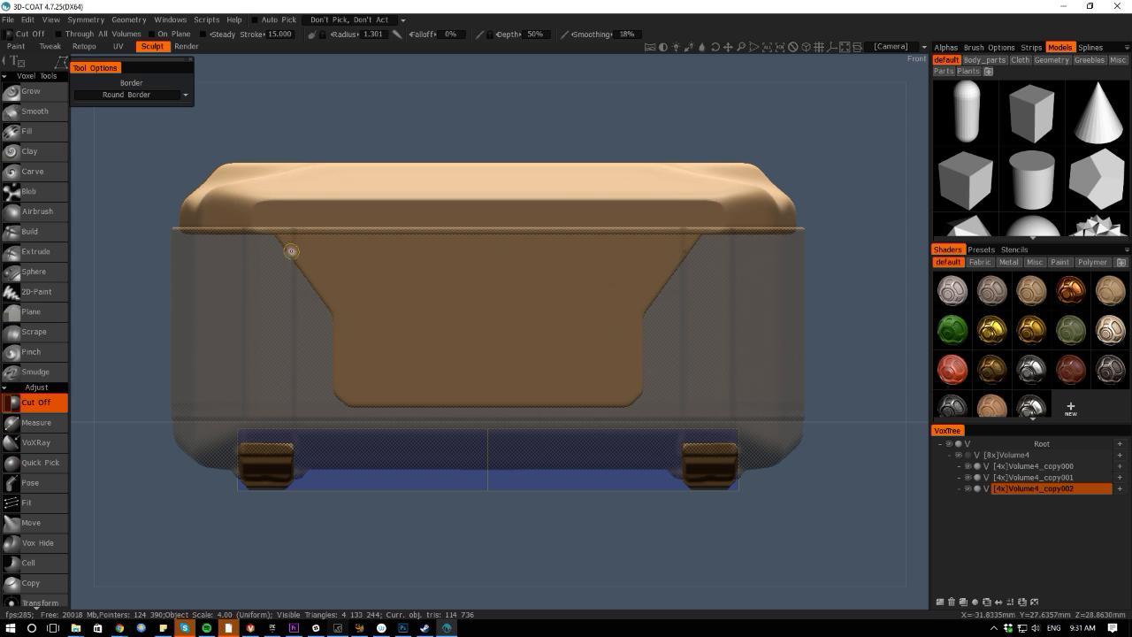
key("h")
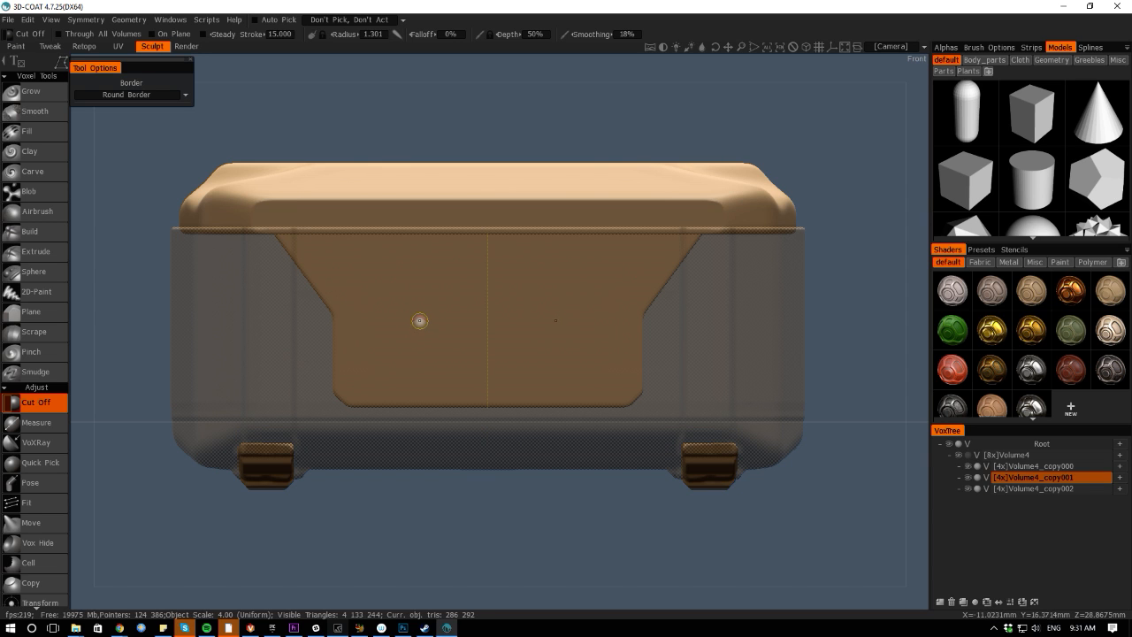
Move Volume4_copy001 outward to Z 18.817 with Transform and unghost Volume4
left_click_drag(90, 262, 115, 305)
key("space")
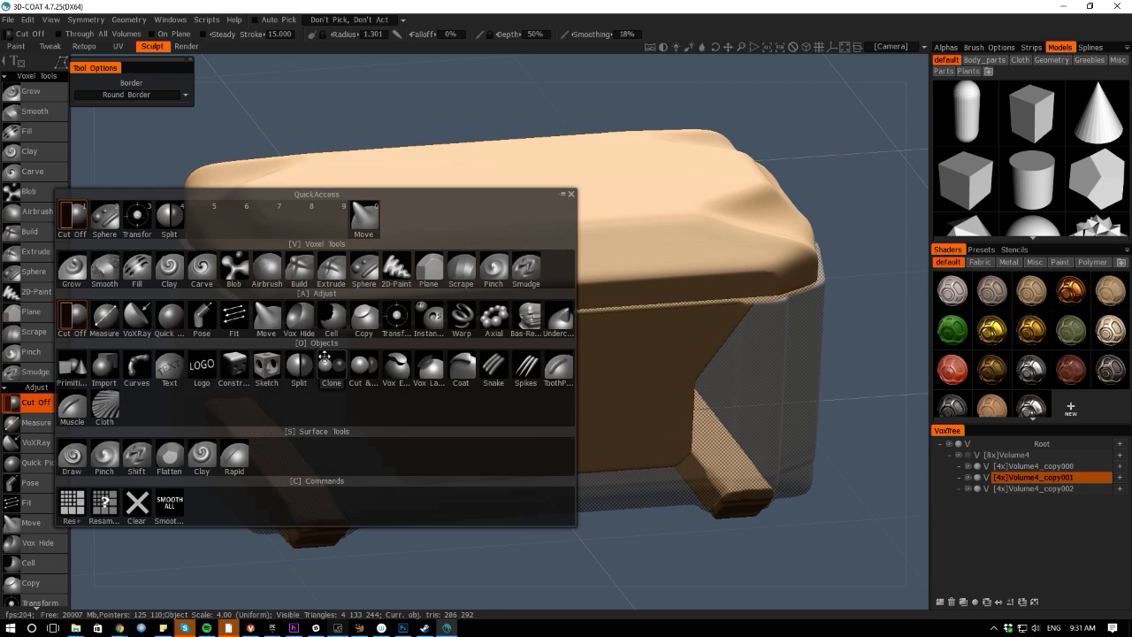
left_click(393, 319)
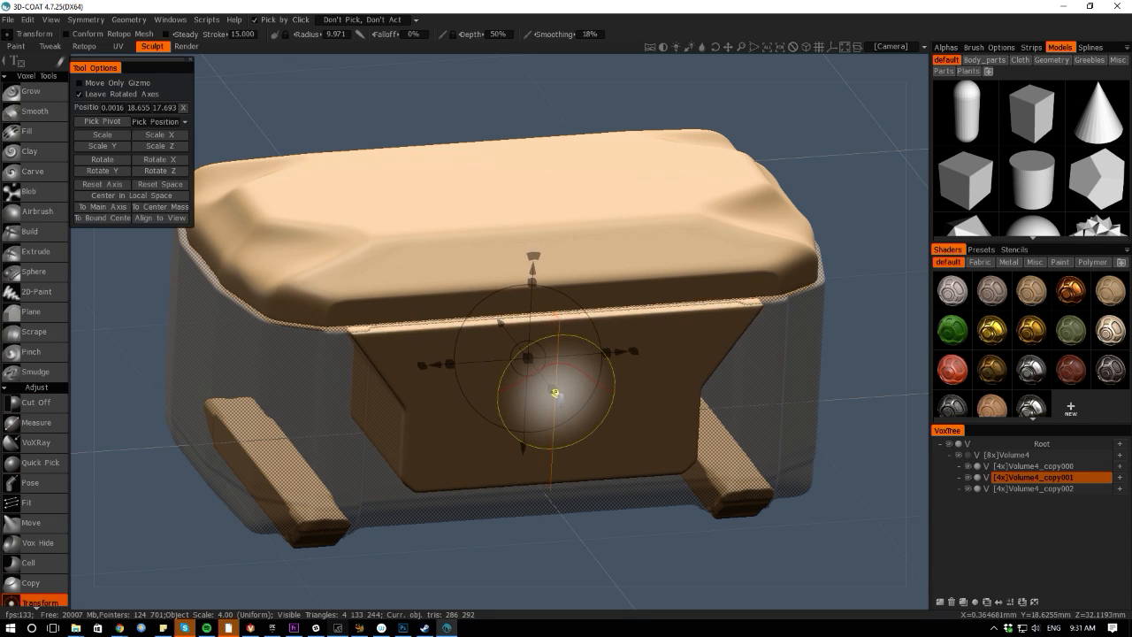
left_click_drag(555, 392, 558, 395)
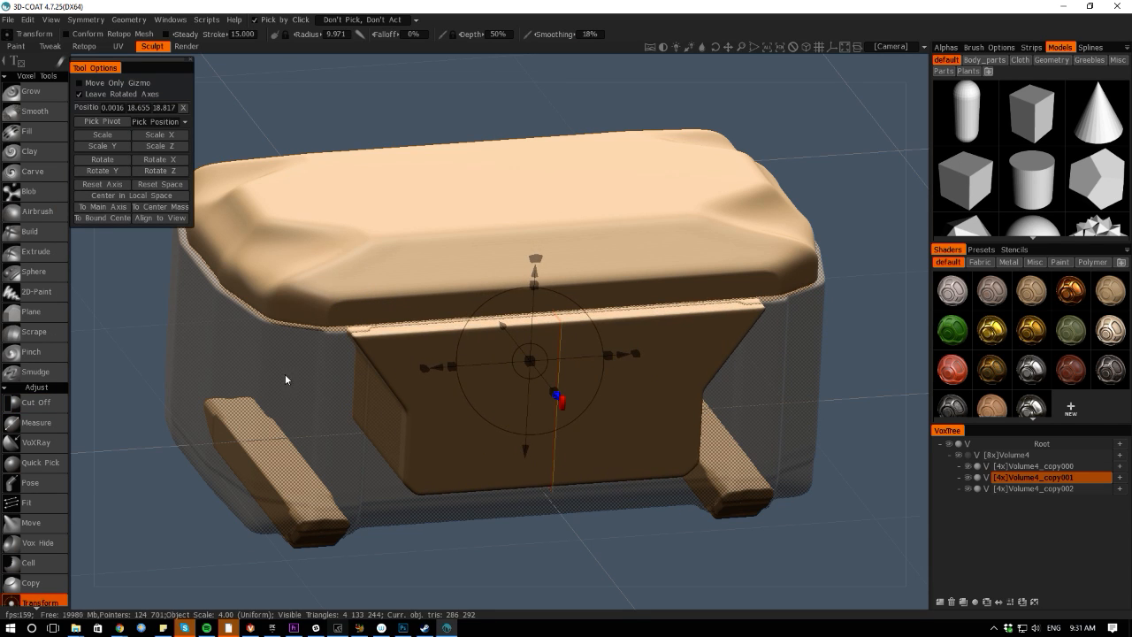
key("g")
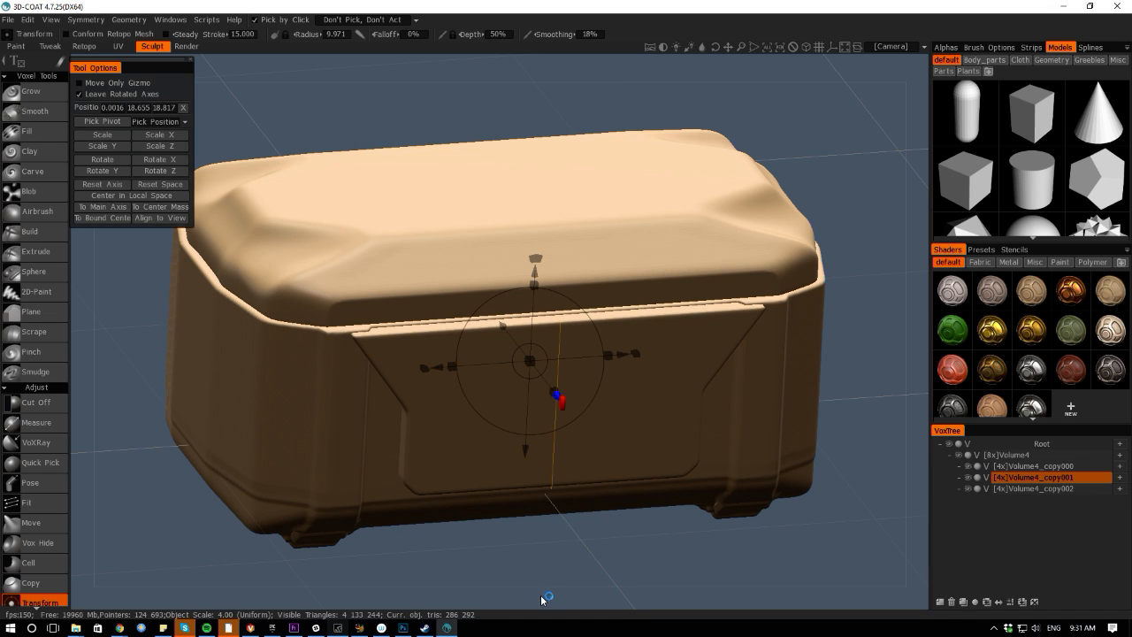
Narrow and shorten the front panel Volume4_copy001 with Transform, positioning it at Y 21.041 and Z 18.132
left_click_drag(536, 599, 500, 562, "shift")
middle_click_drag(439, 352, 480, 399)
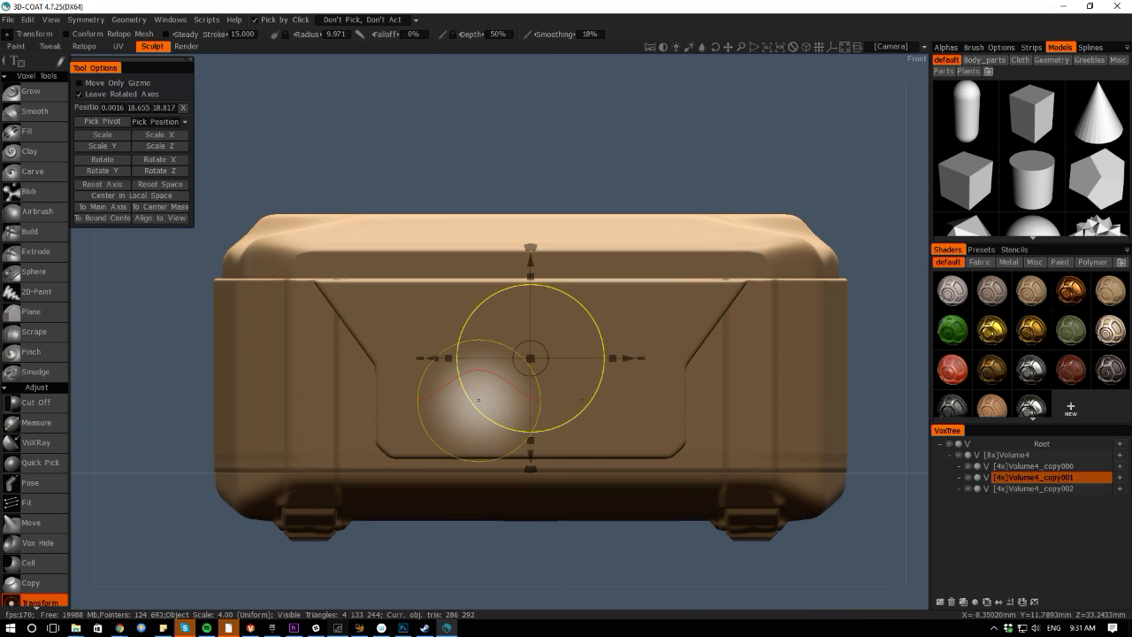
left_click_drag(529, 279, 531, 251)
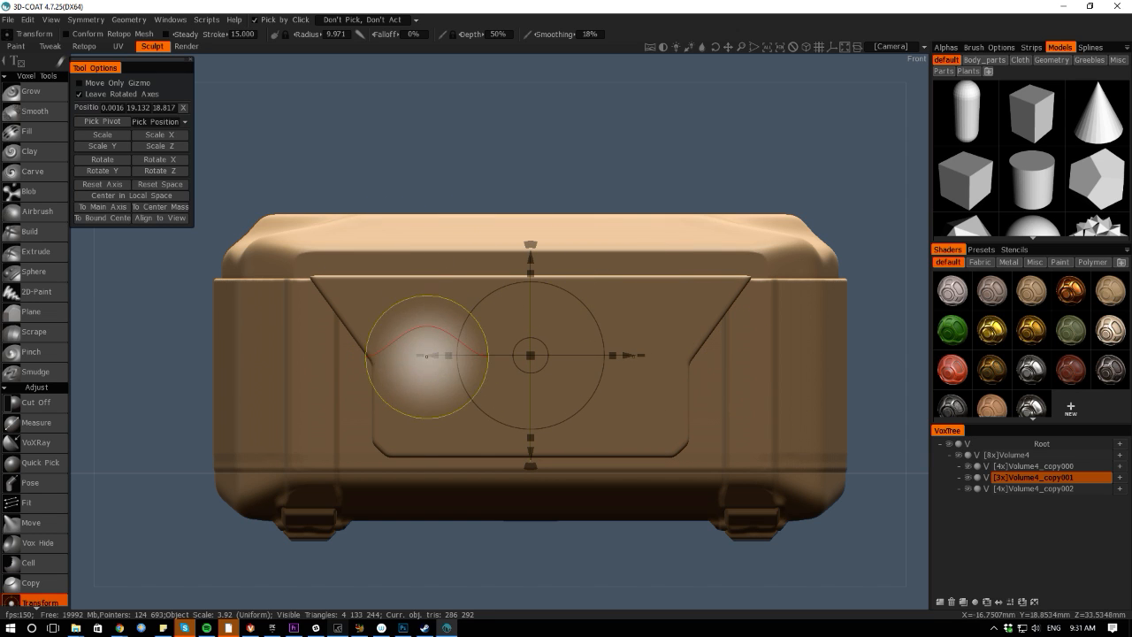
left_click_drag(449, 355, 459, 355)
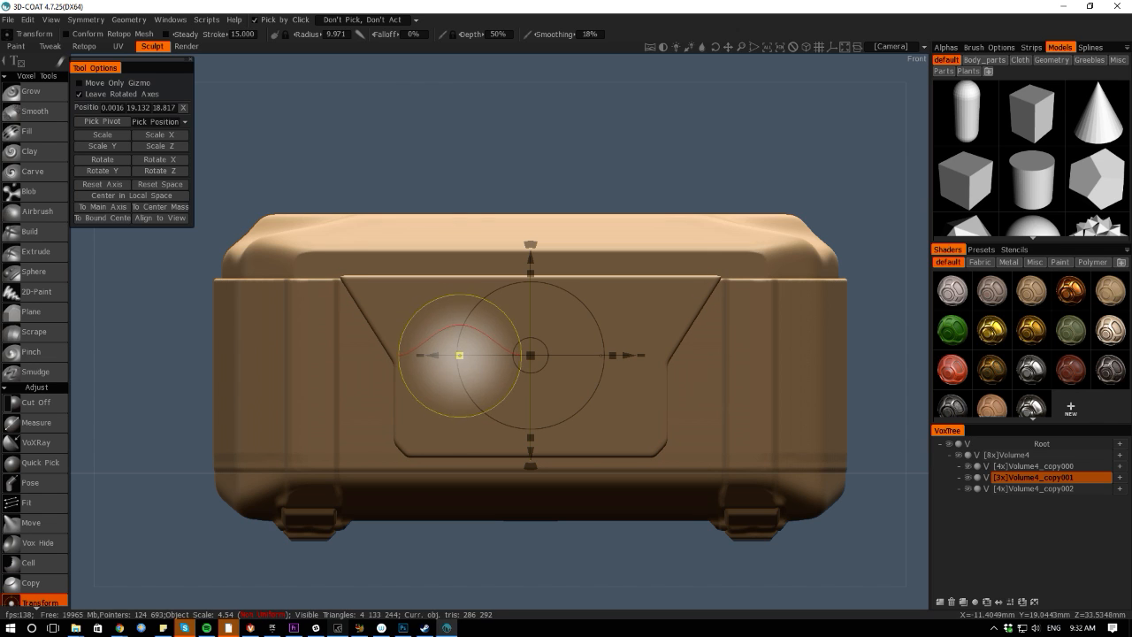
mouse_move(531, 253)
left_mouse_down()
mouse_move(530, 285)
mouse_move(531, 235)
left_mouse_up()
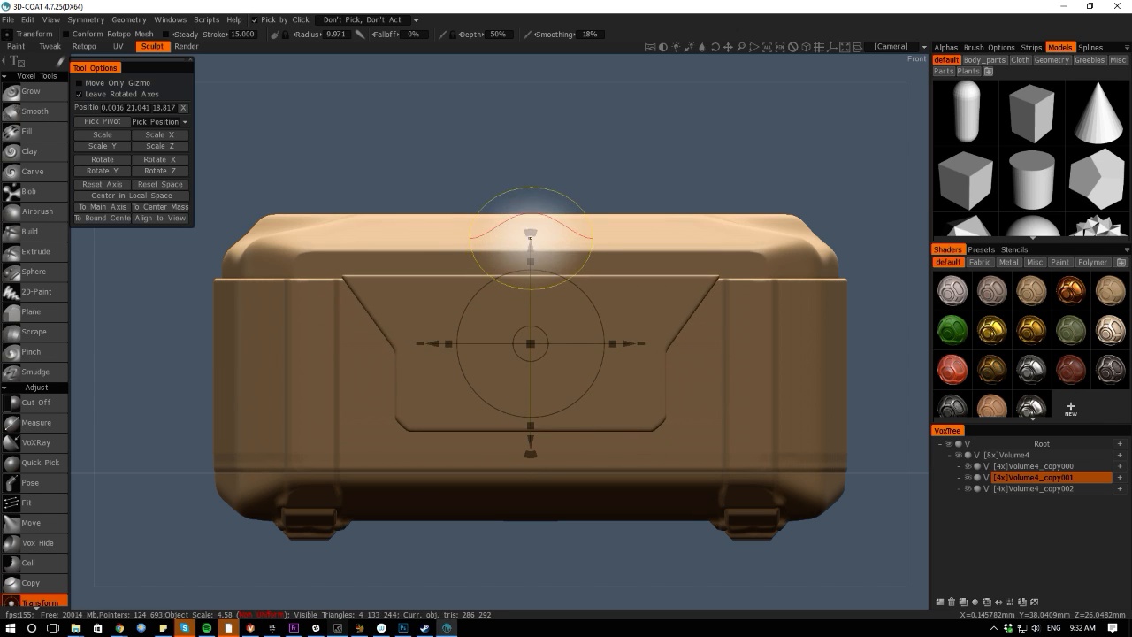
left_click_drag(97, 309, 212, 345)
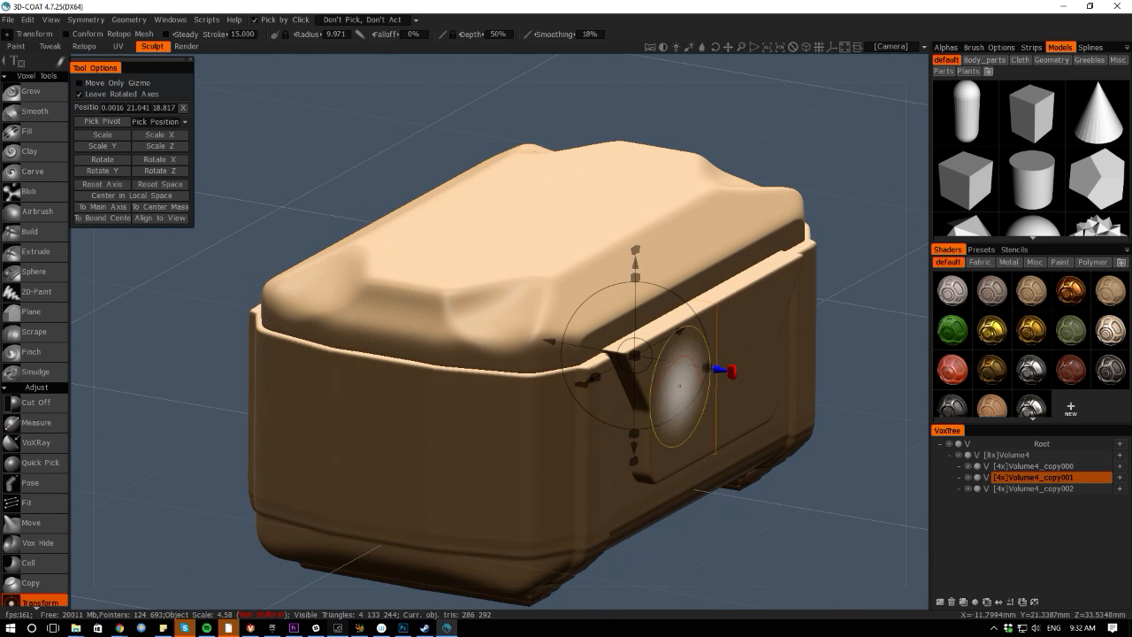
left_click_drag(721, 369, 717, 369)
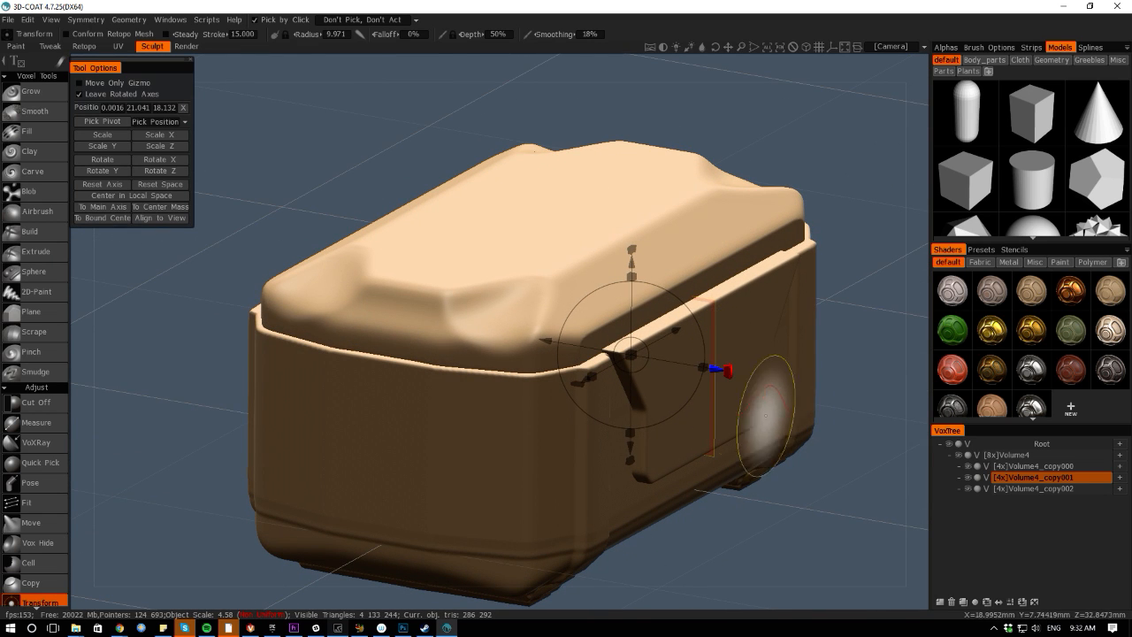
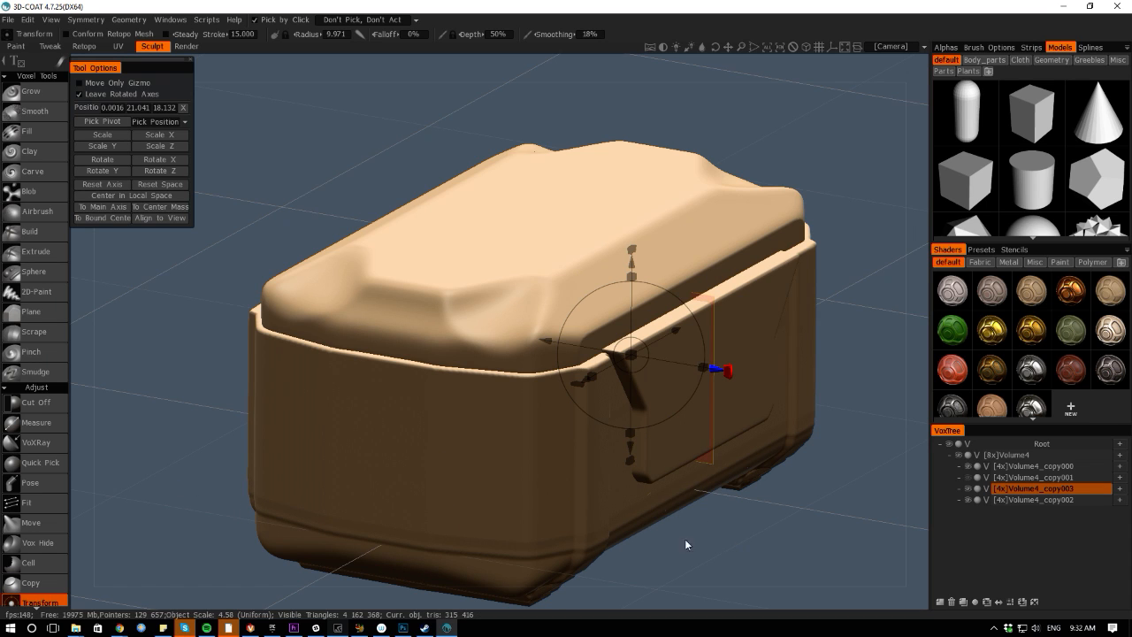
Try to subtract the cloned front panel Volume4_copy003 from Volume4_copy000
right_click(1023, 491)
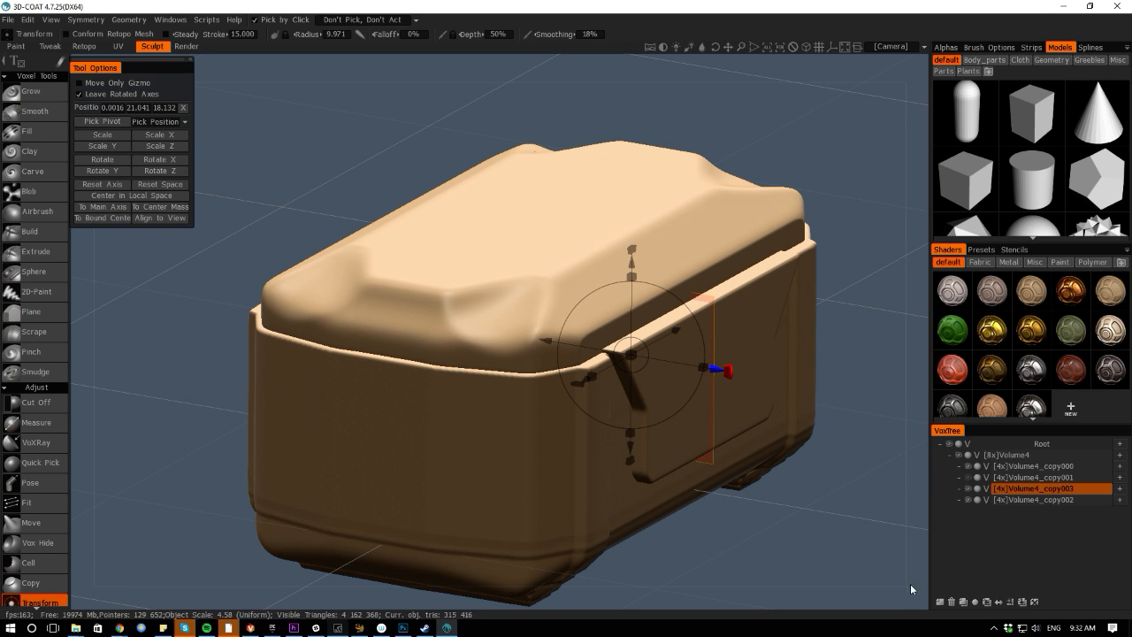
left_click_drag(910, 588, 950, 521)
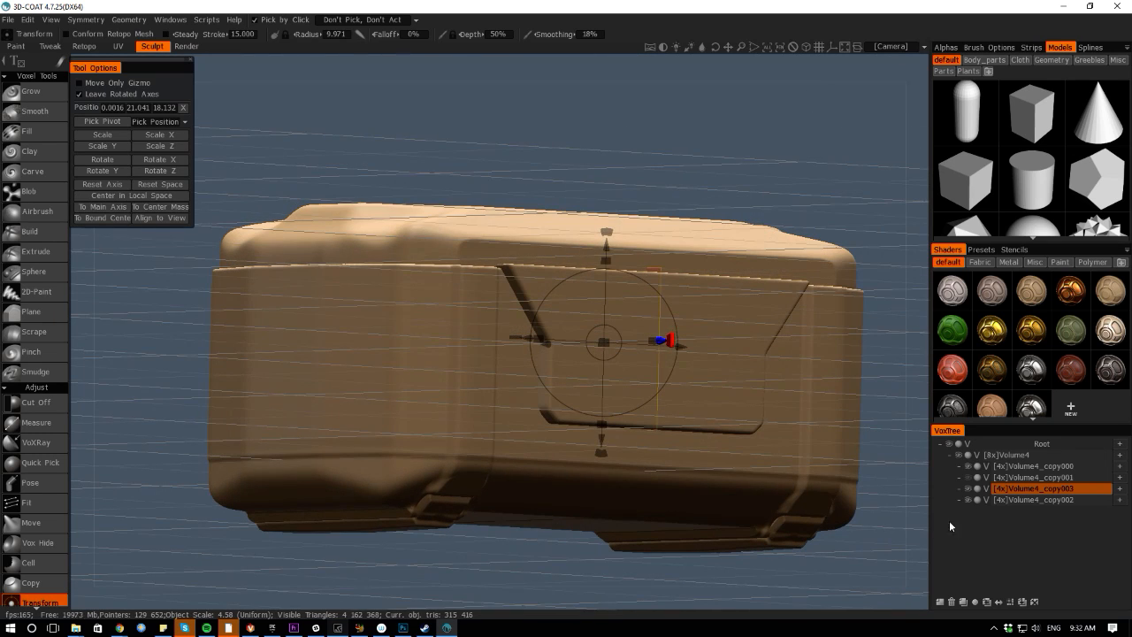
right_click(1017, 486)
mouse_move(967, 562)
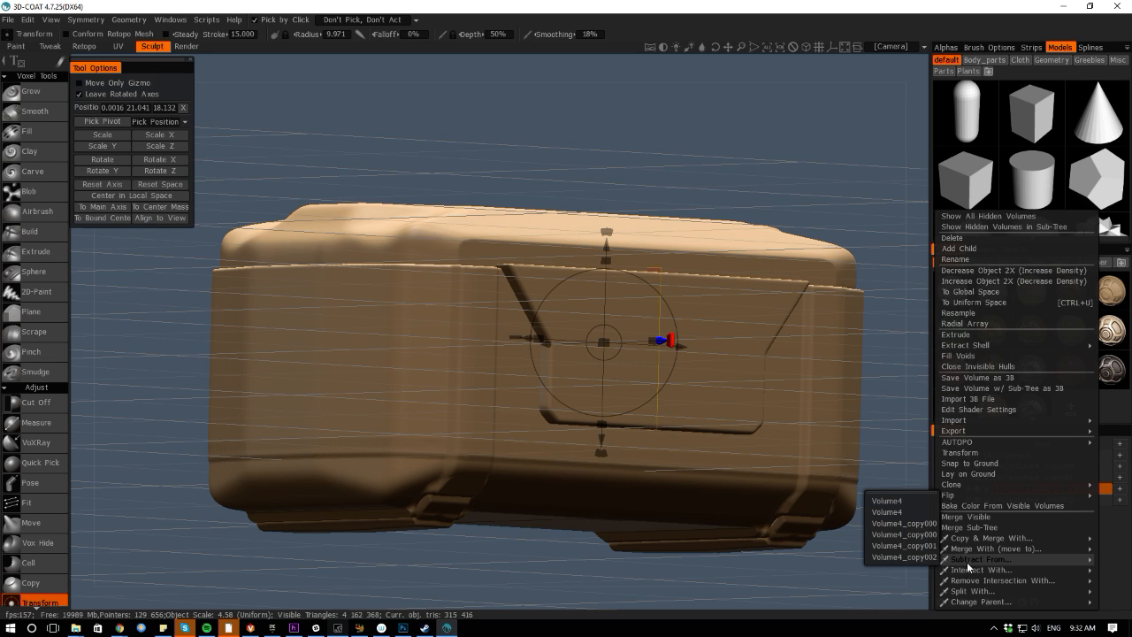
left_click(920, 536)
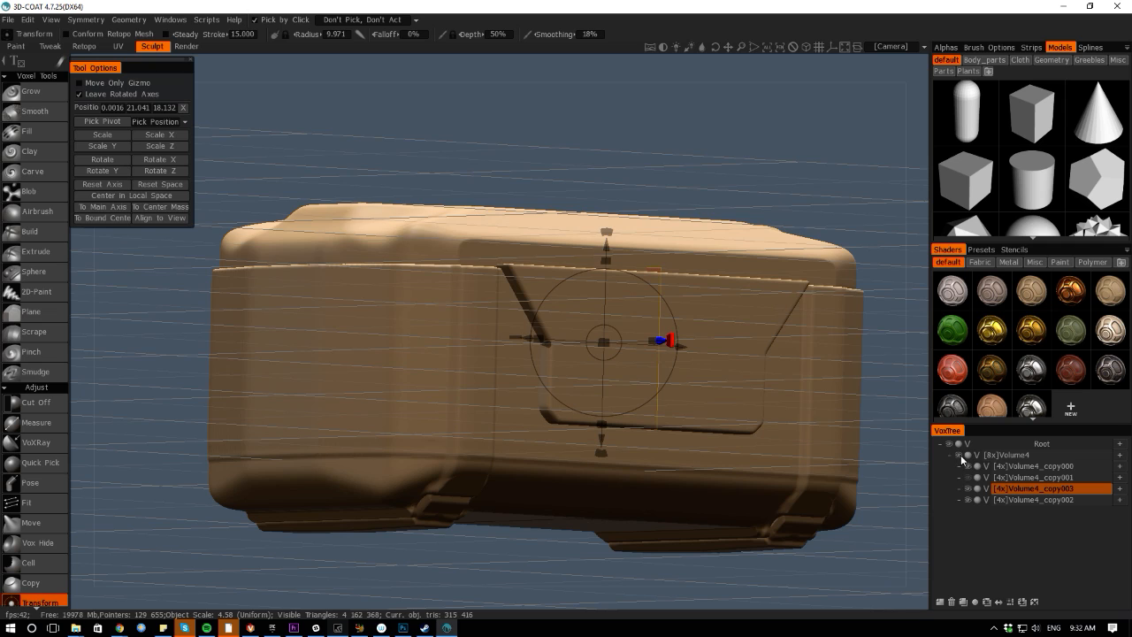
Subtract Volume4_copy003 from Volume4 to cut the panel-shaped recess into the case's front wall
right_click(1016, 491)
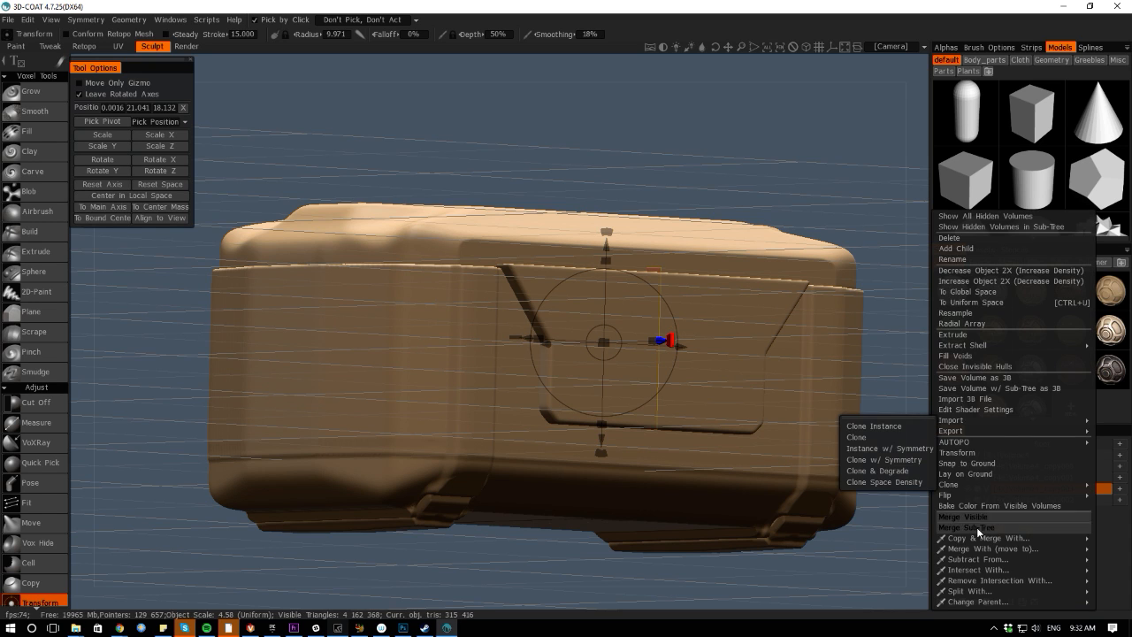
mouse_move(958, 558)
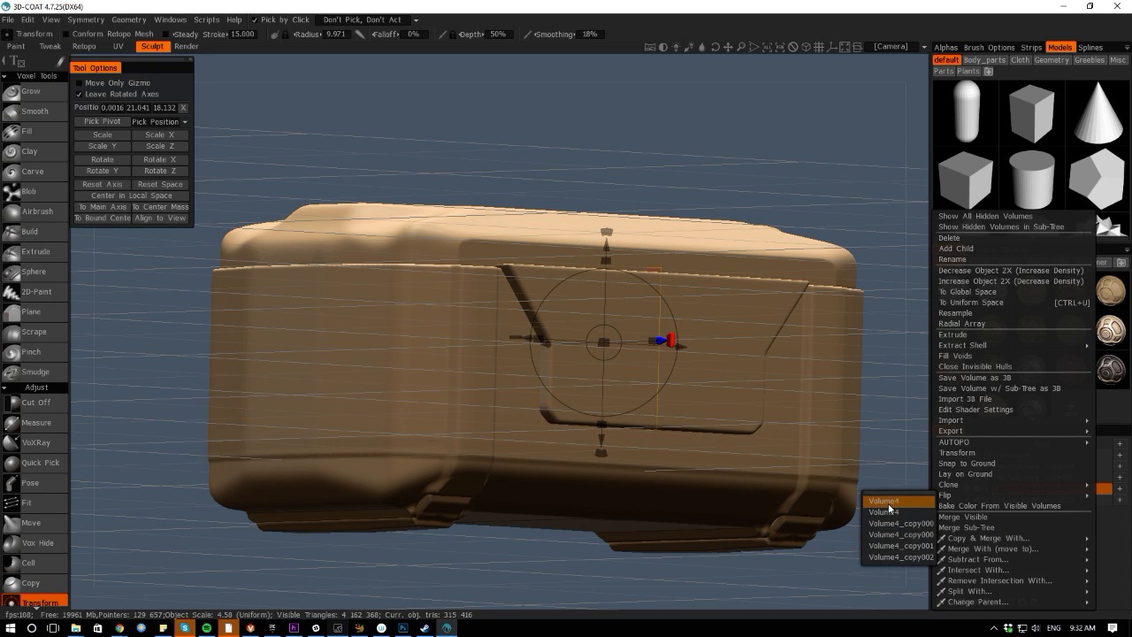
left_click(889, 501)
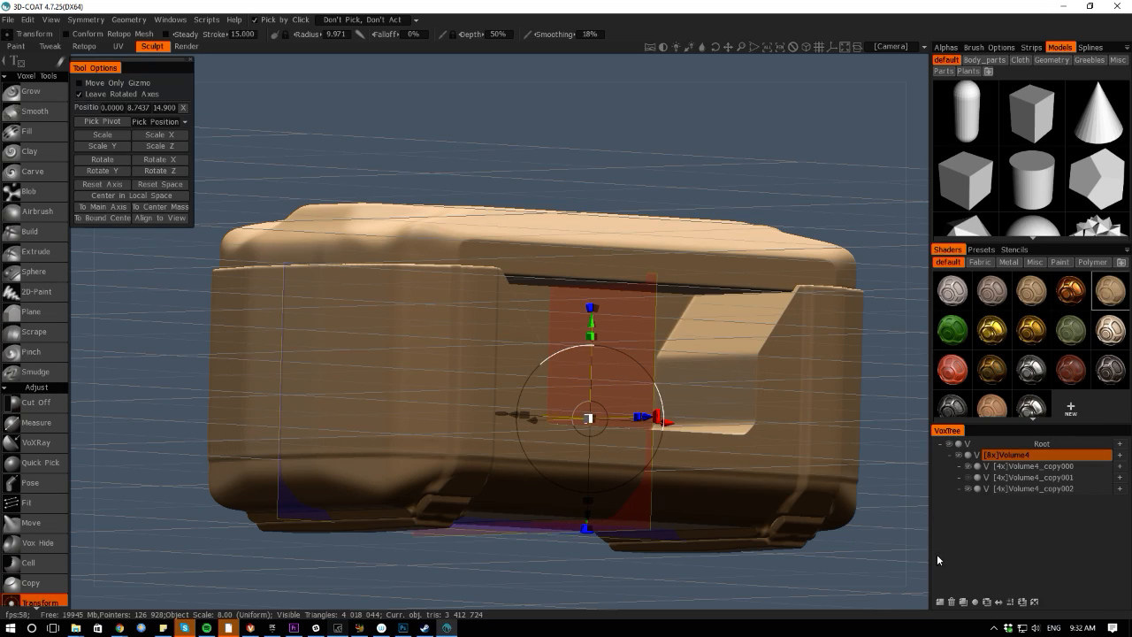
left_click_drag(920, 560, 835, 568)
middle_click_drag(836, 569, 826, 553)
scroll(827, 553, "down", 3)
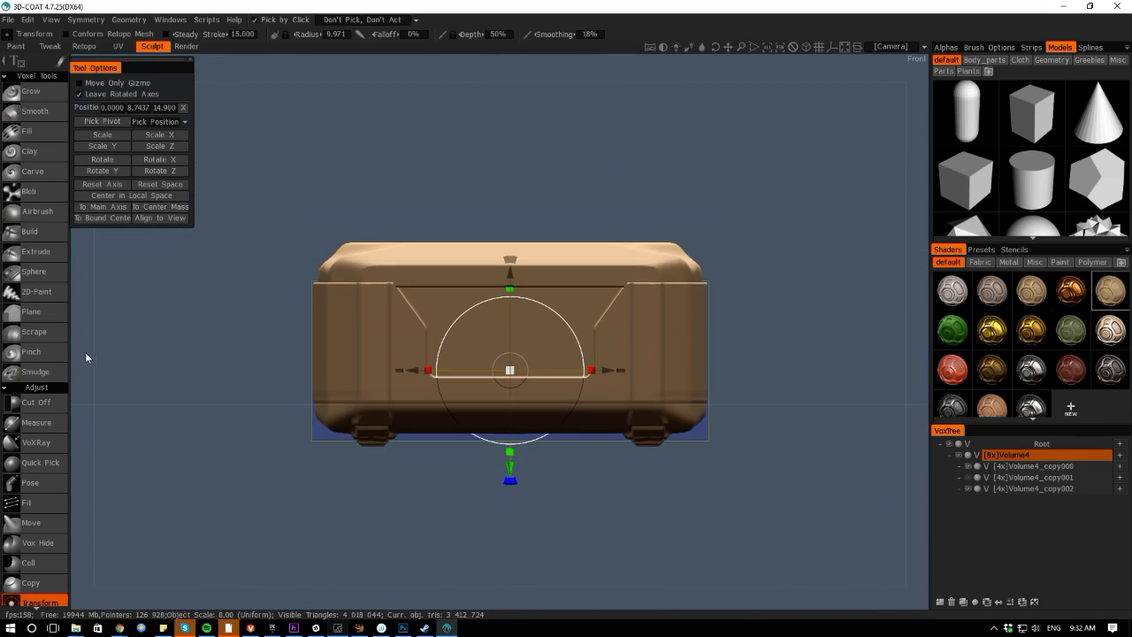
Unhide the front panel Volume4_copy001 and move it inward to Z 15.552 with Transform
left_click_drag(86, 356, 166, 382)
left_click(967, 478)
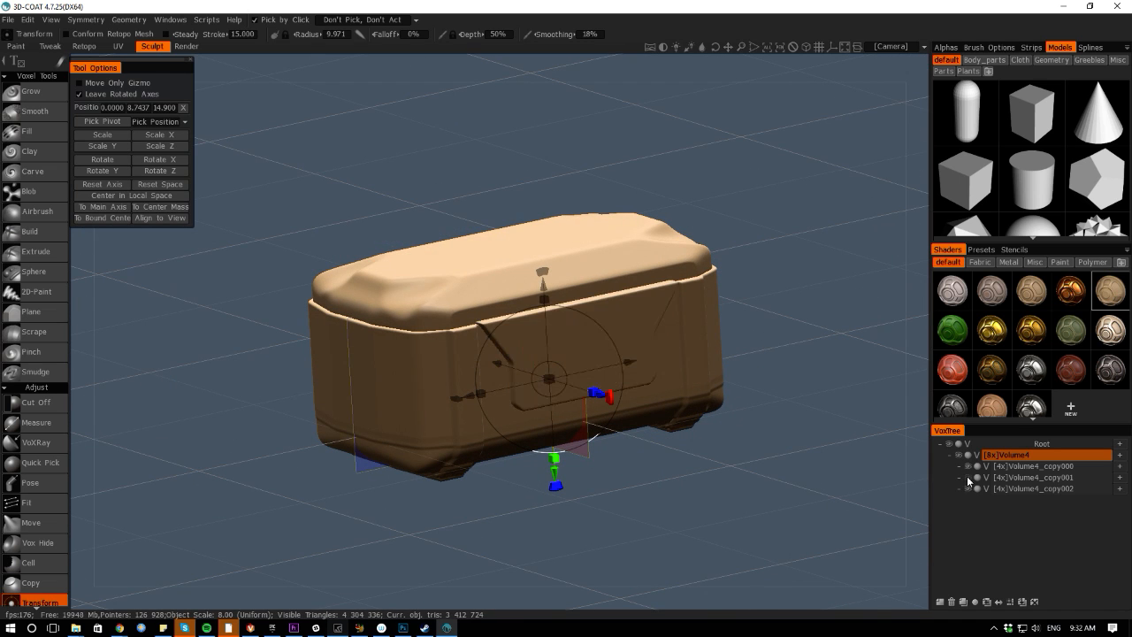
mouse_move(869, 533)
left_mouse_down()
mouse_move(907, 538)
mouse_move(660, 469)
left_mouse_up()
middle_click_drag(660, 470, 741, 537)
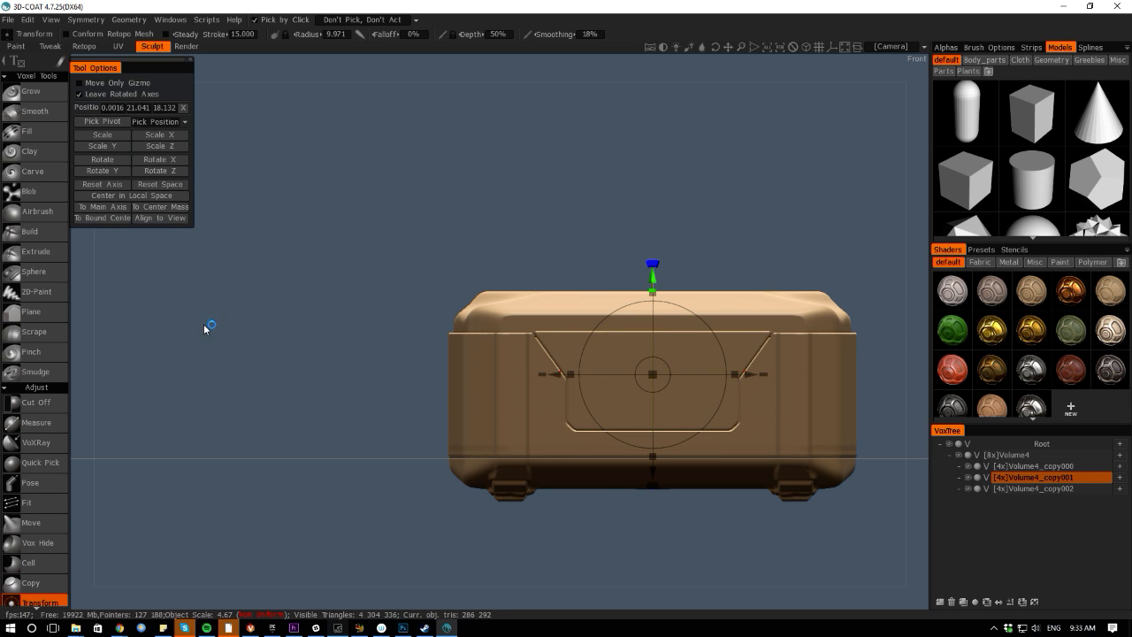
left_click_drag(204, 329, 287, 335)
right_click_drag(287, 334, 300, 442)
middle_click_drag(412, 234, 172, 212)
left_click_drag(614, 407, 602, 407)
left_click_drag(365, 181, 266, 161)
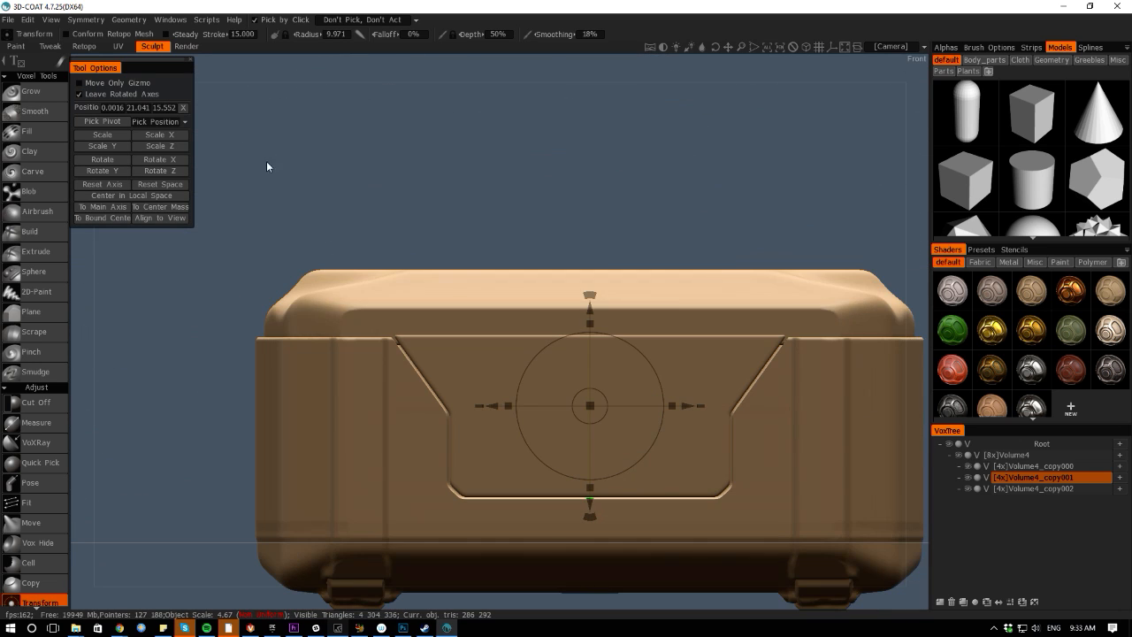
Trim the thin strip along the upper edge of front panel Volume4_copy001 with a rectangular Cut Off in front view
key("space")
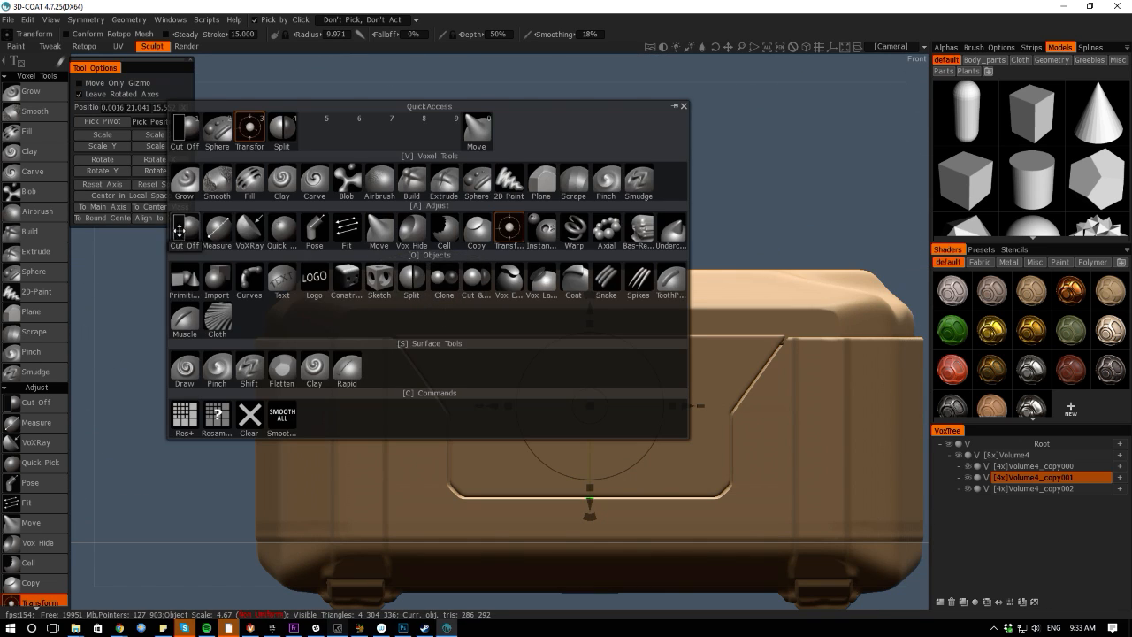
left_click(180, 230)
left_click_drag(352, 303, 816, 346)
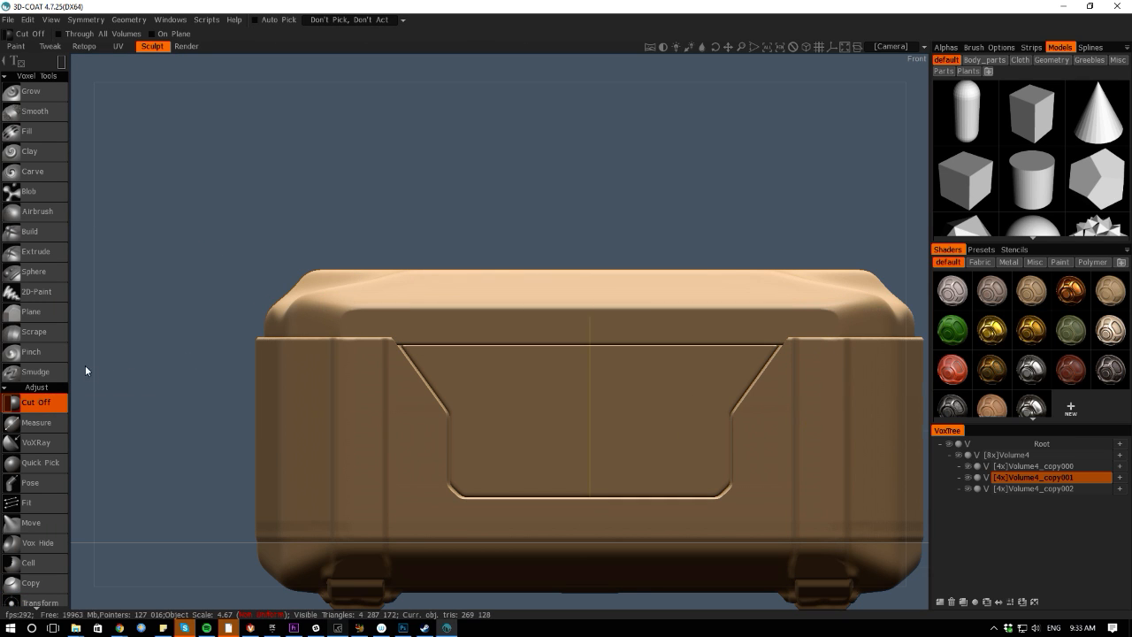
Chamfer the upper front and back rim edges of Volume4 from the left side view using Cut Off with a polygon shape
left_click_drag(84, 366, 141, 419)
right_click_drag(140, 419, 111, 294)
left_click_drag(111, 383, 278, 382)
scroll(279, 382, "up", 3)
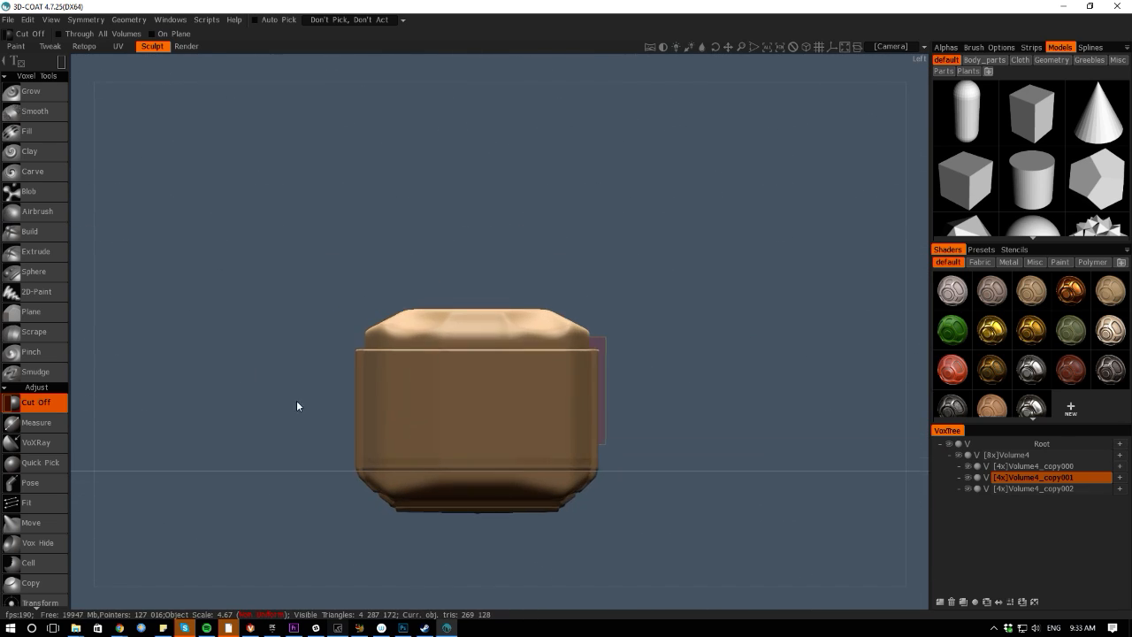
key("space")
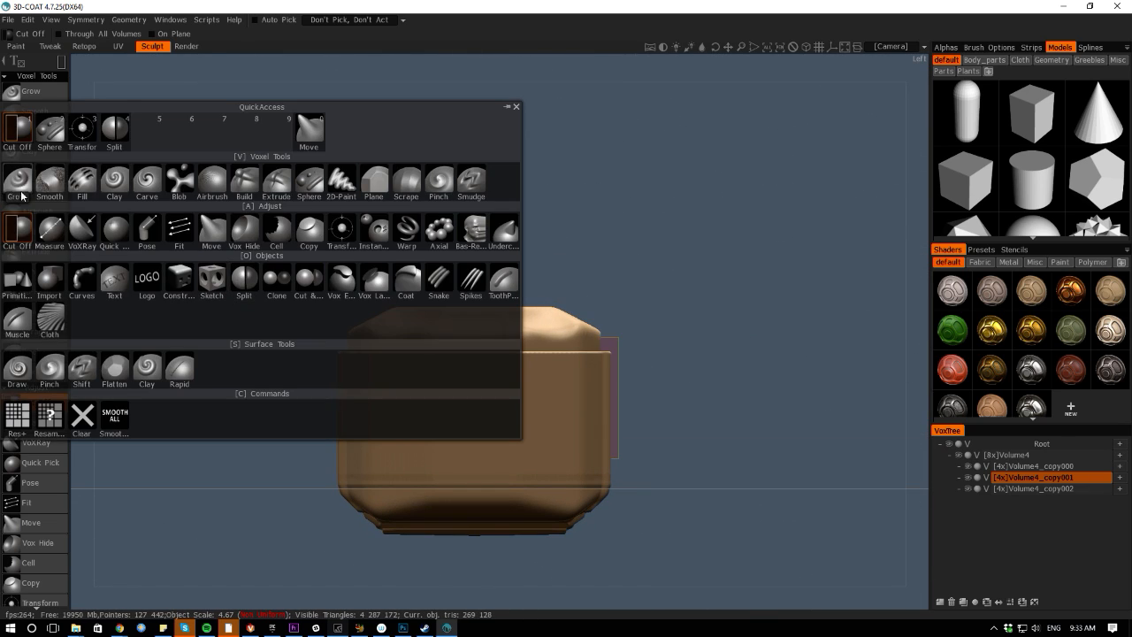
right_click_drag(315, 431, 407, 422)
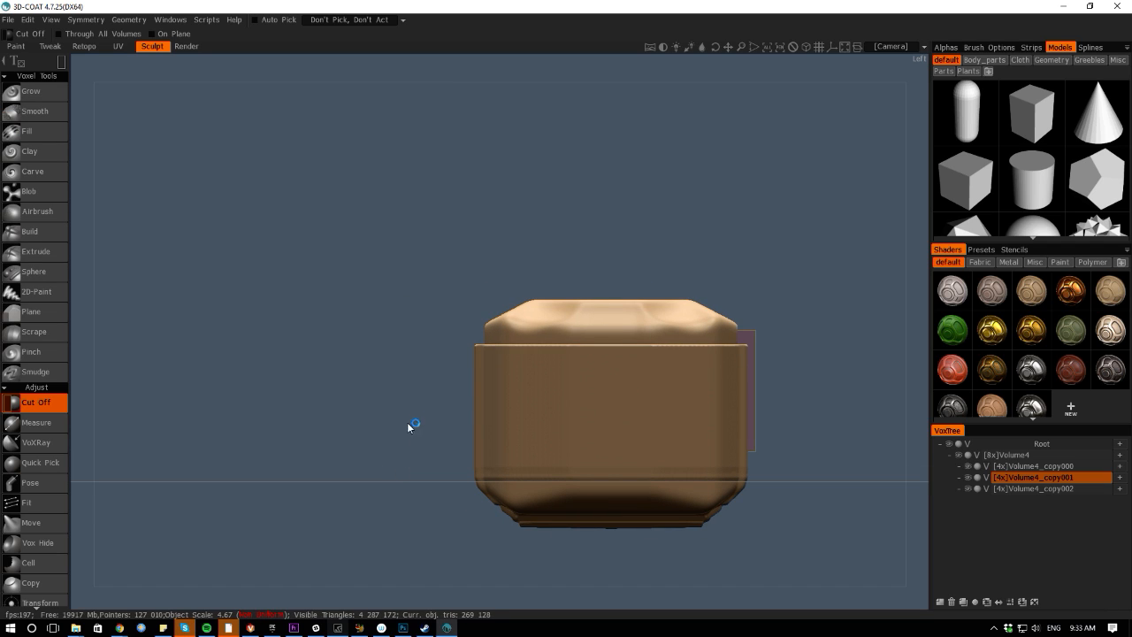
key("e")
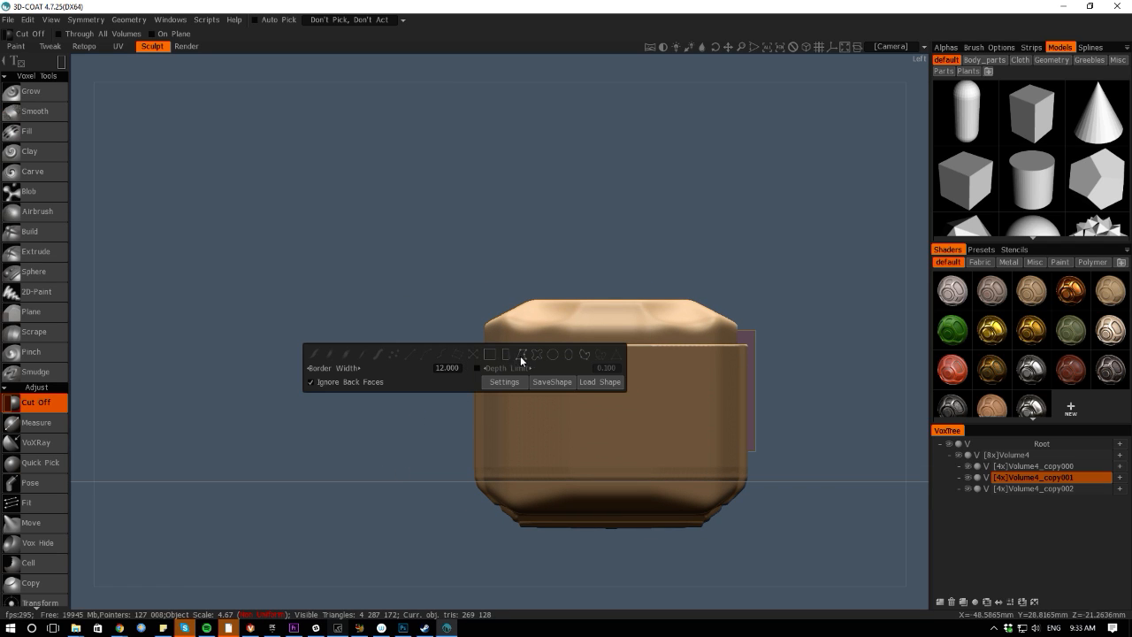
left_click(520, 355)
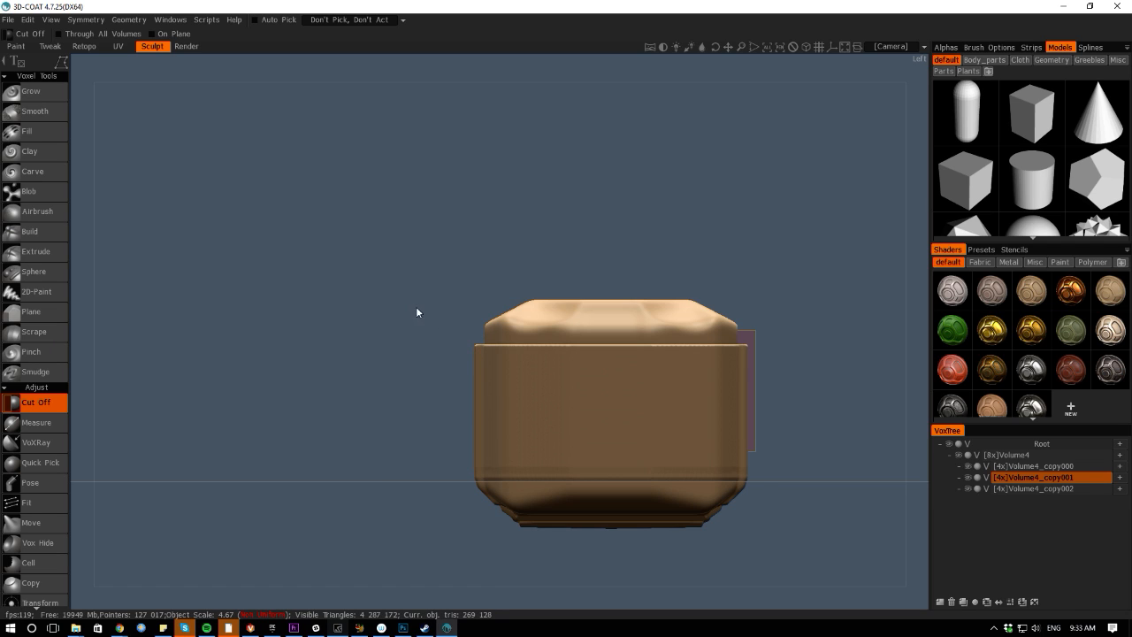
key("h")
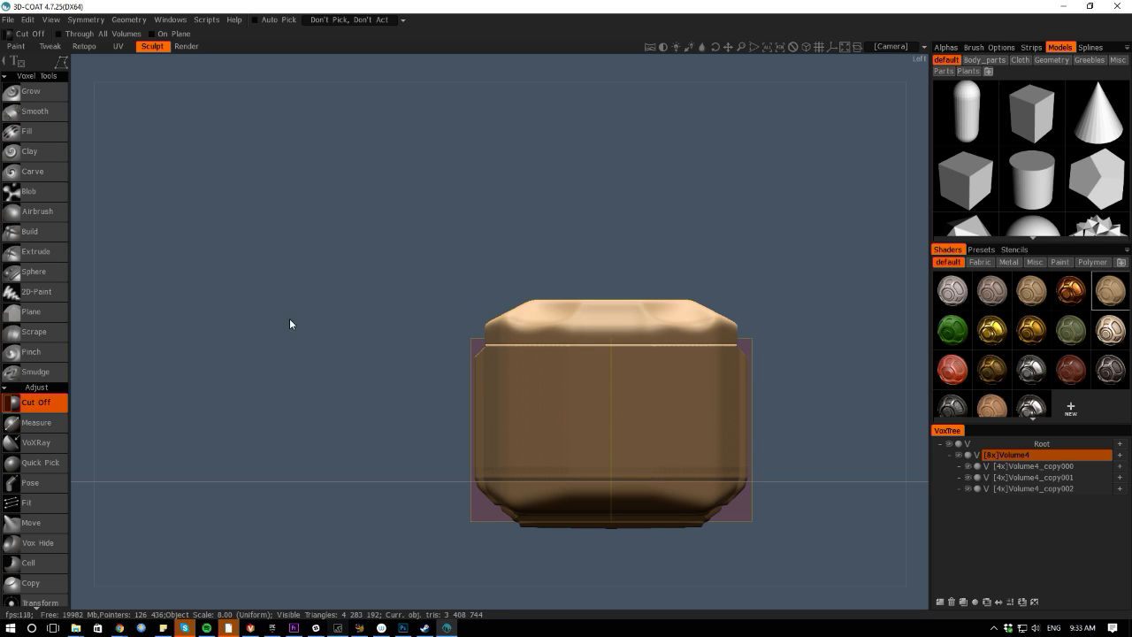
Trim the upper rim corners of Volume4 slightly more with Cut Off from the right side view
right_click_drag(84, 280, 270, 274)
scroll(429, 407, "up", 2)
middle_click_drag(816, 522, 825, 500)
scroll(806, 459, "down", 1)
right_click_drag(159, 334, 240, 327, "shift")
scroll(413, 336, "up", 1)
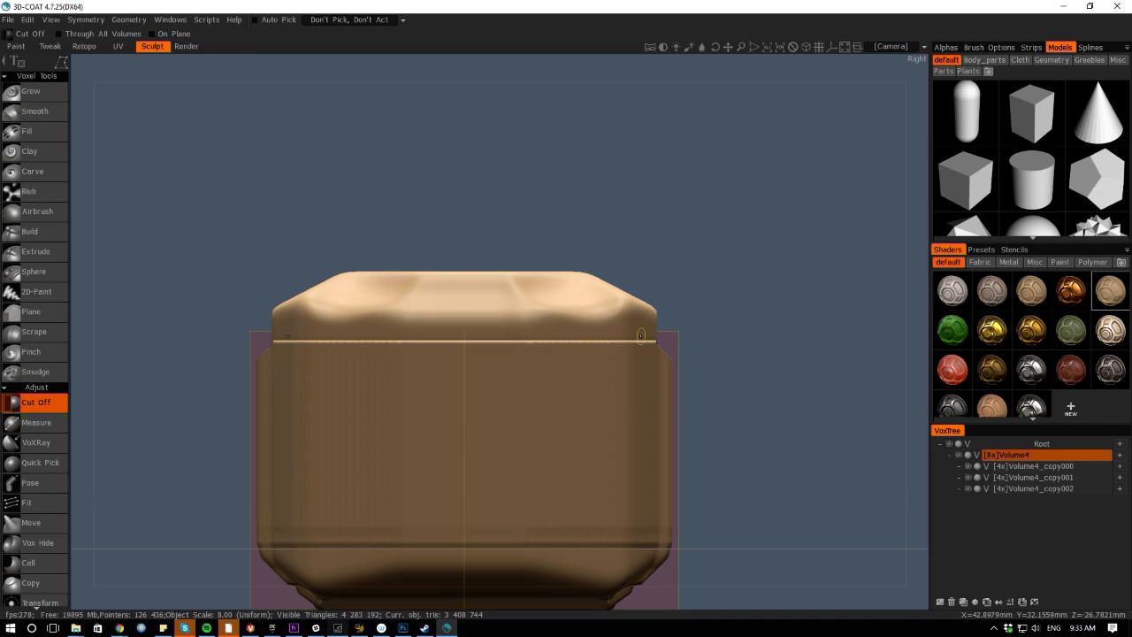
left_click(256, 357)
key("Escape")
right_click_drag(78, 368, 558, 359)
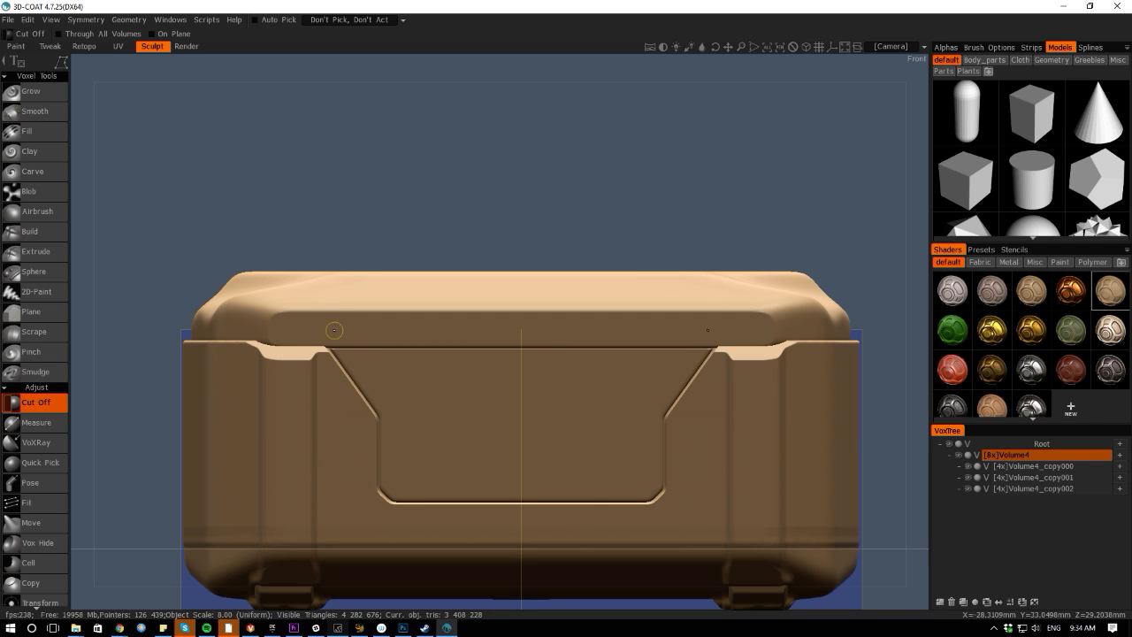
Try to lower a thin selected strip along the lower edge of lid Volume4_copy000 to Y 28.354 with Pose
key("space")
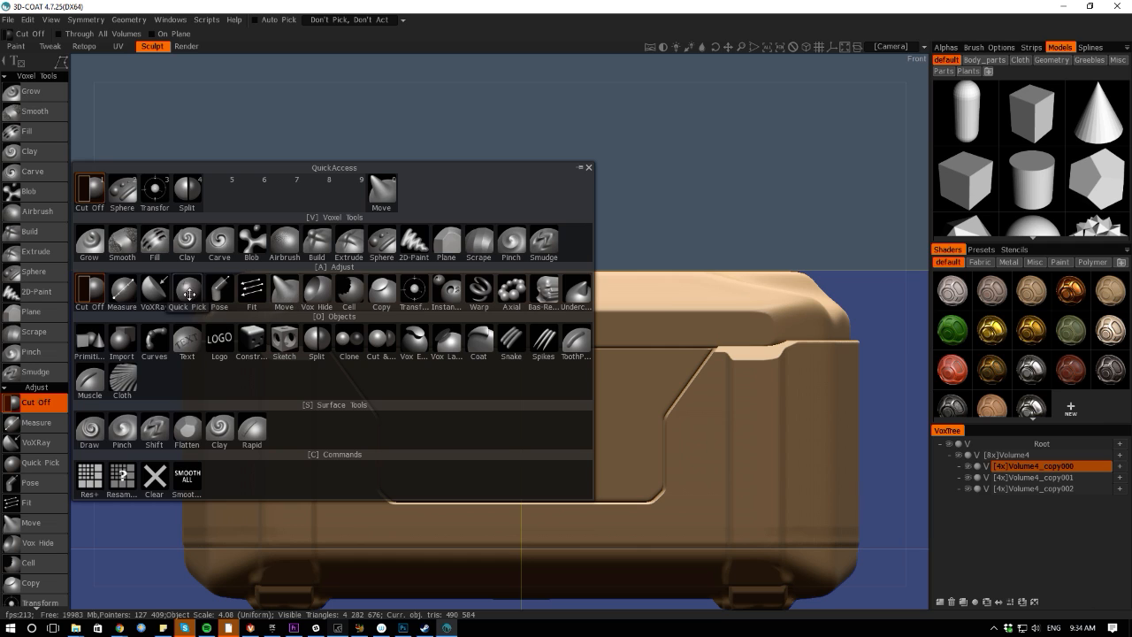
left_click(219, 290)
left_click_drag(743, 399, 260, 336)
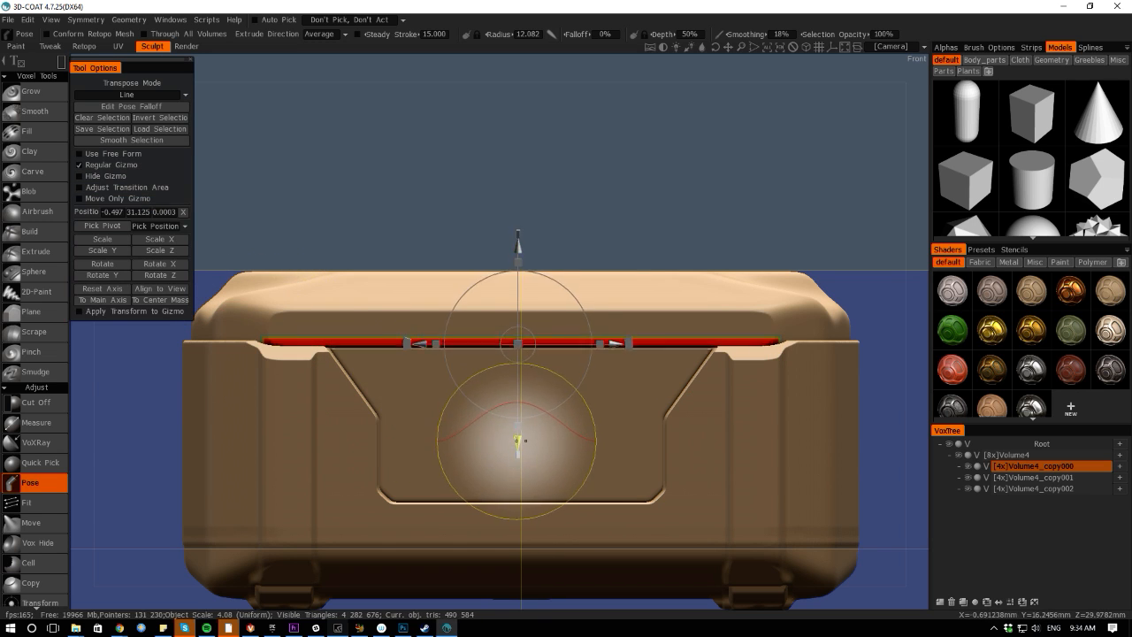
left_click_drag(517, 456, 517, 458)
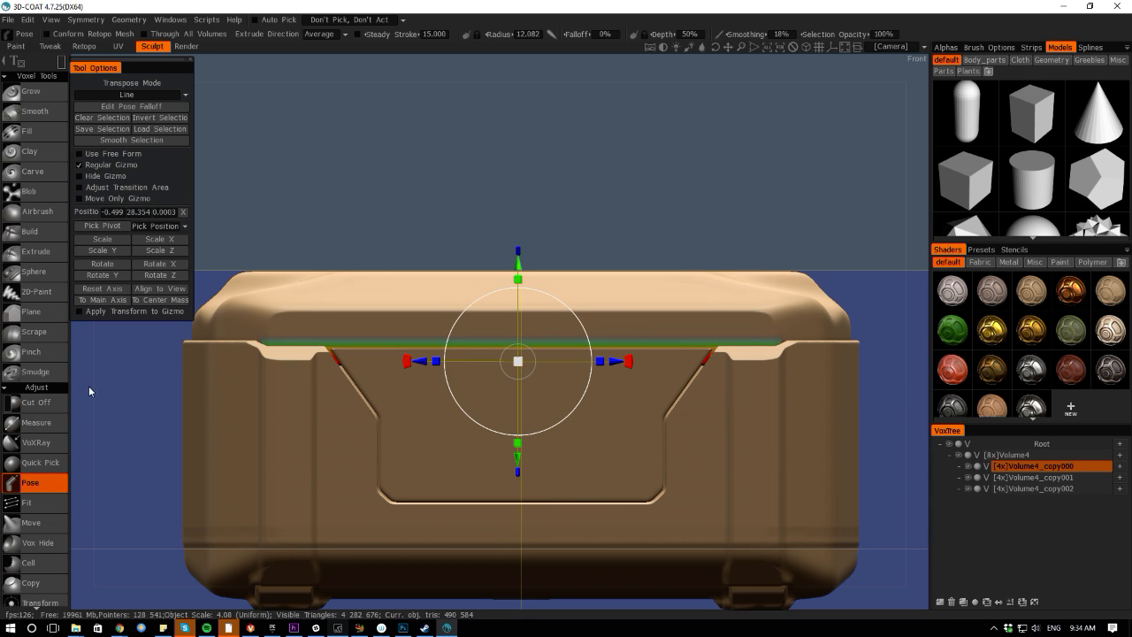
left_click_drag(86, 386, 170, 412)
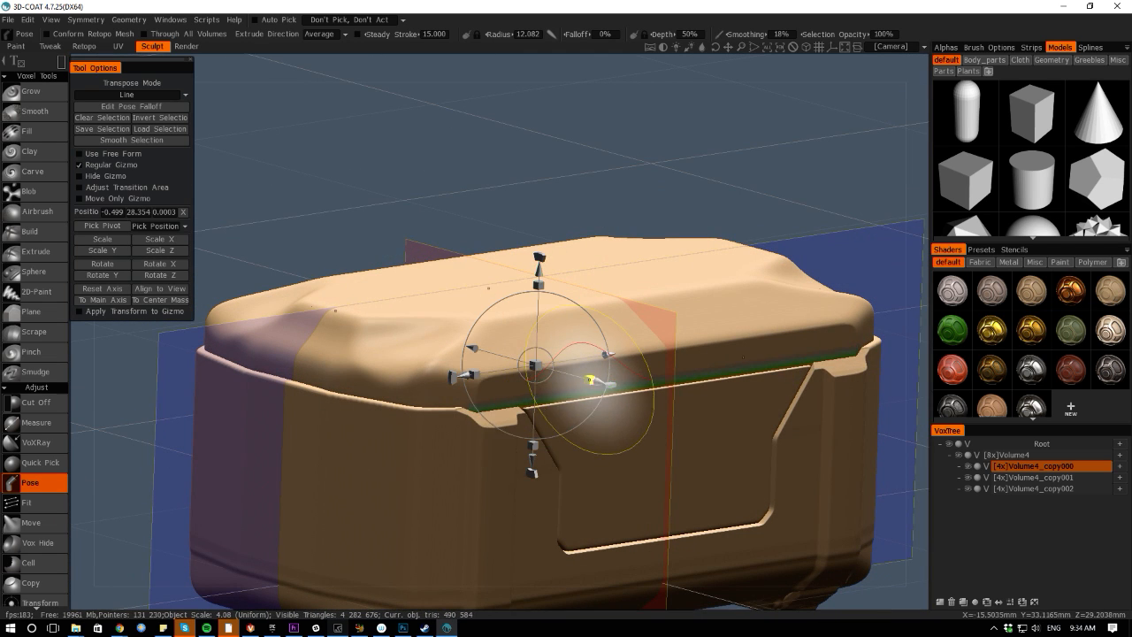
mouse_move(591, 379)
left_mouse_down()
mouse_move(600, 384)
mouse_move(580, 375)
left_mouse_up()
left_click_drag(627, 592, 549, 558, "alt+shift")
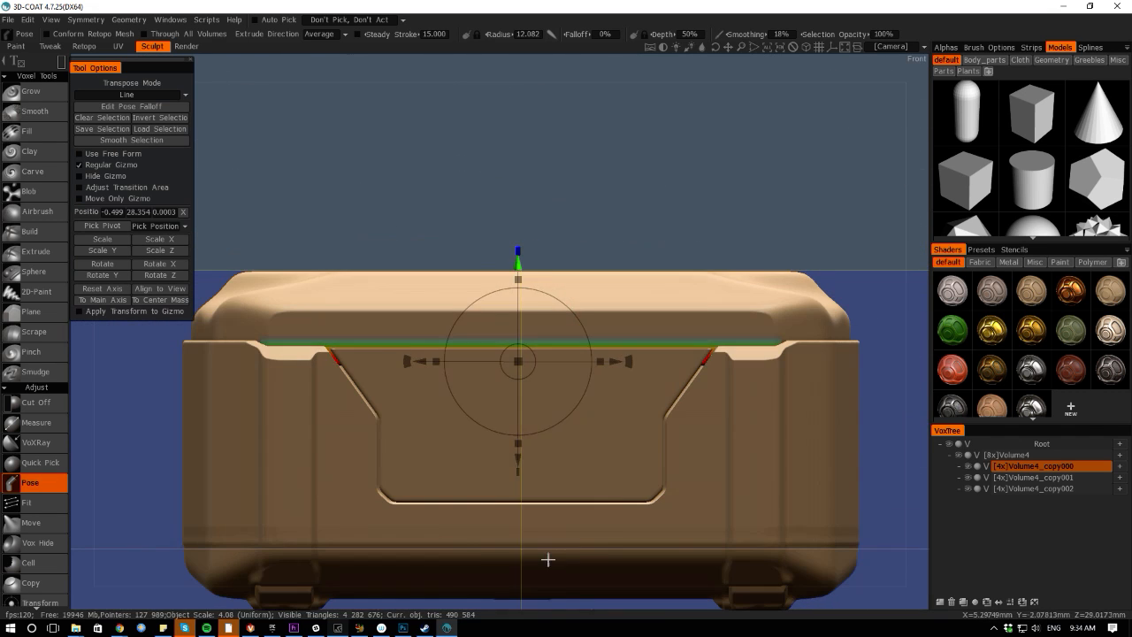
key("ctrl+z")
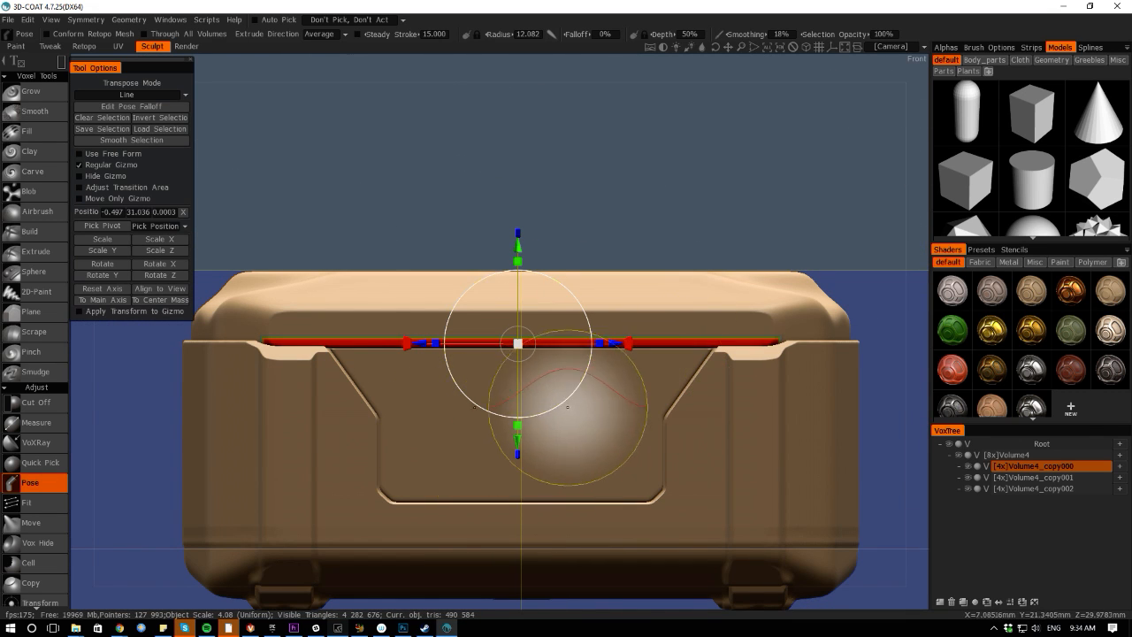
key("ctrl+z")
Select the middle of the lid's lower edge with Pose, pull it down to Y 28.925, widen it outward into a flap, and clear the selection
mouse_move(324, 315)
left_mouse_down()
mouse_move(468, 366)
mouse_move(714, 396)
left_mouse_up()
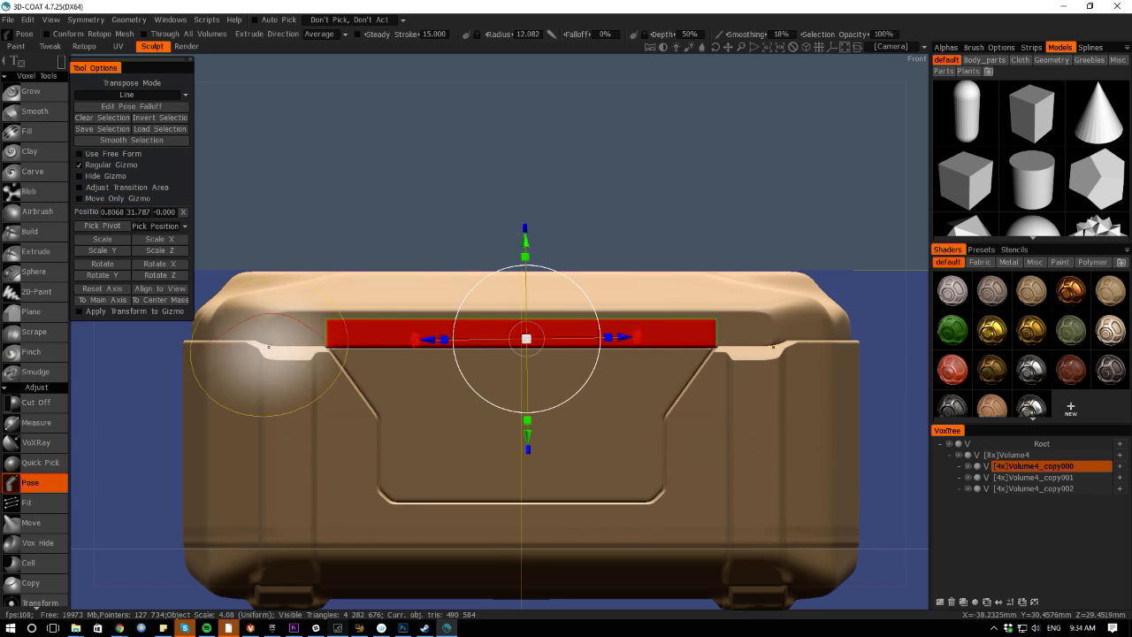
left_click_drag(514, 434, 528, 452)
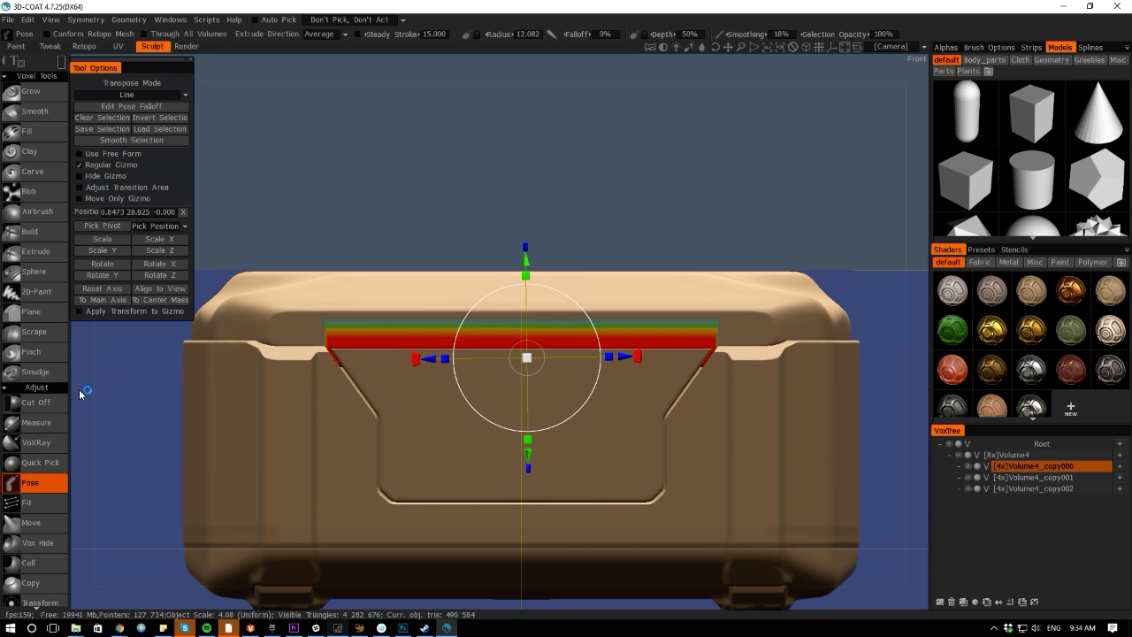
left_click_drag(80, 394, 136, 414)
left_click_drag(541, 361, 543, 363)
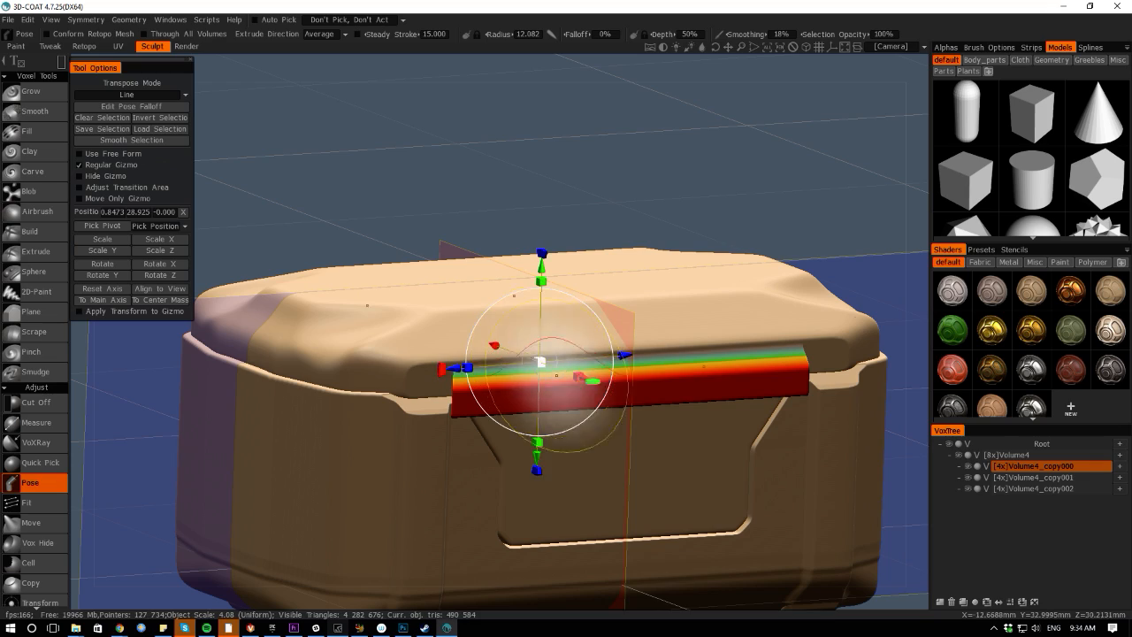
left_click_drag(649, 591, 784, 591)
right_click_drag(797, 602, 730, 456)
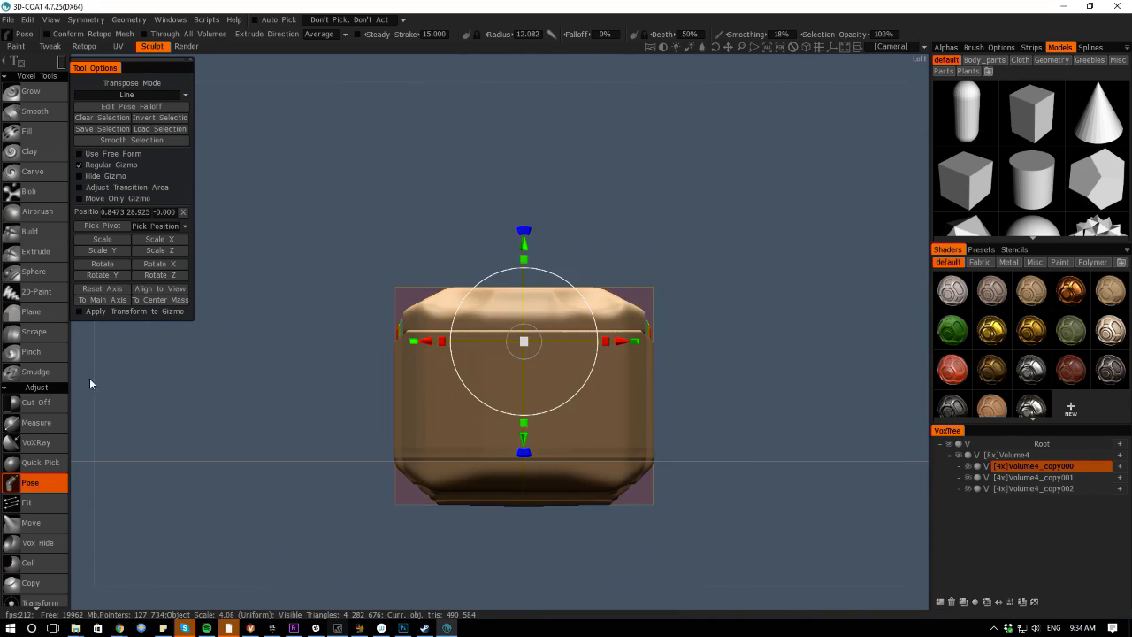
left_click_drag(90, 384, 167, 399)
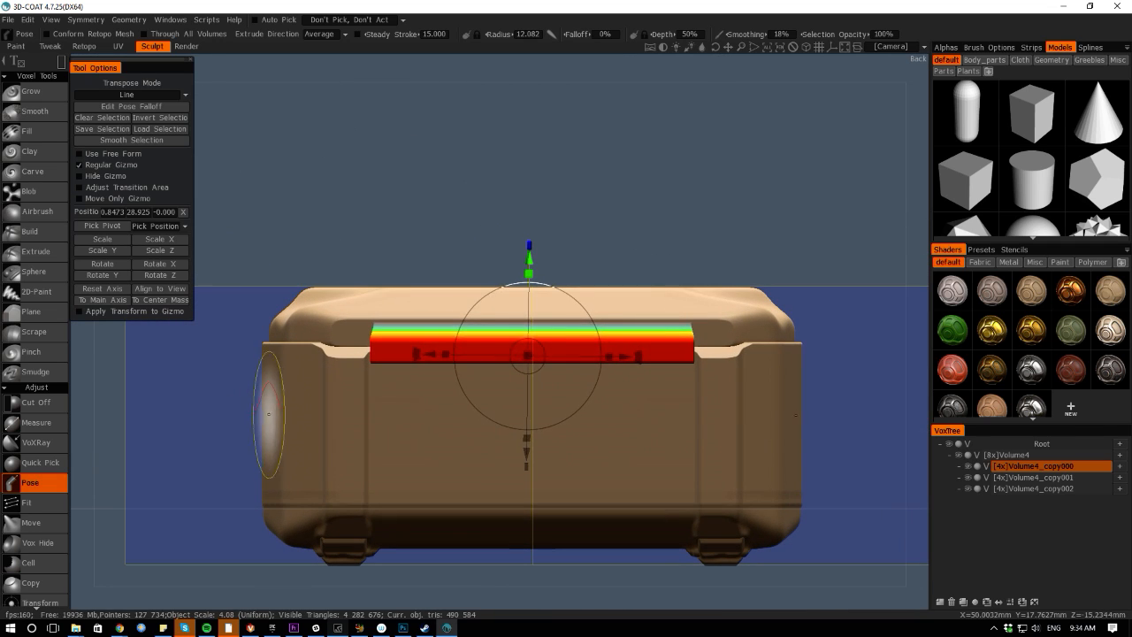
key("ctrl+d")
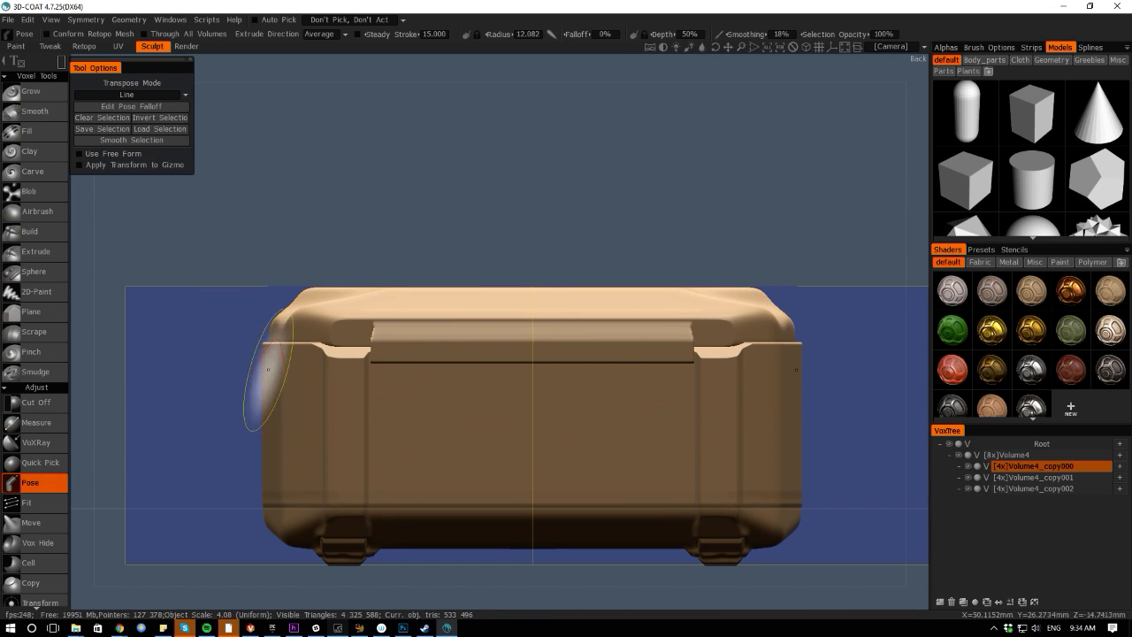
Cut the lower corners of the lid's flap at an angle with Cut Off in back view
right_click_drag(154, 370, 199, 383)
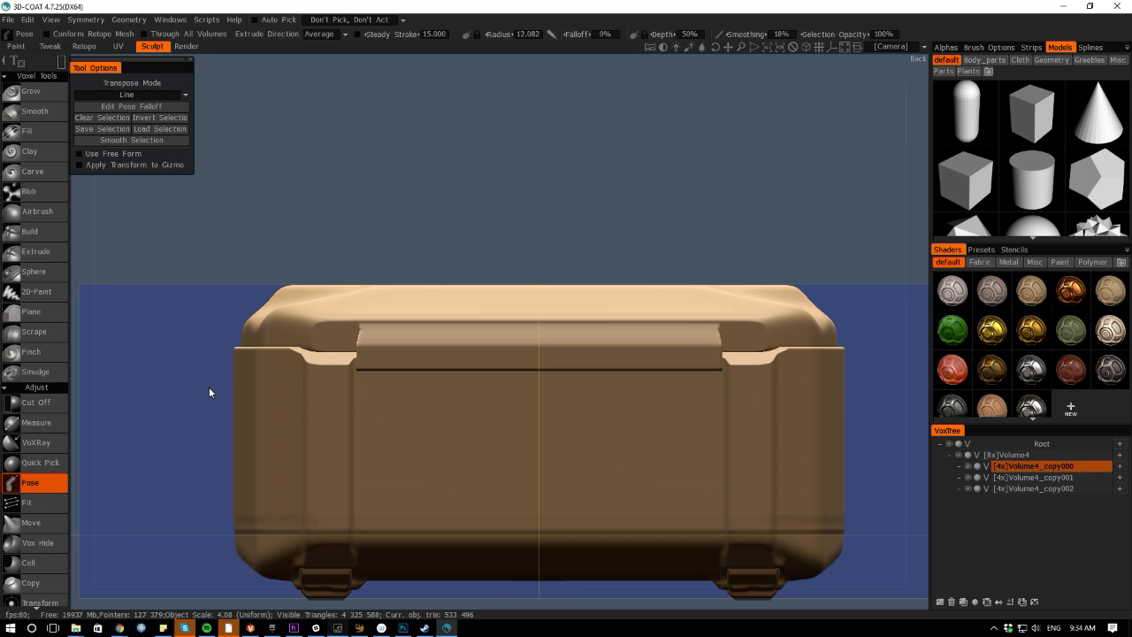
key("space")
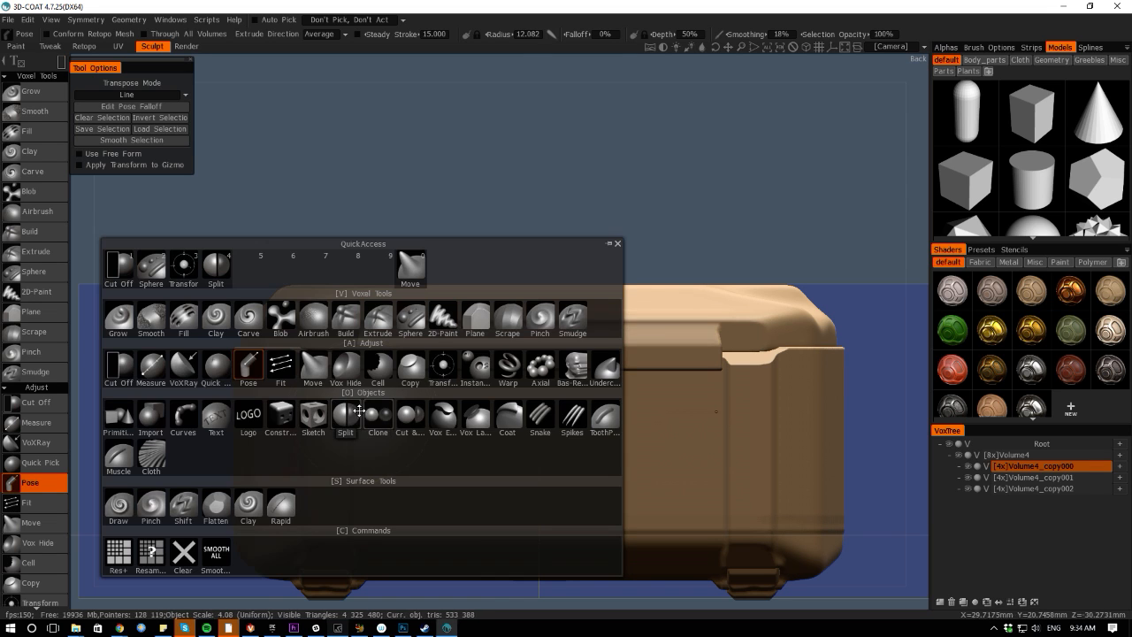
left_click(135, 369)
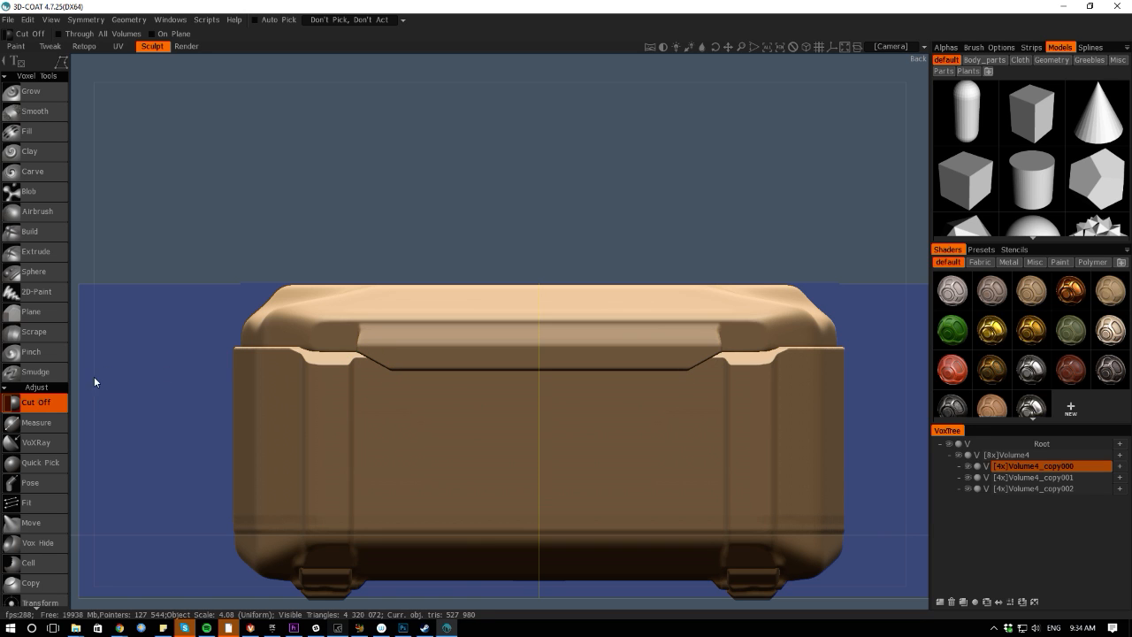
Cut the protruding flap off the front of lid Volume4_copy000 using a rectangular Cut Off in top view
left_click_drag(94, 381, 420, 432, "alt")
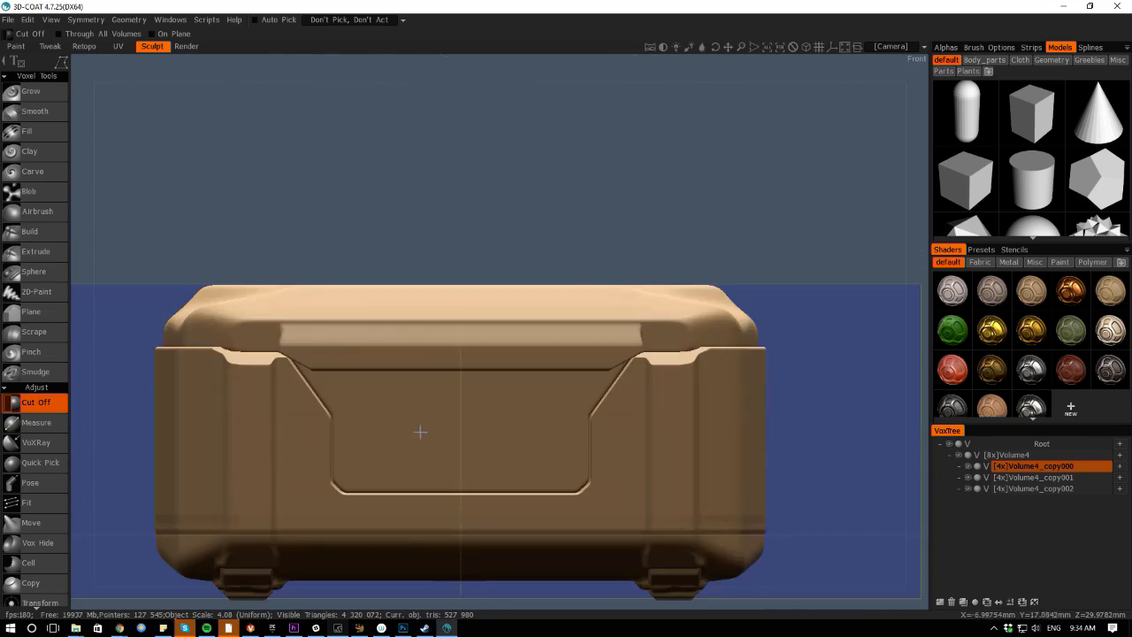
mouse_move(97, 389)
right_mouse_down("alt")
mouse_move(223, 341)
mouse_move(300, 385)
right_mouse_up("alt")
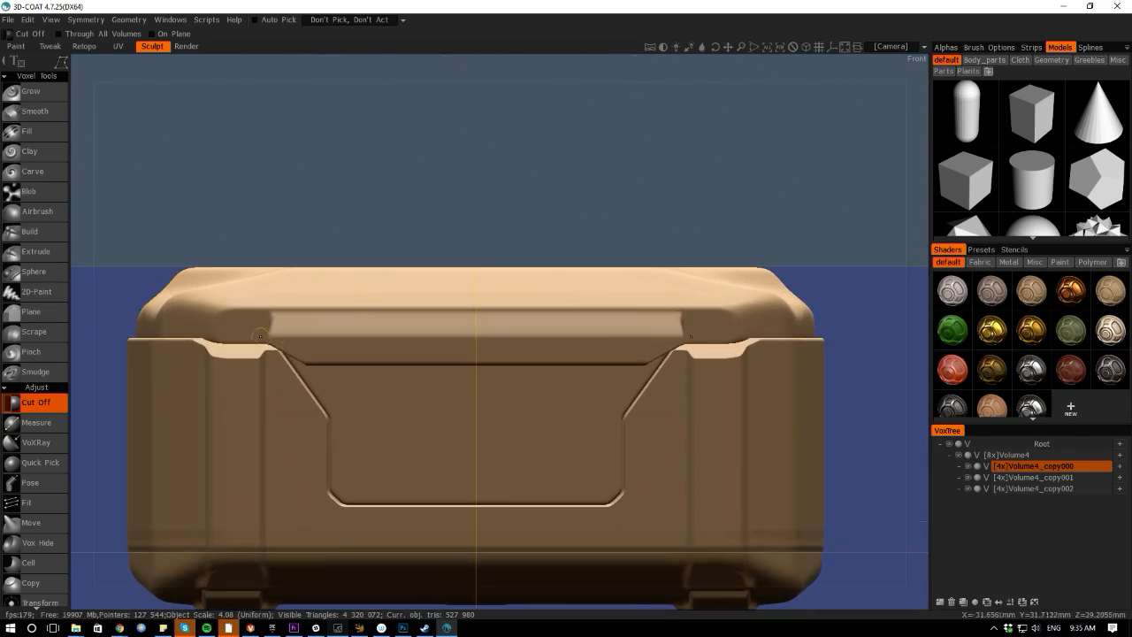
left_click_drag(93, 314, 94, 465, "alt")
middle_click_drag(93, 465, 147, 313, "alt")
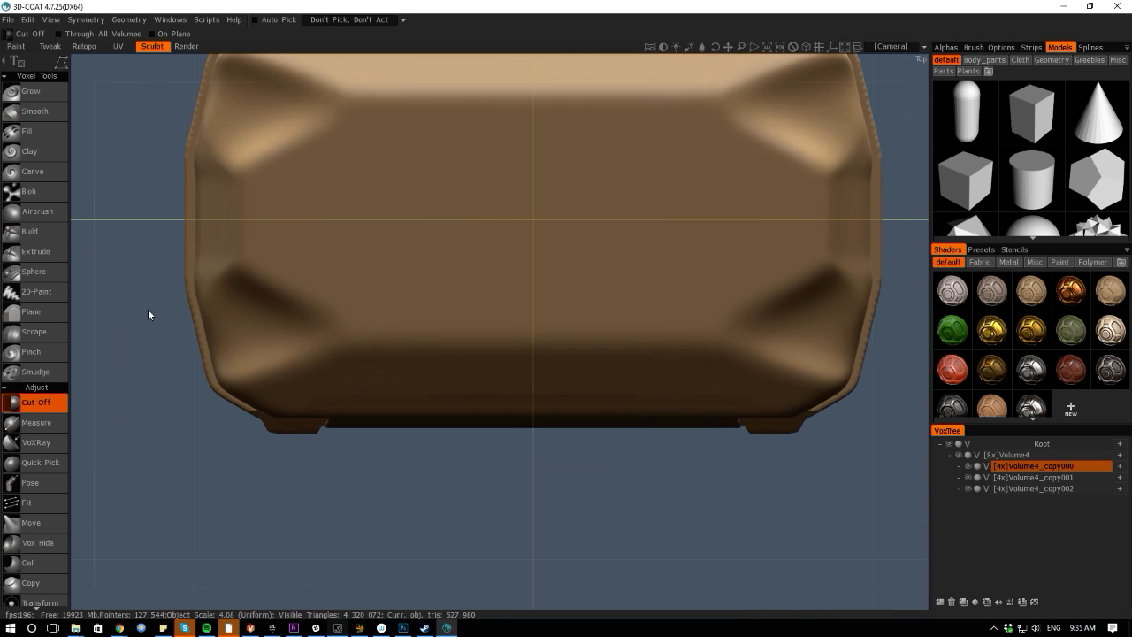
key("space")
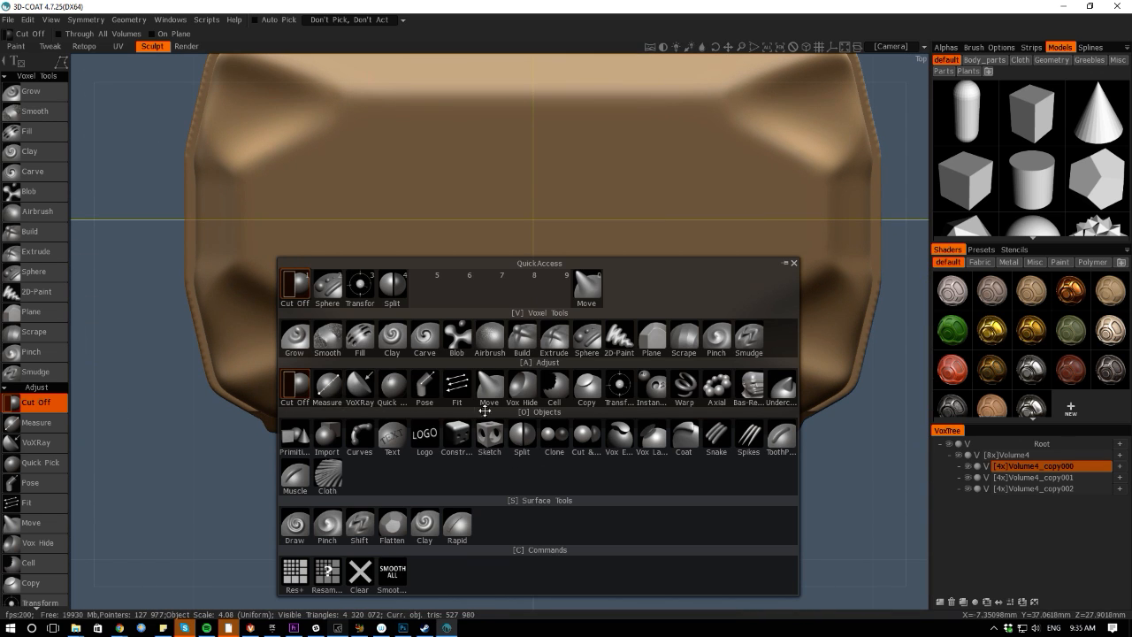
key("space")
key("space")
key("space")
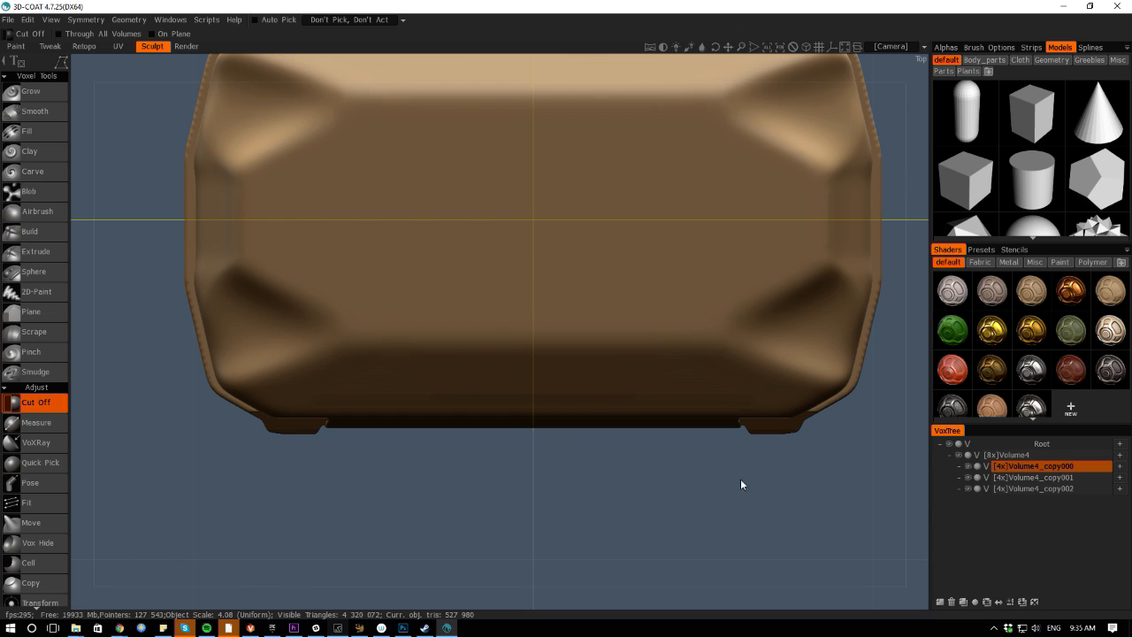
key("r")
key("e")
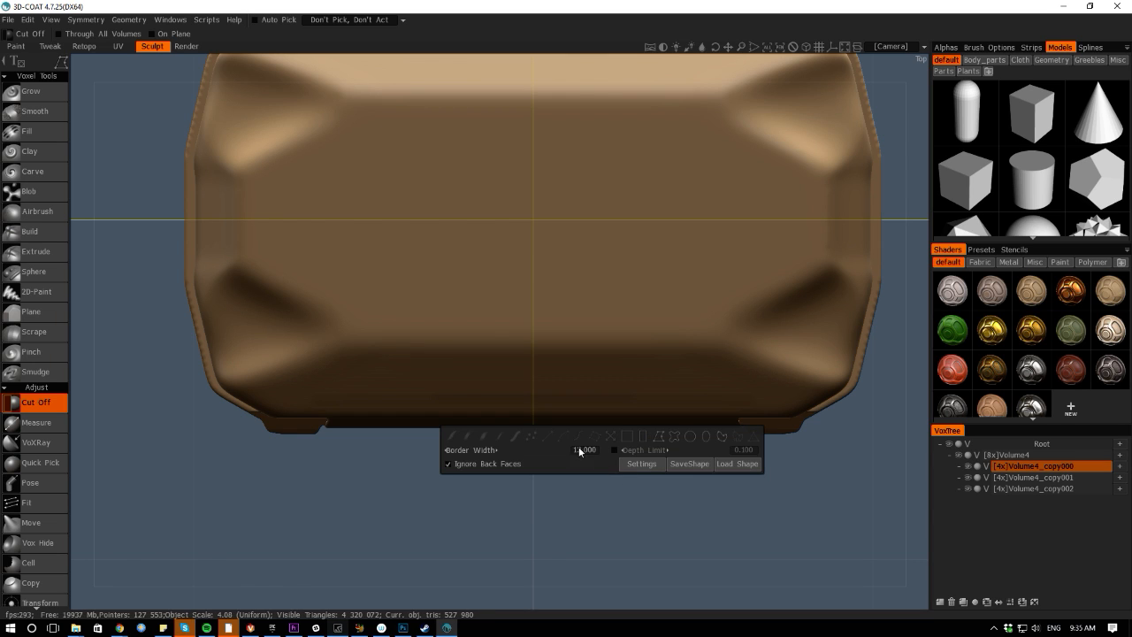
left_click_drag(769, 480, 275, 415)
left_click_drag(413, 611, 417, 481, "alt")
key("space")
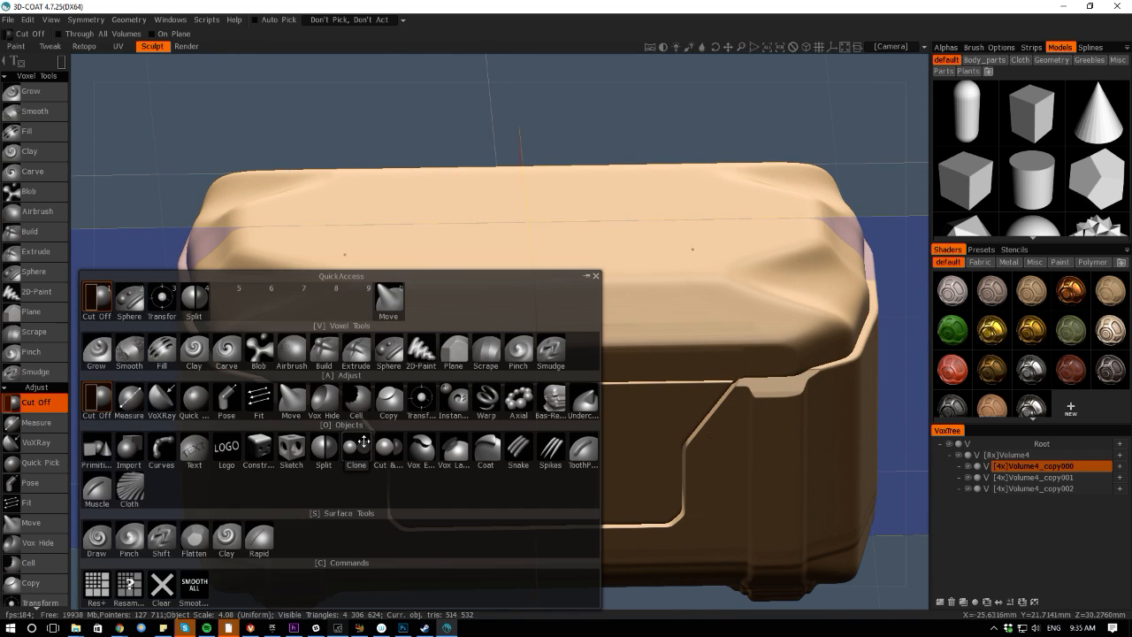
Create a cylinder primitive and position it over the lid's front corner at X -29.94, Z 15.293
left_click(97, 447)
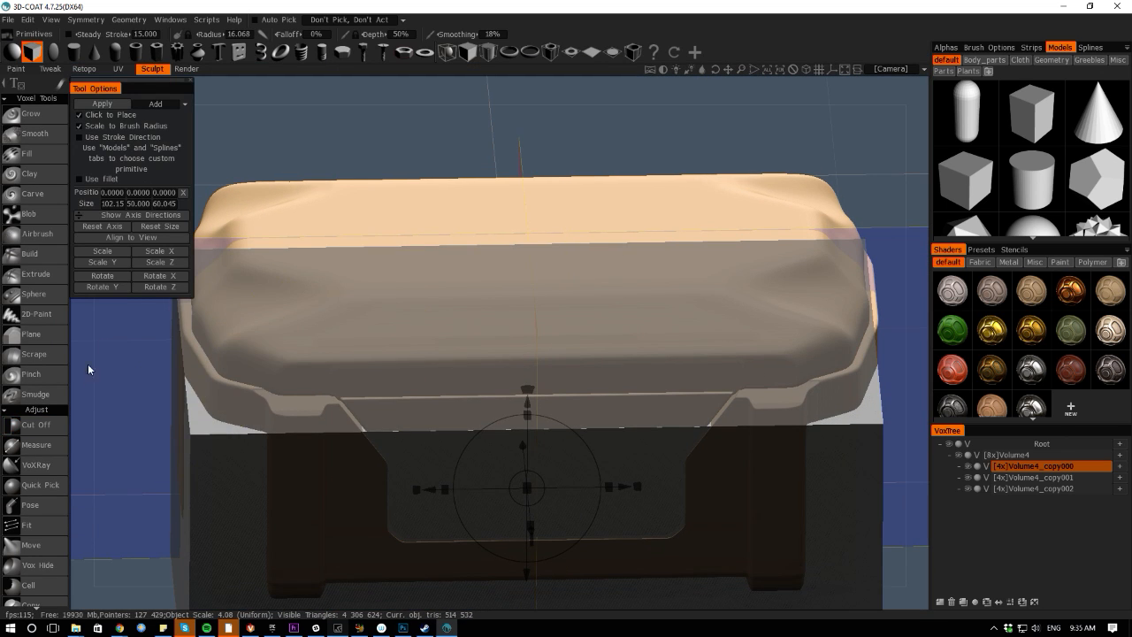
scroll(265, 343, "down", 3)
left_click(73, 54)
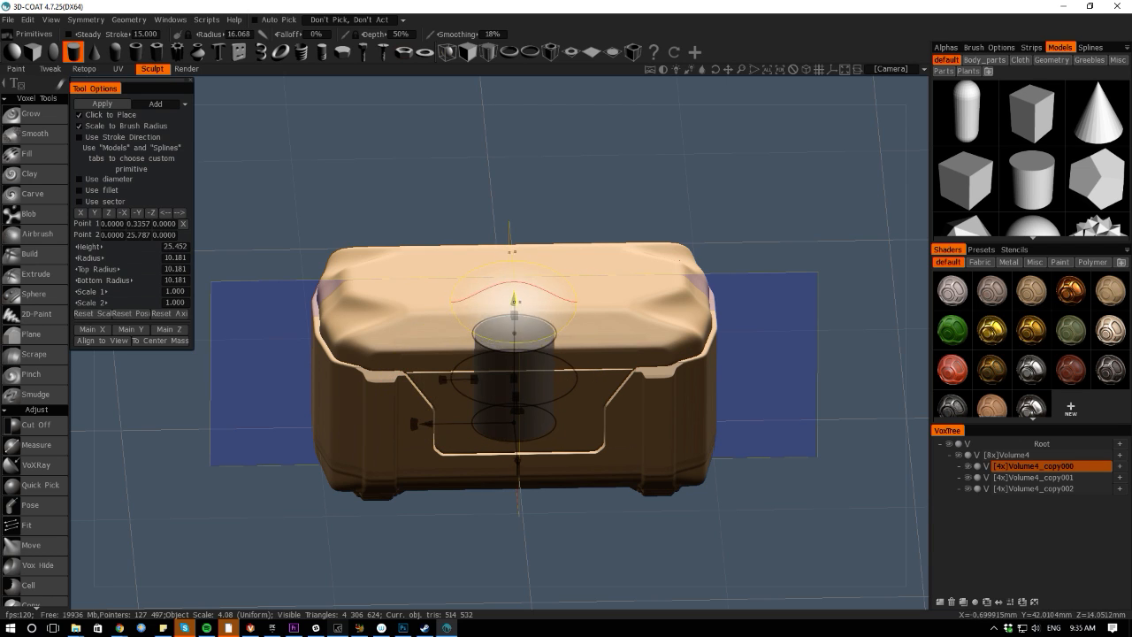
left_click_drag(512, 341, 509, 263)
left_click_drag(427, 345, 307, 345)
left_click_drag(97, 390, 101, 504)
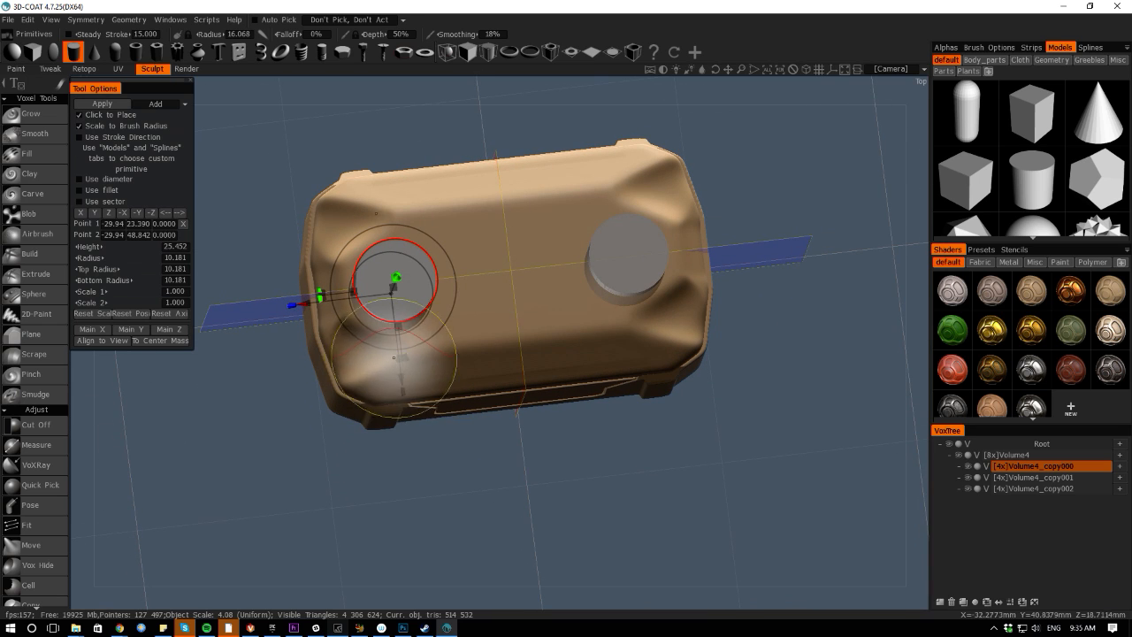
left_click_drag(401, 380, 409, 440)
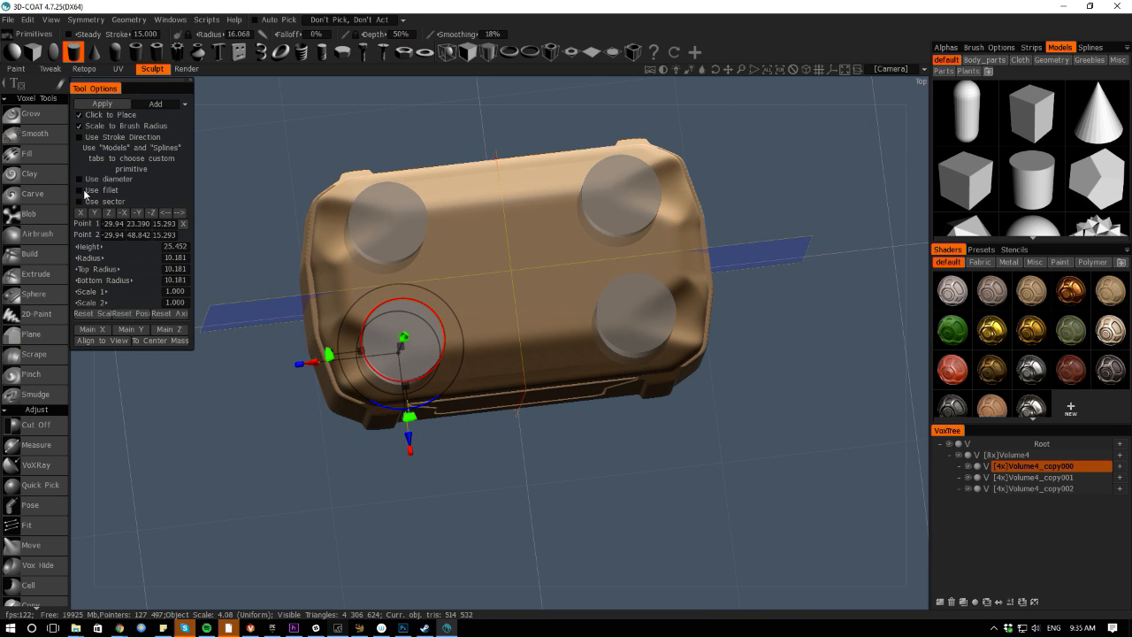
Enable the fillet on the cylinder and scale it down to radius 5.266 and height 13.165
left_click(80, 190)
left_click_drag(78, 457, 152, 336)
left_click_drag(419, 332, 453, 379)
left_click_drag(424, 305, 428, 275)
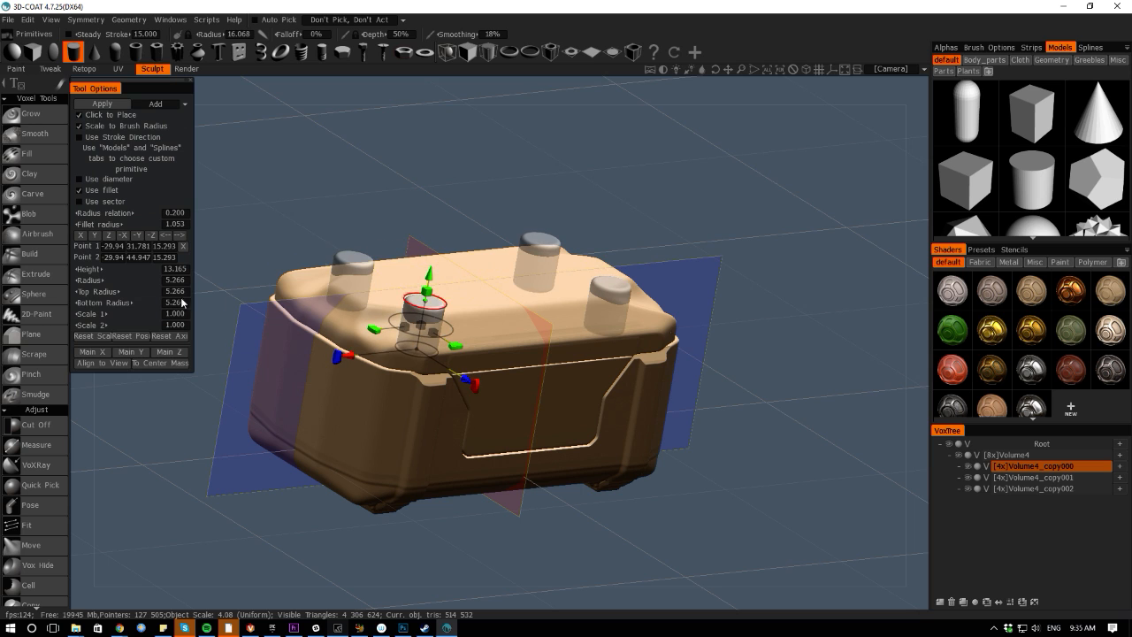
middle_click_drag(78, 399, 247, 424)
right_click_drag(247, 424, 310, 522)
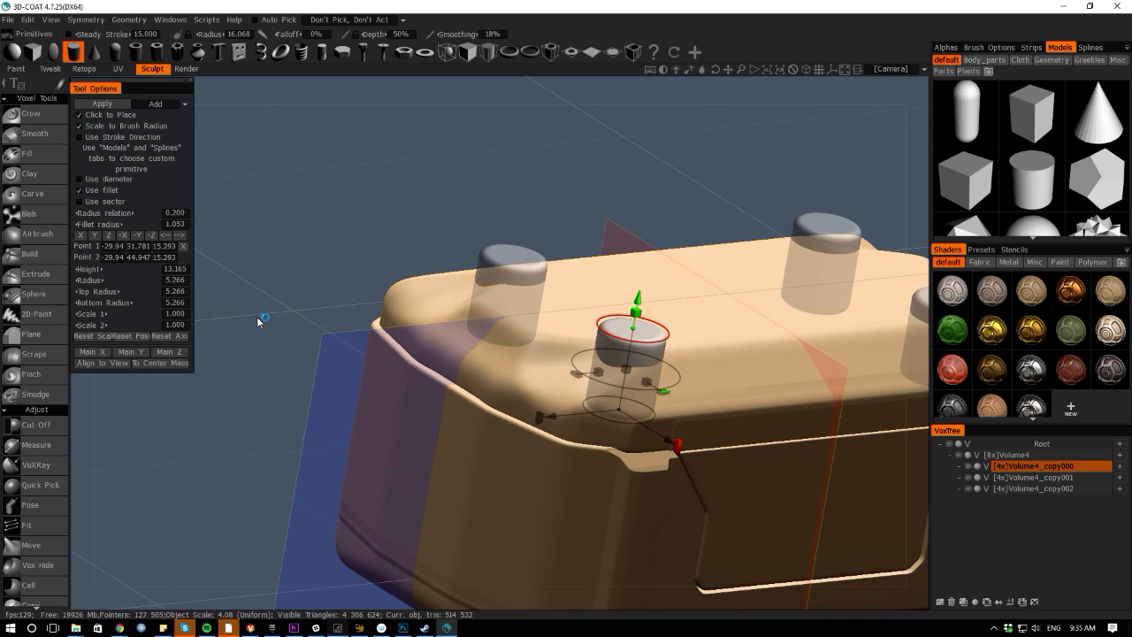
mouse_move(260, 253)
left_mouse_down()
mouse_move(299, 281)
mouse_move(305, 301)
left_mouse_up()
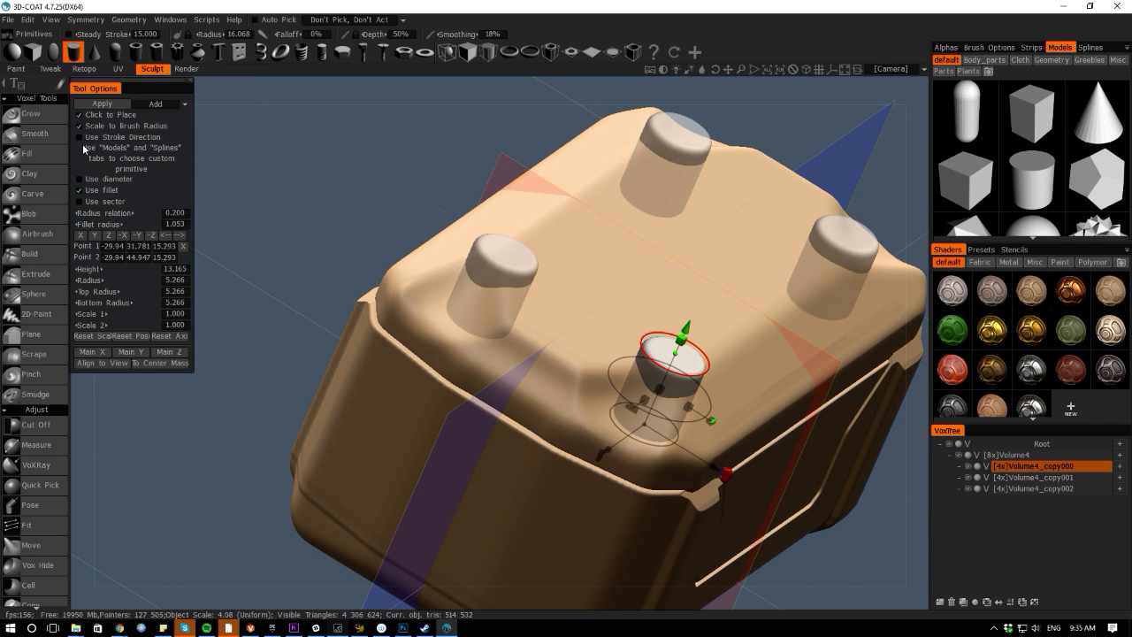
Try placing the filleted cylinder on the lid's surface at radii of 16.068, 3.264 and 11.414
left_click(428, 338)
left_click(715, 318)
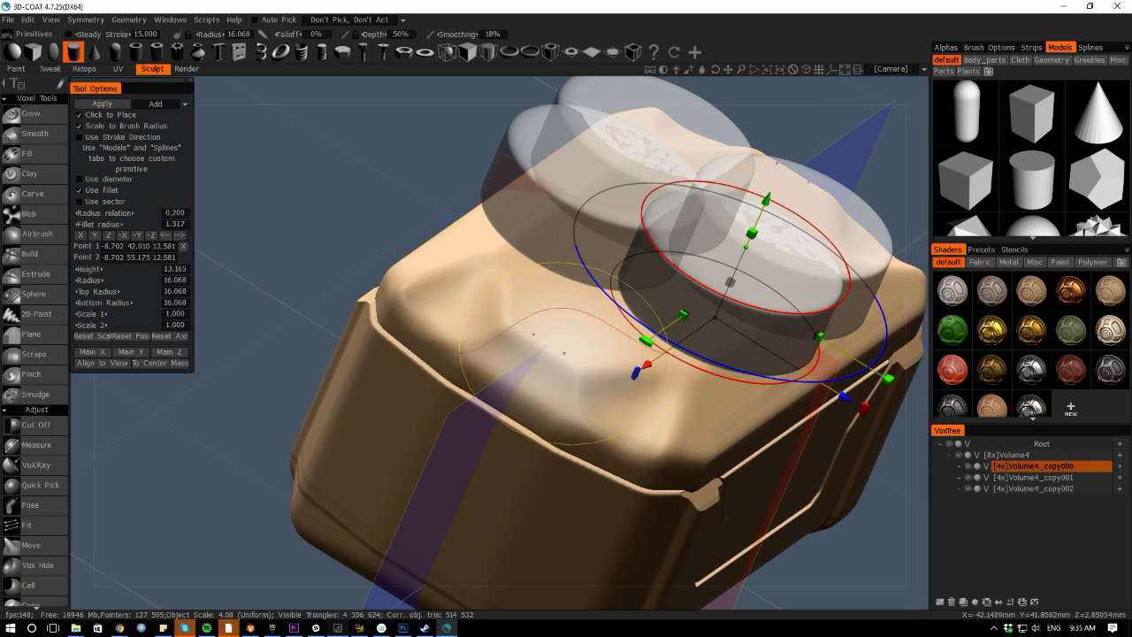
scroll(564, 353, "down", 15)
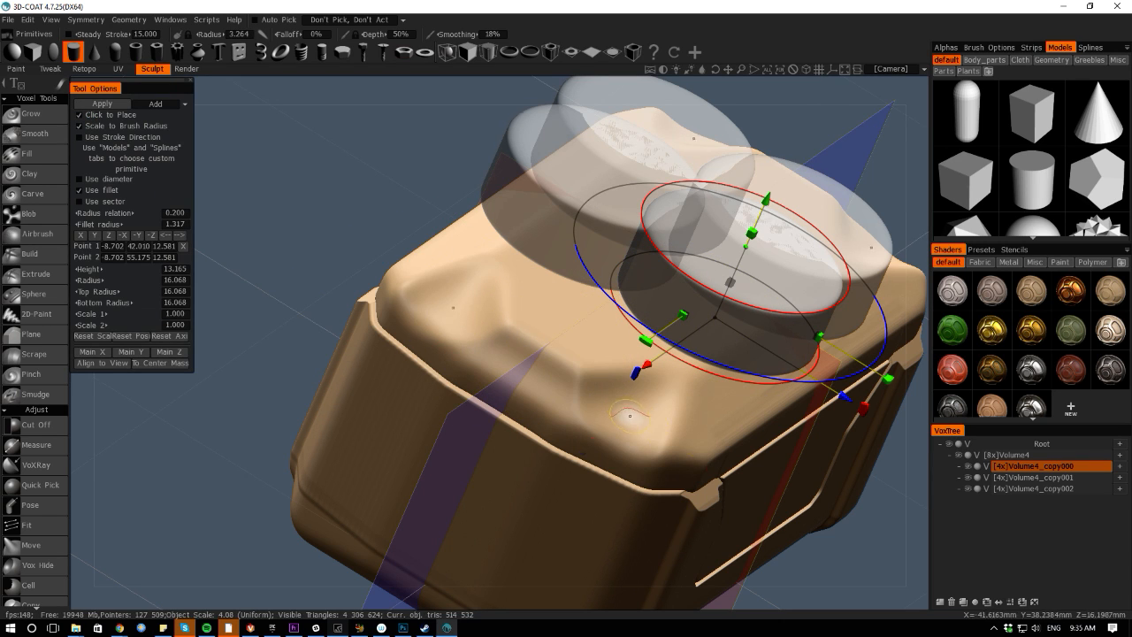
left_click(629, 415)
scroll(531, 356, "up", 10)
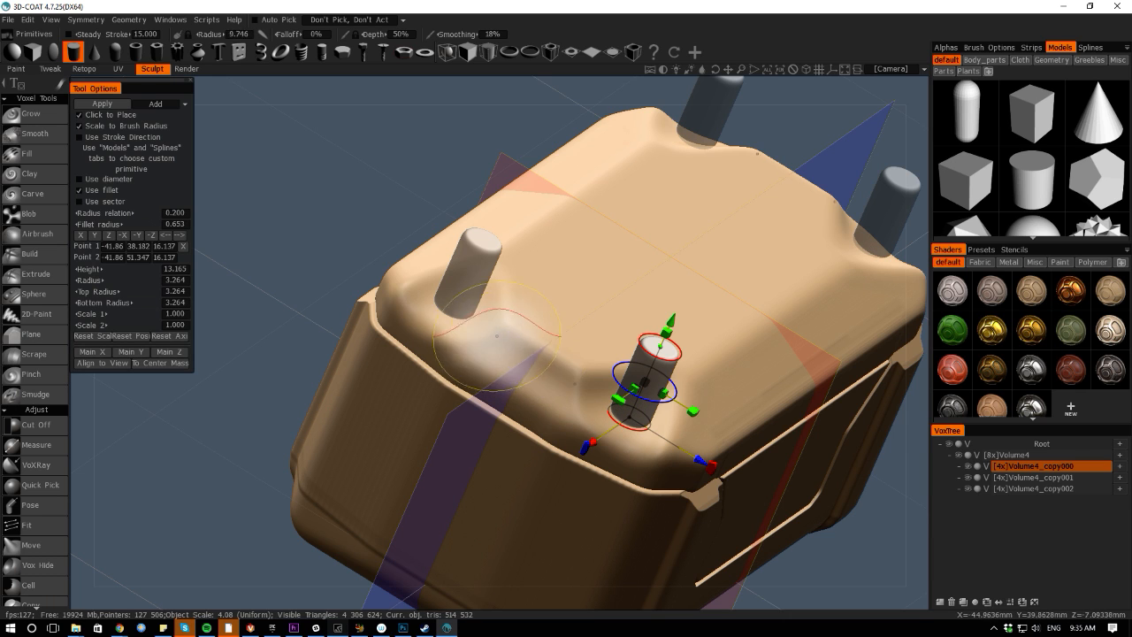
scroll(497, 348, "down", 6)
left_click(569, 328)
scroll(674, 428, "up", 9)
left_click(672, 428)
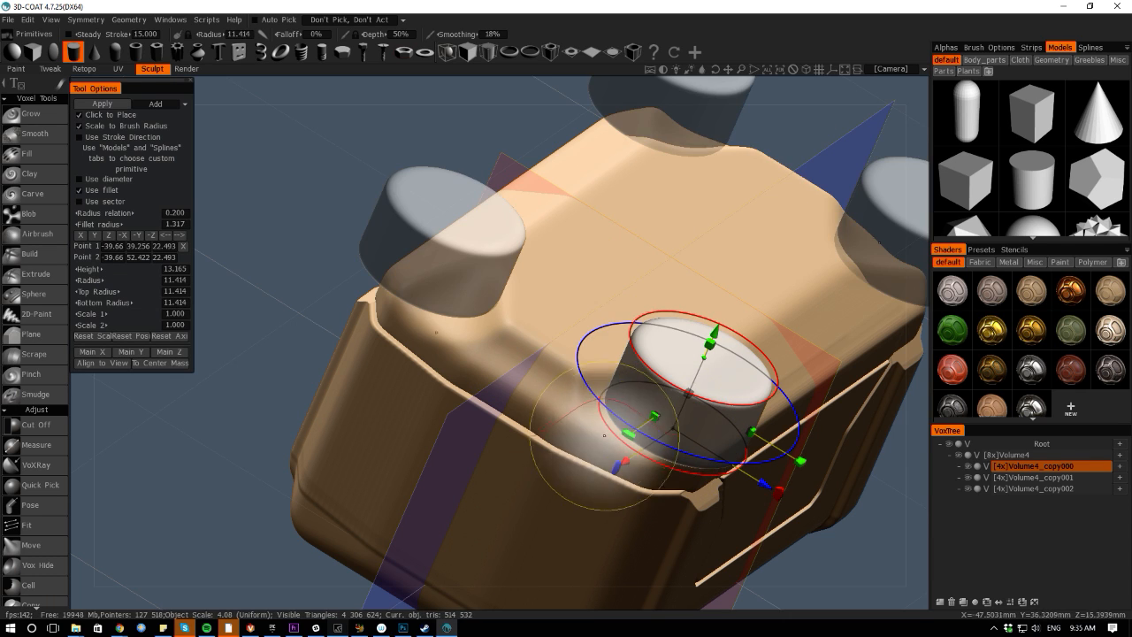
Place the cylinder with radius 2.983 on the lid's corner bevel, its base at -41.17, 38.498, 15.122
scroll(578, 410, "down", 11)
scroll(579, 409, "down", 3)
left_click(577, 412)
left_click(640, 423)
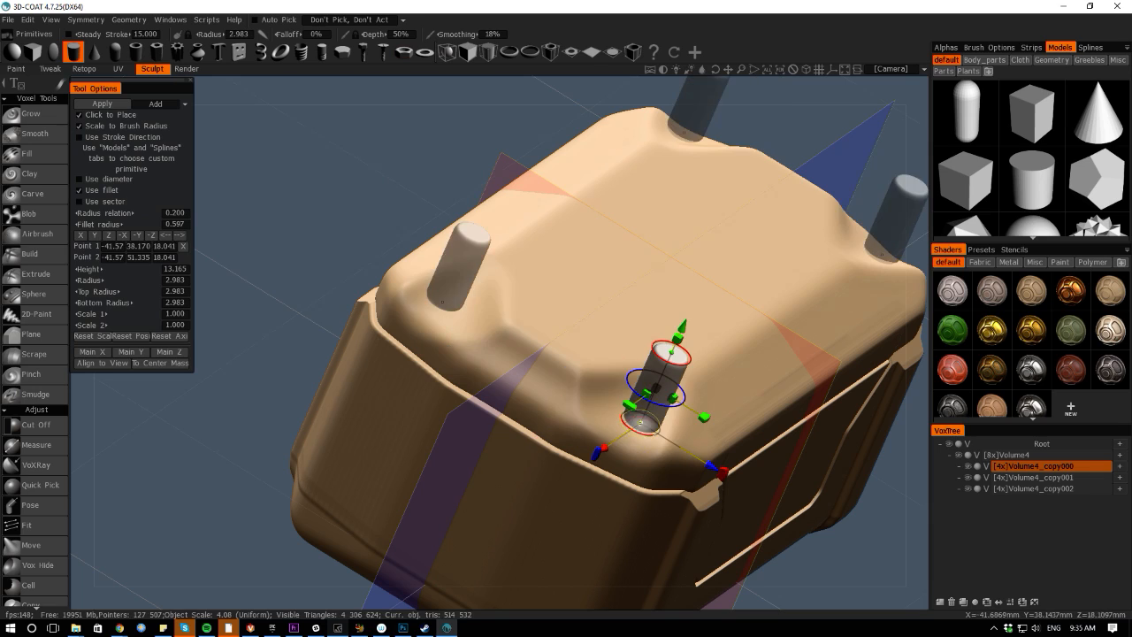
left_click_drag(645, 574, 497, 451, "alt")
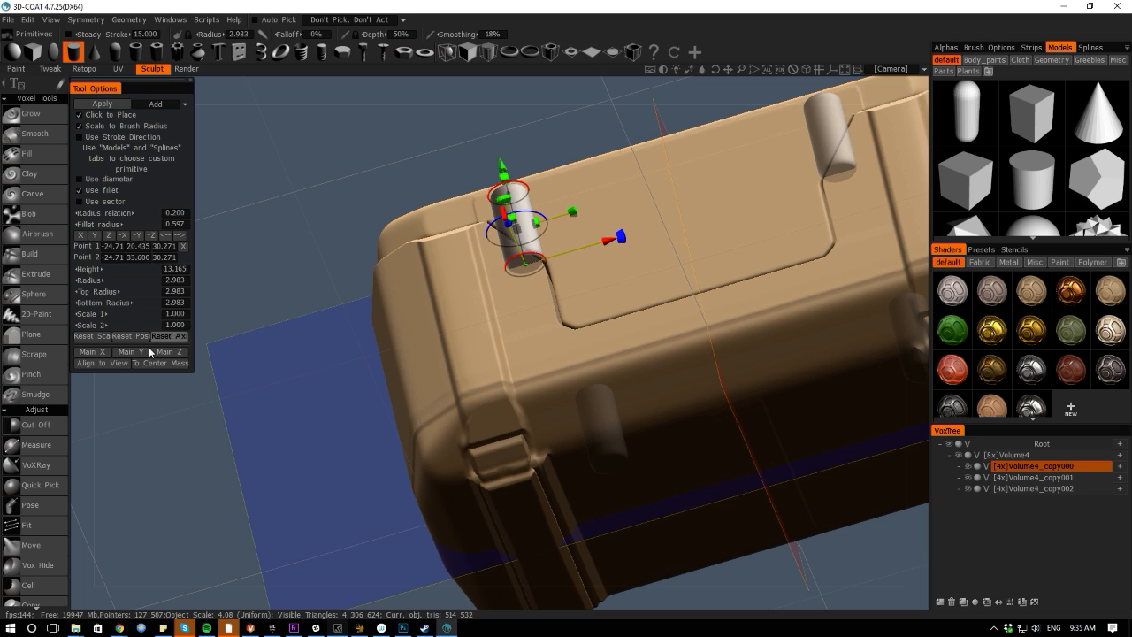
left_click_drag(141, 380, 345, 435, "alt")
left_click(658, 341)
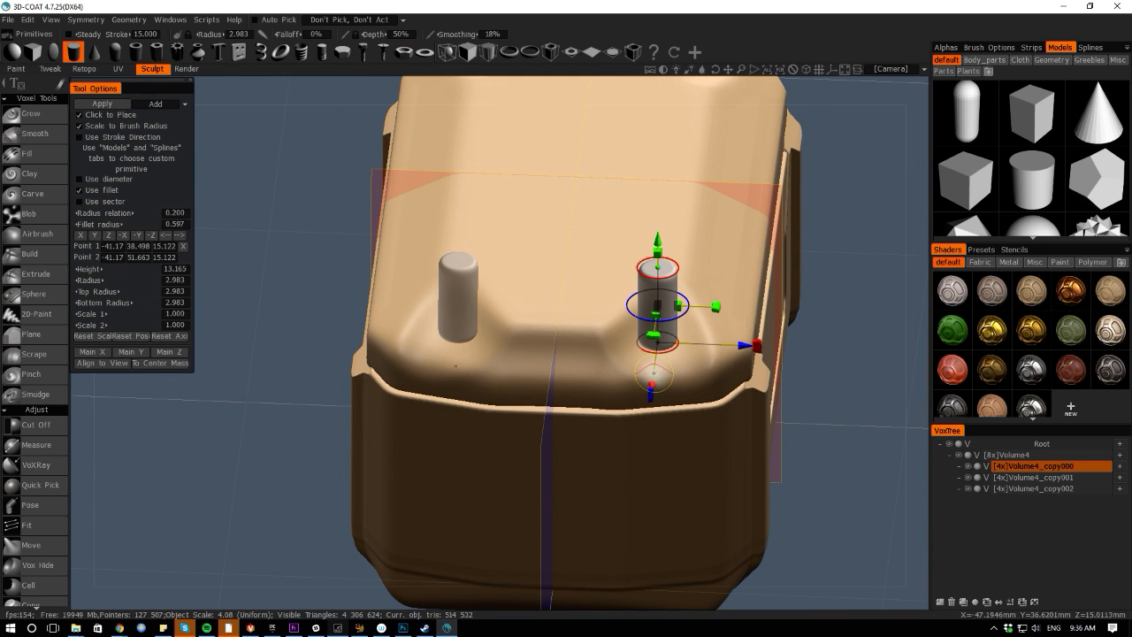
Tilt the cylinder outward to follow the lid's corner bevel and sink it into the lid
left_click_drag(745, 343, 810, 423)
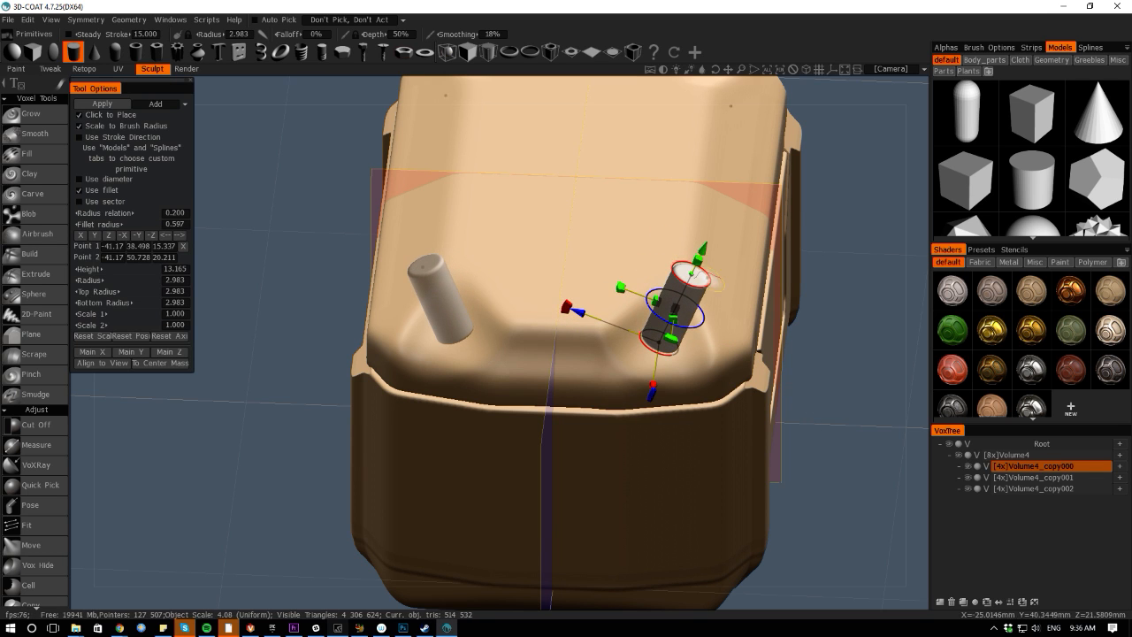
left_click_drag(702, 251, 679, 296)
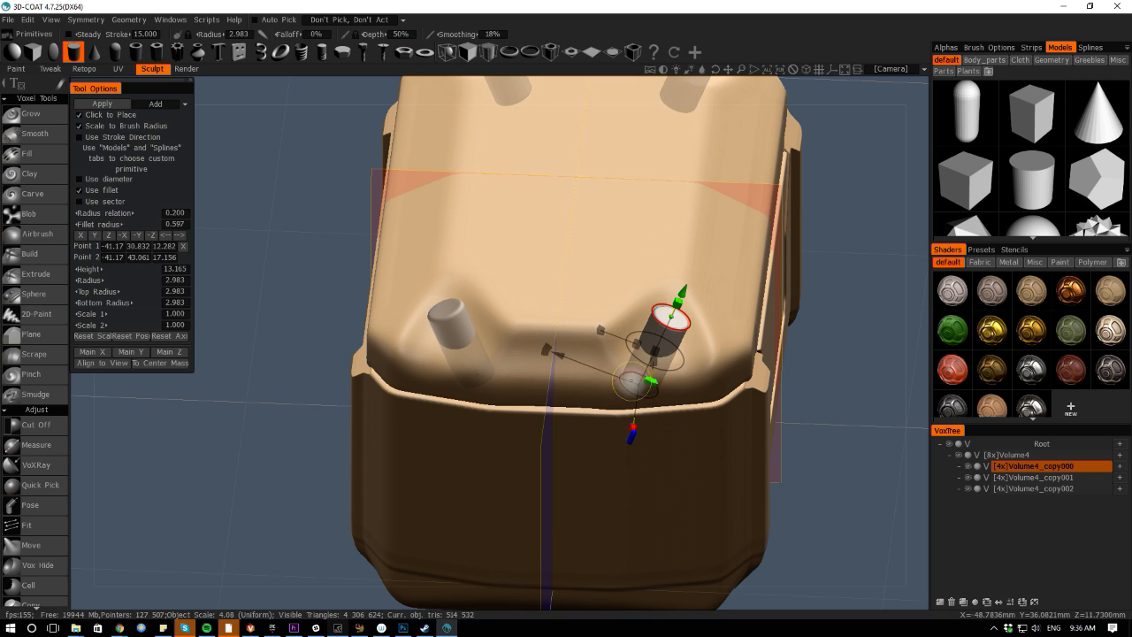
left_click_drag(628, 601, 464, 597, "alt")
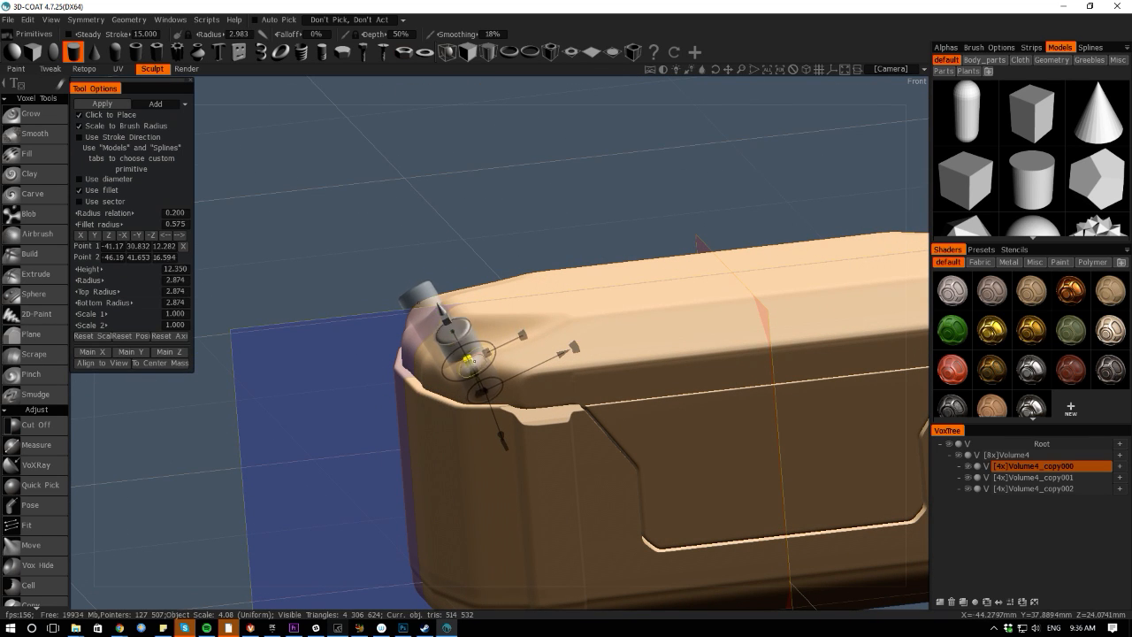
Widen the tilted cylinder to radius 3.818, shorten it to height 4.195 and move it inward on the bevel
mouse_move(474, 361)
left_mouse_down()
mouse_move(425, 313)
mouse_move(475, 380)
left_mouse_up()
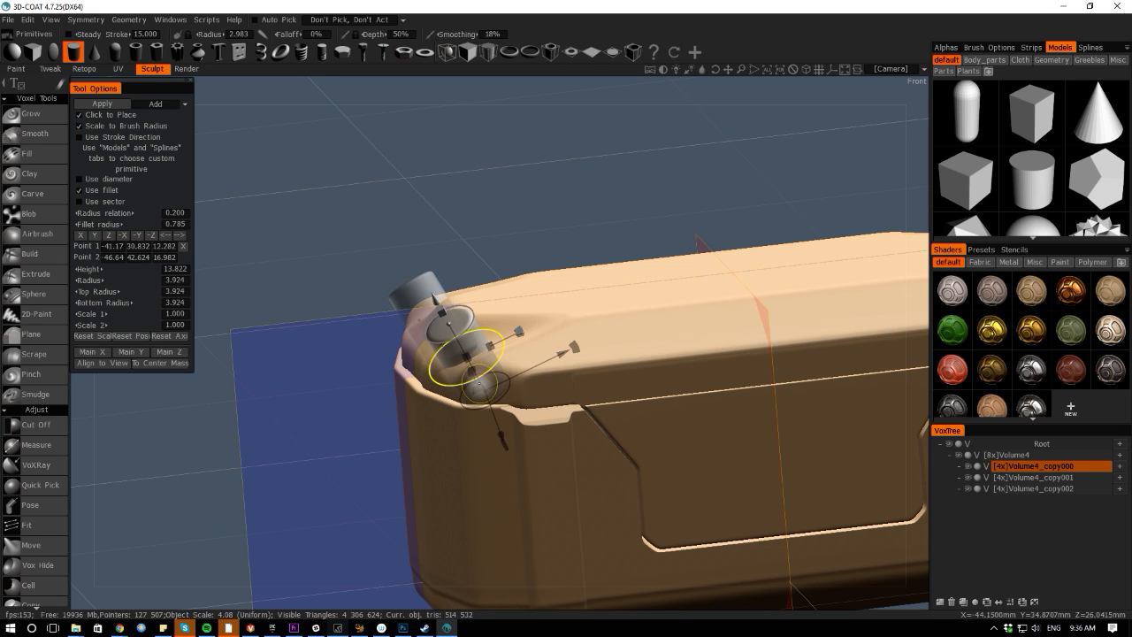
left_click_drag(566, 351, 579, 345)
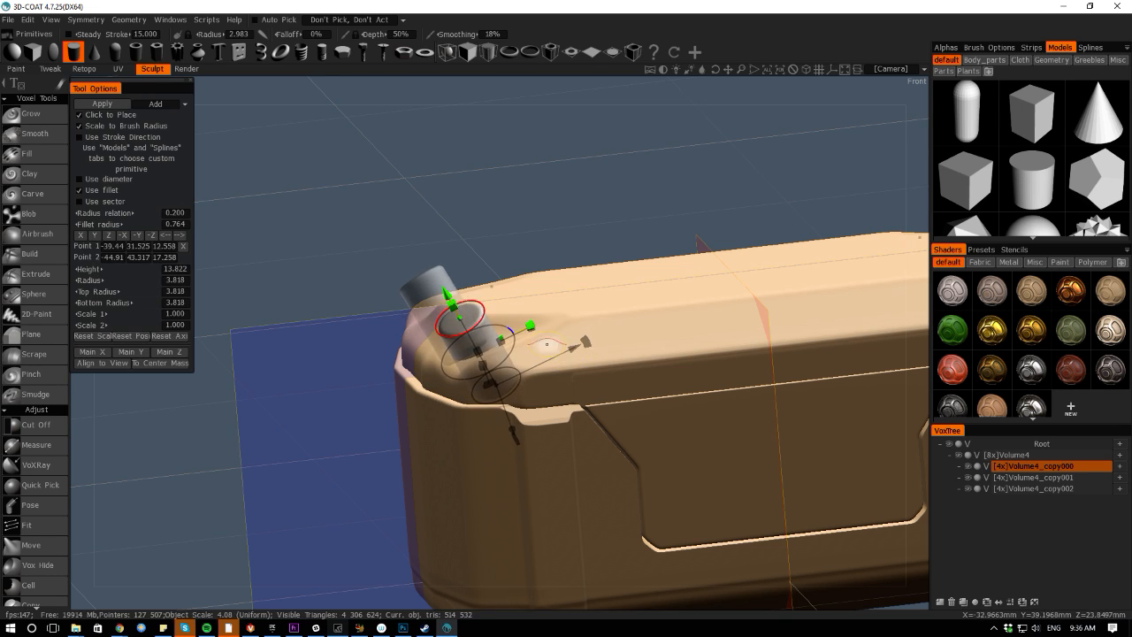
left_click_drag(452, 304, 474, 340)
left_click_drag(96, 414, 118, 369)
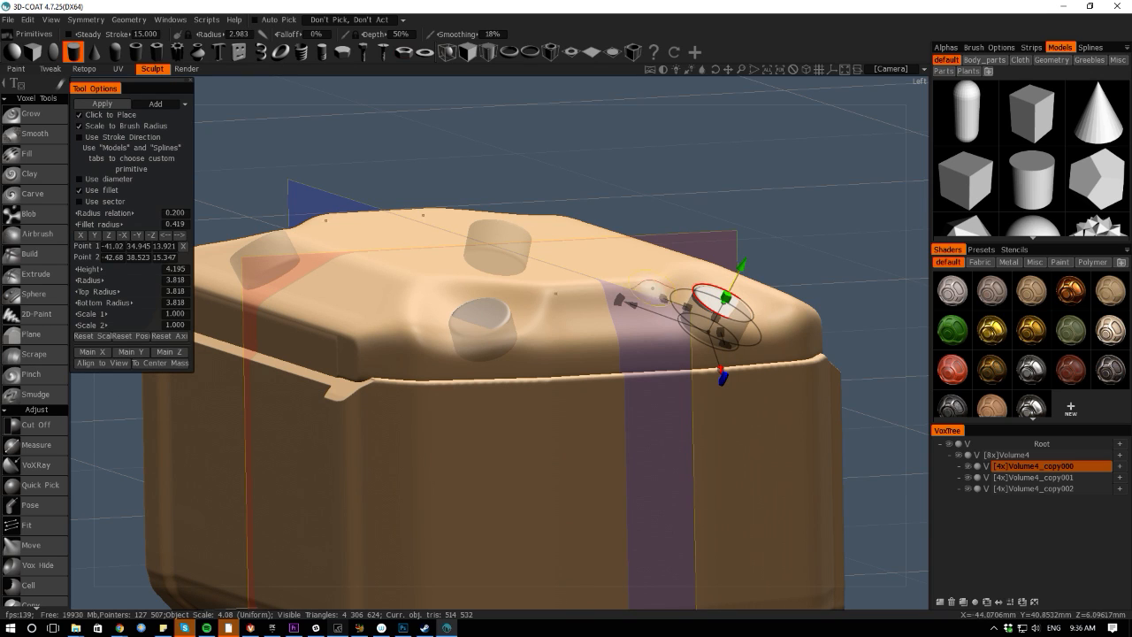
Align the short cylinder's tilt with the corner bevel and raise it along its axis to base height Y 35.736
left_click_drag(618, 299, 612, 317)
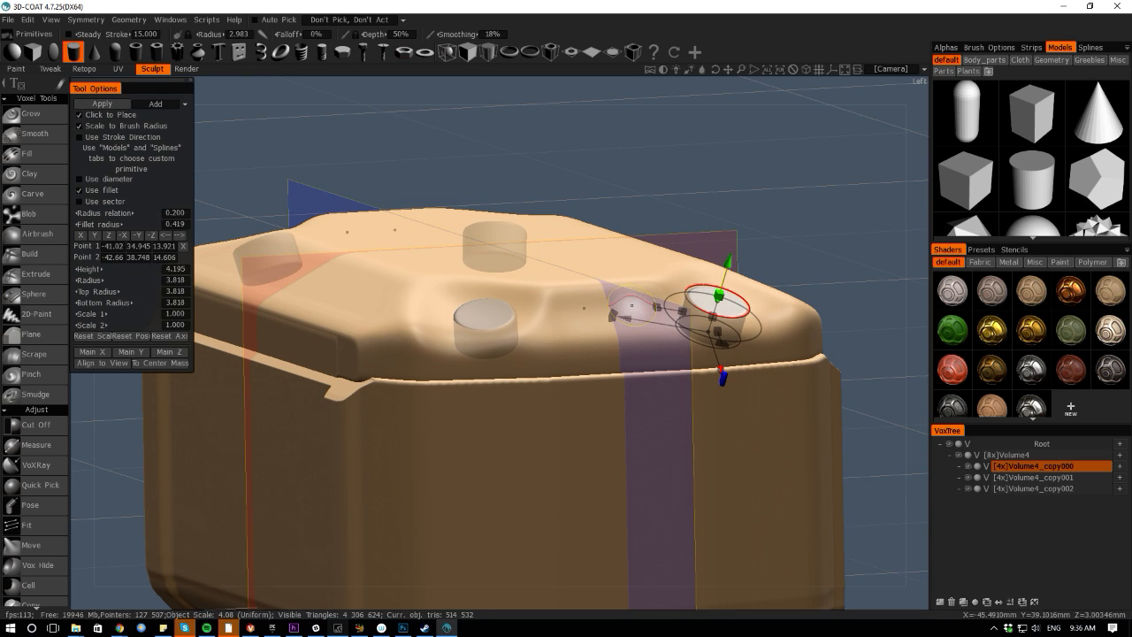
left_click_drag(723, 380, 726, 364)
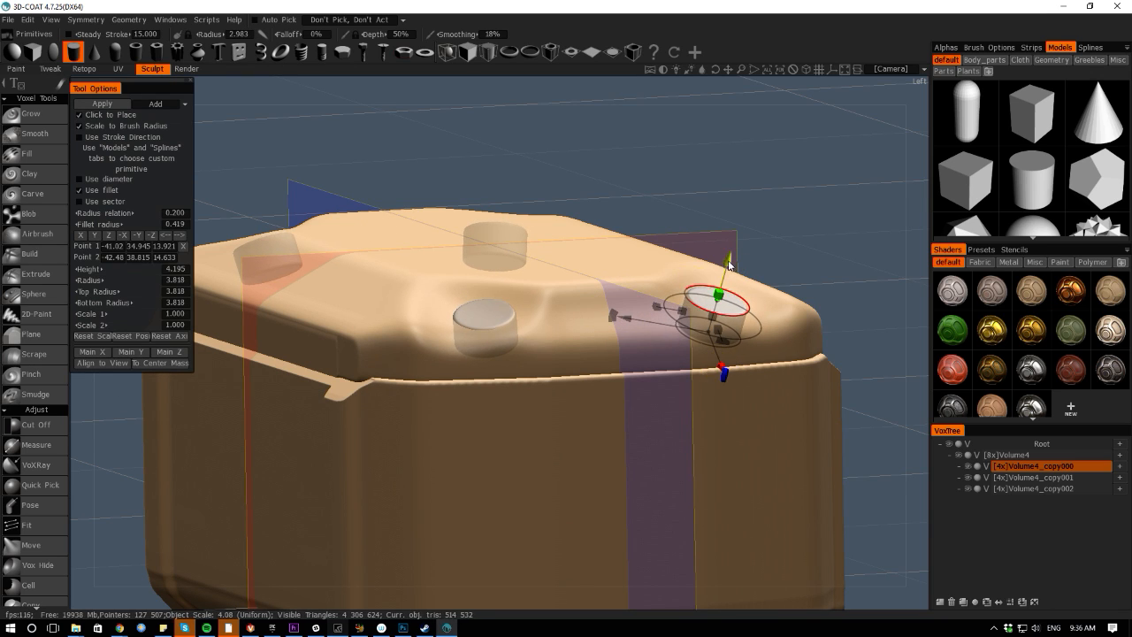
left_click_drag(730, 265, 731, 259)
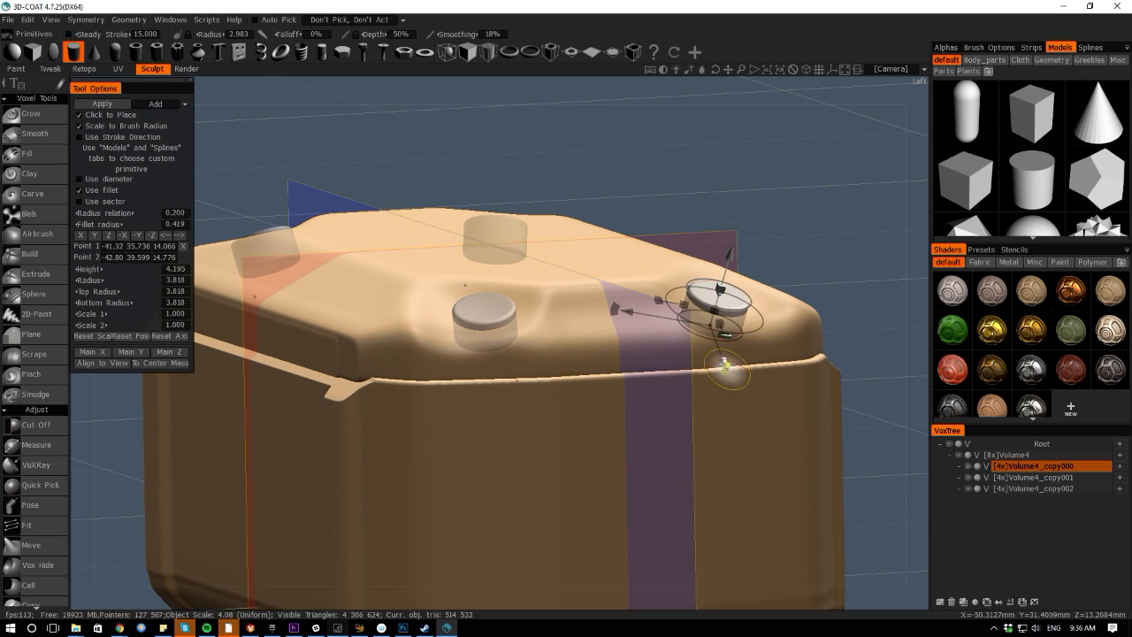
left_click_drag(724, 364, 725, 371)
Center the cylinder in the corner bevel, moving its base to -40.17, 36.036, 15.516
left_click_drag(584, 146, 593, 296)
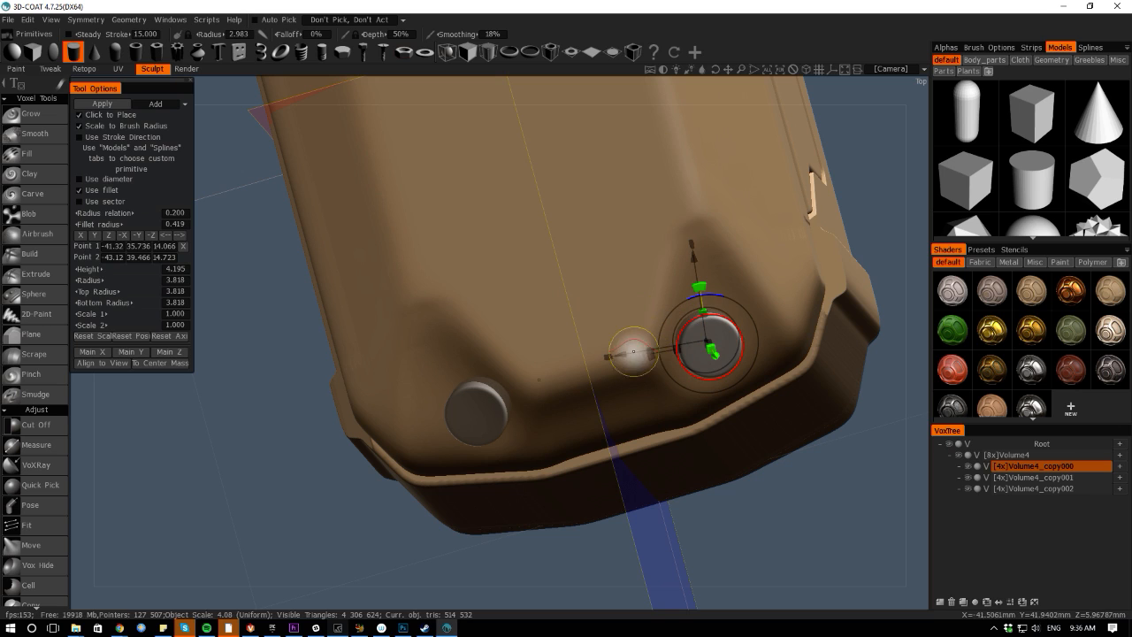
left_click_drag(614, 354, 631, 351)
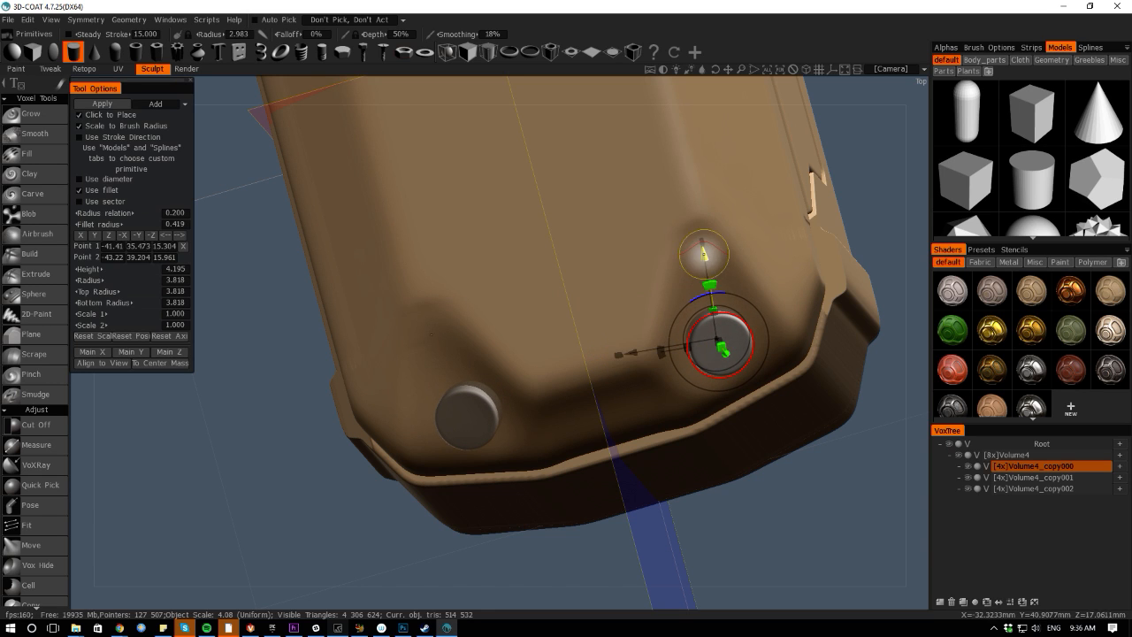
left_click_drag(702, 258, 697, 242)
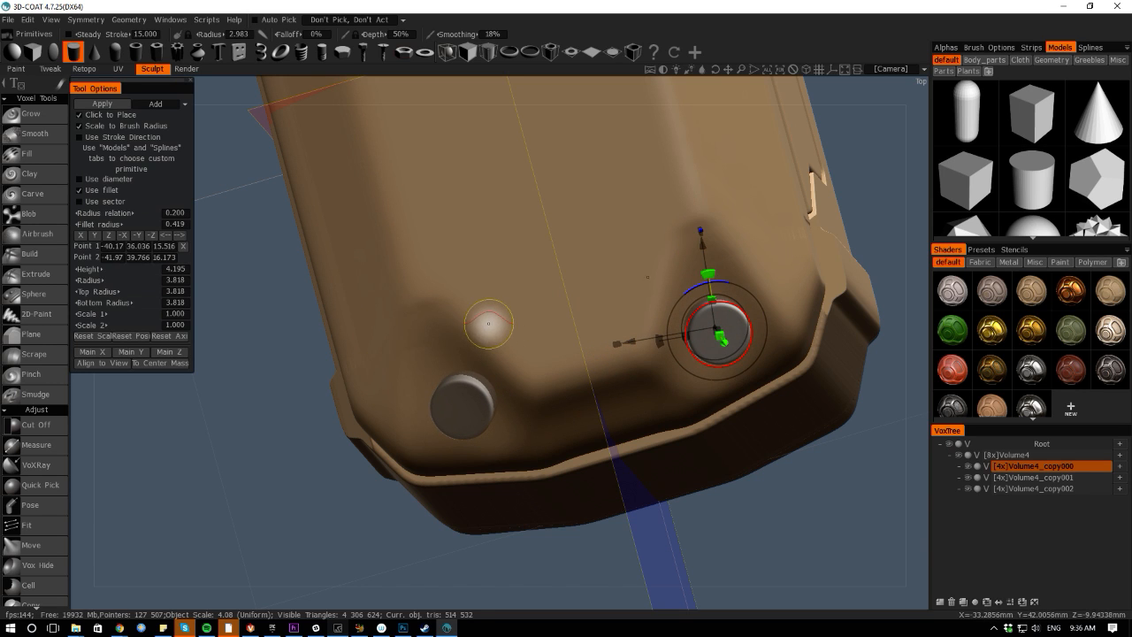
Set the cylinder's radius relation to 0.661 for a rounder fillet and enlarge its radius to 4.960
left_click_drag(544, 570, 372, 469)
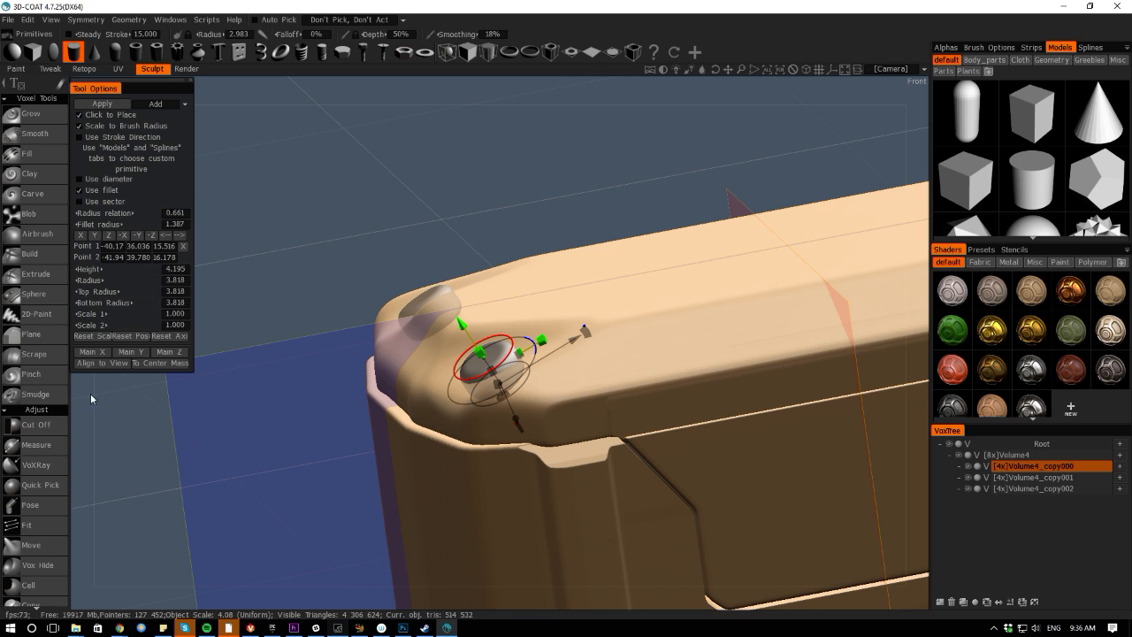
left_click_drag(90, 393, 151, 385)
left_click_drag(596, 383, 612, 378)
left_click_drag(133, 381, 247, 477)
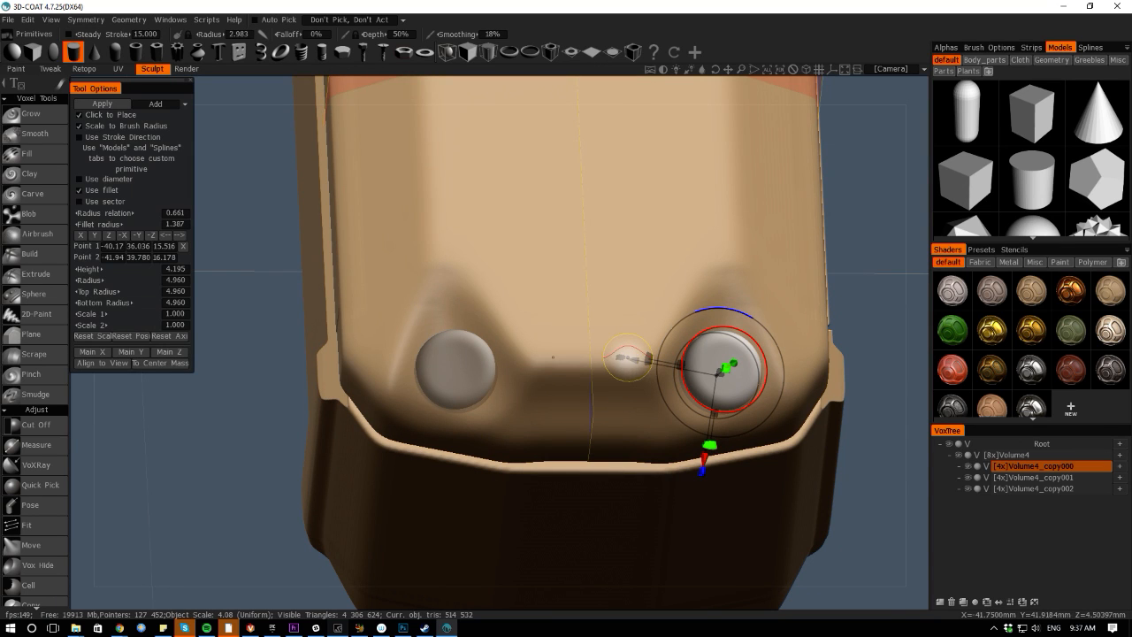
Fine-tune the cylinder's tilt to end point -41.84, 39.840, 16.118 and taper its top radius to 3.193
left_click_drag(622, 359, 617, 359)
left_click_drag(703, 470, 714, 470)
left_click_drag(827, 539, 832, 423)
left_click_drag(876, 526, 765, 513)
right_click_drag(294, 419, 141, 208)
left_click_drag(281, 405, 276, 478)
mouse_move(260, 384)
right_mouse_down()
mouse_move(351, 454)
mouse_move(446, 489)
right_mouse_up()
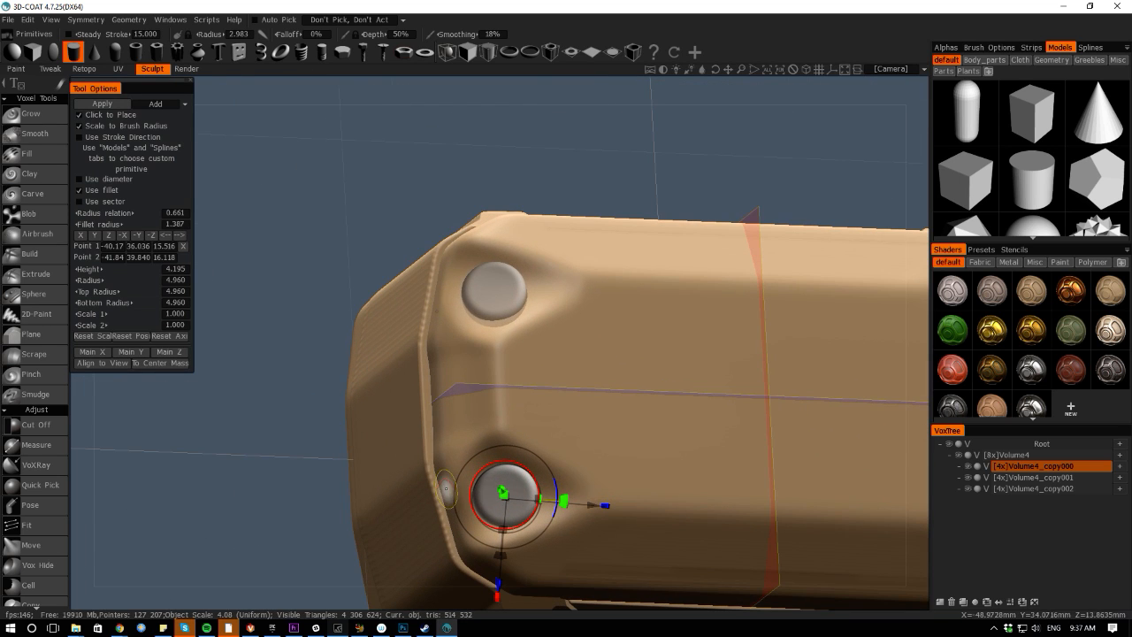
left_click_drag(471, 503, 486, 502)
Try a smaller stud with top radius 2.246, bottom radius 3.489, height 3.150 and radius relation 0.880, and add it to the lid
left_click_drag(188, 409, 256, 308)
left_click_drag(584, 398, 586, 392)
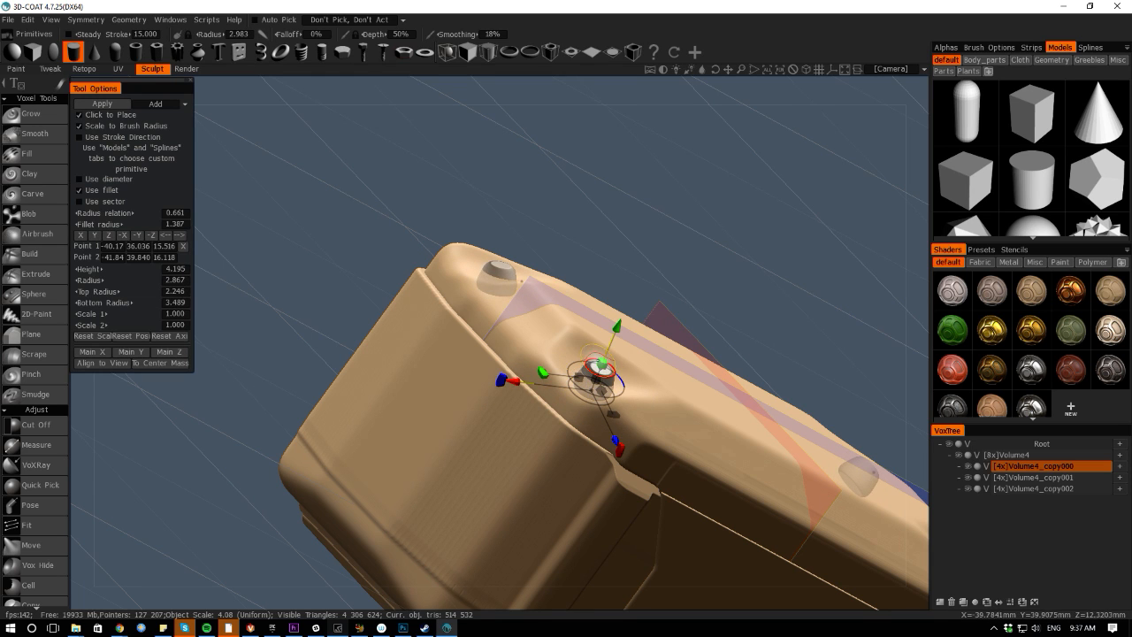
left_click_drag(281, 320, 187, 257)
left_click_drag(570, 356, 573, 358)
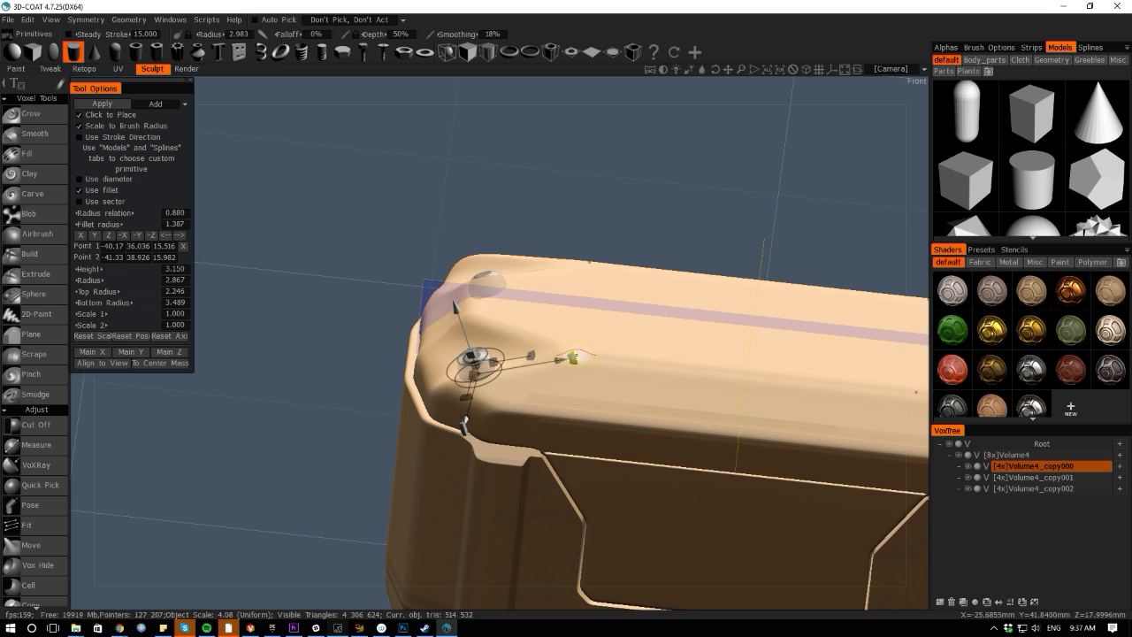
left_click_drag(369, 367, 299, 405)
right_click_drag(299, 405, 310, 442)
middle_click_drag(310, 442, 354, 402)
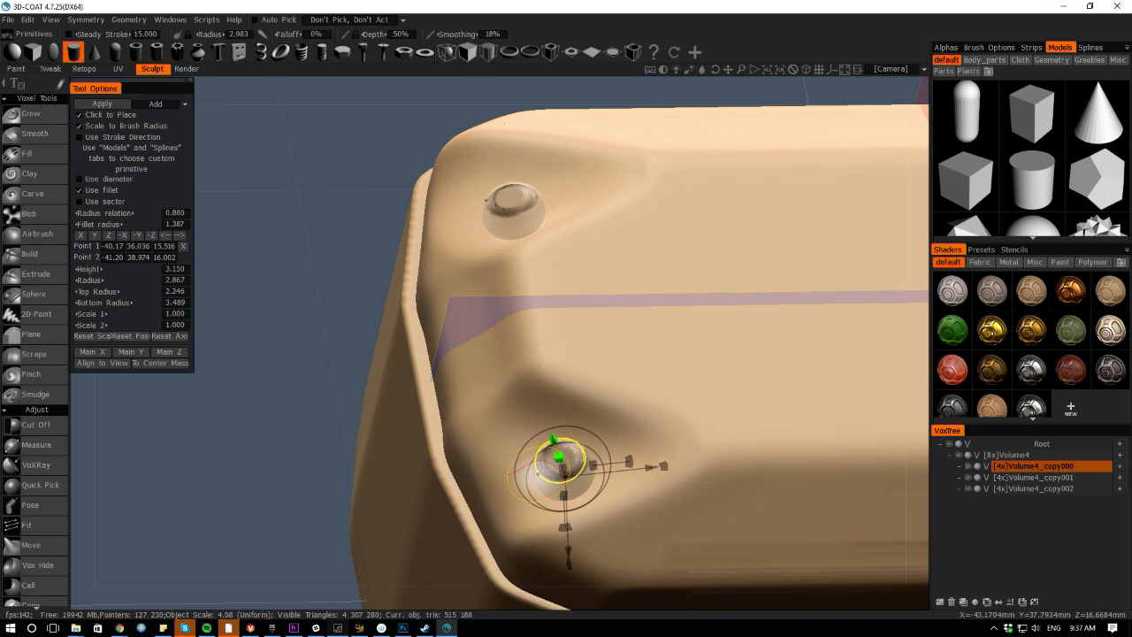
Undo the extra cylinder placement, the addition to the lid and the size reduction of the studs
left_click(540, 475)
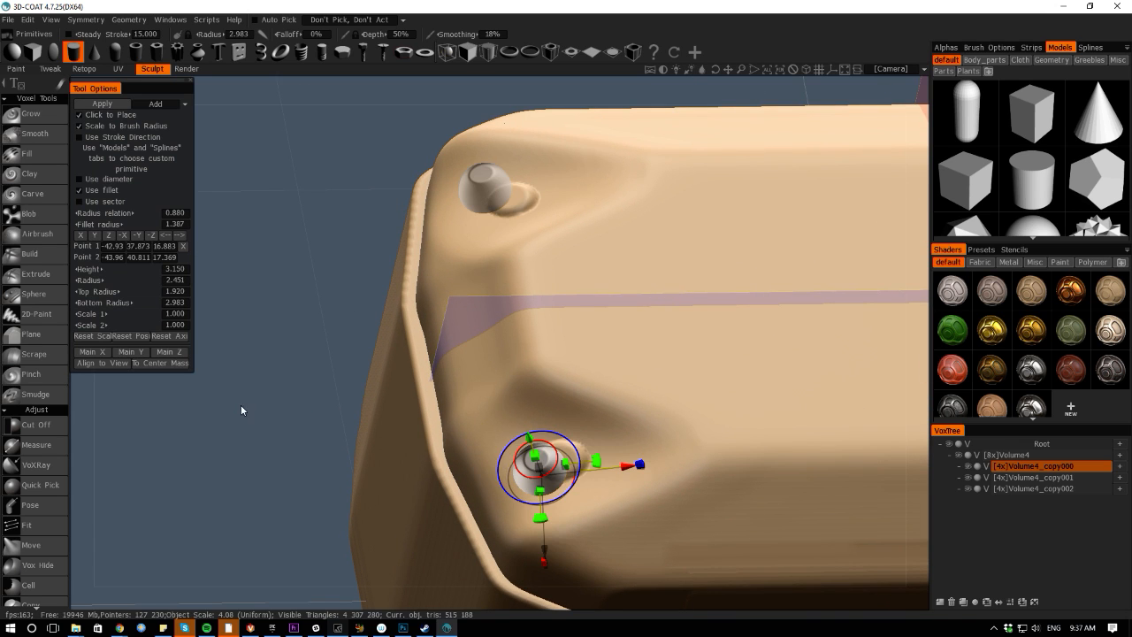
right_click_drag(241, 404, 203, 332)
left_click_drag(202, 332, 341, 465)
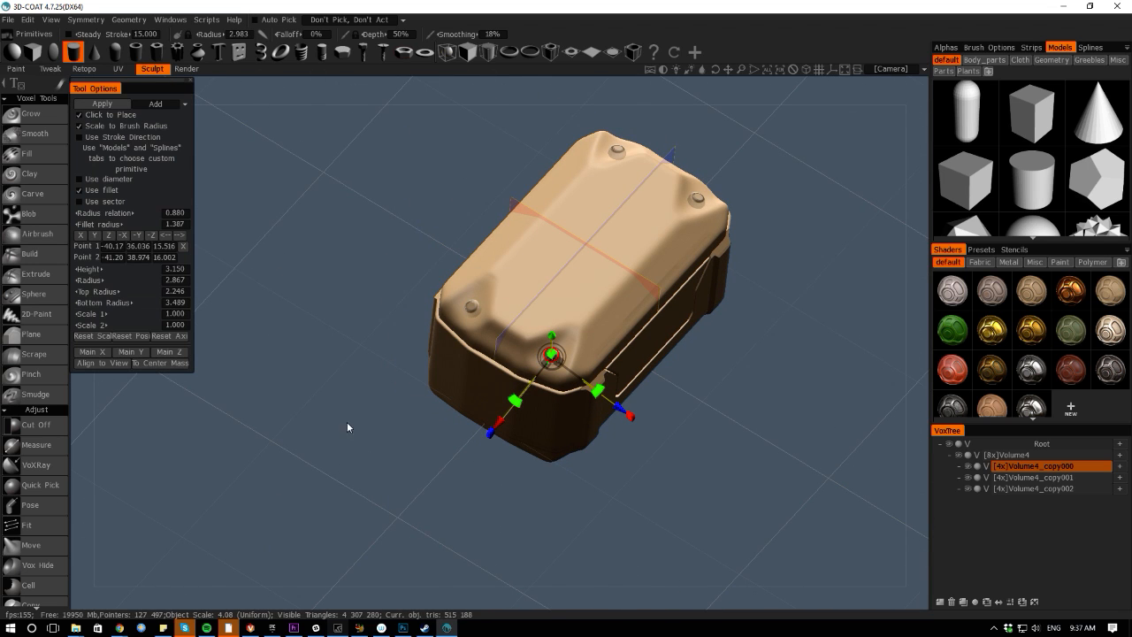
right_click_drag(357, 417, 458, 505)
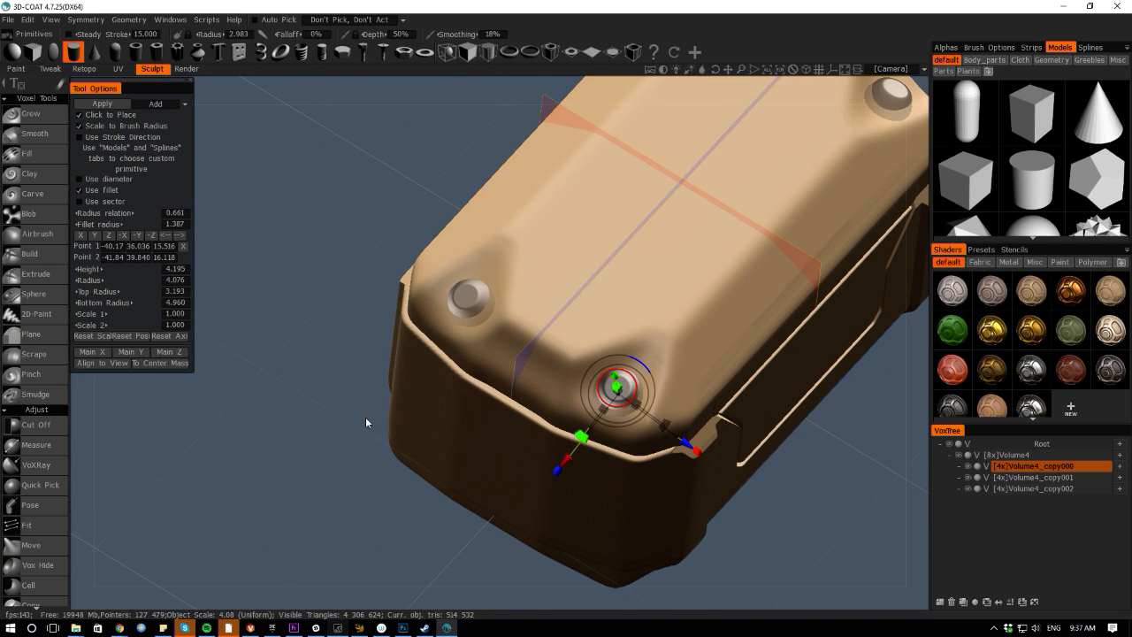
Reset the cylinder primitive's scale and position to their default values
key("space")
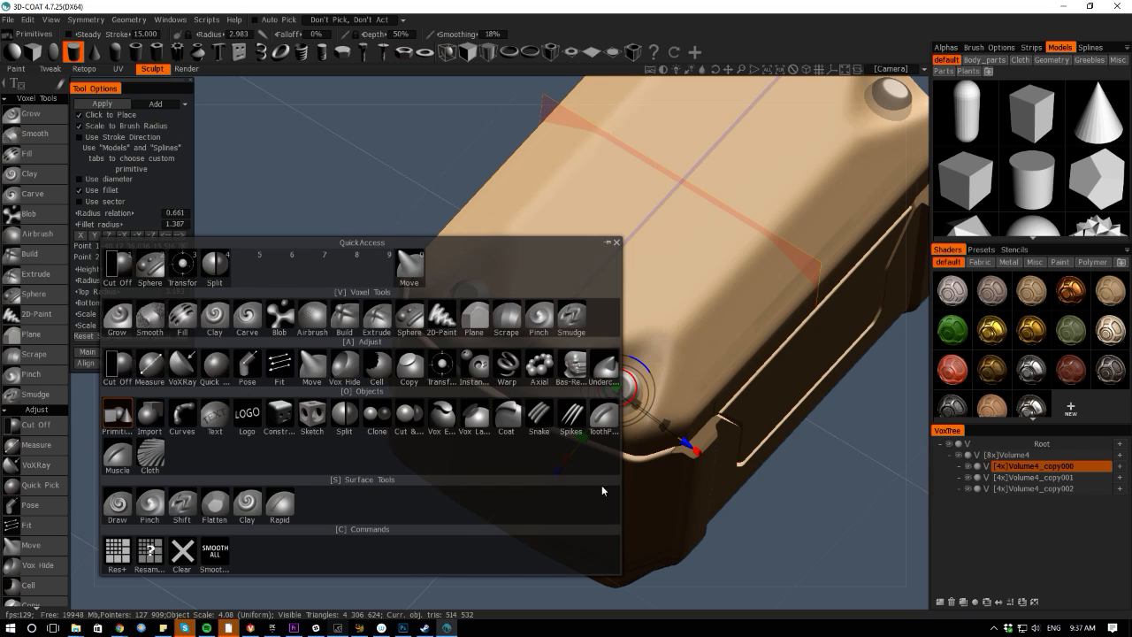
left_click_drag(749, 536, 669, 480)
right_click_drag(266, 380, 202, 315)
left_click_drag(203, 315, 295, 423)
middle_click_drag(294, 289, 427, 441)
left_click(476, 309)
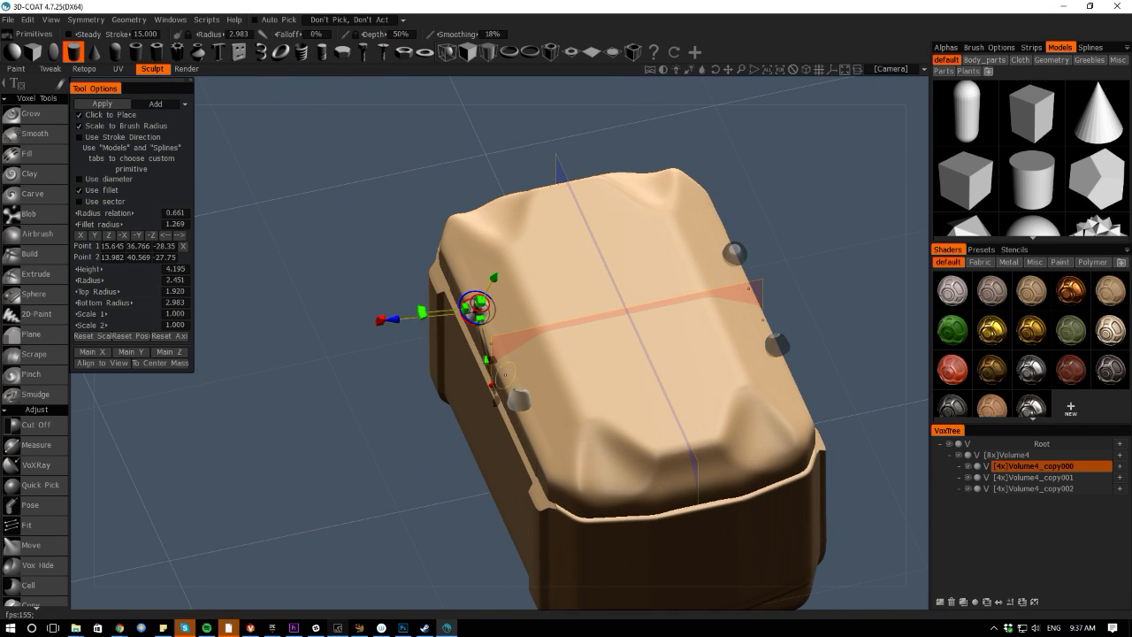
left_click(542, 429)
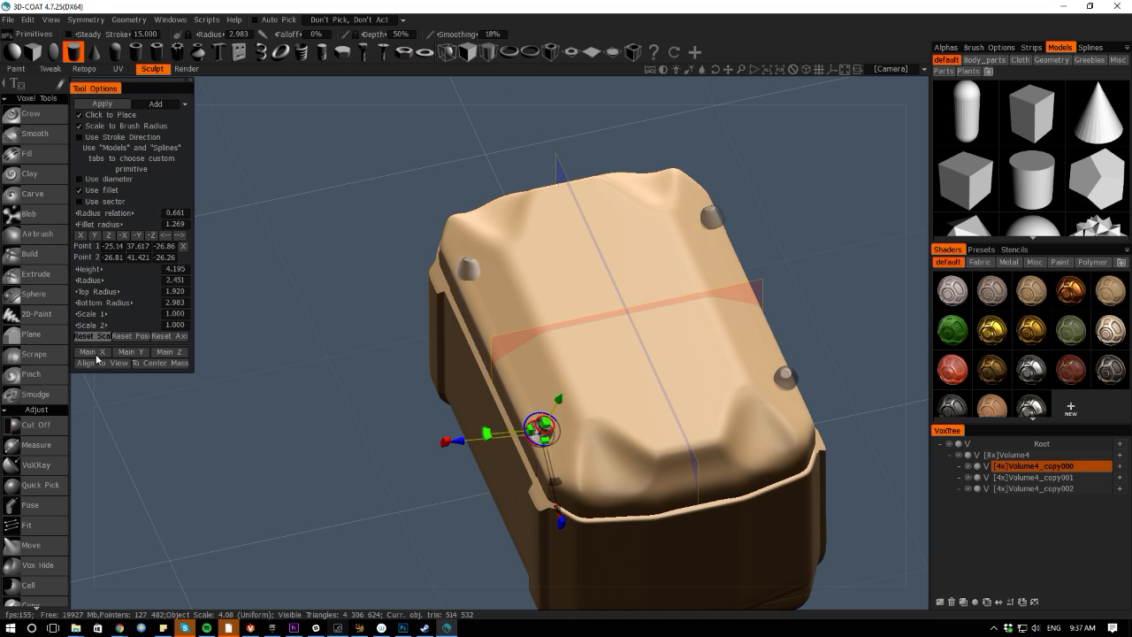
left_click(91, 337)
left_click(147, 337)
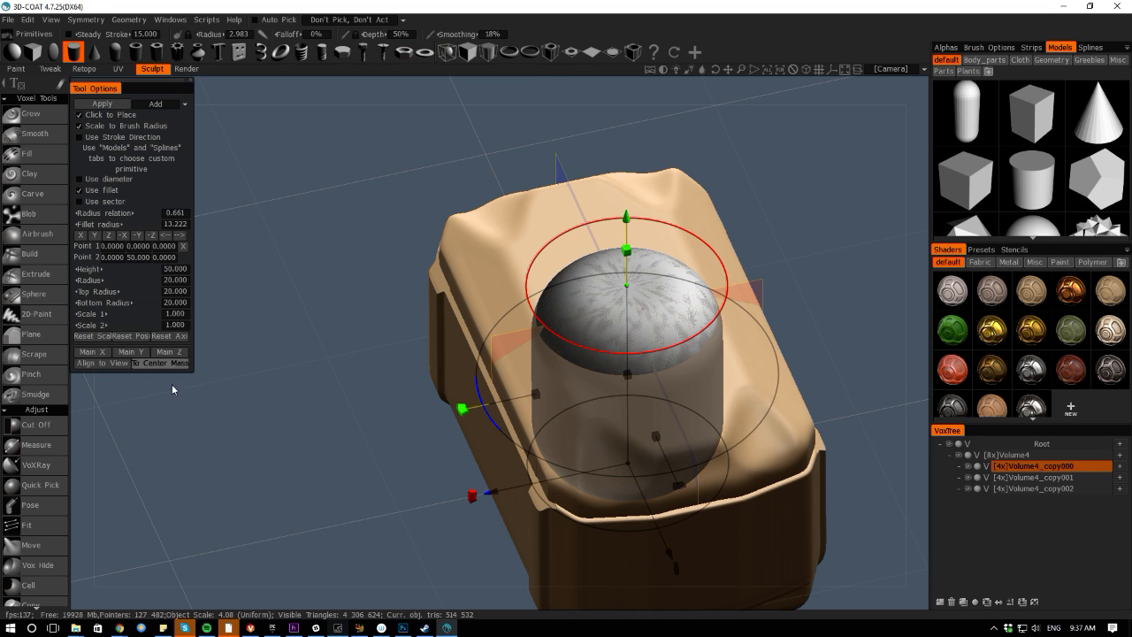
Place the upright cylinder outside the case's long side at -34.88, 0.0462, -31.31 with radius 2.983 and height 50
left_click_drag(294, 401, 345, 372)
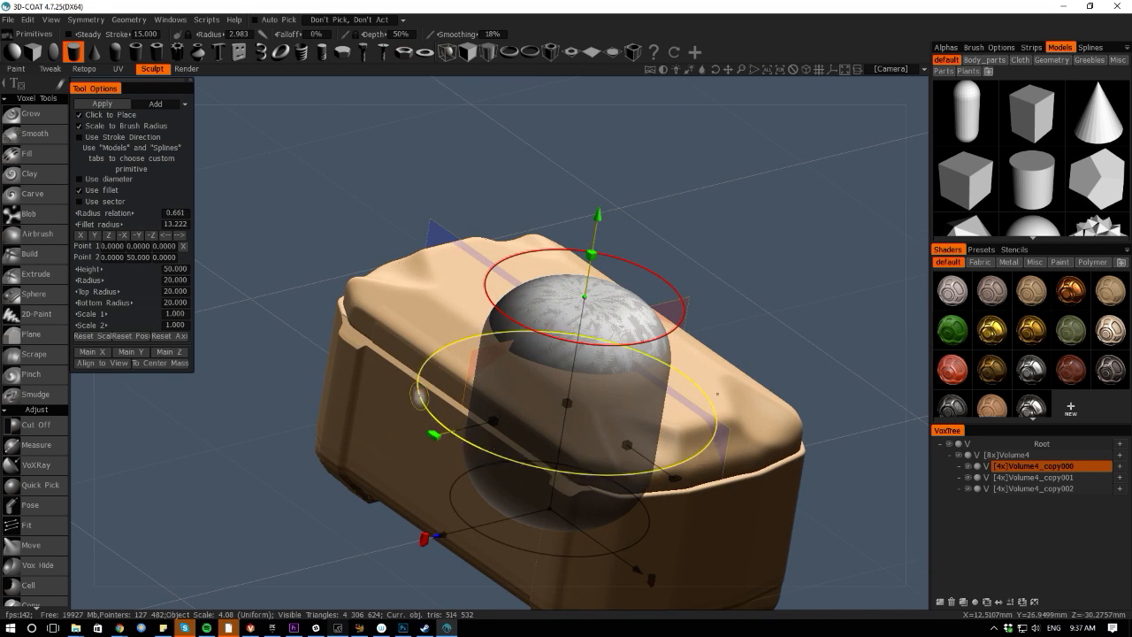
left_click_drag(441, 534, 319, 560)
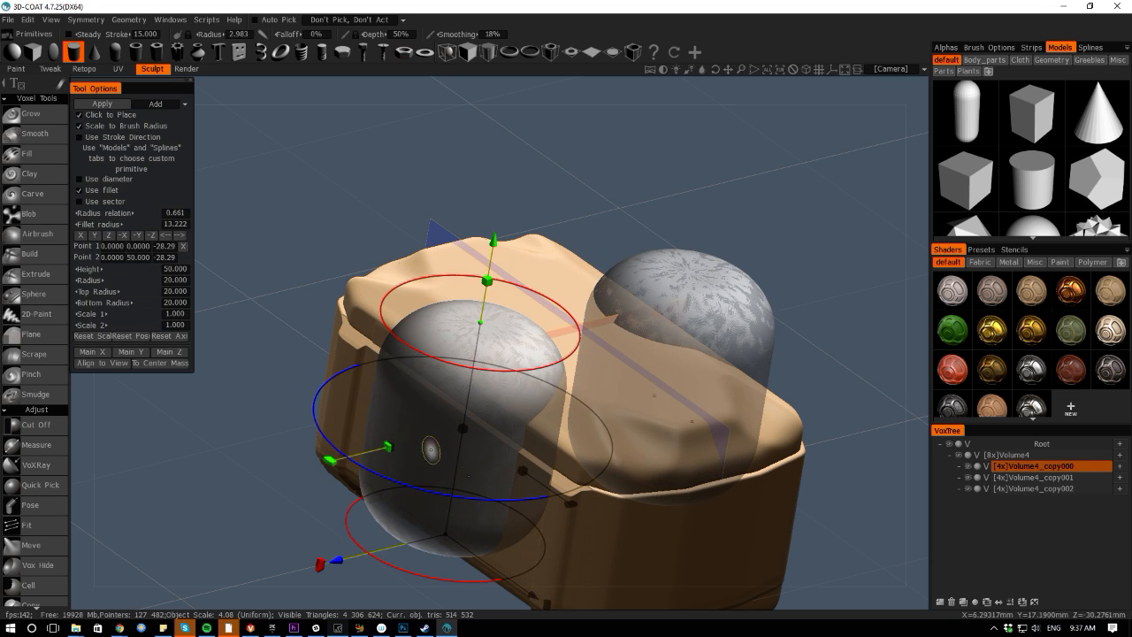
left_click_drag(232, 334, 218, 320, "shift")
middle_click_drag(218, 320, 305, 214)
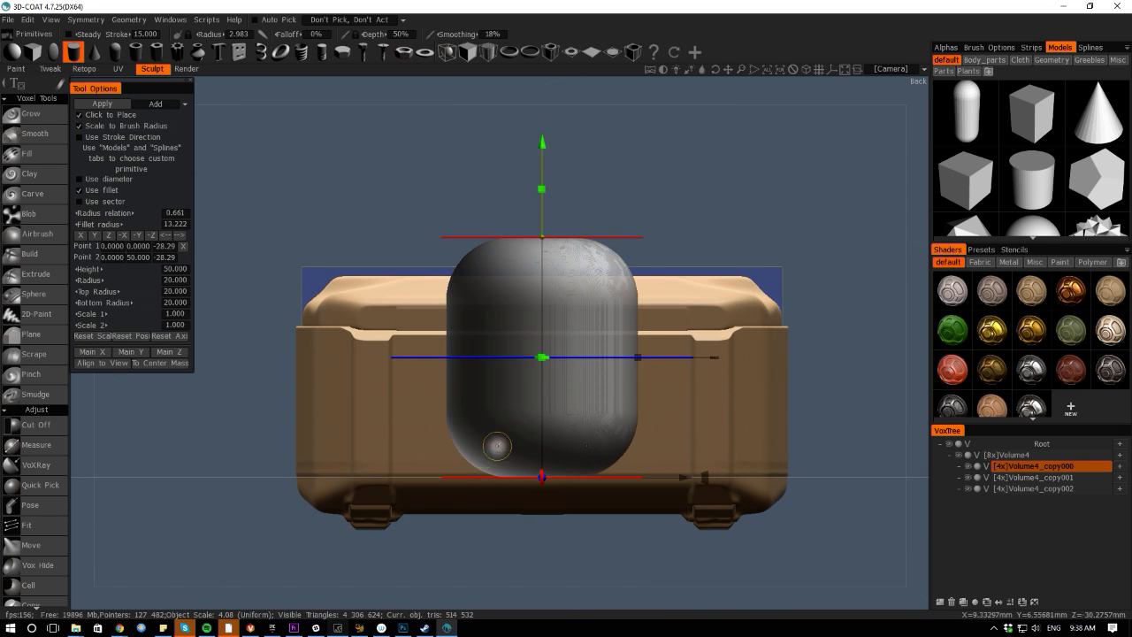
left_click(704, 475)
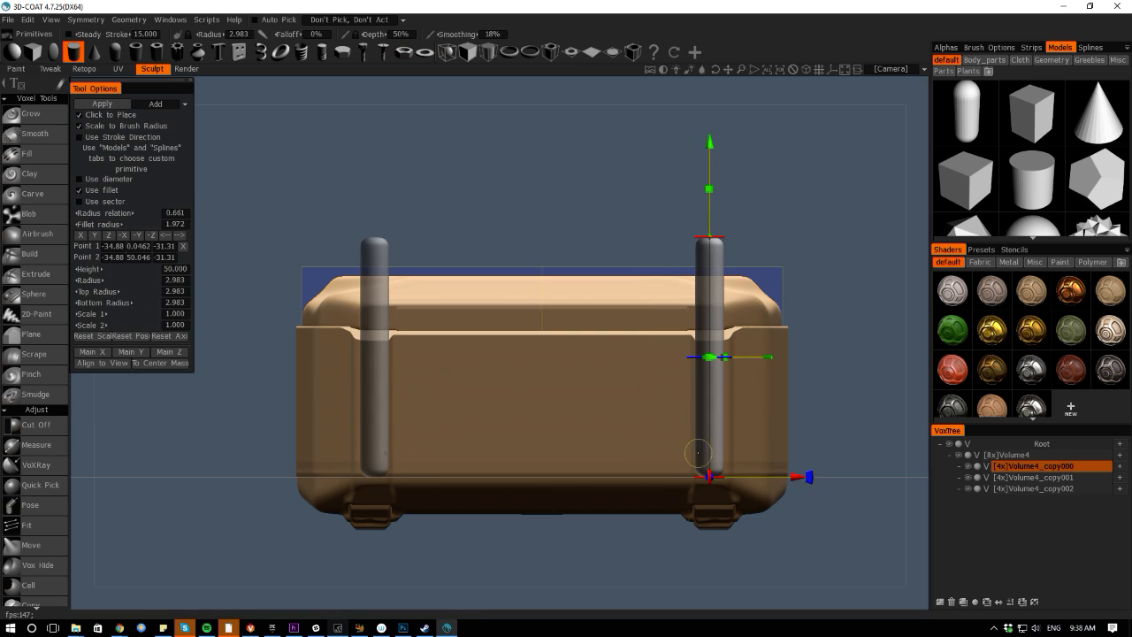
With Click to Place and the fillet off, lay the cylinder horizontally along the case's long side and raise it to Y 36.453
left_click(79, 116)
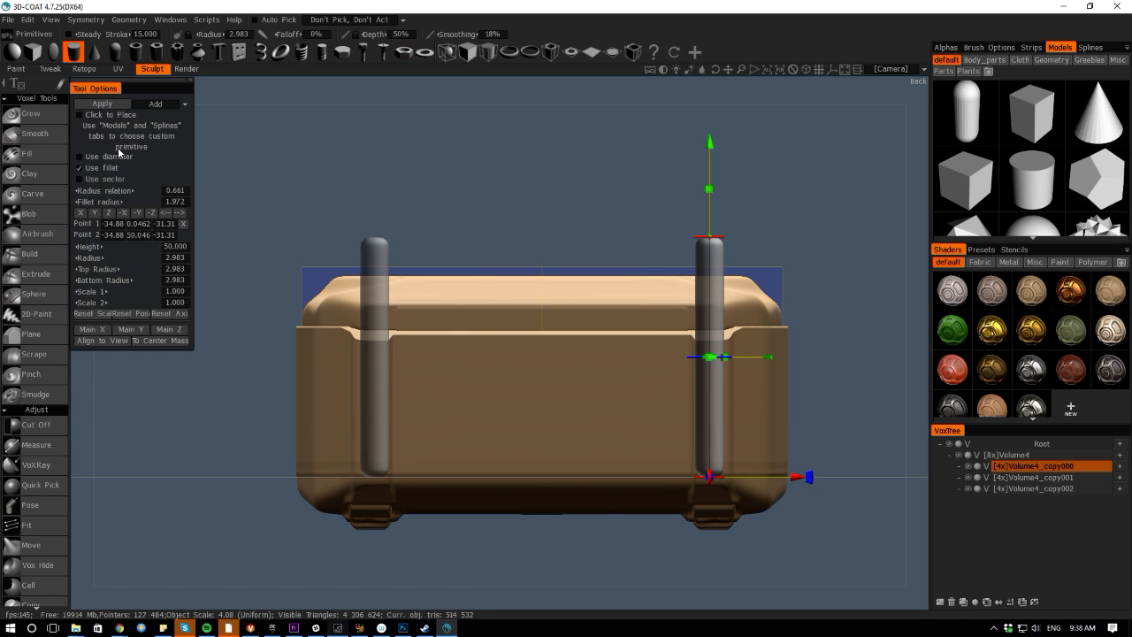
left_click_drag(811, 479, 817, 333)
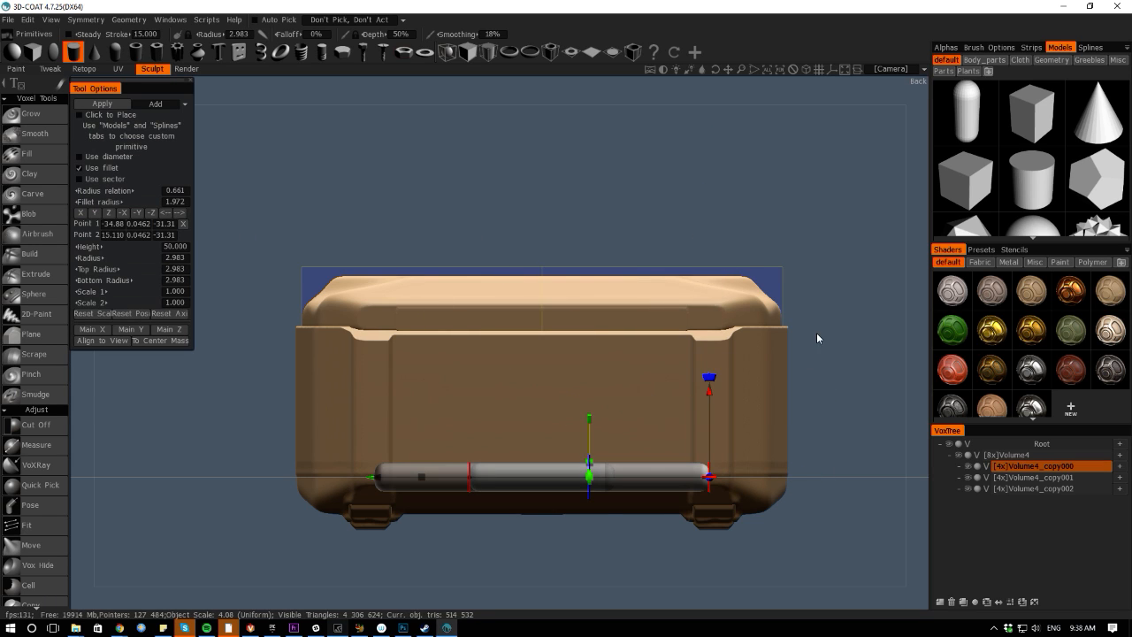
left_click_drag(205, 288, 197, 341)
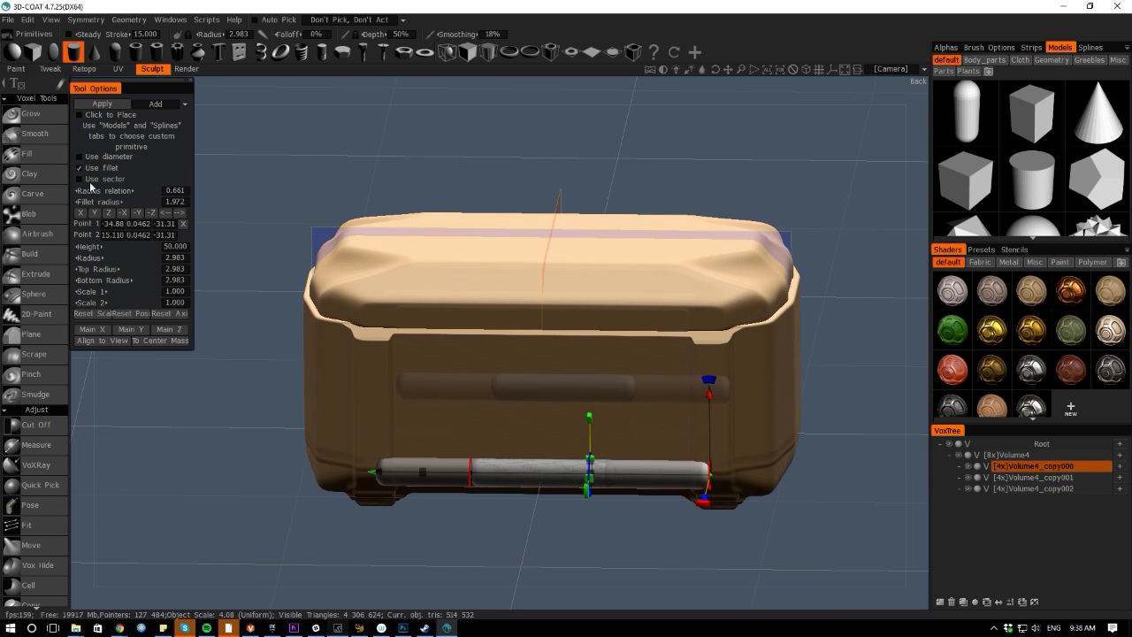
left_click(79, 167)
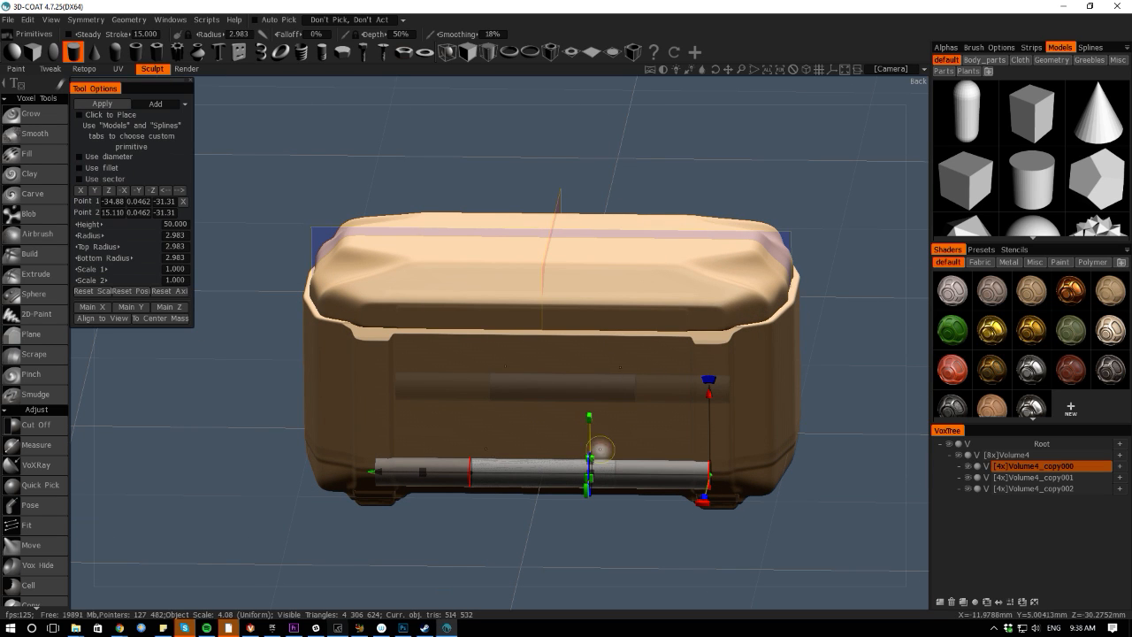
left_click_drag(716, 396, 716, 233)
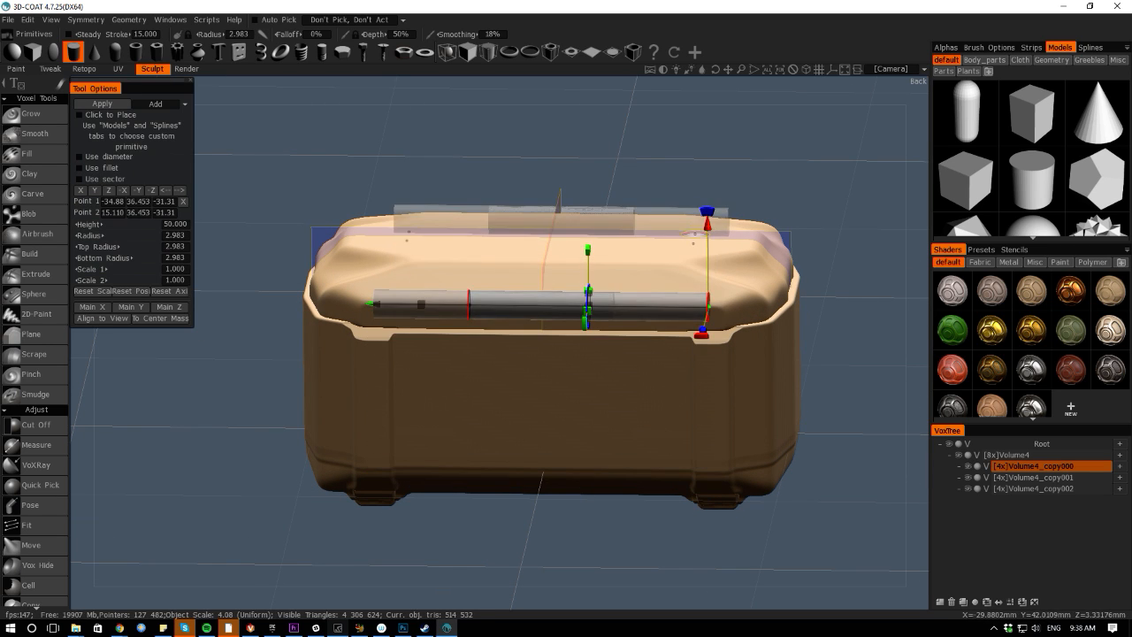
Slide the horizontal cylinder along the lid's long side so it spans X -29.94 to 20.054
left_click_drag(221, 438, 219, 539)
scroll(324, 494, "up", 3)
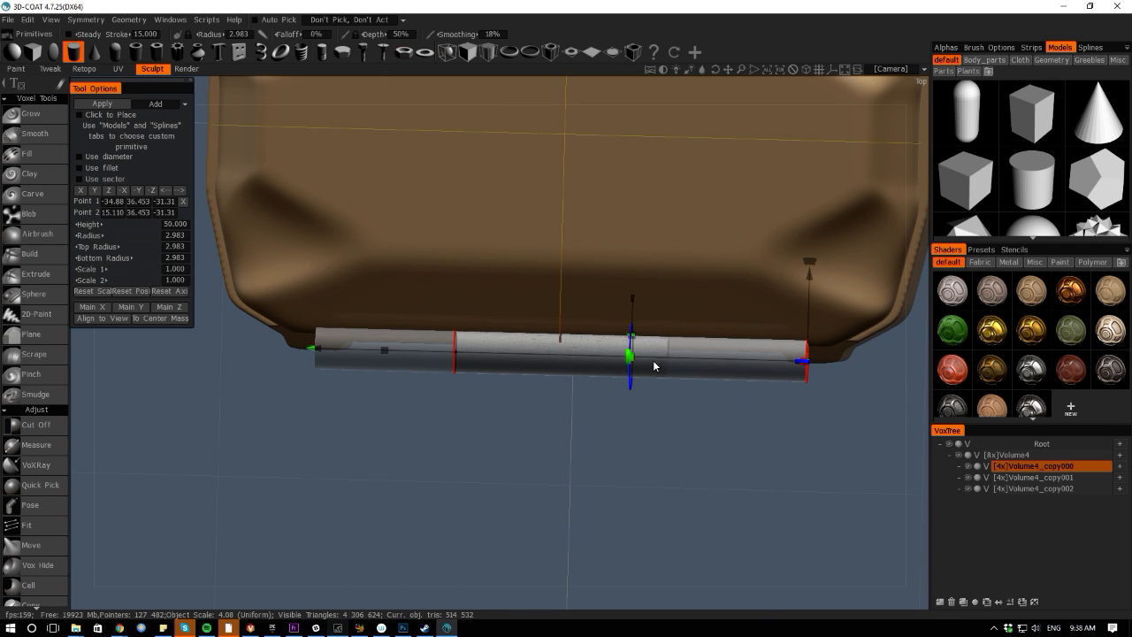
left_click_drag(695, 331, 495, 359)
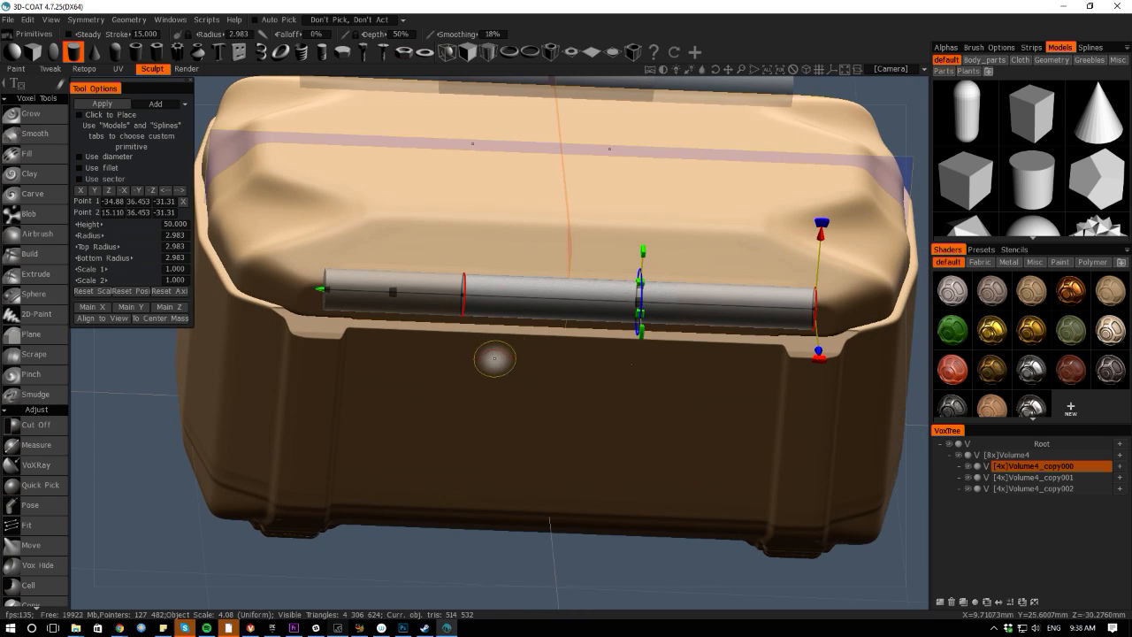
left_click_drag(320, 286, 285, 289)
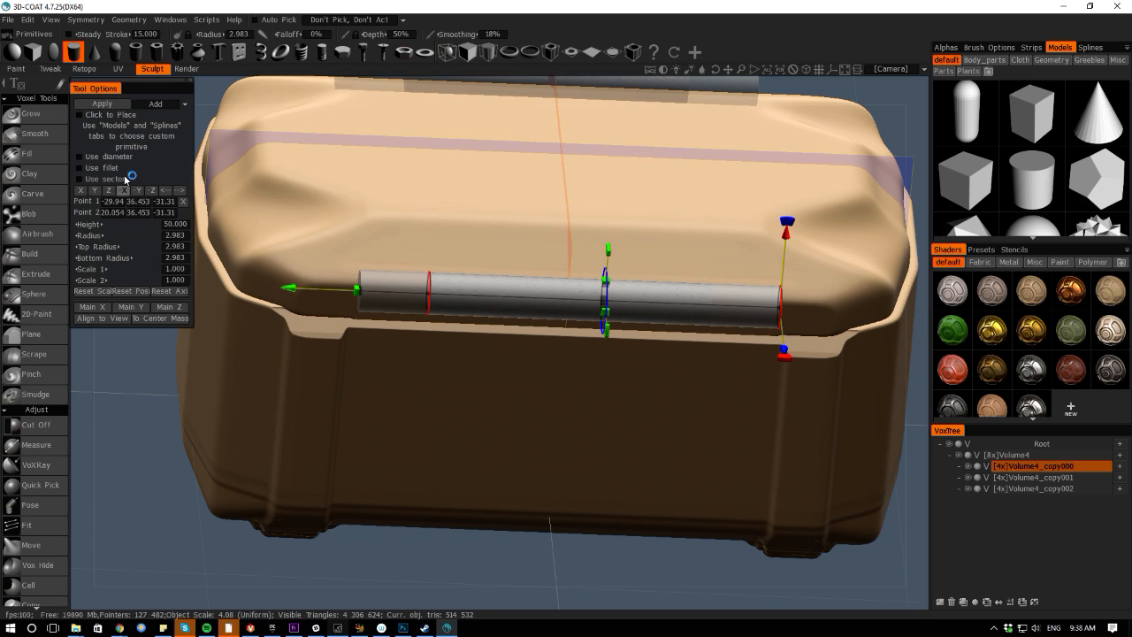
Fillet the cylinder with radius relation 0.526, shift it to Z -29.30 and cut a long recess into the lid's sides
left_click(80, 167)
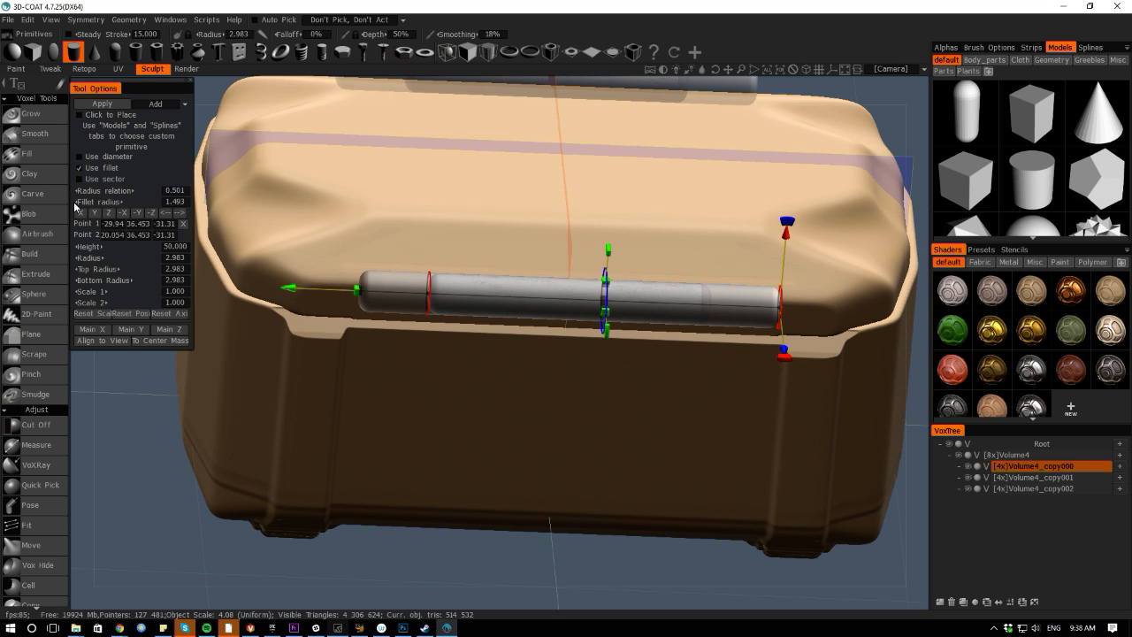
left_click(75, 204)
left_click_drag(502, 515, 673, 586, "alt")
left_click_drag(548, 318, 540, 310)
left_click_drag(585, 507, 292, 305, "alt")
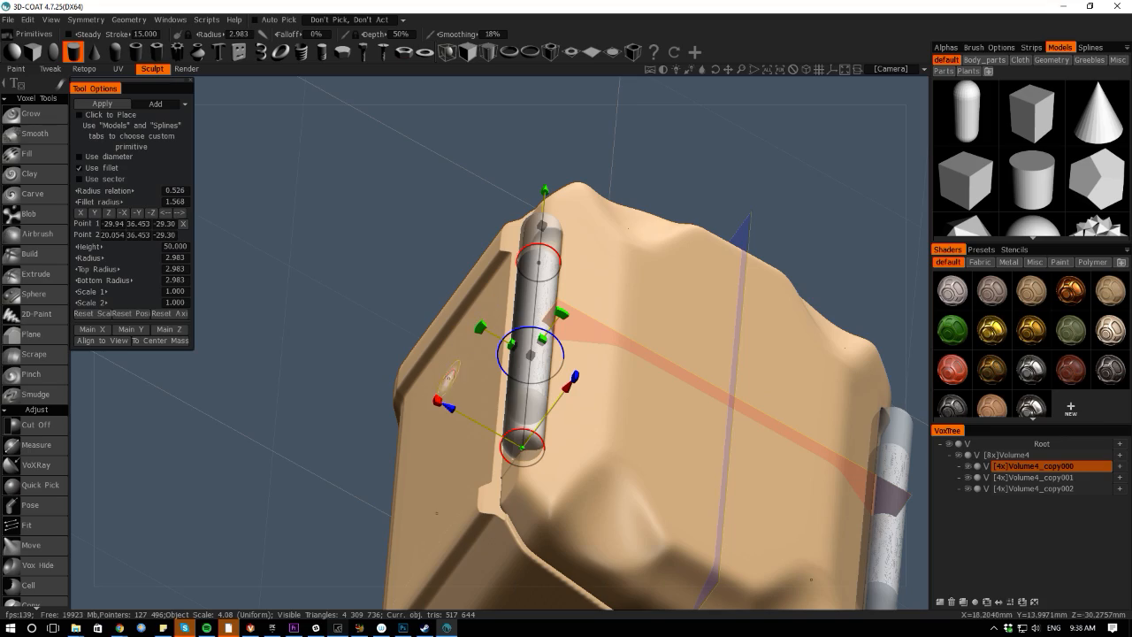
Move the cylinder away from the lid to Z -54.91 and rotate it to lie across the case's width
left_click_drag(449, 405, 204, 320, "alt")
middle_click_drag(204, 320, 310, 422, "alt")
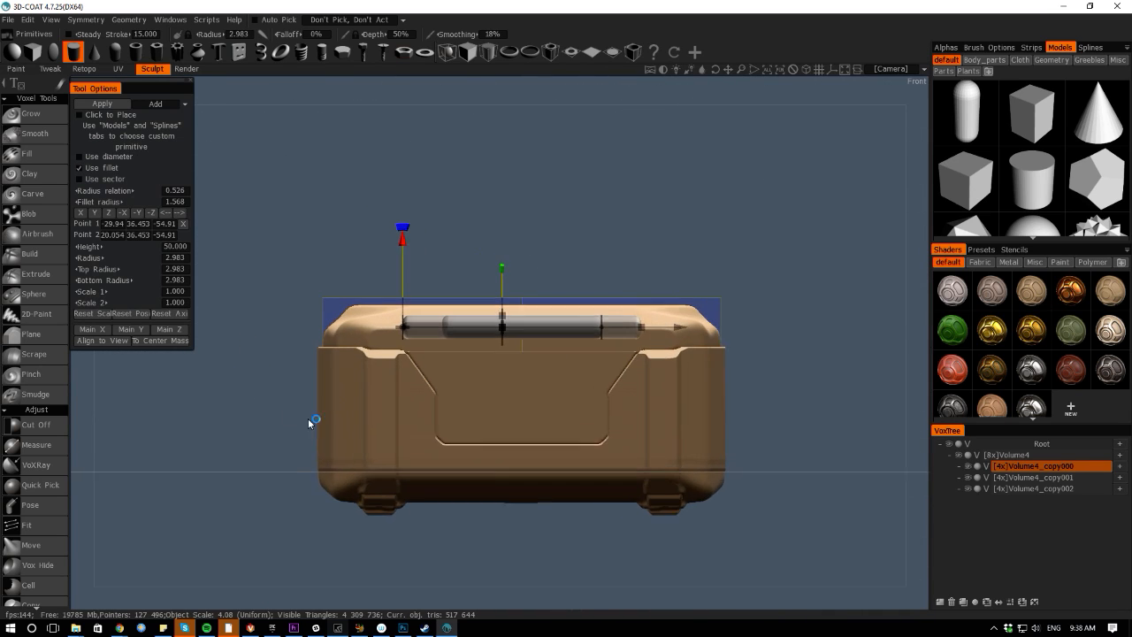
right_click_drag(311, 421, 347, 362, "alt")
left_click_drag(263, 230, 255, 407, "alt")
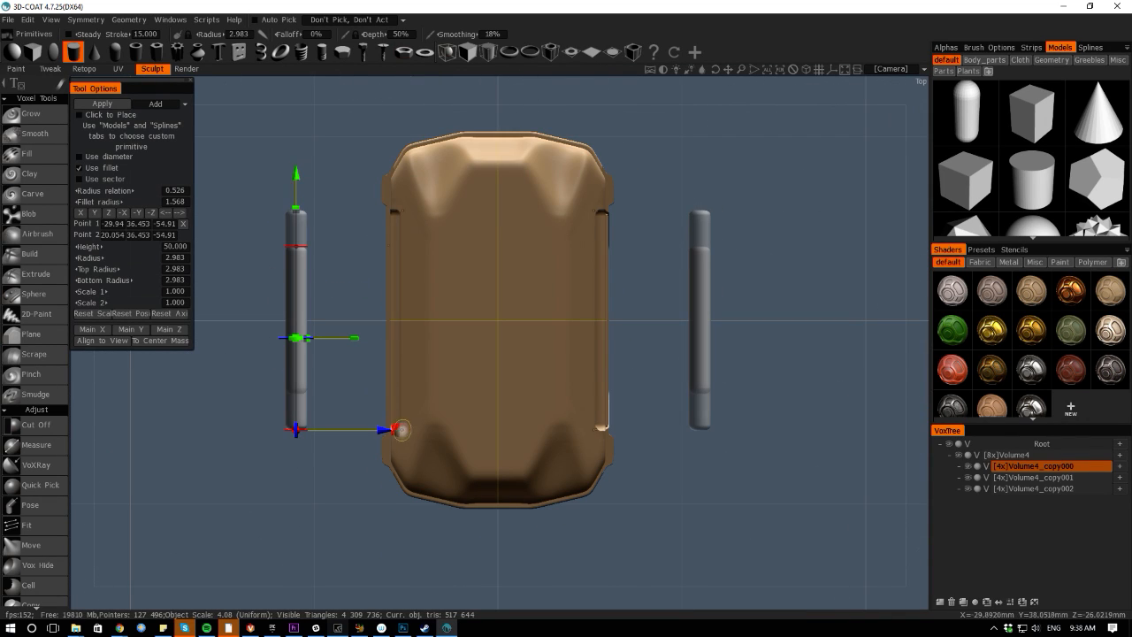
left_click_drag(395, 430, 358, 466)
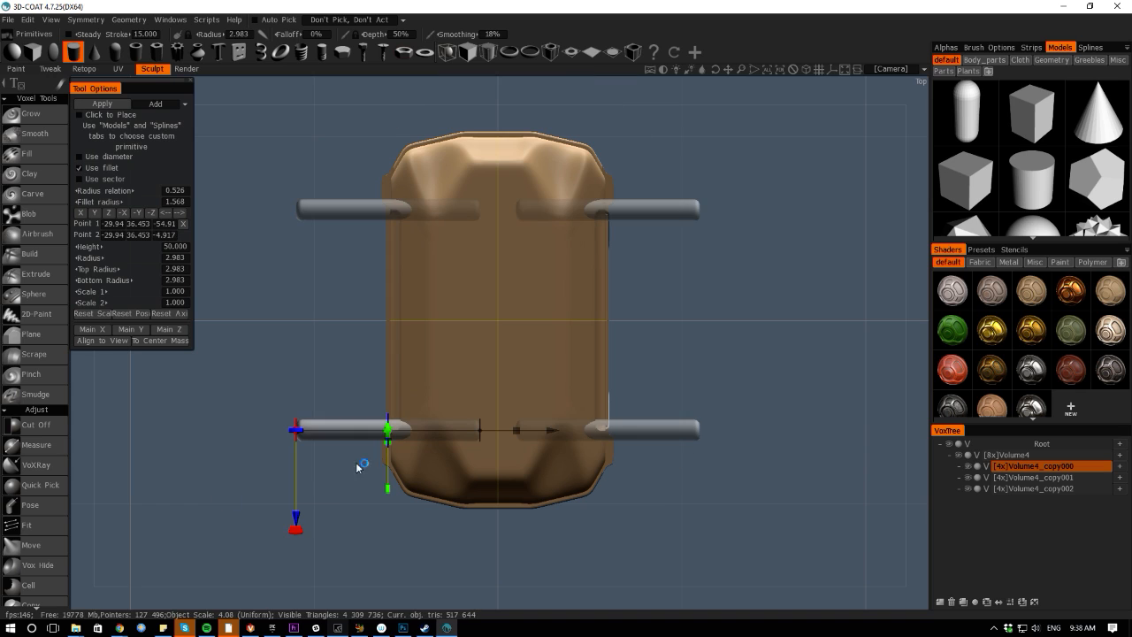
Shorten the cylinder to height 37.436, center it between Z -19.143 and 18.291, and move it to the lid's end at X -47.43
left_click_drag(553, 432, 607, 444)
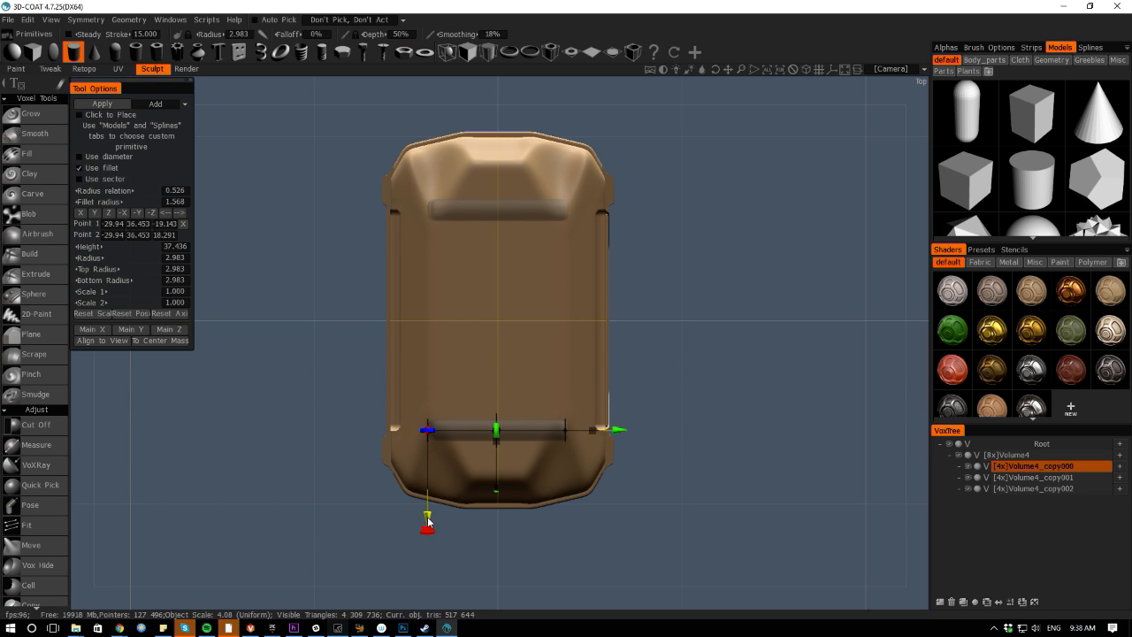
left_click_drag(428, 522, 427, 589)
left_click_drag(300, 531, 371, 468)
scroll(653, 540, "up", 4)
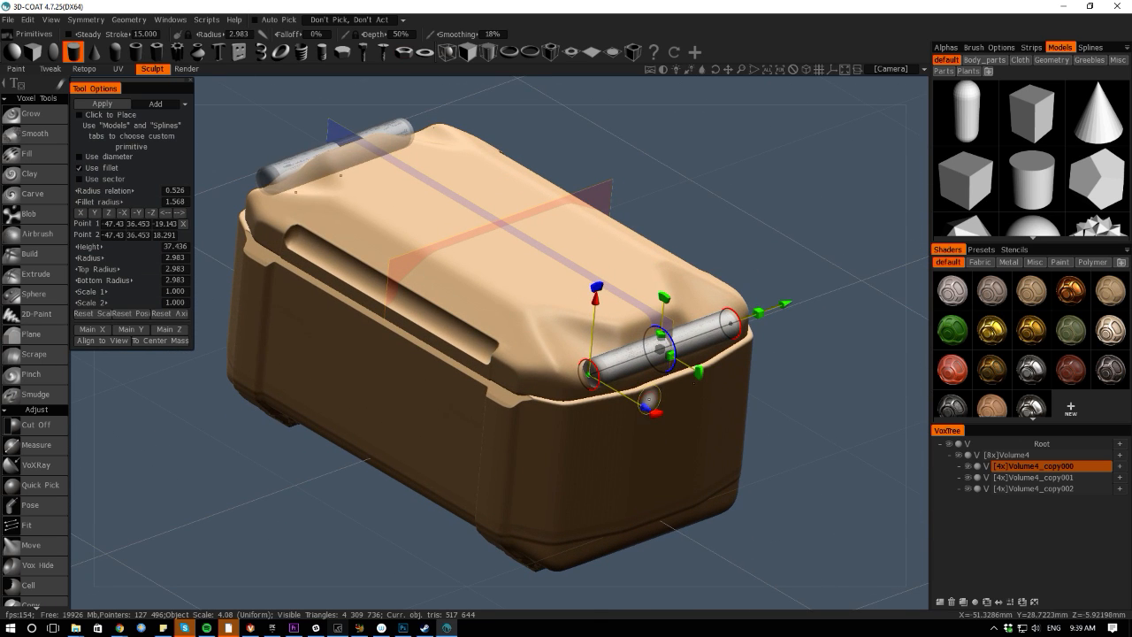
Fit the cylinder to the lid's end between the corner bevels with height 27.905, X -48.18 and Y 34.113
left_click_drag(646, 408, 656, 412)
left_click_drag(602, 302, 599, 321)
left_click_drag(824, 517, 768, 585)
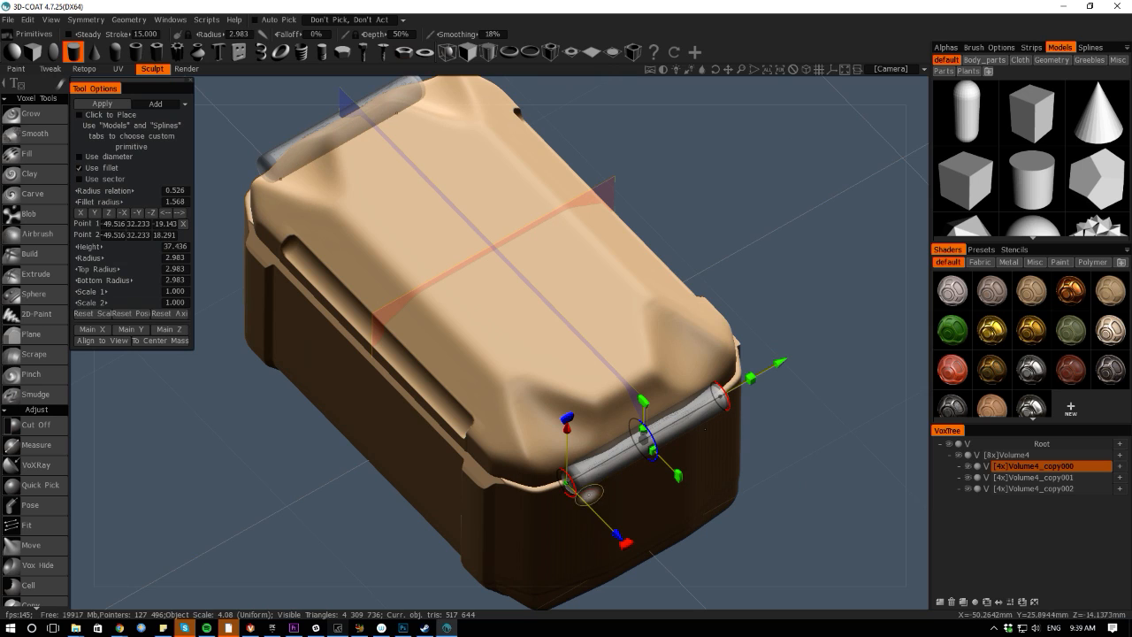
mouse_move(751, 382)
left_mouse_down()
mouse_move(704, 404)
mouse_move(750, 395)
left_mouse_up()
left_click_drag(639, 522, 634, 517)
left_click_drag(269, 478, 730, 279)
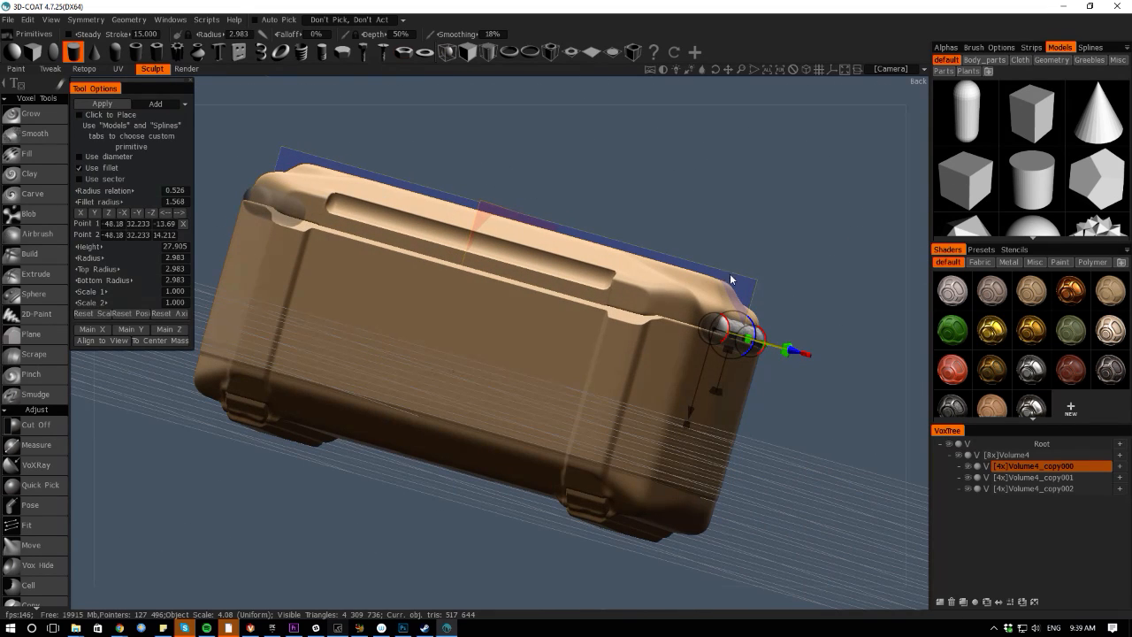
left_click_drag(683, 411, 694, 404)
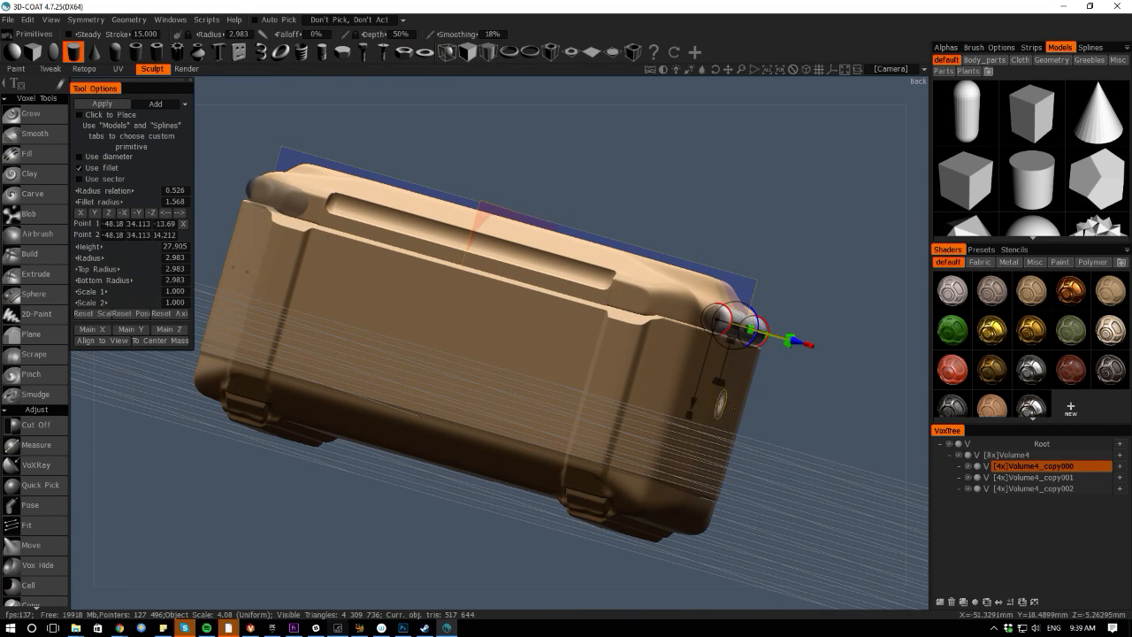
Shorten the cylinder to height 18.514, spanning Z -9.513 to 9.0003, and try cutting it into the lid's ends
left_click_drag(743, 530, 763, 591)
left_click_drag(708, 247, 697, 282)
left_click_drag(696, 156, 702, 177)
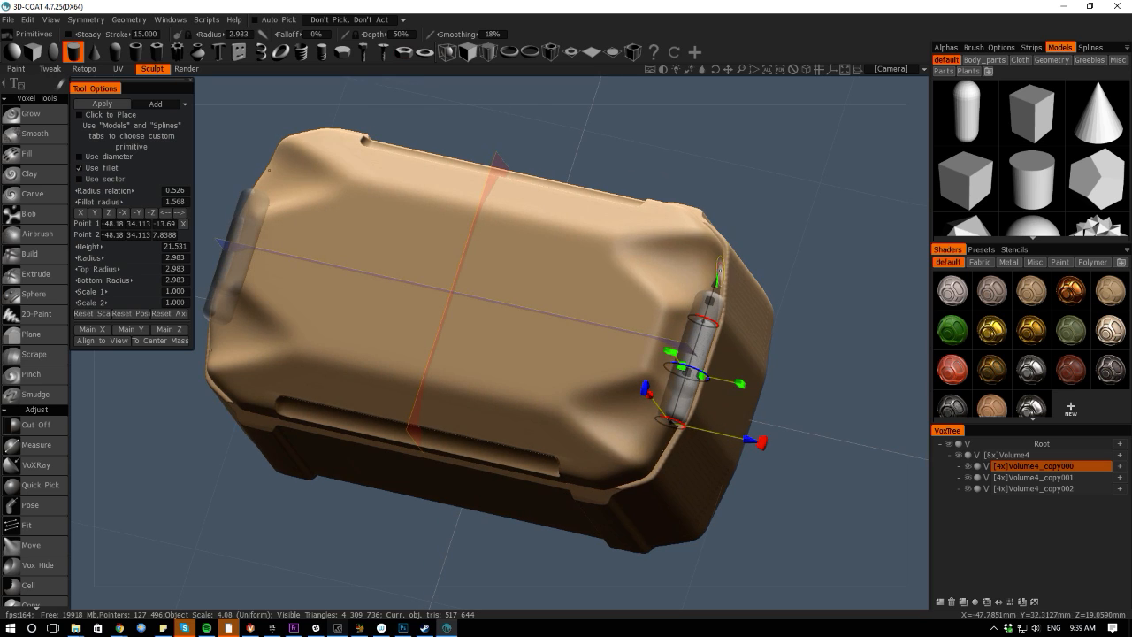
mouse_move(716, 283)
left_mouse_down()
mouse_move(712, 296)
mouse_move(713, 277)
left_mouse_up()
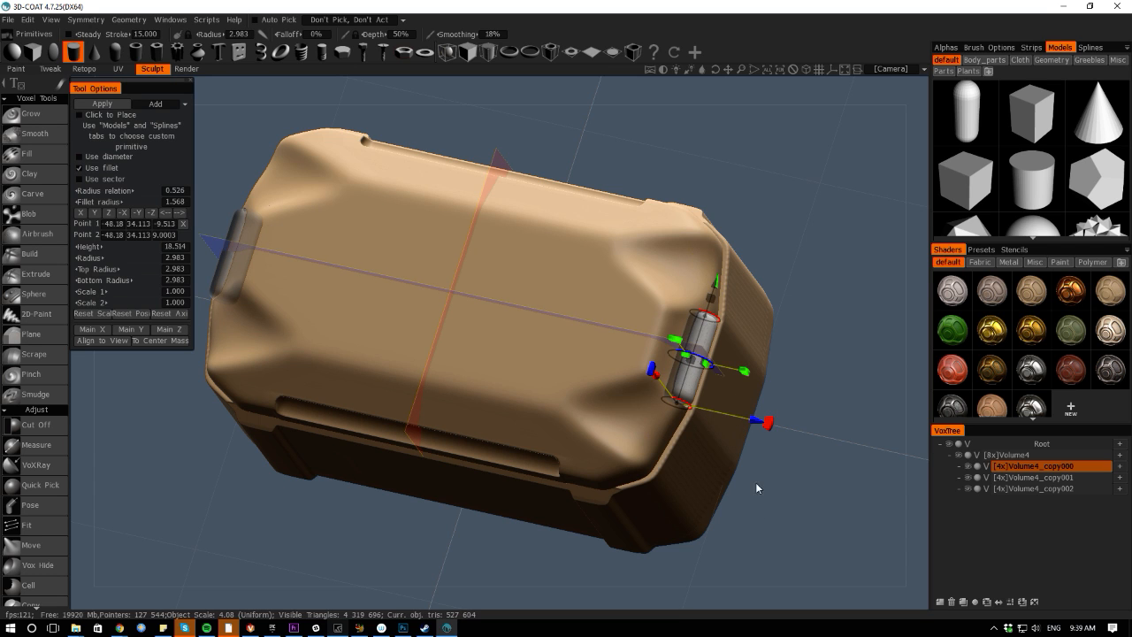
Try a further cut in the lid's ends with the cylinder raised to Y 35.140 and shifted outward to X -50.55
left_click_drag(756, 481, 798, 430)
middle_click_drag(798, 430, 679, 509)
right_click_drag(679, 509, 662, 471)
left_click_drag(660, 336, 660, 328)
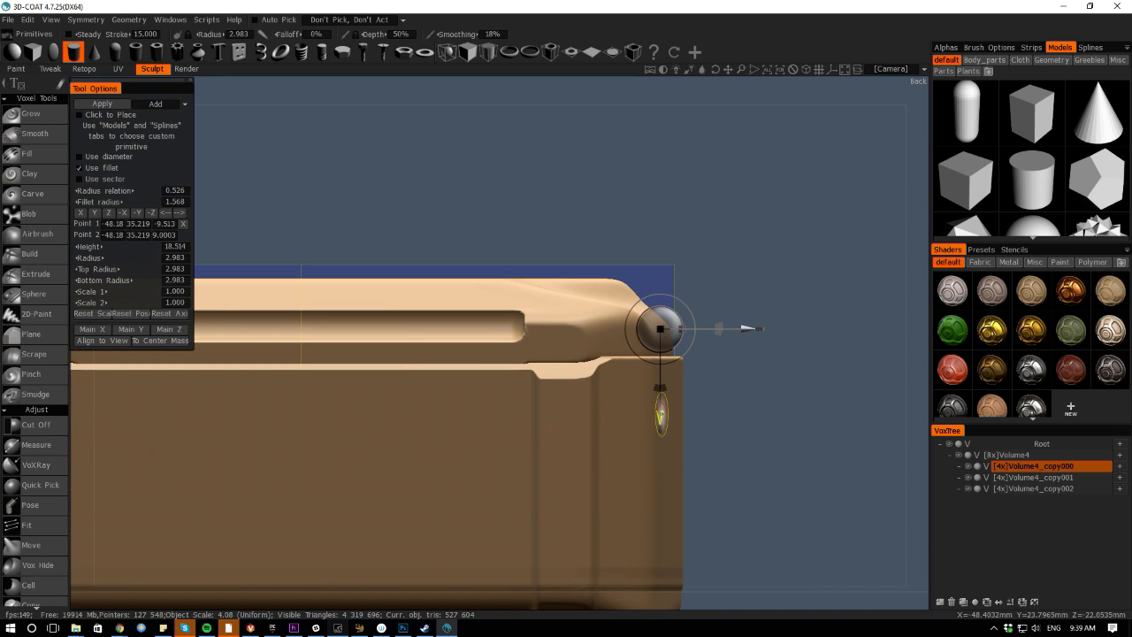
left_click_drag(745, 332, 760, 333)
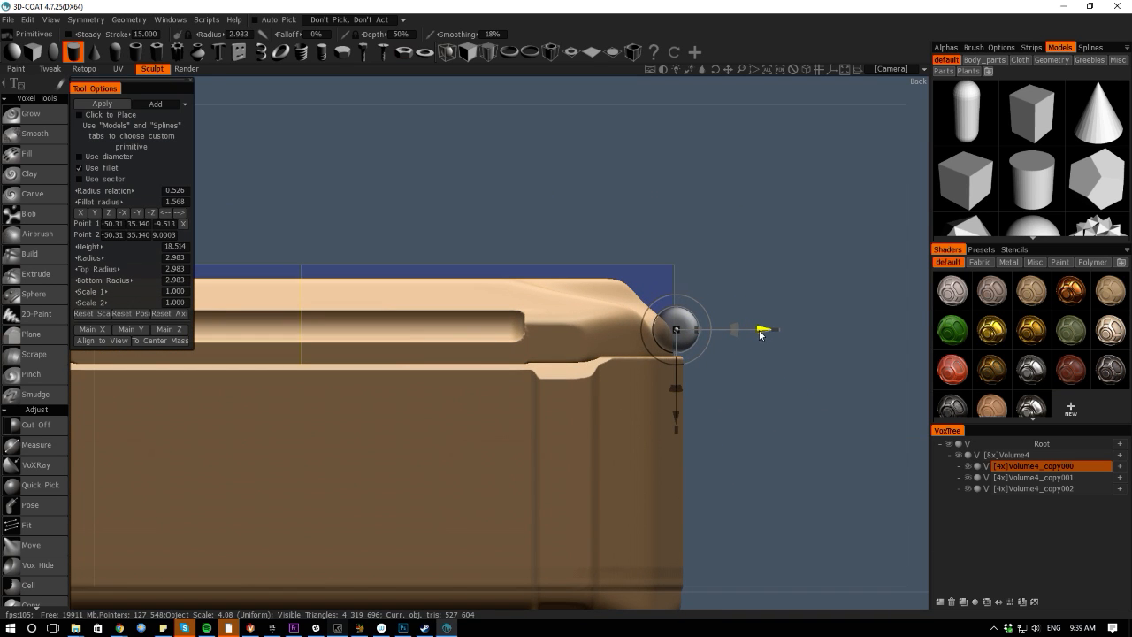
left_click_drag(725, 520, 794, 525, "alt")
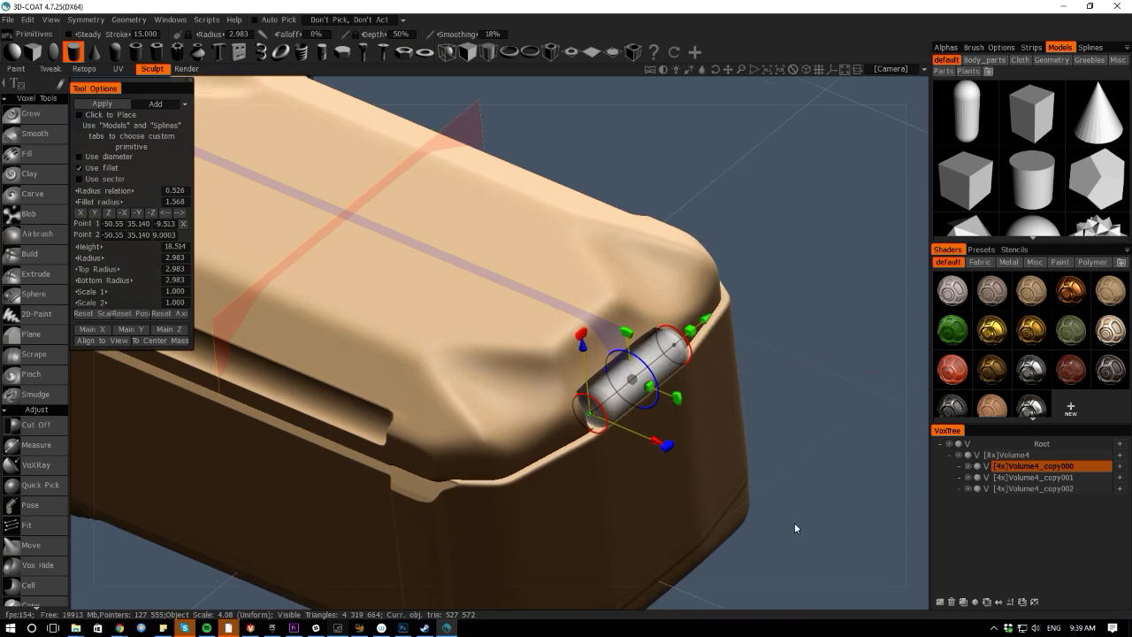
Move the cylinder off the end recess to inspect the cut, and undo the move and the cut
scroll(794, 524, "down", 4)
left_click_drag(630, 421, 302, 305)
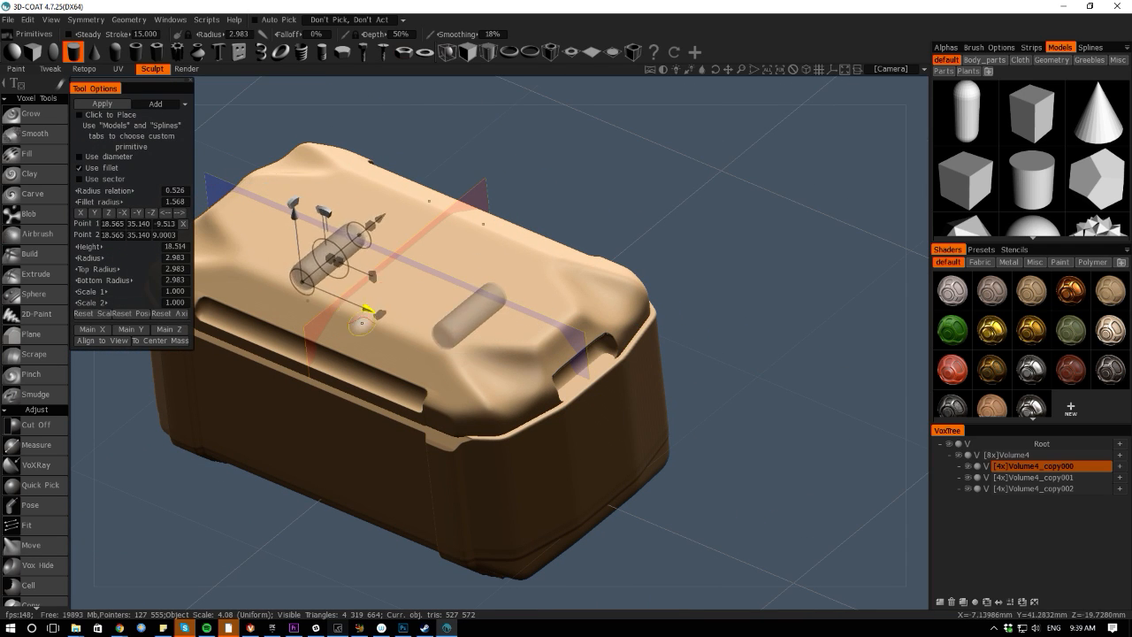
key("ctrl+z")
Reposition the cylinder at the lid's end to Y 36.428 and X -50.35
left_click_drag(677, 487, 504, 308, "alt")
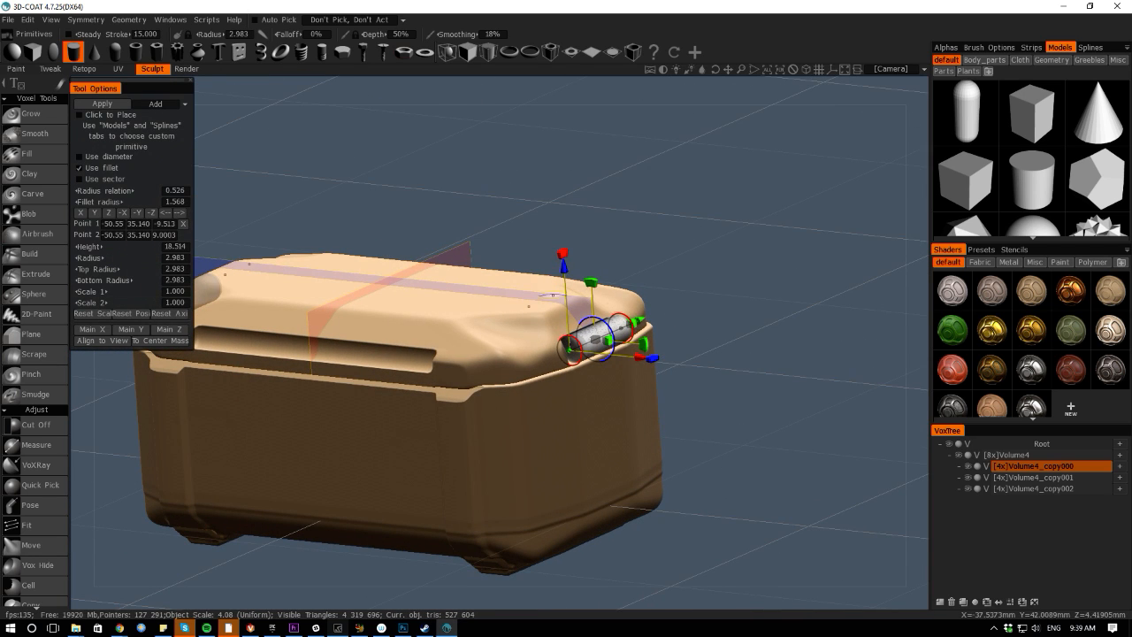
mouse_move(560, 266)
left_mouse_down()
mouse_move(549, 267)
mouse_move(555, 256)
left_mouse_up()
left_click_drag(707, 431, 749, 457, "alt")
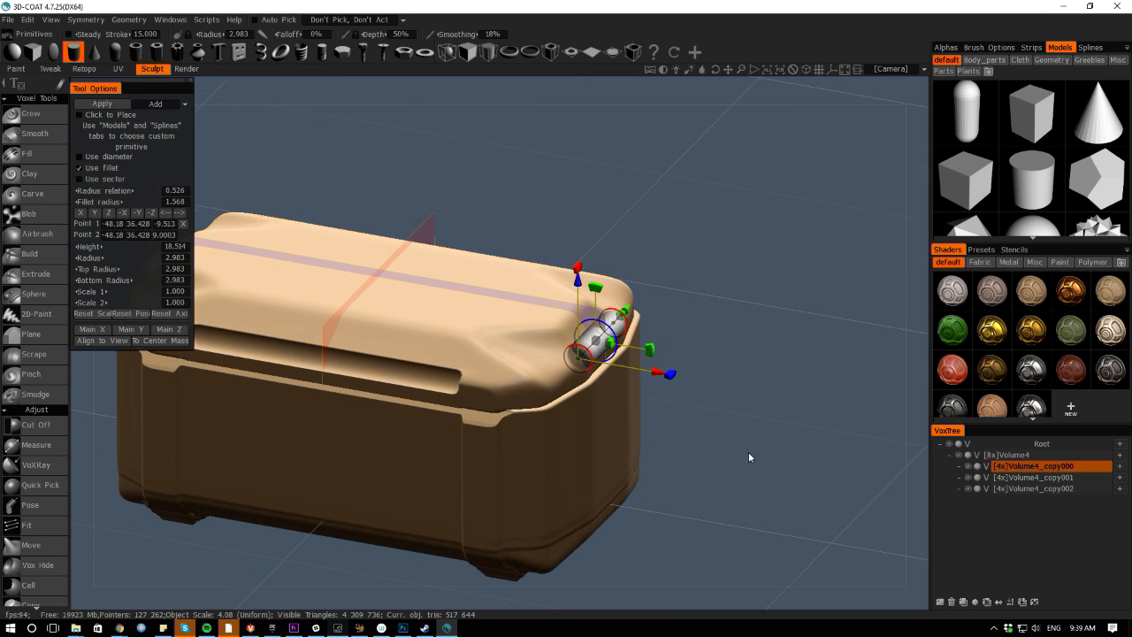
left_click_drag(660, 377, 668, 375)
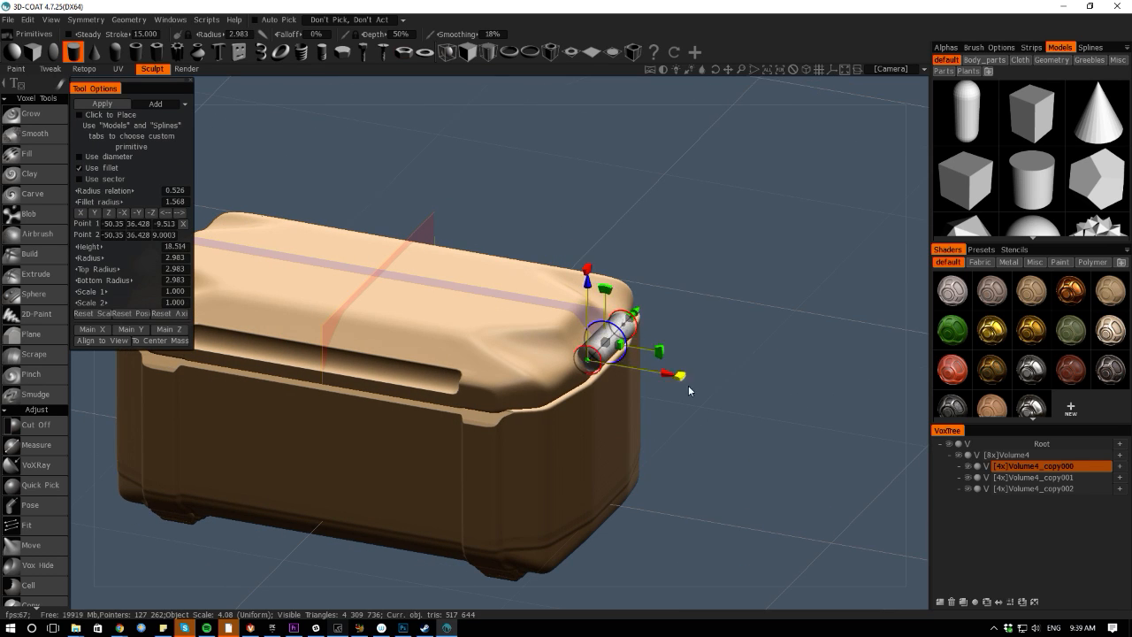
Try cutting the cylinder into the lid's ends at Y 36.428, raise it to Y 68.219 for inspection, and undo that move
left_click_drag(766, 437, 668, 548, "alt")
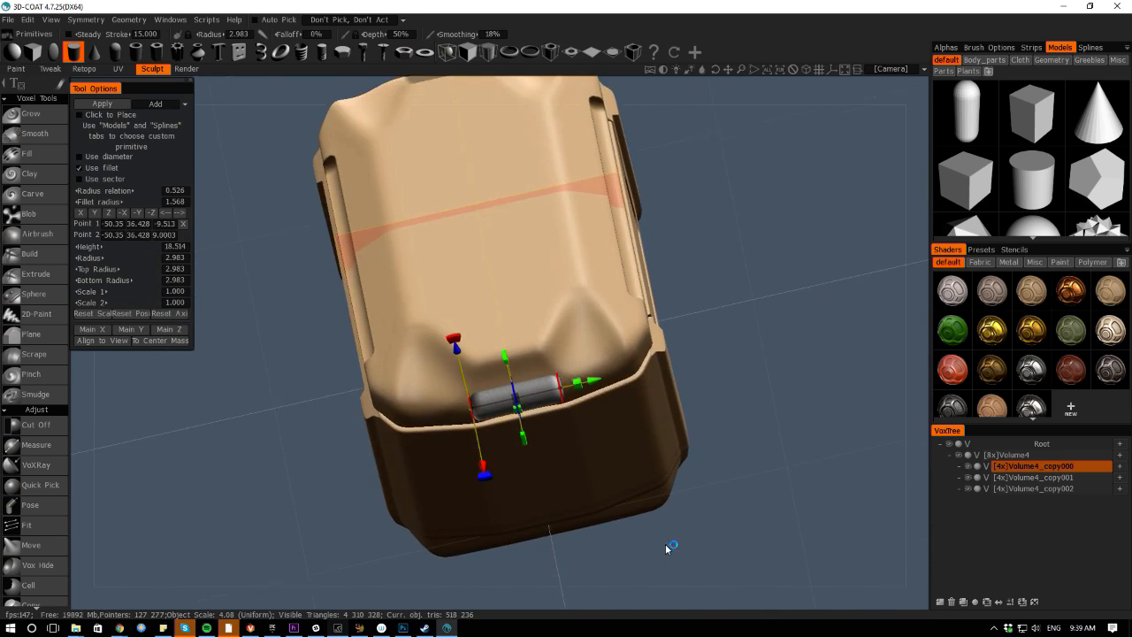
right_click_drag(668, 548, 591, 445, "alt")
left_click_drag(265, 427, 380, 341, "alt")
left_click_drag(487, 248, 478, 142)
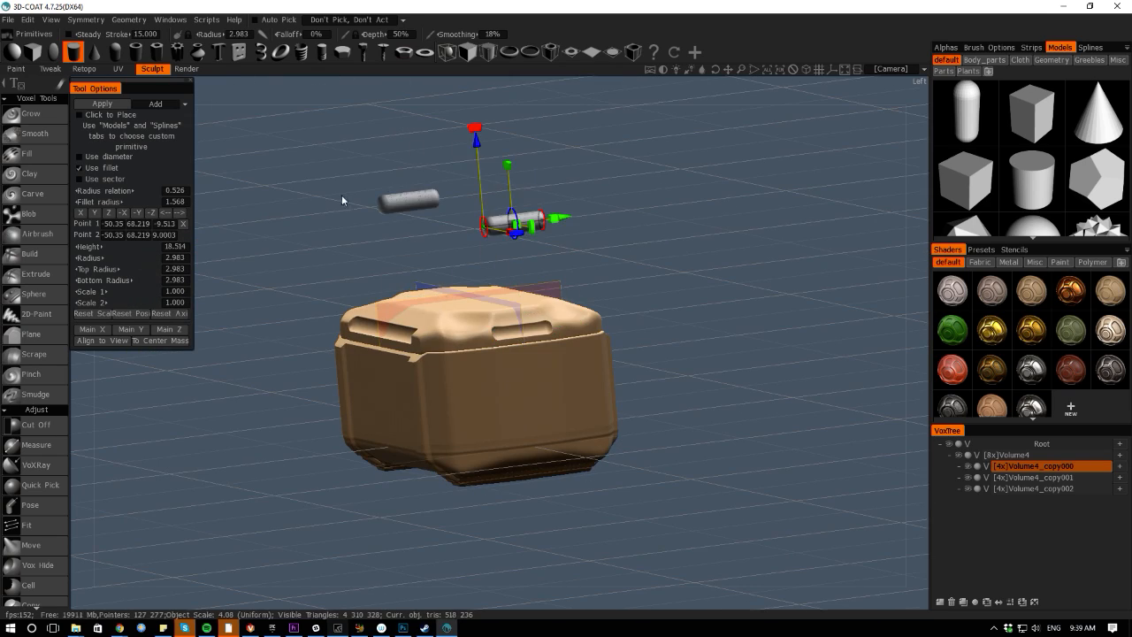
left_click_drag(342, 200, 440, 511, "alt")
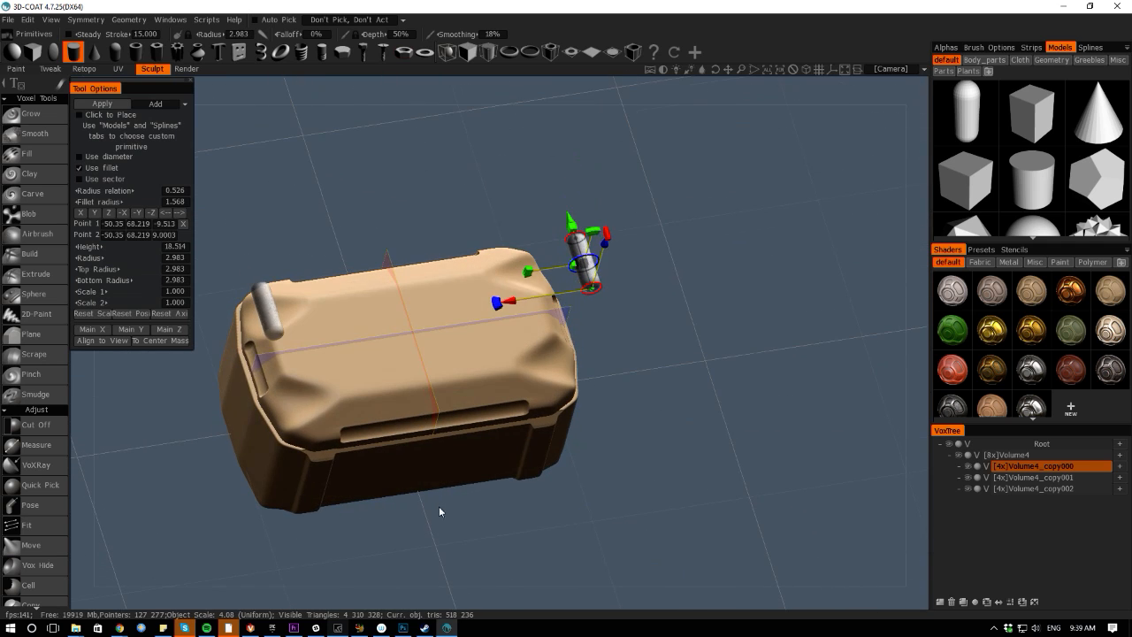
key("ctrl+z")
Try lowering the cylinder slightly at the lid's end, then undo both the move and the last end cut
middle_click_drag(585, 548, 909, 457, "alt")
right_click_drag(893, 469, 859, 566, "alt")
left_click_drag(414, 359, 392, 372, "alt")
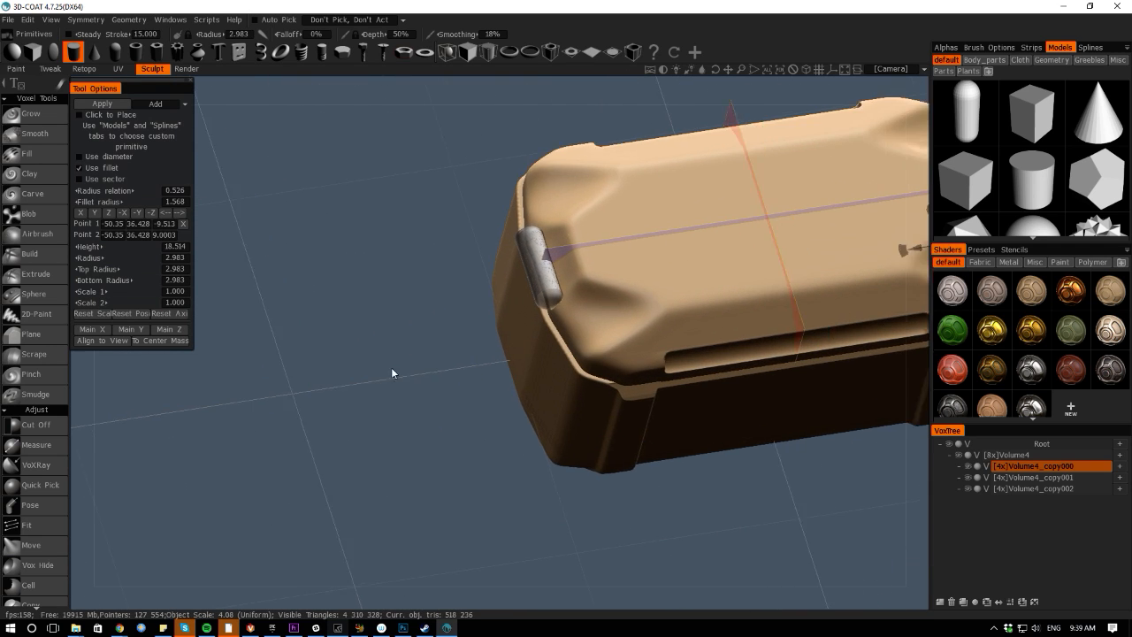
right_click_drag(393, 373, 162, 374, "alt")
left_click_drag(565, 530, 717, 427, "alt")
middle_click_drag(717, 427, 581, 461, "alt")
right_click_drag(584, 468, 629, 584, "alt")
left_click_drag(620, 288, 620, 309)
left_click_drag(672, 431, 688, 553, "alt")
key("ctrl+z")
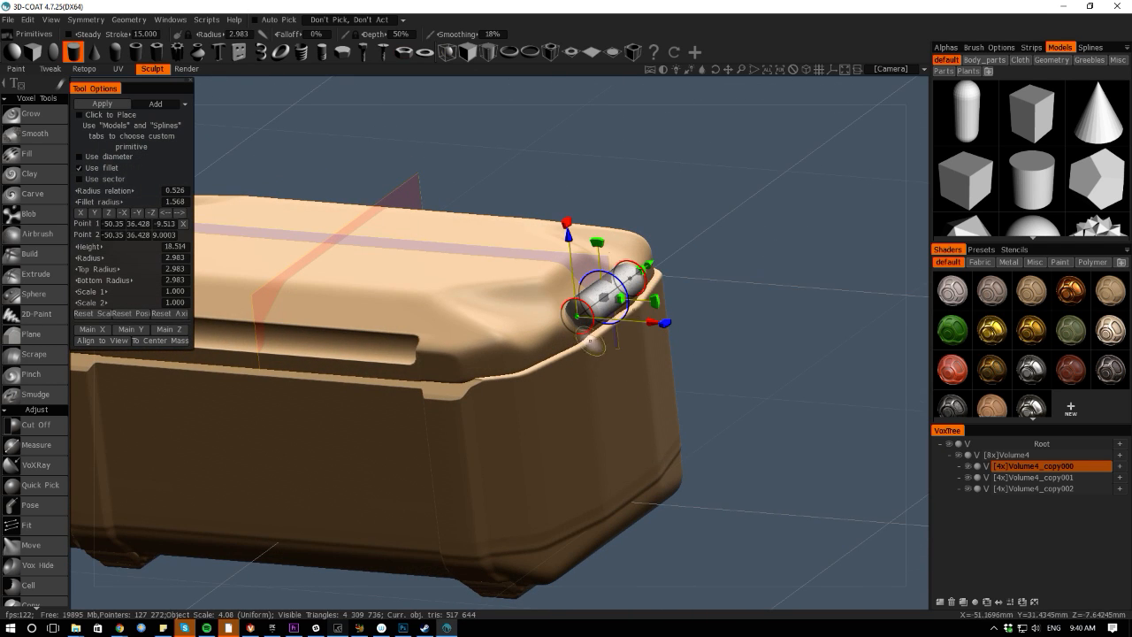
Lower the cylinder to Y 32.673 and add it to the lid's ends as protruding tabs
left_click_drag(569, 237, 570, 259)
mouse_move(763, 537)
left_mouse_down("alt")
mouse_move(601, 505)
mouse_move(753, 525)
left_mouse_up("alt")
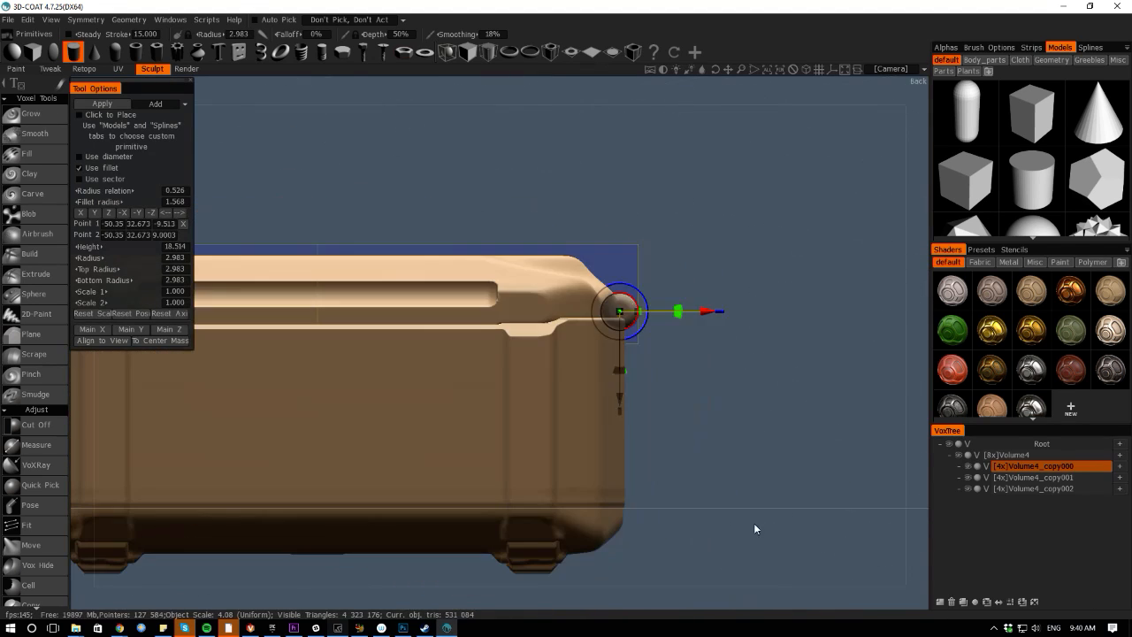
Trim the lower half of the end tabs flat along the lid's bottom edge with rectangular Cut Off selections
key("space")
left_click(344, 400)
scroll(716, 398, "up", 2)
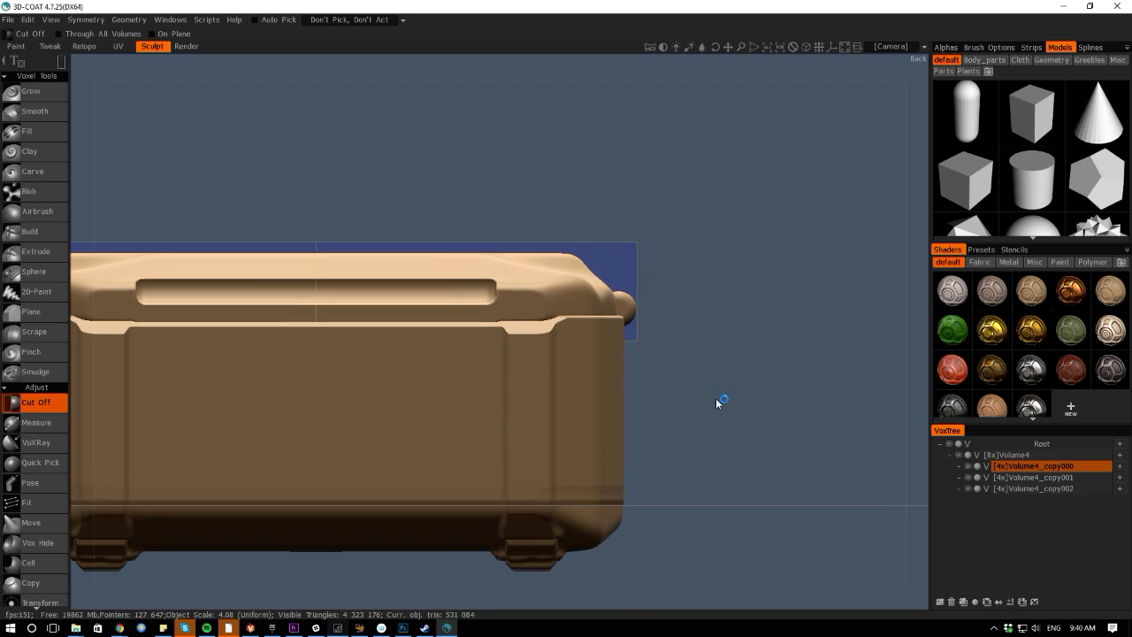
left_click_drag(716, 366, 630, 310)
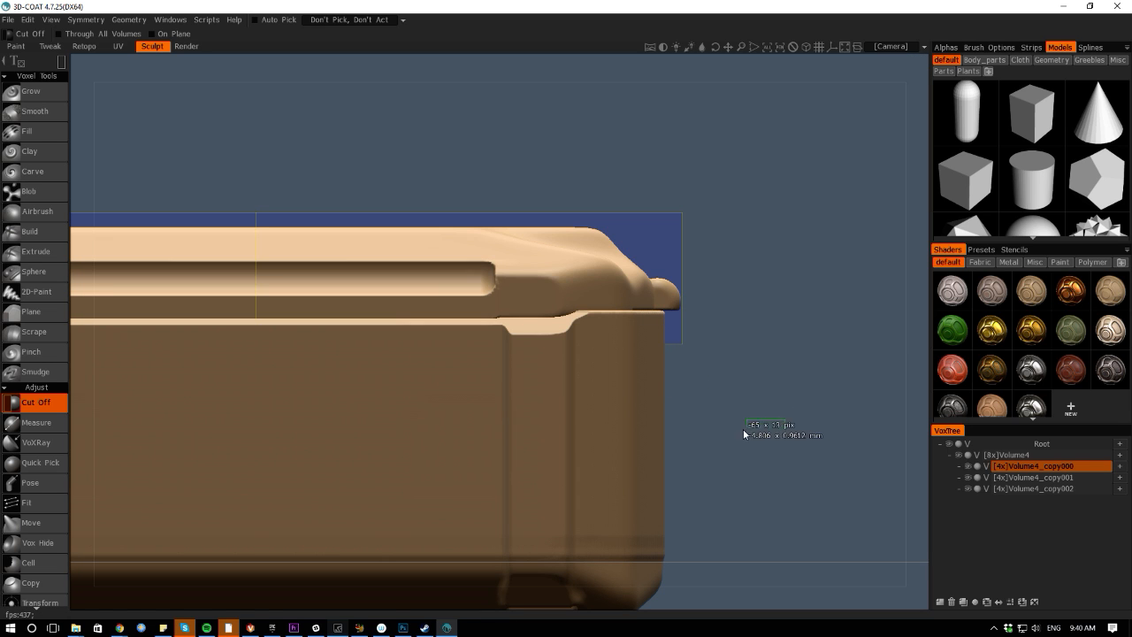
left_click_drag(706, 339, 656, 310)
left_click_drag(919, 467, 819, 473)
scroll(818, 473, "up", 2)
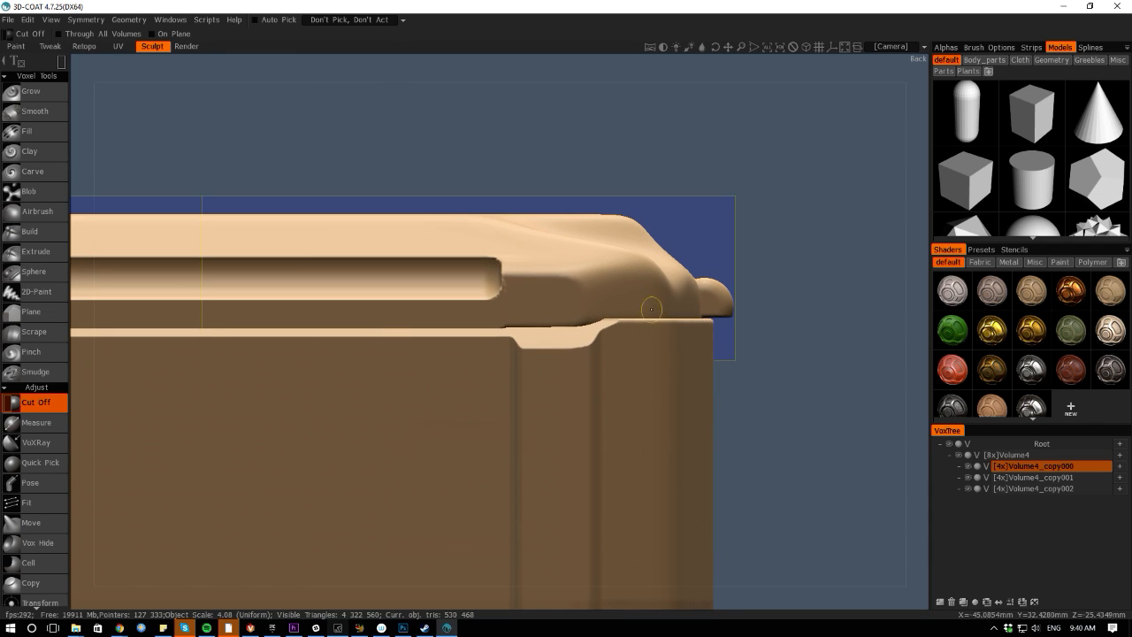
Cut off the rounded upper part of the end tabs with a polygon outline, continuing the lid's slope in side view
key("space")
left_click(704, 293)
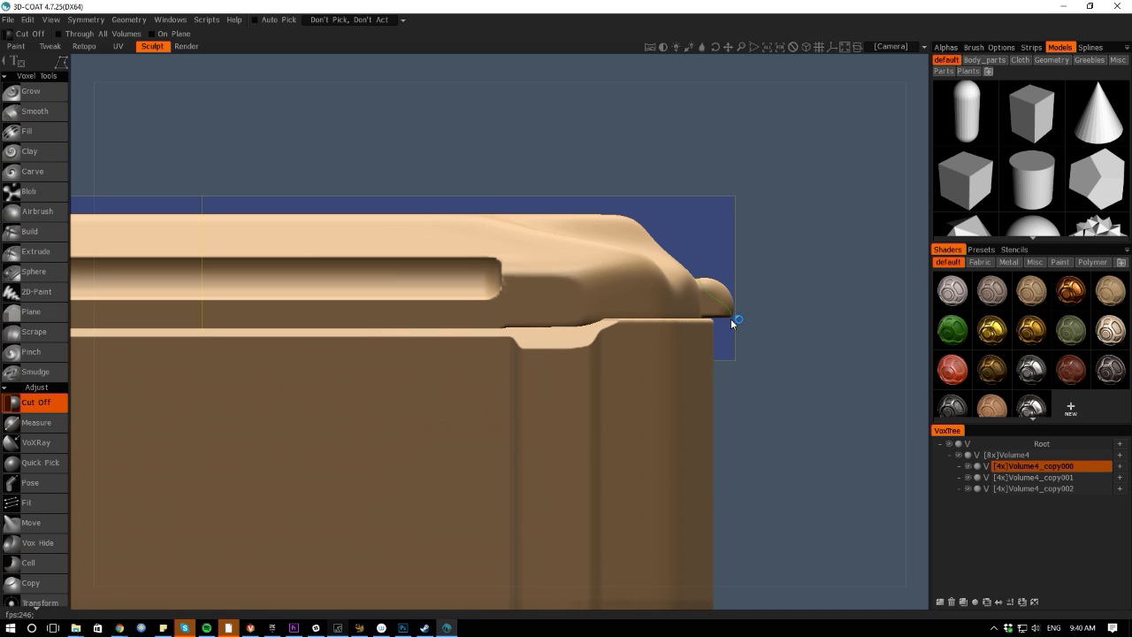
left_click_drag(758, 287, 692, 258)
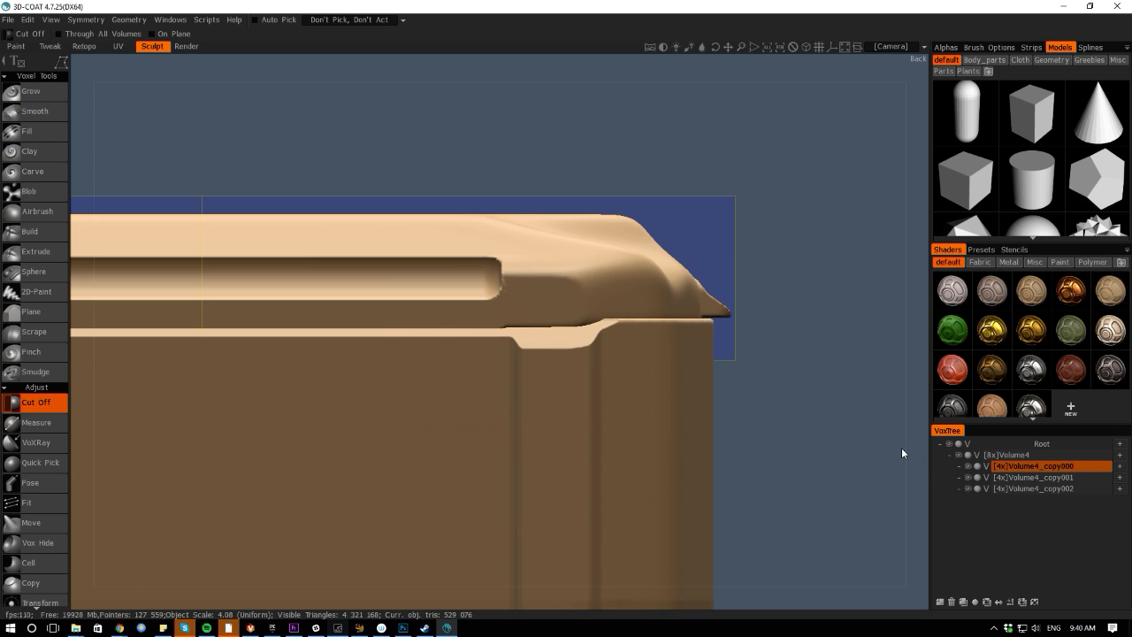
Trim the end tabs' outer corners into a rounded outline with Cut Off in top view
left_click_drag(902, 453, 891, 617, "alt")
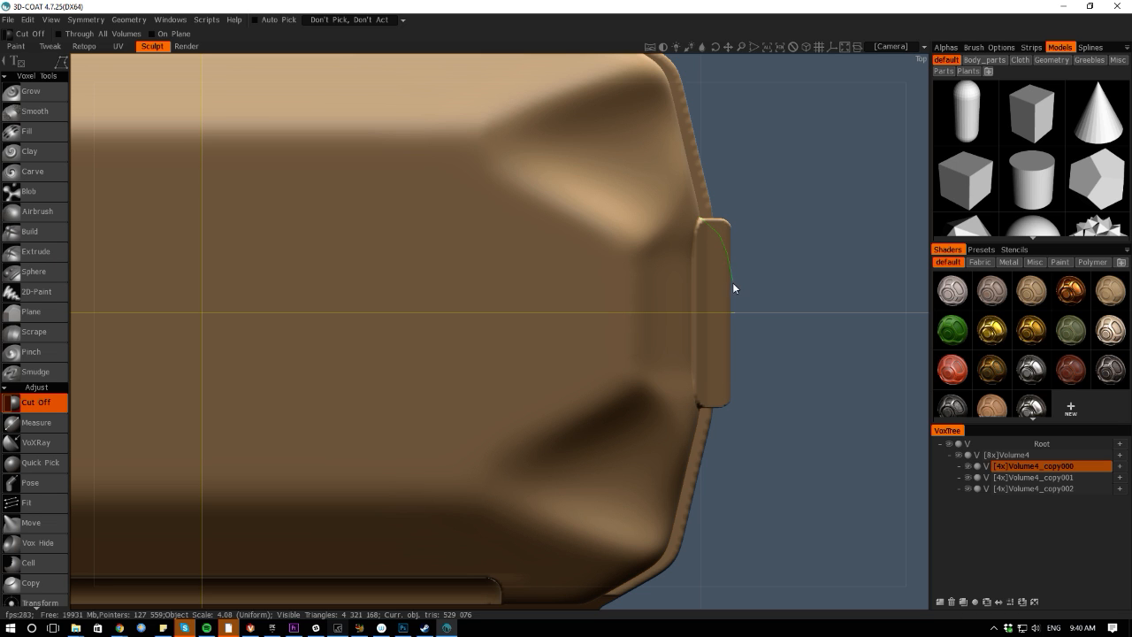
mouse_move(732, 289)
left_mouse_down()
mouse_move(720, 203)
mouse_move(721, 237)
left_mouse_up()
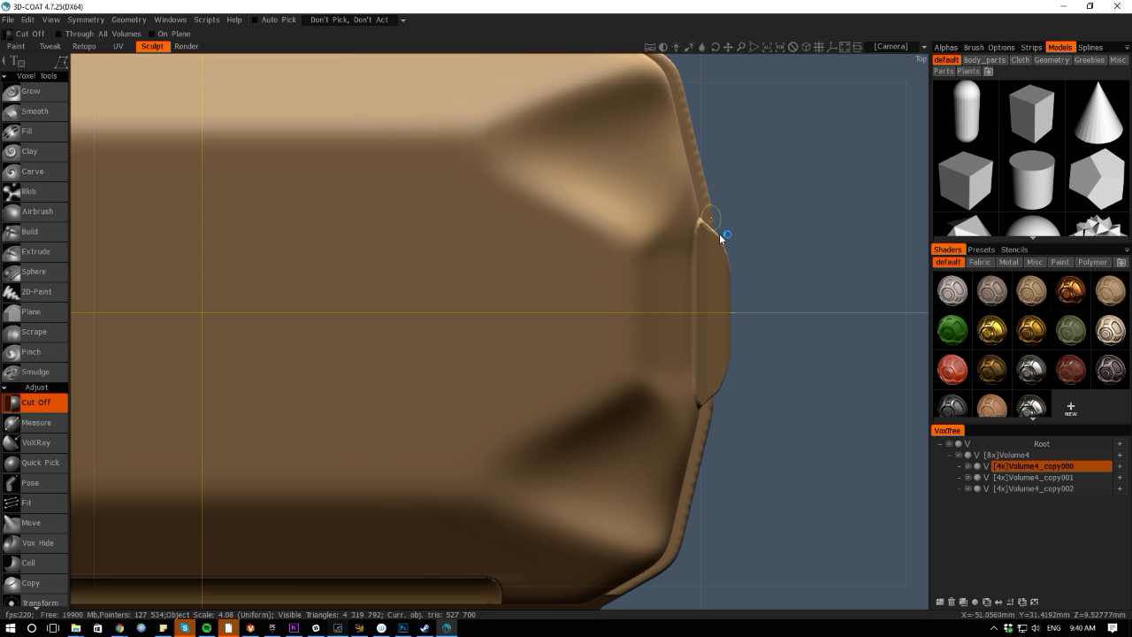
left_click_drag(707, 477, 767, 533, "alt")
right_click_drag(766, 533, 695, 574, "alt")
left_click_drag(274, 428, 376, 414, "alt")
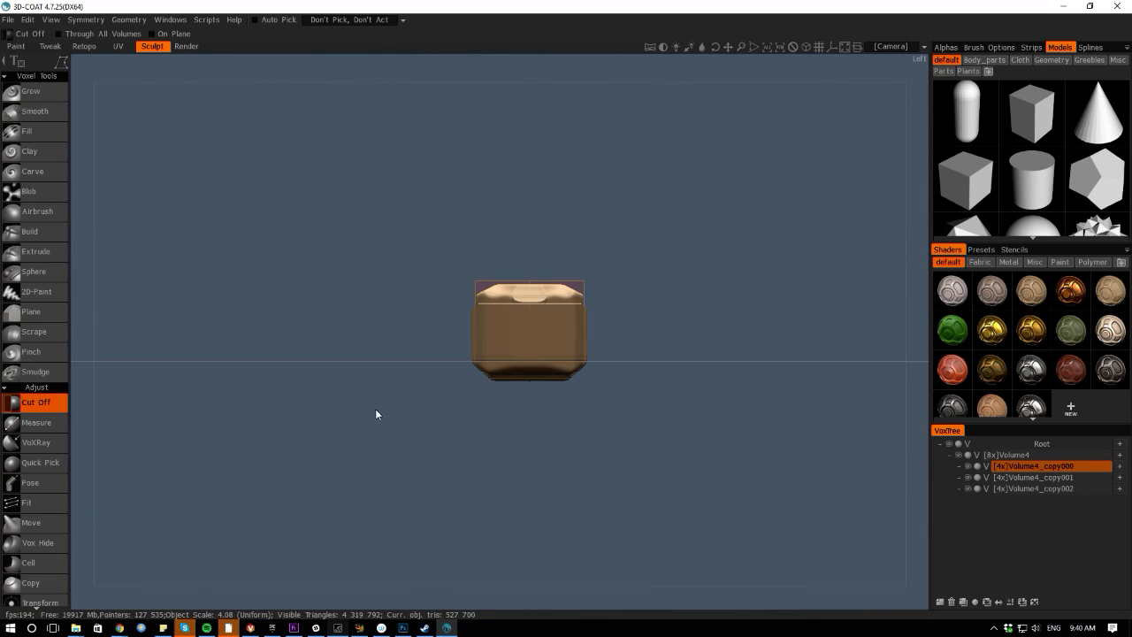
Try extruding a rectangular area on the middle of the lid's top at 19% depth, then undo it
left_click_drag(104, 342, 104, 433, "alt")
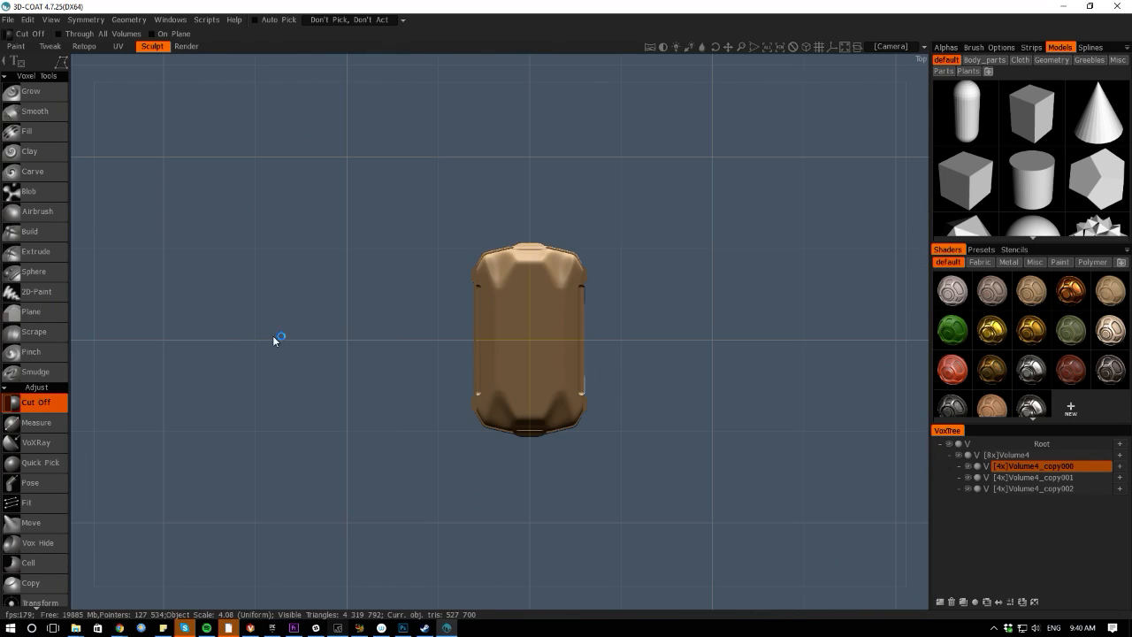
right_click_drag(275, 337, 379, 362, "alt")
key("space")
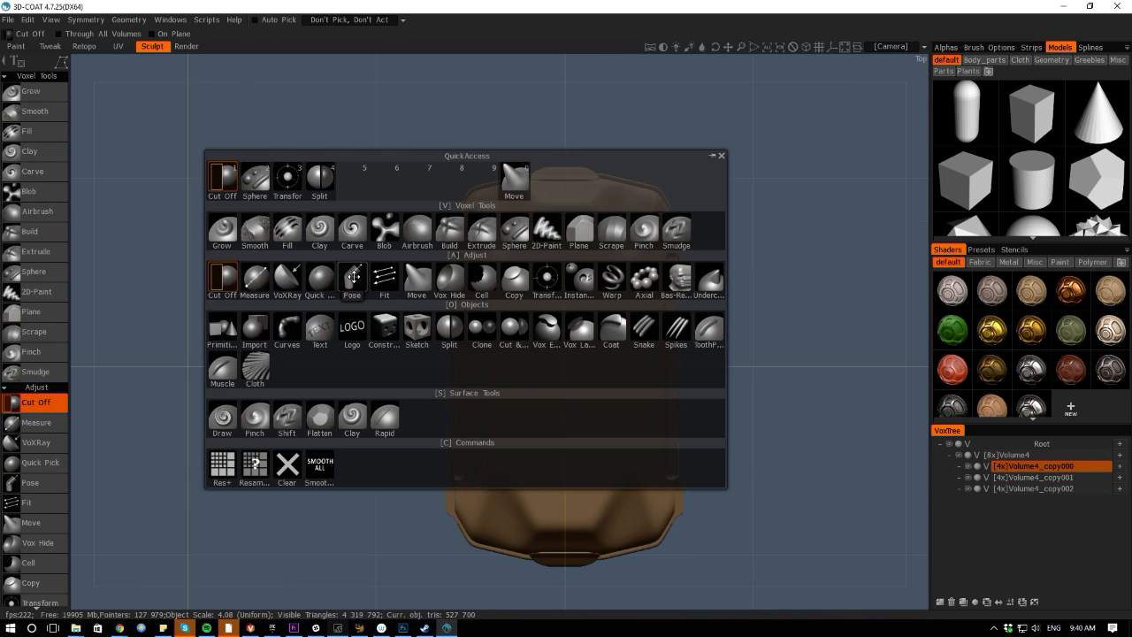
key("space")
key("g")
key("g")
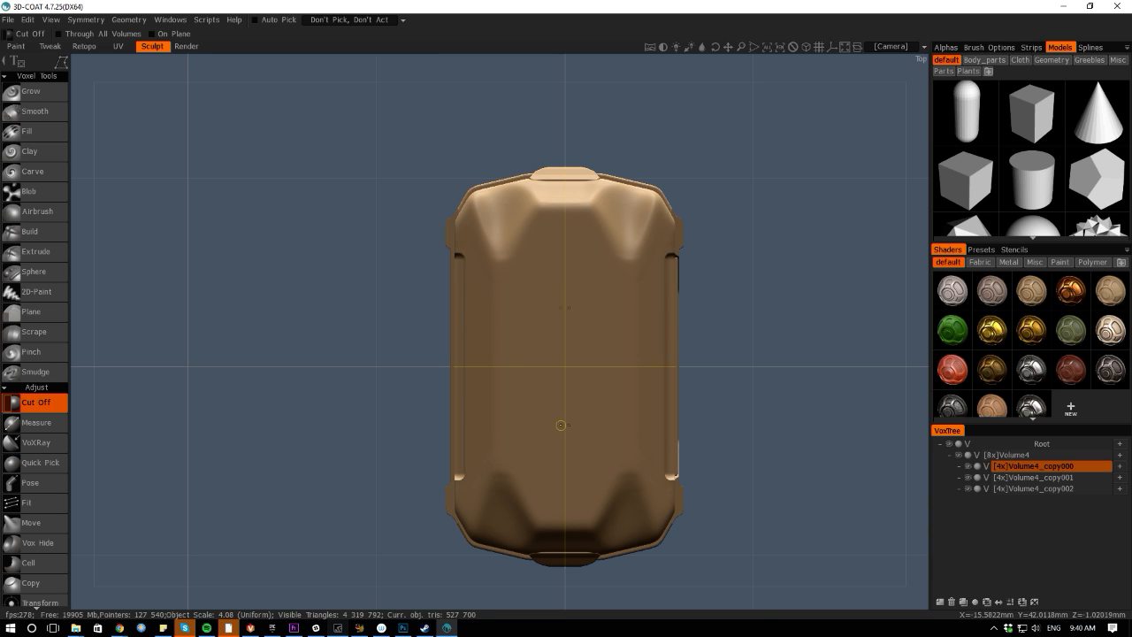
key("space")
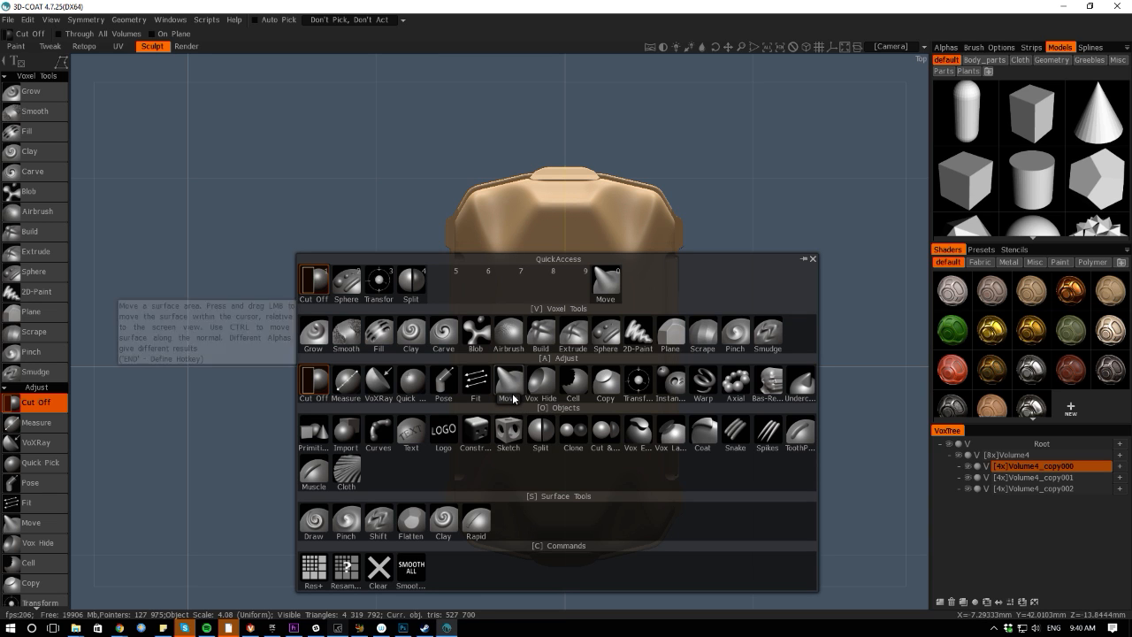
left_click(572, 334)
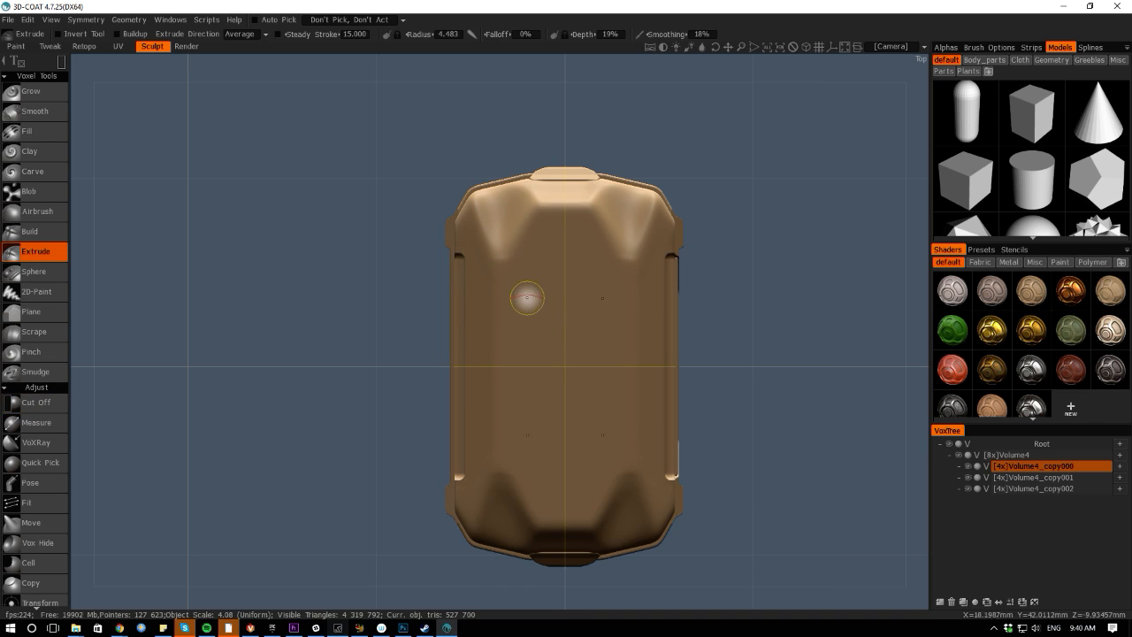
left_click(536, 307)
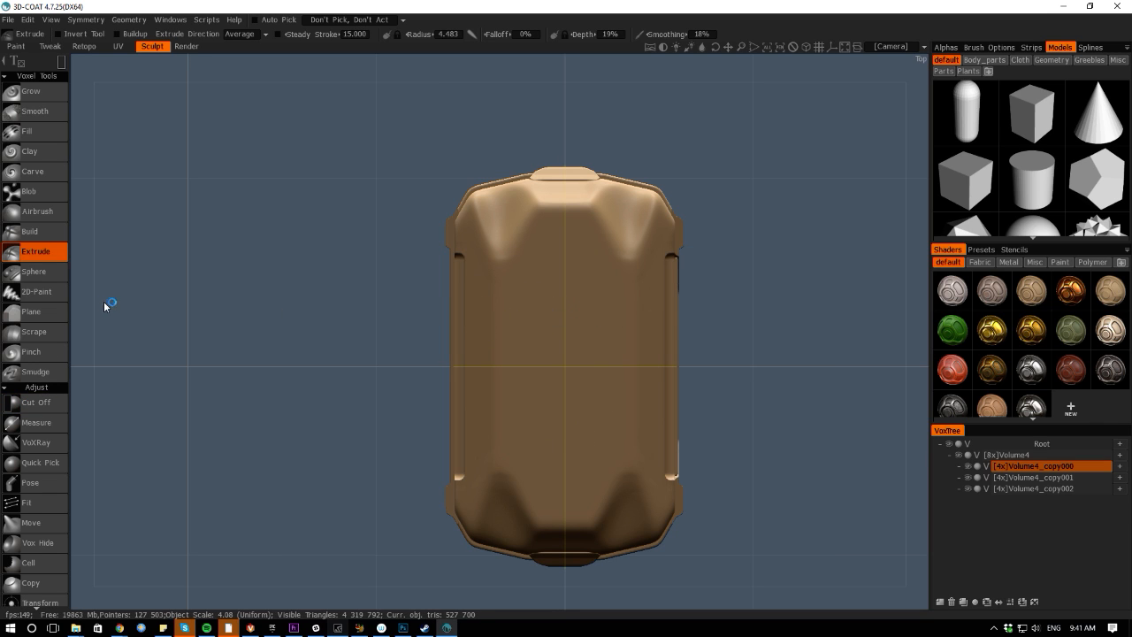
left_click_drag(81, 302, 80, 227)
left_click_drag(516, 256, 622, 372)
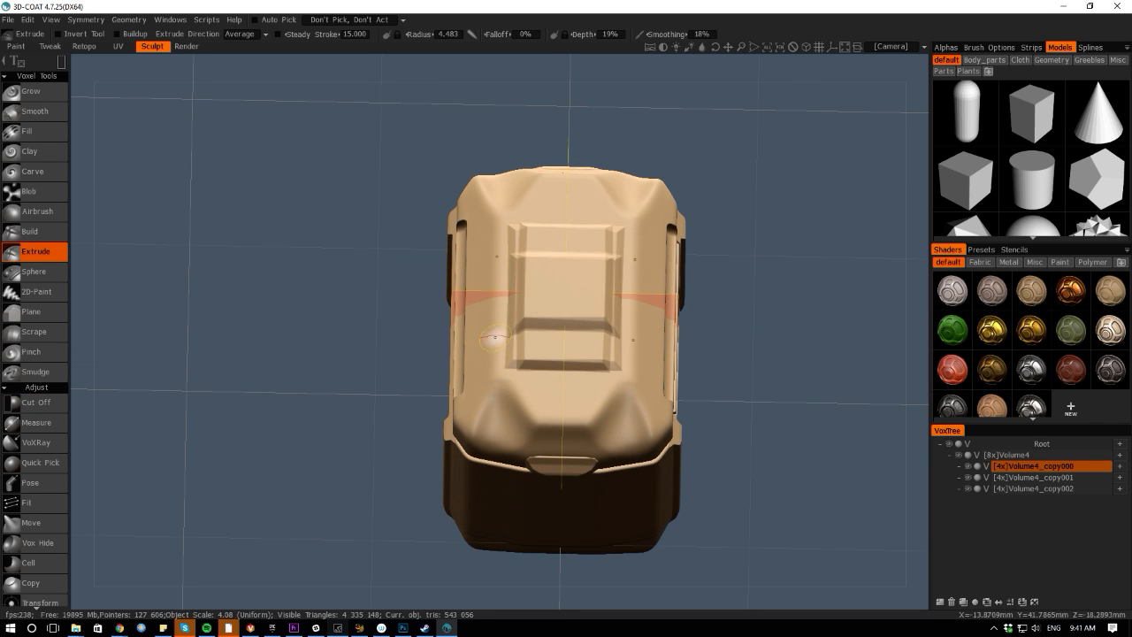
key("ctrl+z")
Try extruding a tall, narrow rectangle along the centre of the lid's top at 105% depth, then undo it
left_click_drag(91, 223, 97, 243, "shift")
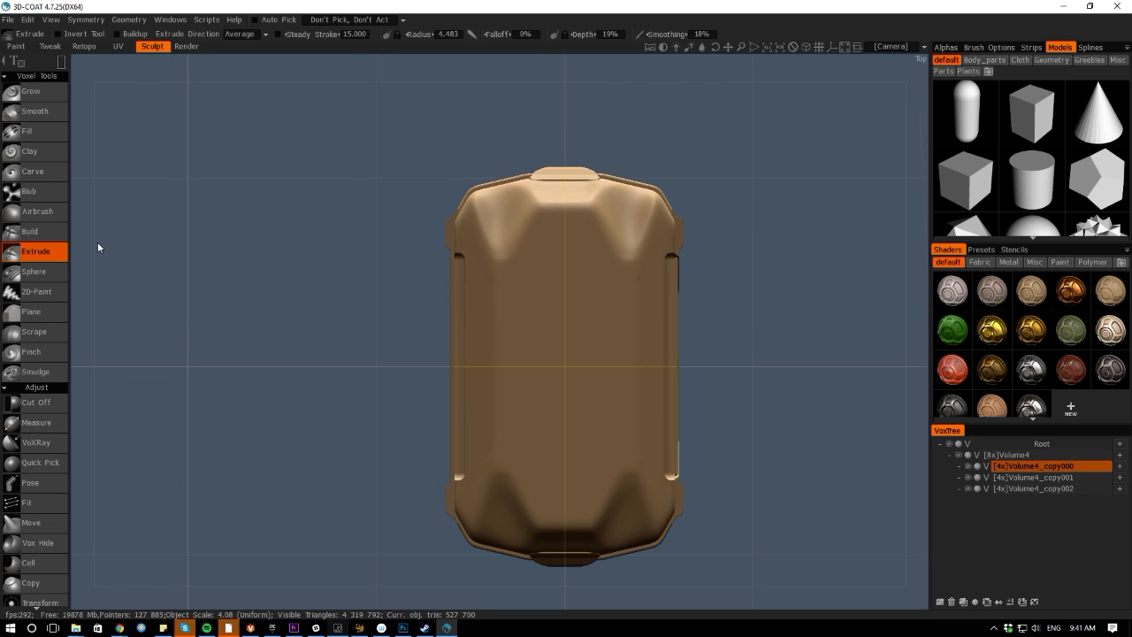
scroll(295, 313, "up", 2)
right_click_drag(564, 314, 560, 309)
mouse_move(548, 272)
left_mouse_down()
mouse_move(586, 397)
mouse_move(586, 495)
left_mouse_up()
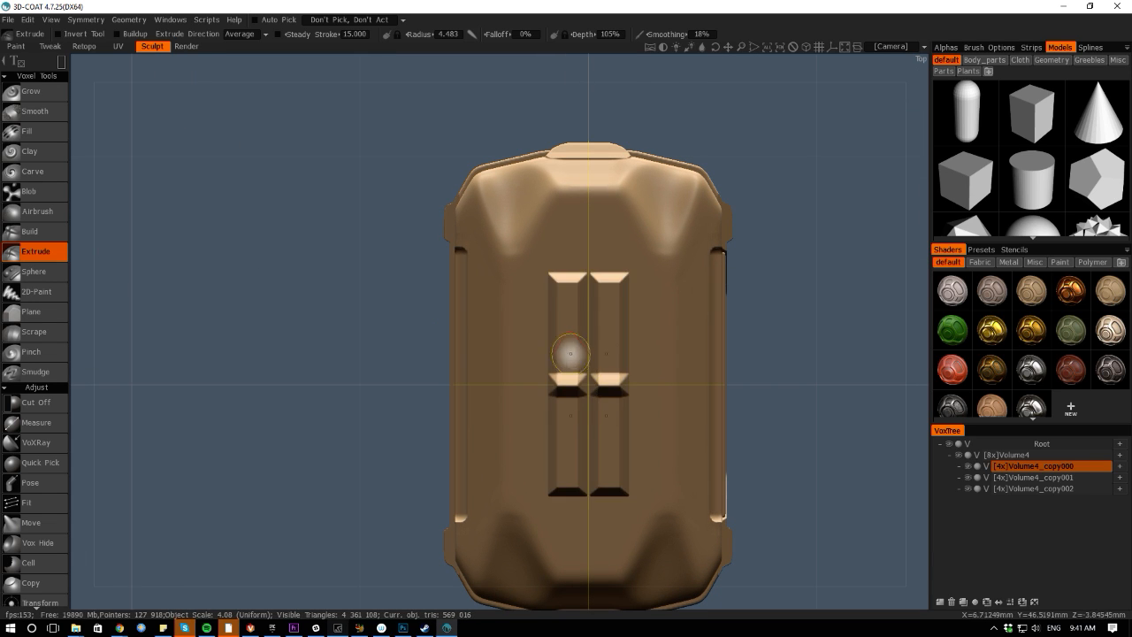
key("ctrl+z")
Try extruding an angular polygon outline on the lid's top at 21% depth, then undo it
right_click_drag(540, 324, 545, 337)
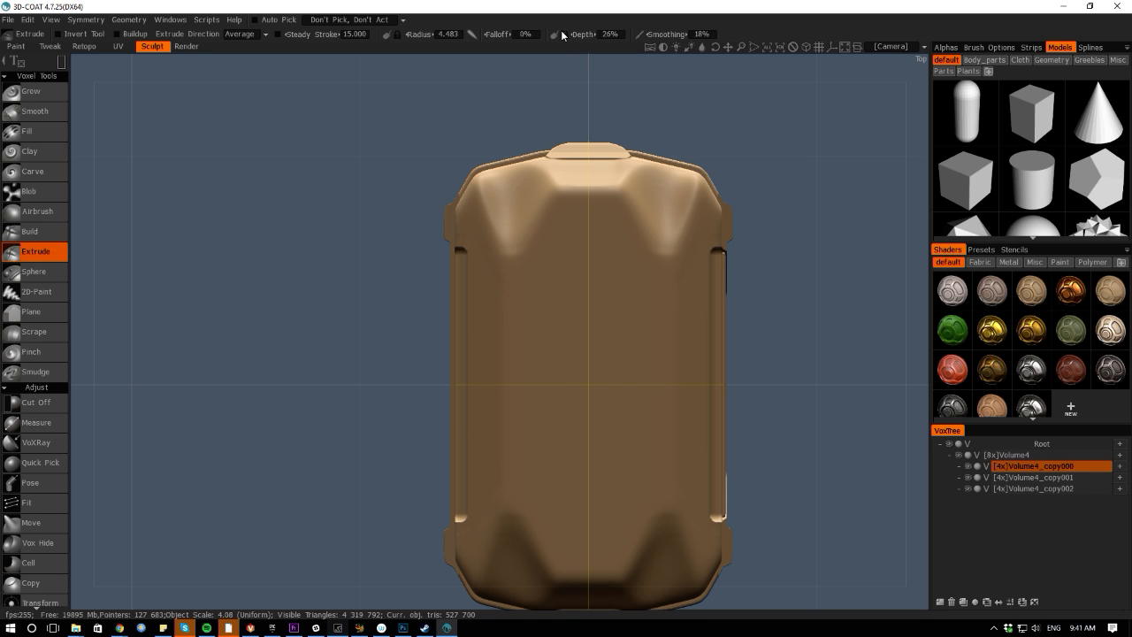
left_click(62, 61)
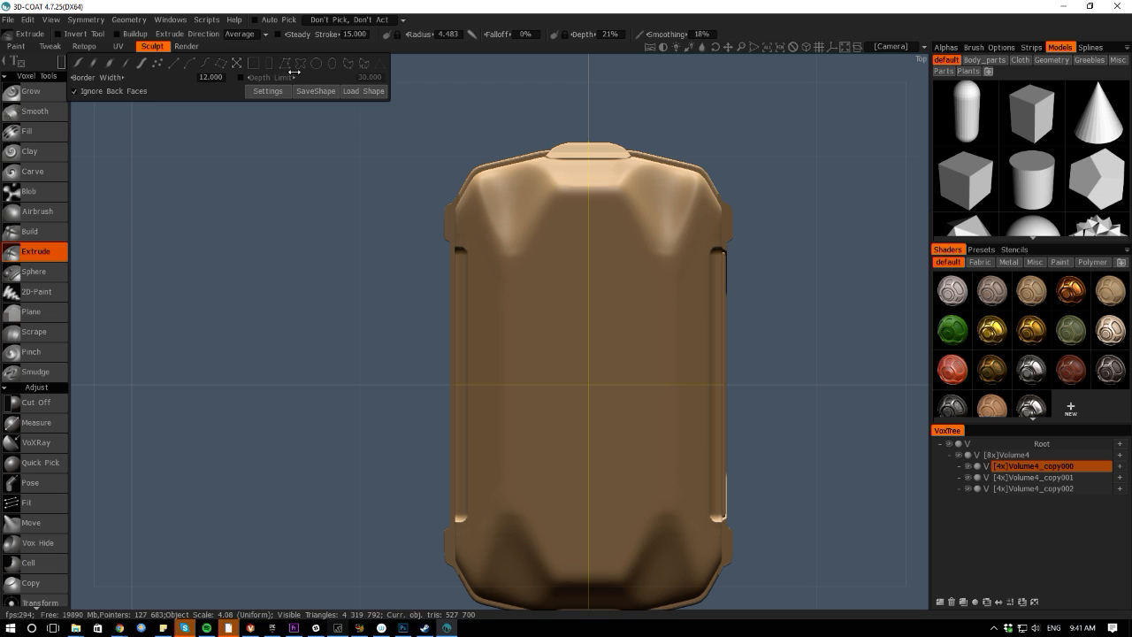
left_click(285, 65)
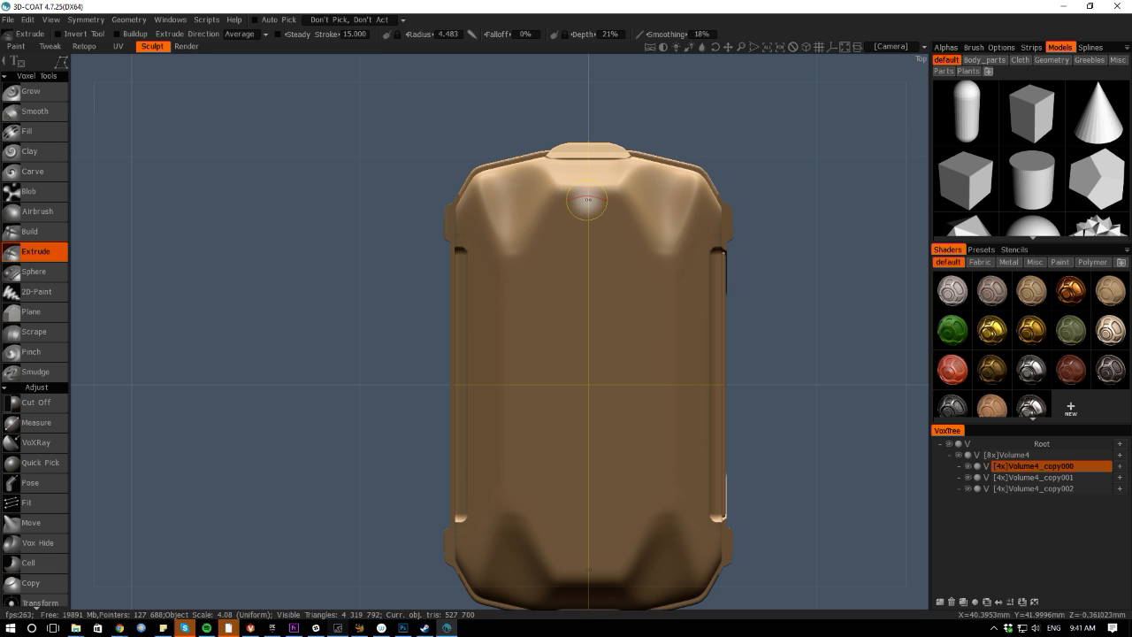
left_click(560, 196)
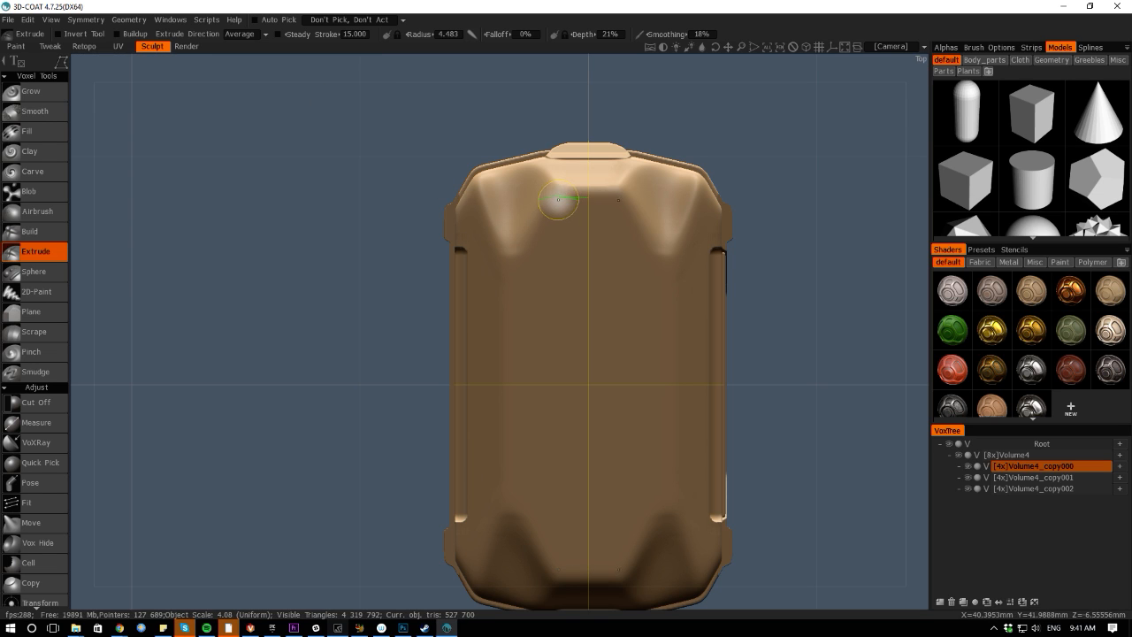
left_click(507, 256)
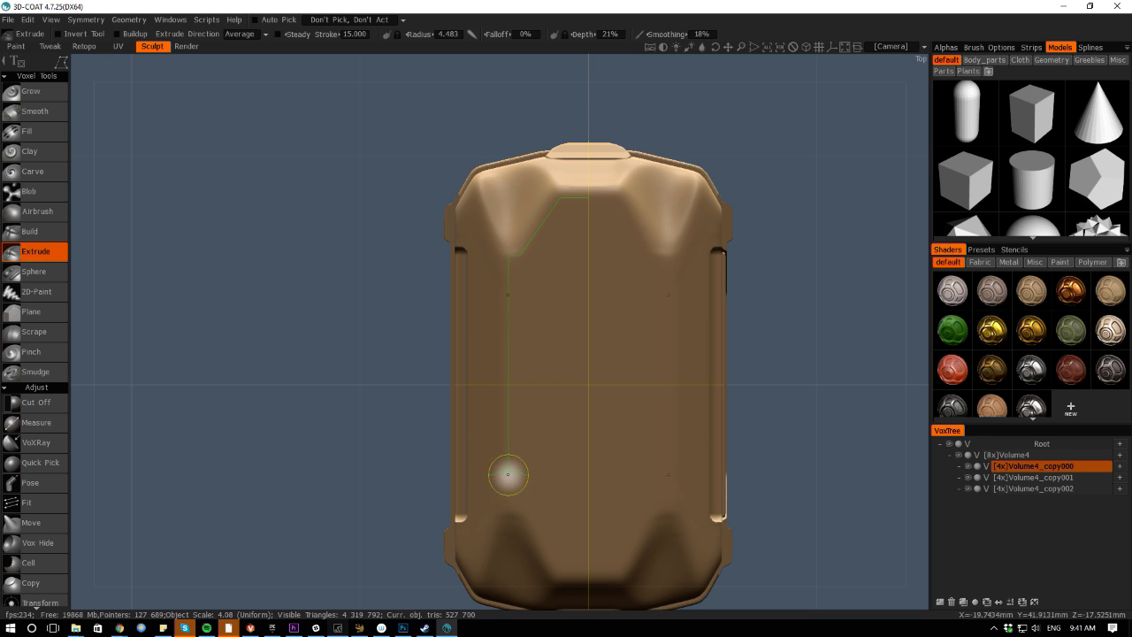
left_click(508, 487)
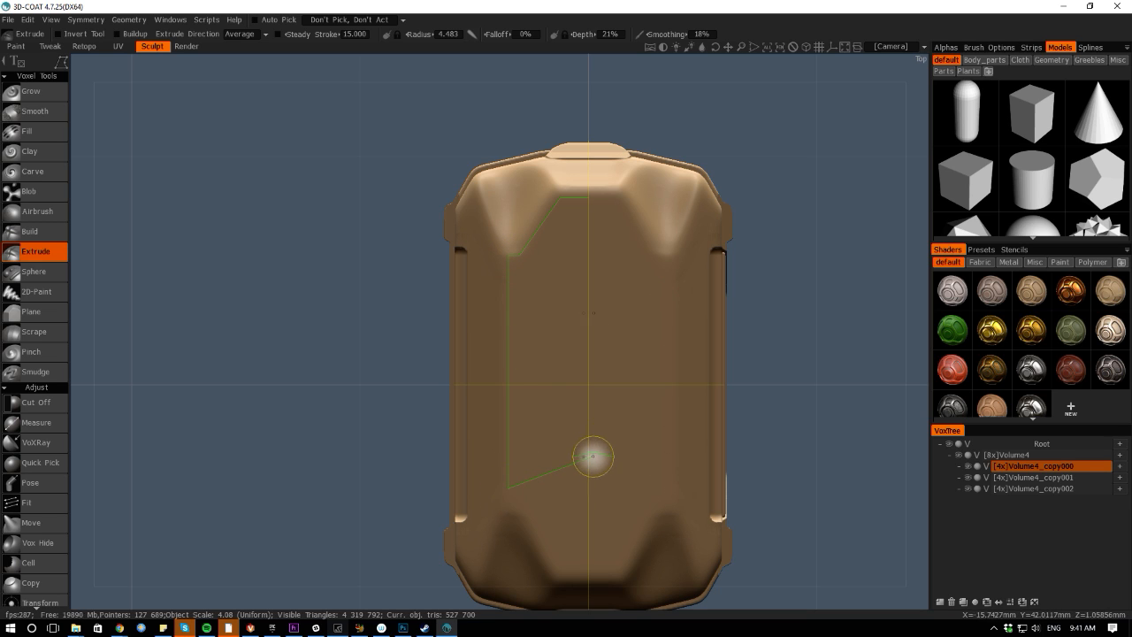
left_click(593, 457)
left_click(590, 198)
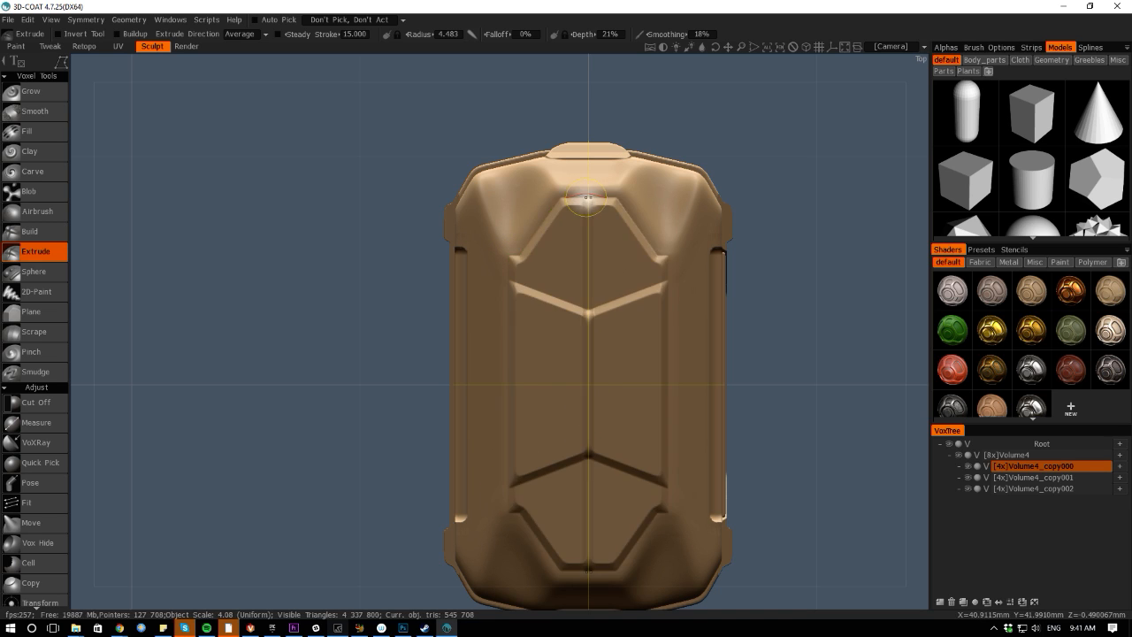
left_click_drag(91, 360, 333, 338)
key("ctrl+z")
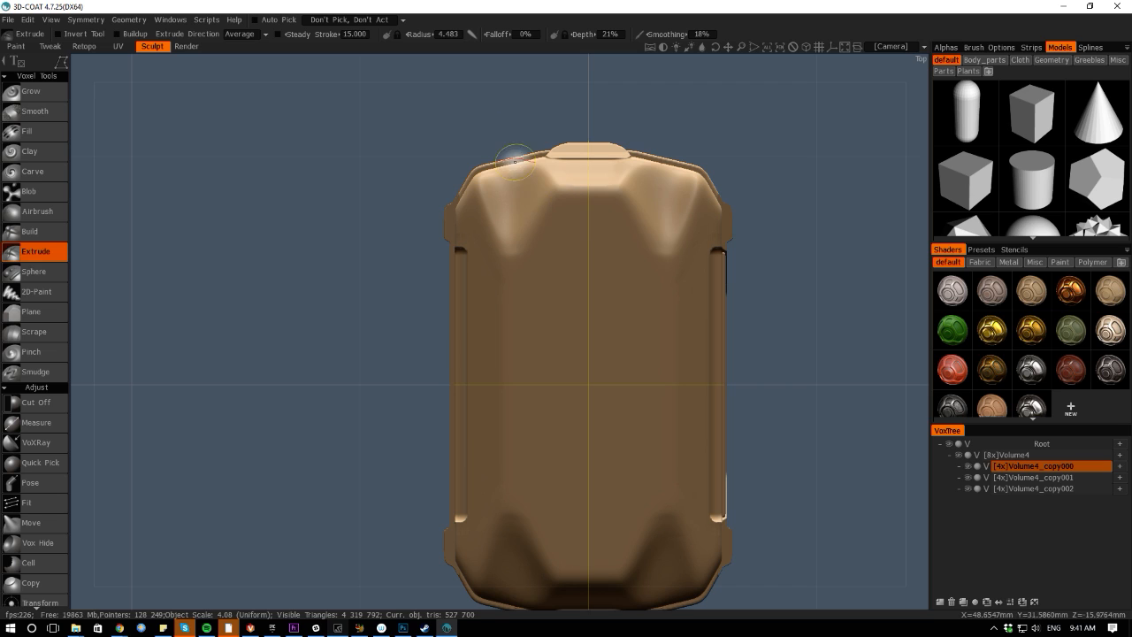
Try a second polygon extrusion on the lid's top, following the corner bevels toward the middle, and undo it
mouse_move(591, 195)
left_mouse_down()
mouse_move(554, 193)
mouse_move(526, 256)
mouse_move(501, 260)
mouse_move(505, 395)
mouse_move(591, 394)
mouse_move(605, 248)
mouse_move(589, 197)
left_mouse_up()
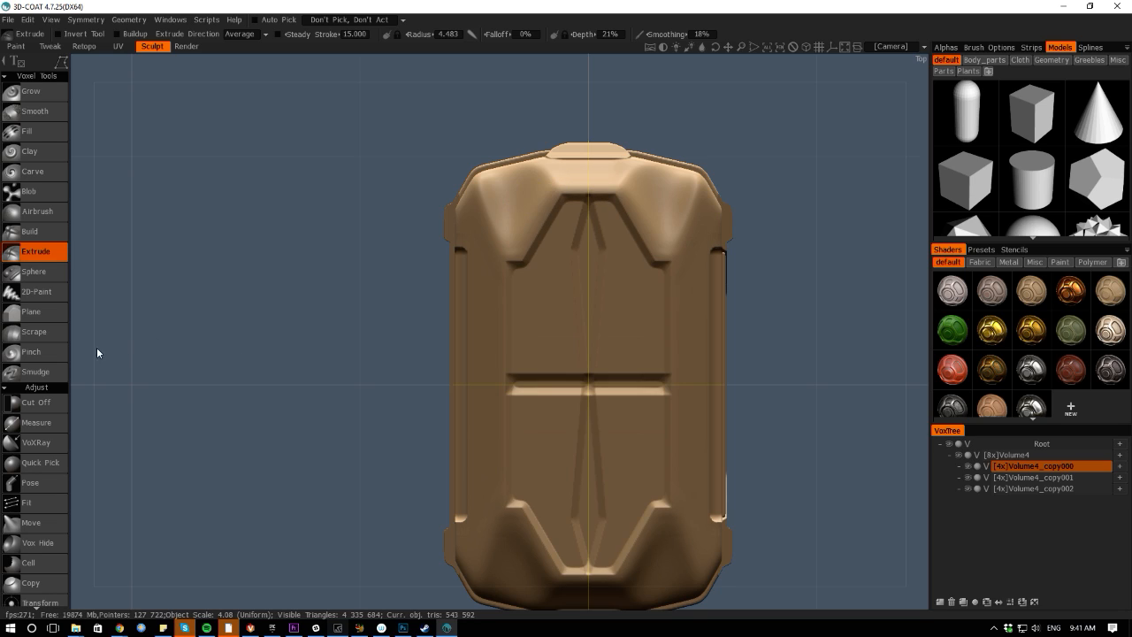
left_click_drag(96, 347, 121, 346)
Switch to the Sphere tool and choose the closed-curve stroke mode for drawing on the lid
key("space")
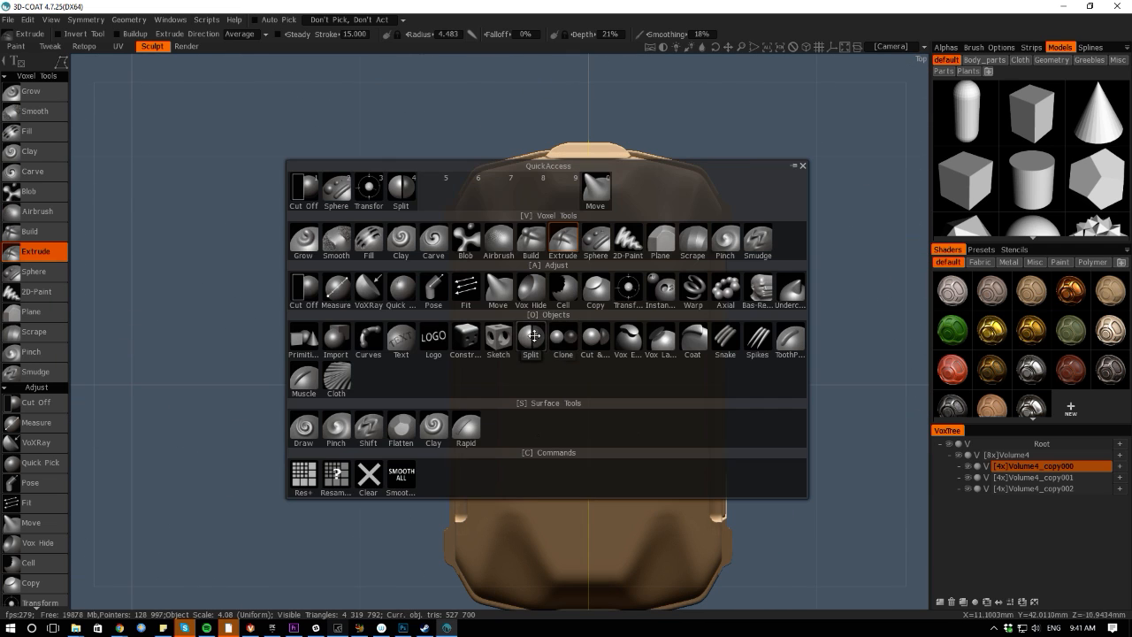
left_click(597, 240)
key("e")
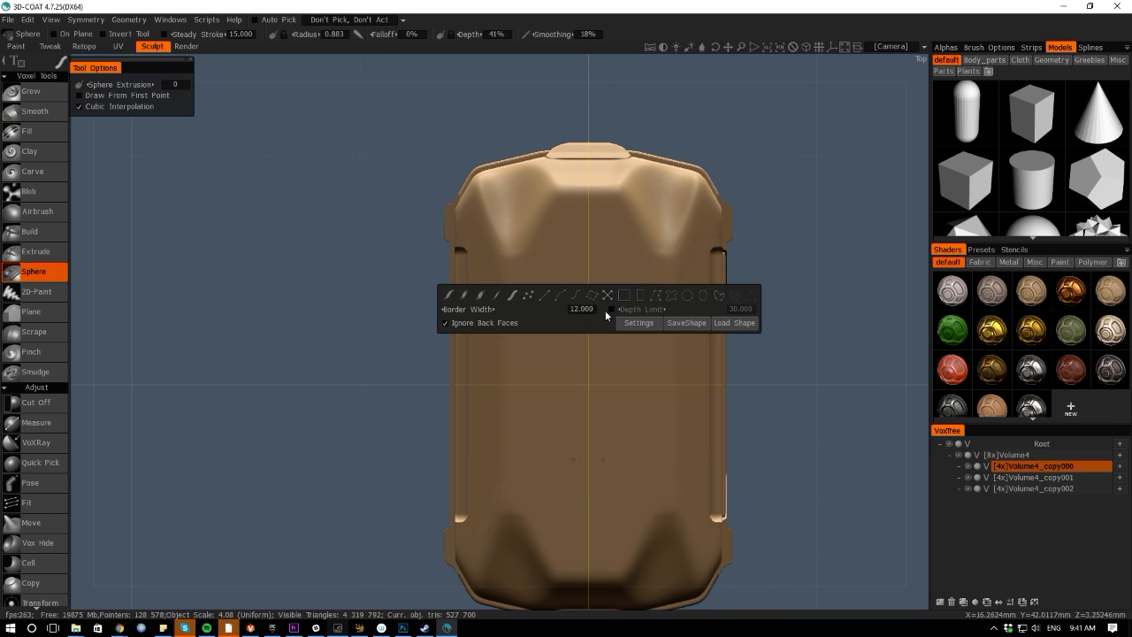
left_click(672, 297)
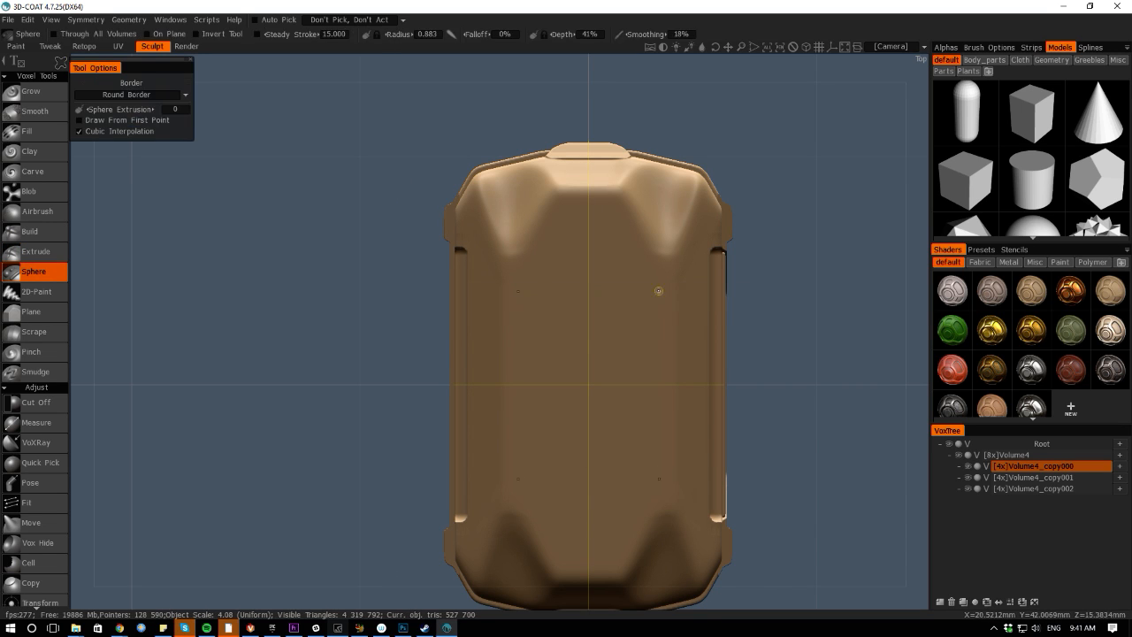
Try a closed-curve Sphere stroke with Round Border on the middle of the lid's top, then undo it
mouse_move(603, 330)
left_mouse_down()
mouse_move(557, 296)
mouse_move(531, 336)
left_mouse_up()
key("ctrl+z")
key("ctrl+z")
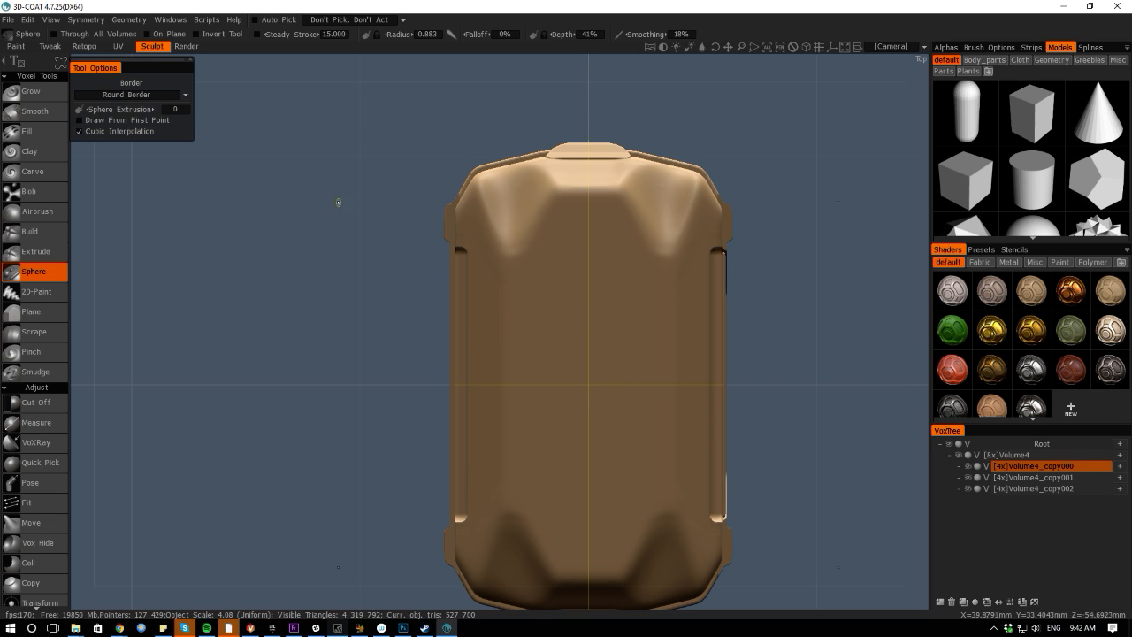
Change the stroke mode to straight-segment outlines and set the Sphere tool's border to Sharp Border
key("e")
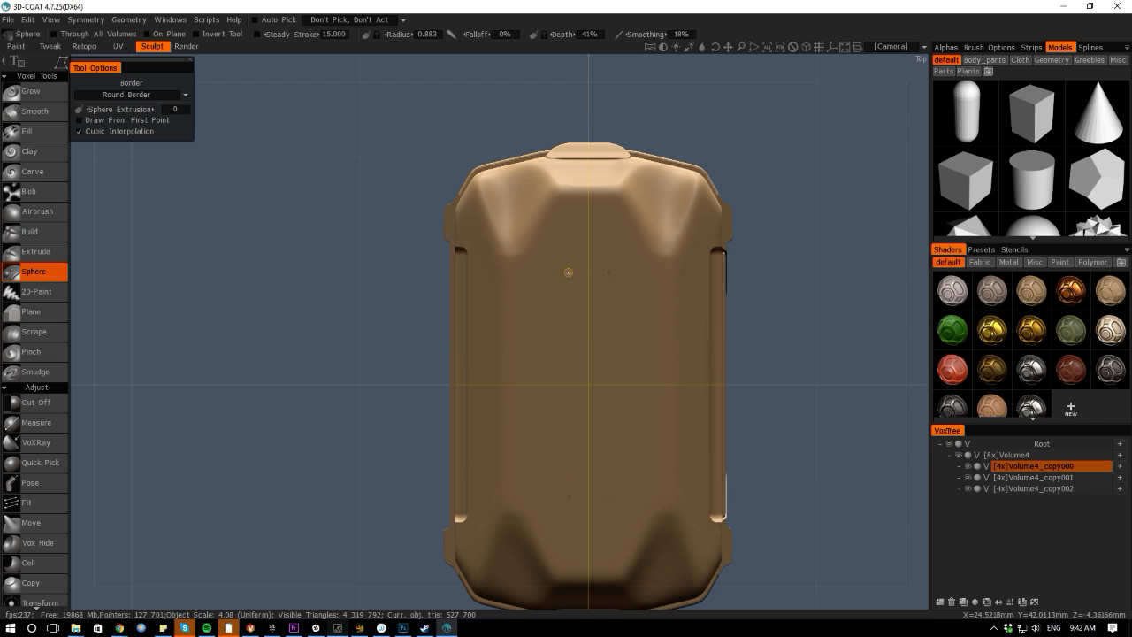
left_click(104, 95)
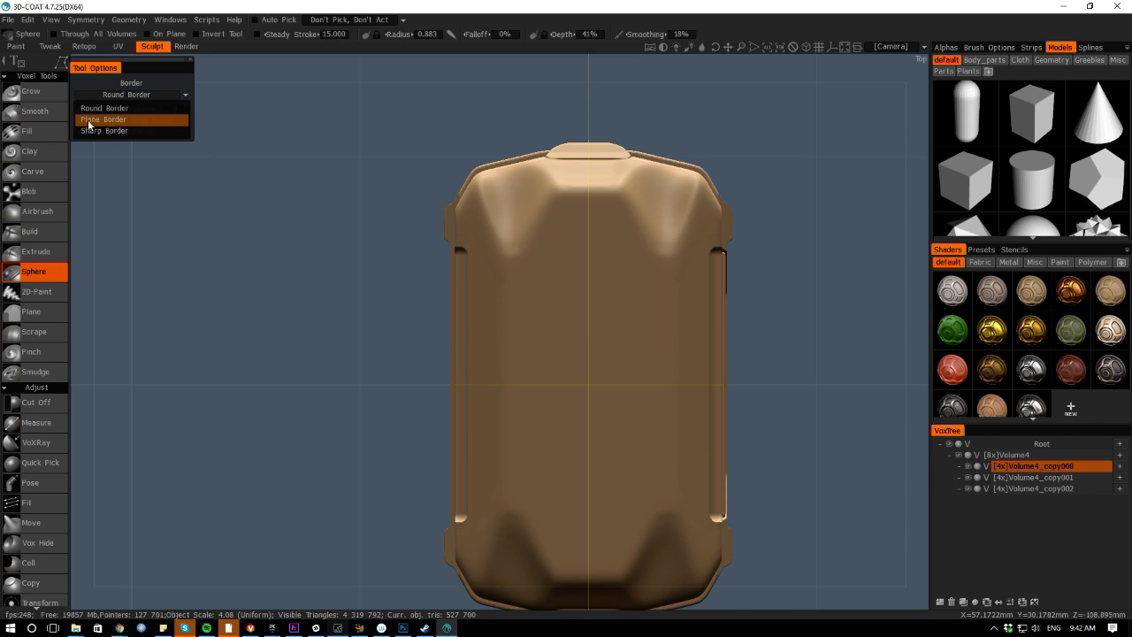
left_click(92, 131)
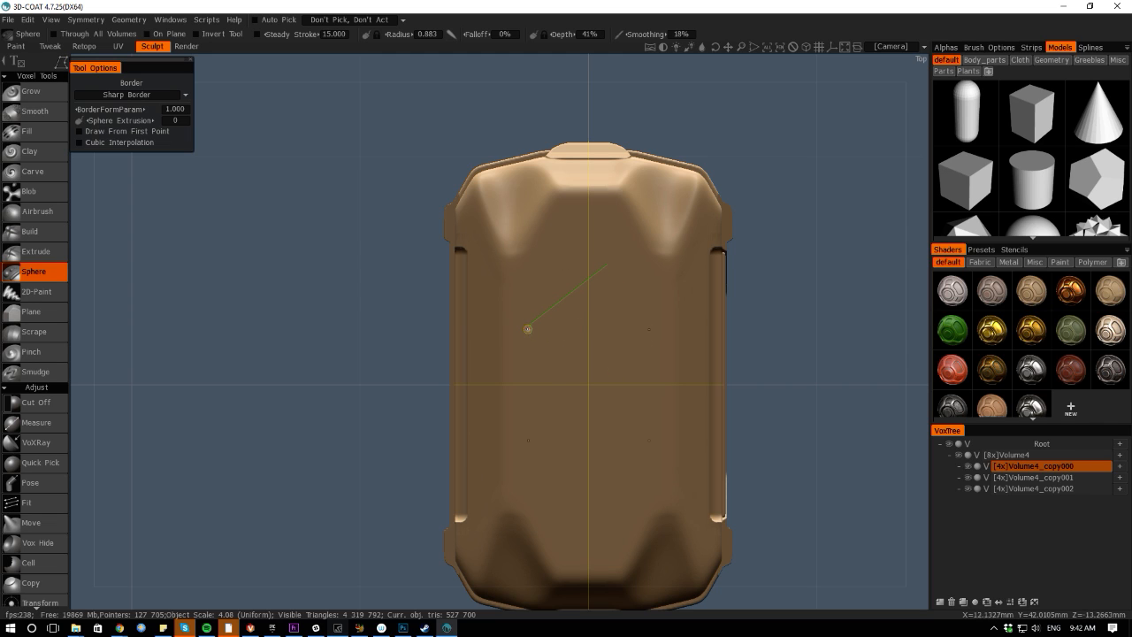
Try raising a small angular polygon on the middle of the lid's top with the sharp border, then undo it
left_click(607, 265)
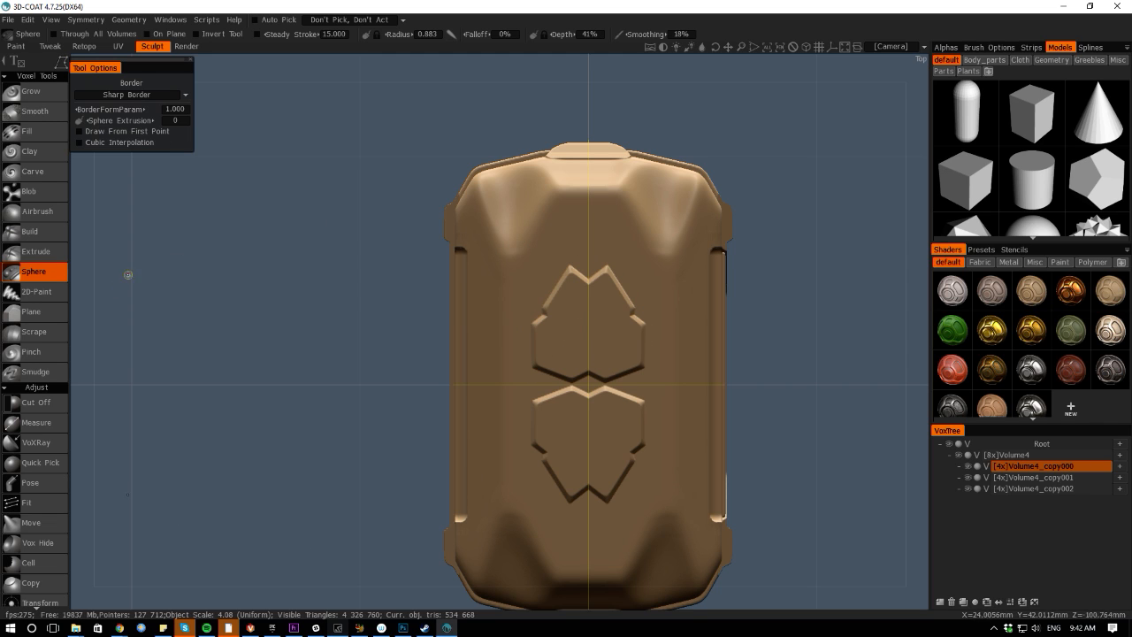
key("ctrl+z")
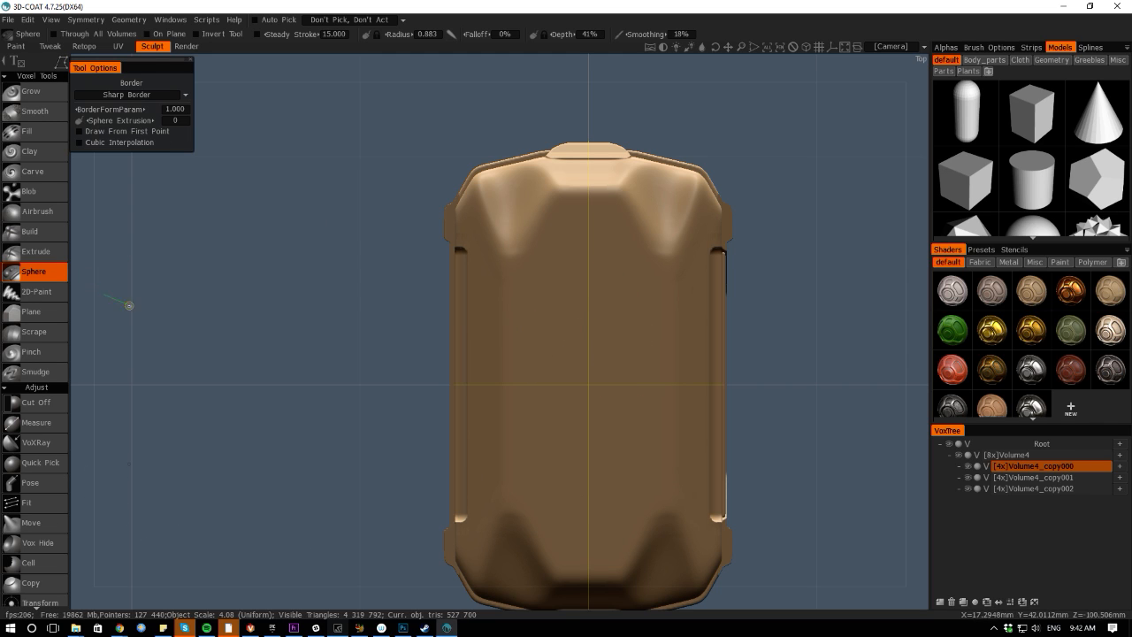
left_click_drag(80, 300, 133, 287, "alt")
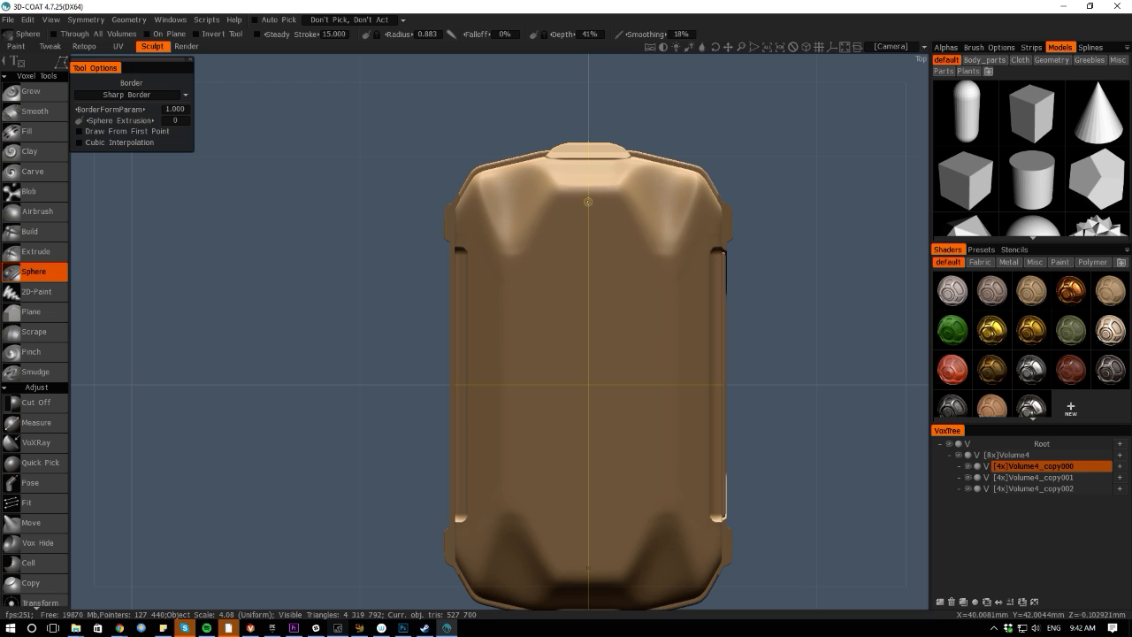
Try raising a polygon that follows the corner bevels and extends past the lid's centre lines, then undo it
left_click(588, 202)
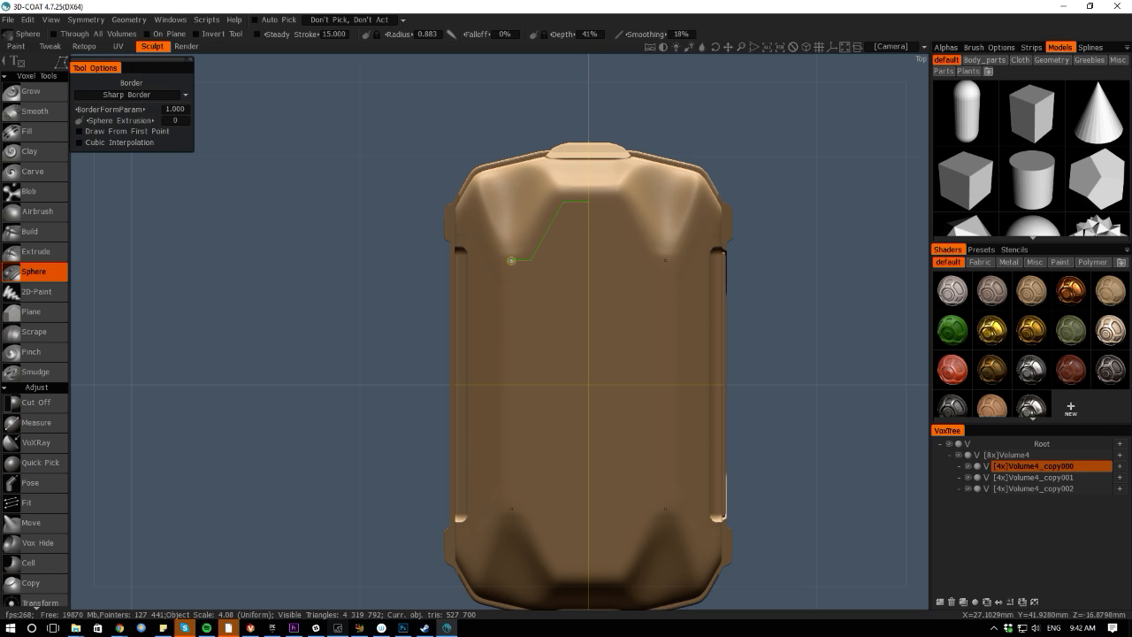
left_click(508, 261)
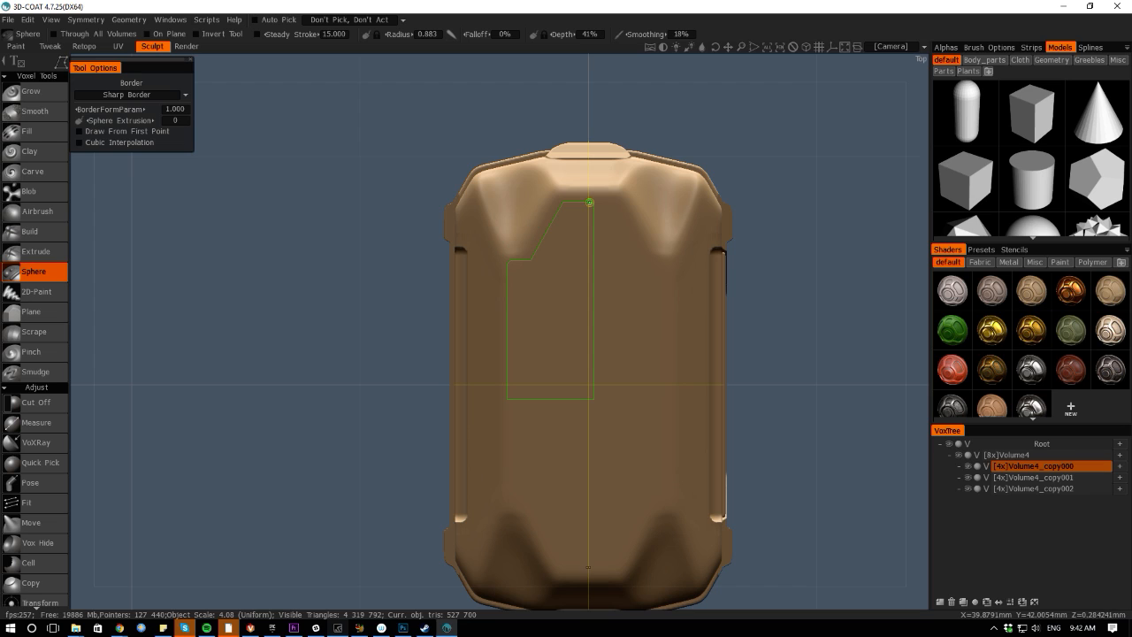
left_click(589, 202)
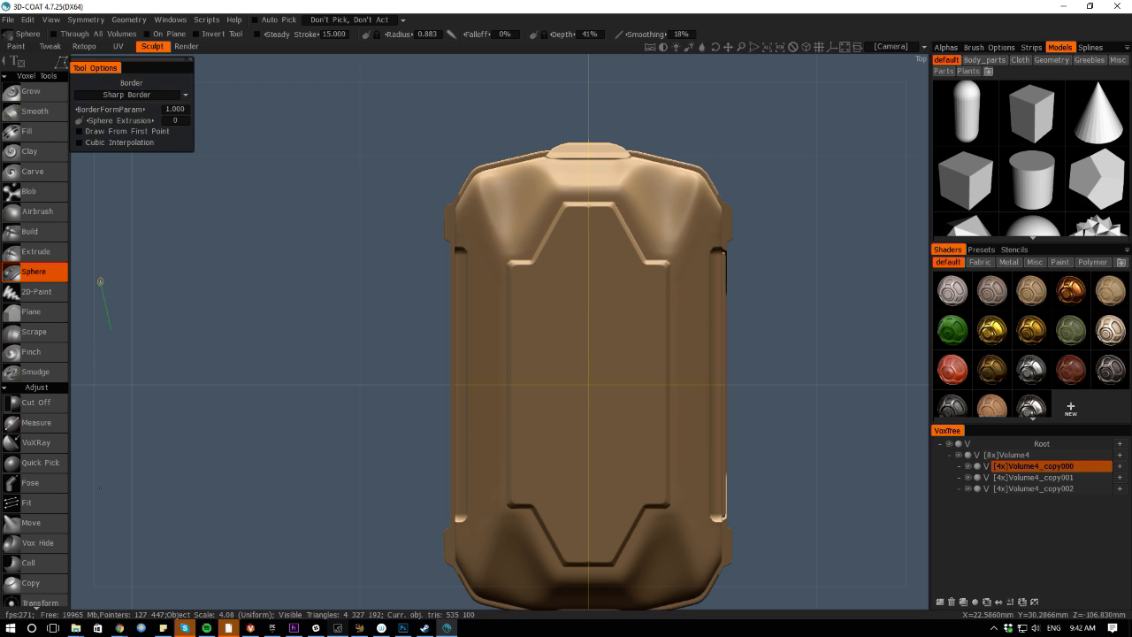
left_click_drag(89, 368, 114, 330)
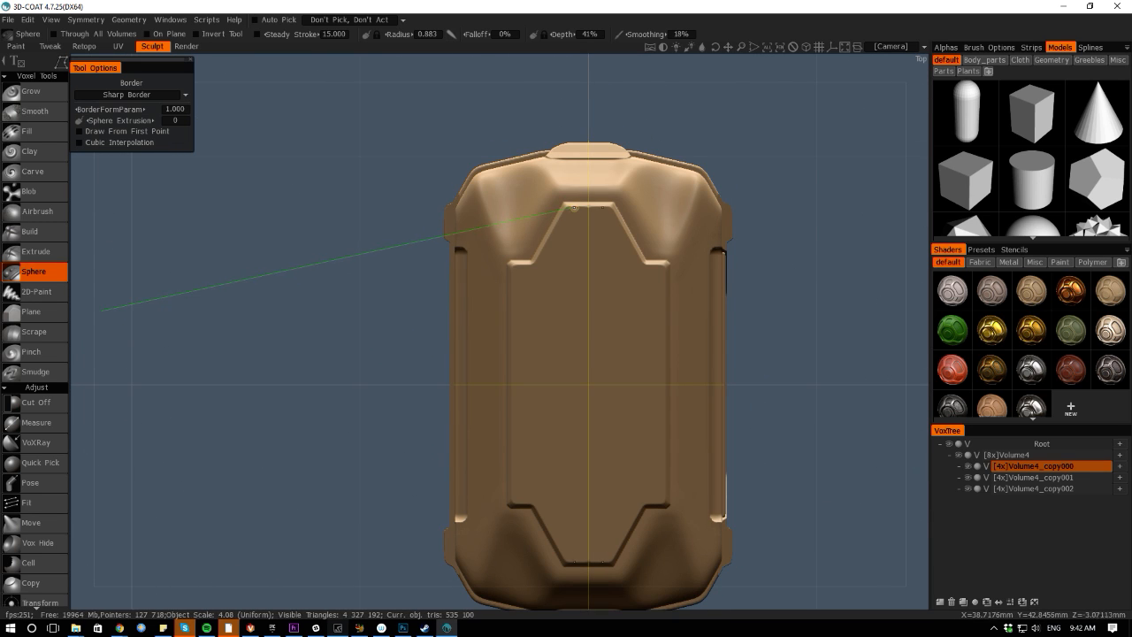
key("ctrl+z")
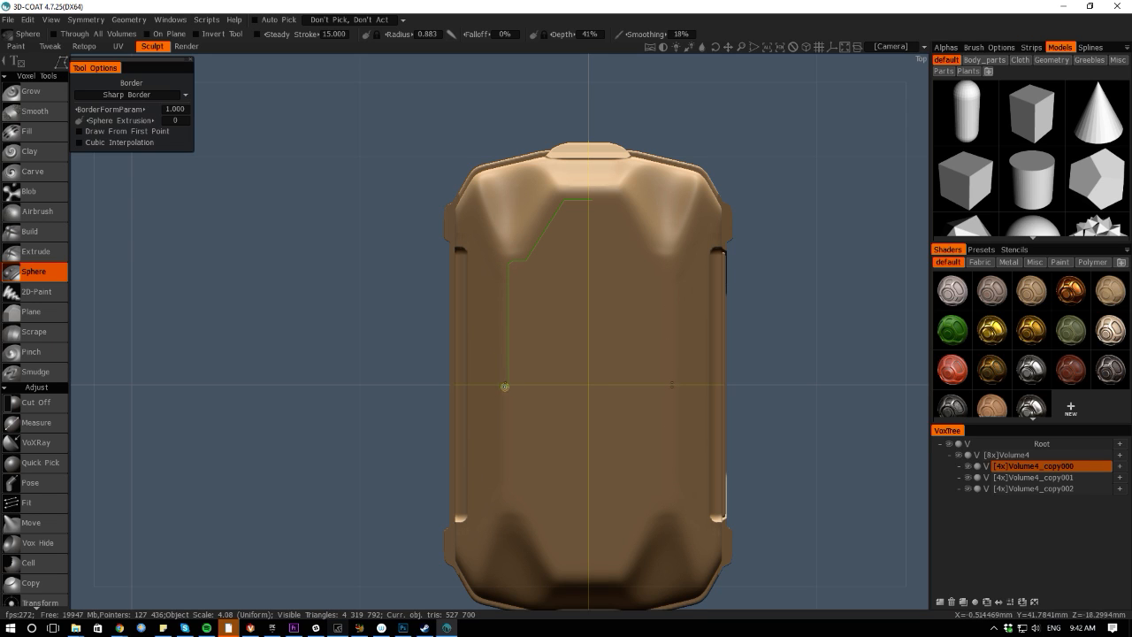
Try cutting the bevel-following polygon through the lid's top, inspect the cut with the other volumes hidden, and undo it
left_click(505, 387)
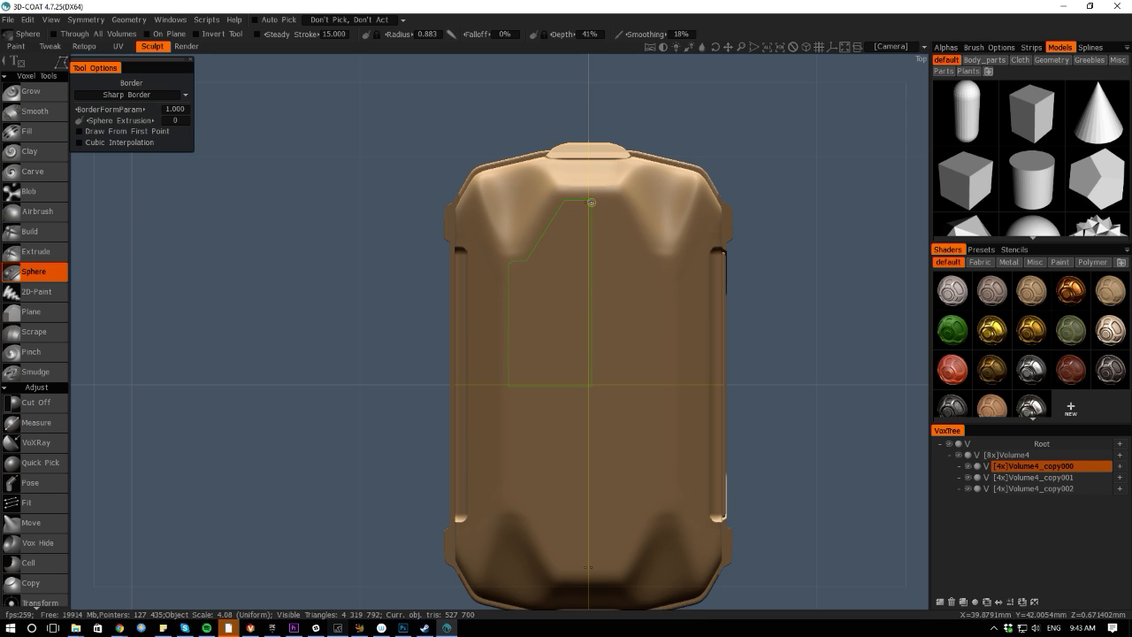
left_click(590, 200)
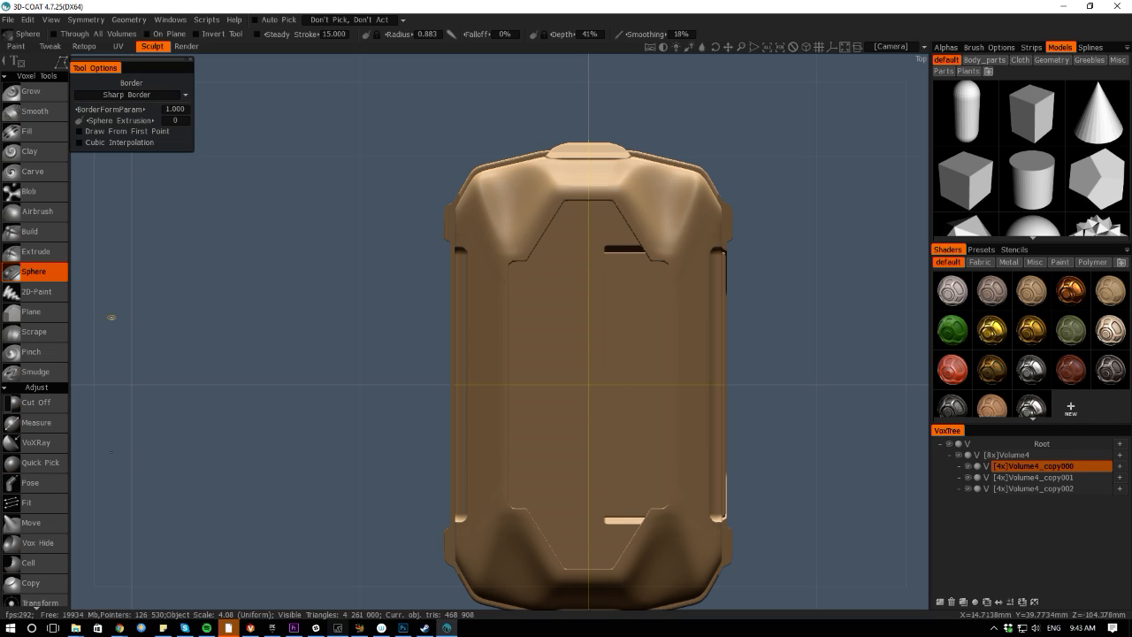
left_click_drag(111, 316, 243, 286)
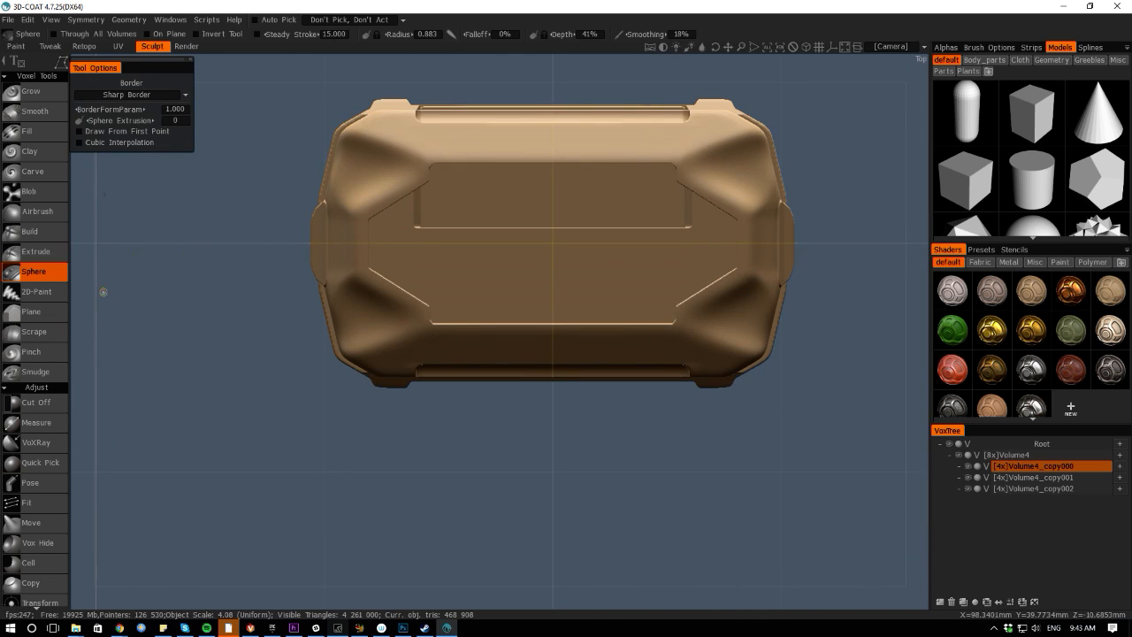
left_click_drag(103, 292, 88, 253)
left_click(968, 467)
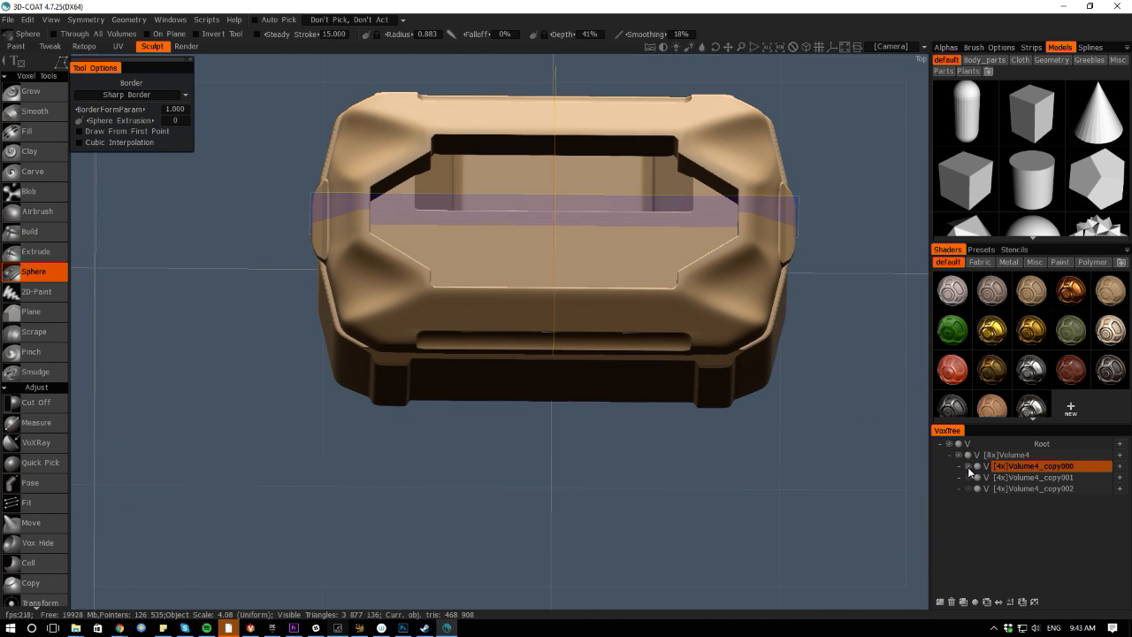
left_click_drag(667, 448, 645, 543)
left_click(967, 477)
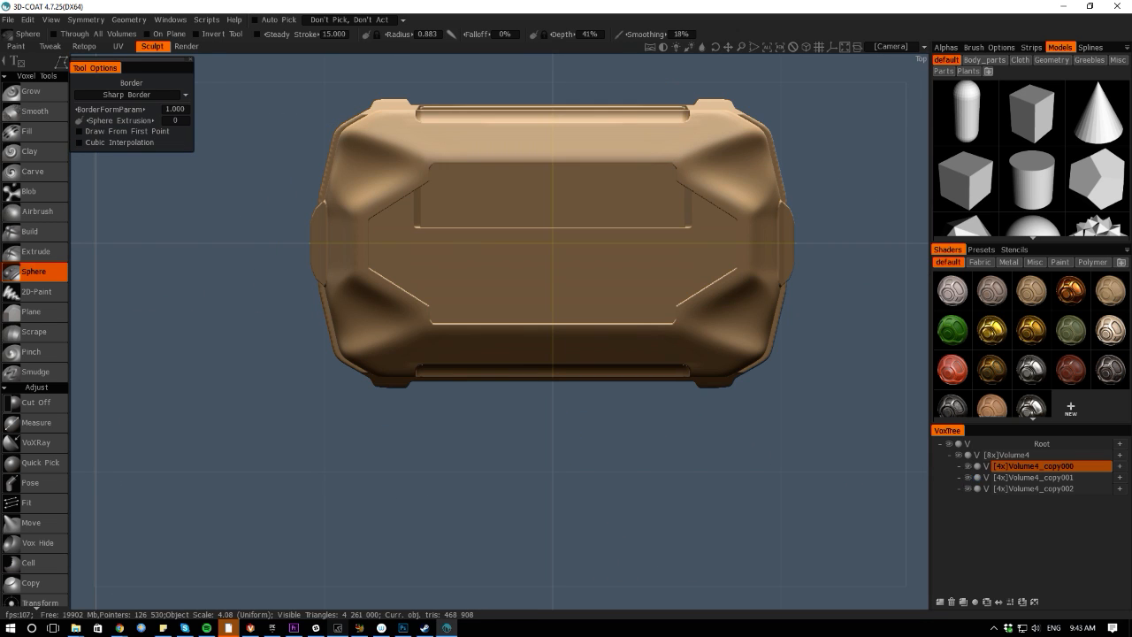
left_click(967, 477)
left_click(971, 477)
left_click(976, 476)
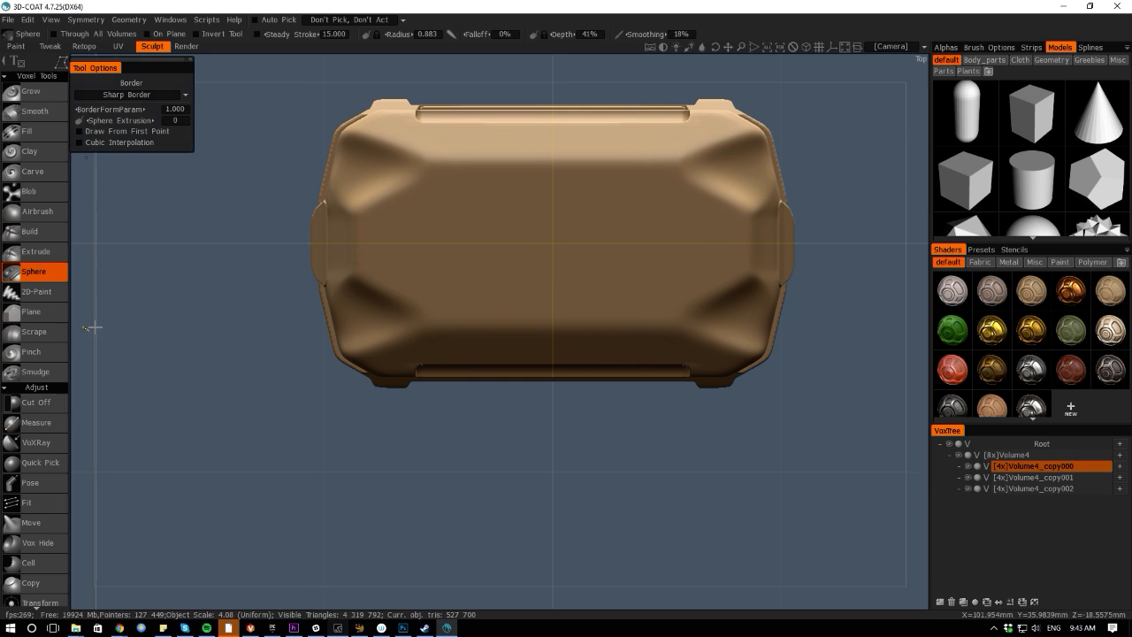
Try freehand closed shapes on the lid's top at 41% depth and again at 9% depth, undoing each
middle_click_drag(184, 333, 238, 380)
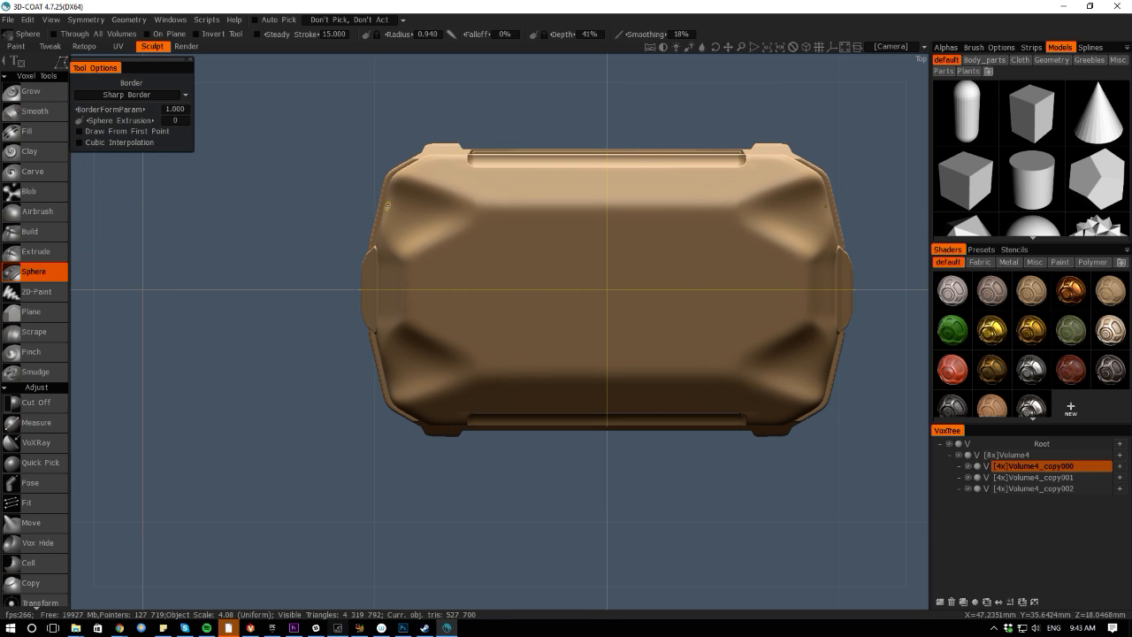
mouse_move(68, 68)
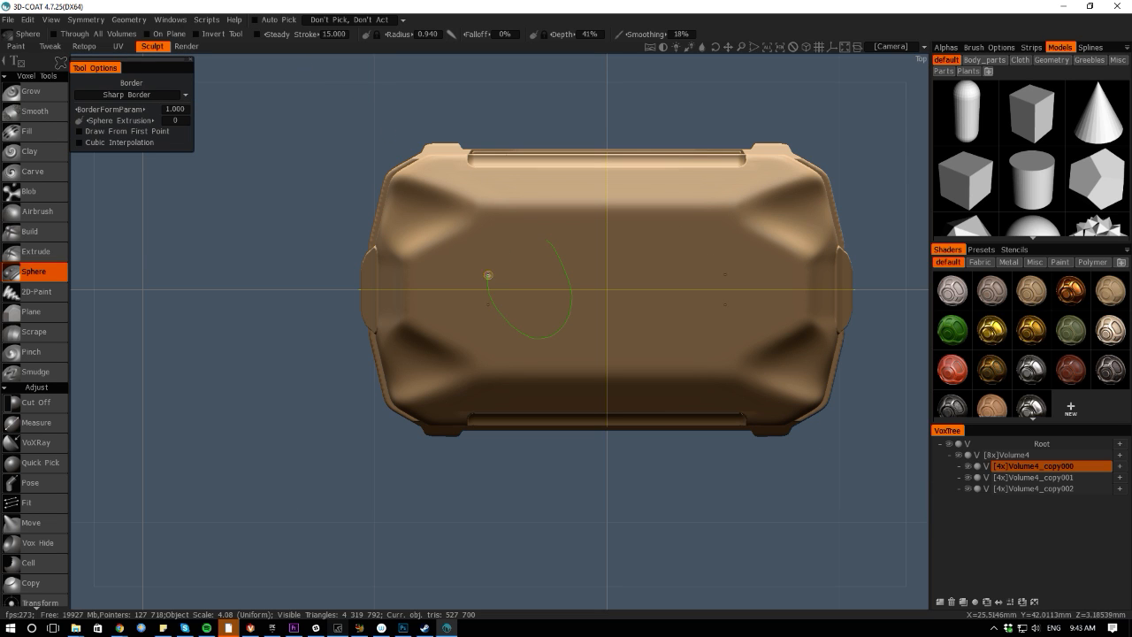
left_click_drag(549, 244, 536, 231)
left_click_drag(615, 587, 639, 505)
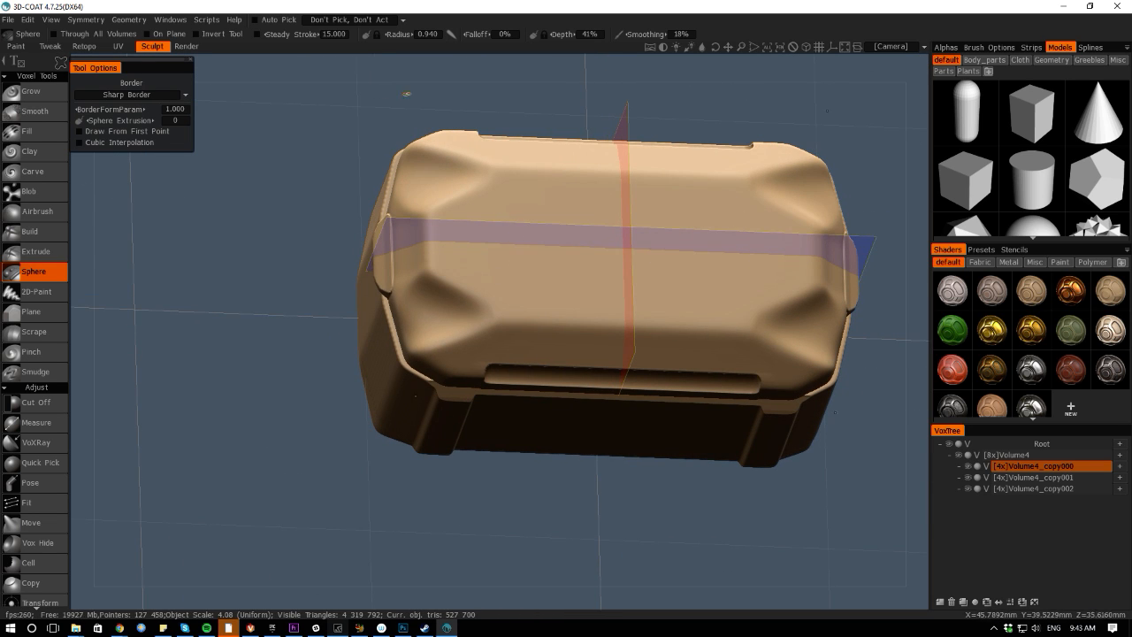
left_click_drag(567, 34, 525, 33)
left_click_drag(585, 220, 559, 197, "ctrl")
key("ctrl+z")
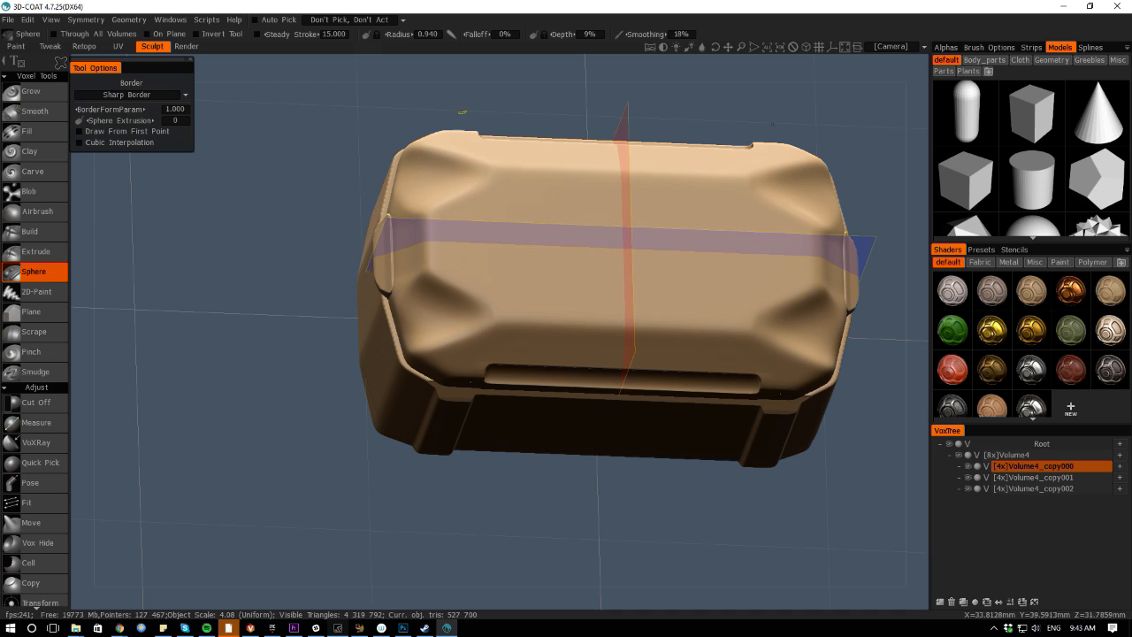
Reduce the depth to 2%, try cutting a freehand closed shape into the lid's top, and undo it
left_click_drag(548, 35, 551, 34)
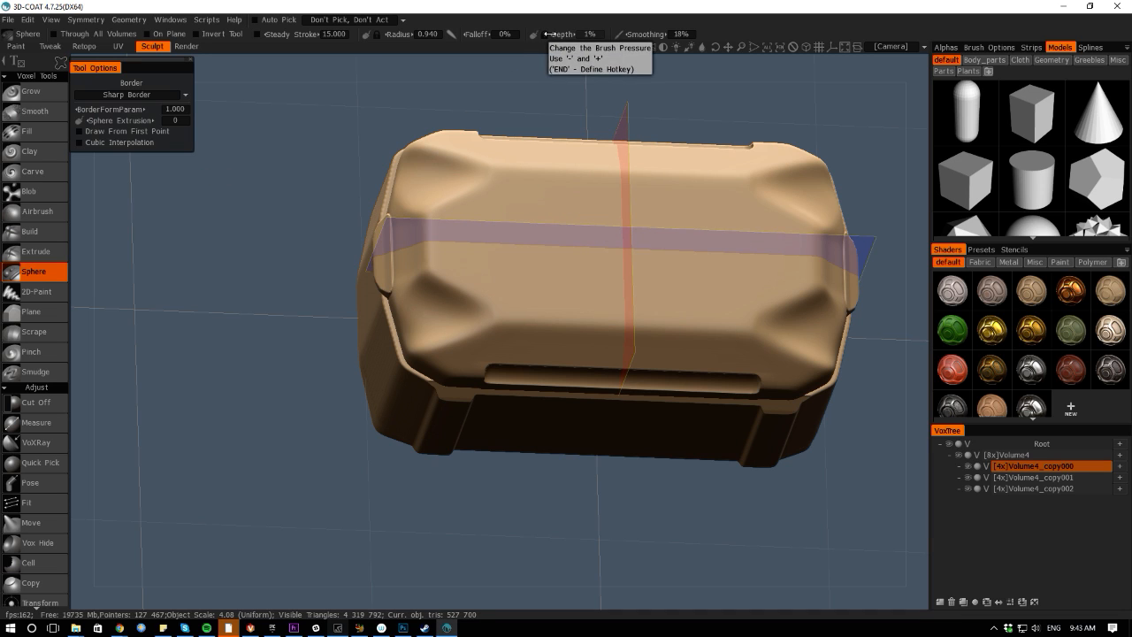
left_click(538, 237, "ctrl")
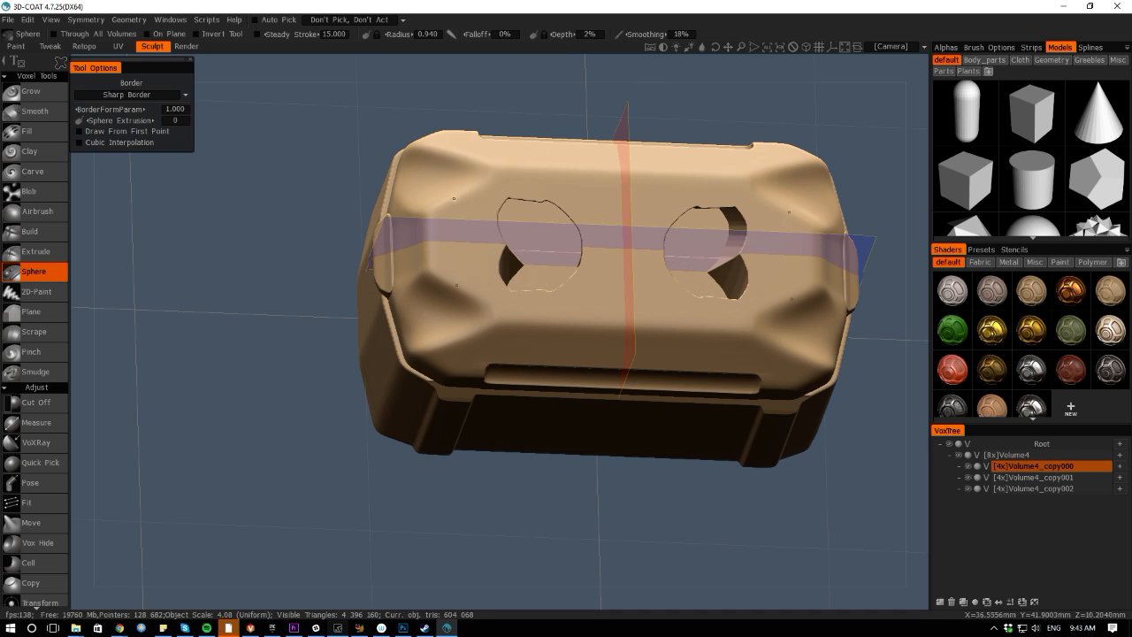
key("ctrl+z")
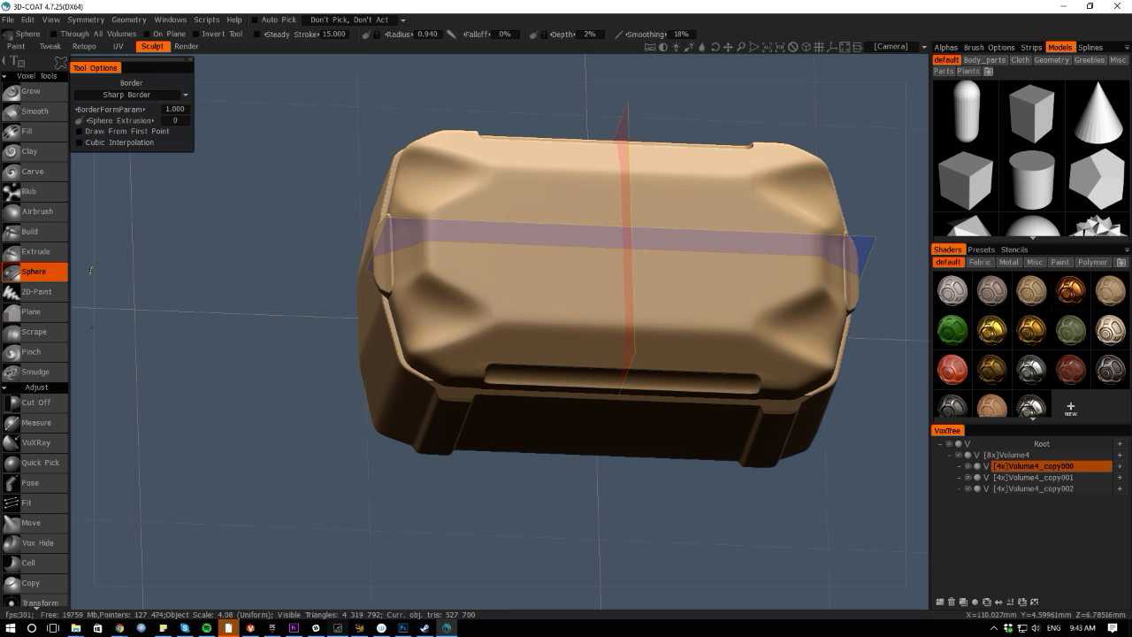
Set BorderFormParam to 0.060, try a freehand closed cut on the lid's top from the top view, and undo it
key("KP_7")
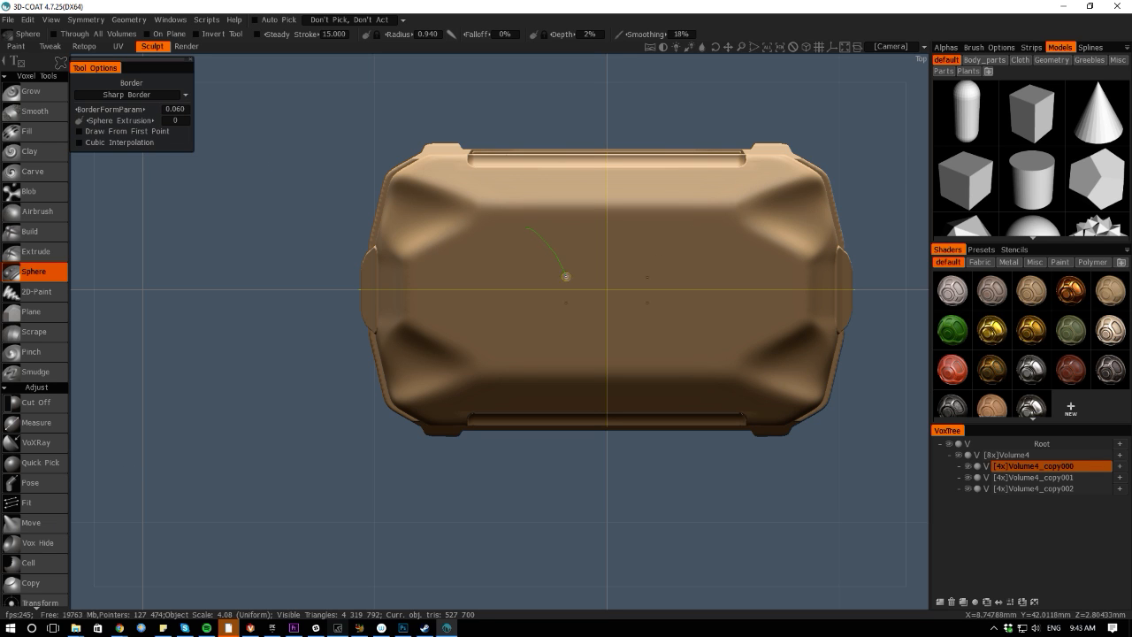
mouse_move(566, 277)
left_mouse_down()
mouse_move(510, 228)
mouse_move(527, 228)
left_mouse_up()
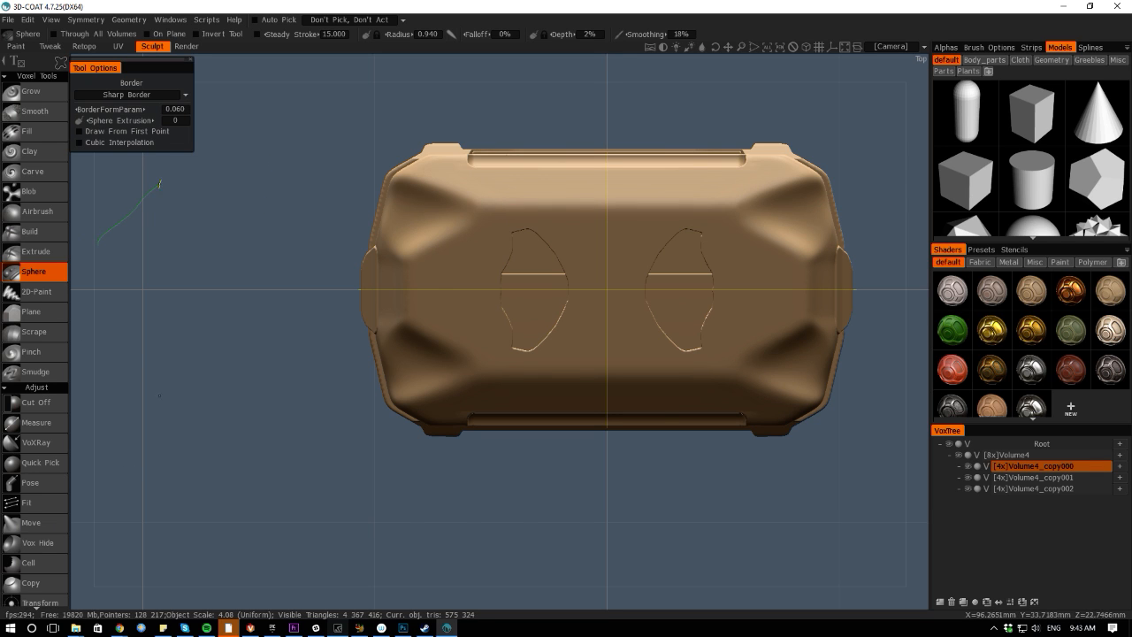
mouse_move(160, 184)
left_mouse_down()
mouse_move(146, 198)
mouse_move(168, 196)
left_mouse_up()
key("ctrl+z")
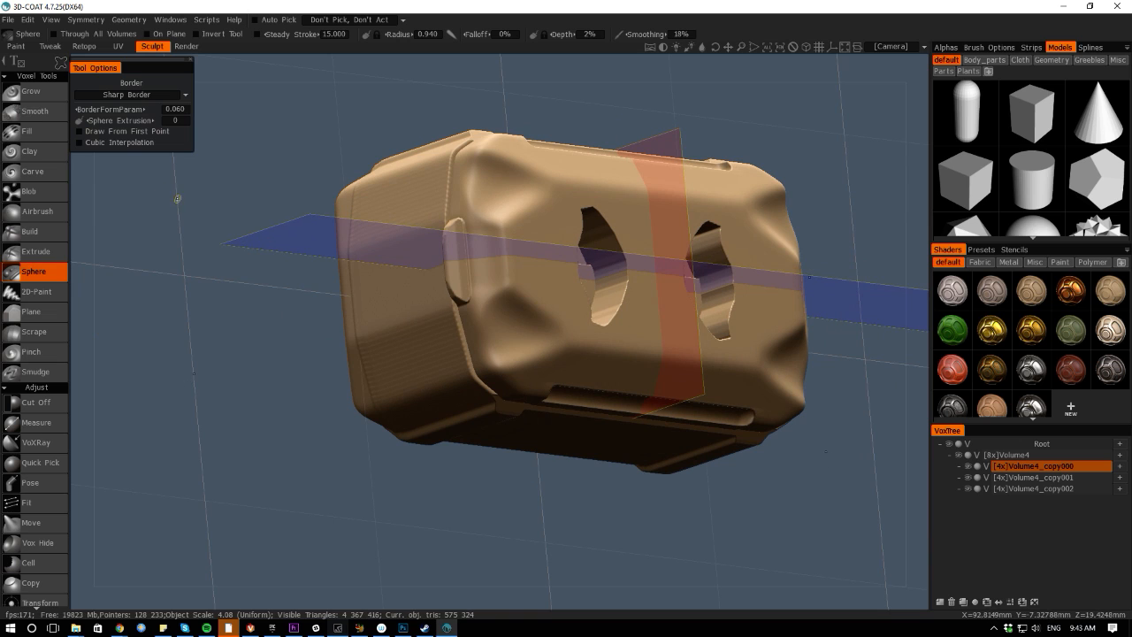
key("ctrl+z")
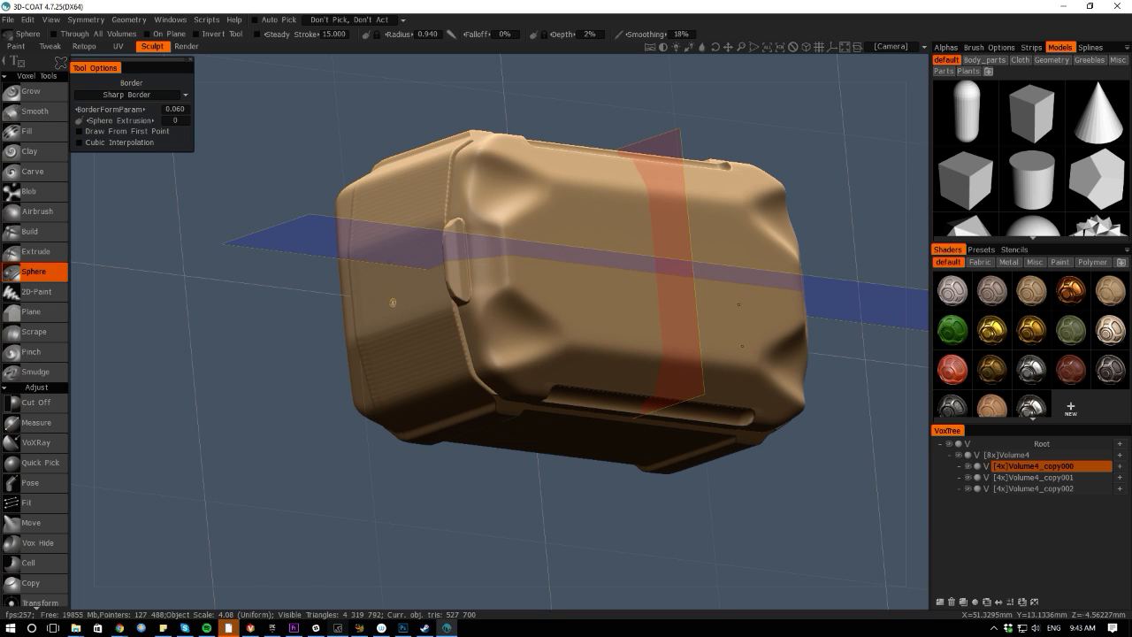
Set the radius to 0.500, try a freehand closed shape over the lid's corner bevel, undo it and return to the top view
left_click_drag(79, 205, 129, 235, "alt")
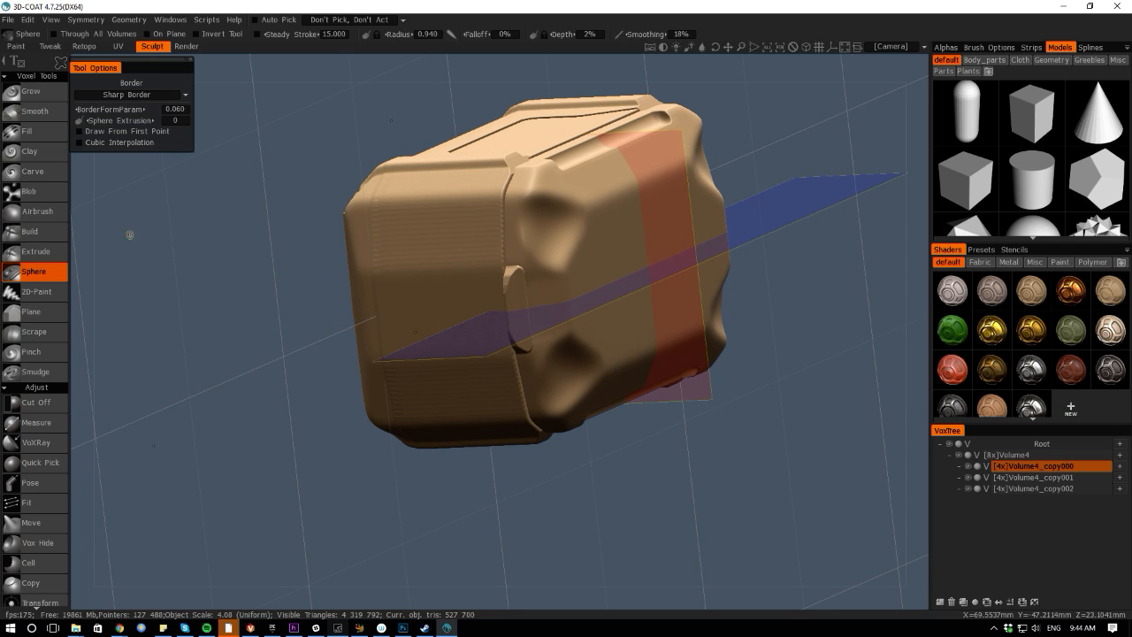
left_click(389, 36)
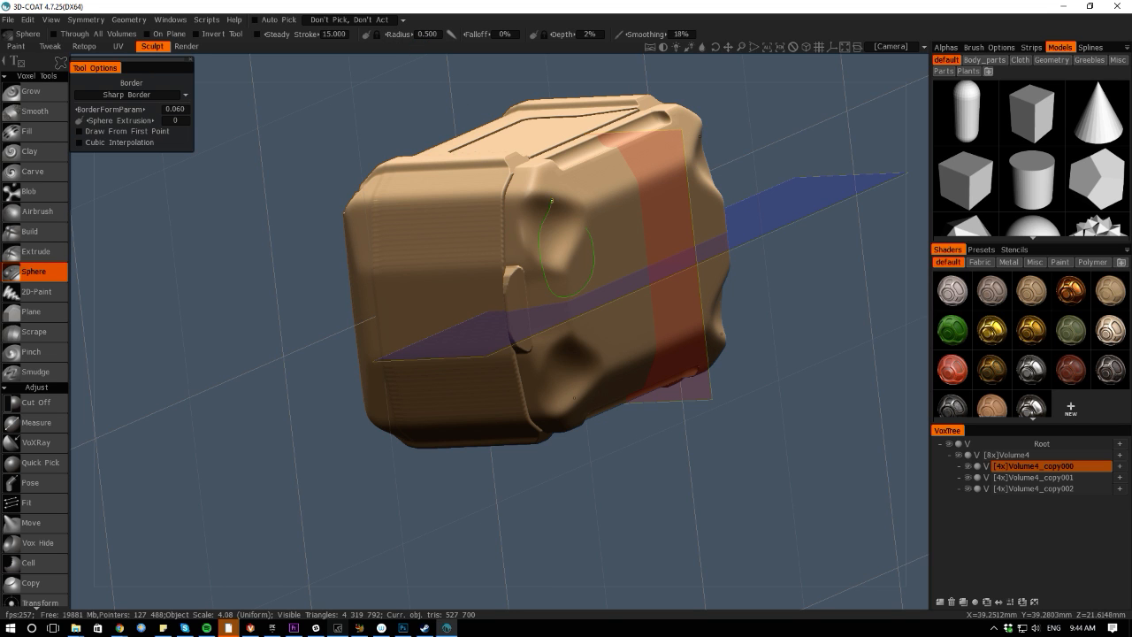
left_click_drag(552, 201, 581, 224)
key("ctrl+z")
left_click_drag(697, 602, 581, 554, "alt")
key("KP_5")
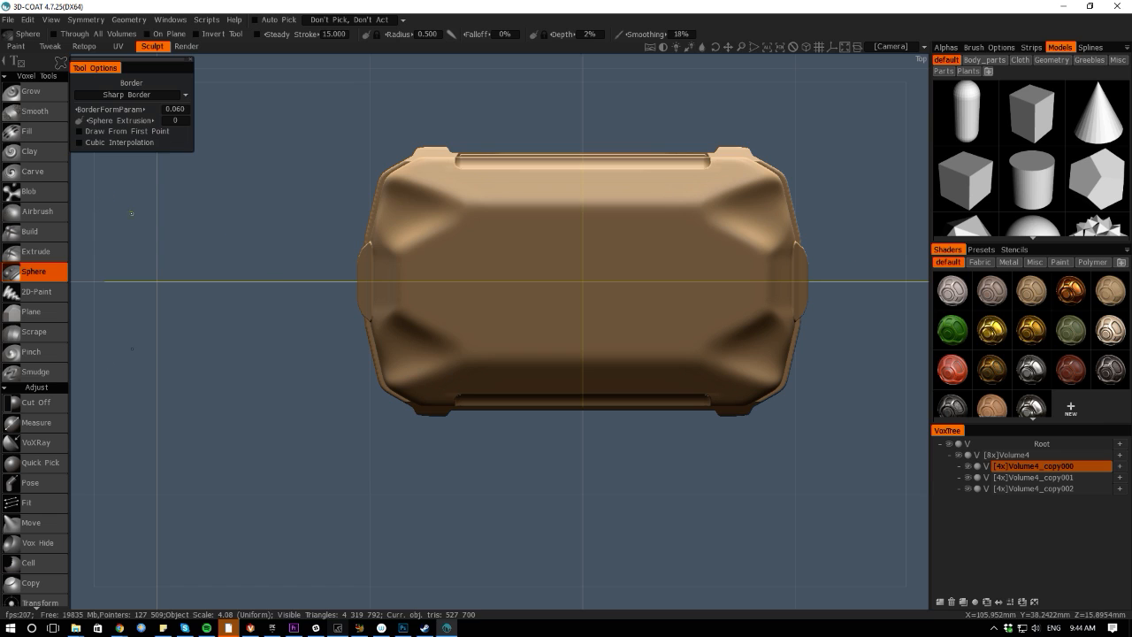
With the Pose tool, select mirrored angular closed shapes on the lid's flat top, leaving a thin unselected strip along the centre line
key("space")
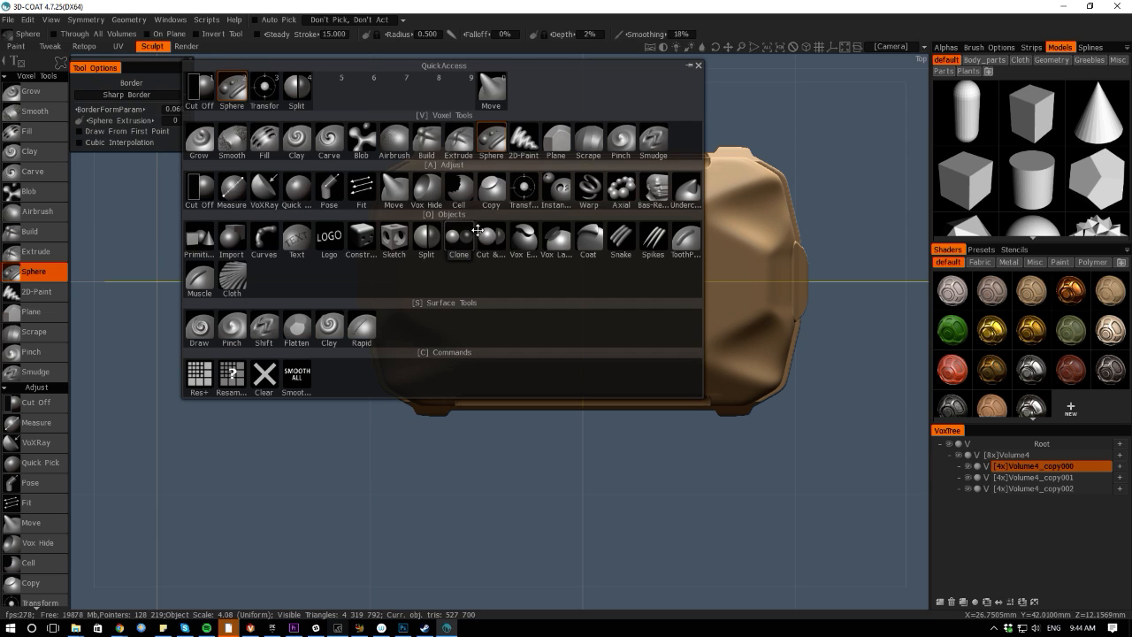
left_click(328, 204)
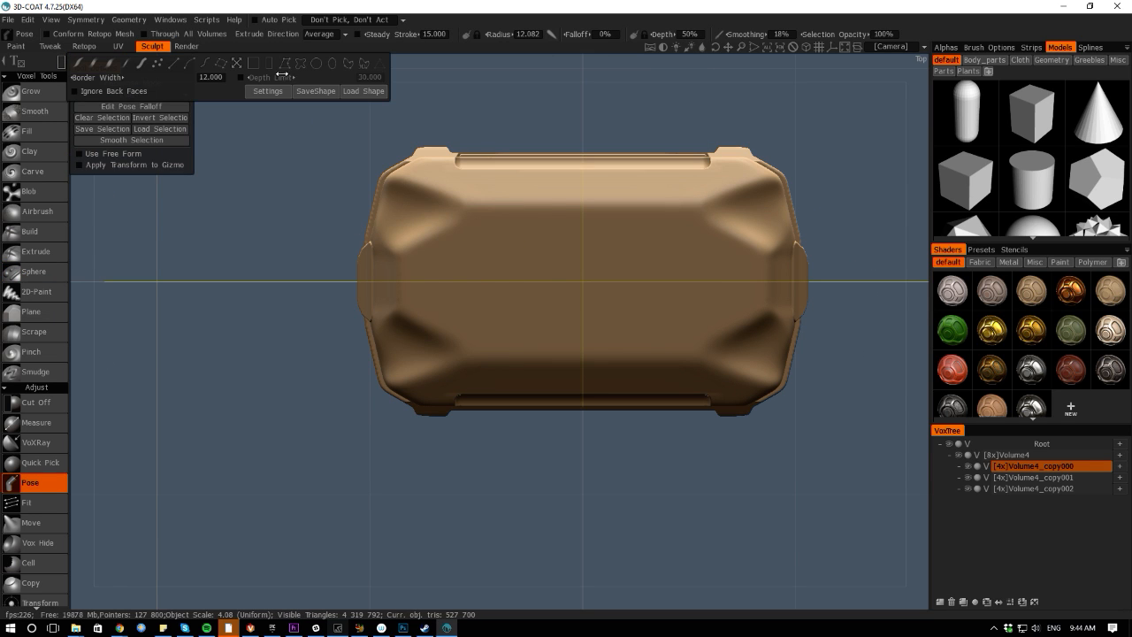
left_click(285, 64)
mouse_move(401, 281)
right_mouse_down()
mouse_move(382, 281)
mouse_move(410, 286)
right_mouse_up()
mouse_move(410, 282)
left_mouse_down()
mouse_move(409, 257)
mouse_move(465, 227)
mouse_move(466, 212)
mouse_move(603, 231)
mouse_move(587, 210)
mouse_move(583, 291)
mouse_move(408, 285)
left_mouse_up()
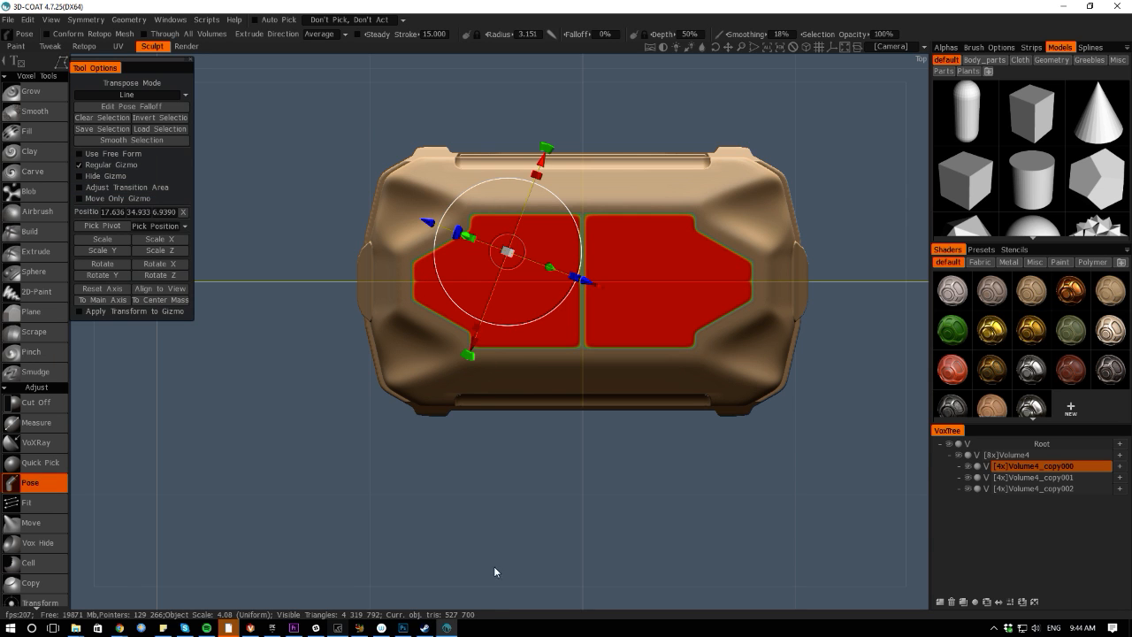
left_click_drag(490, 605, 449, 381)
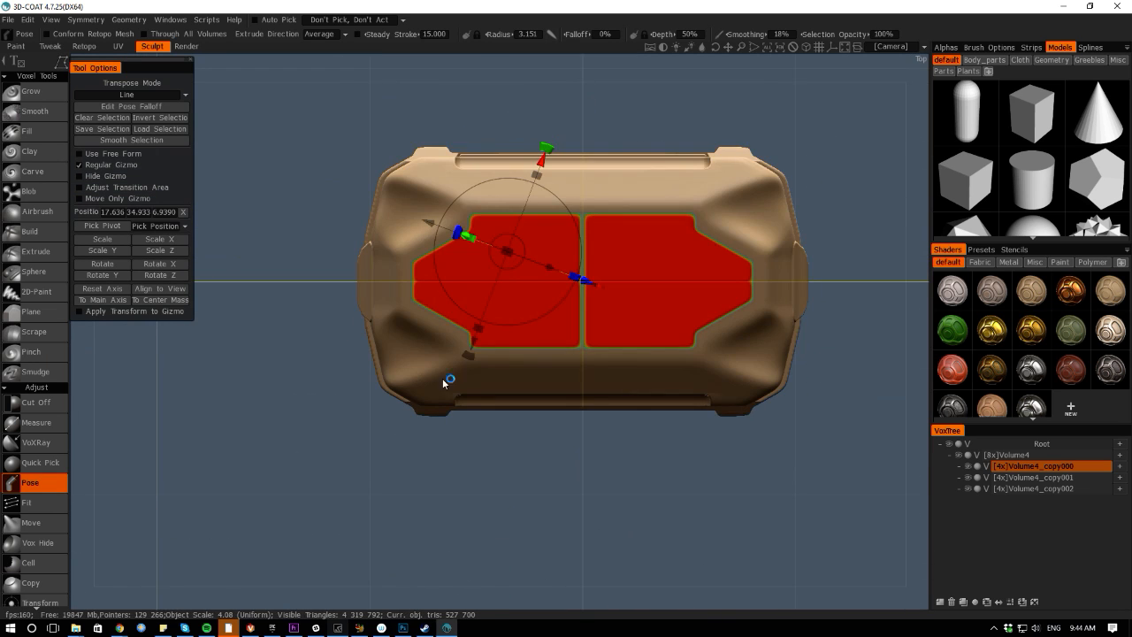
scroll(296, 336, "up", 1)
scroll(296, 336, "up", 1)
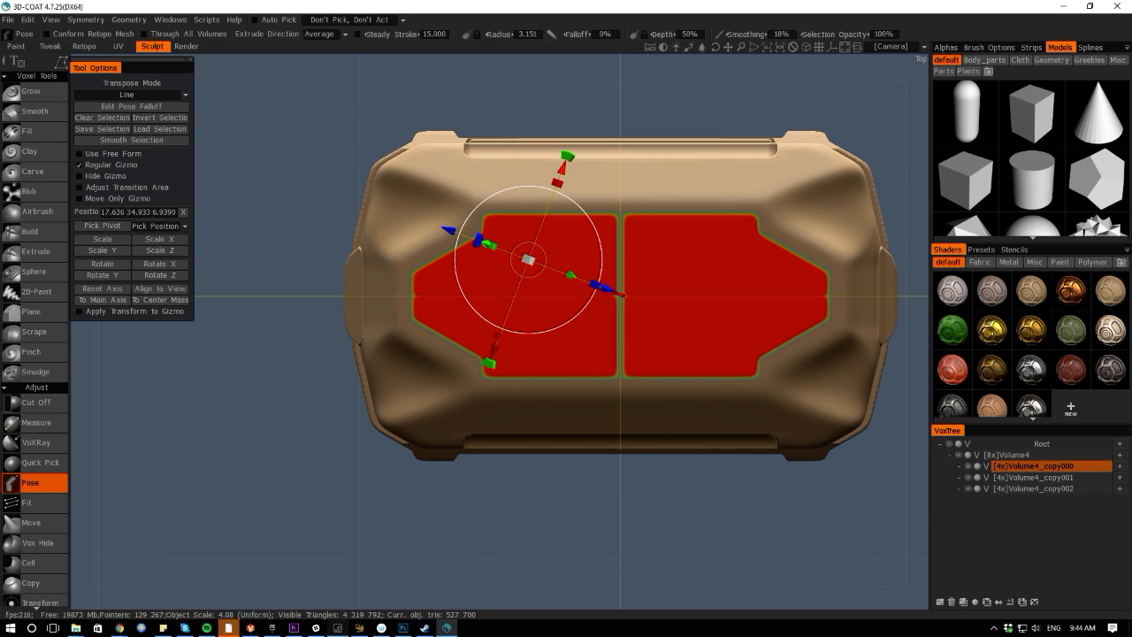
Try a straight-line stroke and a Line-mode pose selection across the lid's top, and restore the two-panel selection
mouse_move(62, 69)
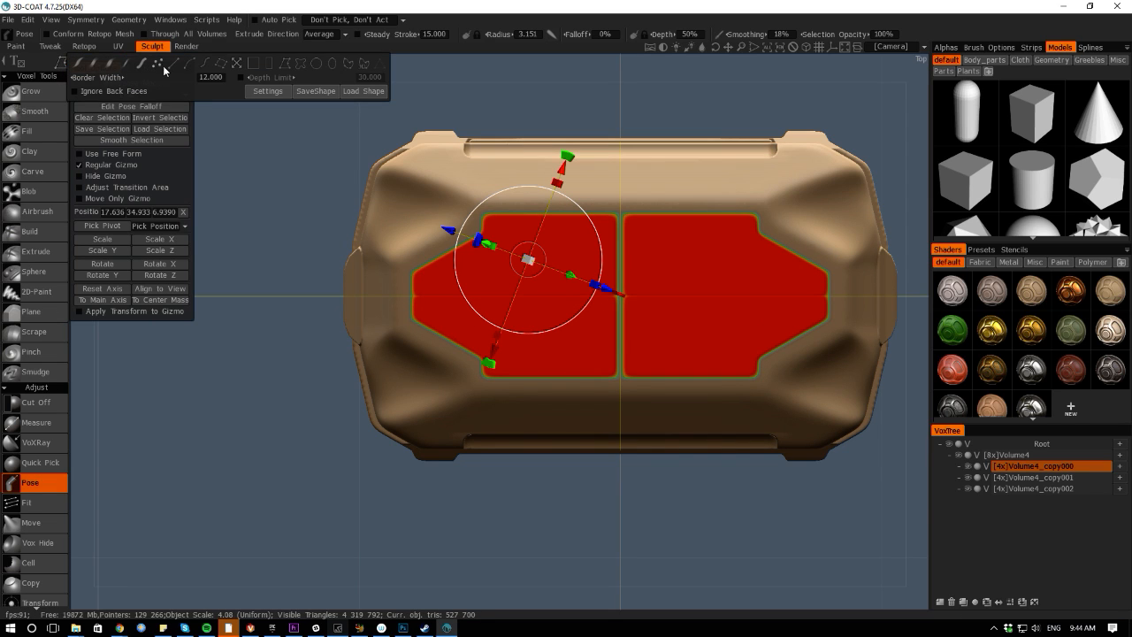
left_click(179, 61)
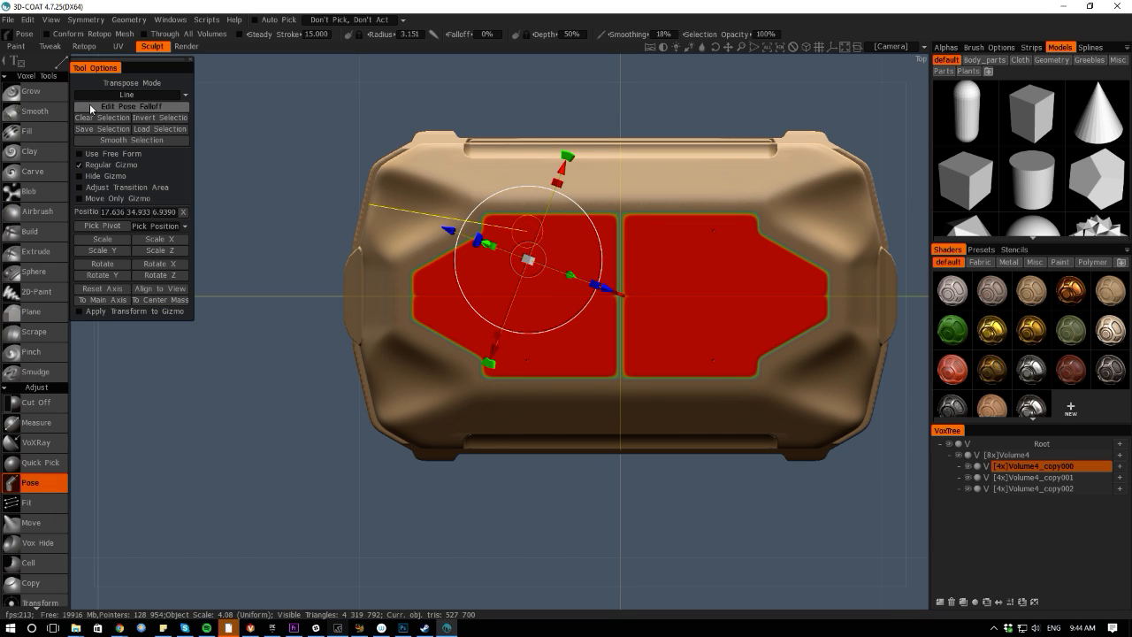
left_click(126, 94)
mouse_move(60, 64)
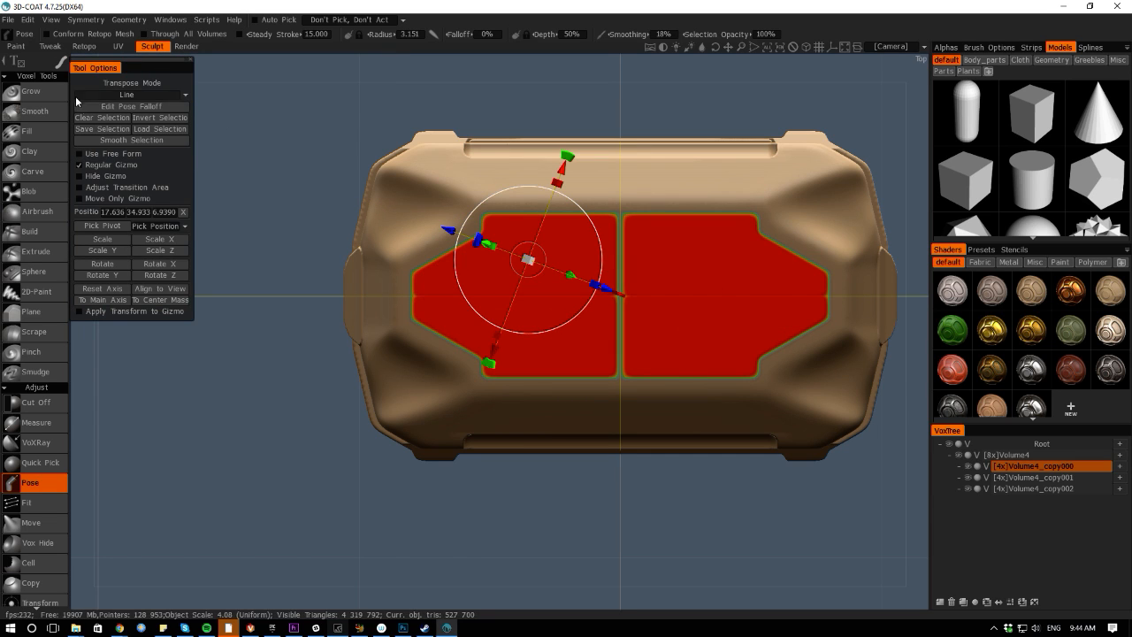
left_click_drag(524, 422, 382, 258)
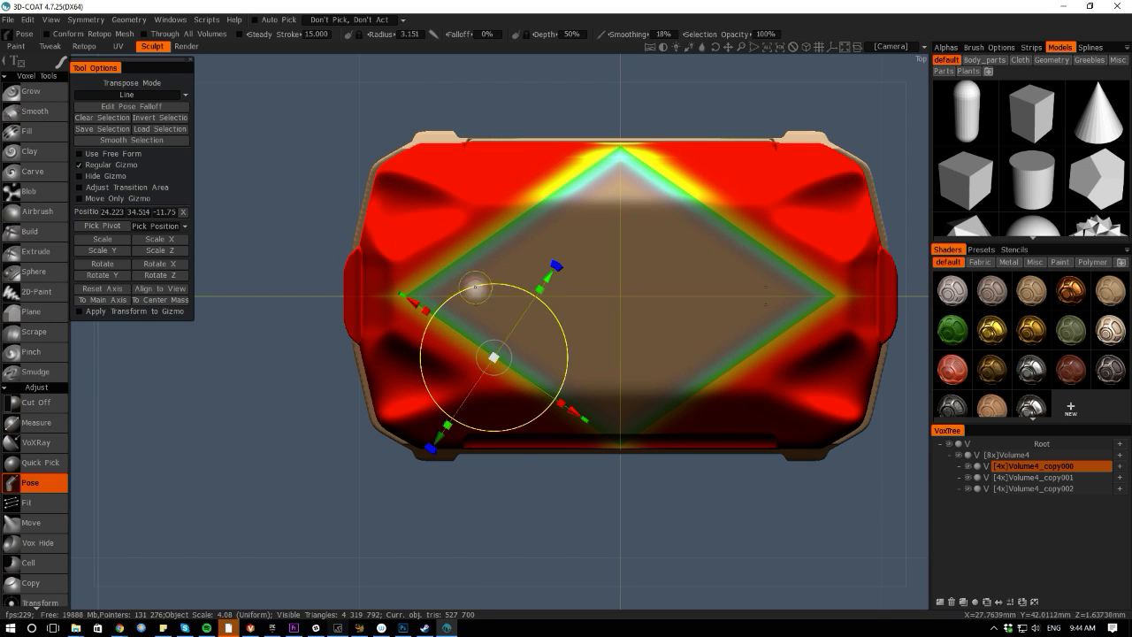
key("ctrl+d")
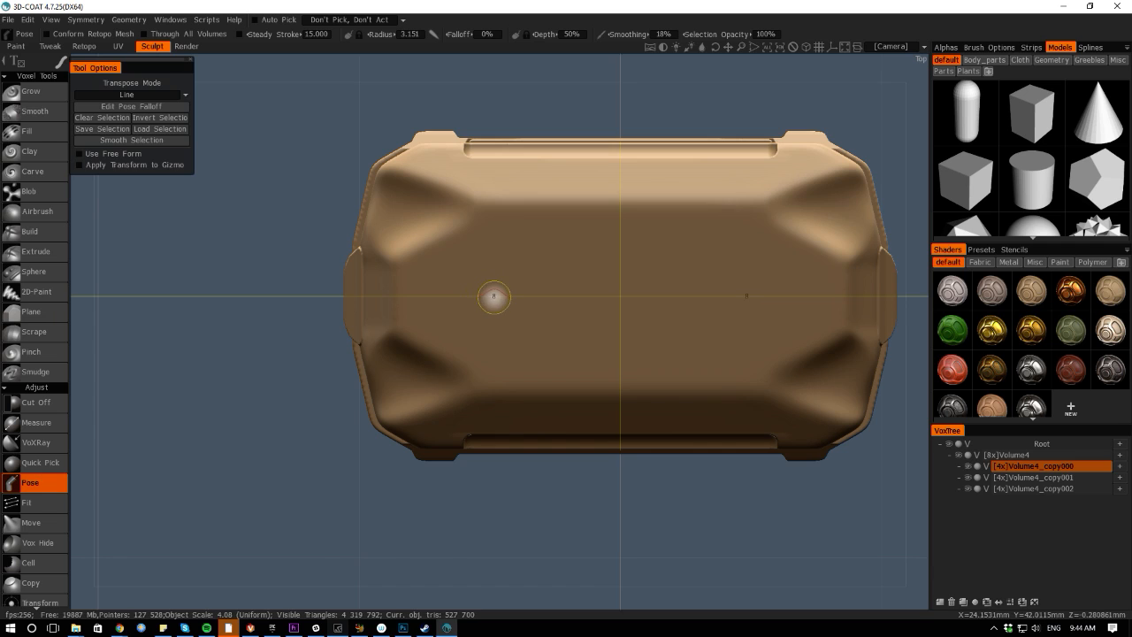
left_click(492, 304)
Try erasing mirrored diagonal strips from the selection in Paint Select mode, reducing the radius to 1.969, and undo each attempt
left_click(117, 93)
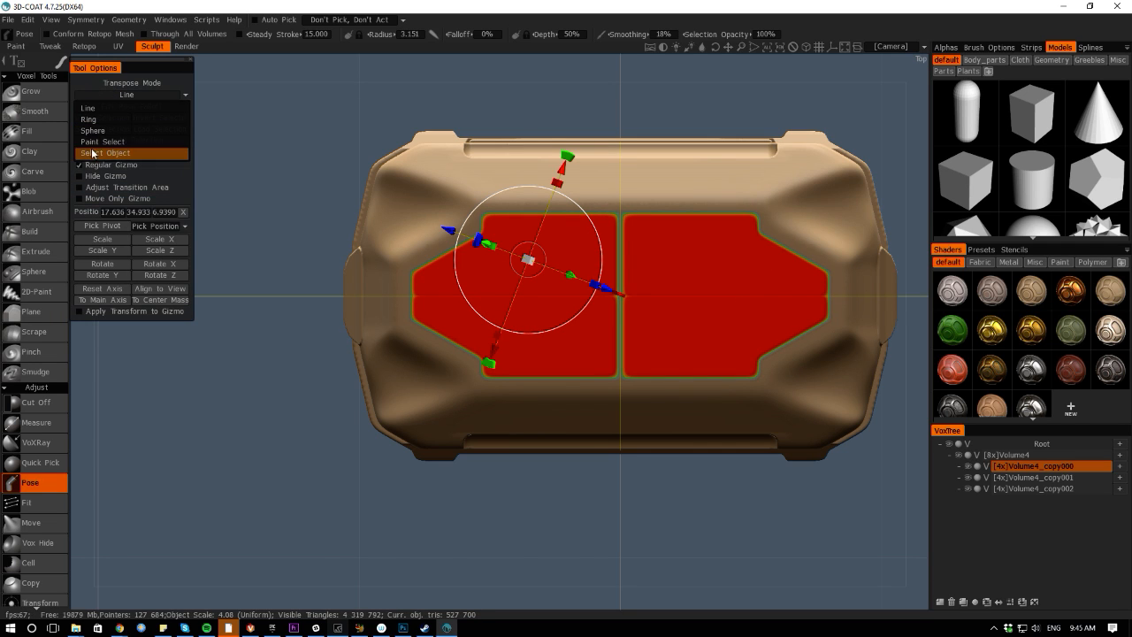
left_click(99, 142)
mouse_move(503, 213)
left_mouse_down("ctrl")
mouse_move(555, 296)
mouse_move(565, 280)
left_mouse_up("ctrl")
key("ctrl+z")
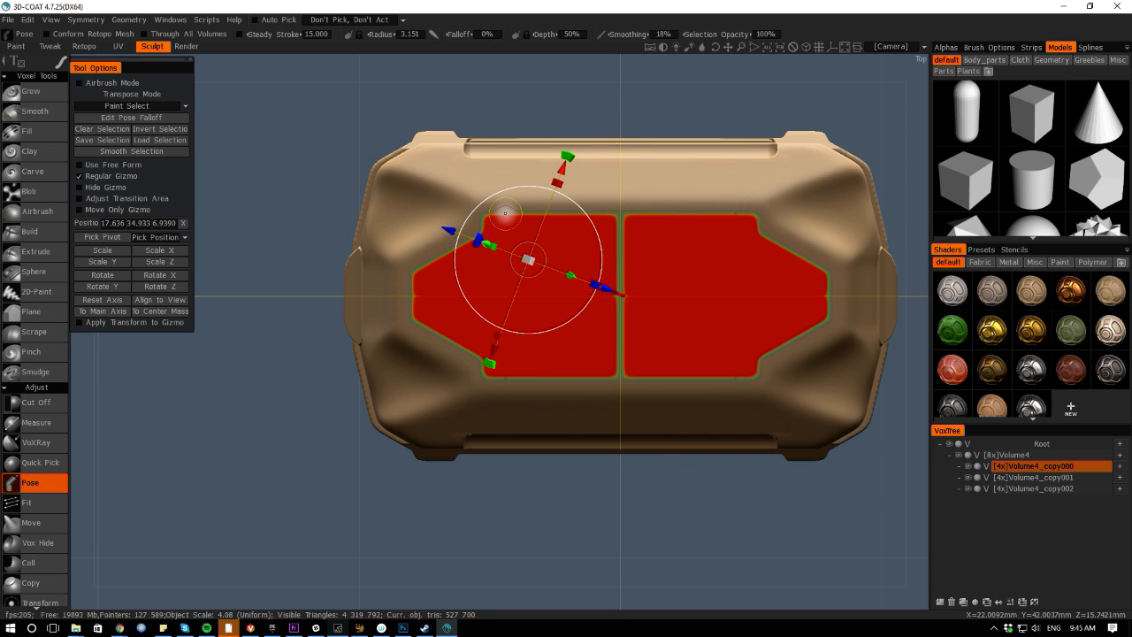
mouse_move(498, 210)
left_mouse_down("ctrl")
mouse_move(548, 291)
mouse_move(513, 234)
mouse_move(535, 265)
left_mouse_up("ctrl")
key("ctrl+z")
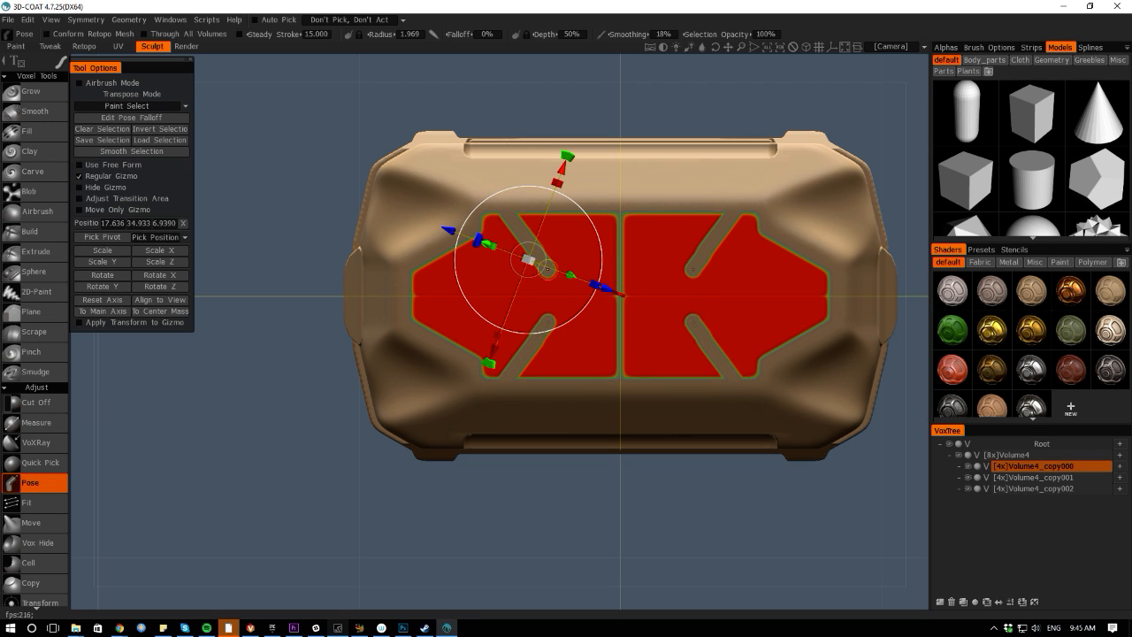
key("ctrl+z")
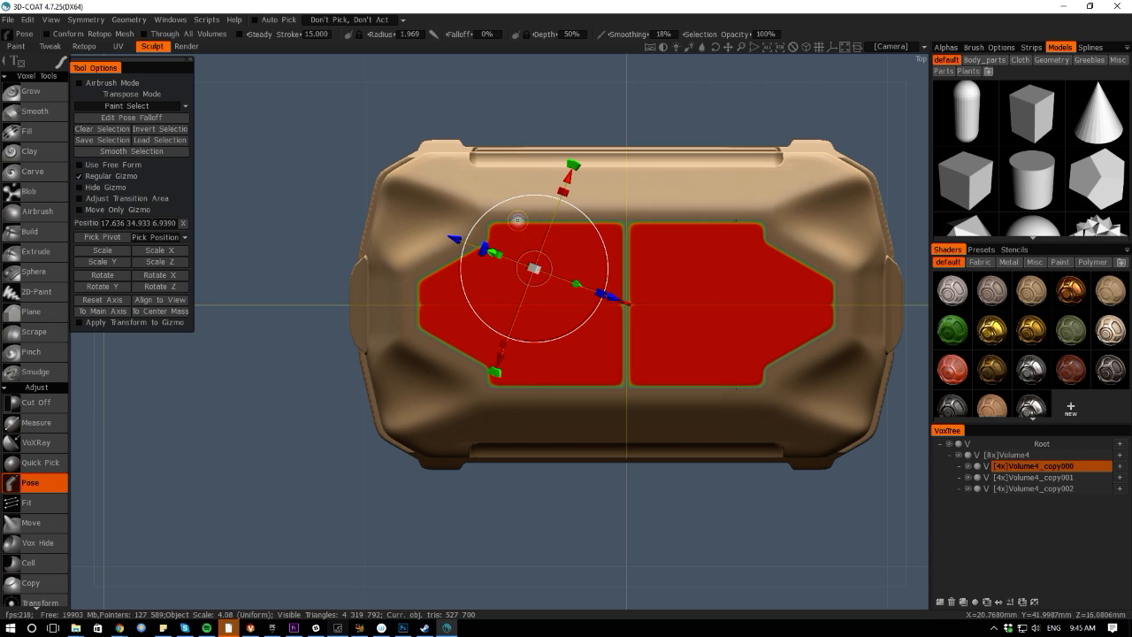
left_click_drag(518, 220, 566, 300, "ctrl")
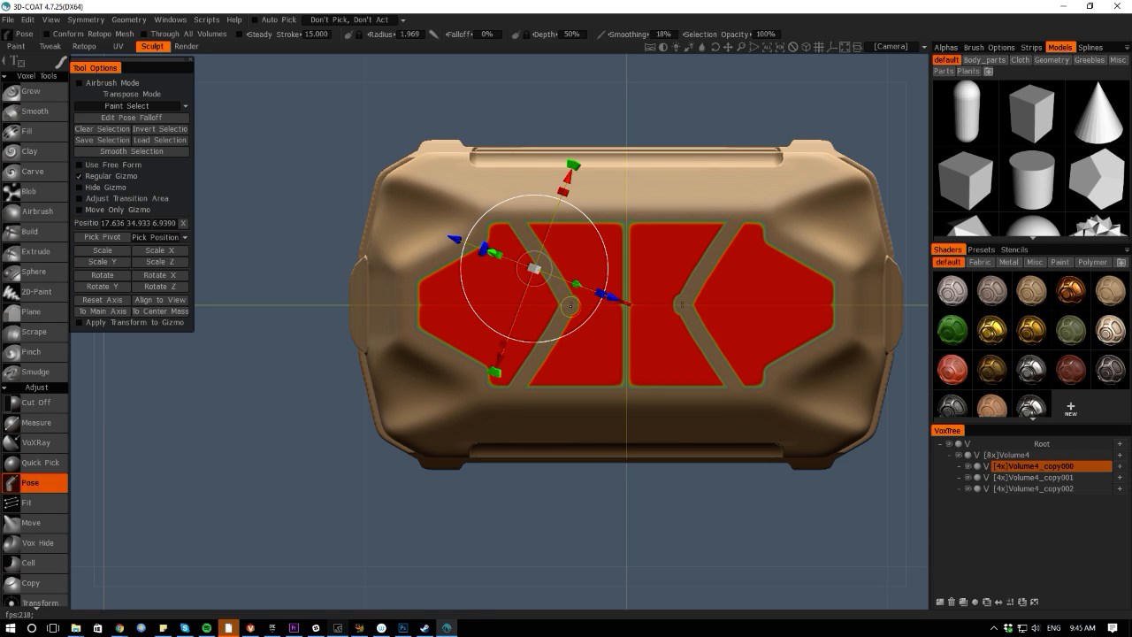
key("ctrl+z")
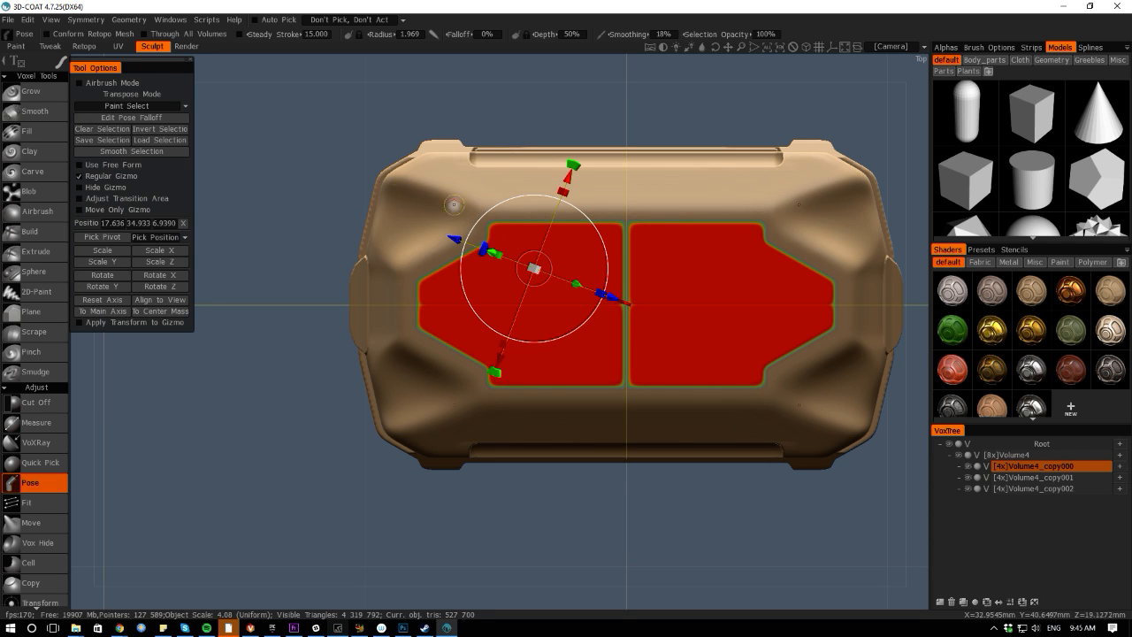
Try deselecting a diagonal strip with a straight-line stroke and with the Line transpose mode
left_click(175, 65)
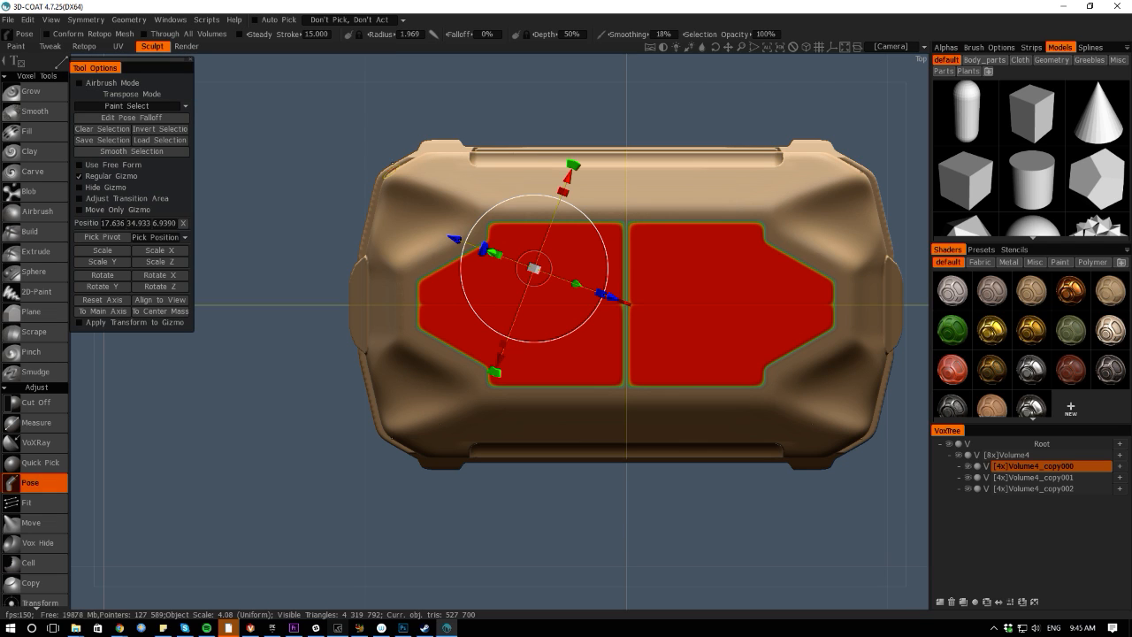
left_click(526, 211)
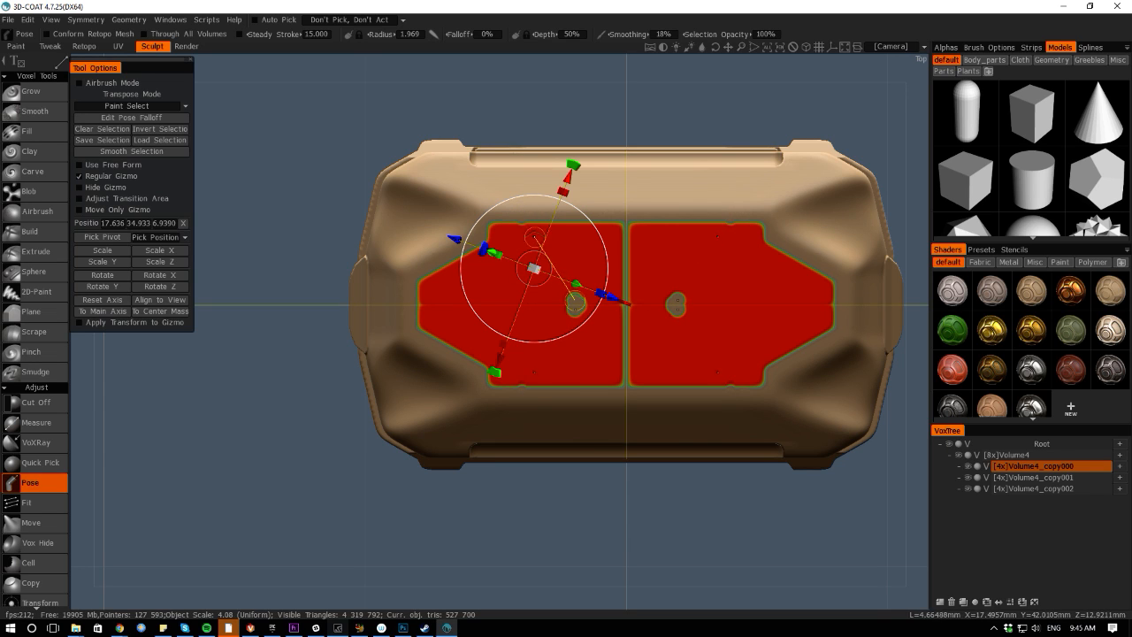
left_click(575, 303)
left_click(106, 105)
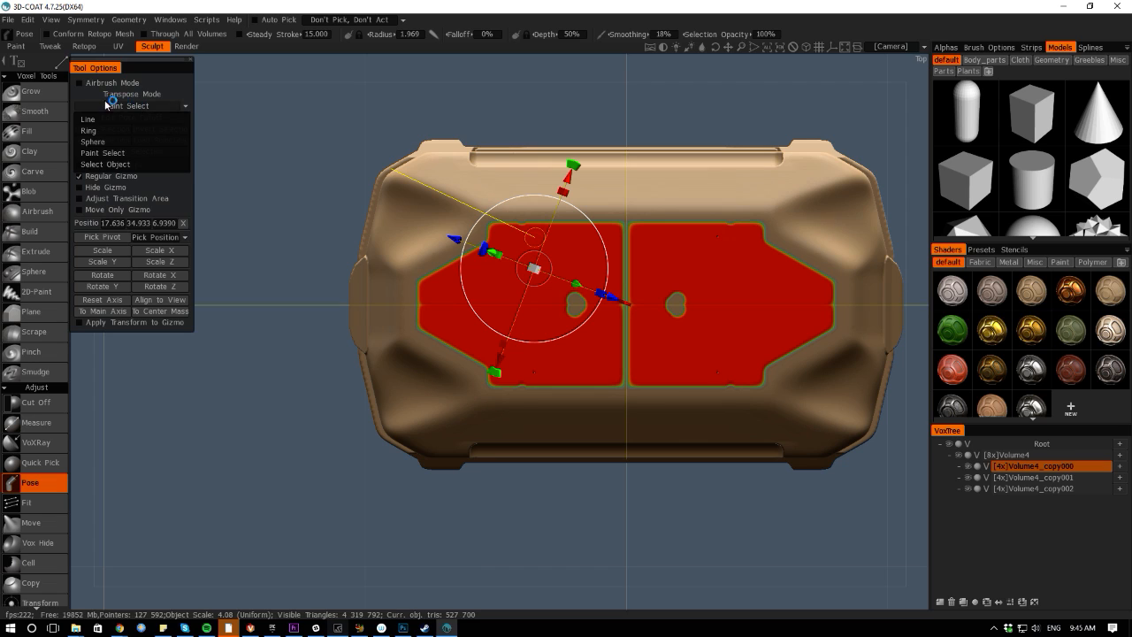
left_click(86, 120)
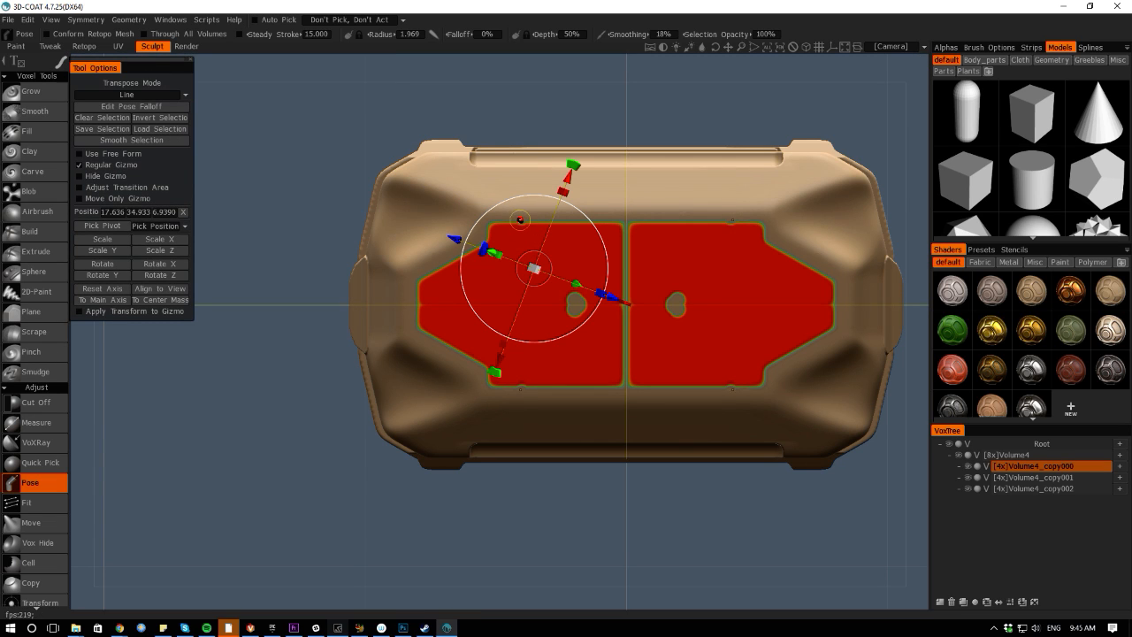
left_click_drag(555, 267, 582, 303)
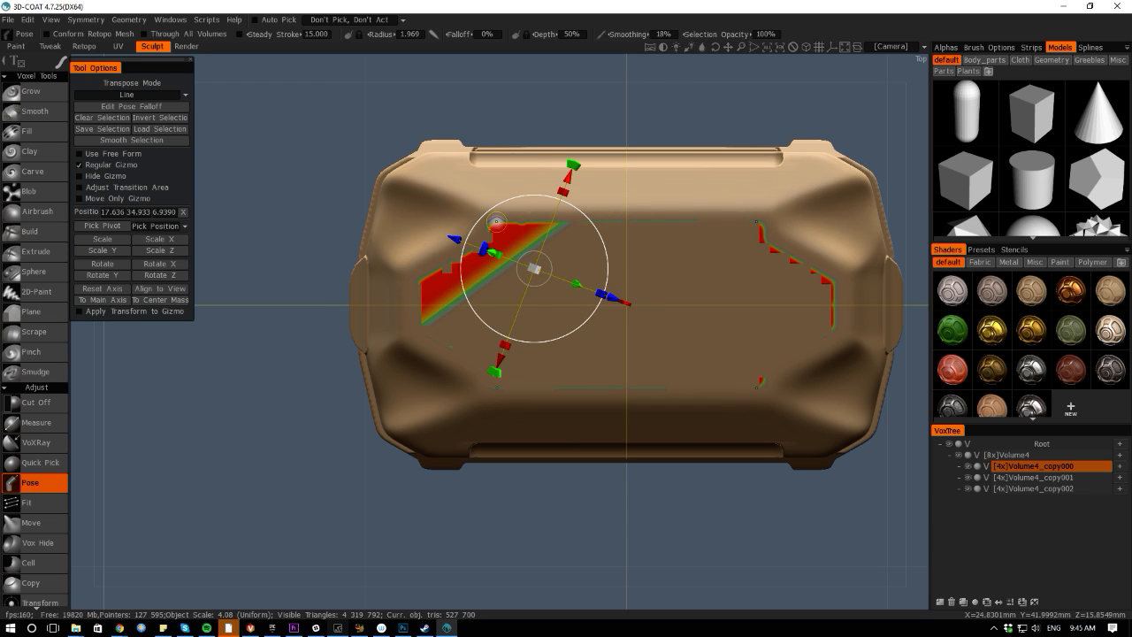
Return to Paint Select mode and erase a mirrored diagonal strip from each panel's selection, meeting in a chevron at the lid's middle axis
left_click(106, 96)
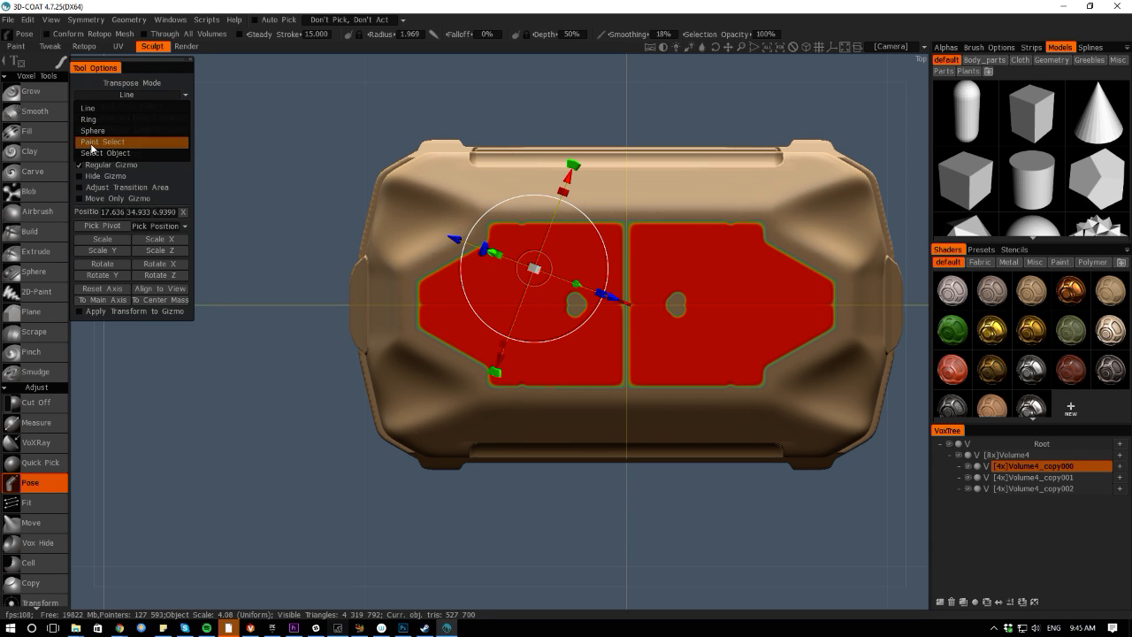
left_click(99, 143)
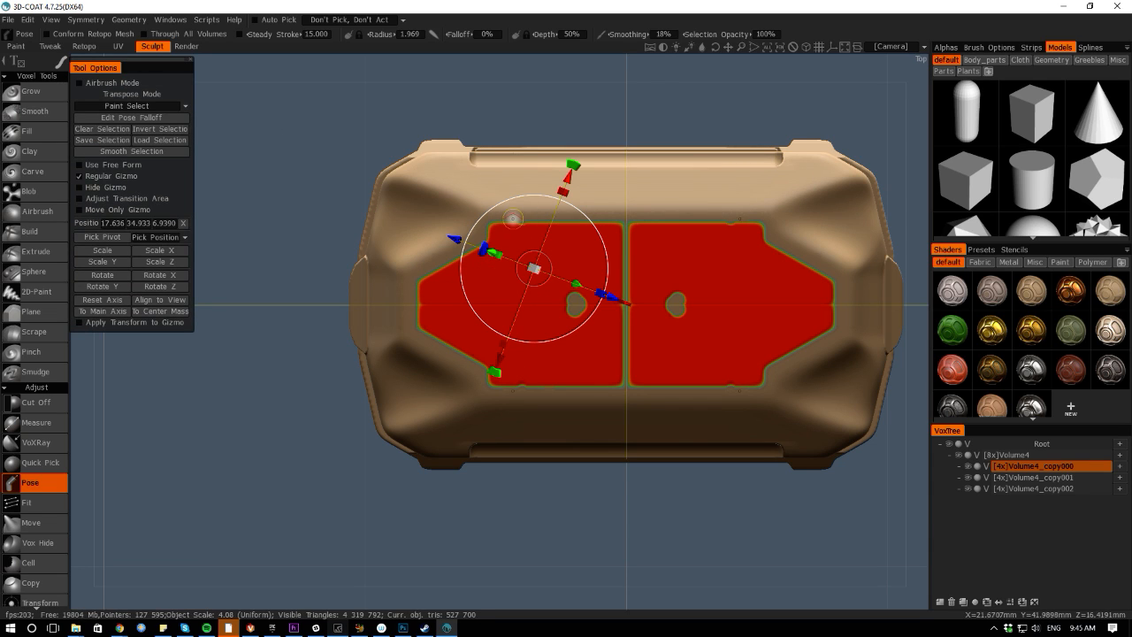
left_click_drag(515, 218, 569, 281, "ctrl")
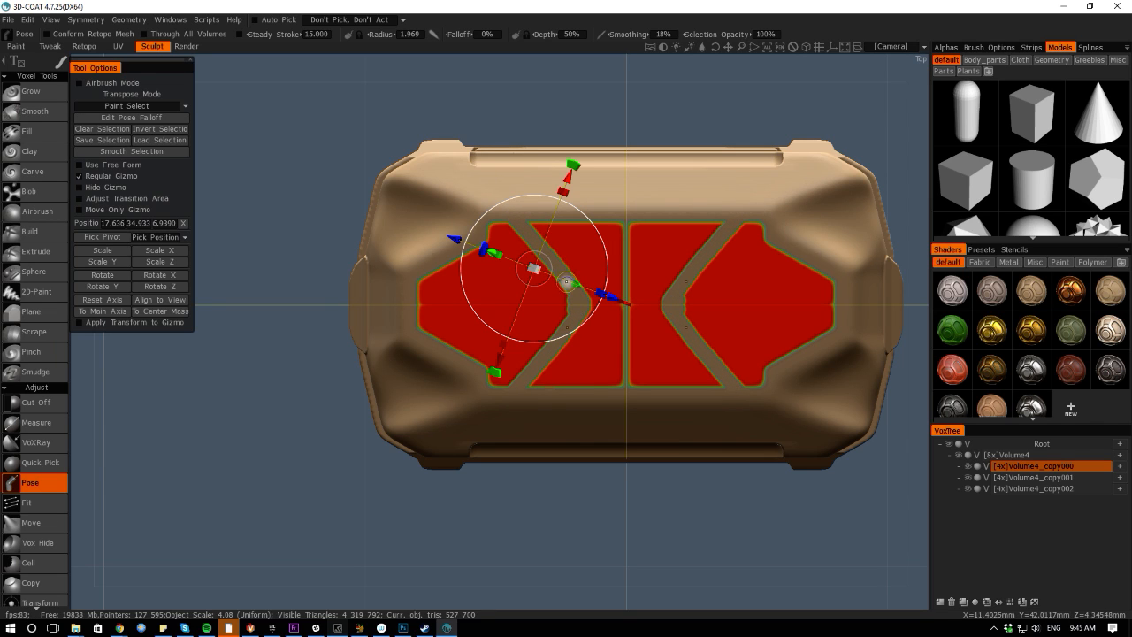
key("ctrl+z")
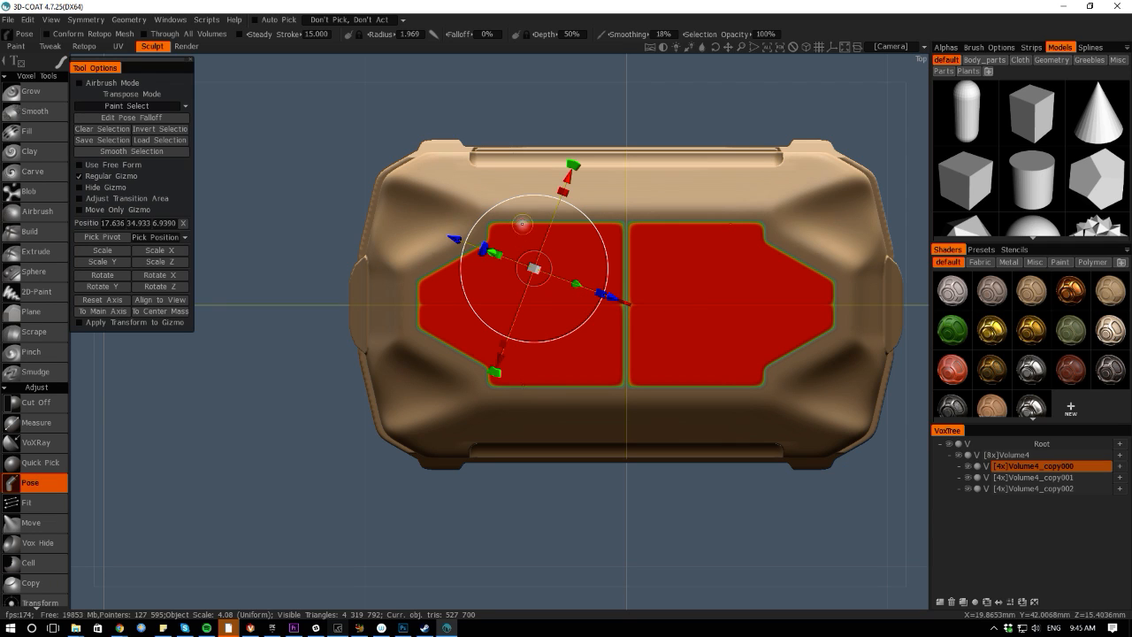
left_click_drag(517, 220, 579, 304, "ctrl")
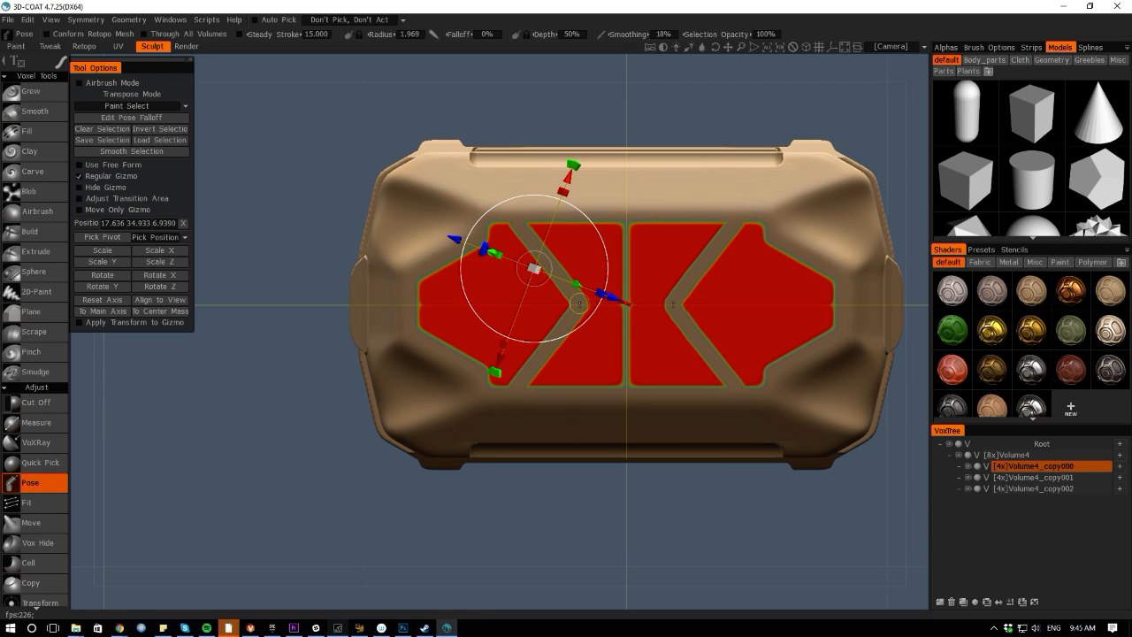
Smooth the lid panel selection twice and align the gizmo to the main axes
left_click_drag(394, 598, 399, 506)
left_click(106, 152)
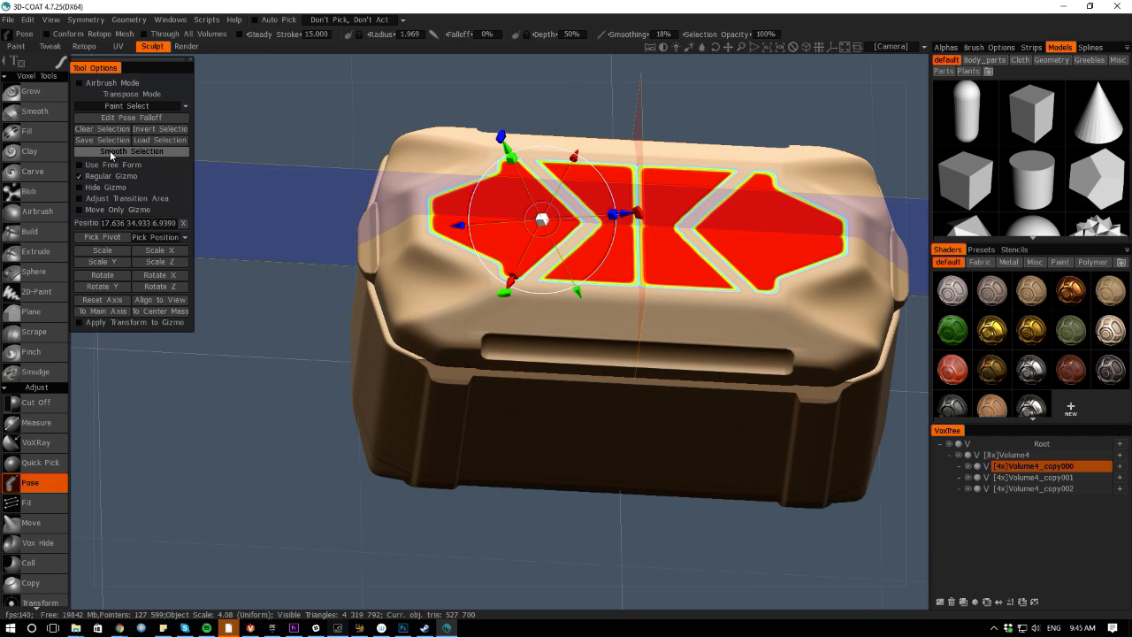
left_click(108, 153)
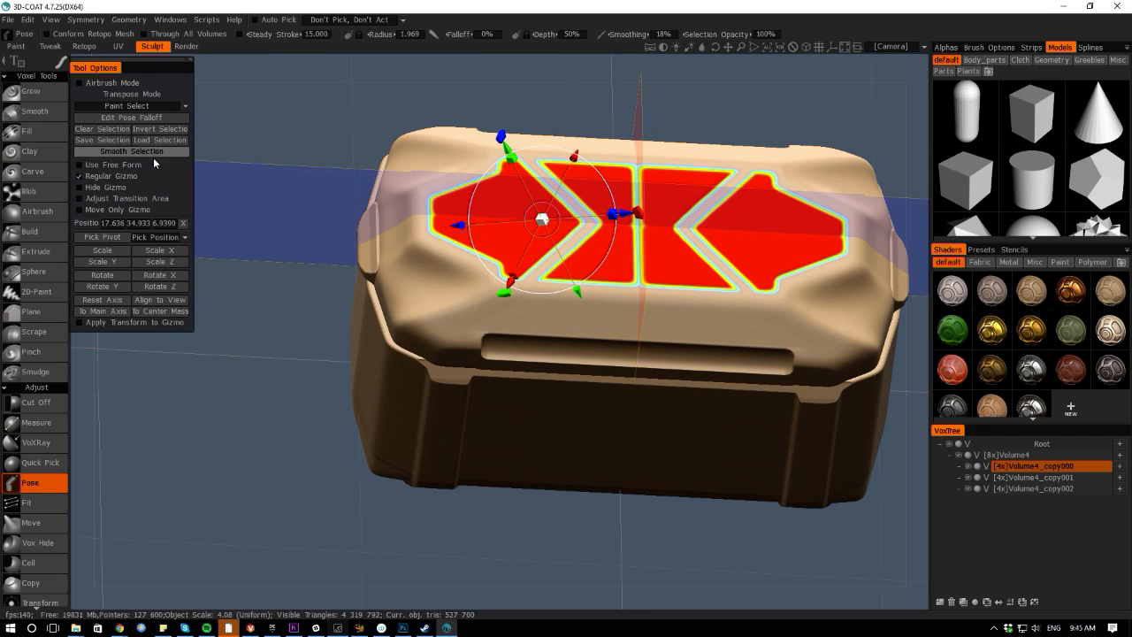
left_click(108, 303)
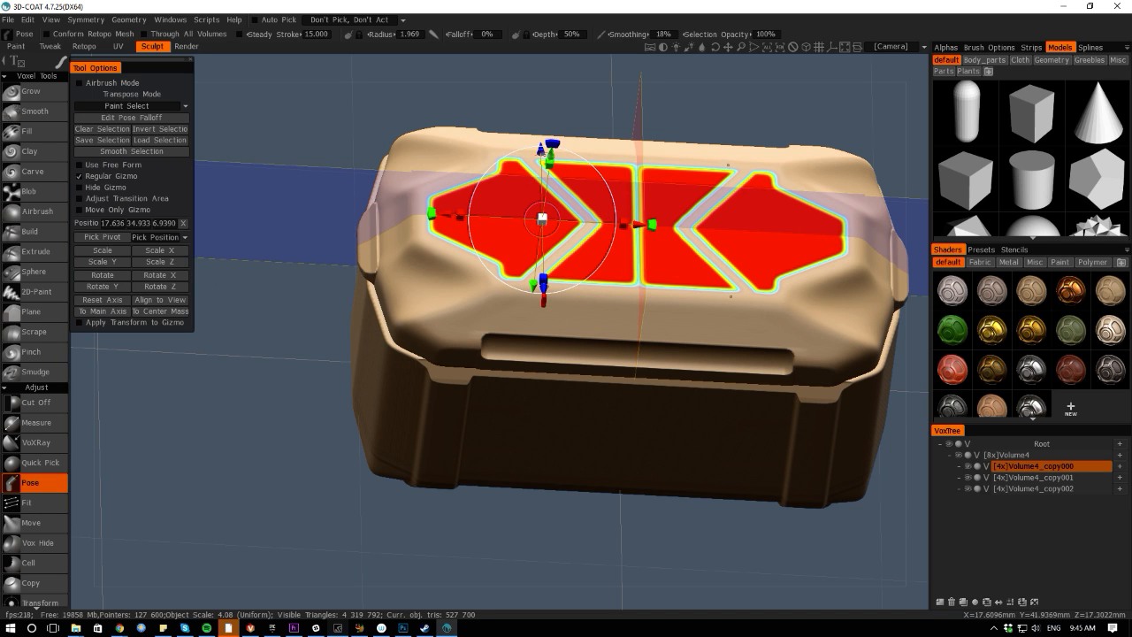
Lower the selected panels vertically to about 31.8 on the Y axis, clear the selection, and view the lid from the top
left_click_drag(474, 71, 512, 71, "shift")
left_click_drag(384, 81, 461, 92)
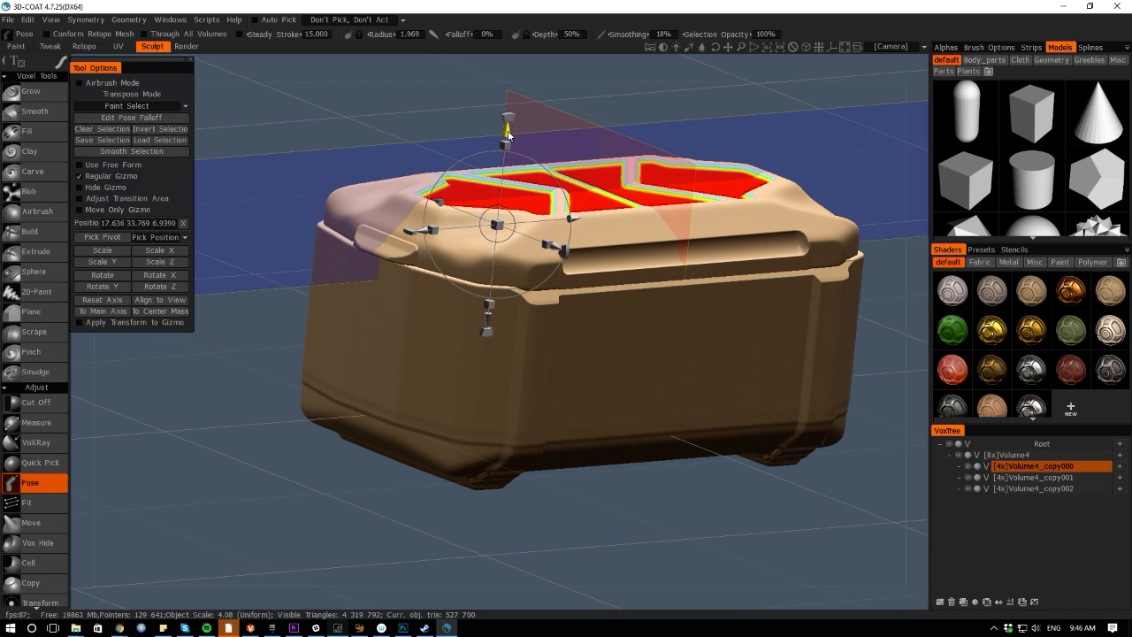
left_click_drag(509, 134, 510, 141)
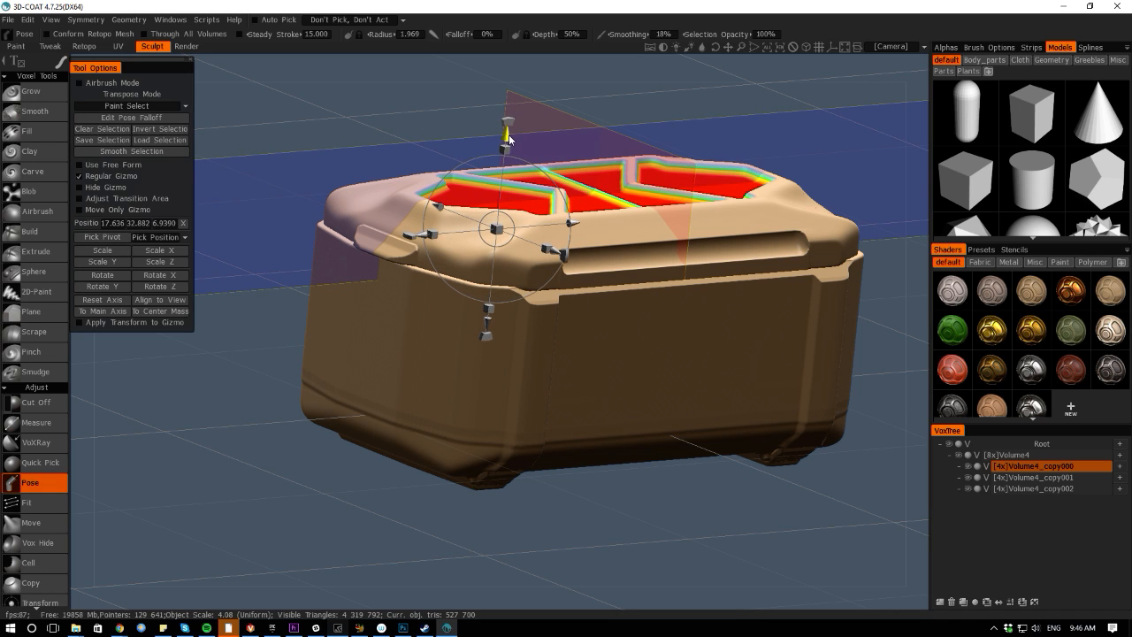
left_click_drag(399, 82, 460, 94)
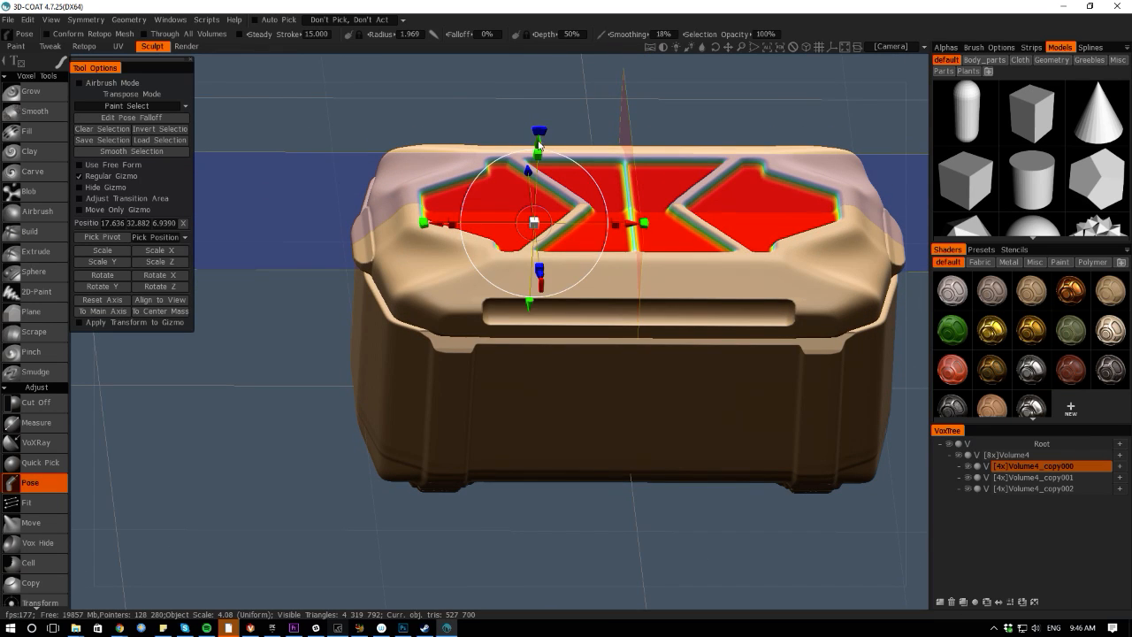
left_click_drag(538, 144, 537, 149)
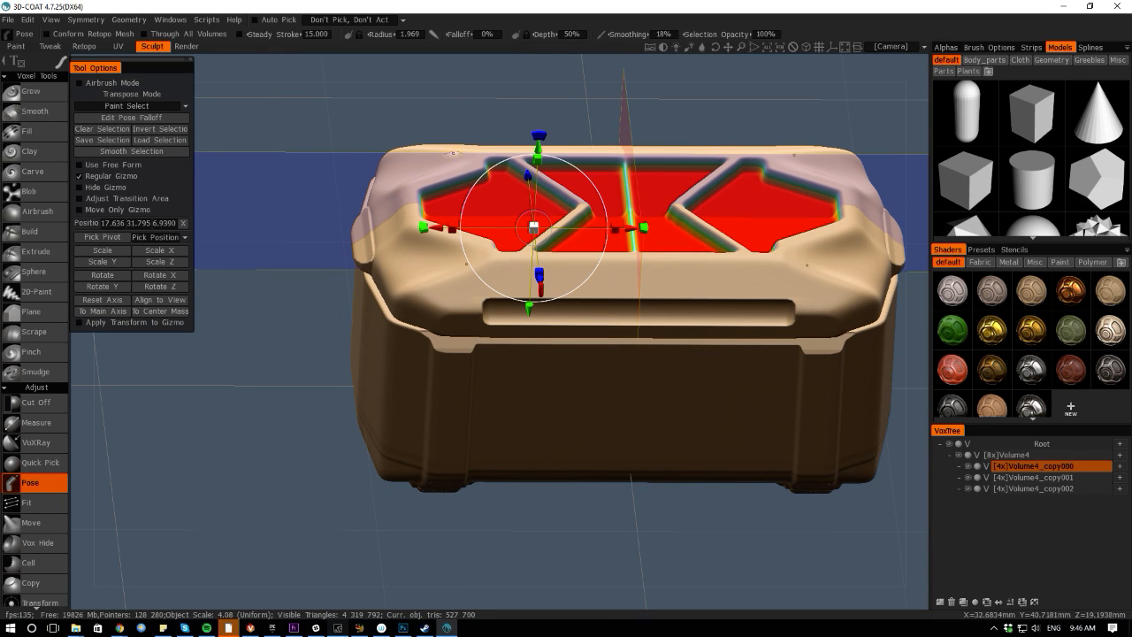
key("ctrl+d")
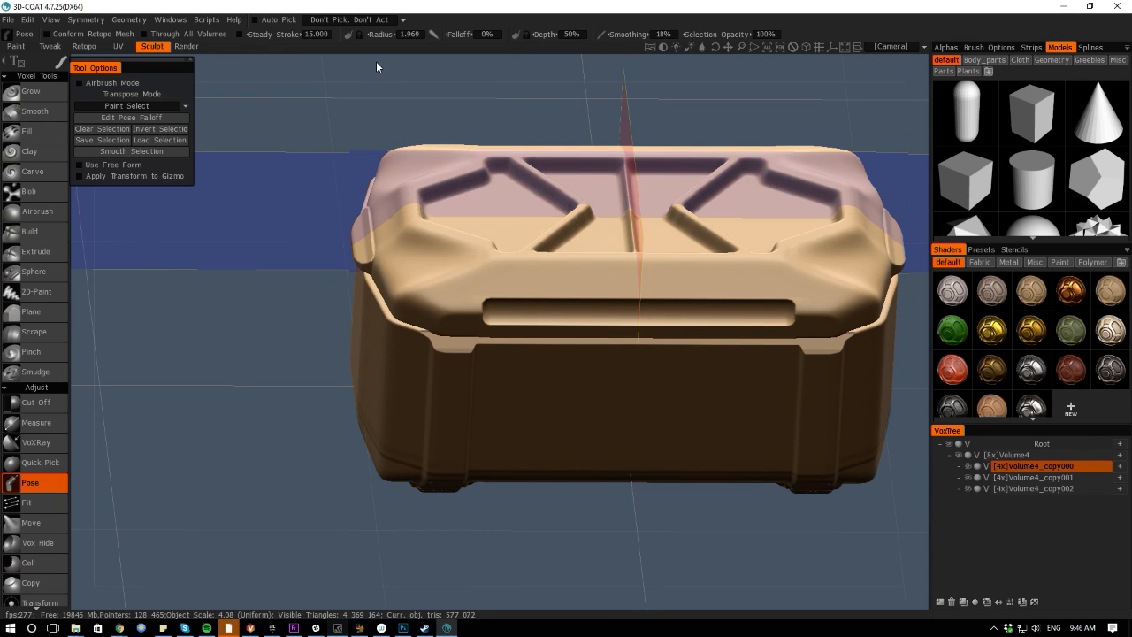
mouse_move(377, 66)
left_mouse_down()
mouse_move(374, 117)
mouse_move(346, 193)
left_mouse_up()
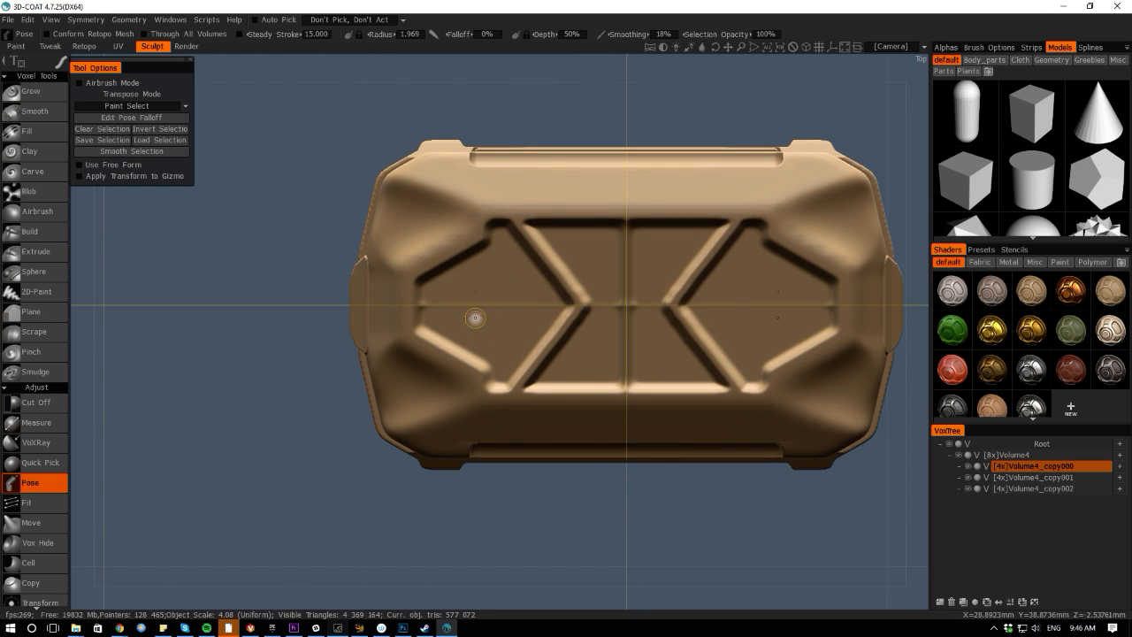
Place a box primitive centred on the lid as a lengthwise bar about 11.15 mm high and 4.75 mm wide, at about 36.33 on the Y axis
key("space")
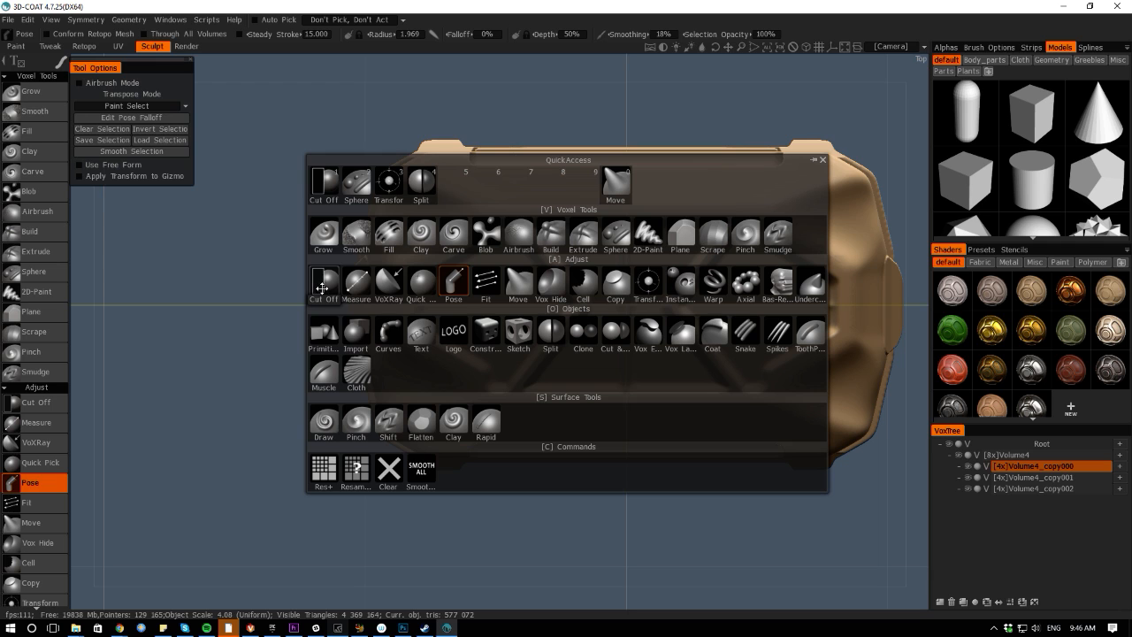
left_click(315, 334)
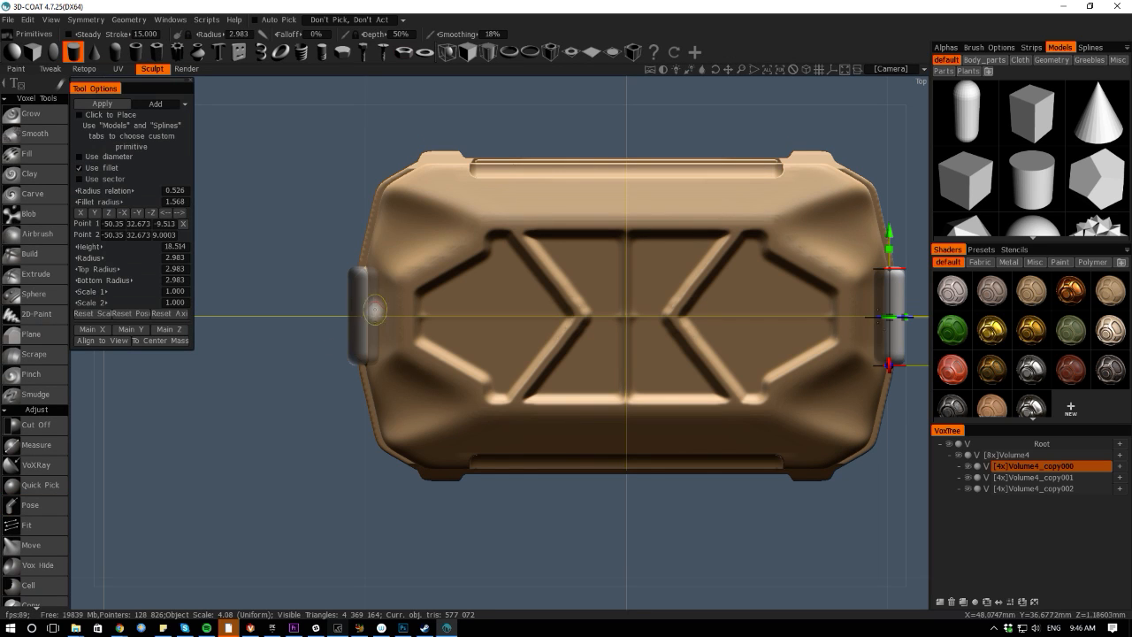
left_click(33, 53)
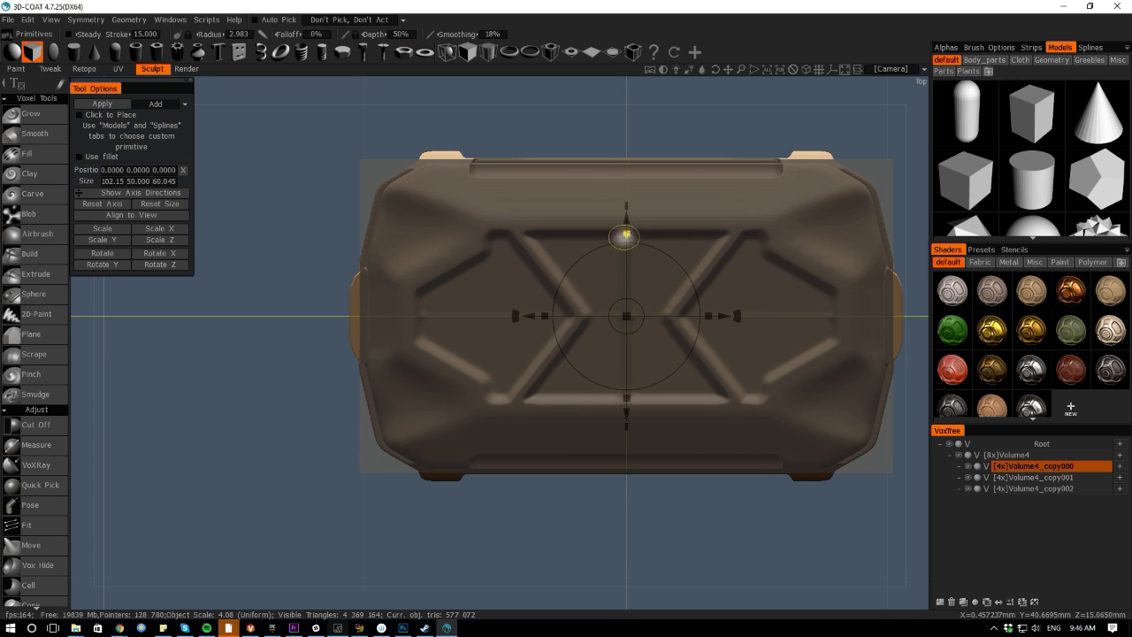
left_click_drag(626, 234, 614, 389)
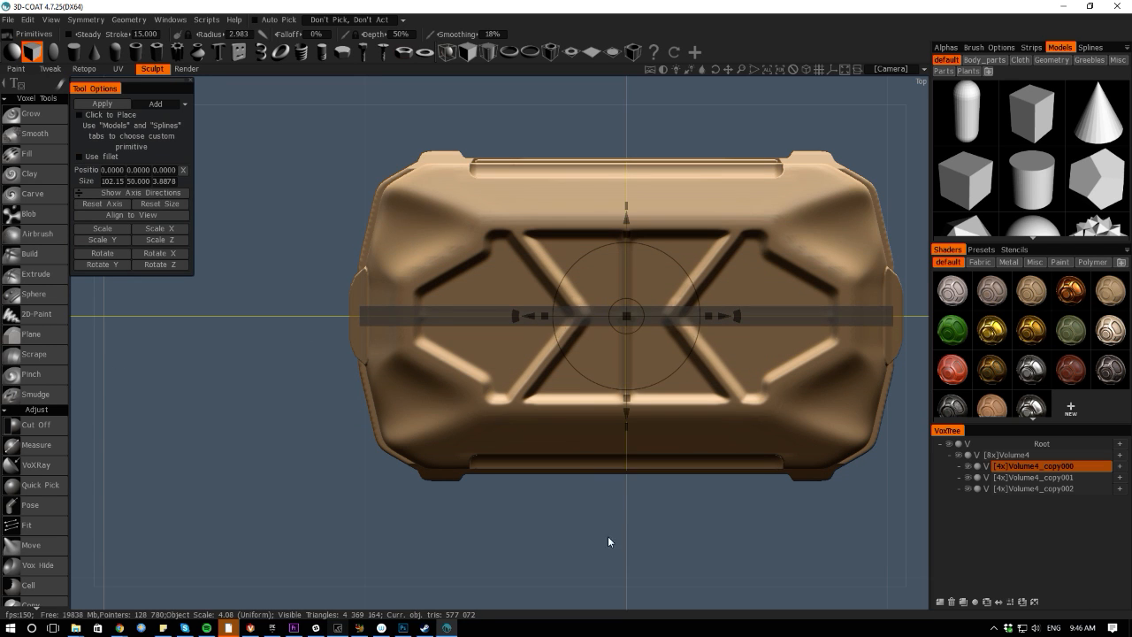
key("KP_8")
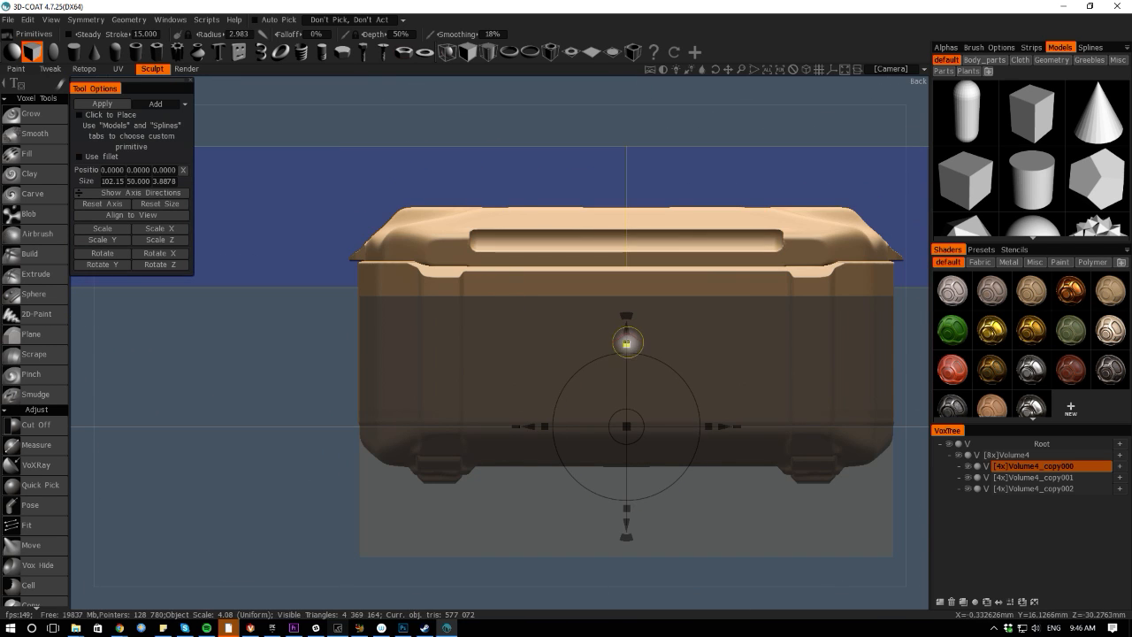
left_click_drag(626, 342, 616, 125)
Raise the lengthwise bar to about 38.22 on the Y axis and shorten it to about 83.34 mm
left_click_drag(433, 90, 505, 146)
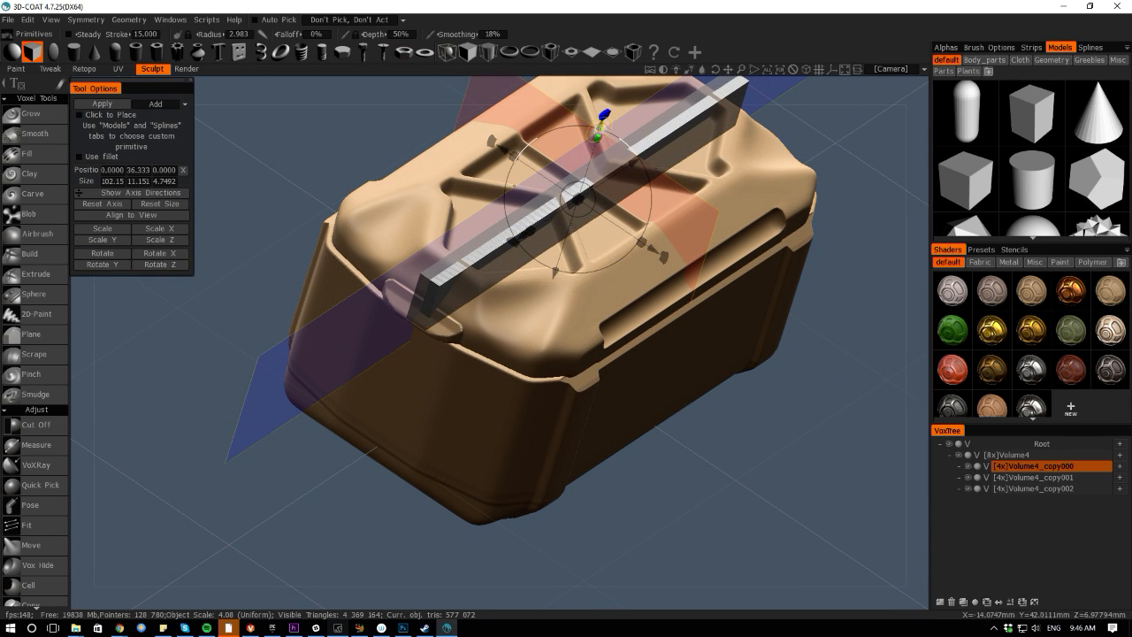
left_click_drag(600, 129, 599, 121)
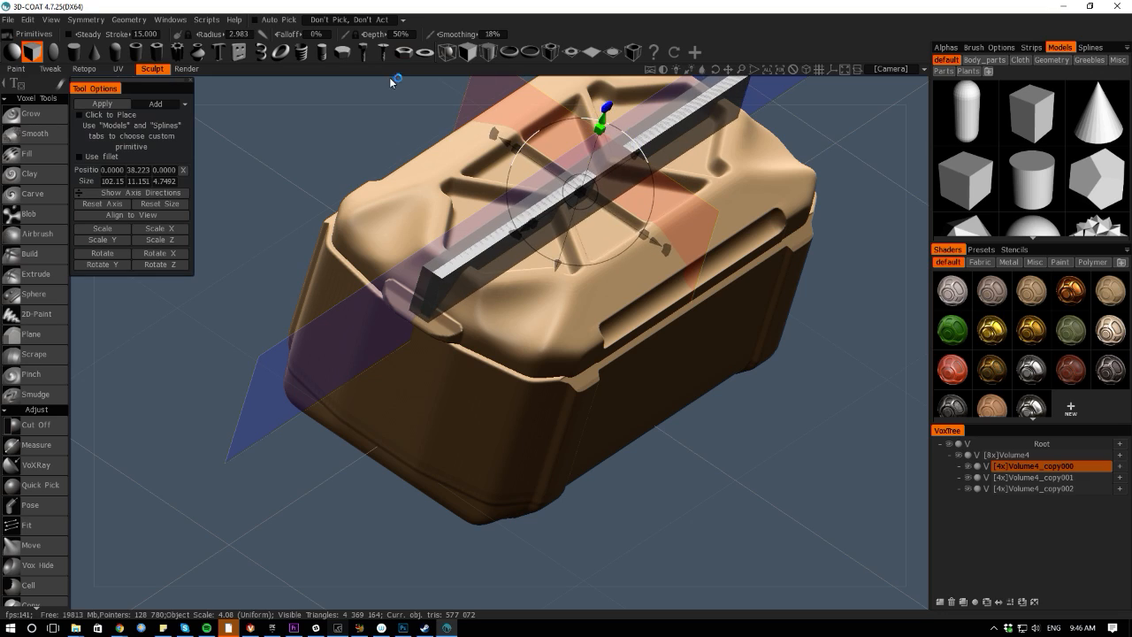
left_click_drag(393, 81, 354, 62)
left_click_drag(549, 233, 569, 227)
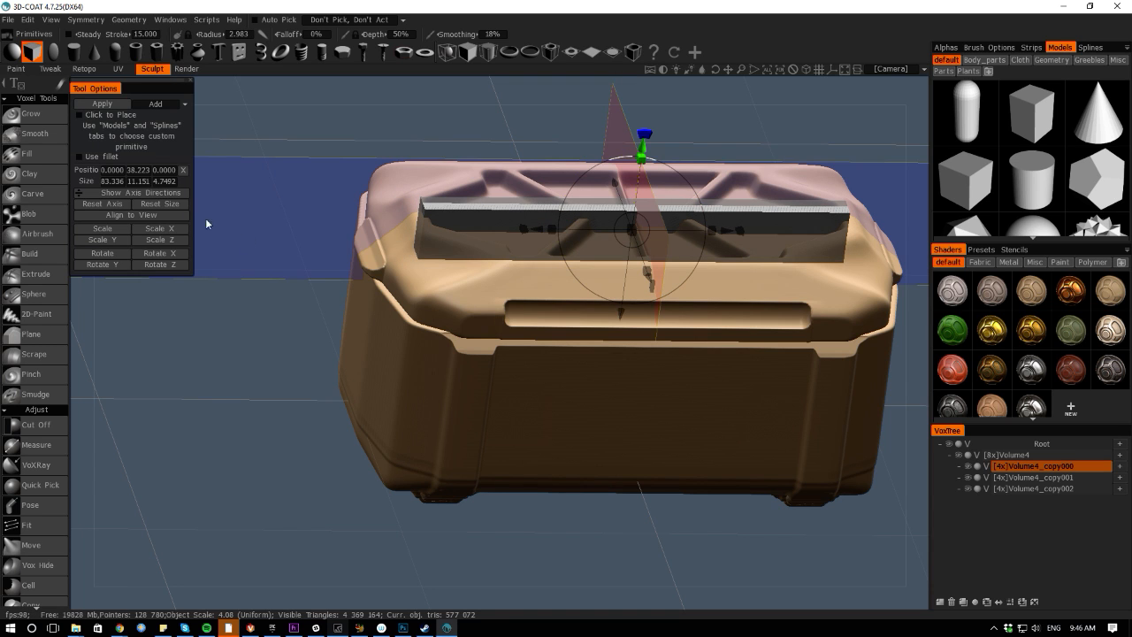
Fillet the bar's edges with a radius of about 1.84 and add the bar to the lid at about 36.58 on the Y axis
left_click_drag(259, 111, 265, 138)
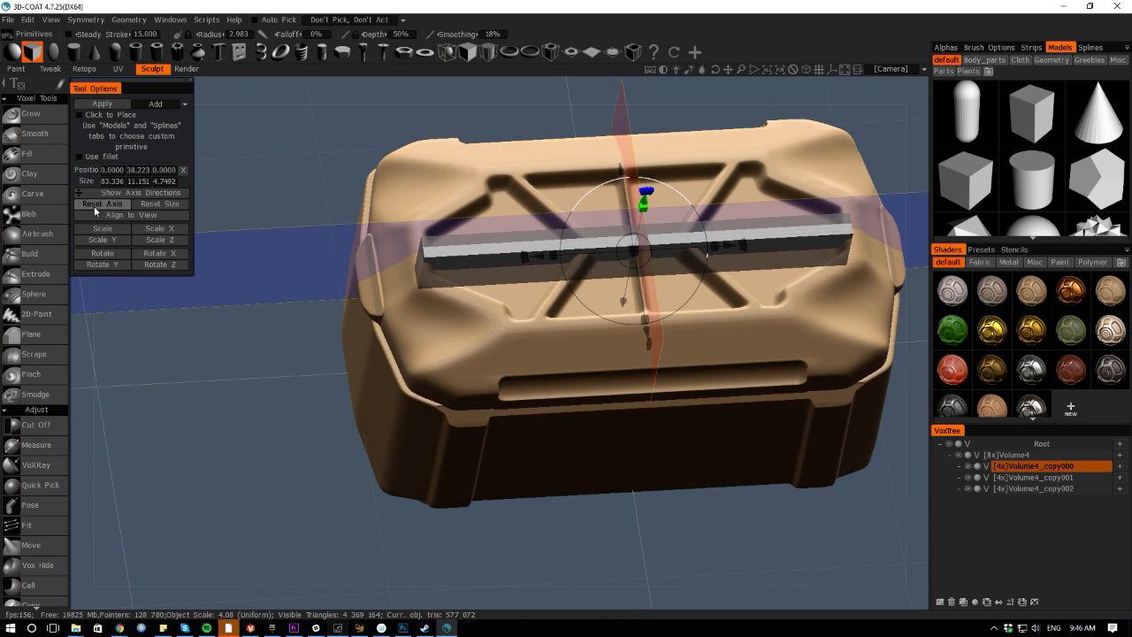
left_click(81, 156)
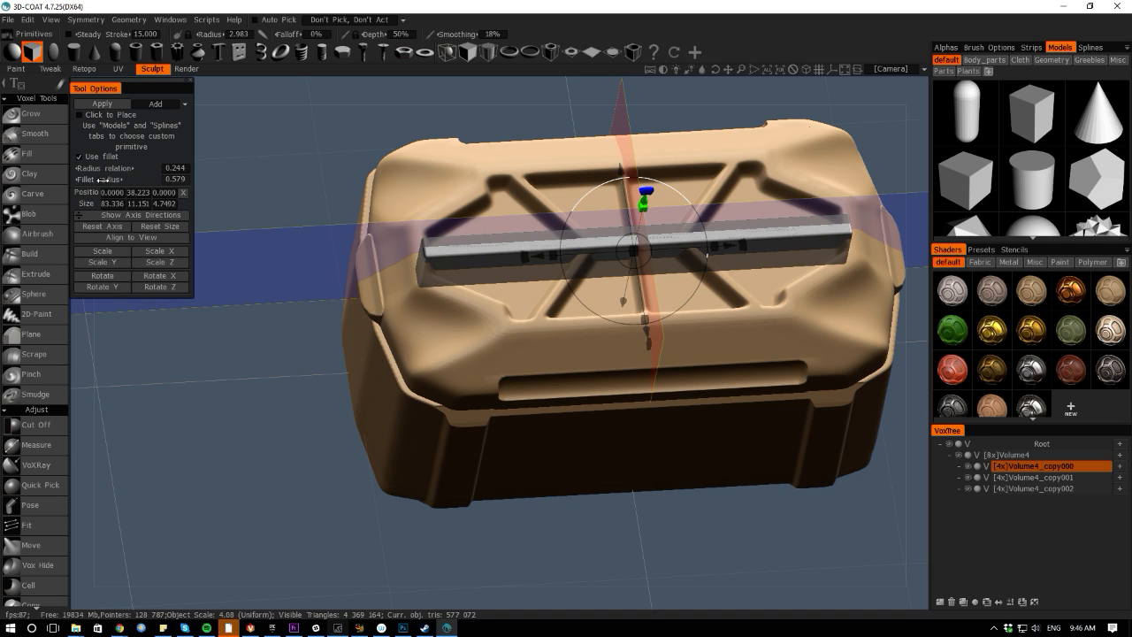
left_click_drag(104, 180, 190, 197)
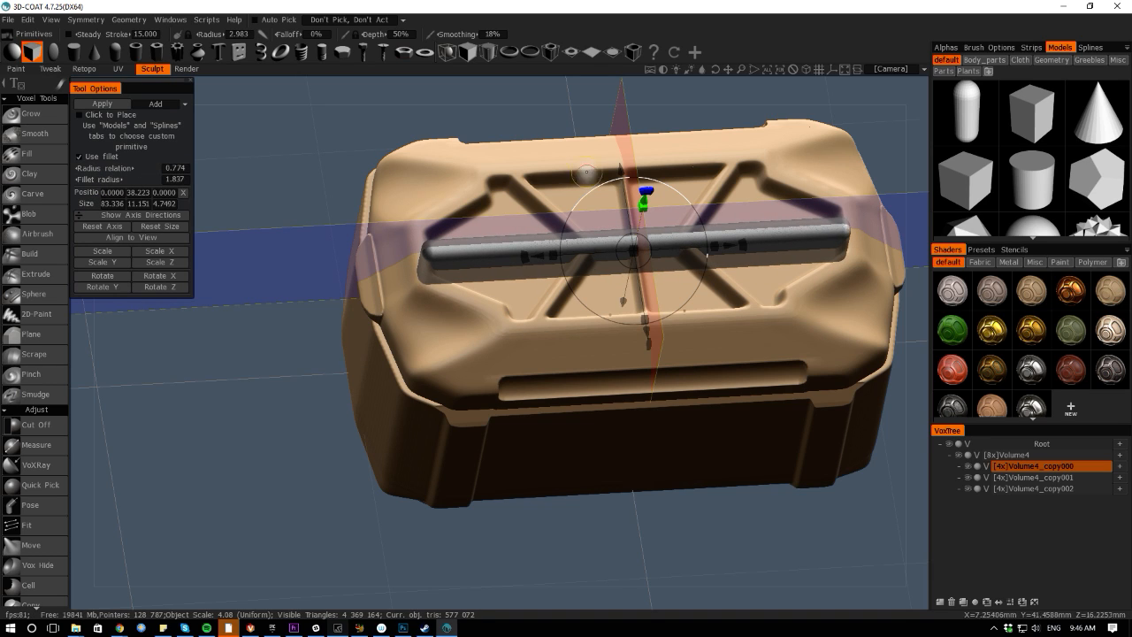
left_click_drag(601, 112, 591, 52)
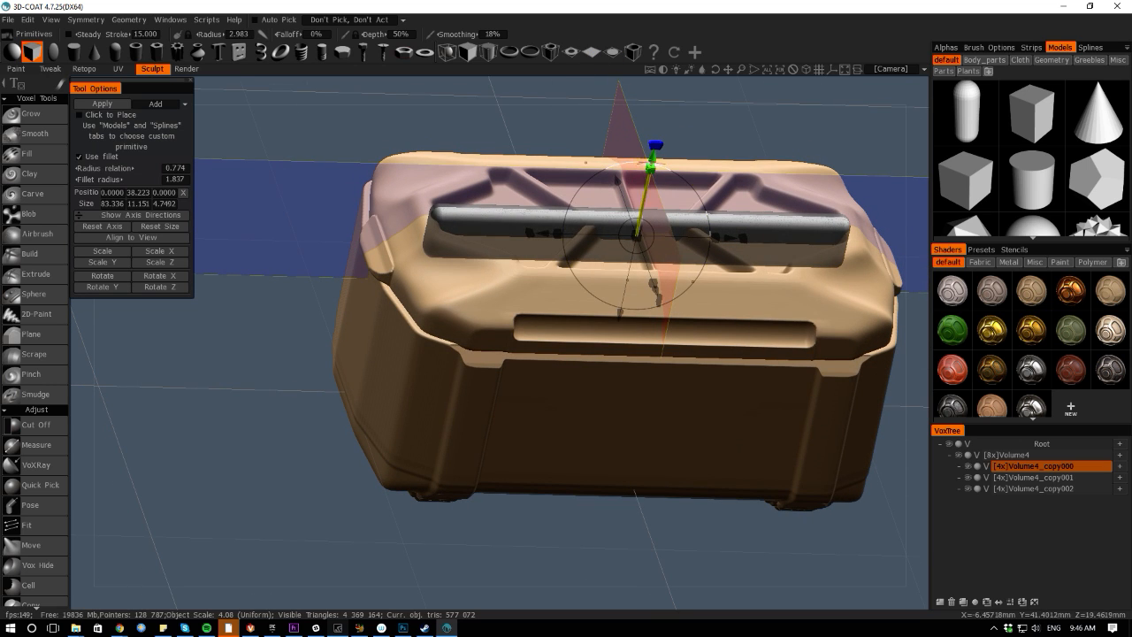
left_click_drag(651, 165, 650, 171)
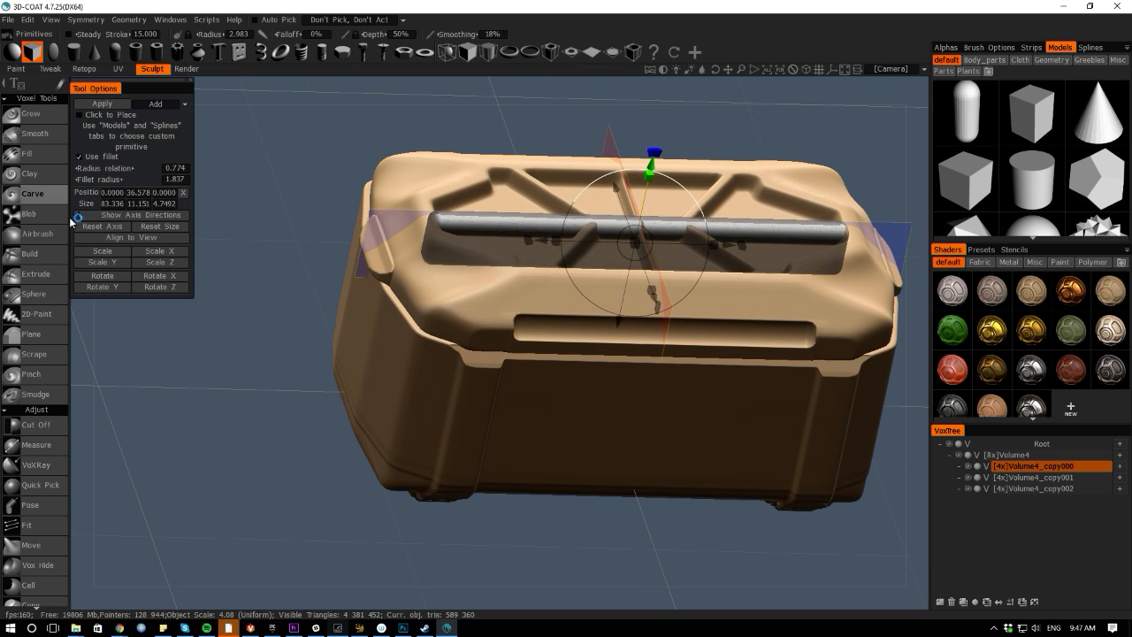
Trim off the part of the lengthwise bar that rises above the lid's top with a rectangular Cut Off in the back view
key("space")
left_click(19, 111)
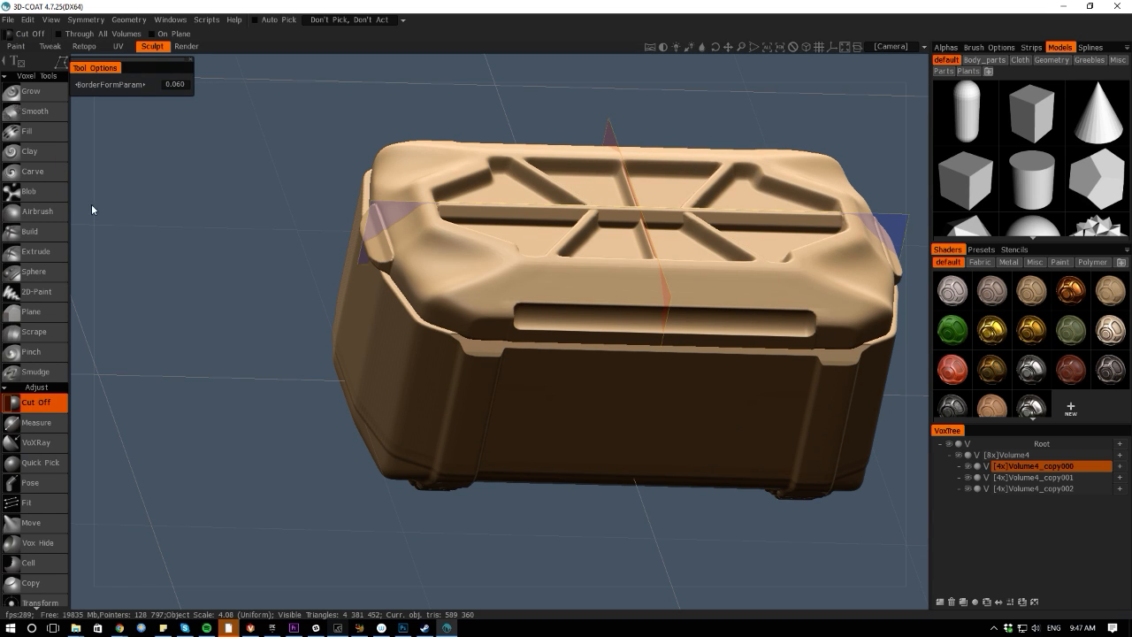
left_click_drag(91, 204, 76, 160)
middle_click_drag(219, 219, 166, 287)
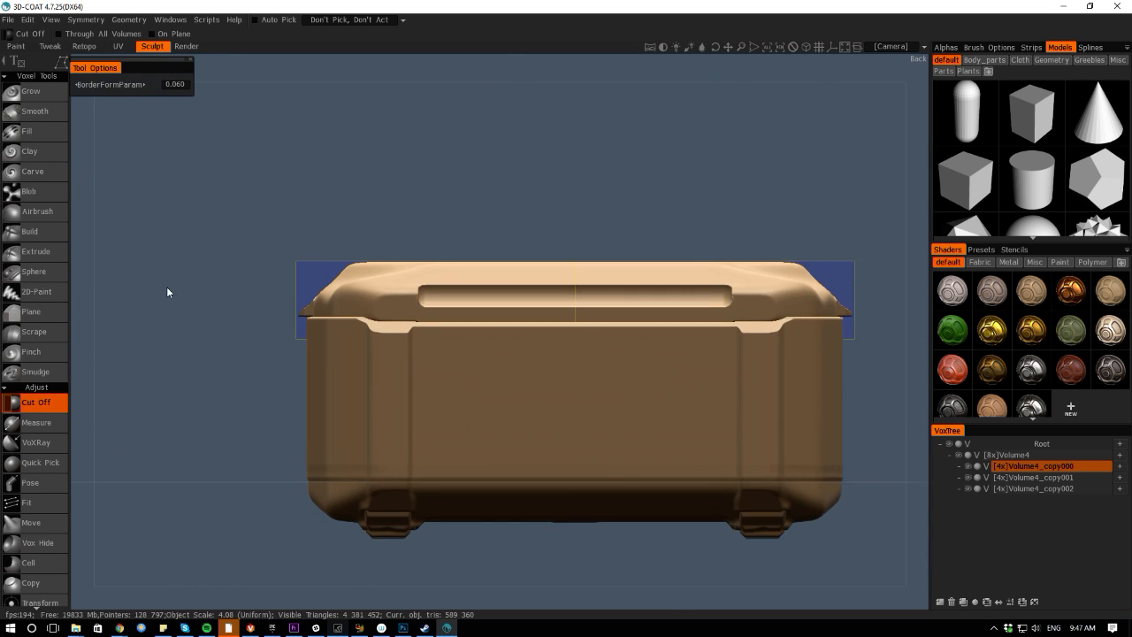
scroll(167, 289, "up", 1)
mouse_move(69, 62)
left_click(256, 63)
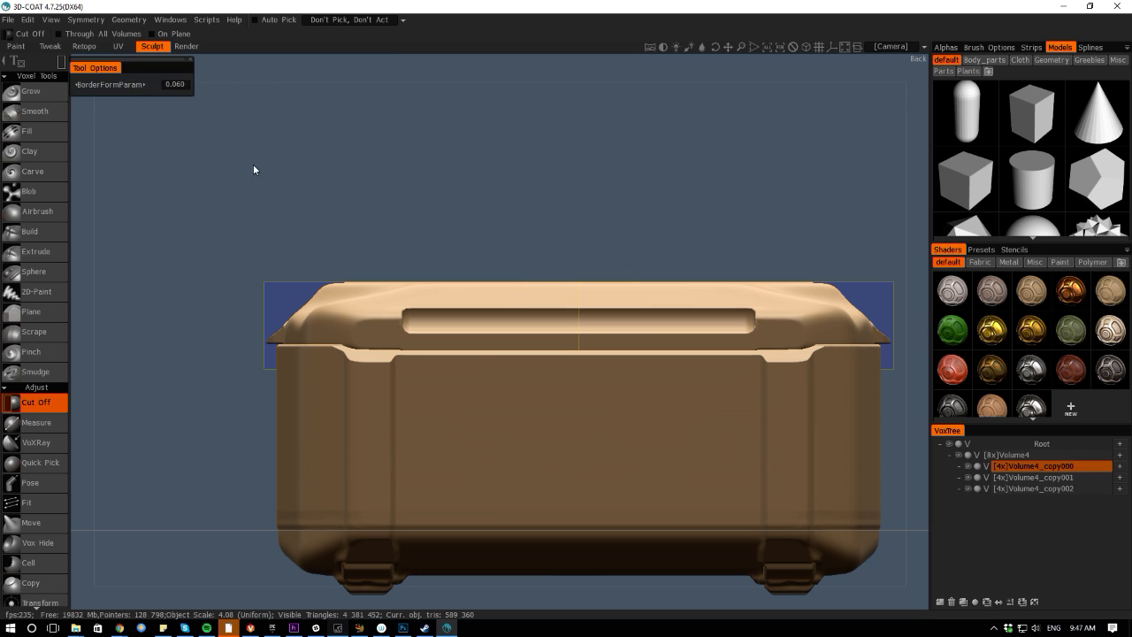
mouse_move(285, 234)
left_mouse_down()
mouse_move(631, 277)
mouse_move(873, 286)
left_mouse_up()
Examine the lengthwise rib and the recessed panels on the lid from the top and at an angle
left_click_drag(144, 217, 210, 326)
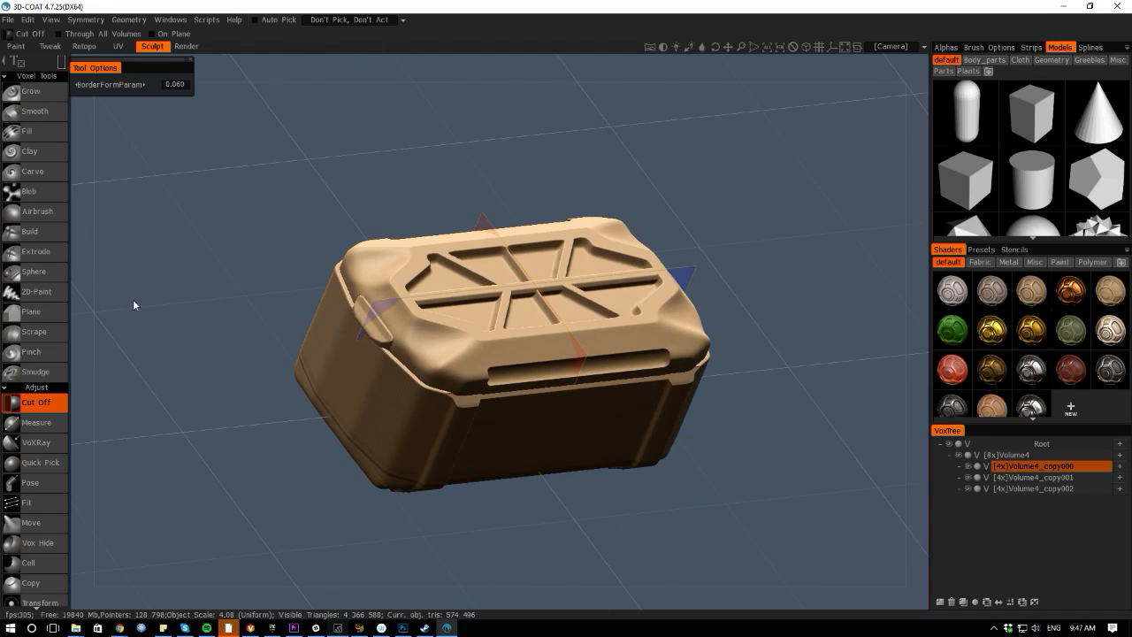
left_click_drag(134, 304, 171, 309)
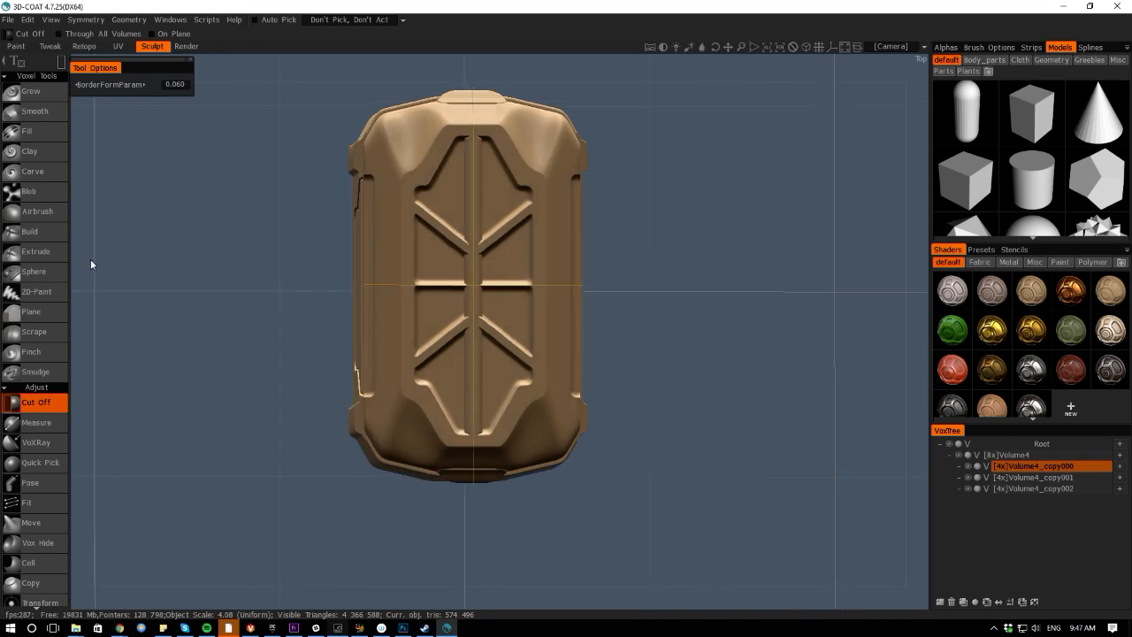
left_click_drag(91, 260, 334, 360)
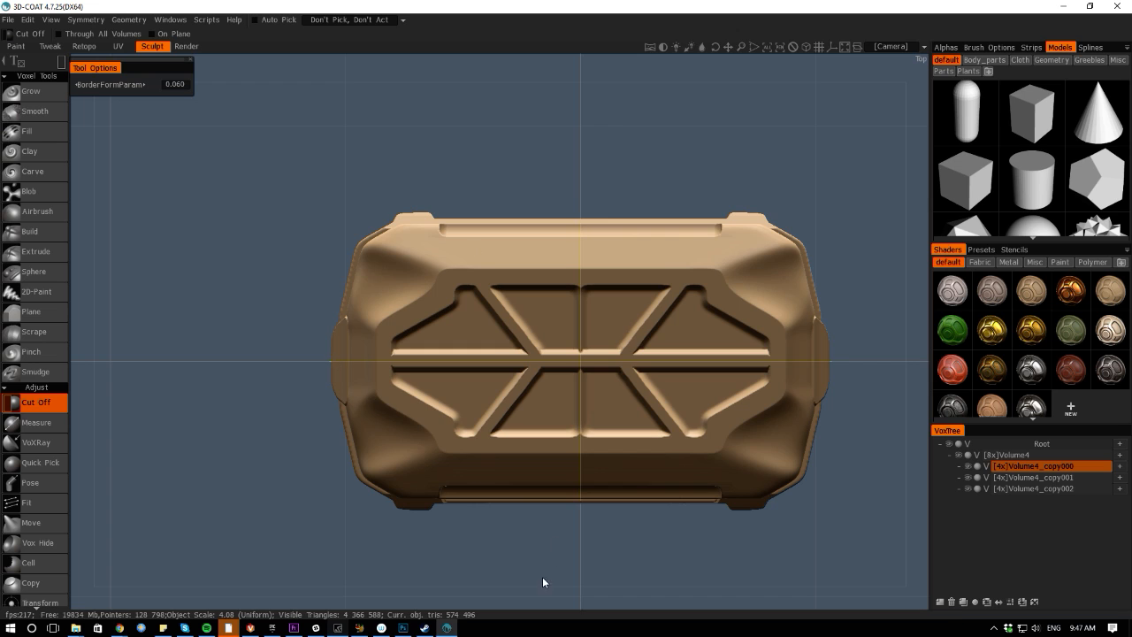
mouse_move(542, 577)
left_mouse_down()
mouse_move(545, 470)
mouse_move(536, 563)
left_mouse_up()
middle_click_drag(221, 361, 239, 373)
right_click_drag(240, 372, 346, 415)
left_click_drag(80, 301, 186, 252)
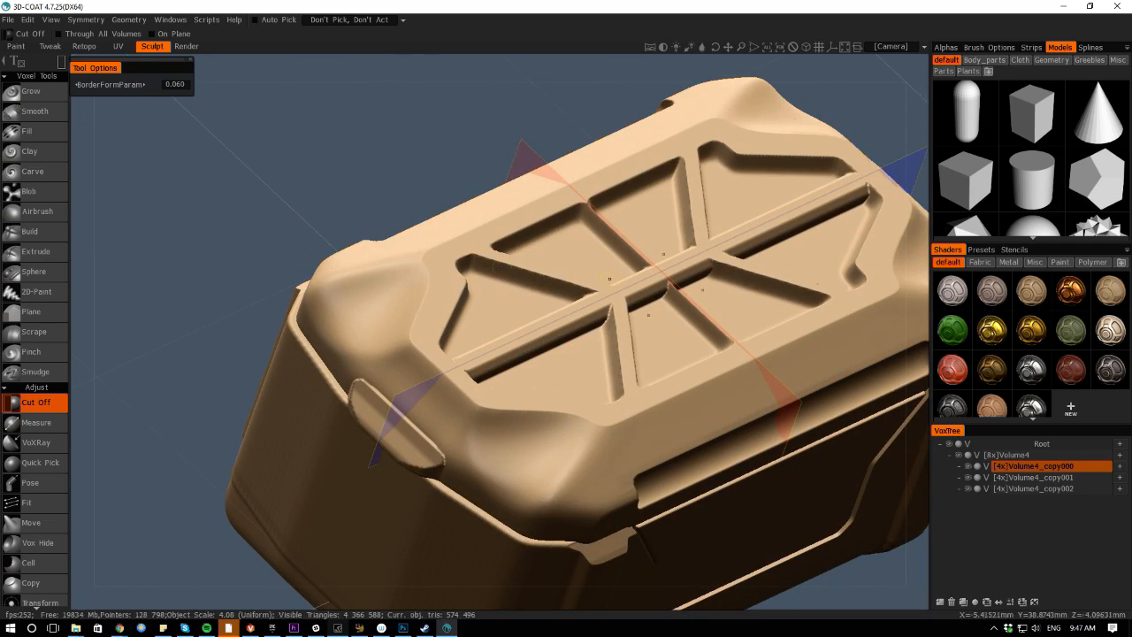
left_click_drag(303, 82, 311, 144)
Rotate the filleted bar primitive 90° to run across the lid's middle, shorten it to about 36.65 mm, and add it to the lid
key("space")
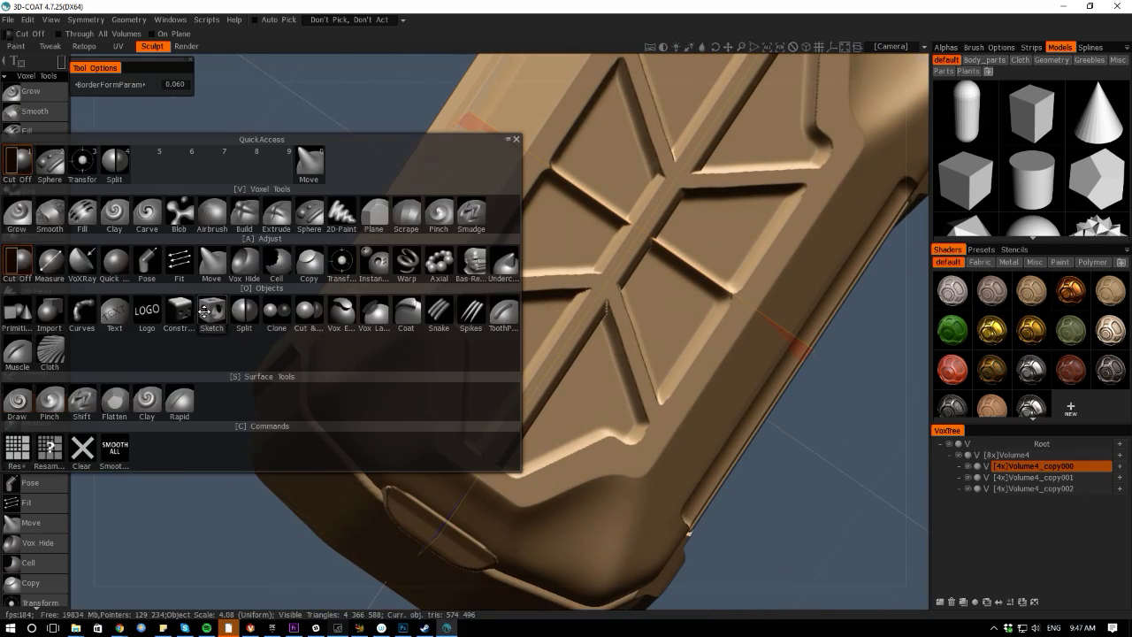
left_click(17, 314)
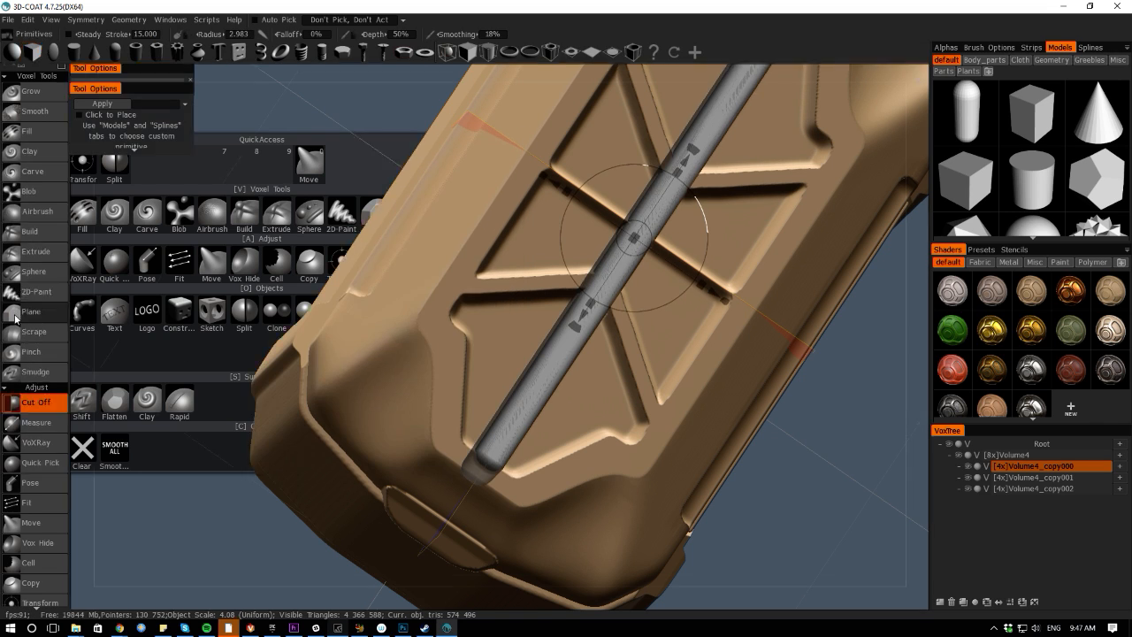
left_click_drag(267, 235, 285, 240, "shift")
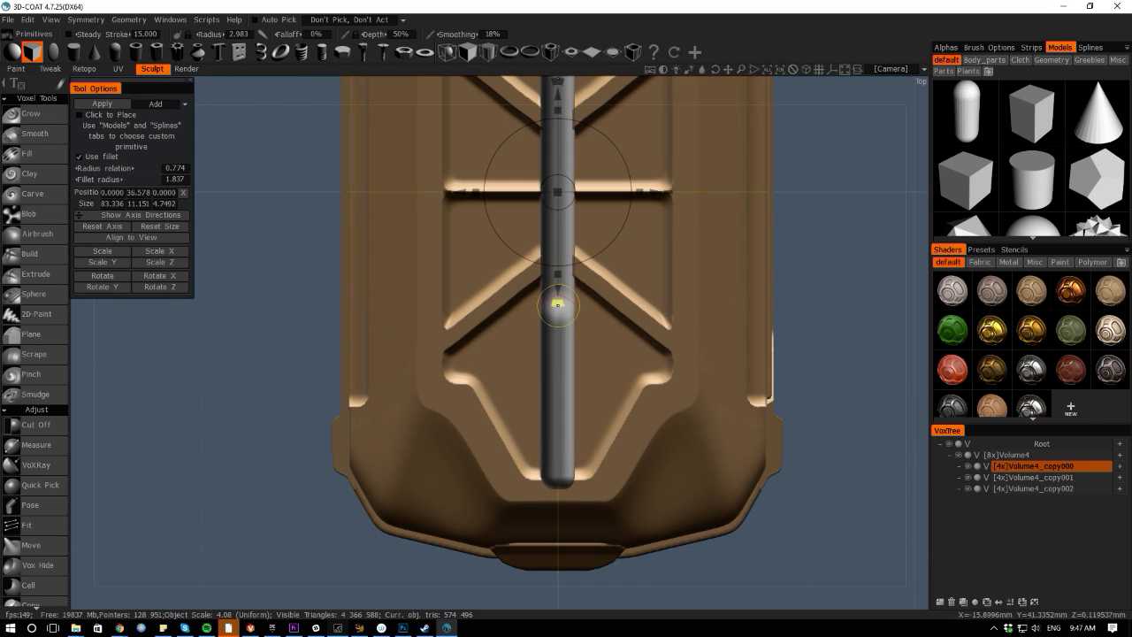
left_click_drag(545, 299, 424, 253)
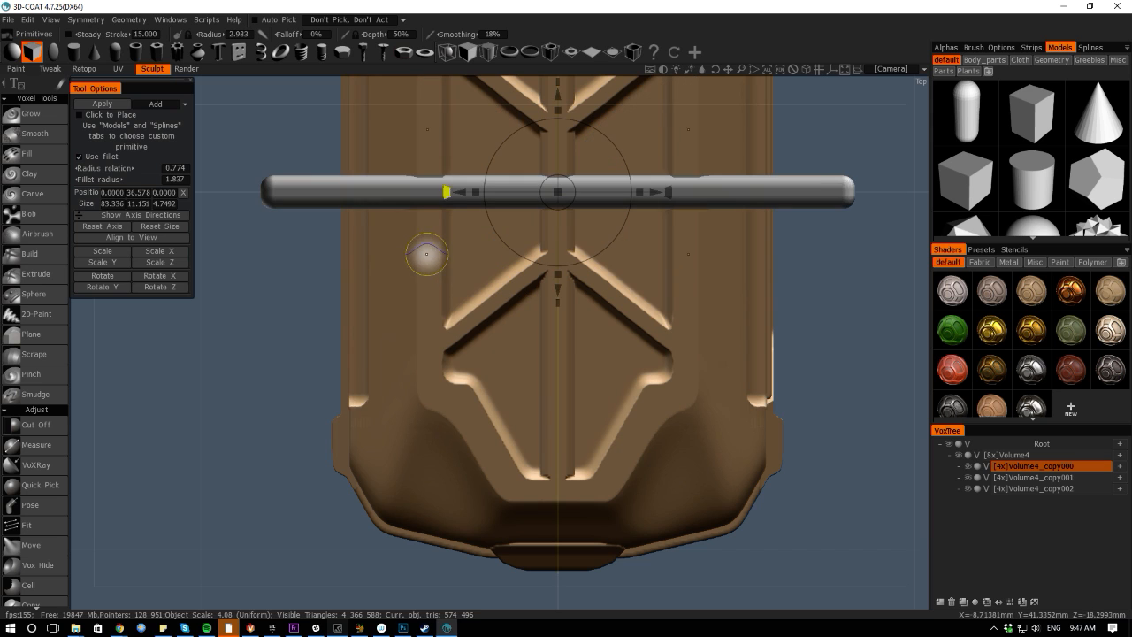
left_click_drag(88, 364, 99, 263)
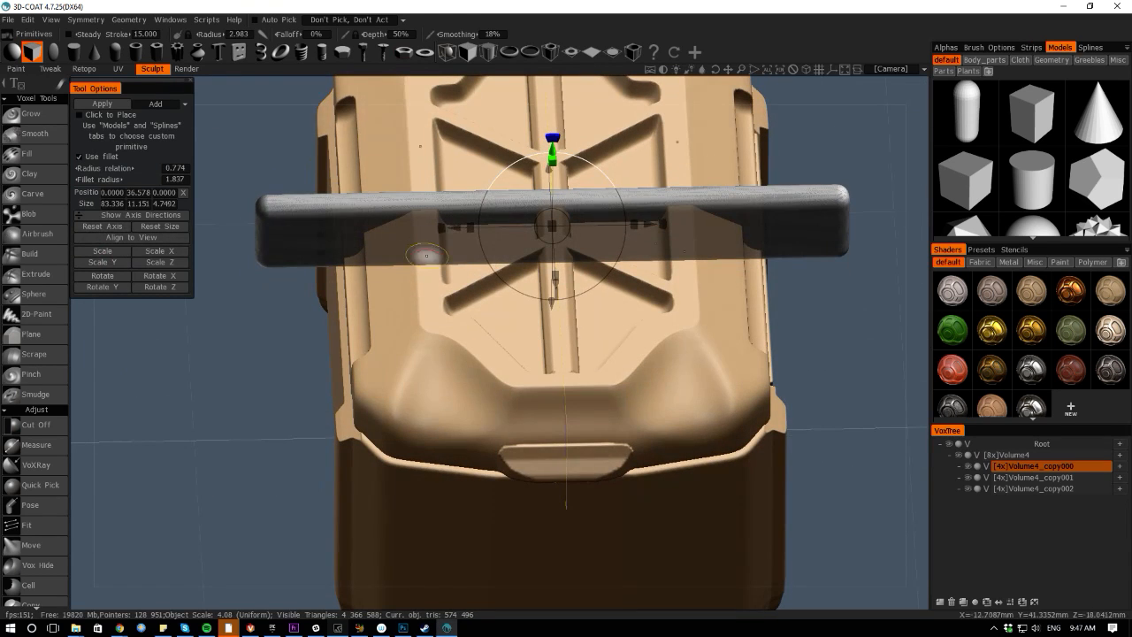
left_click_drag(476, 229, 522, 229)
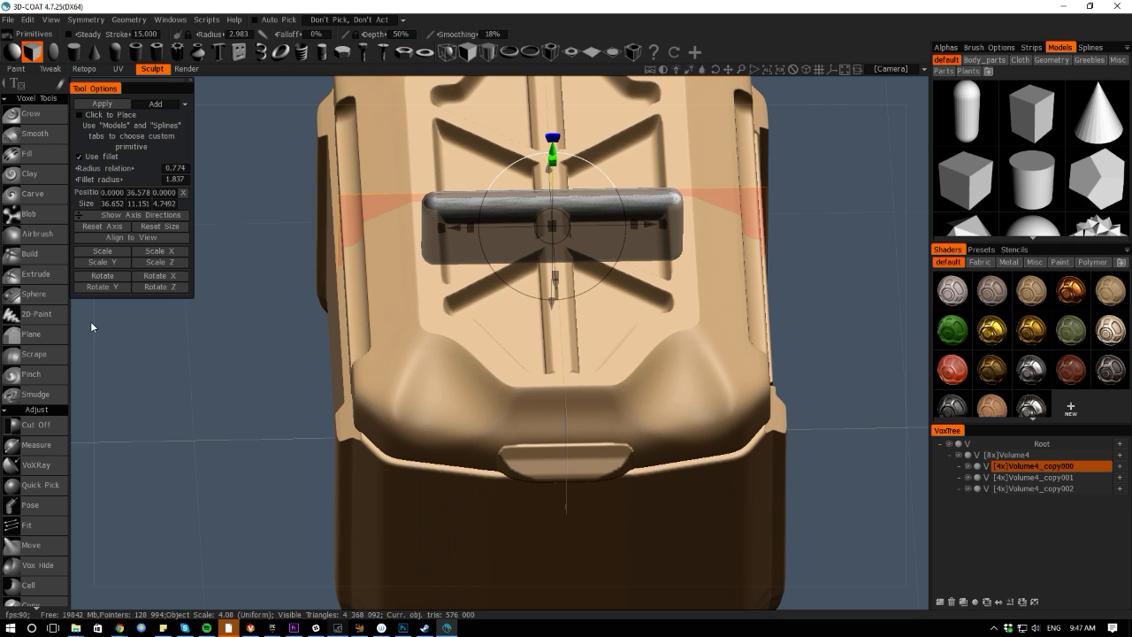
Try trimming the crosswise bar's top with a rectangular Cut Off in the back view, and undo the cut
left_click_drag(91, 324, 295, 297)
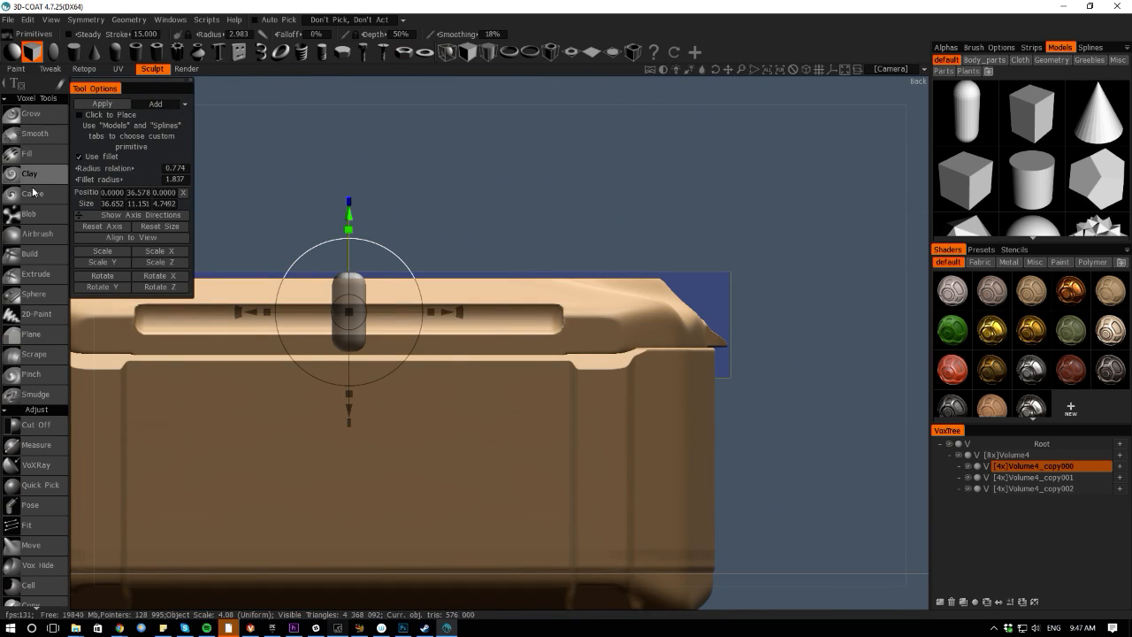
key("space")
left_click(76, 86)
left_click_drag(296, 216, 410, 262)
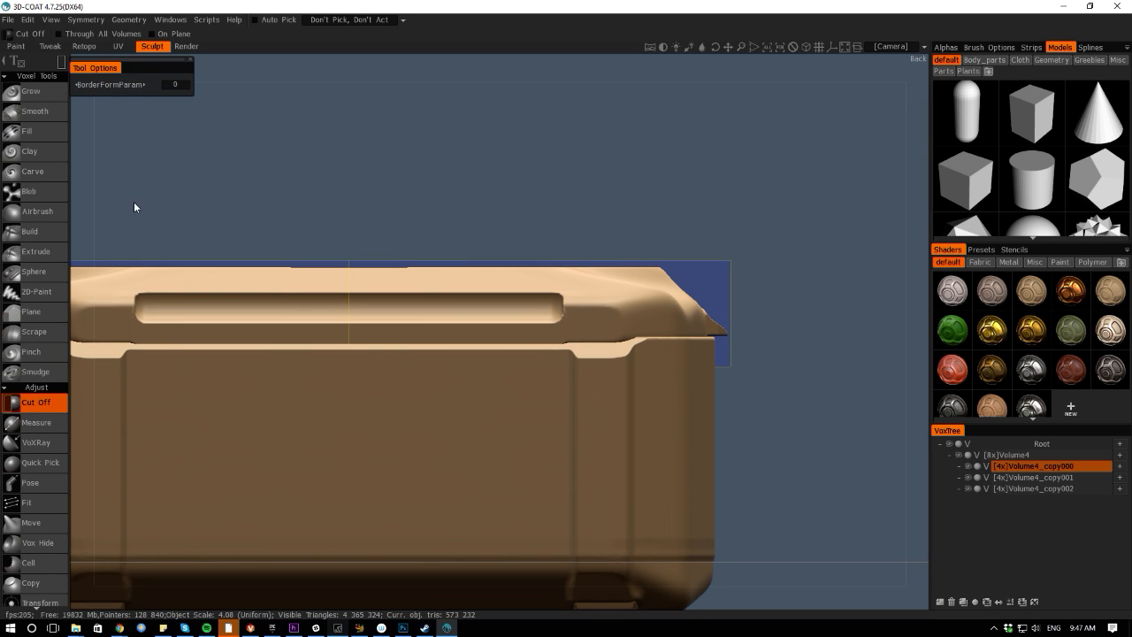
left_click_drag(83, 206, 123, 260, "alt")
middle_click_drag(201, 165, 334, 191, "alt")
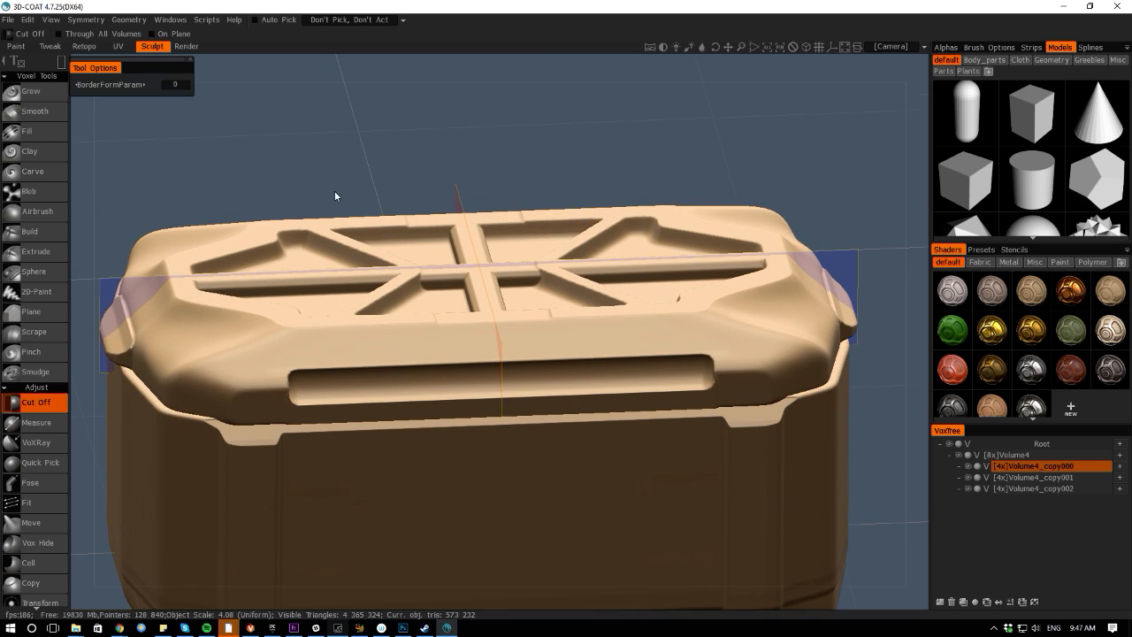
key("ctrl+z")
Trim the crosswise bar's top close to the lid surface with a rectangular Cut Off in a close-up back view
left_click_drag(81, 211, 68, 159, "alt+shift")
right_click_drag(238, 170, 429, 296, "alt")
left_click_drag(398, 184, 585, 235)
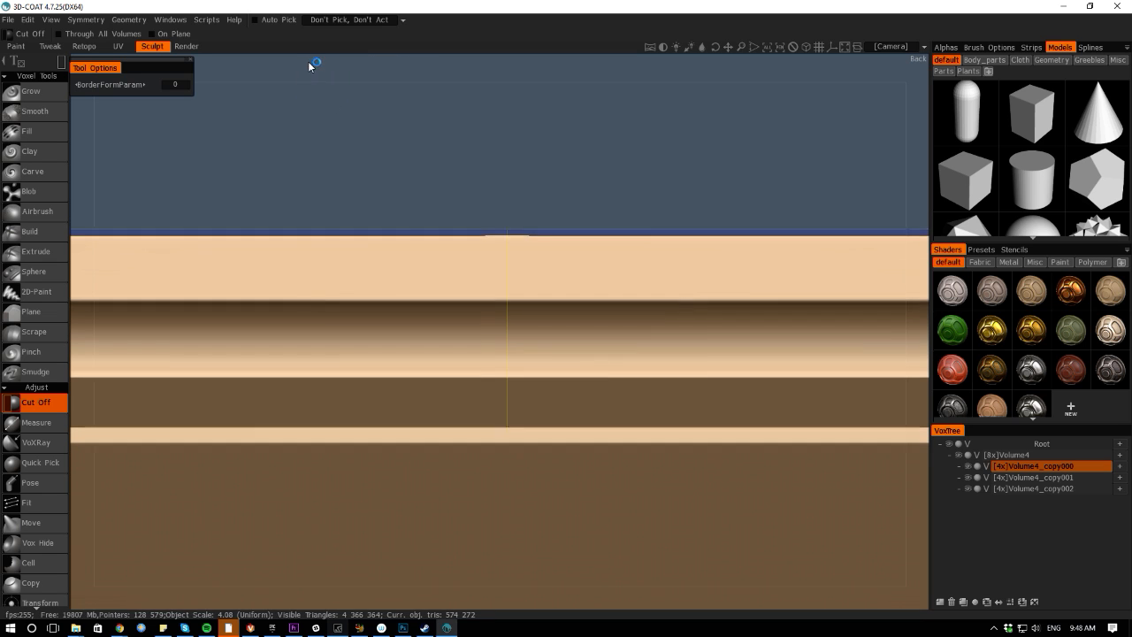
right_click_drag(313, 64, 354, 157, "alt")
right_click_drag(85, 184, 56, 63, "alt")
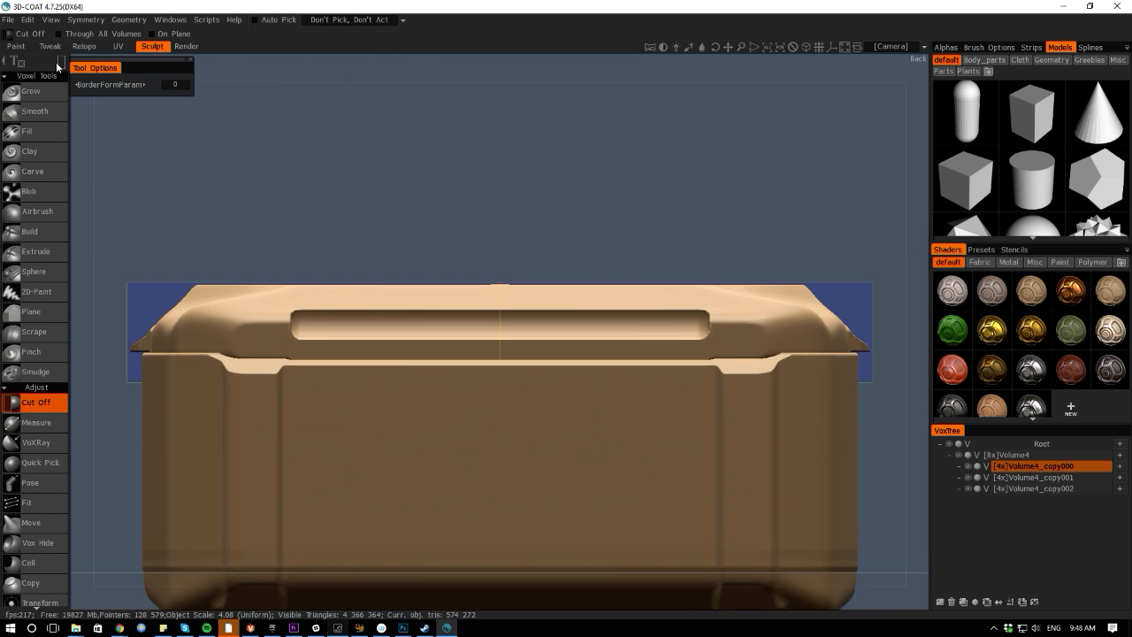
Examine the crossed ribs and the whole case from several angles
left_click_drag(77, 237, 150, 227, "alt")
right_click_drag(150, 227, 105, 283, "alt")
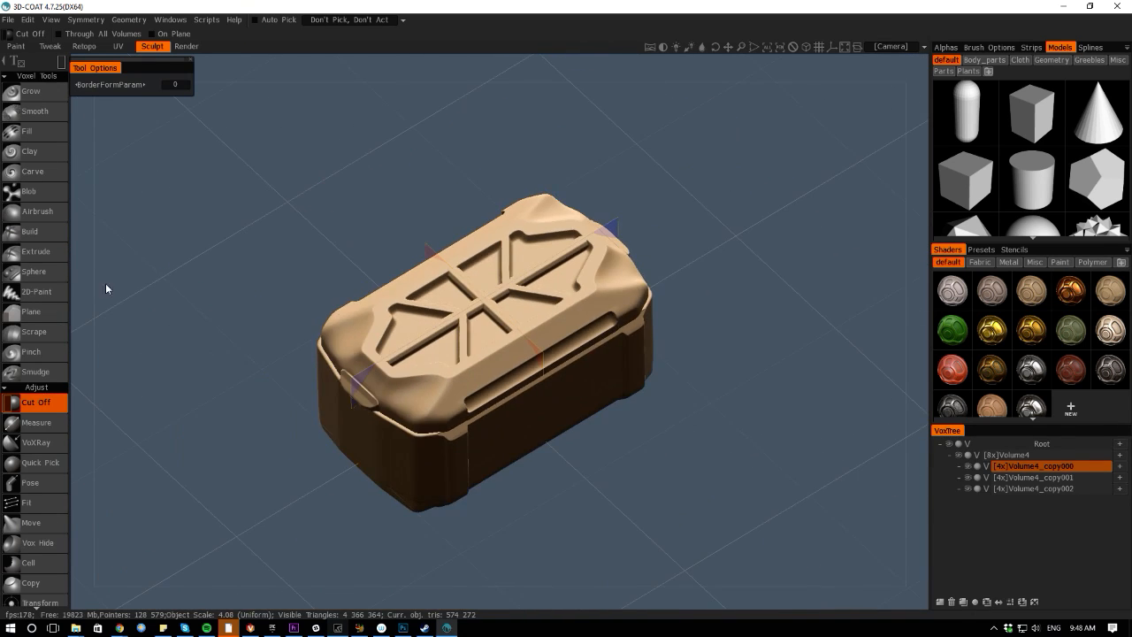
left_click_drag(71, 315, 148, 375, "alt")
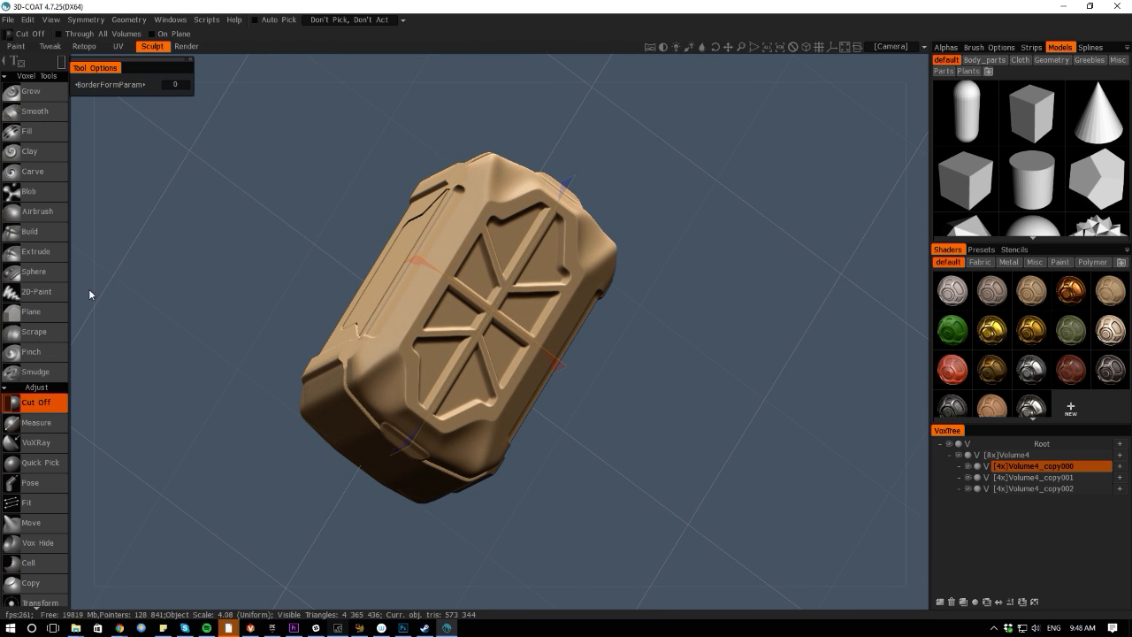
left_click_drag(88, 288, 319, 387, "alt")
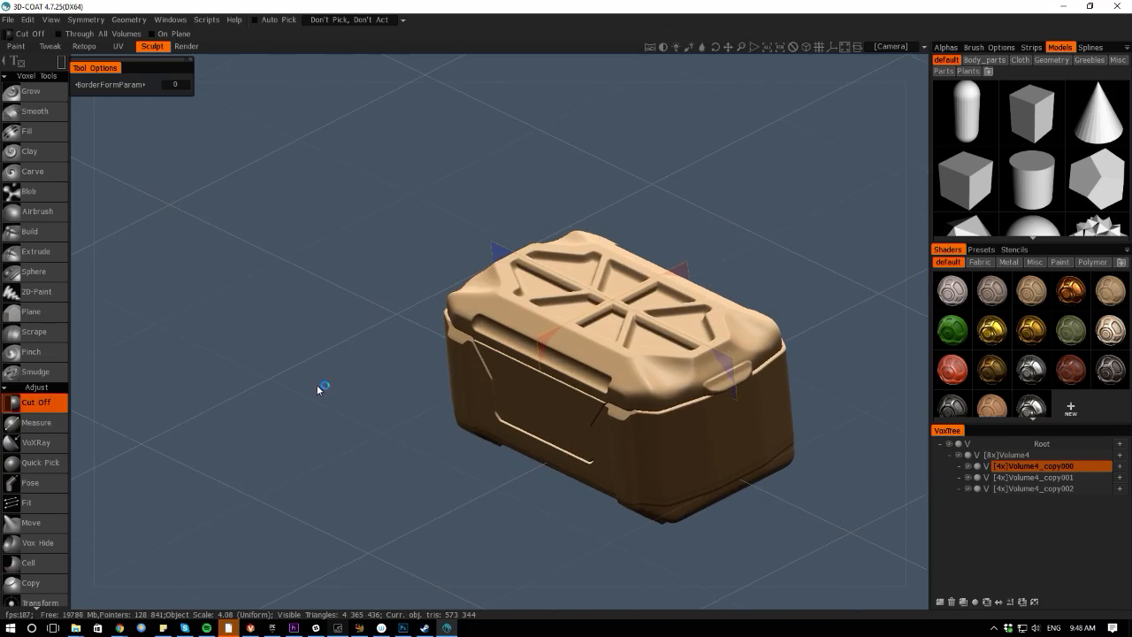
mouse_move(86, 309)
left_mouse_down("alt")
mouse_move(274, 257)
mouse_move(313, 275)
mouse_move(168, 349)
mouse_move(298, 298)
mouse_move(306, 389)
mouse_move(182, 372)
mouse_move(85, 309)
left_mouse_up("alt")
middle_click_drag(85, 309, 277, 349, "alt")
right_click_drag(277, 350, 253, 373, "alt")
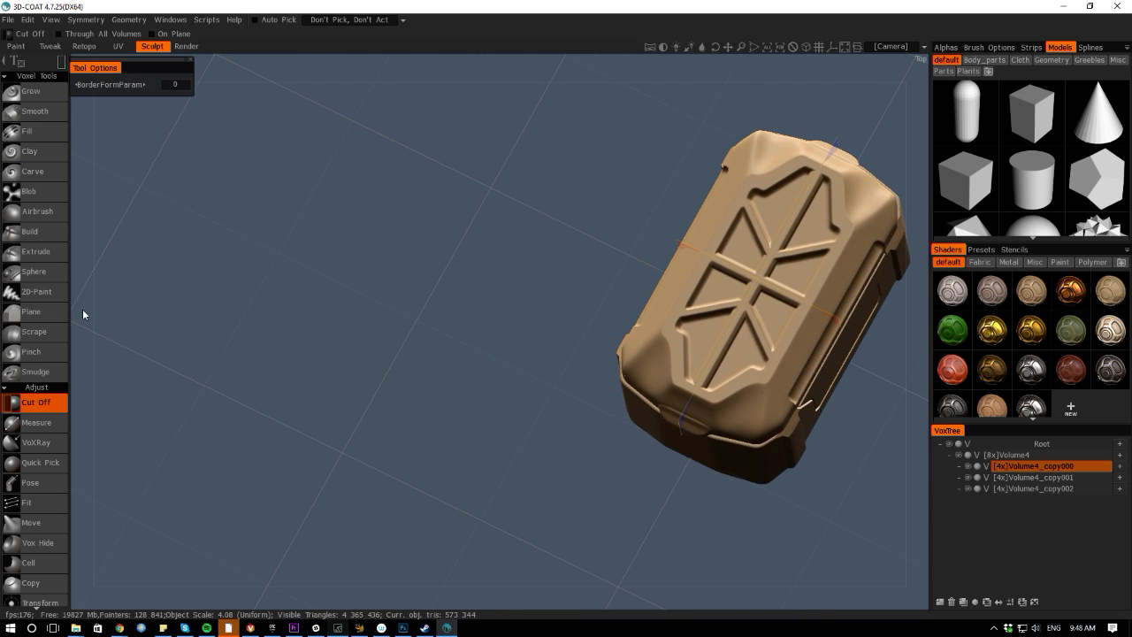
Turn off the symmetry guides shown across the lid in the symmetry settings
right_click_drag(83, 308, 144, 351, "alt")
middle_click_drag(420, 409, 323, 372, "alt")
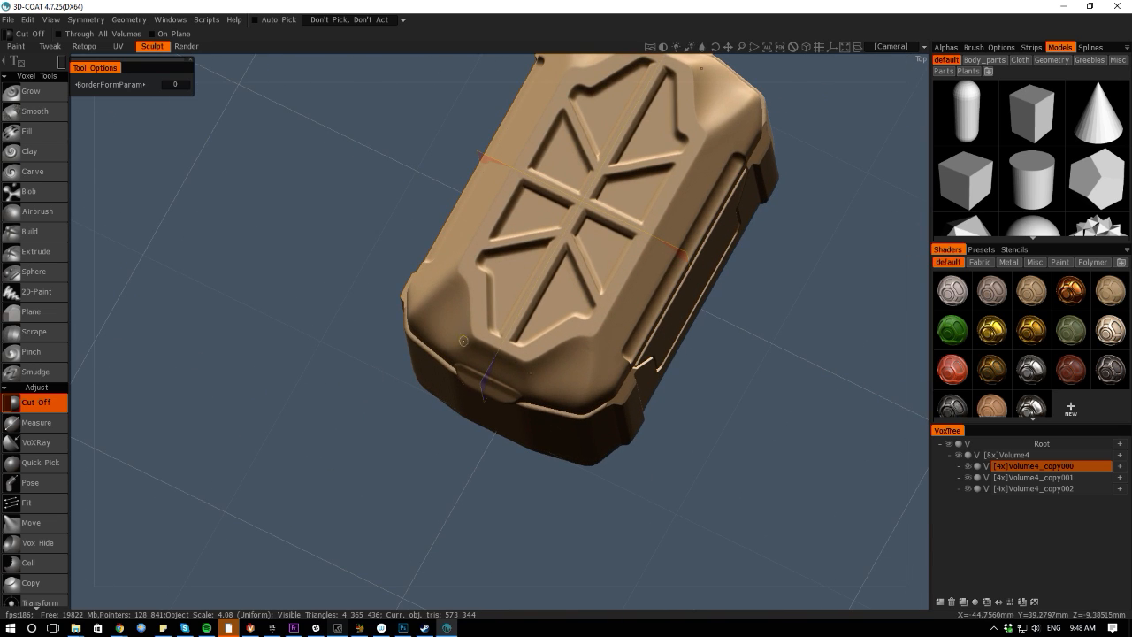
key("s")
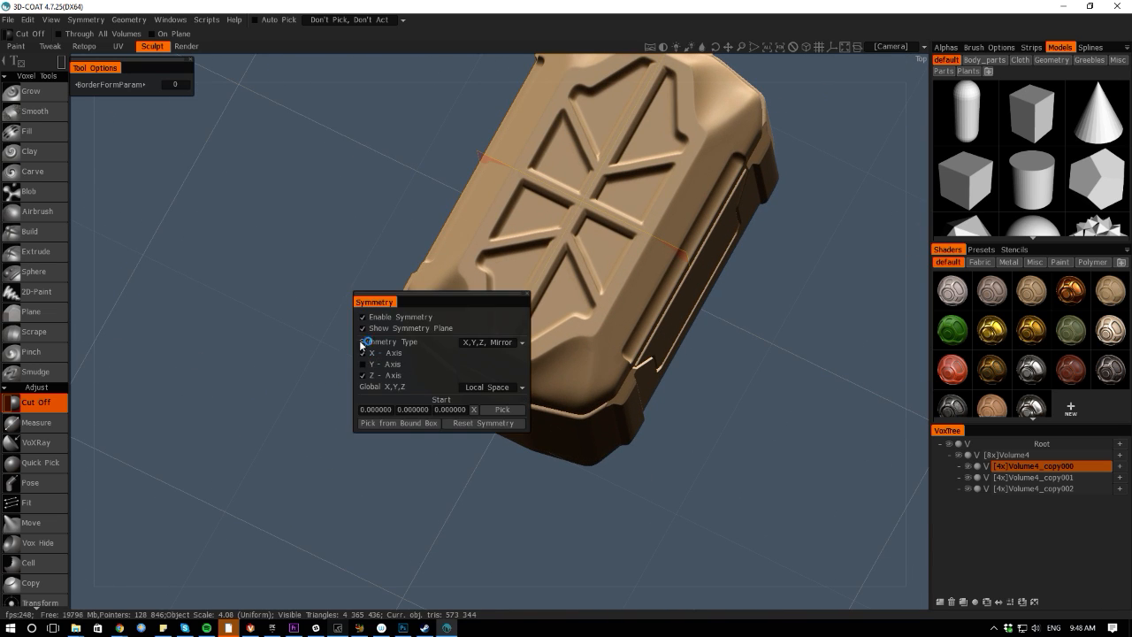
left_click_drag(77, 361, 478, 177)
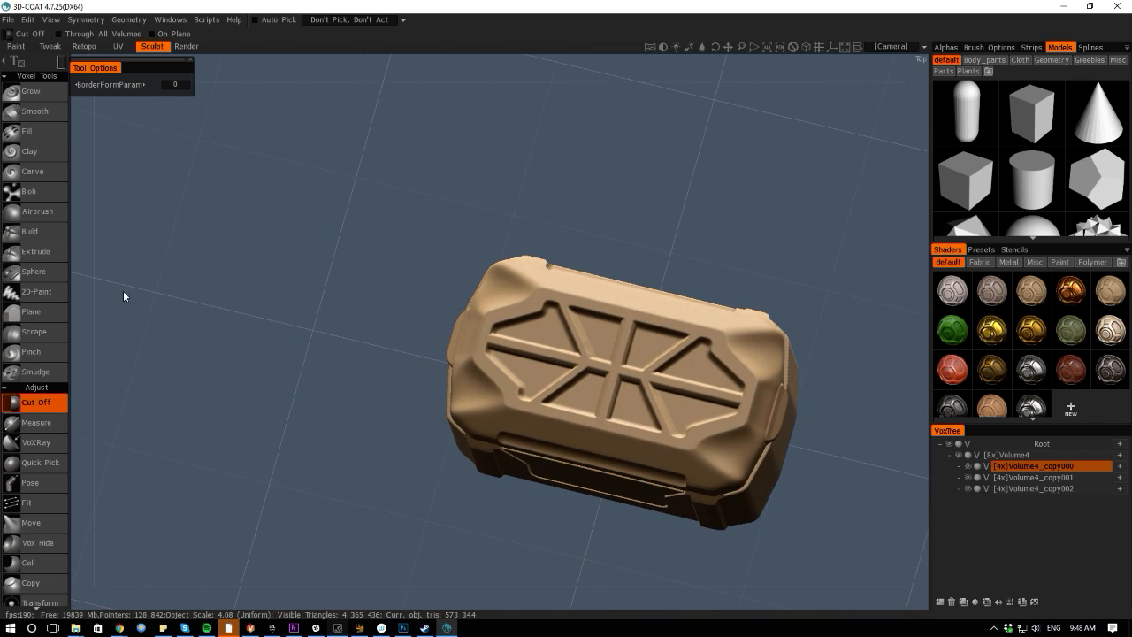
Switch to the Render room and examine the finished case from its front and side angles
left_click_drag(84, 265, 249, 364)
middle_click_drag(533, 573, 456, 428)
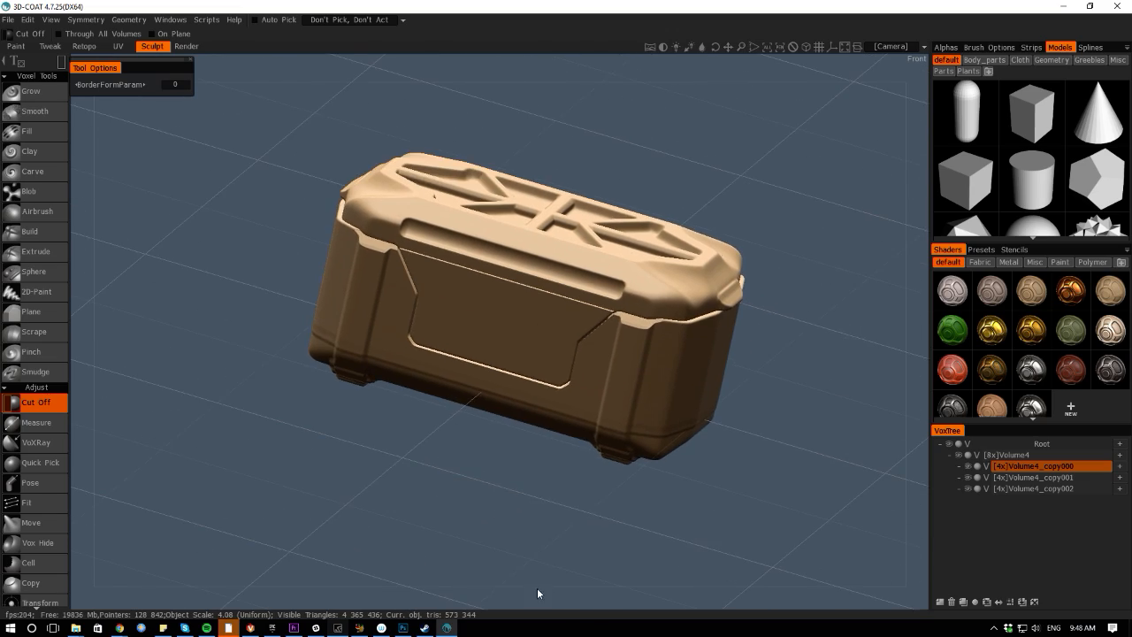
left_click_drag(537, 594, 610, 585)
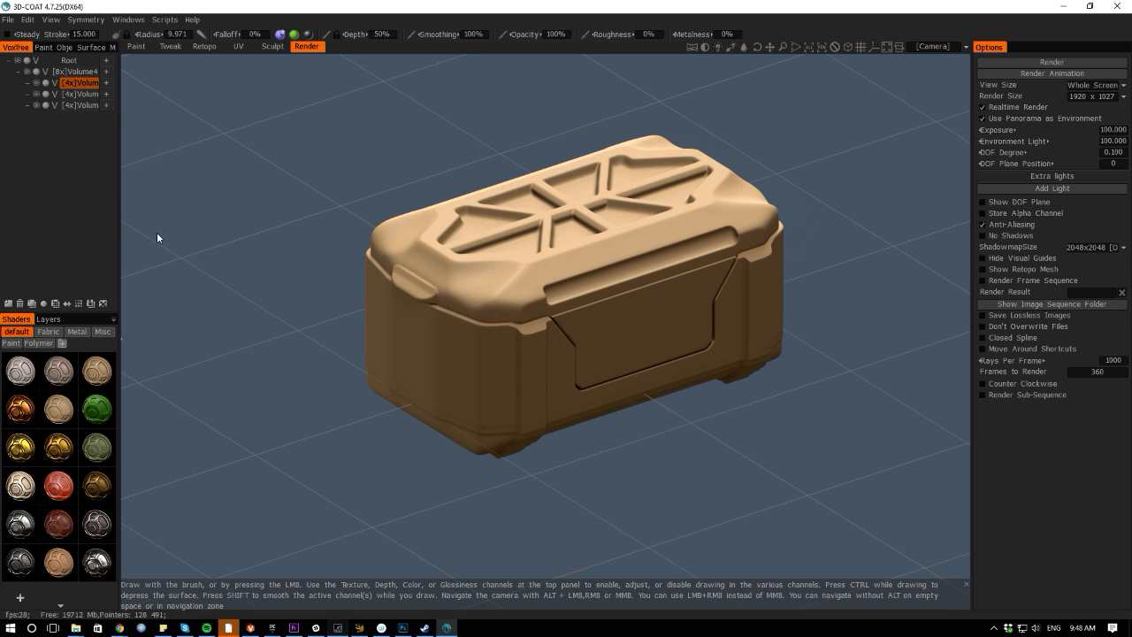
mouse_move(144, 245)
left_mouse_down()
mouse_move(247, 222)
mouse_move(349, 248)
mouse_move(330, 263)
mouse_move(130, 151)
mouse_move(134, 229)
mouse_move(334, 262)
mouse_move(498, 353)
mouse_move(376, 339)
mouse_move(397, 349)
mouse_move(245, 313)
mouse_move(353, 298)
mouse_move(389, 312)
mouse_move(152, 240)
mouse_move(184, 270)
mouse_move(189, 237)
mouse_move(162, 254)
left_mouse_up()
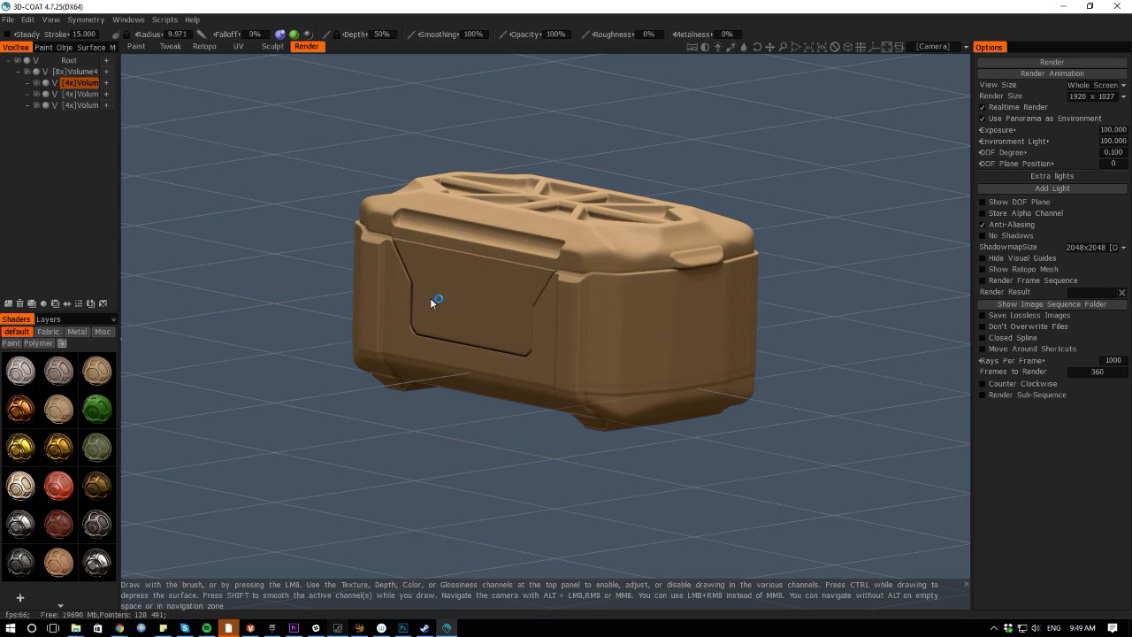
Switch to GeForce Experience and open its share overlay to reach the broadcast controls
key("alt+Tab")
left_click_drag(1131, 127, 396, 63)
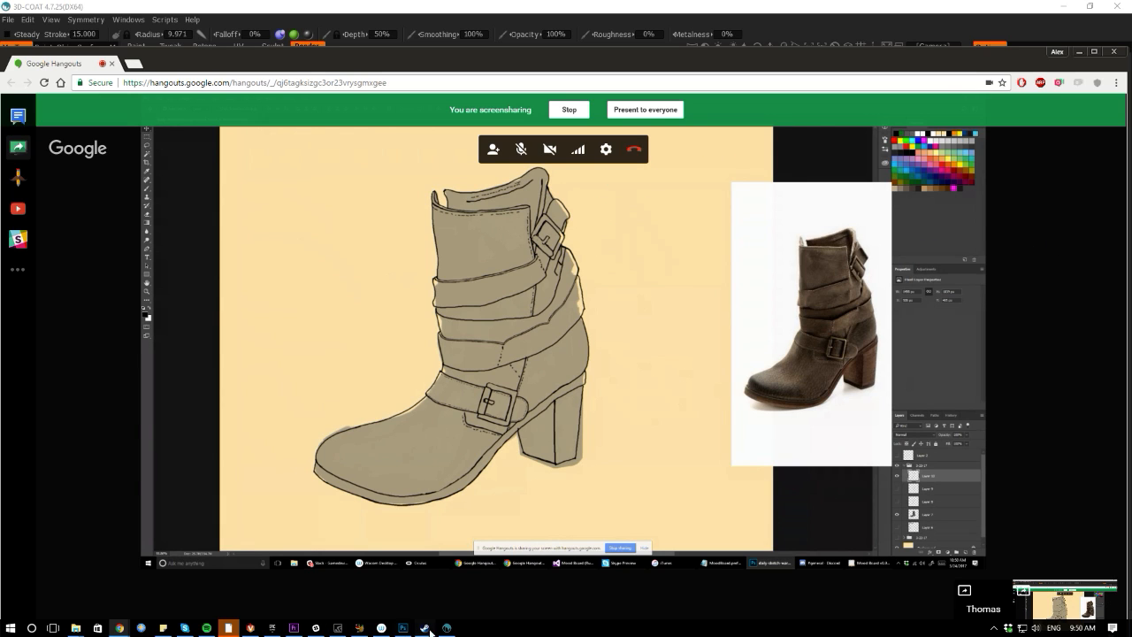
left_click(338, 627)
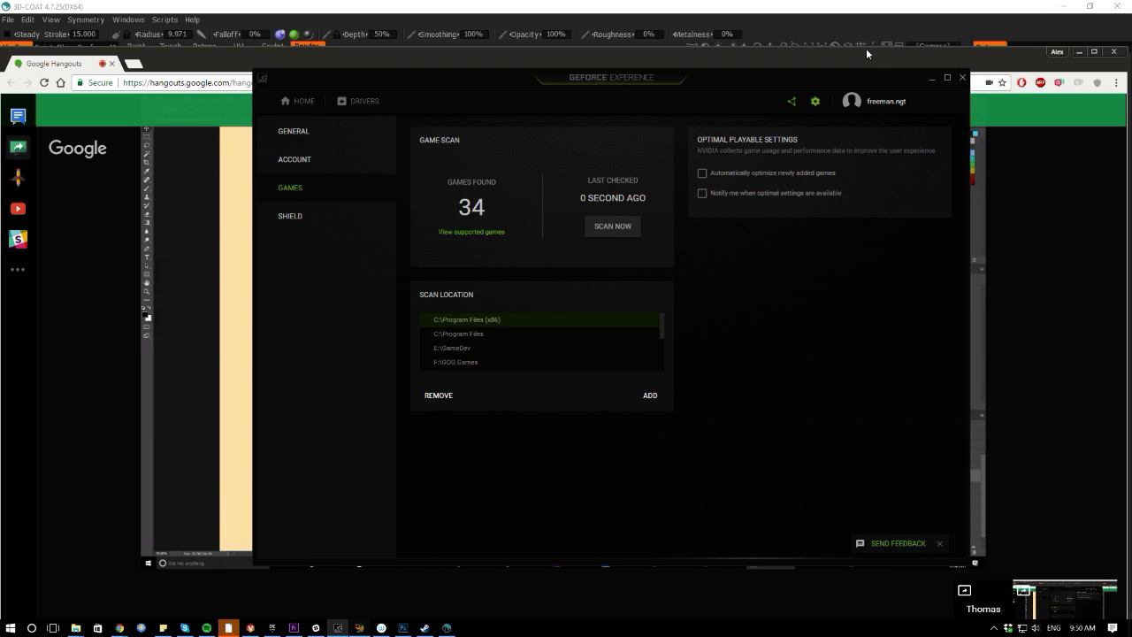
left_click(794, 103)
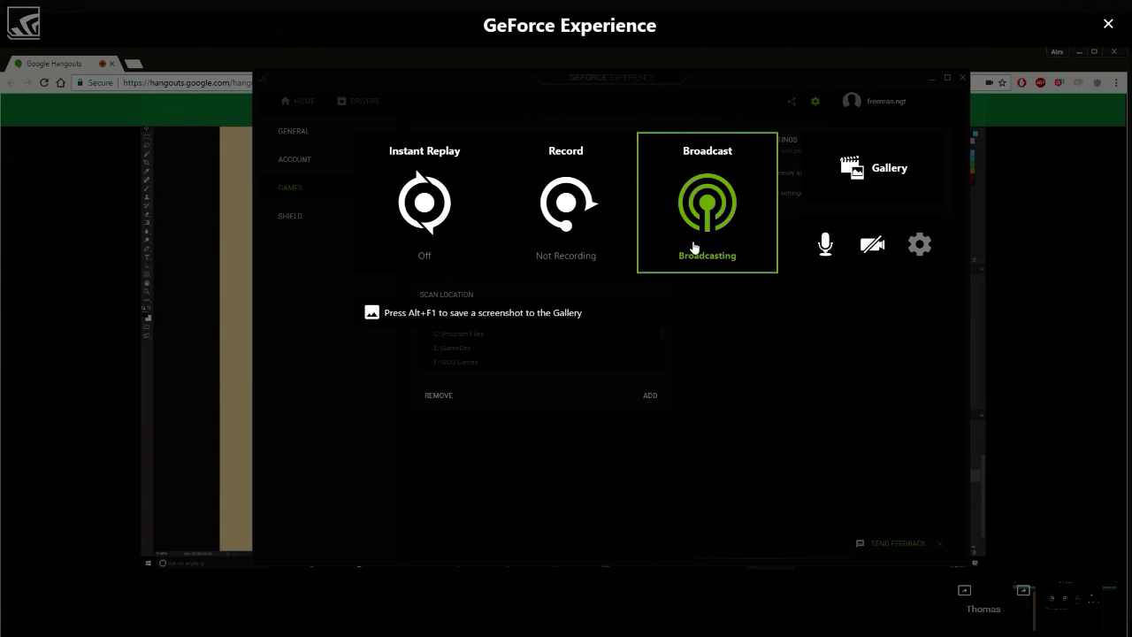